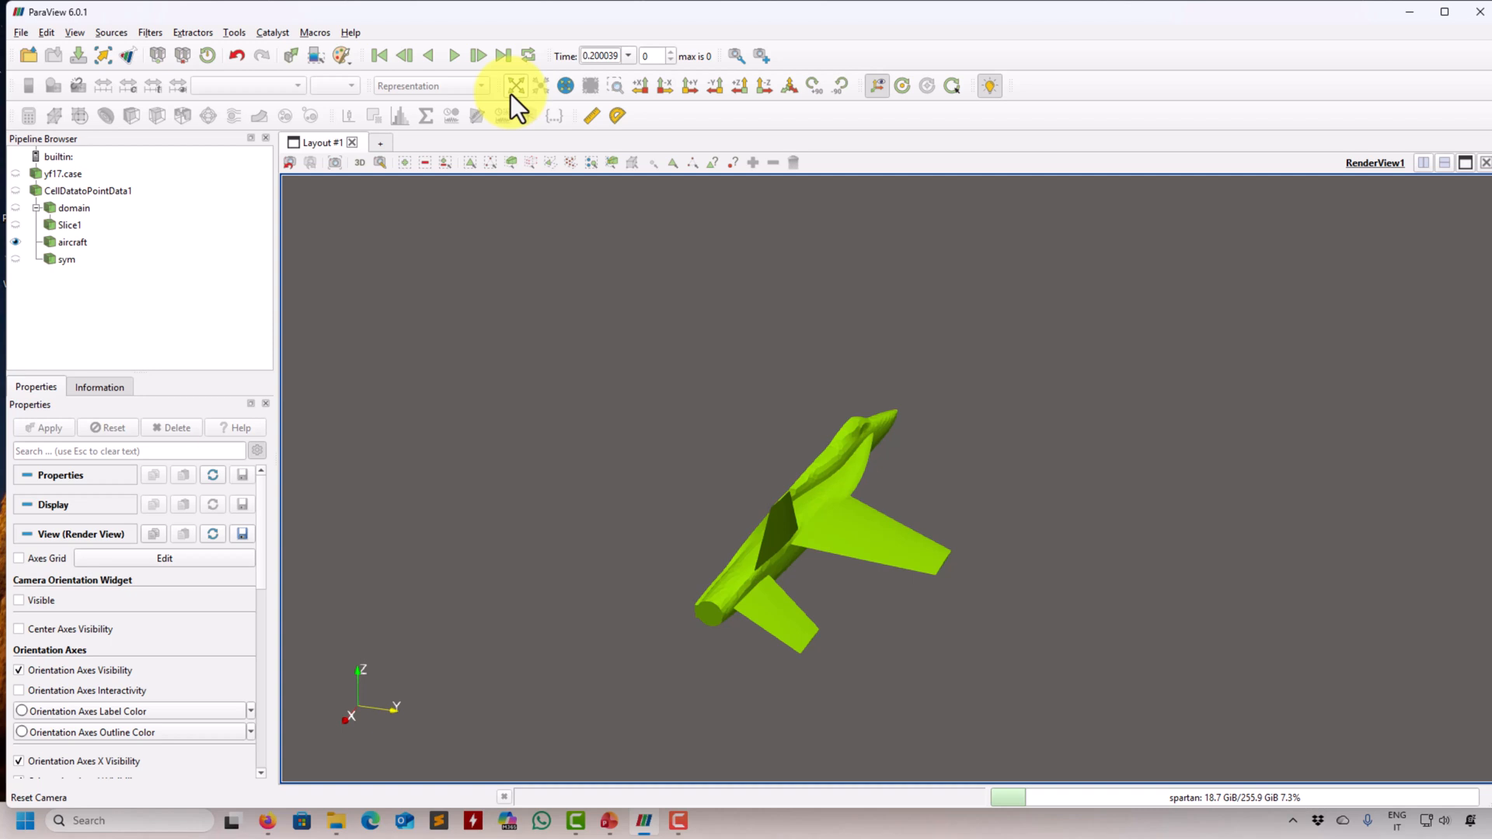
- Add a Glyph filter to the aircraft with Arrow glyphs oriented by U and no scale array, and apply it
{"action": "right_click_drag", "start_coordinate": [543, 358], "coordinate": [516, 449]}
{"action": "middle_click_drag", "start_coordinate": [516, 449], "coordinate": [579, 388]}
{"action": "right_click_drag", "start_coordinate": [579, 388], "coordinate": [551, 429]}
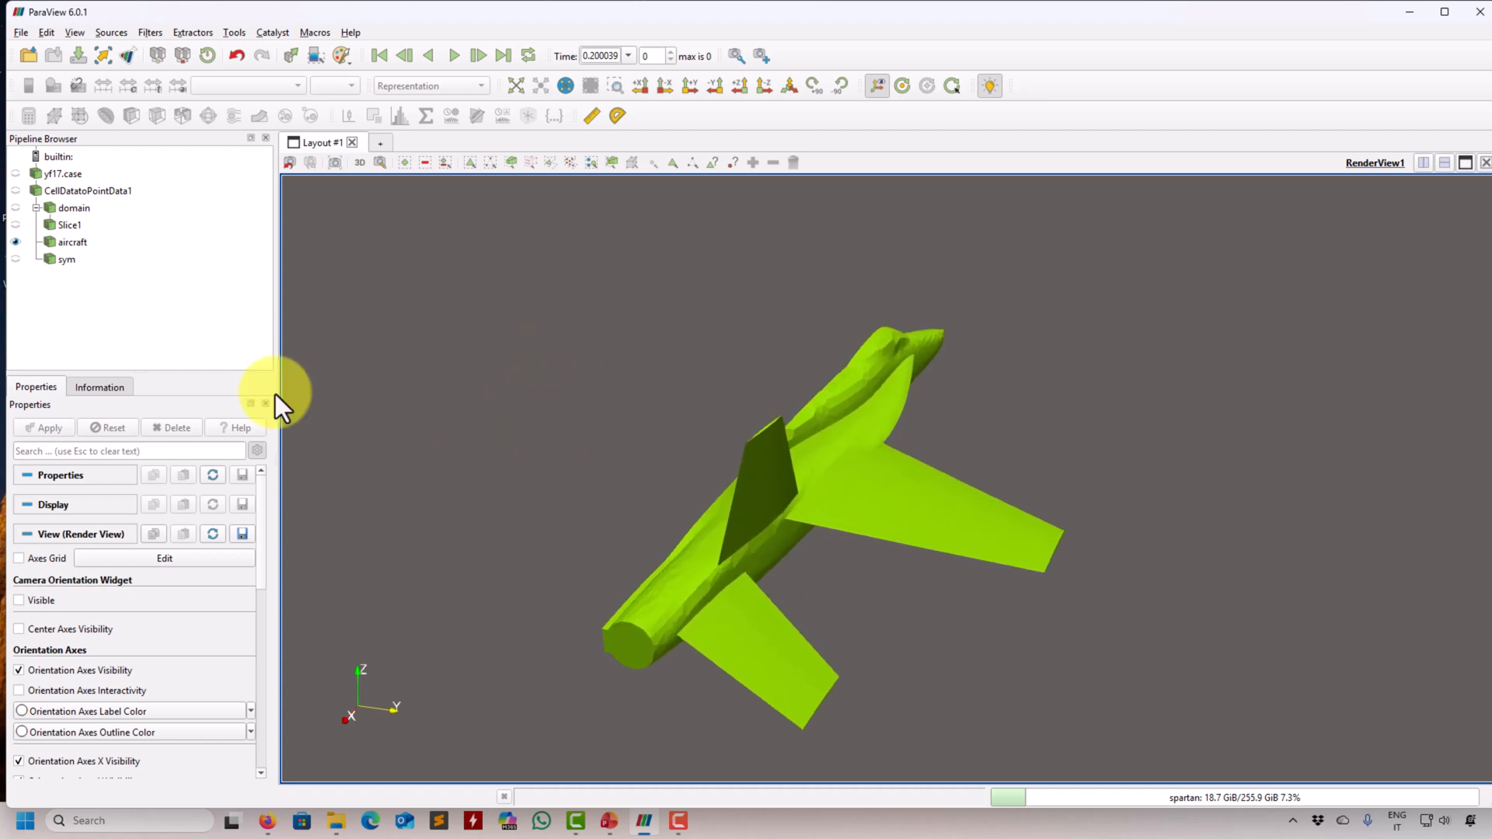
{"action": "left_click", "coordinate": [80, 245]}
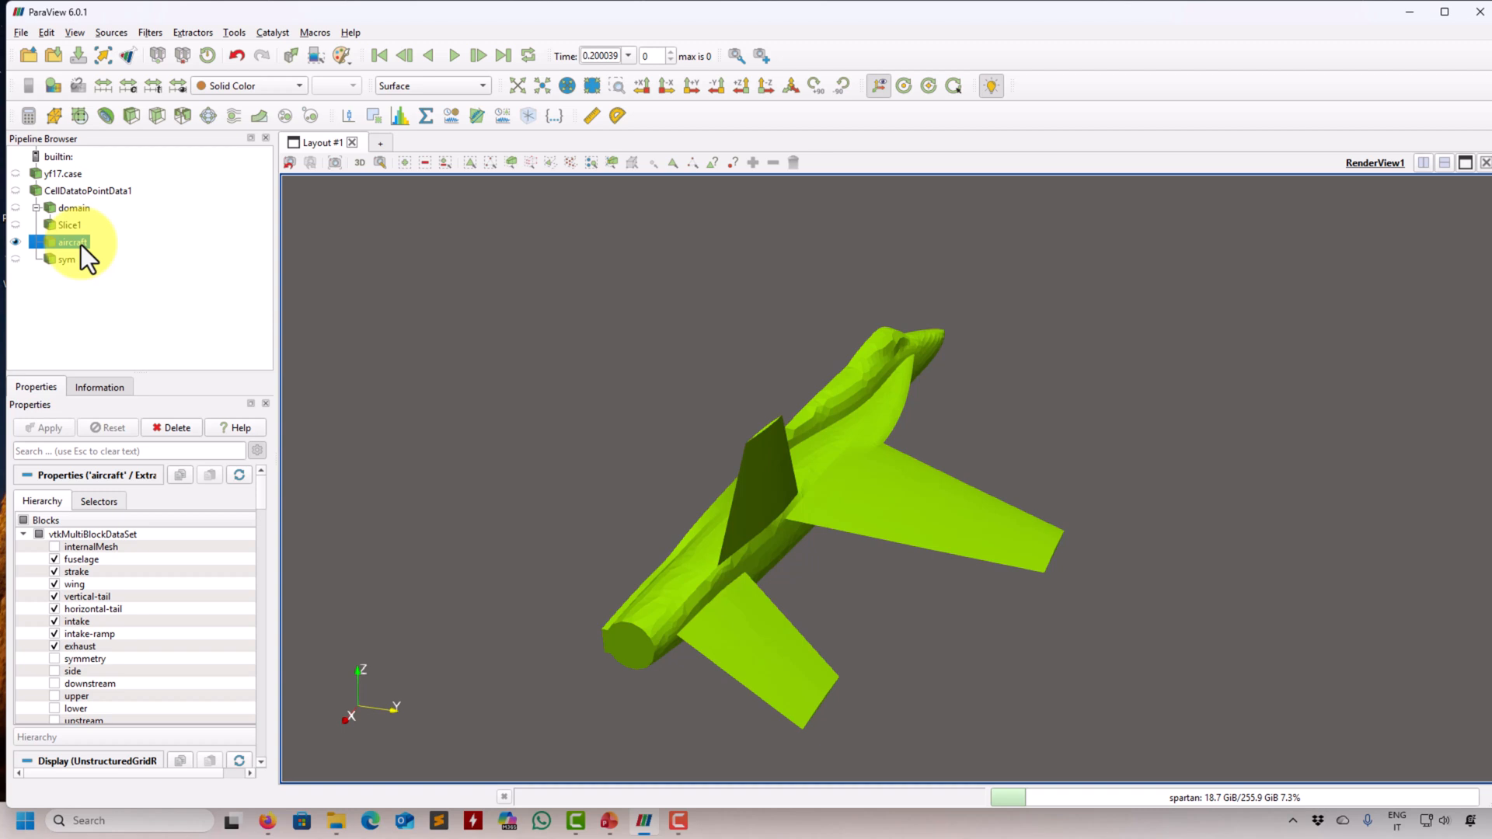
{"action": "left_click", "coordinate": [208, 117]}
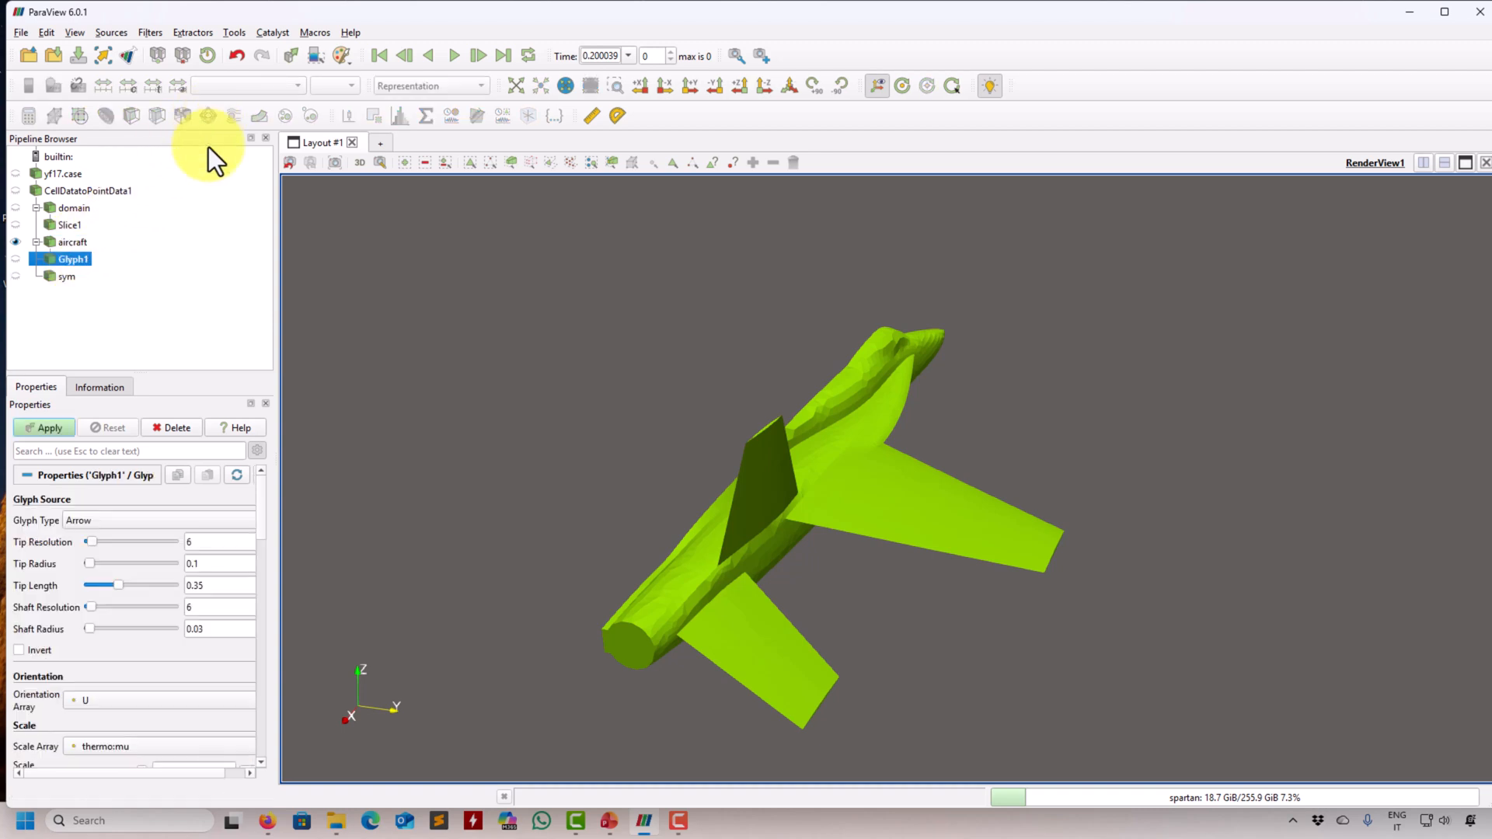
{"action": "left_click", "coordinate": [106, 753]}
{"action": "left_click", "coordinate": [129, 585]}
{"action": "scroll", "coordinate": [262, 534], "scroll_direction": "down", "scroll_amount": 2}
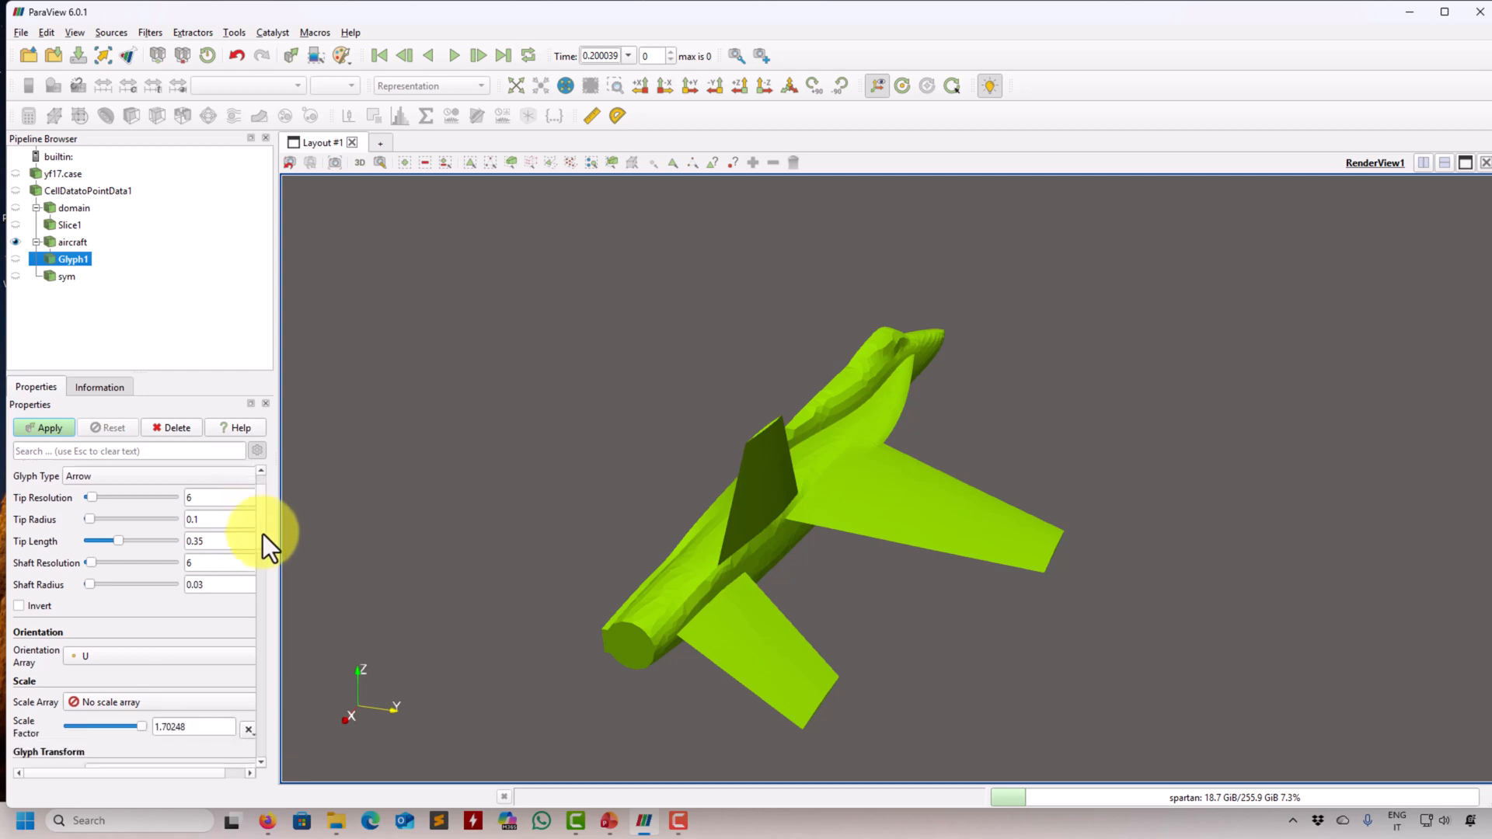
{"action": "scroll", "coordinate": [261, 559], "scroll_direction": "down", "scroll_amount": 2}
{"action": "left_click", "coordinate": [49, 428]}
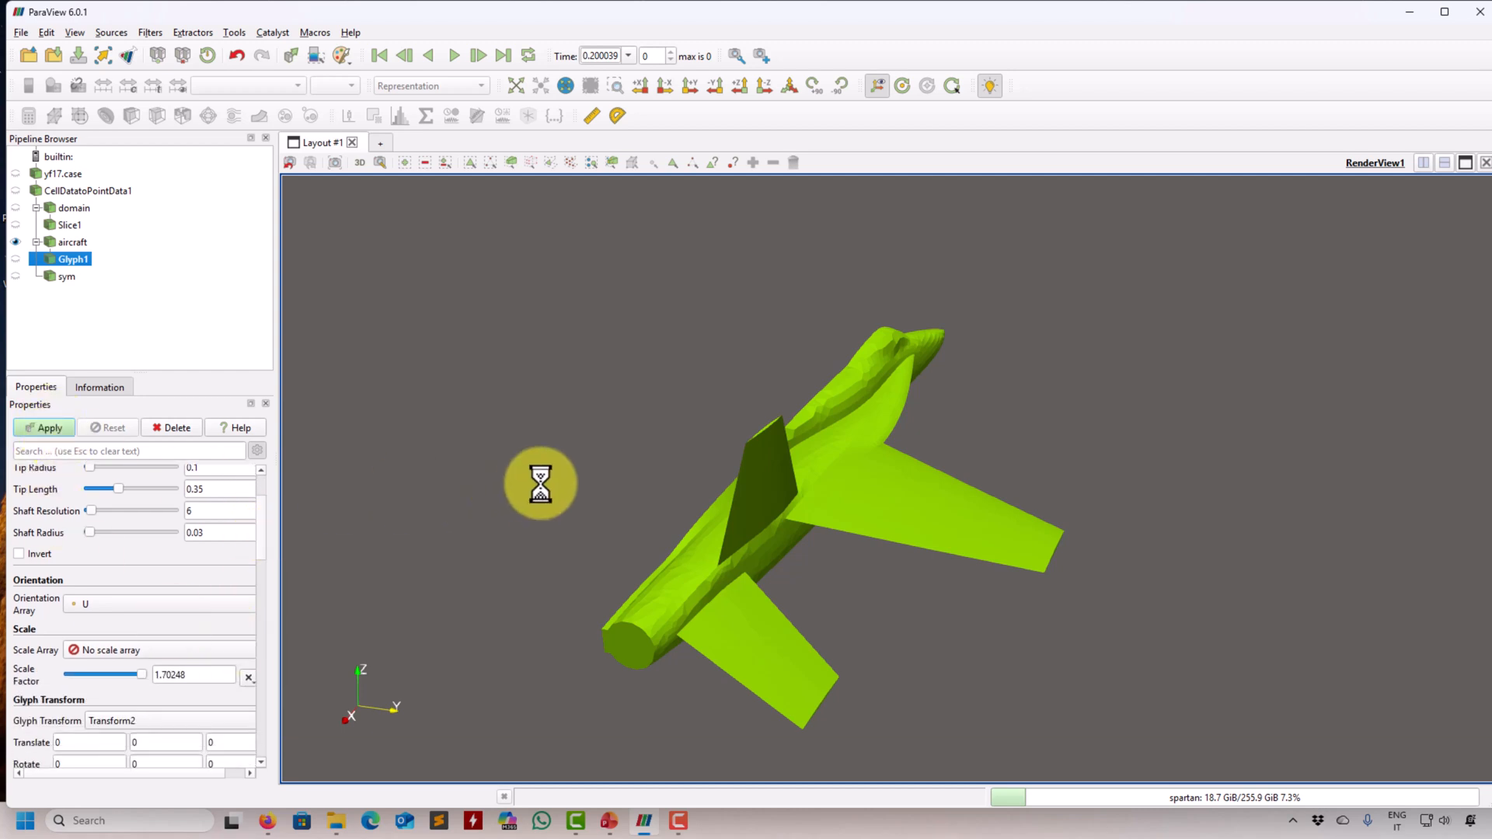
- Set the glyph scale factor to 0.2, apply it, and color the arrows with Solid Color
{"action": "double_click", "coordinate": [199, 670]}
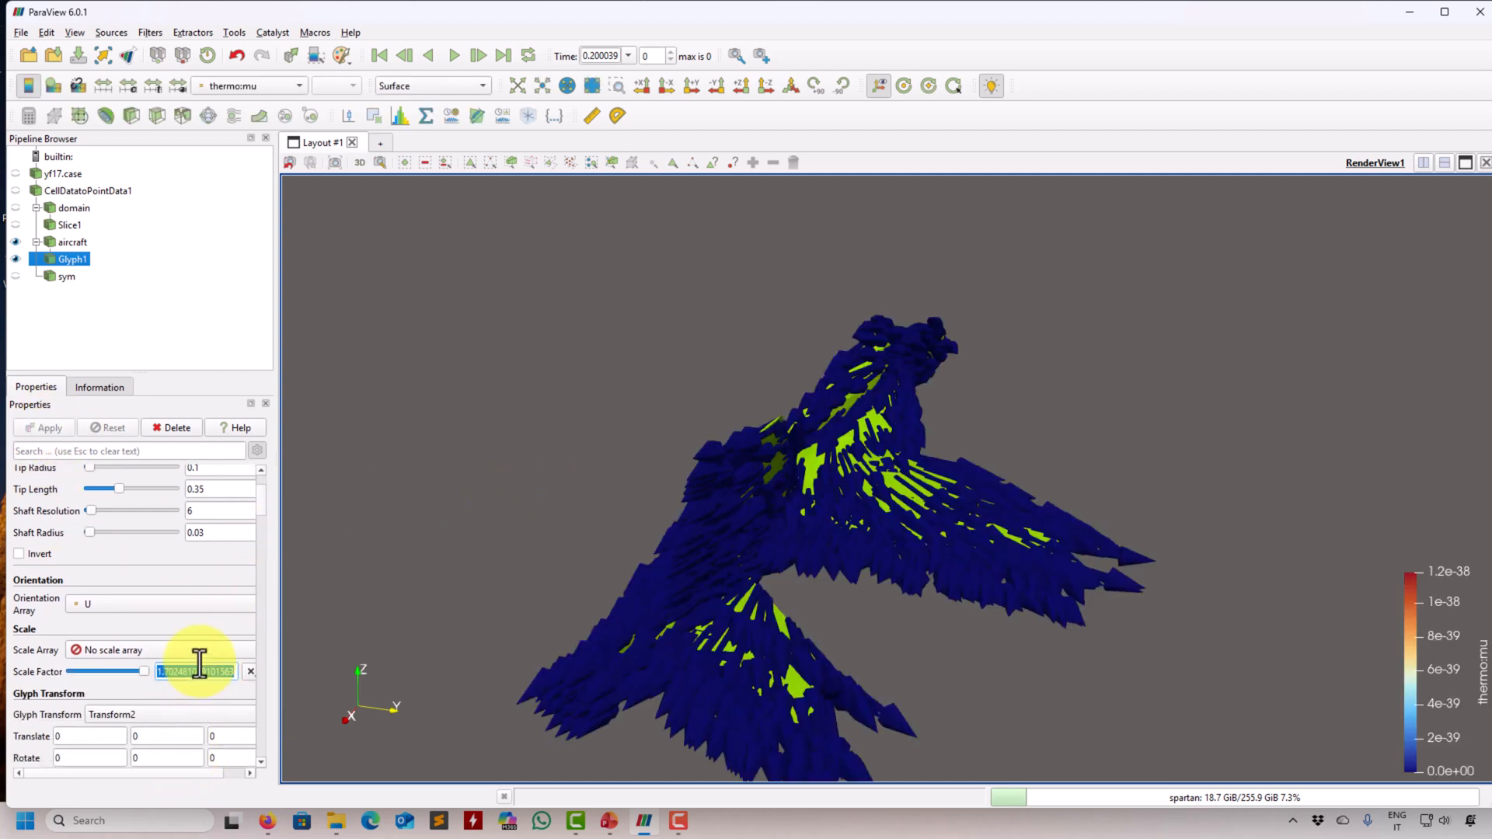
{"action": "type", "text": "0.2"}
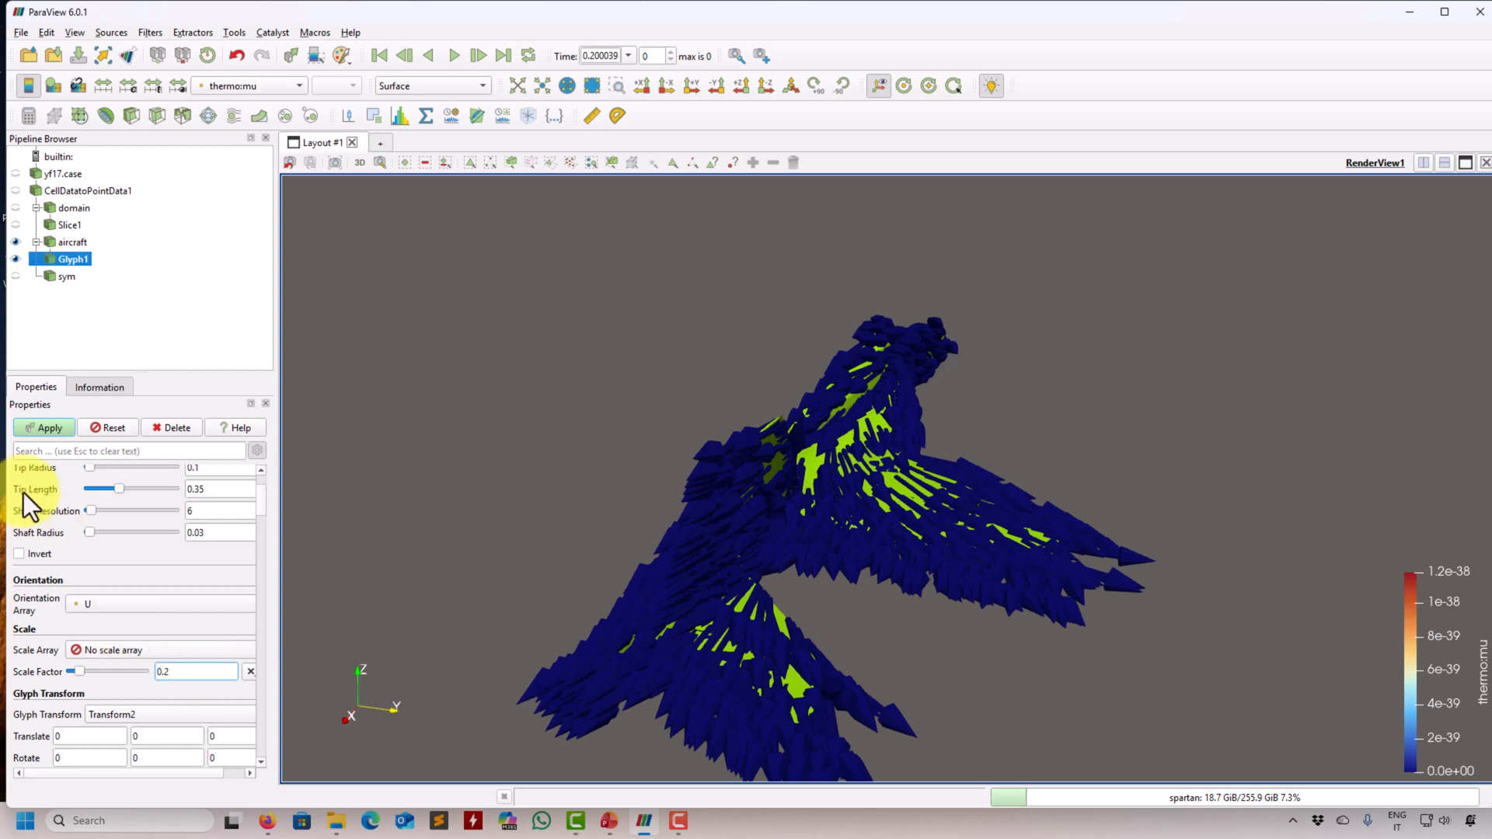
{"action": "left_click", "coordinate": [45, 427]}
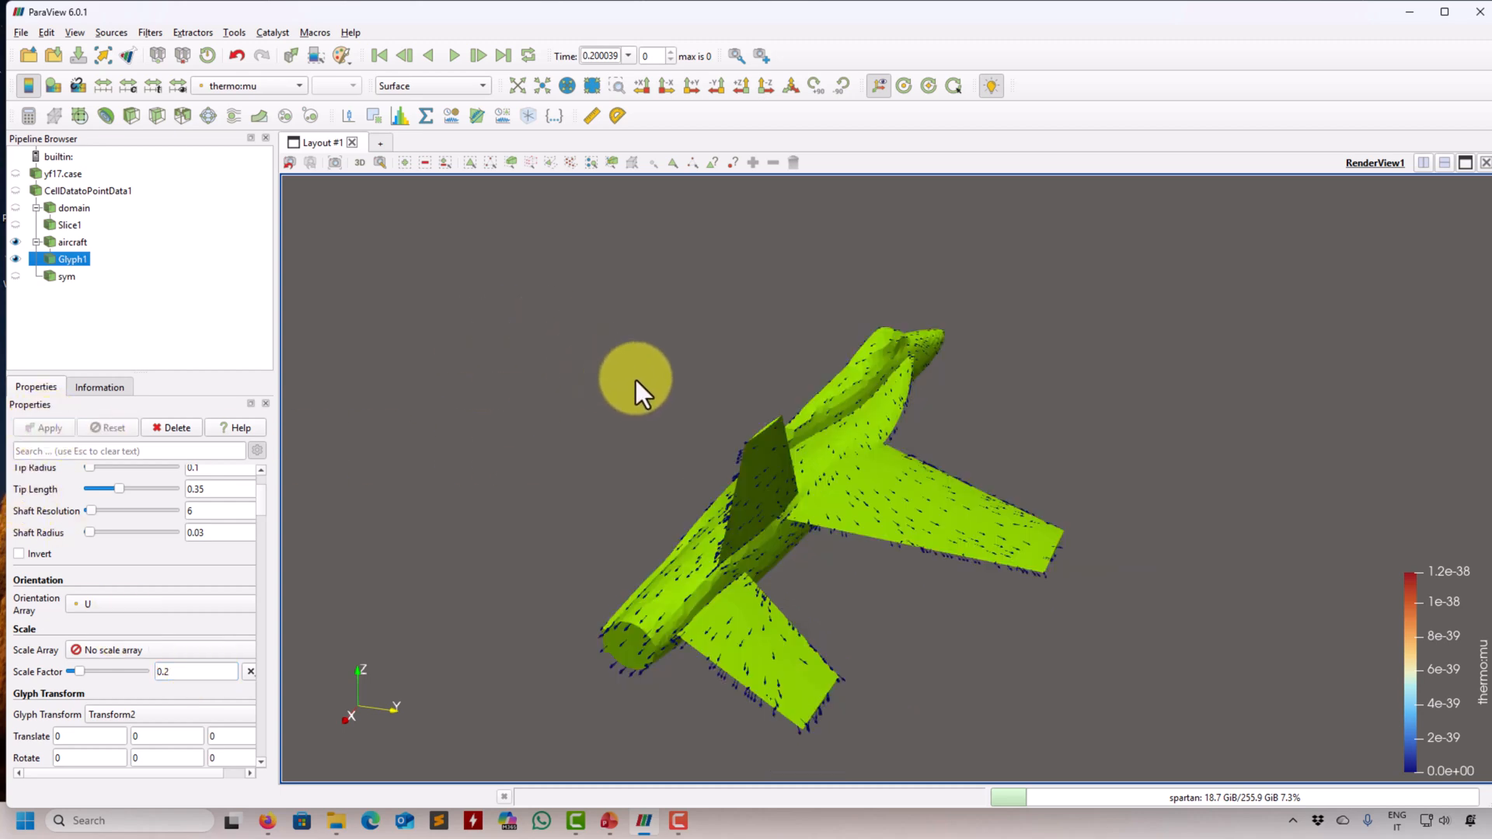
{"action": "left_click", "coordinate": [225, 87]}
{"action": "left_click", "coordinate": [255, 17]}
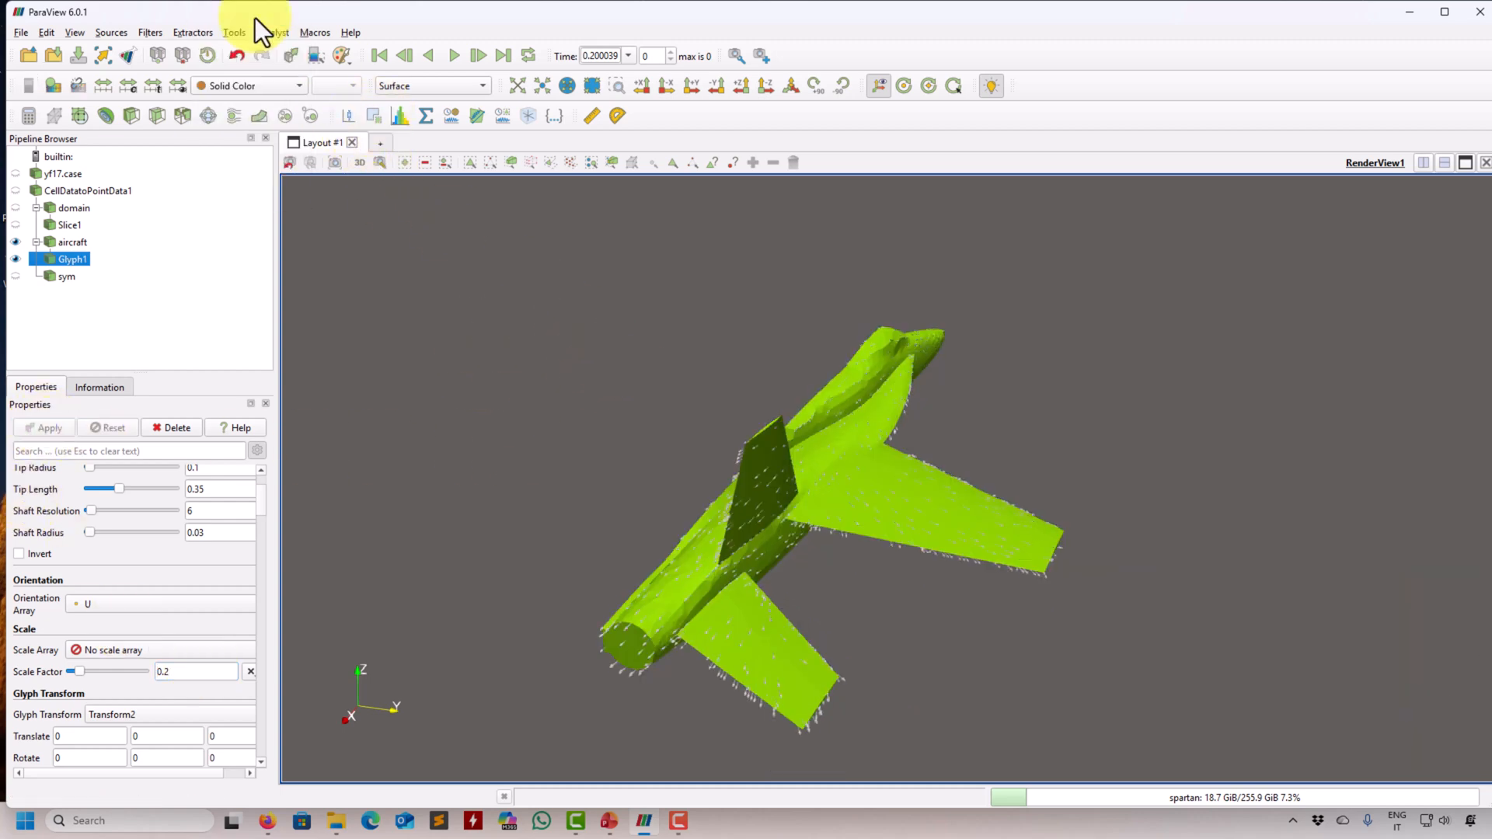
- Set the masking glyph mode to All Points for the aircraft's arrows and apply it
{"action": "scroll", "coordinate": [855, 514], "scroll_direction": "up", "scroll_amount": 10}
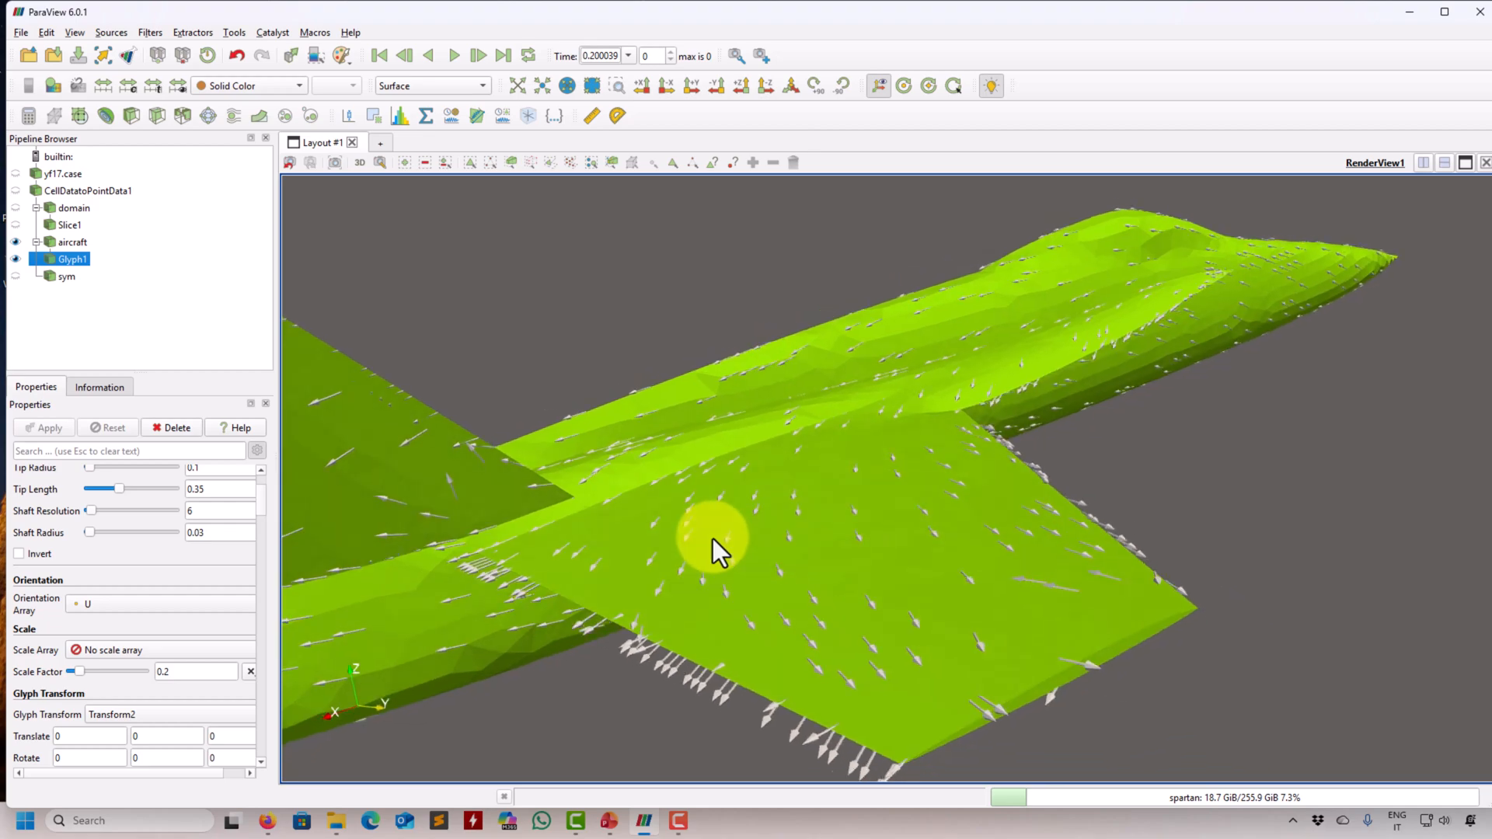
{"action": "mouse_move", "coordinate": [655, 537]}
{"action": "left_mouse_down"}
{"action": "mouse_move", "coordinate": [526, 506]}
{"action": "mouse_move", "coordinate": [506, 463]}
{"action": "mouse_move", "coordinate": [603, 580]}
{"action": "mouse_move", "coordinate": [656, 561]}
{"action": "left_mouse_up"}
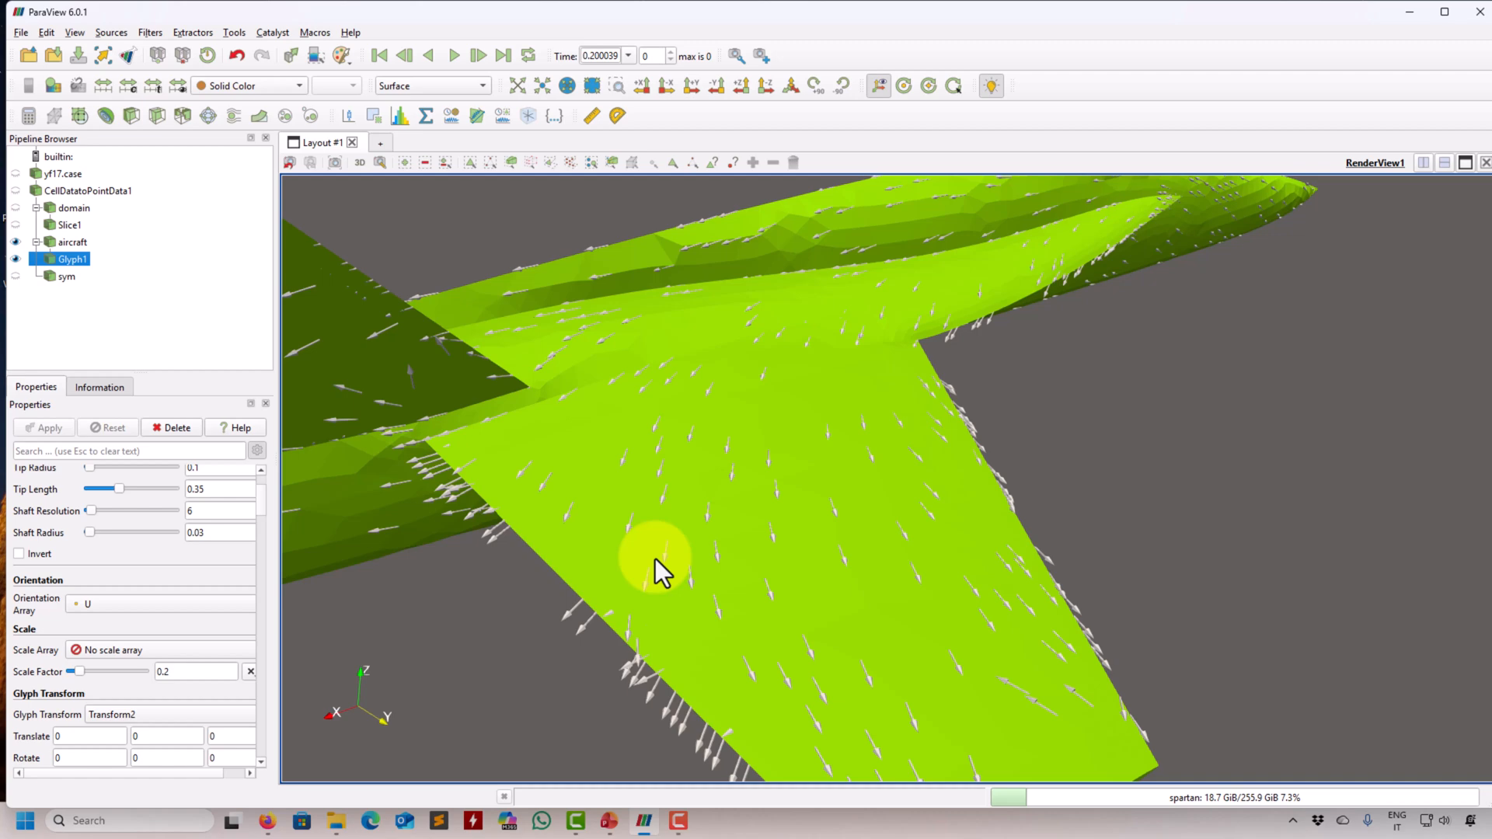
{"action": "mouse_move", "coordinate": [656, 571]}
{"action": "left_mouse_down"}
{"action": "mouse_move", "coordinate": [567, 599]}
{"action": "mouse_move", "coordinate": [622, 500]}
{"action": "mouse_move", "coordinate": [681, 557]}
{"action": "left_mouse_up"}
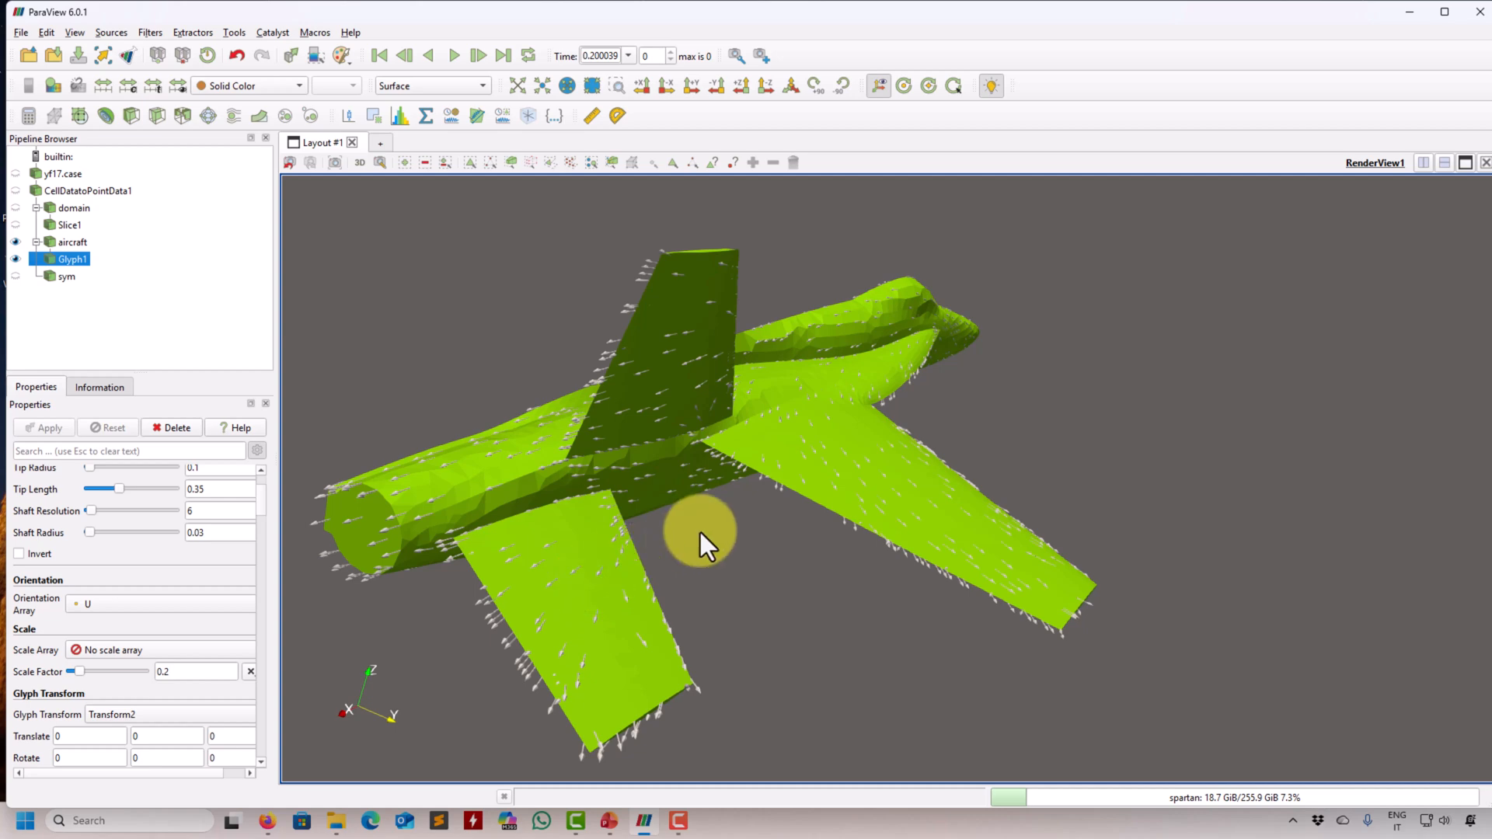
{"action": "scroll", "coordinate": [699, 538], "scroll_direction": "up", "scroll_amount": 2}
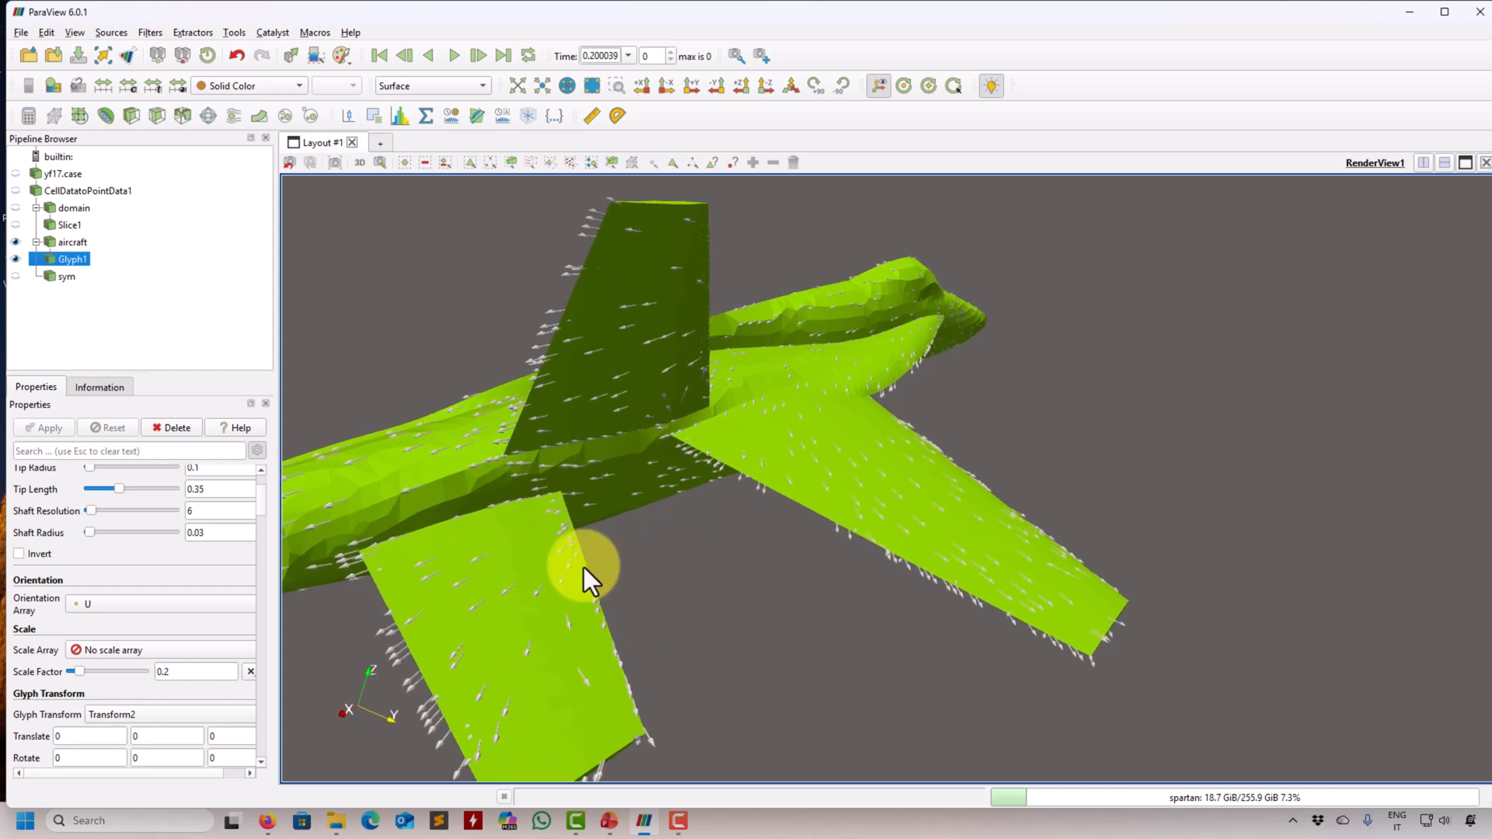
{"action": "scroll", "coordinate": [266, 513], "scroll_direction": "down", "scroll_amount": 6}
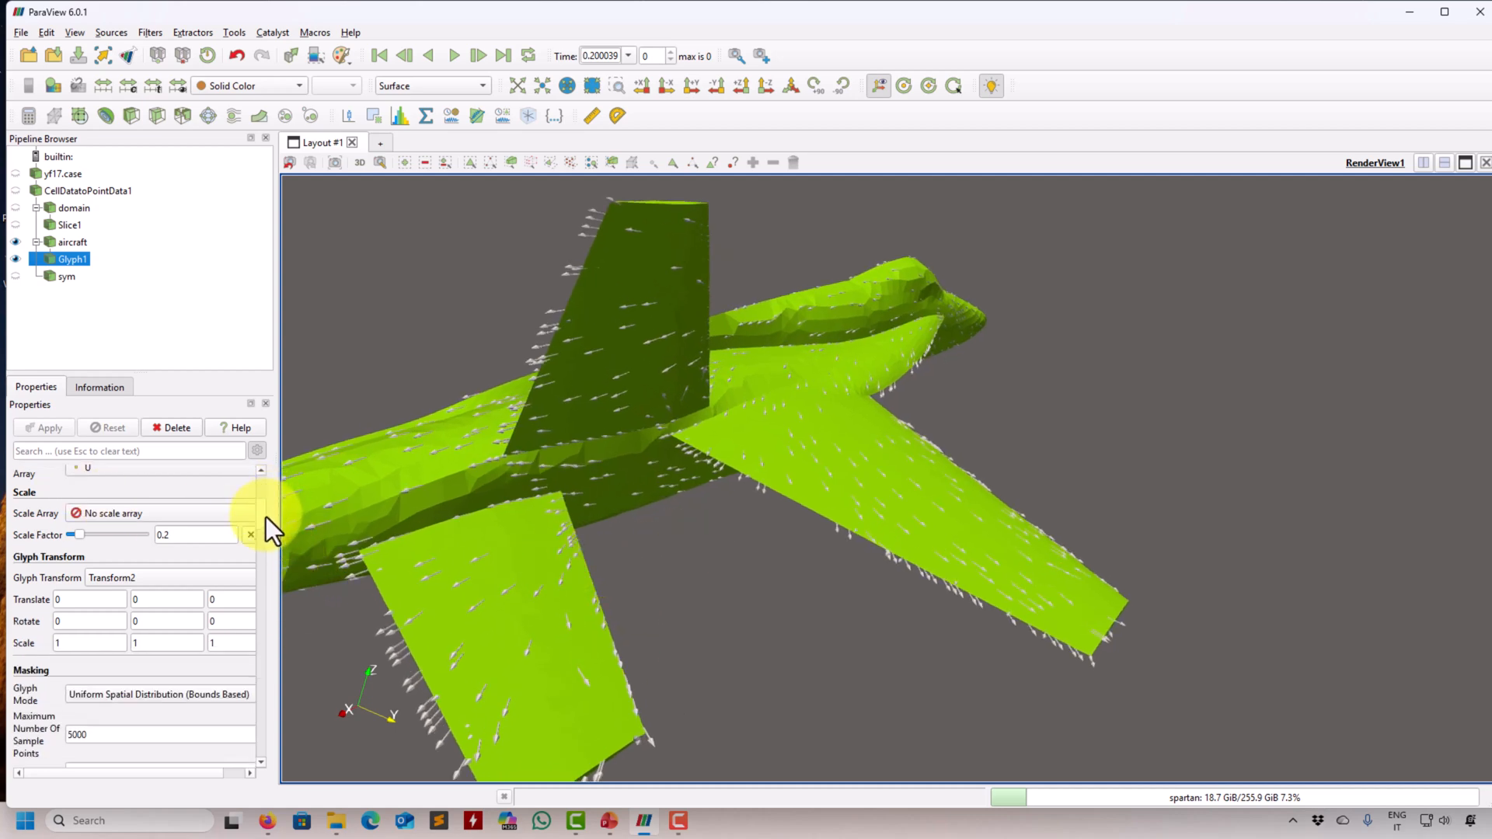
{"action": "left_click", "coordinate": [146, 575]}
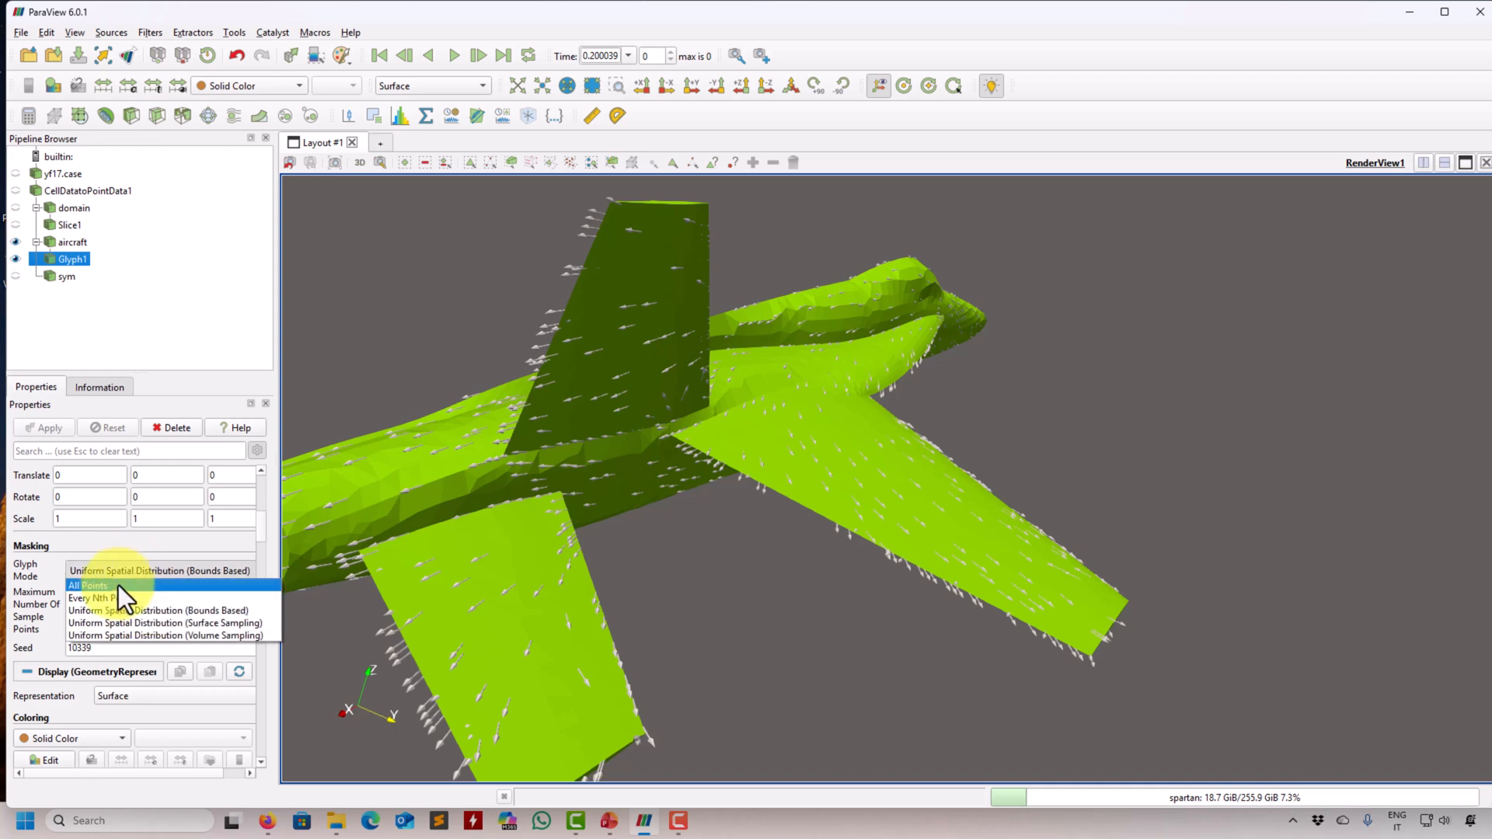
{"action": "left_click", "coordinate": [117, 585]}
{"action": "left_click", "coordinate": [58, 426]}
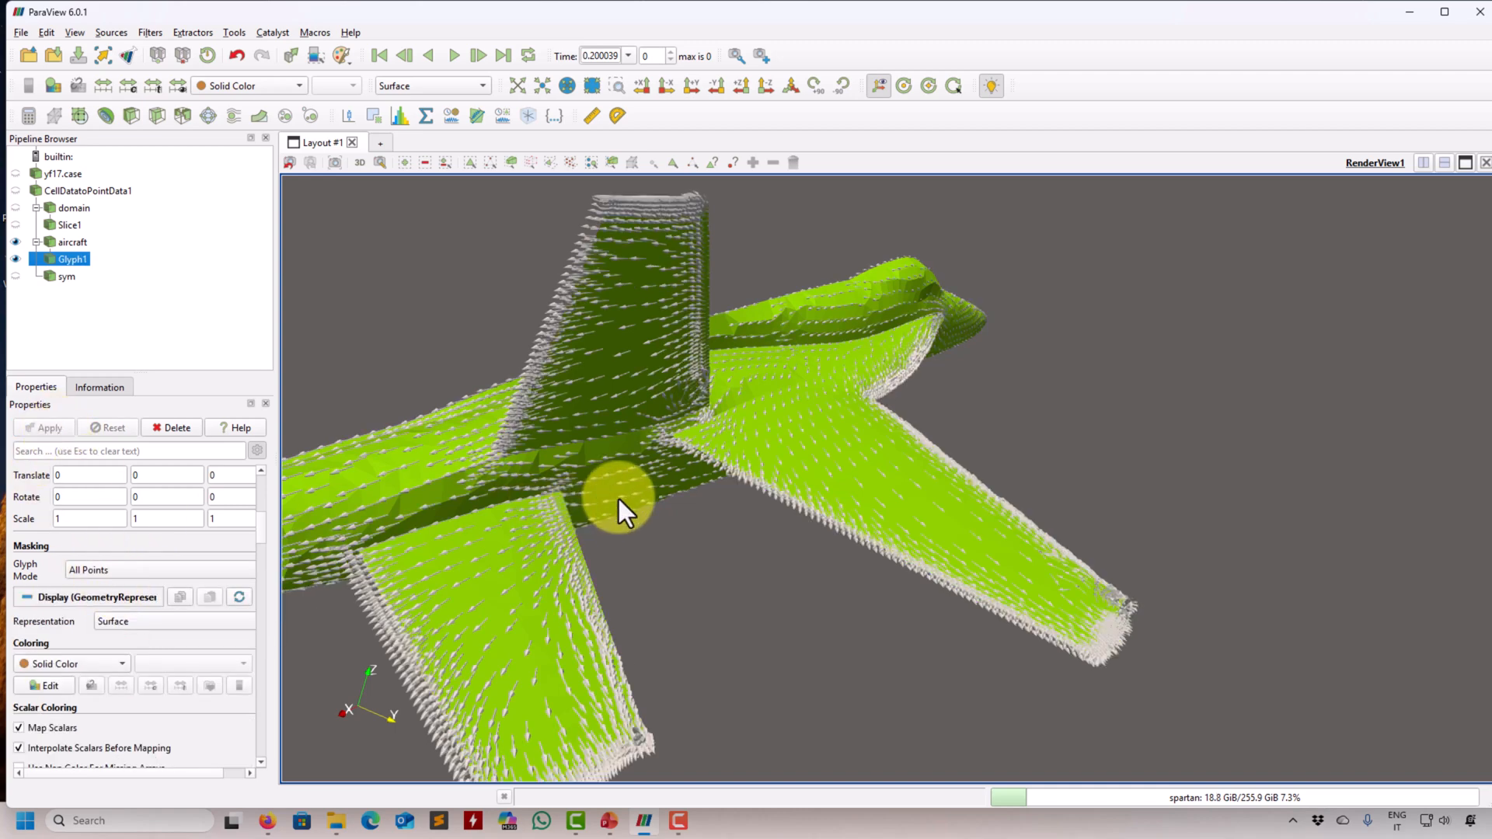
- Change the glyph type to 2D Glyph with the Arrow shape, apply it, and inspect the vectors on the wing
{"action": "scroll", "coordinate": [249, 548], "scroll_direction": "up", "scroll_amount": 6}
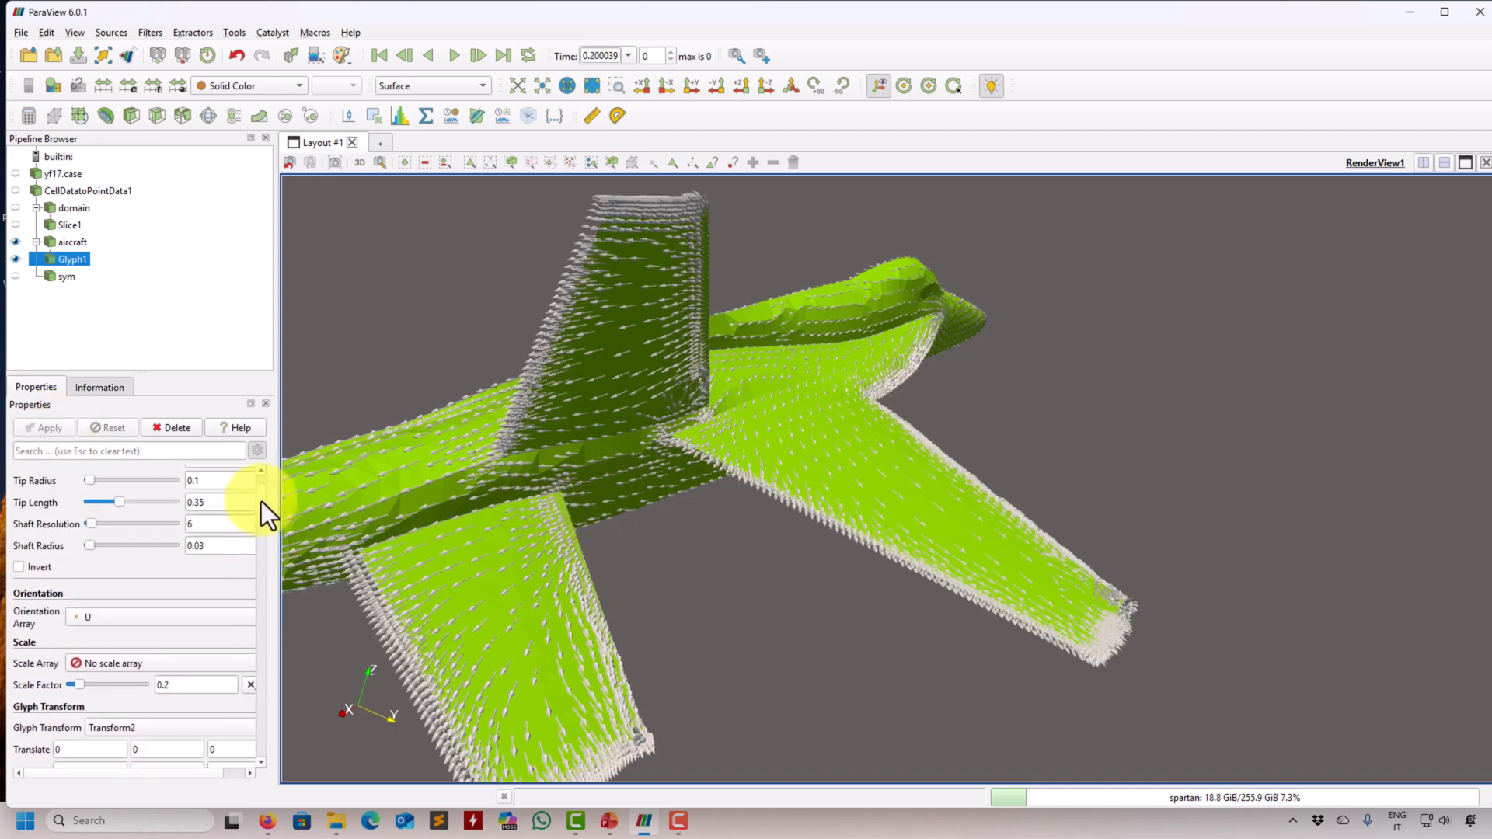
{"action": "left_click", "coordinate": [173, 521]}
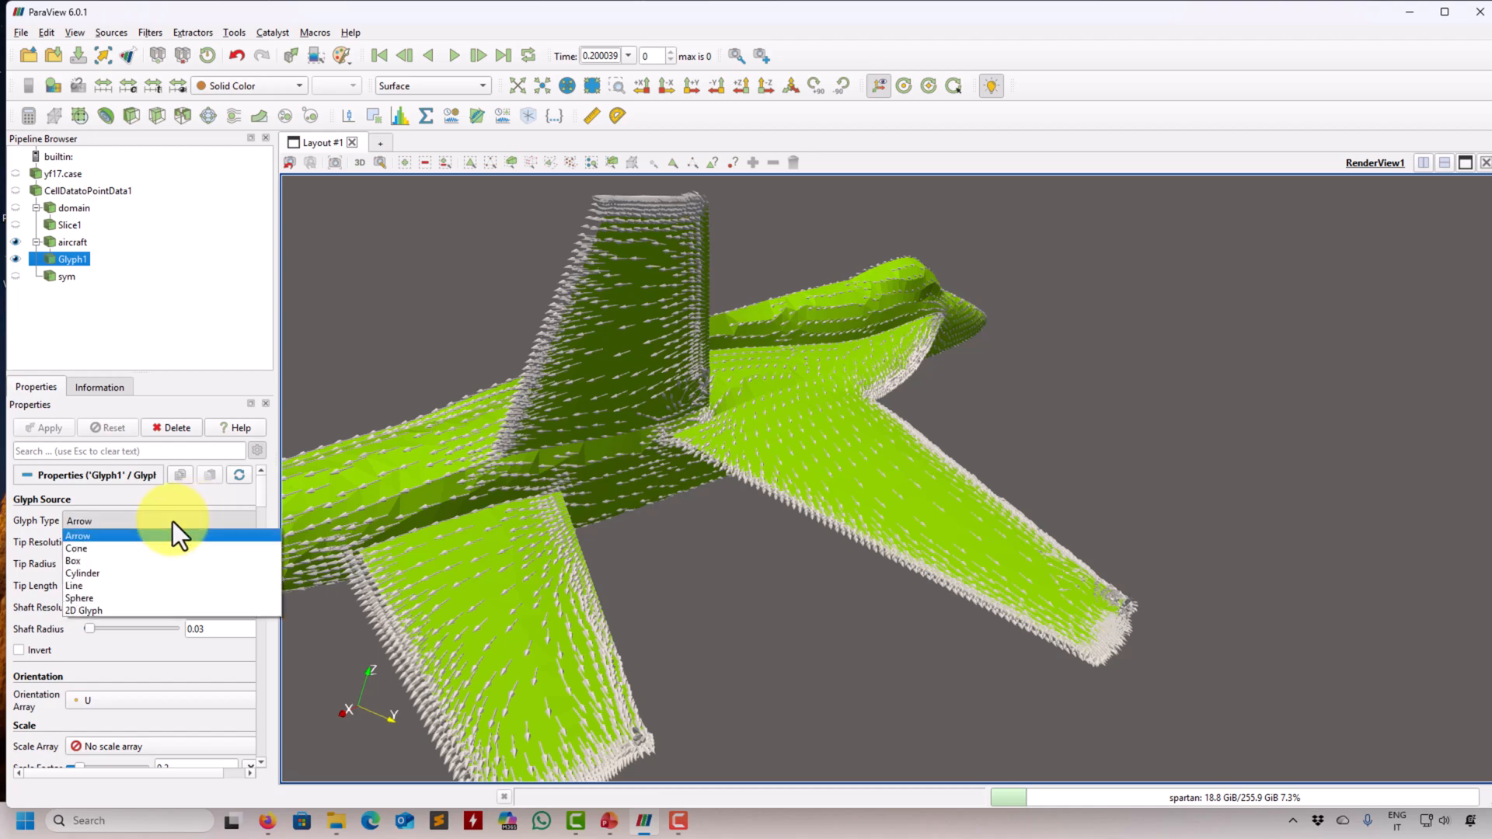
{"action": "left_click", "coordinate": [110, 608]}
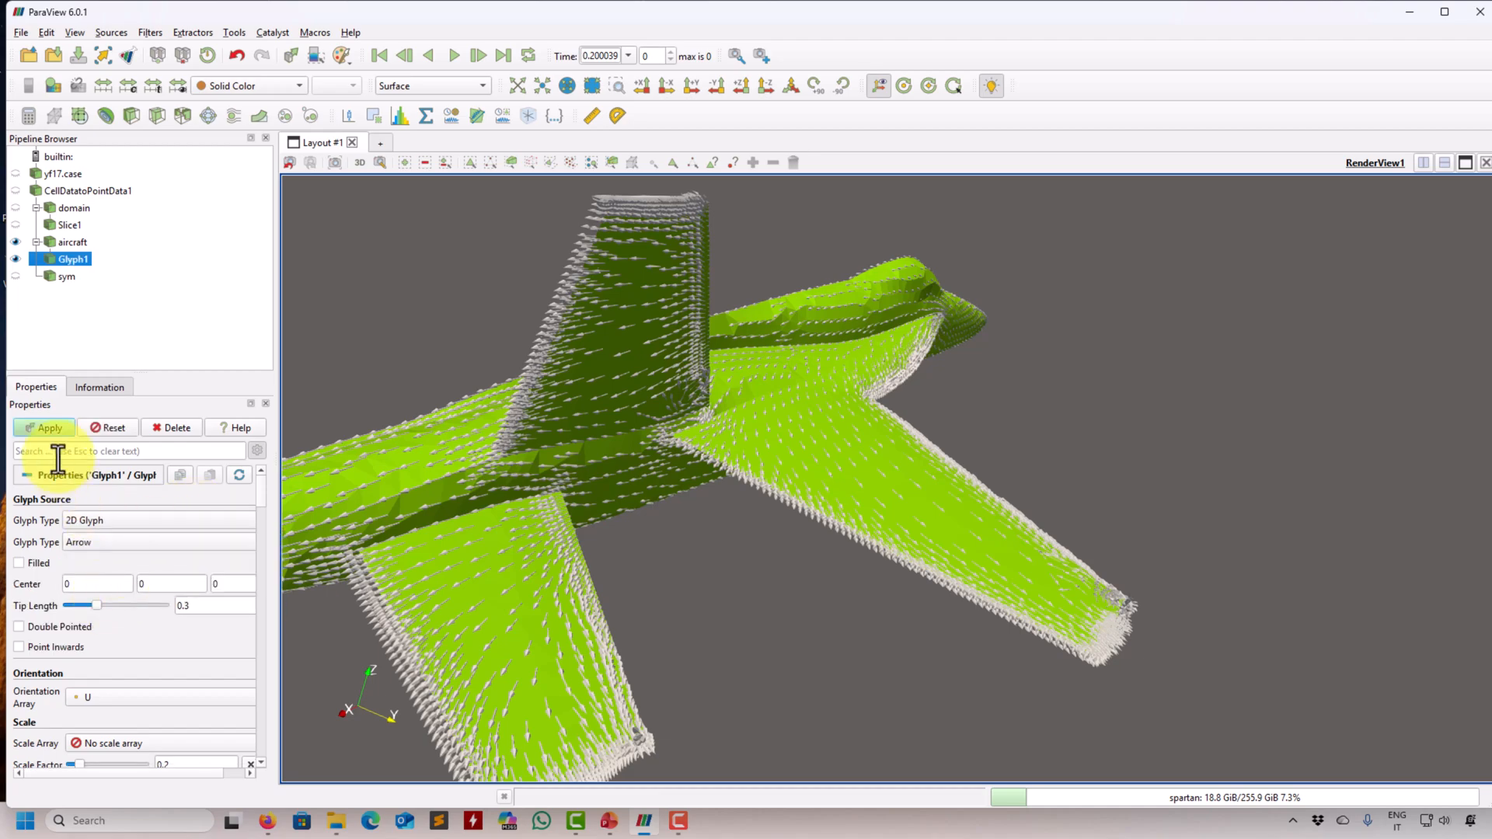
{"action": "left_click", "coordinate": [50, 426]}
{"action": "left_click_drag", "start_coordinate": [877, 482], "coordinate": [824, 486]}
{"action": "scroll", "coordinate": [794, 520], "scroll_direction": "up", "scroll_amount": 3}
{"action": "scroll", "coordinate": [258, 489], "scroll_direction": "down", "scroll_amount": 3}
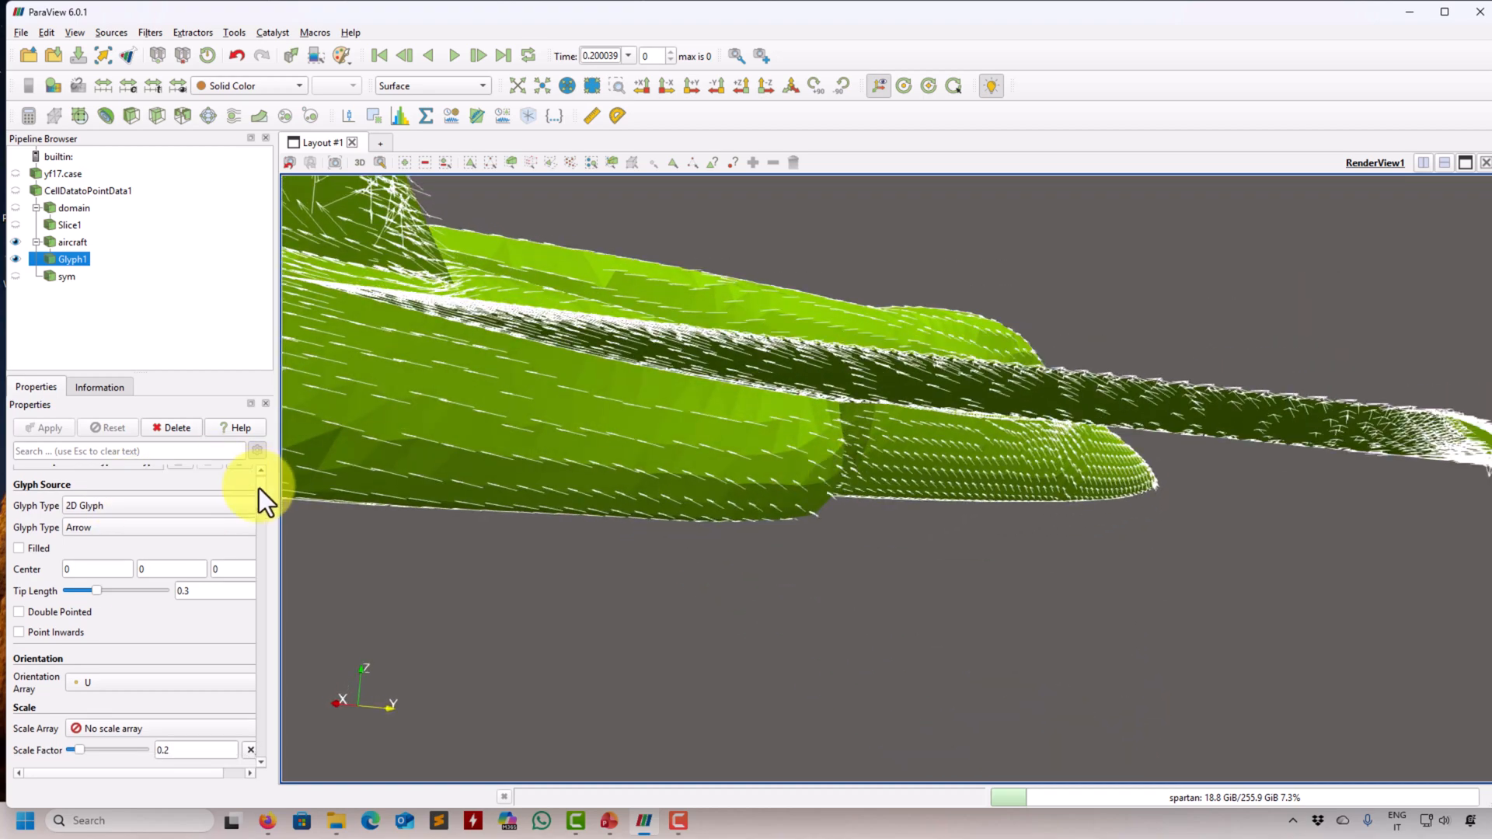
{"action": "left_click_drag", "start_coordinate": [636, 371], "coordinate": [625, 404]}
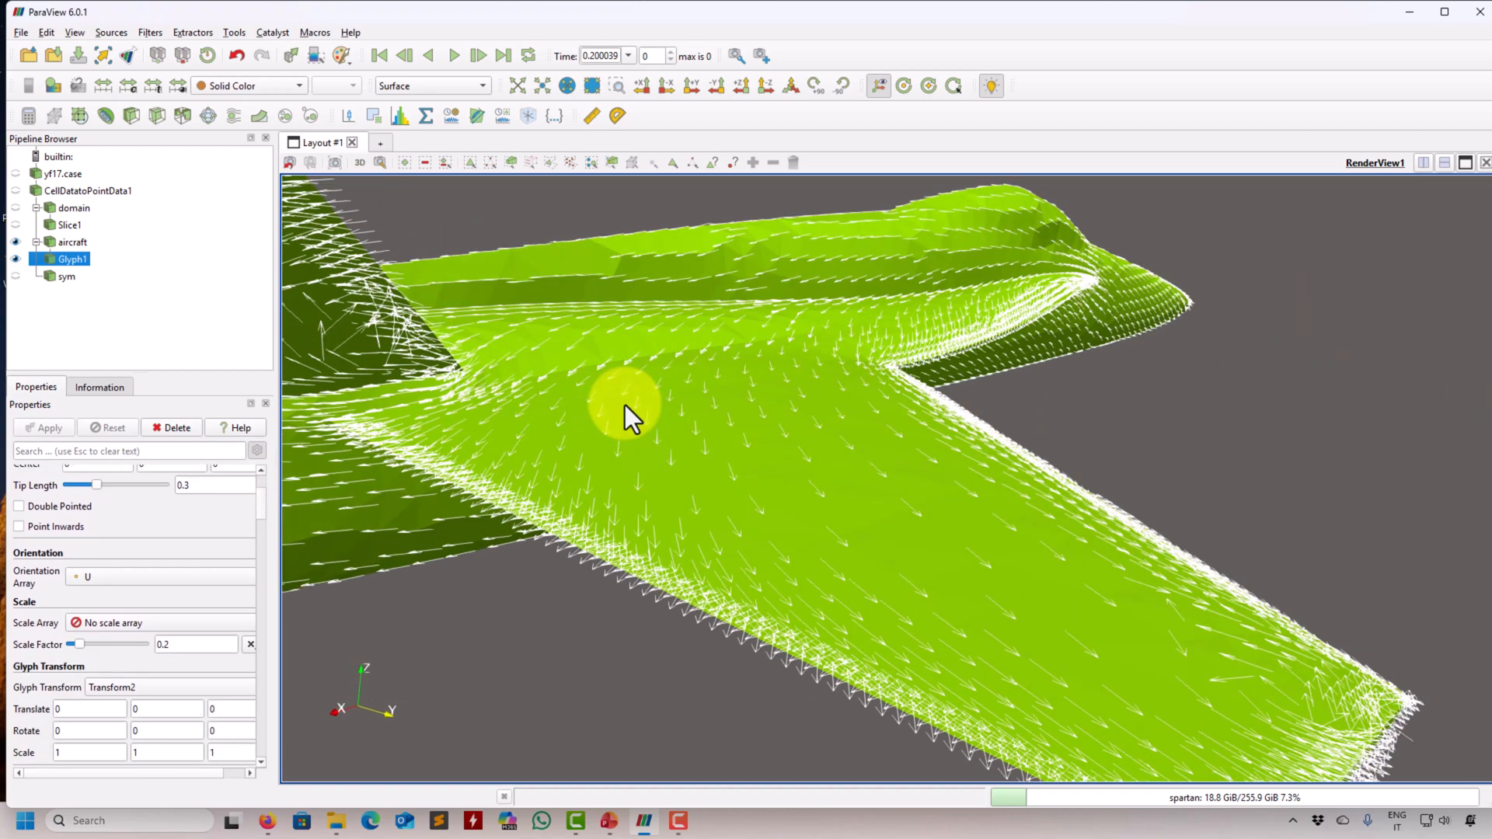
- Show the aircraft with the Surface LIC representation and inspect the flow pattern on the wing
{"action": "left_click", "coordinate": [78, 244]}
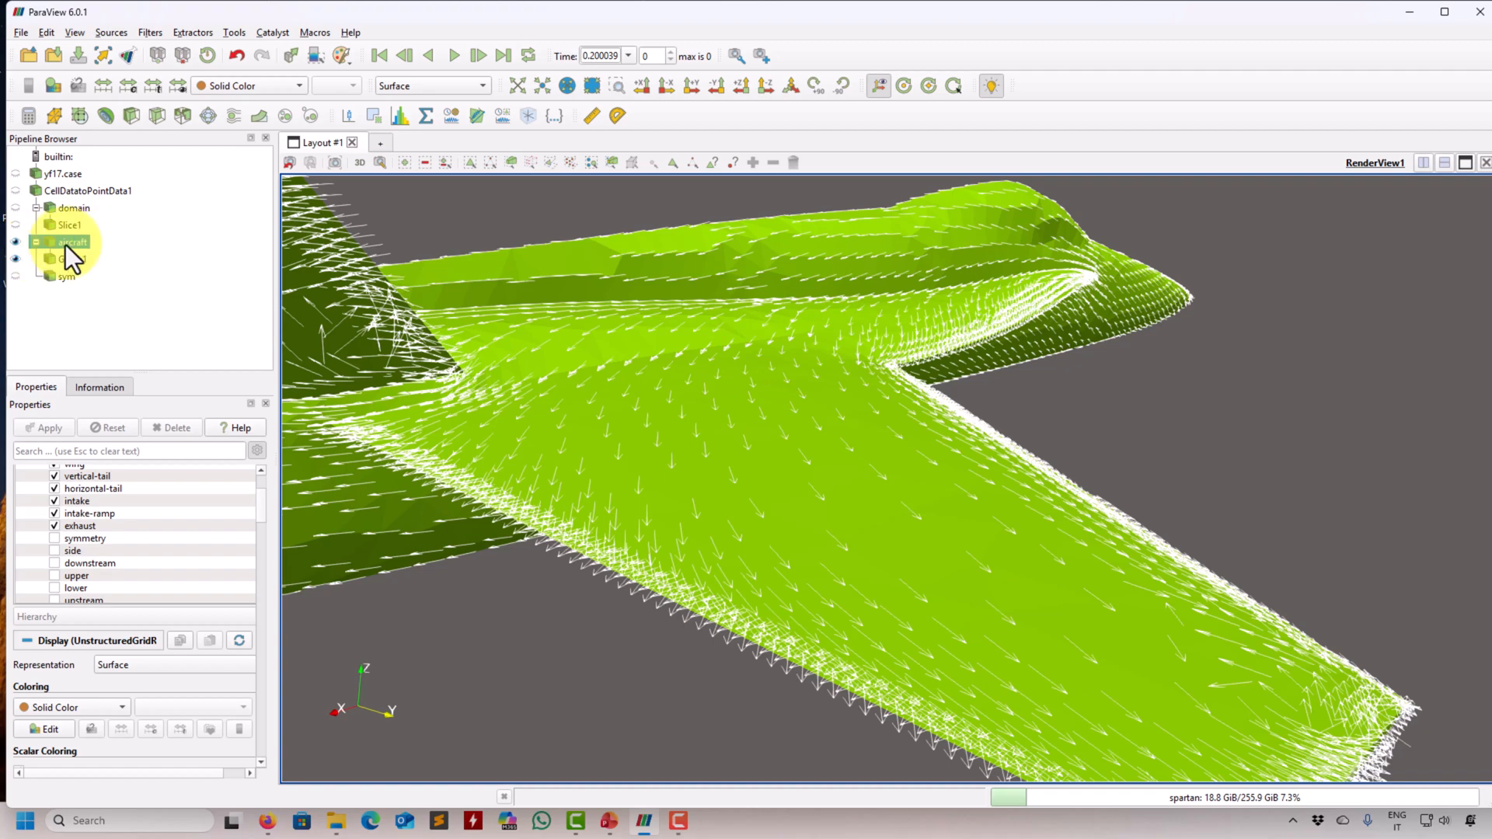
{"action": "left_click", "coordinate": [472, 89]}
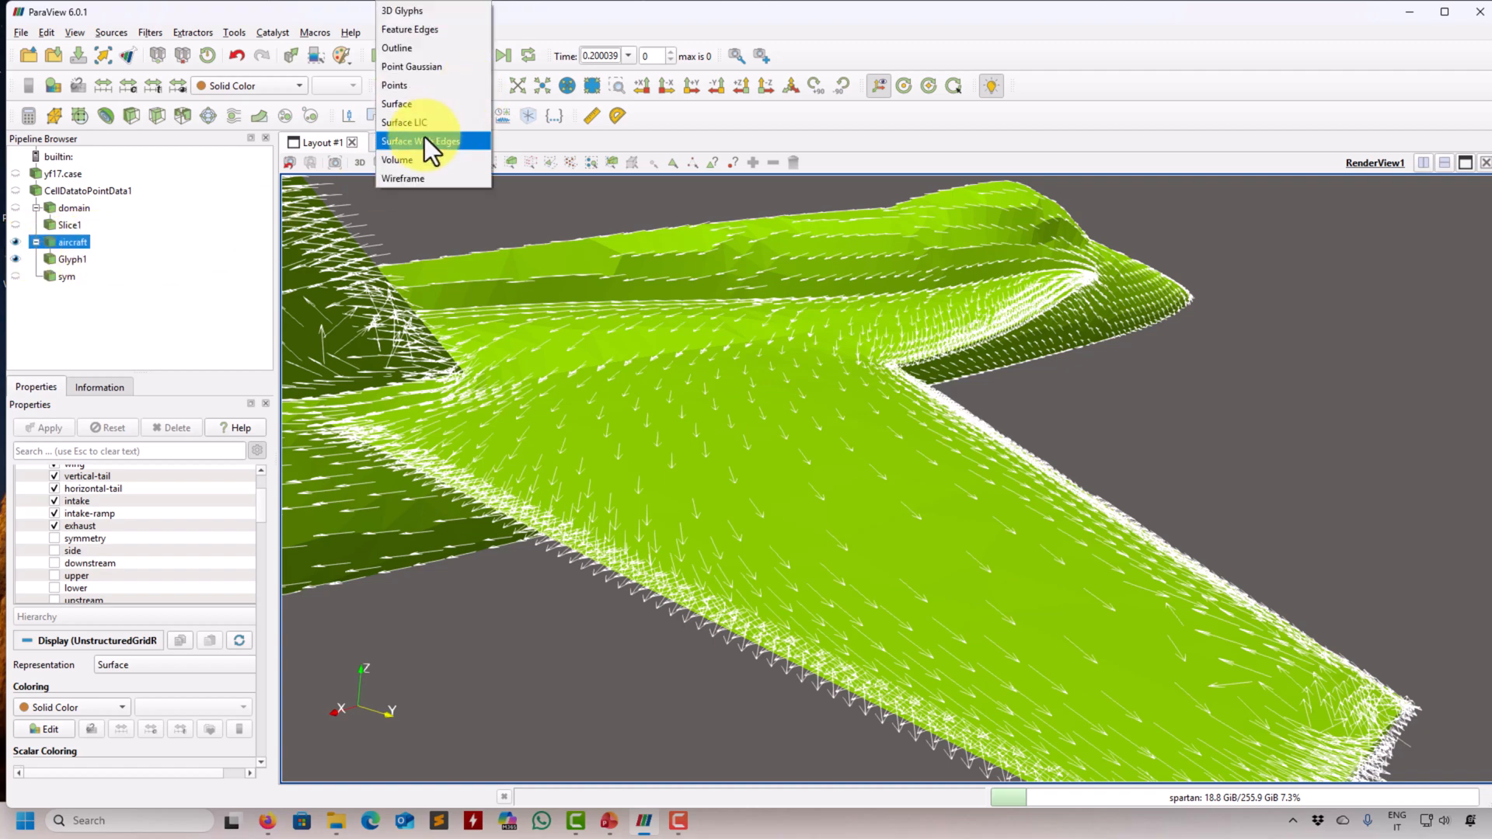
{"action": "left_click", "coordinate": [440, 125]}
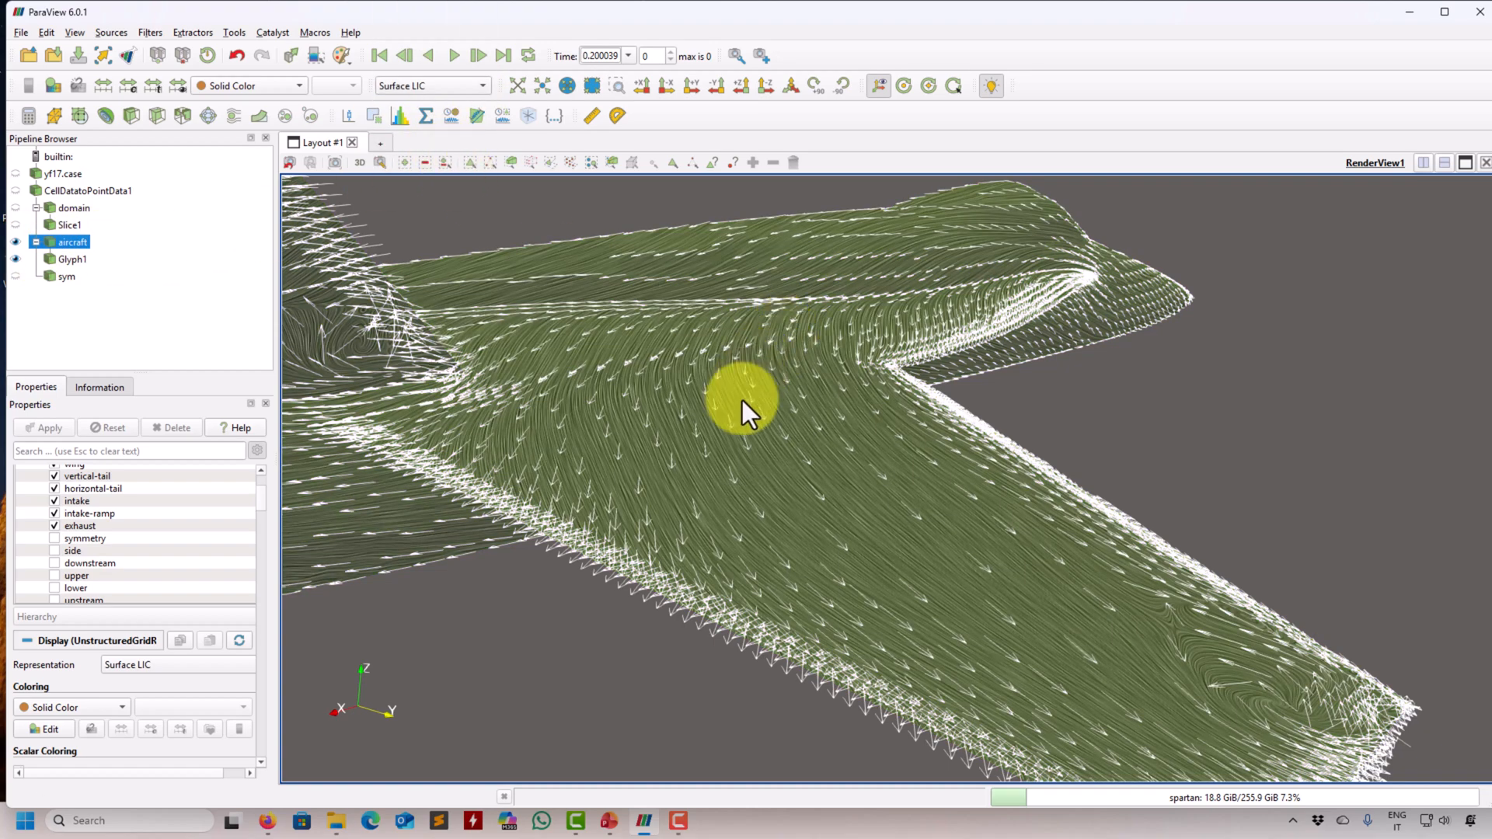
{"action": "left_click_drag", "start_coordinate": [739, 389], "coordinate": [626, 370]}
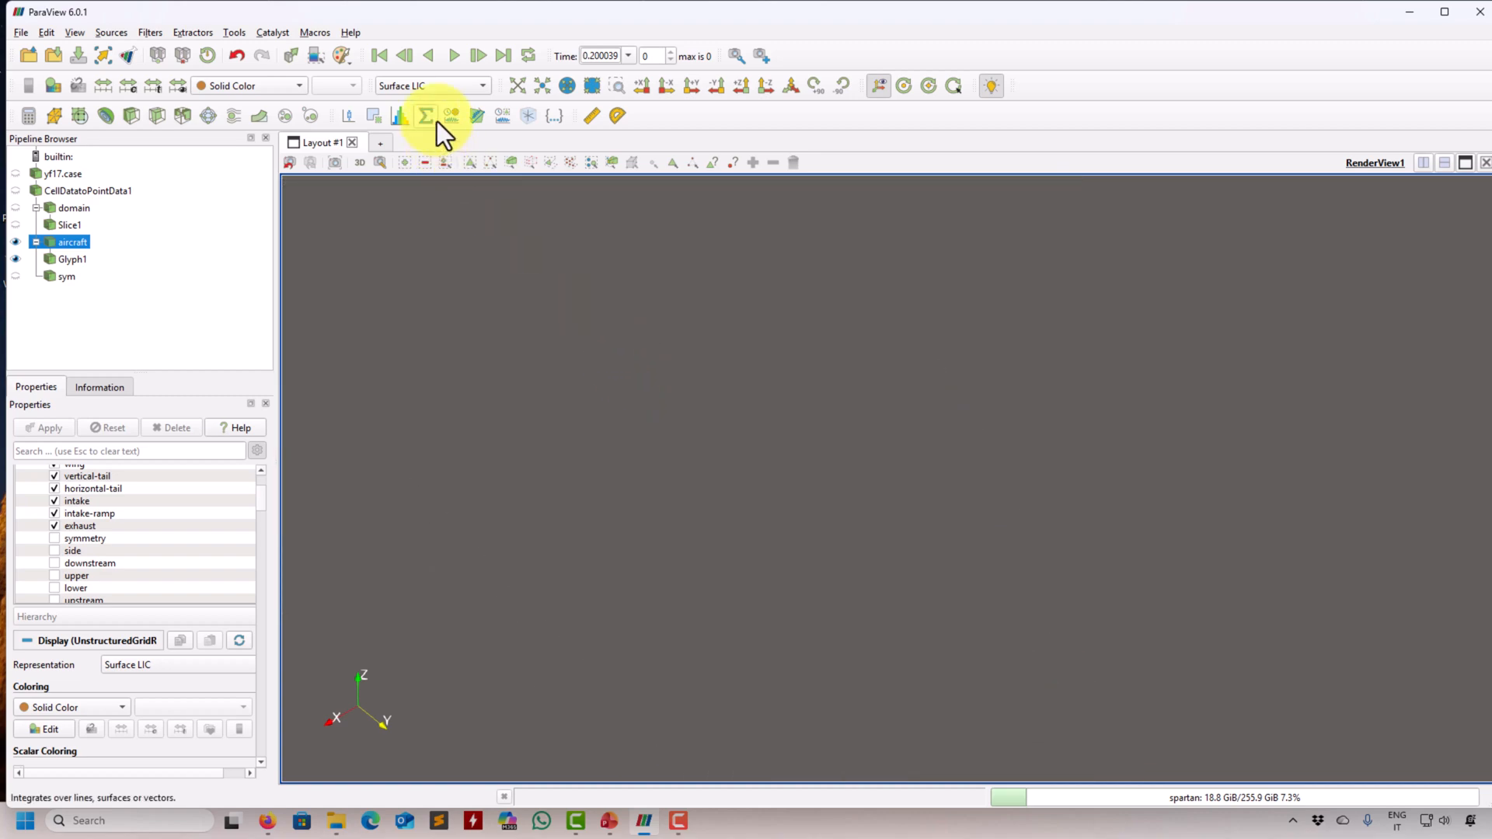
{"action": "left_click", "coordinate": [521, 86]}
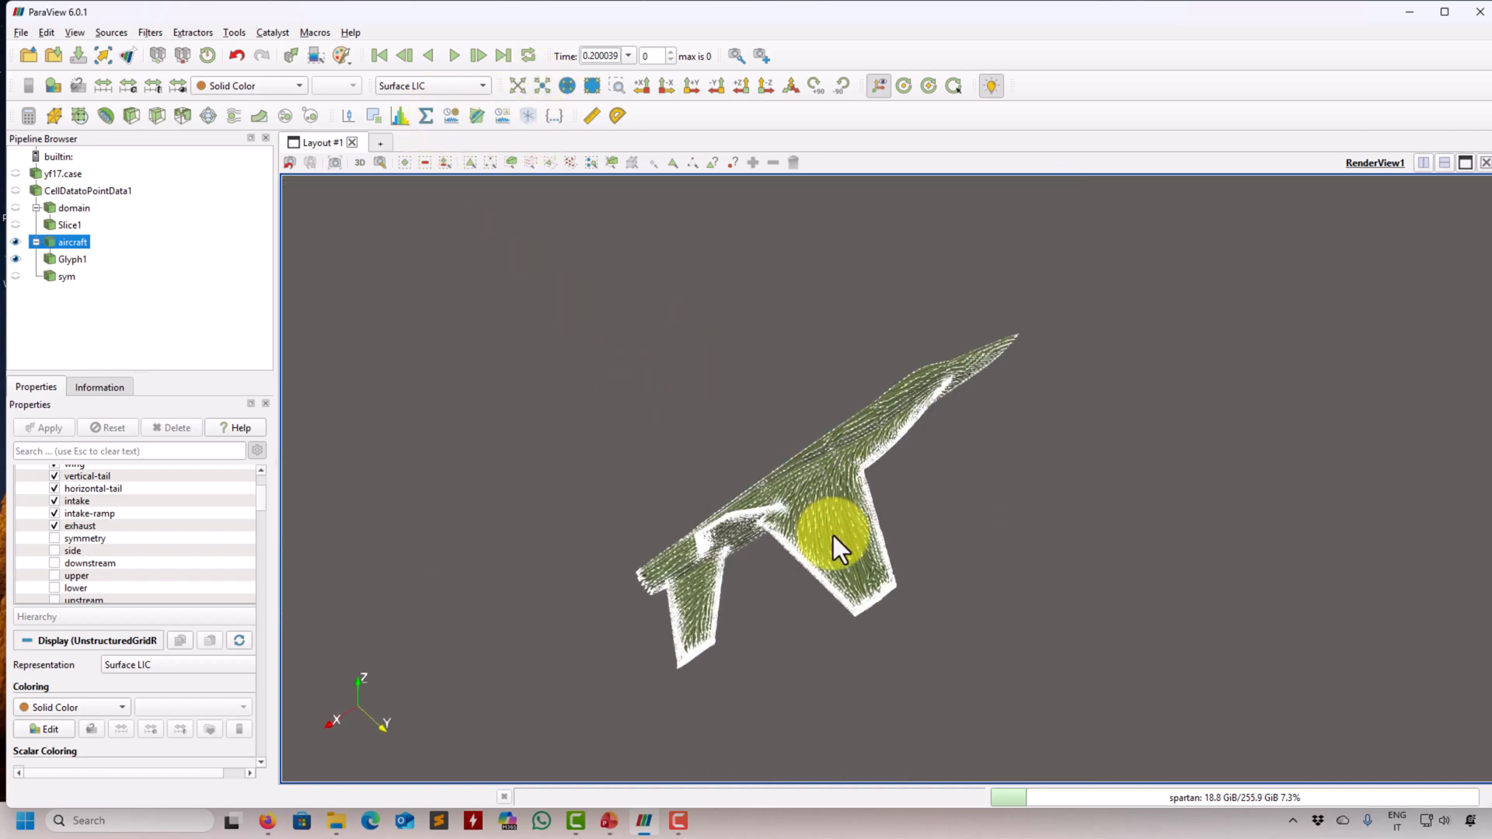
{"action": "scroll", "coordinate": [833, 537], "scroll_direction": "up", "scroll_amount": 5}
{"action": "scroll", "coordinate": [851, 479], "scroll_direction": "up", "scroll_amount": 5}
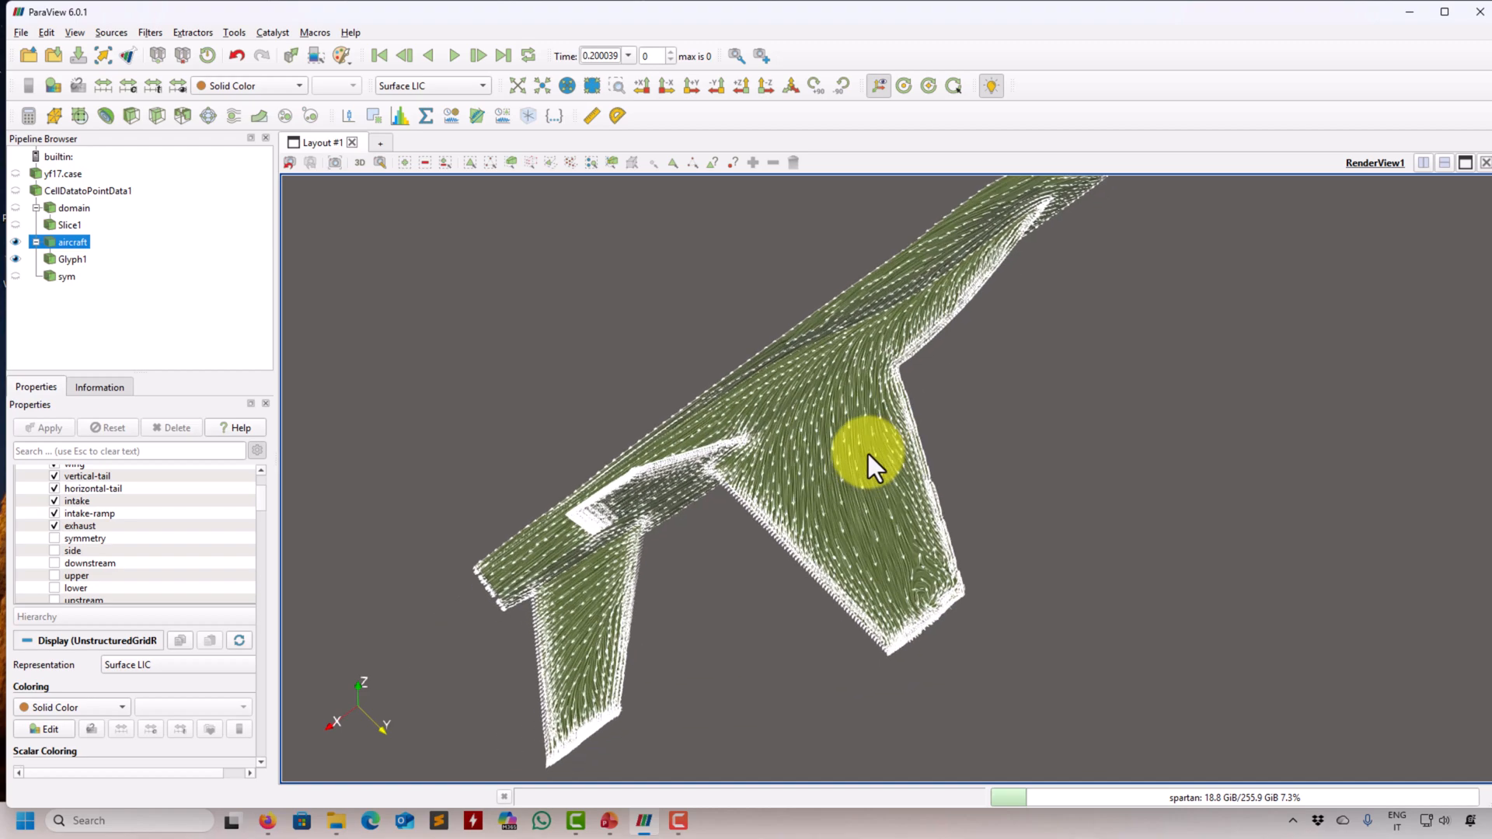
{"action": "scroll", "coordinate": [833, 452], "scroll_direction": "up", "scroll_amount": 2}
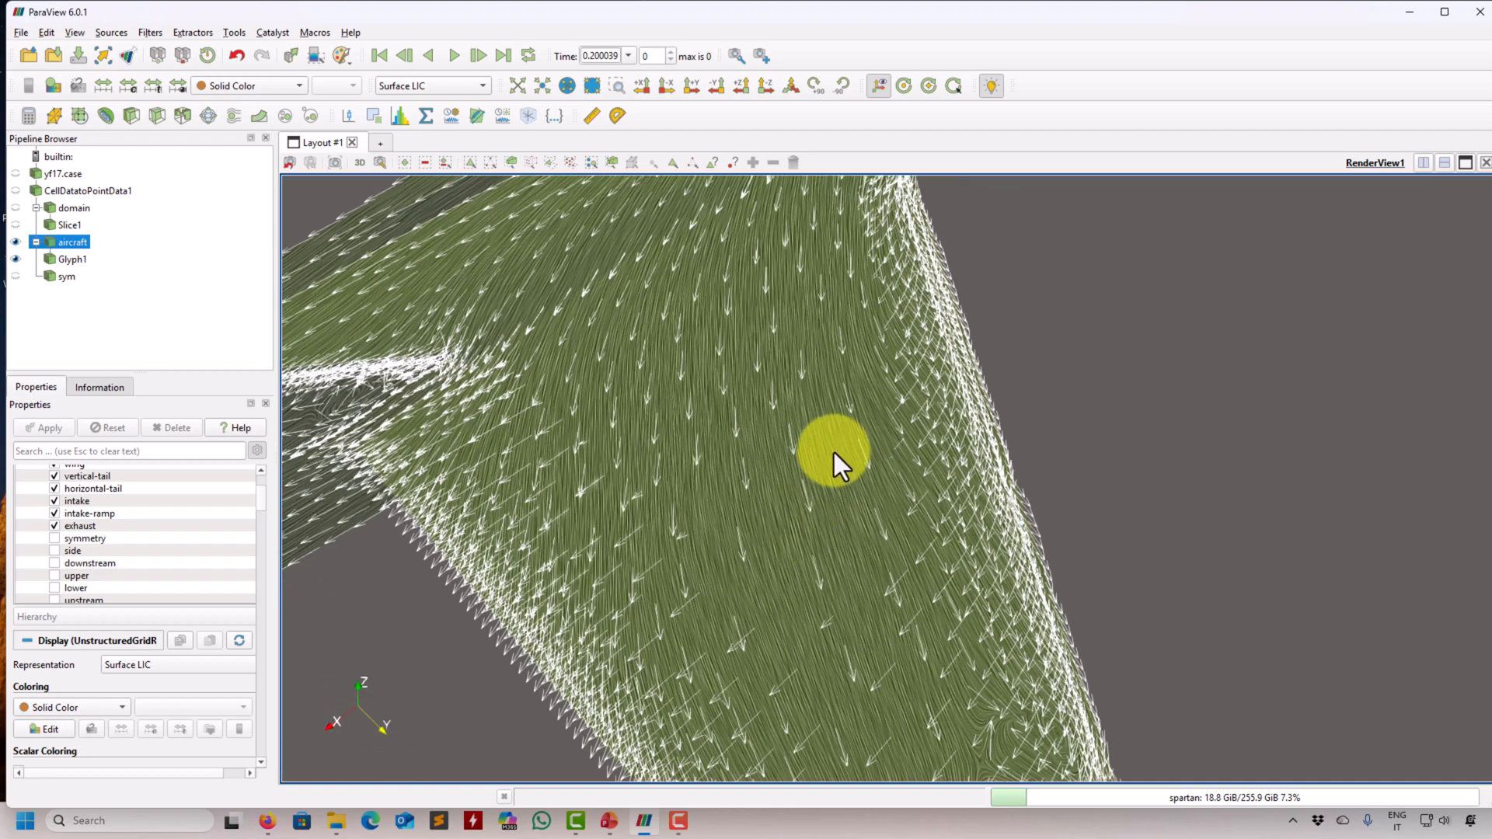
{"action": "left_click_drag", "start_coordinate": [805, 536], "coordinate": [613, 409]}
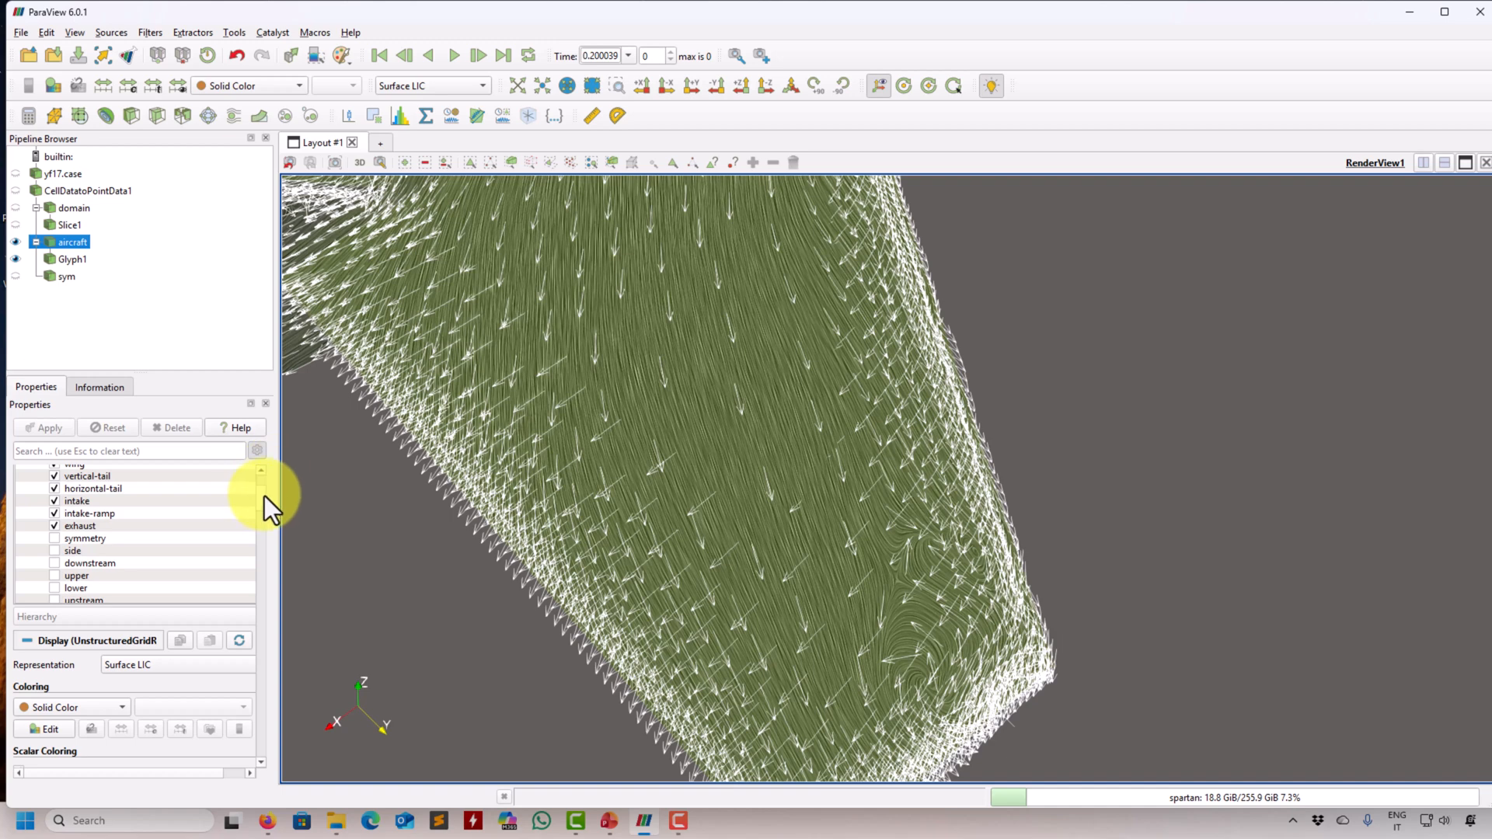
- Review the aircraft's Surface LIC integrator and rendering settings, including which vector field is used
{"action": "left_click_drag", "start_coordinate": [264, 496], "coordinate": [261, 609]}
{"action": "scroll", "coordinate": [258, 636], "scroll_direction": "down", "scroll_amount": 10}
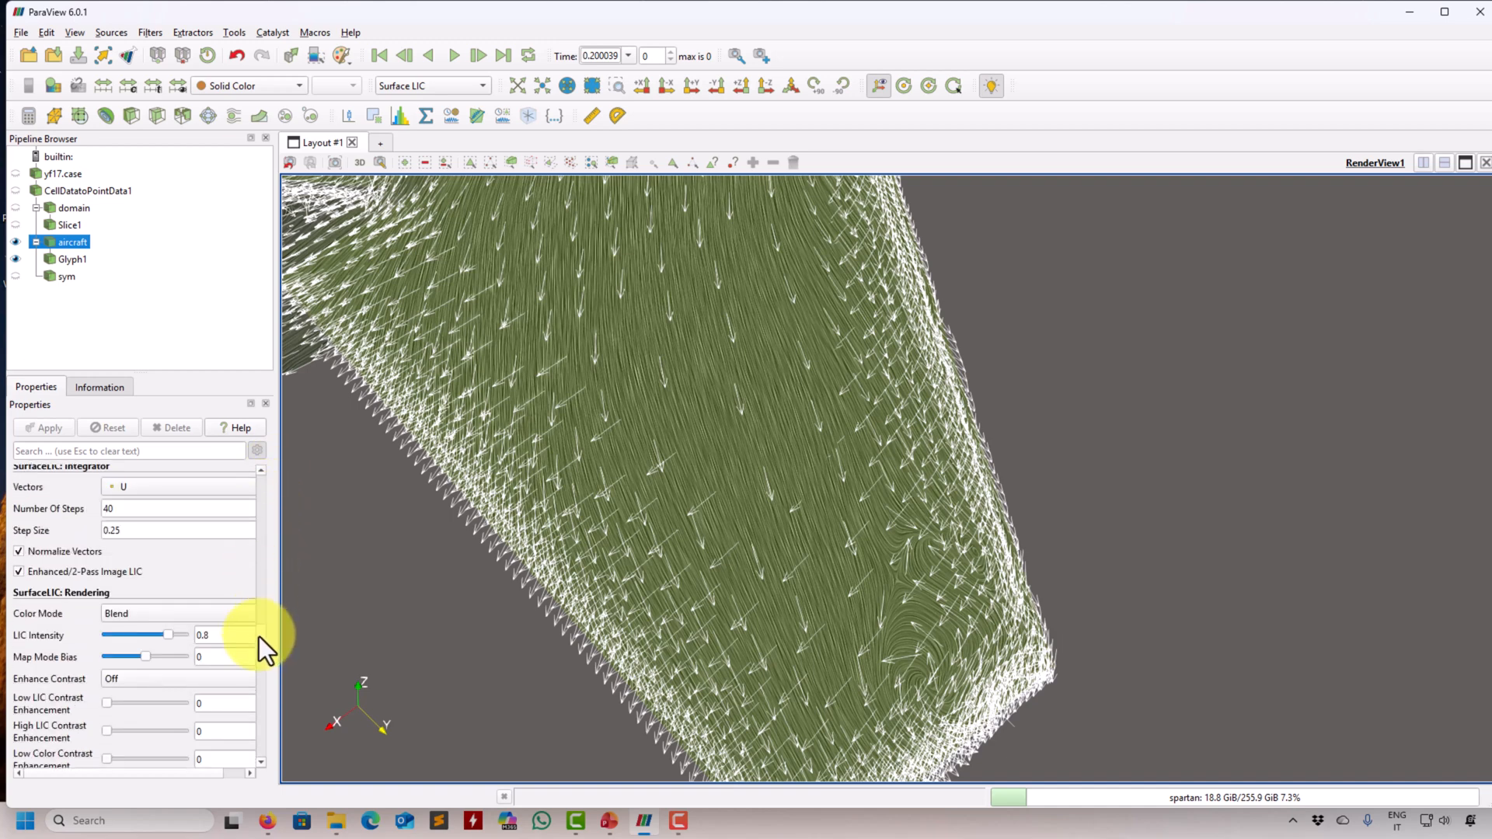
{"action": "scroll", "coordinate": [268, 619], "scroll_direction": "up", "scroll_amount": 7}
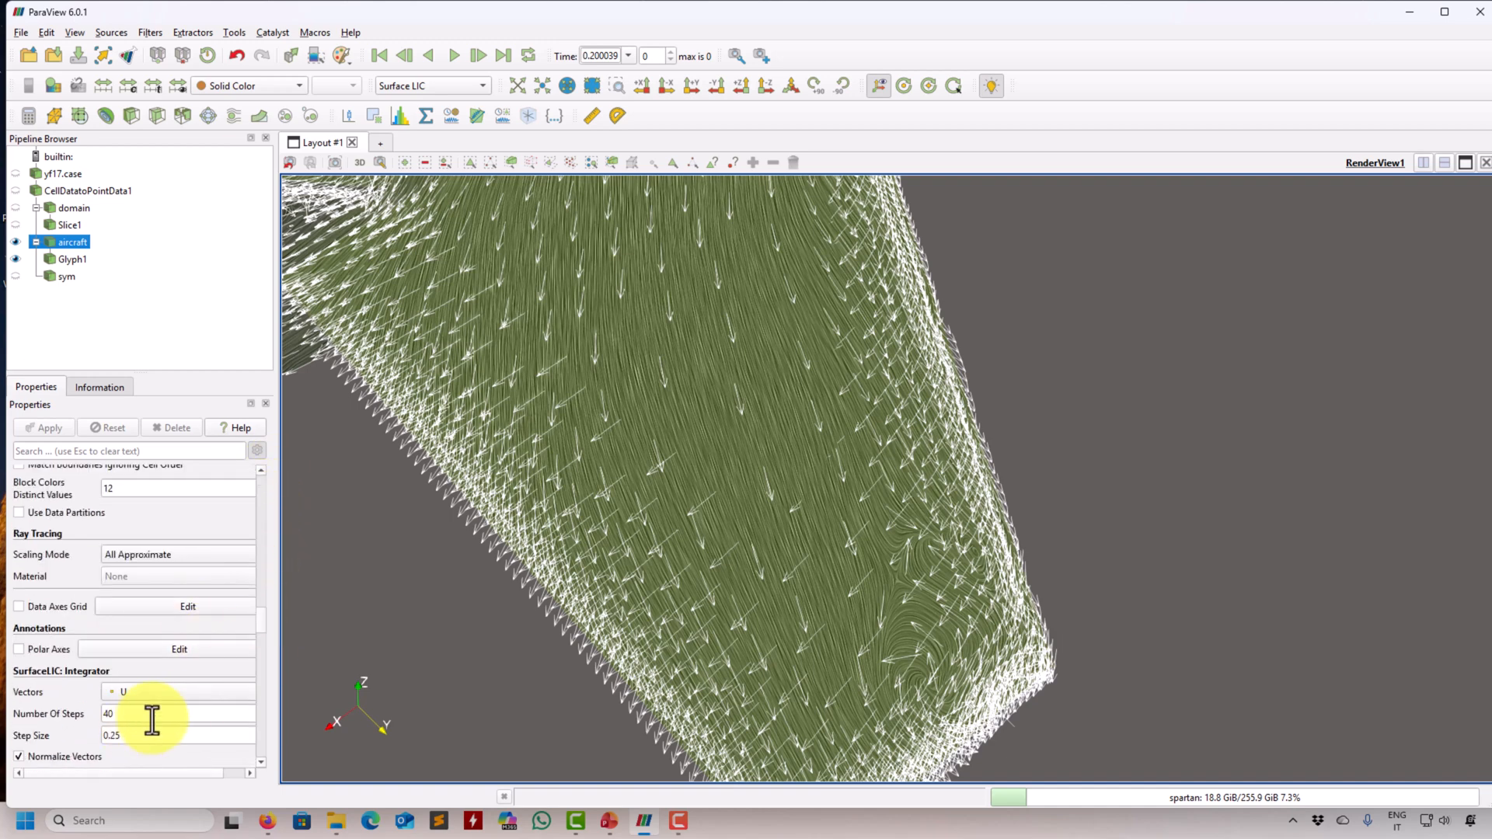
{"action": "left_click", "coordinate": [179, 692]}
{"action": "left_click", "coordinate": [58, 692]}
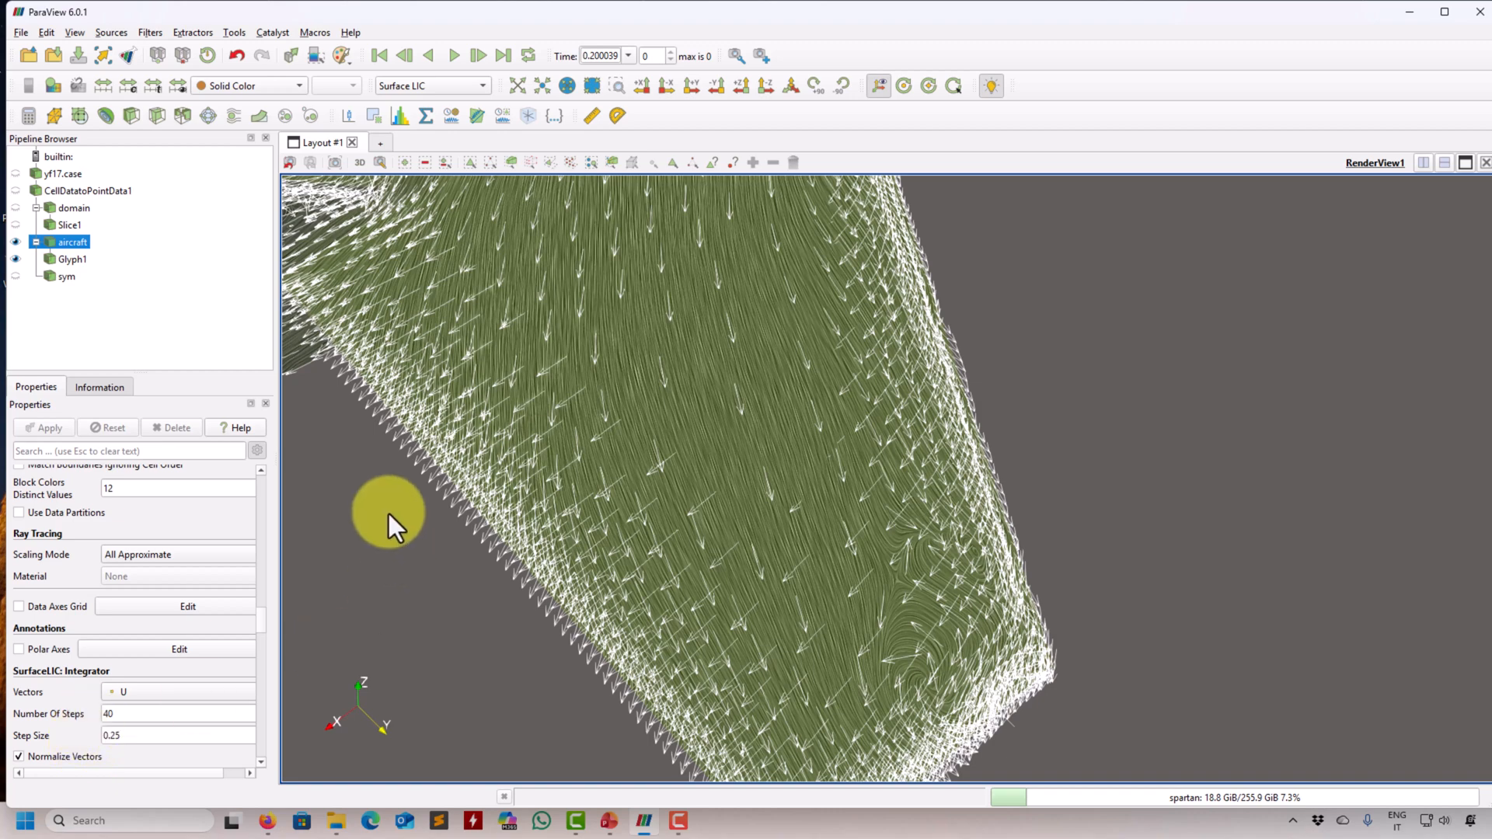
- Return the aircraft to the Surface representation and bring the whole aircraft back into view
{"action": "left_click_drag", "start_coordinate": [744, 564], "coordinate": [714, 520]}
{"action": "left_click", "coordinate": [441, 85]}
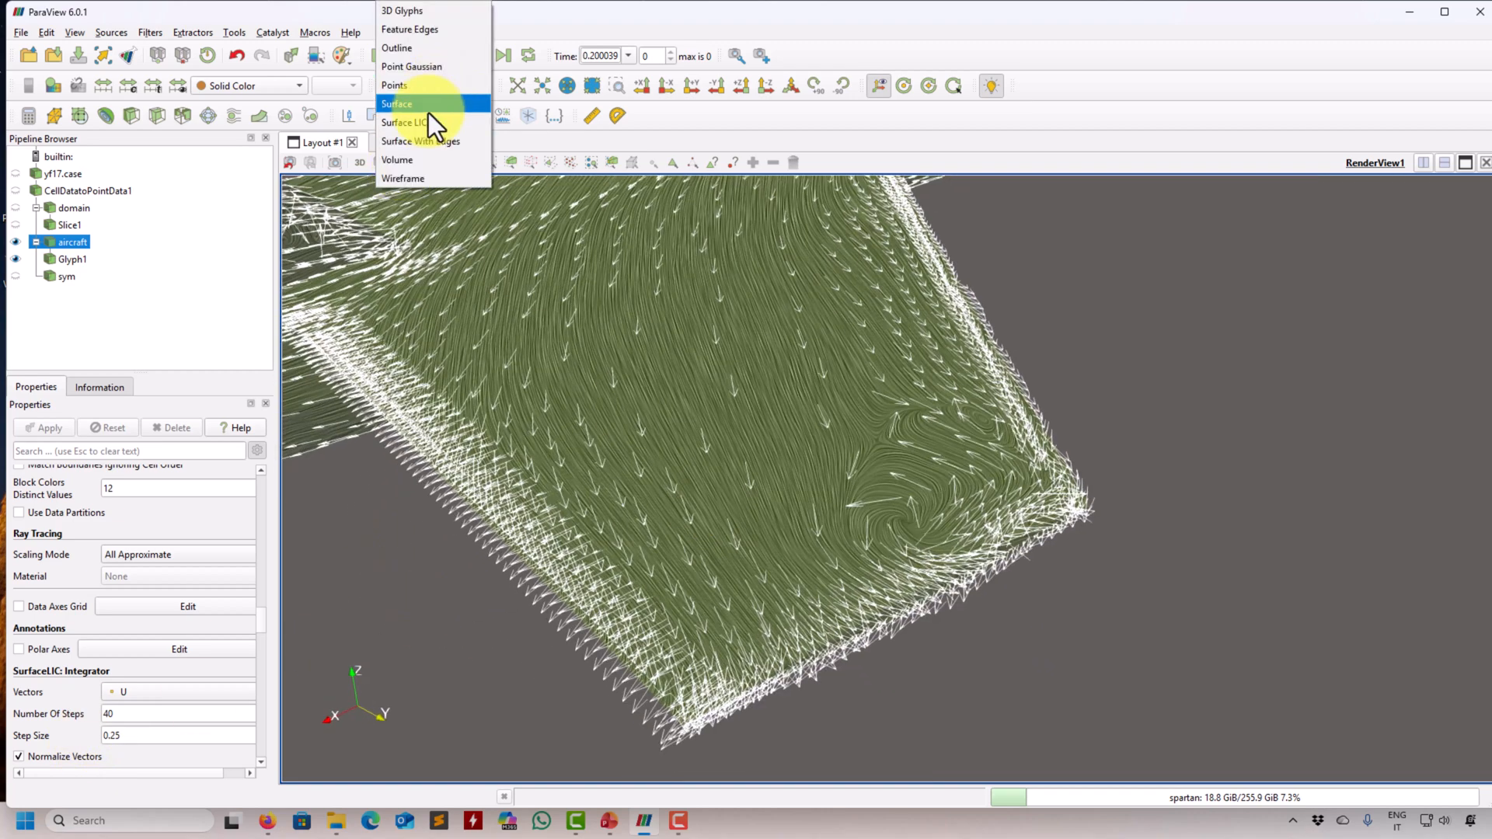
{"action": "left_click", "coordinate": [428, 112]}
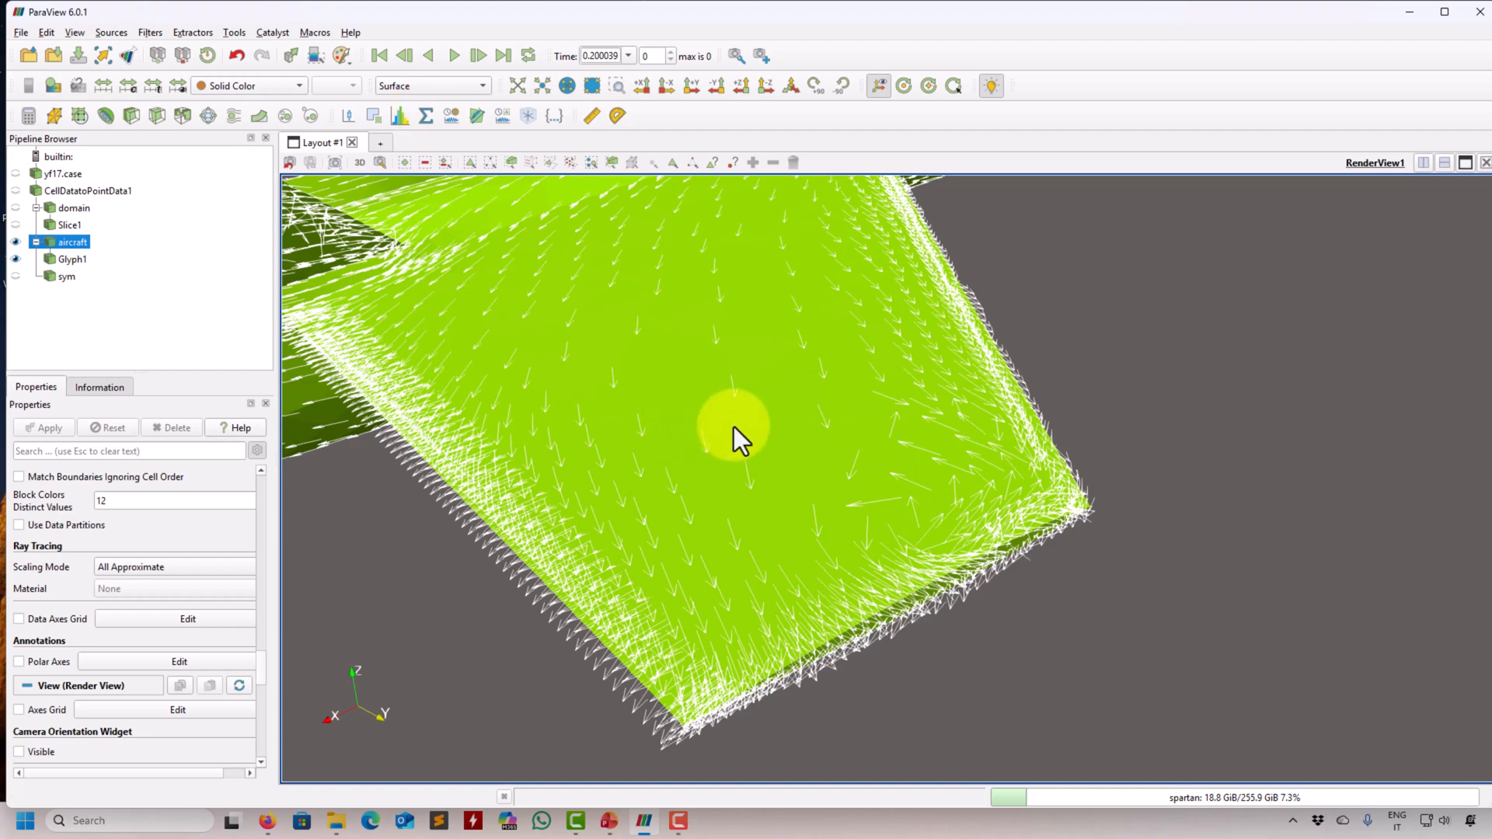
{"action": "left_click_drag", "start_coordinate": [731, 425], "coordinate": [782, 585]}
{"action": "right_click_drag", "start_coordinate": [782, 585], "coordinate": [833, 439]}
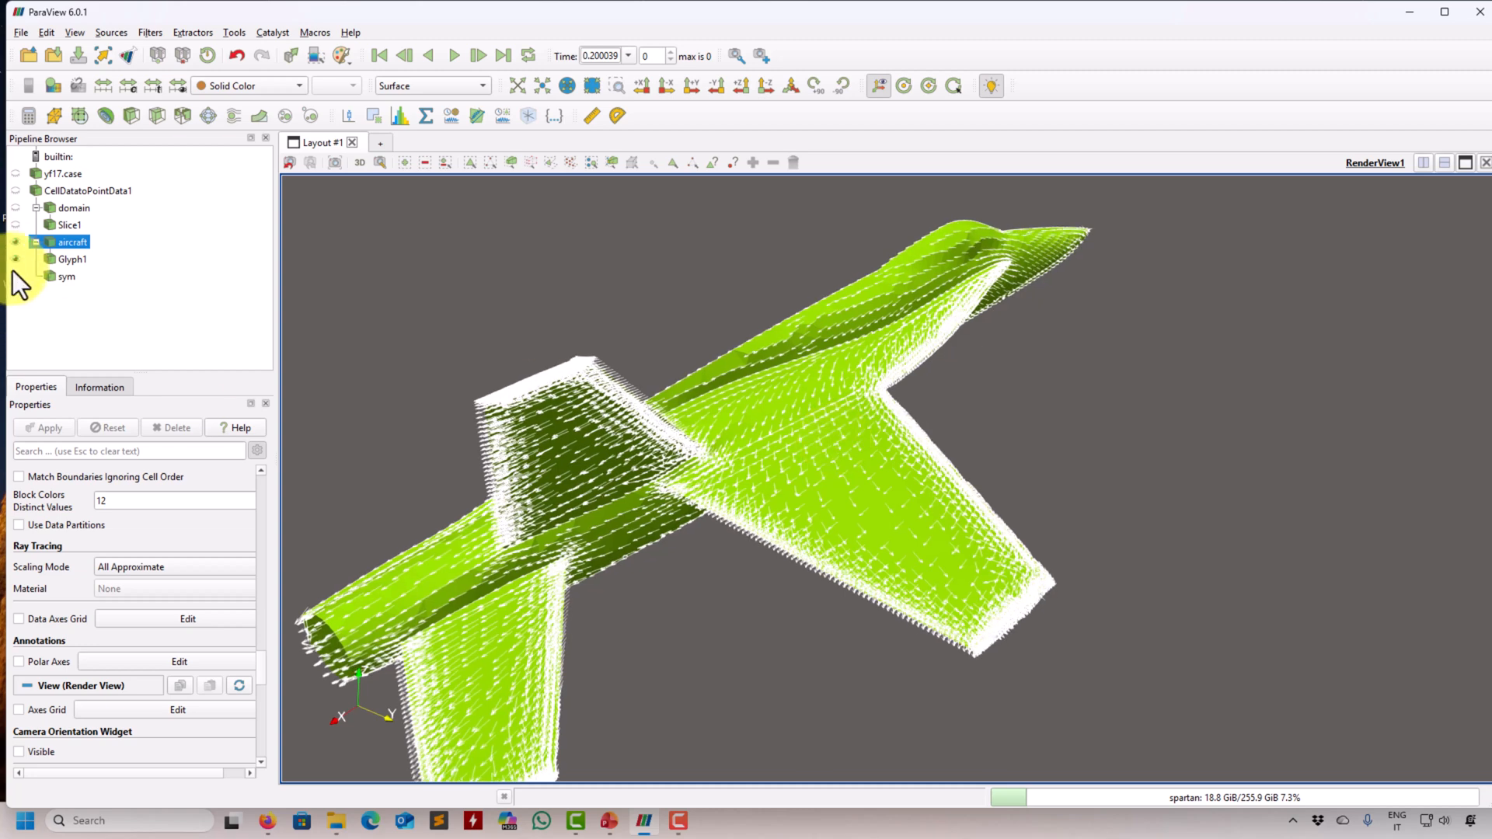
- Hide the Glyph1 vectors so that only the plain aircraft surface is displayed
{"action": "right_click", "coordinate": [62, 258]}
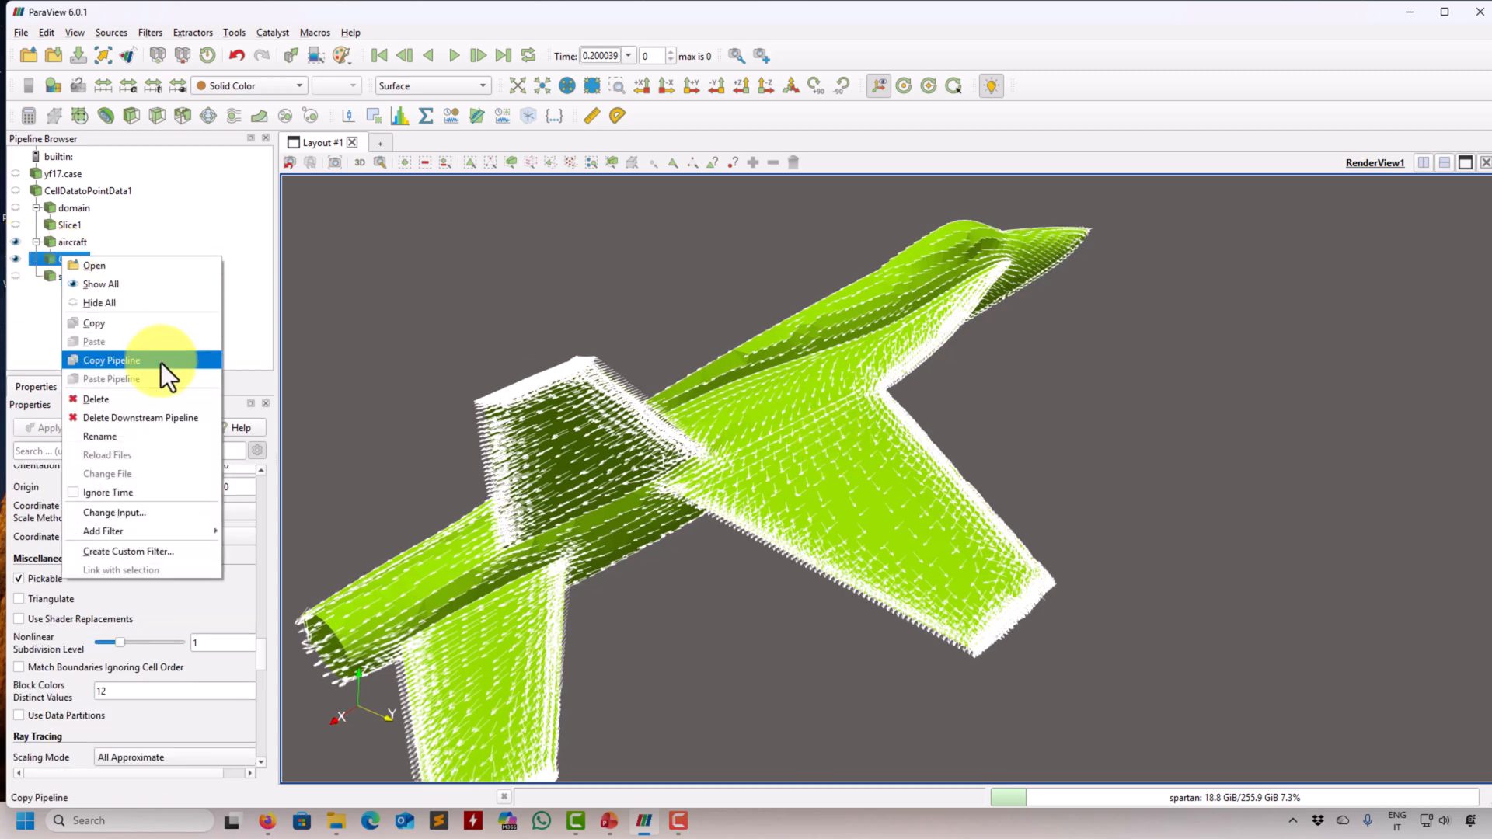
{"action": "left_click", "coordinate": [16, 259]}
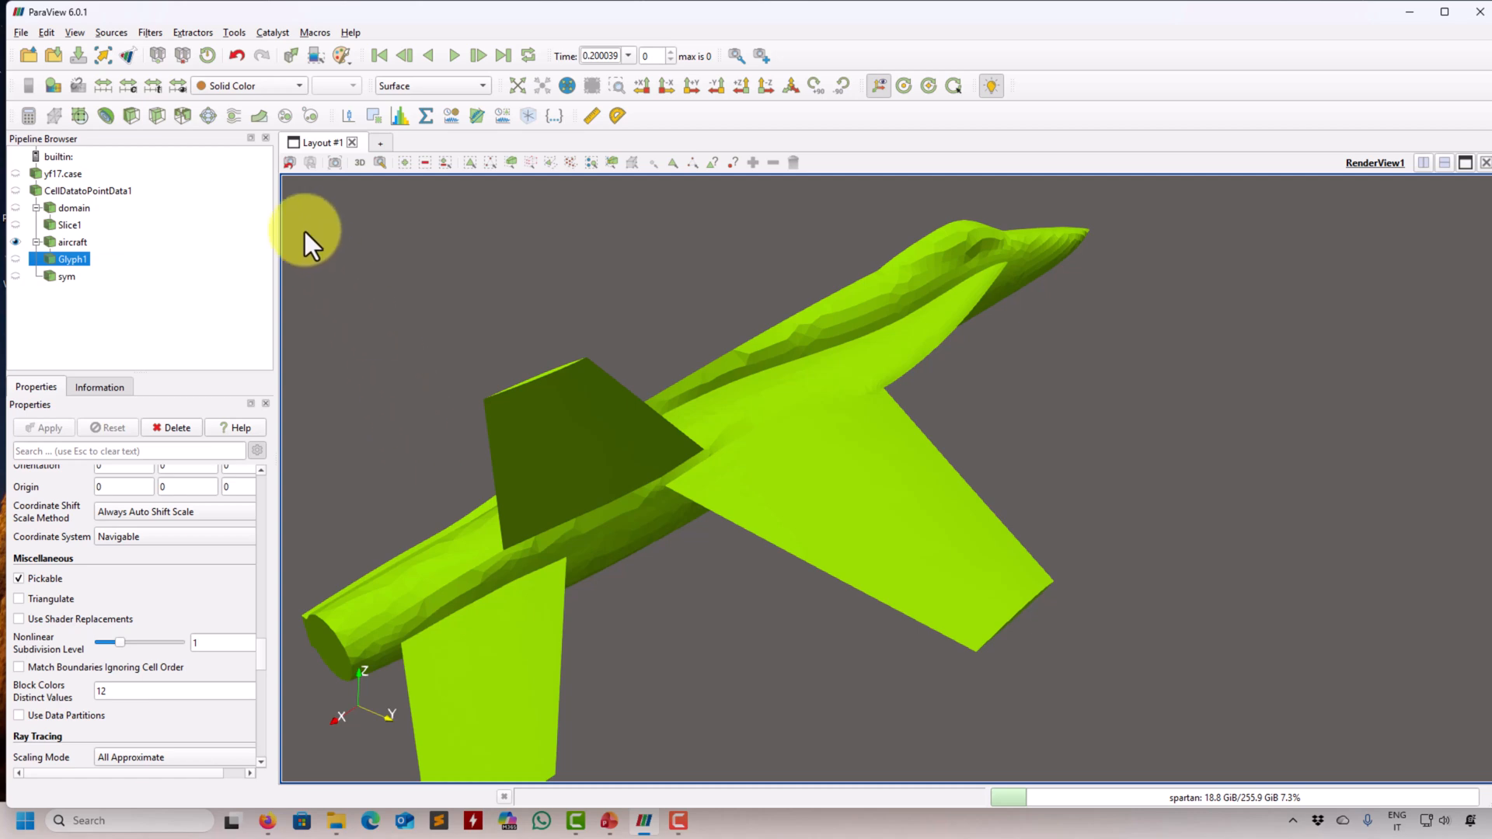
- Try a Stream Tracer on Glyph1, move its seed line near the aircraft's nose, and apply it
{"action": "left_click", "coordinate": [156, 36]}
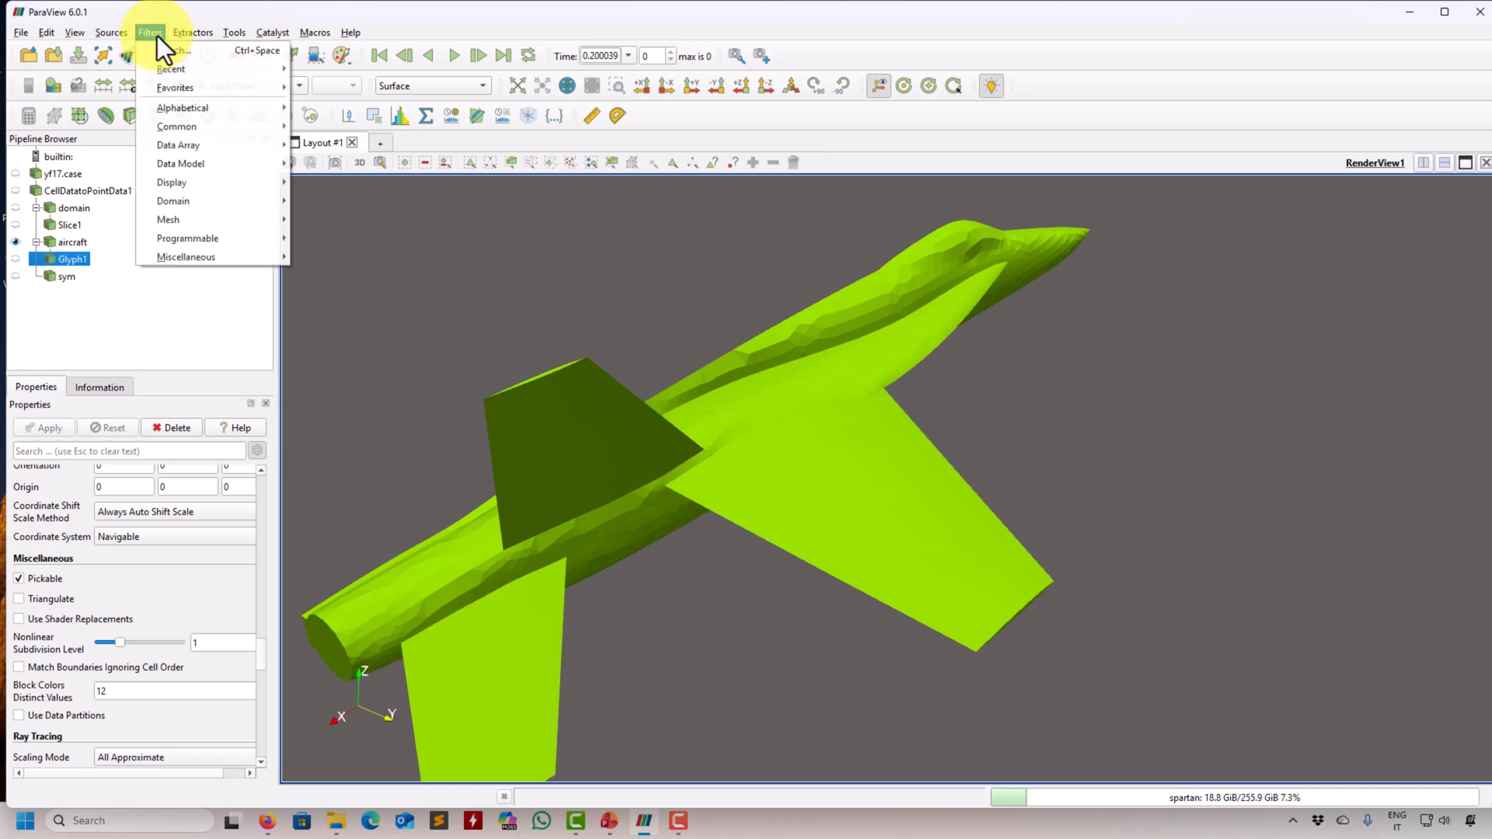
{"action": "mouse_move", "coordinate": [184, 106]}
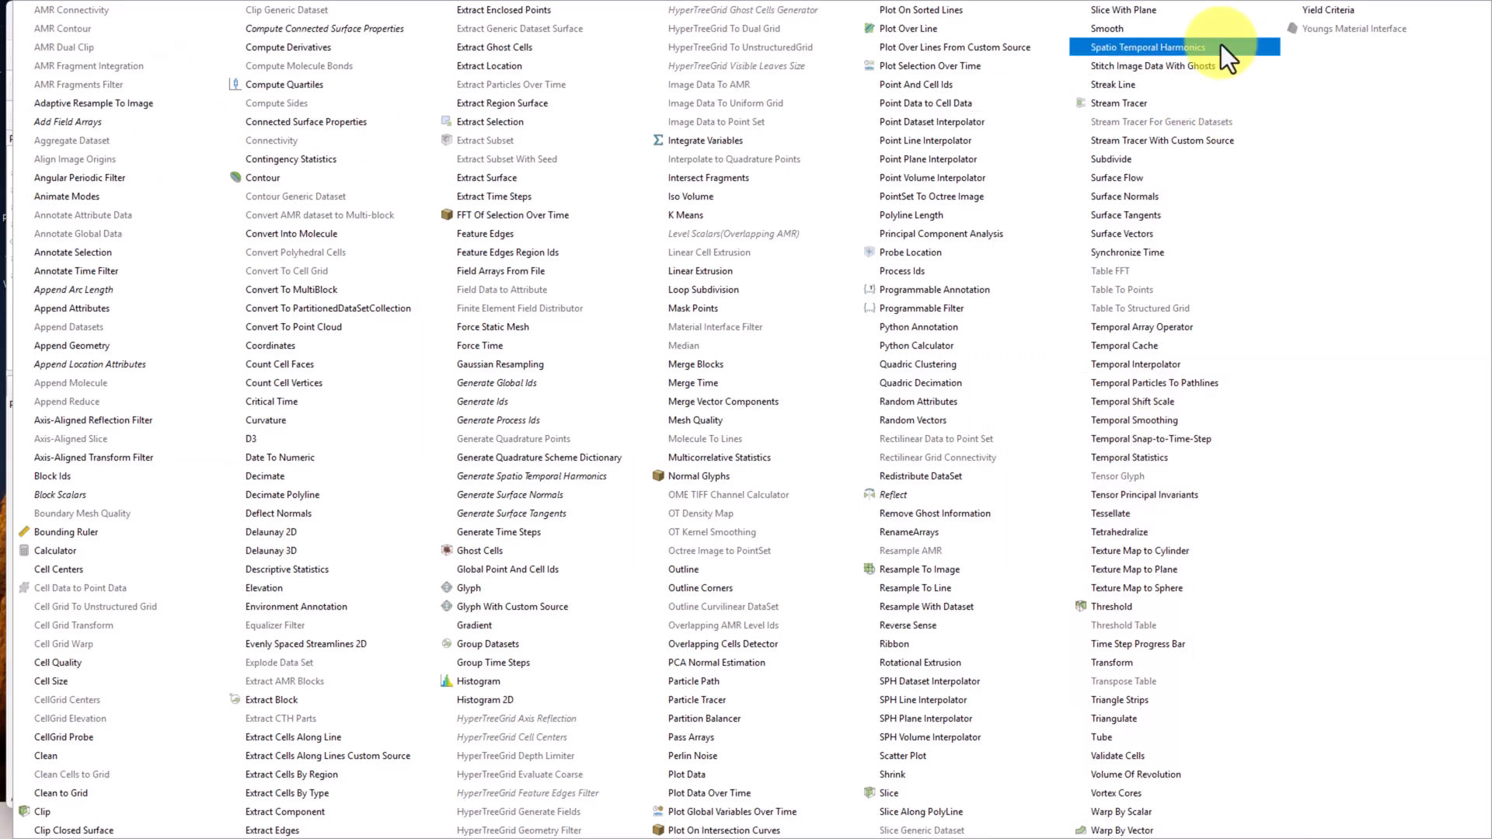
{"action": "left_click", "coordinate": [1138, 103]}
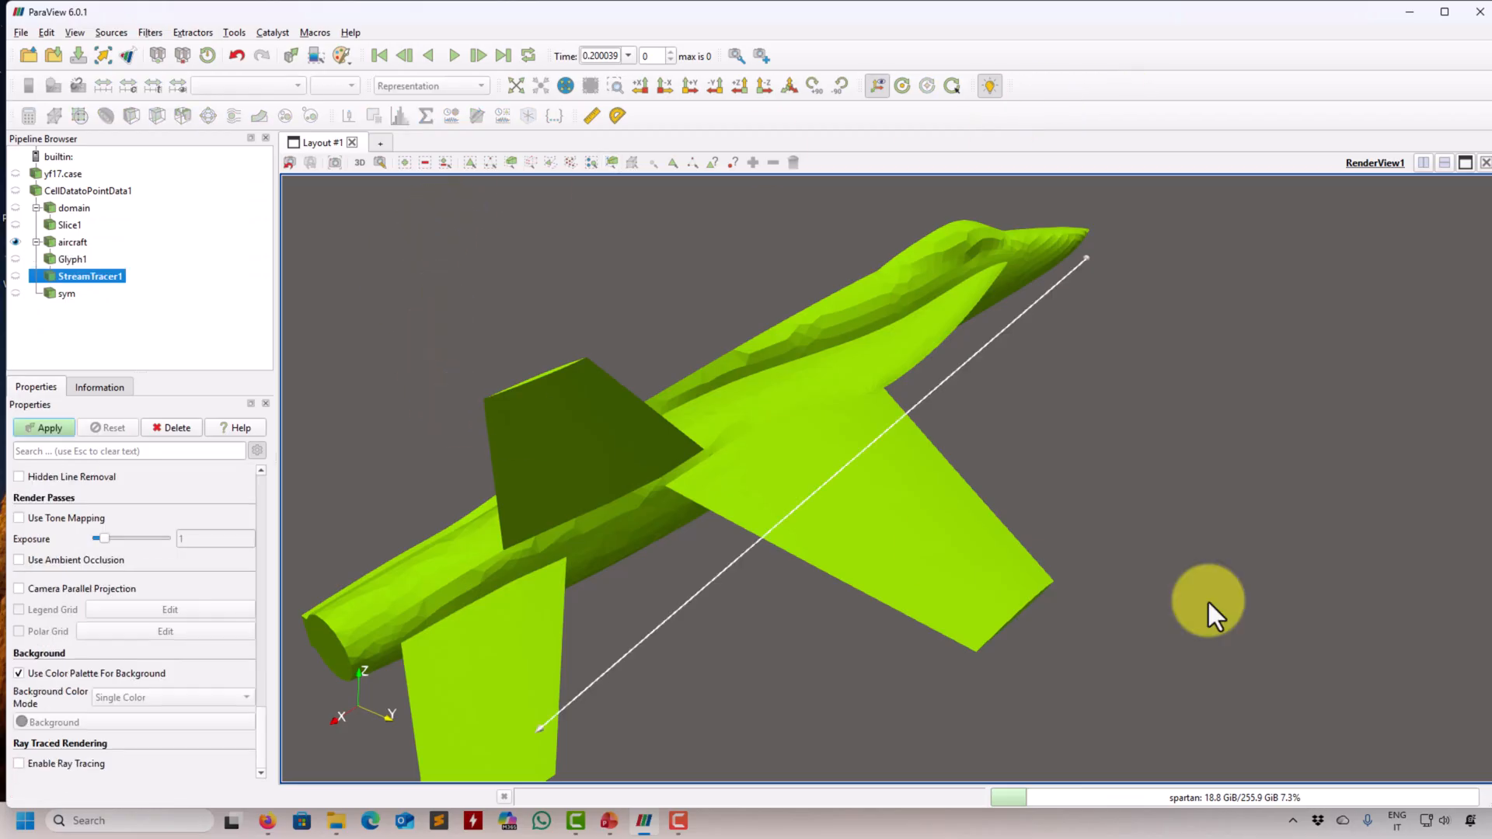
{"action": "left_click_drag", "start_coordinate": [260, 741], "coordinate": [263, 567]}
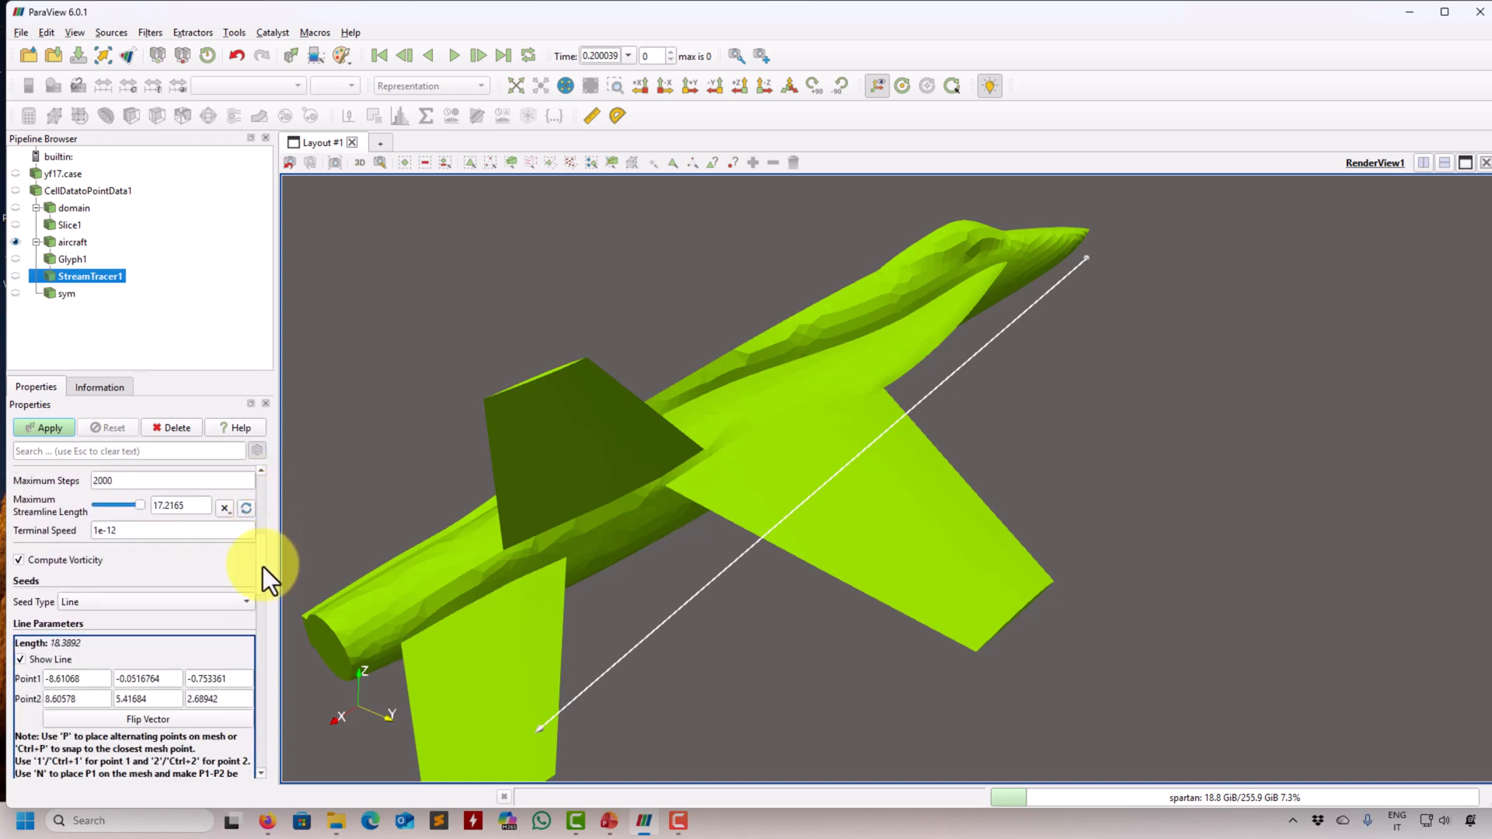
{"action": "scroll", "coordinate": [1085, 691], "scroll_direction": "down", "scroll_amount": 5}
{"action": "left_click_drag", "start_coordinate": [1096, 618], "coordinate": [873, 504]}
{"action": "left_click_drag", "start_coordinate": [830, 450], "coordinate": [892, 452]}
{"action": "left_click_drag", "start_coordinate": [1061, 459], "coordinate": [955, 436]}
{"action": "left_click_drag", "start_coordinate": [1163, 482], "coordinate": [997, 597]}
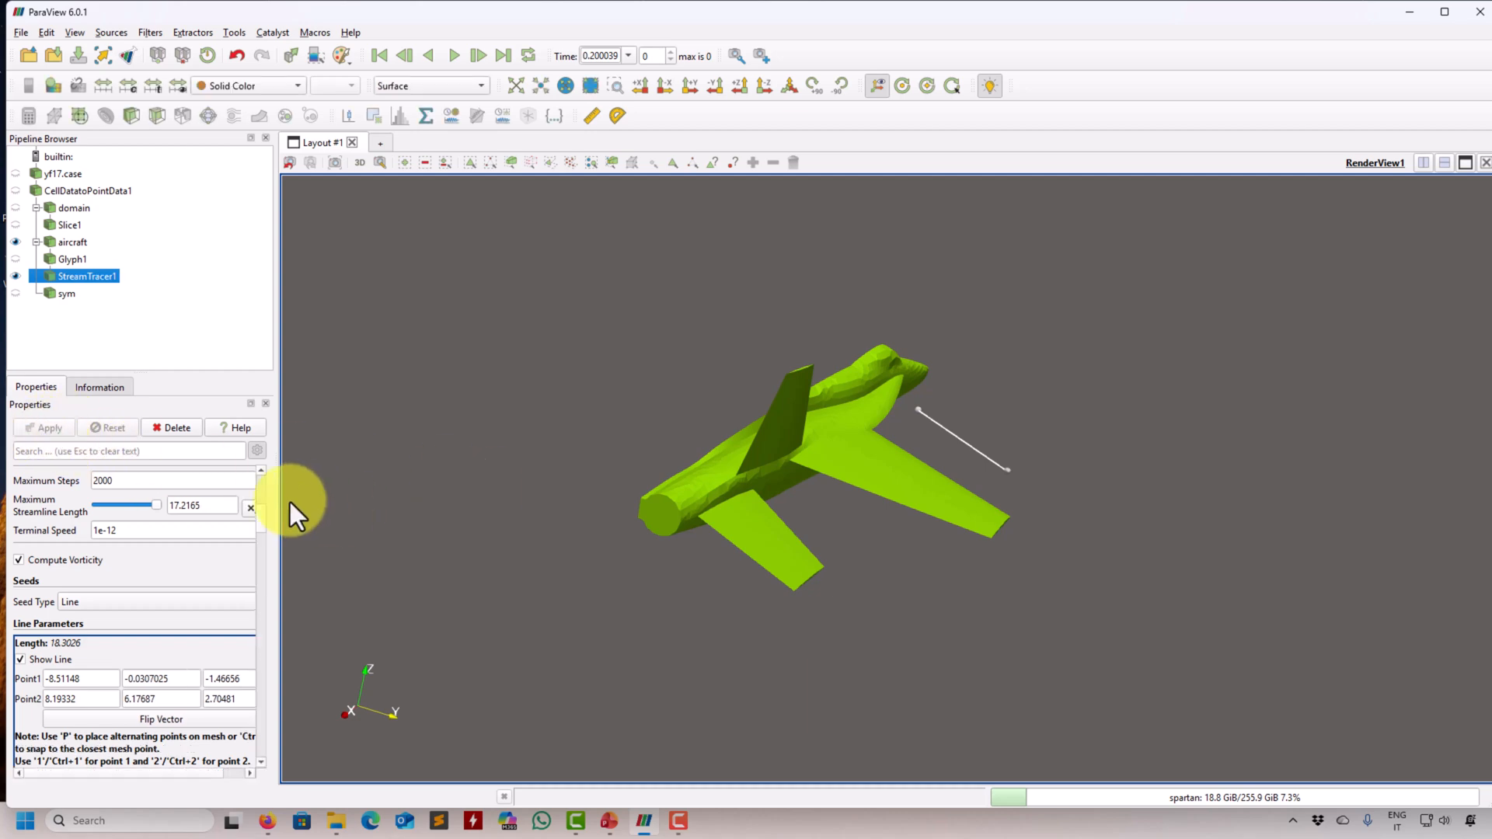
- Delete the stream tracer based on Glyph1 and hide the glyph vectors again
{"action": "scroll", "coordinate": [261, 499], "scroll_direction": "up", "scroll_amount": 10}
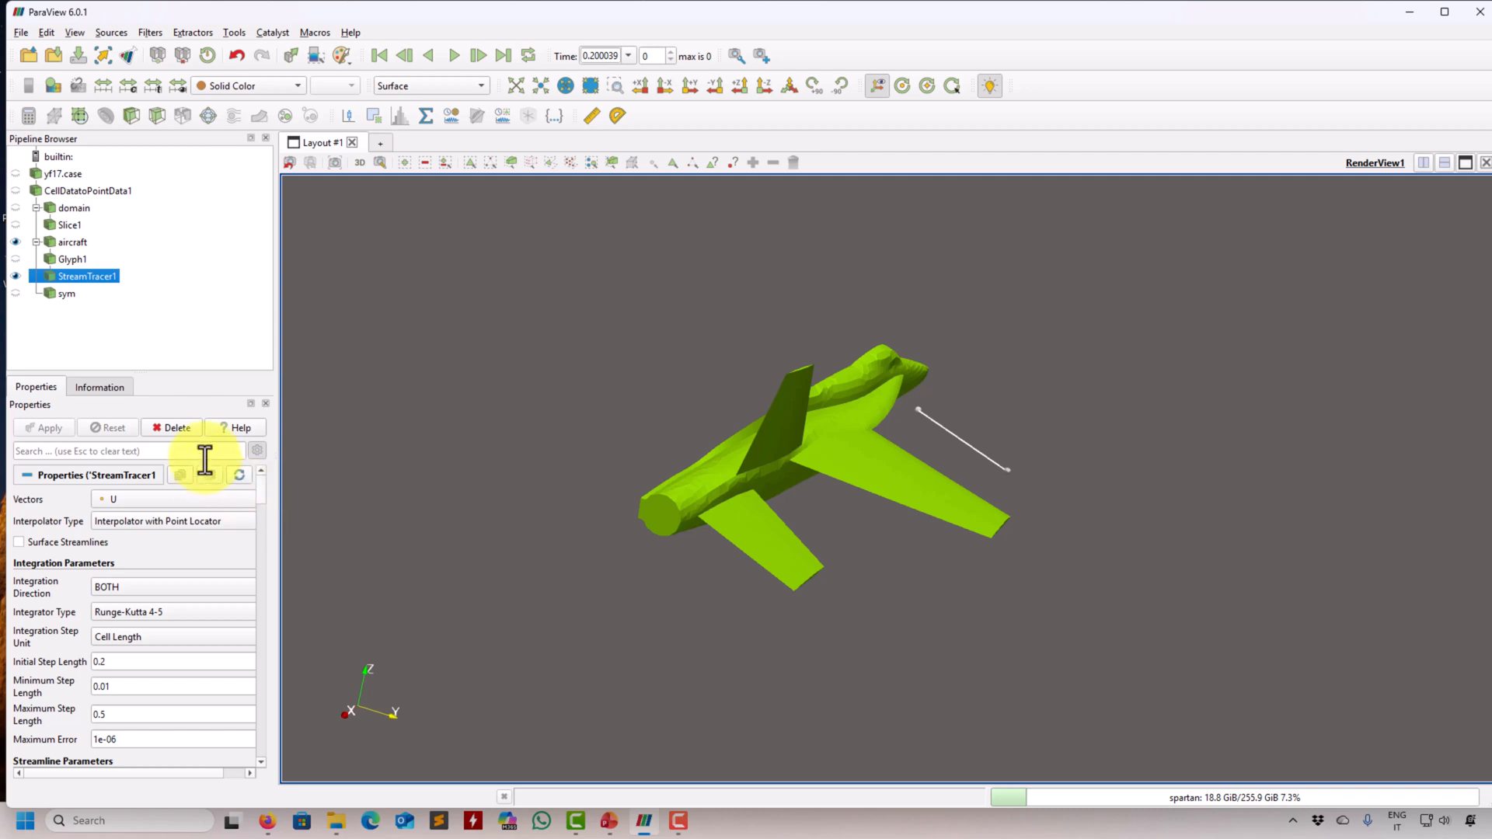
{"action": "left_click", "coordinate": [179, 427]}
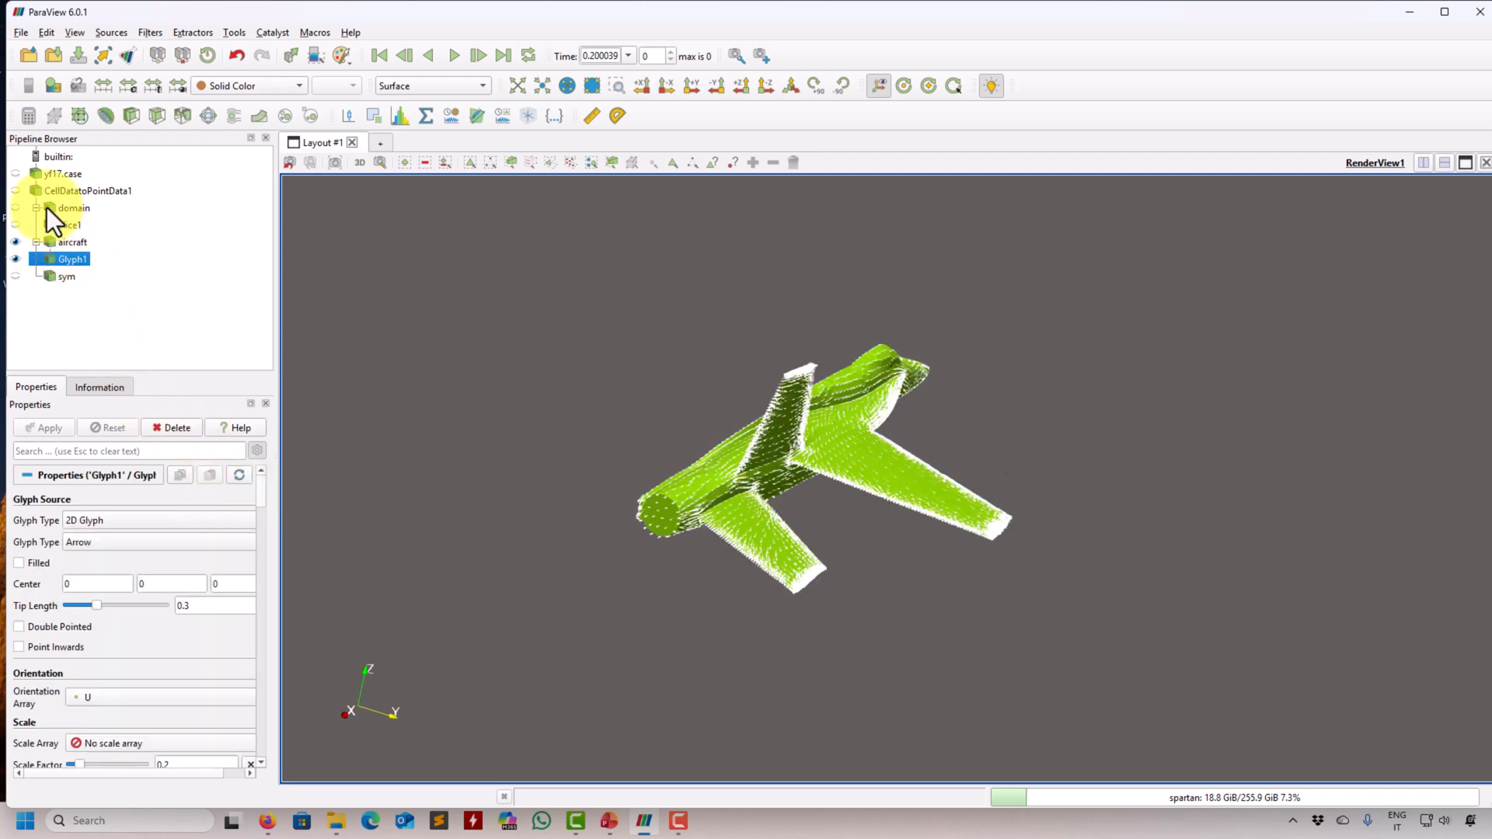
{"action": "left_click", "coordinate": [15, 259]}
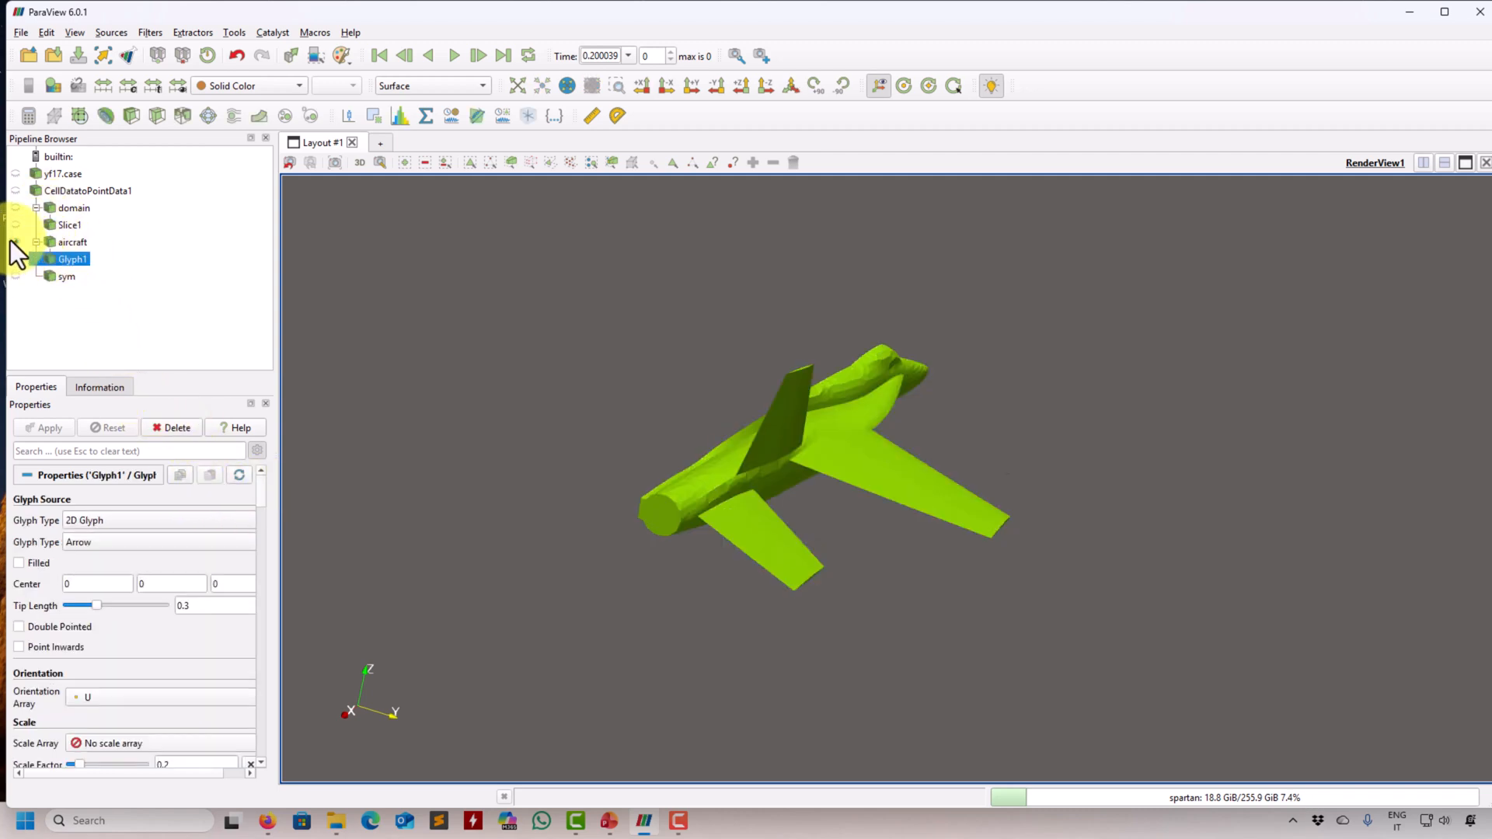
- Add a Stream Tracer filter to the domain's internal mesh
{"action": "left_click", "coordinate": [83, 190]}
{"action": "left_click", "coordinate": [72, 207]}
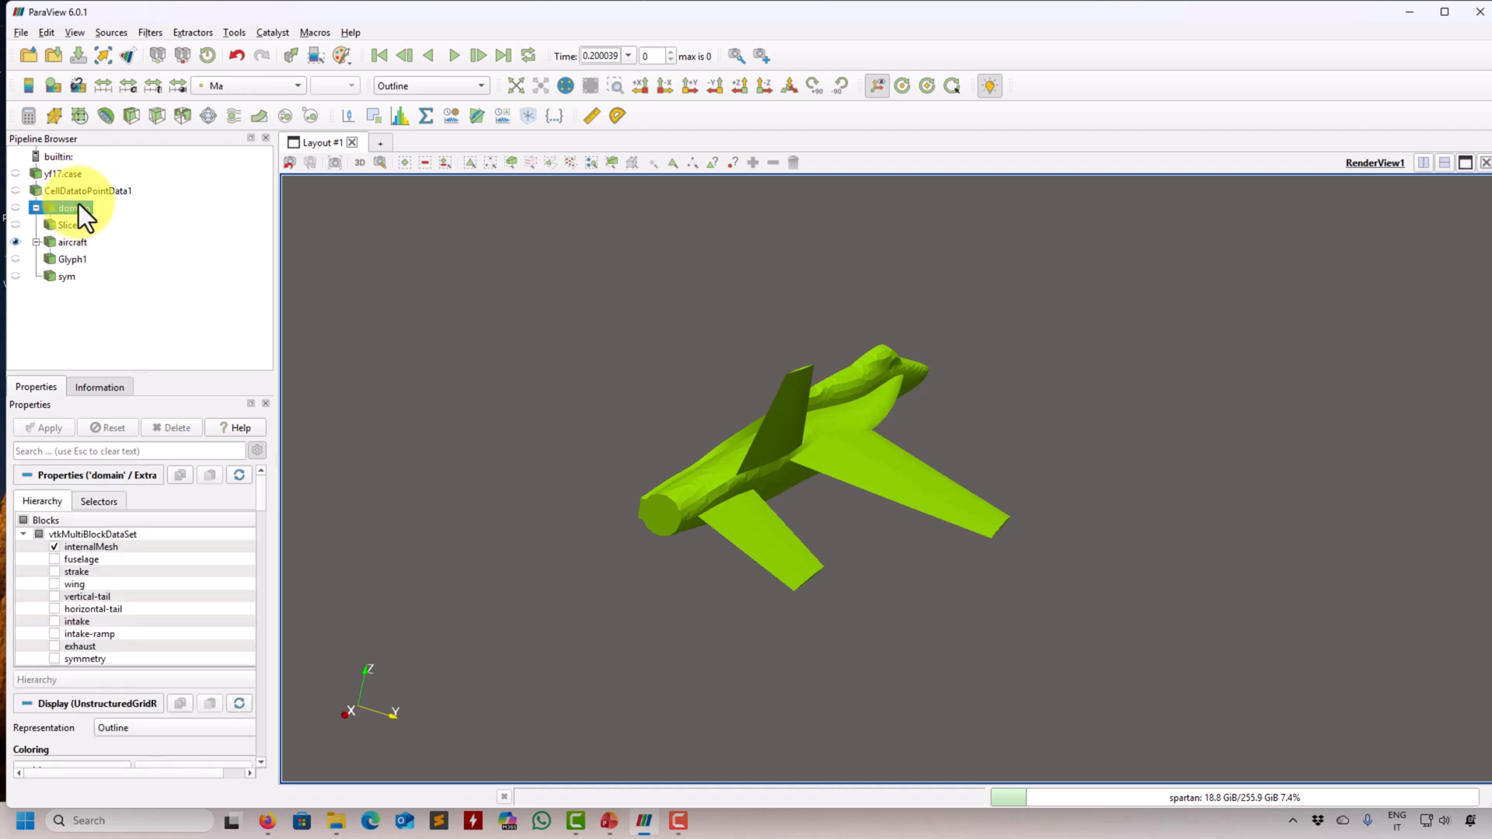
{"action": "left_click", "coordinate": [154, 30]}
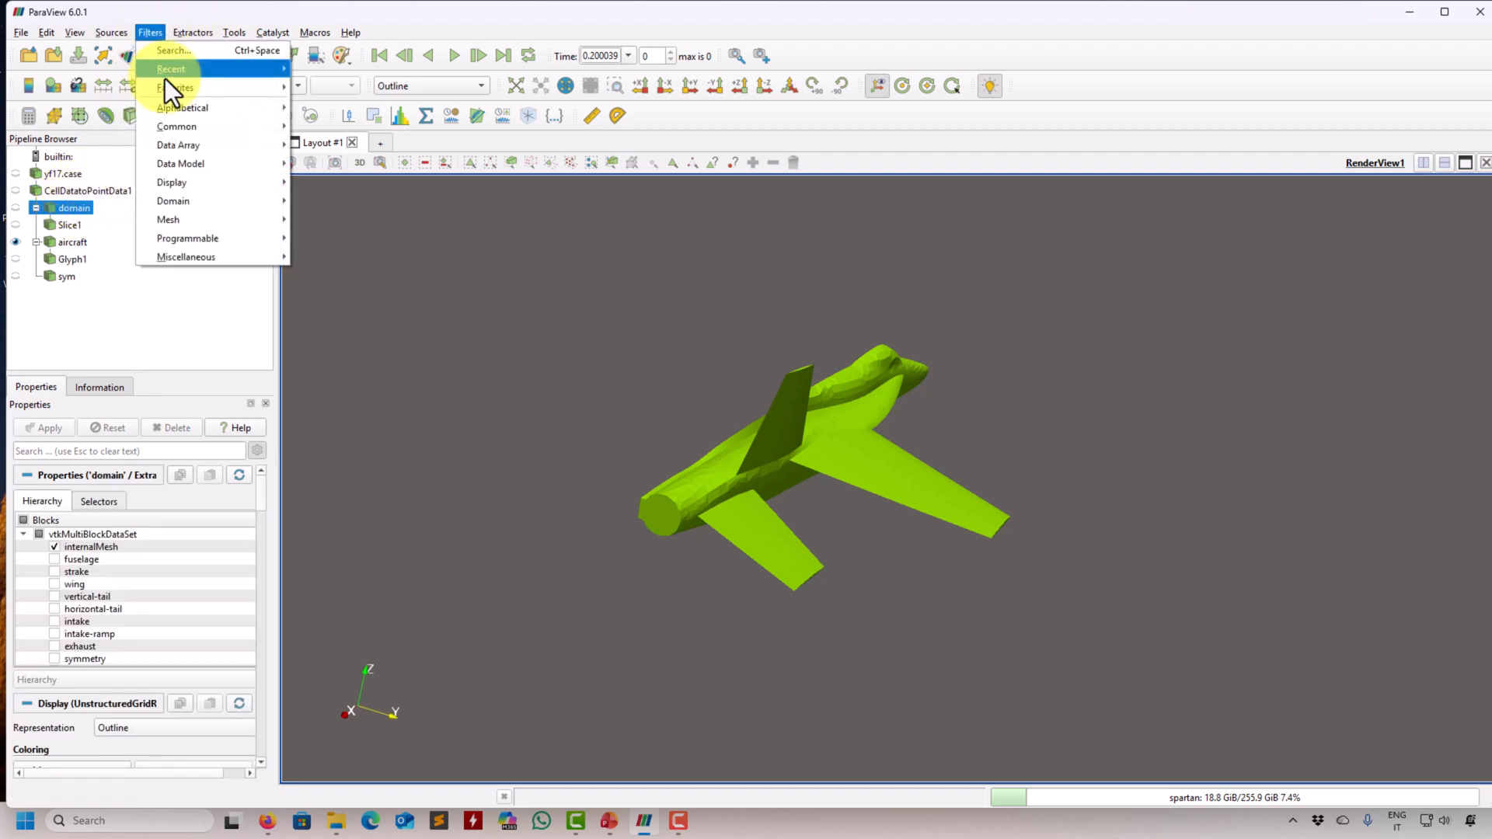
{"action": "left_click", "coordinate": [315, 68]}
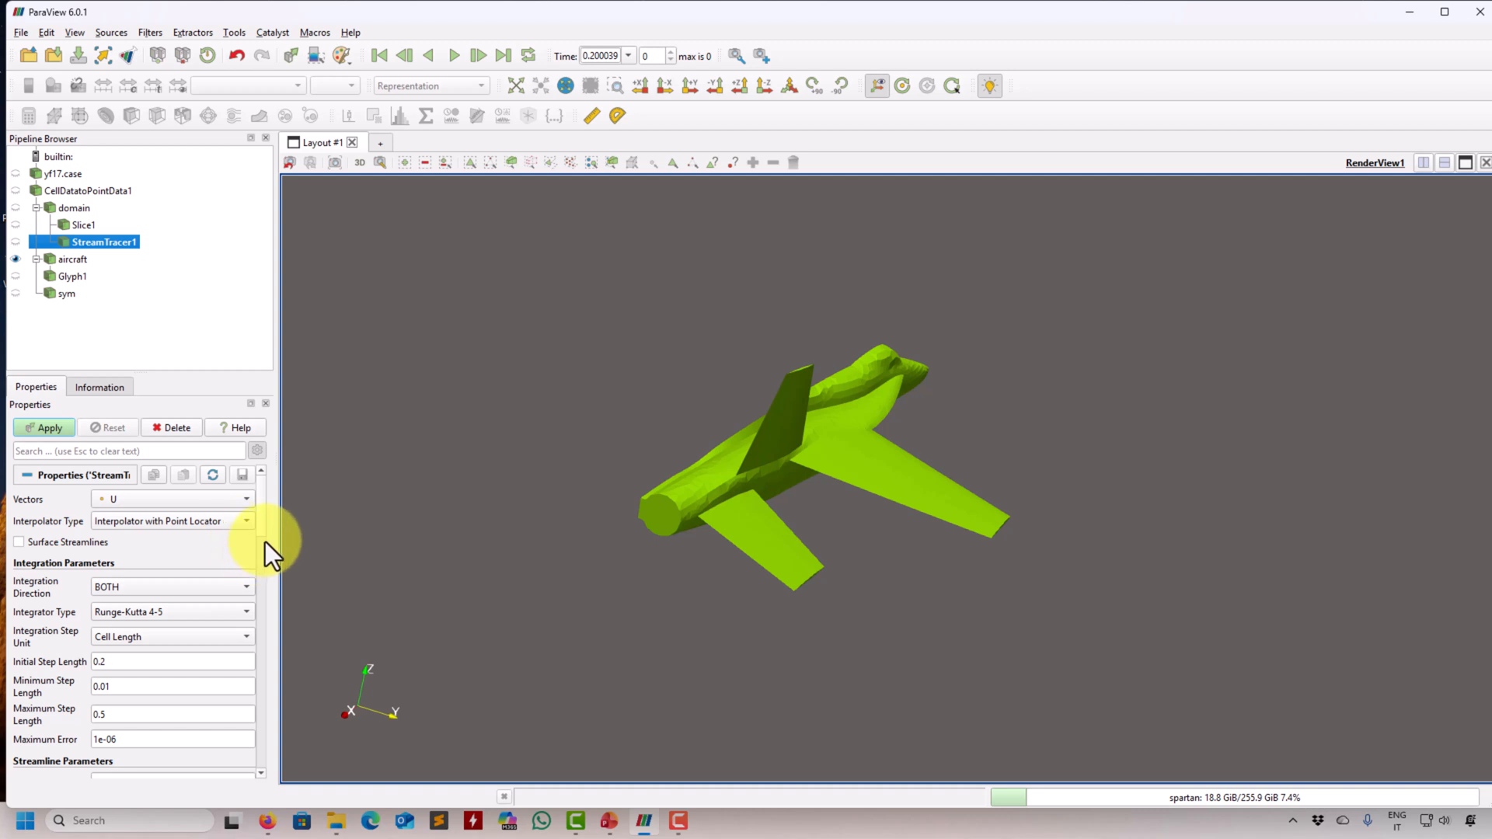
- Place the seed line from about (-8.83, -9.48, -6.74) to (3.32, 35.81, 19.15), apply it, and inspect the streamlines
{"action": "scroll", "coordinate": [264, 513], "scroll_direction": "down", "scroll_amount": 5}
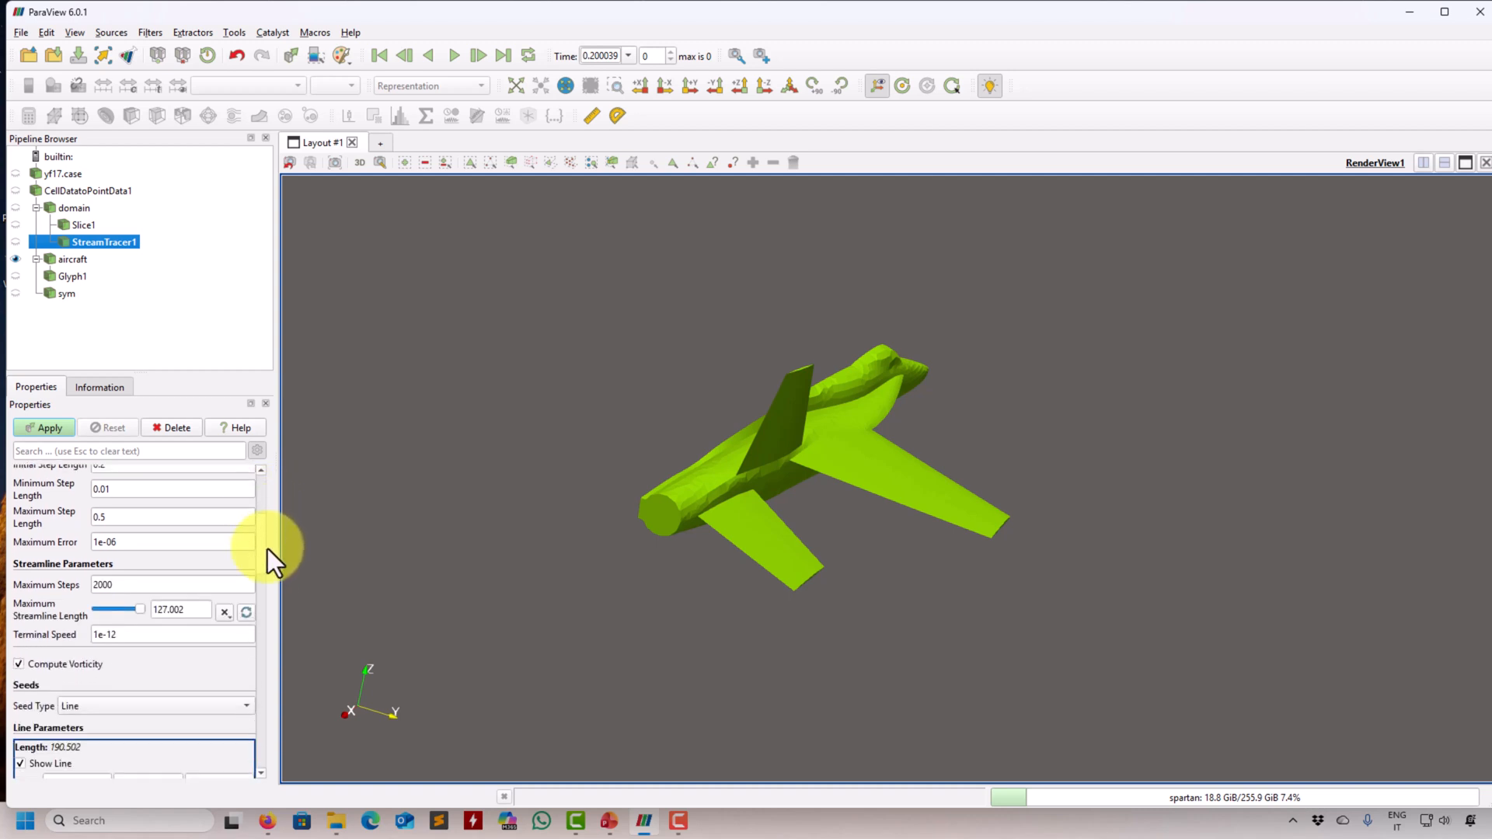
{"action": "scroll", "coordinate": [272, 571], "scroll_direction": "down", "scroll_amount": 3}
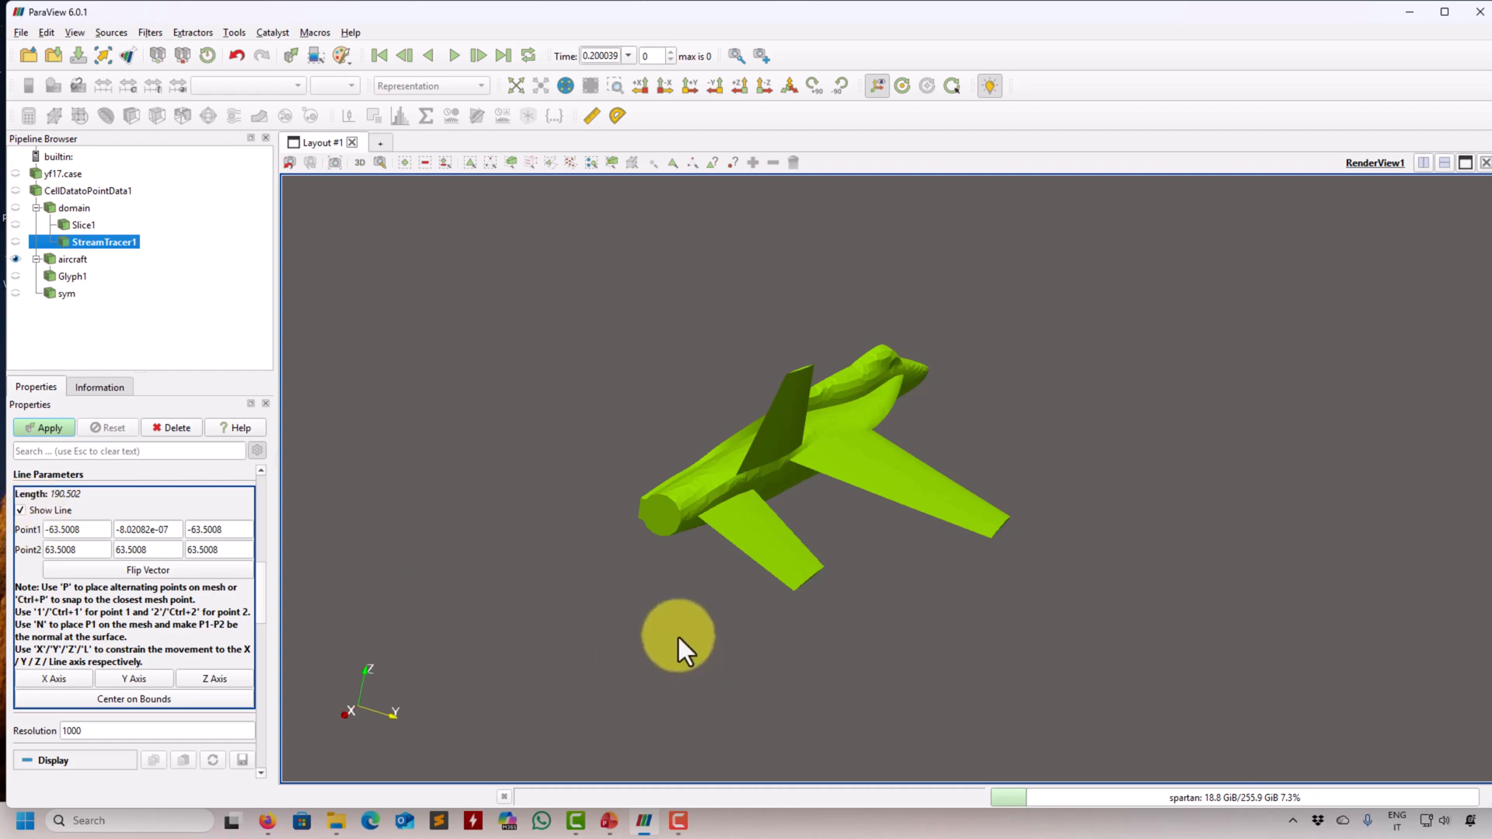
{"action": "scroll", "coordinate": [677, 632], "scroll_direction": "down", "scroll_amount": 10}
{"action": "left_click_drag", "start_coordinate": [678, 633], "coordinate": [616, 349]}
{"action": "left_click_drag", "start_coordinate": [543, 240], "coordinate": [884, 507]}
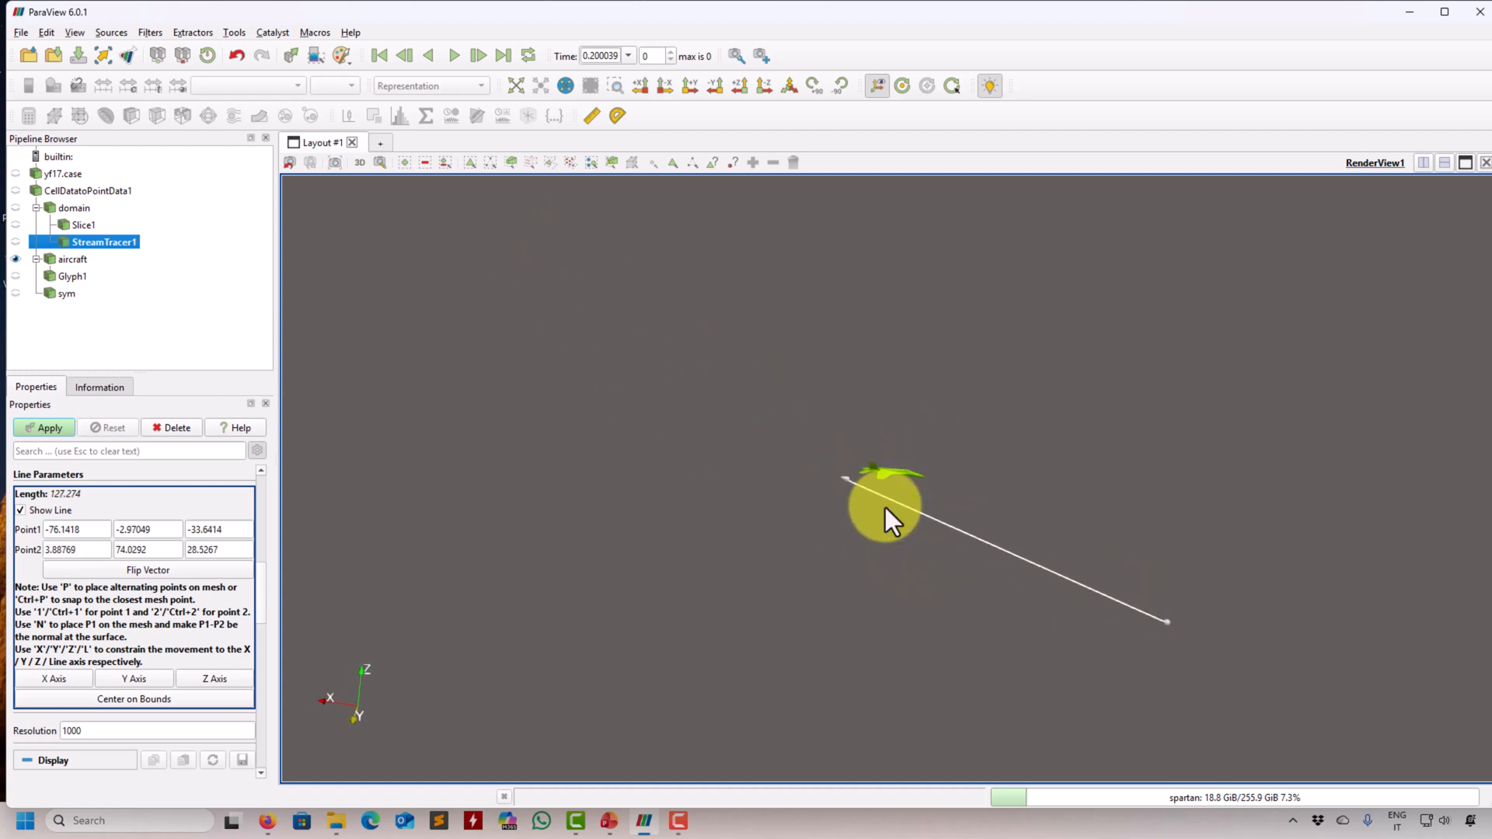
{"action": "left_click_drag", "start_coordinate": [1168, 621], "coordinate": [956, 574]}
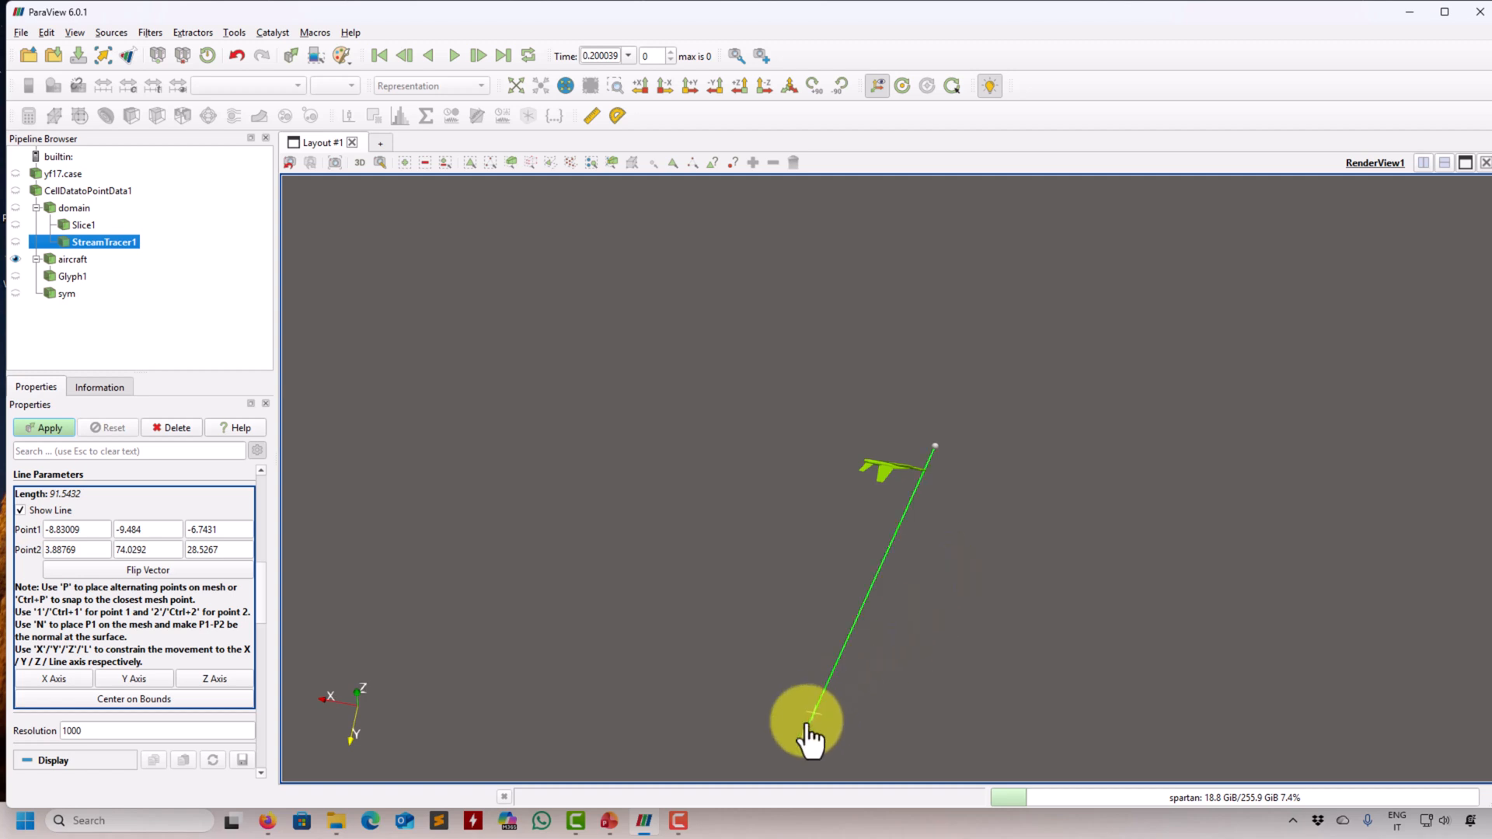
{"action": "left_click_drag", "start_coordinate": [809, 726], "coordinate": [882, 502]}
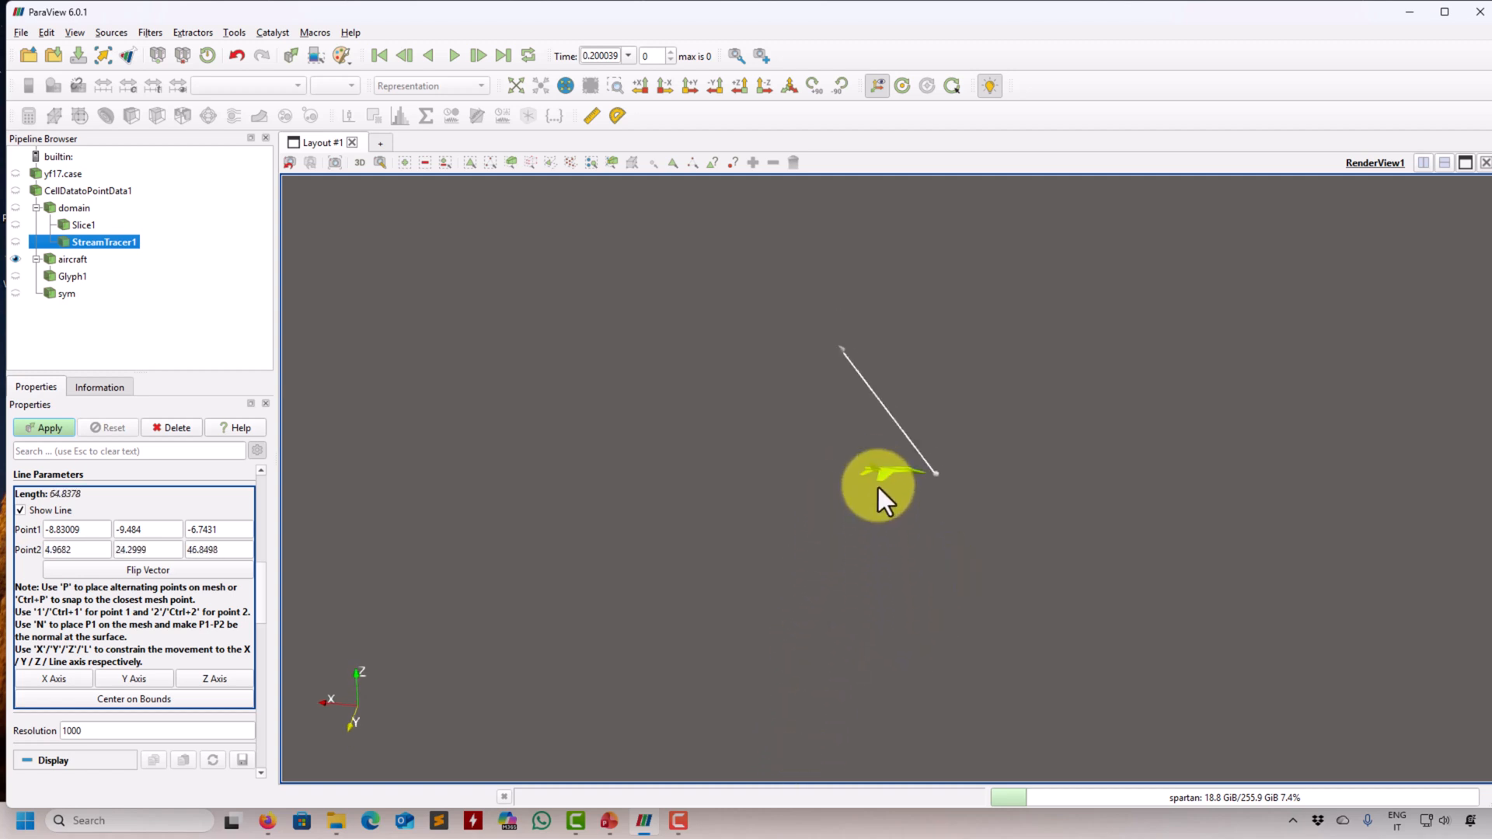
{"action": "left_click_drag", "start_coordinate": [850, 316], "coordinate": [856, 453]}
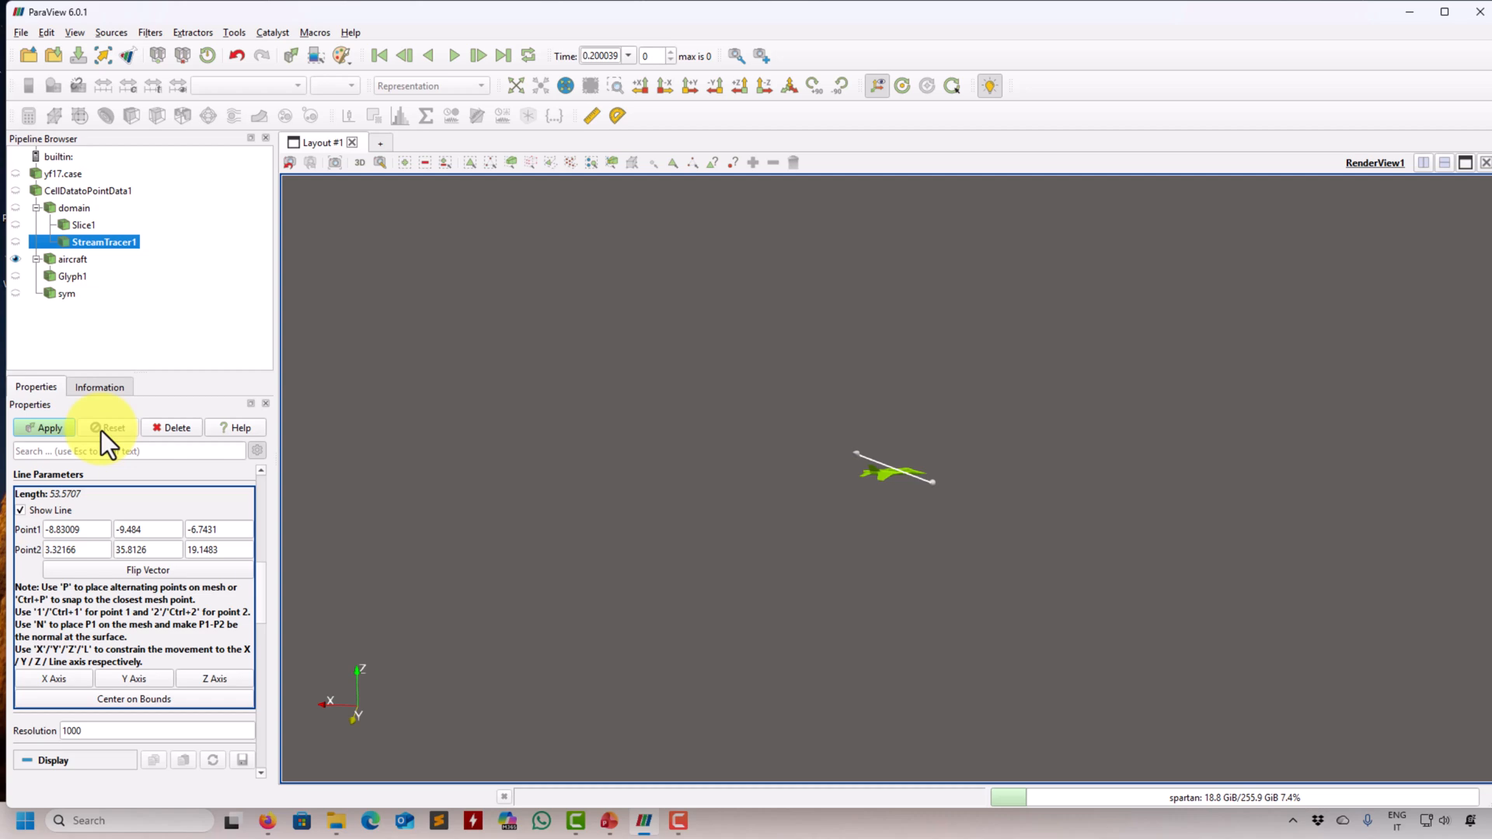
{"action": "left_click", "coordinate": [49, 428]}
{"action": "left_click_drag", "start_coordinate": [443, 474], "coordinate": [1108, 464]}
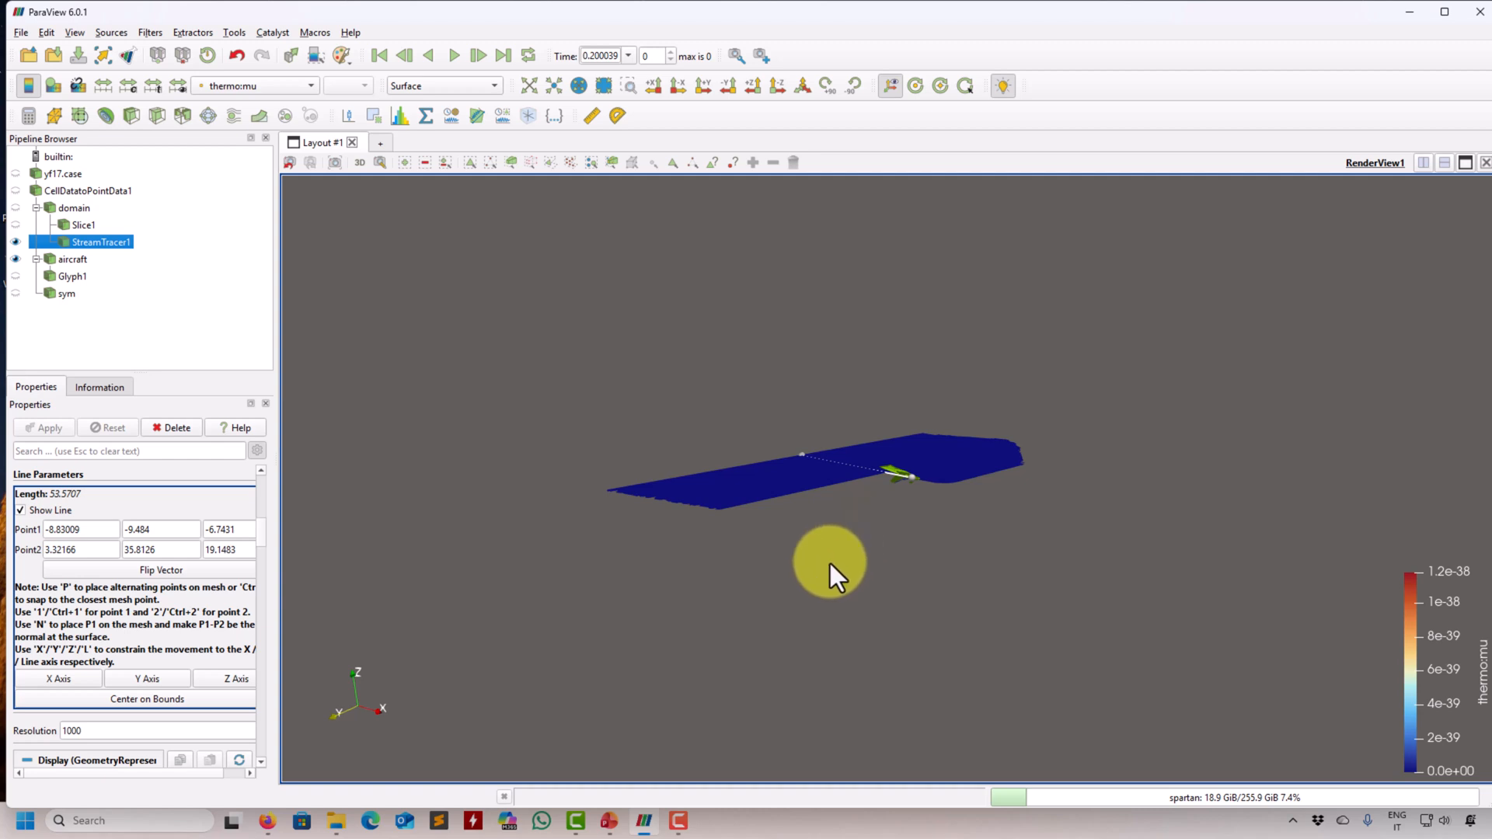
{"action": "left_click_drag", "start_coordinate": [830, 563], "coordinate": [574, 478]}
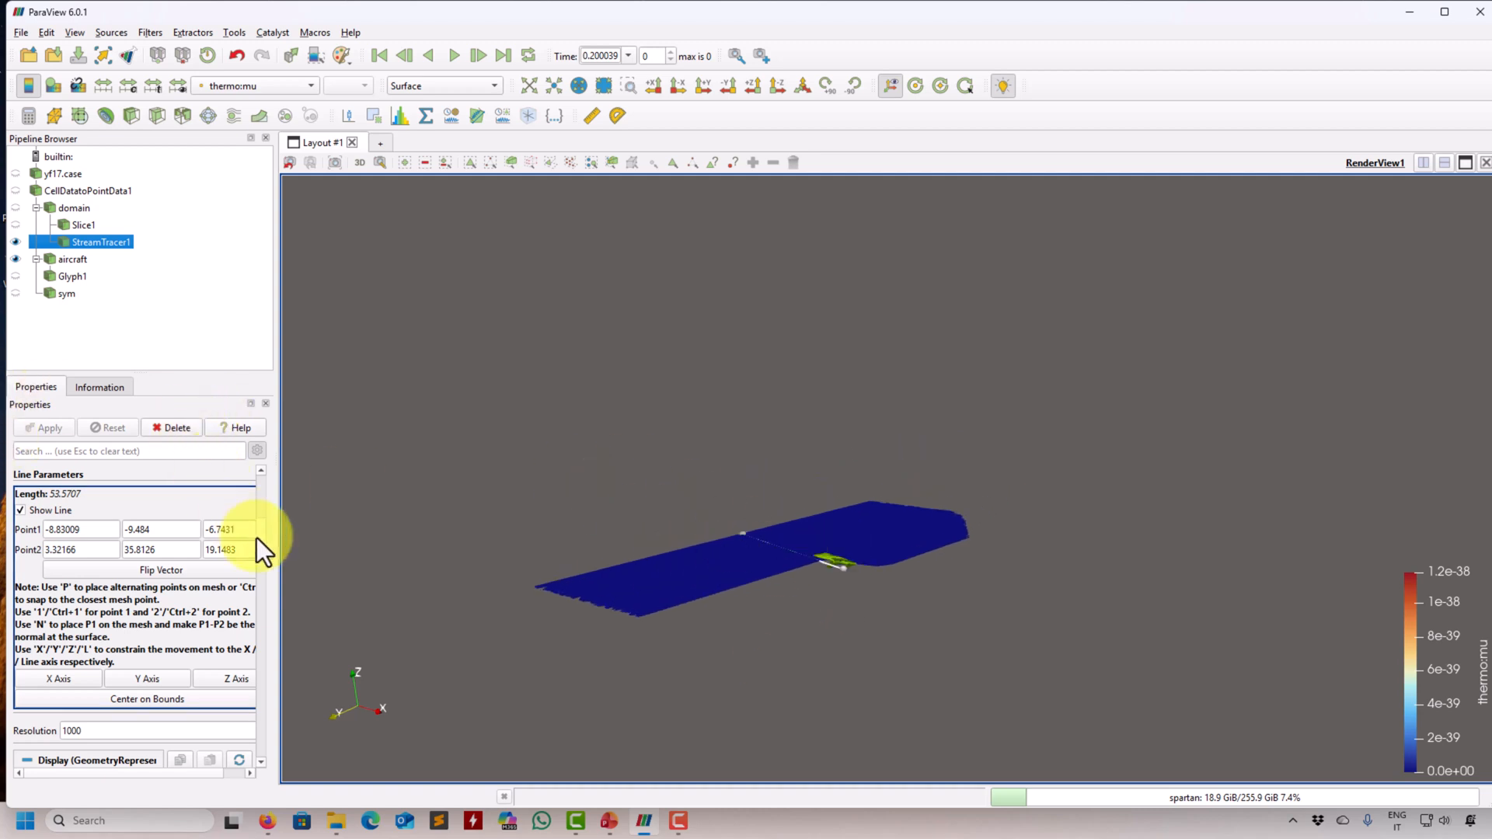
- Change the stream tracer's seed type to Point Cloud, apply it, and inspect the streamlines around the seed sphere
{"action": "scroll", "coordinate": [258, 537], "scroll_direction": "up", "scroll_amount": 3}
{"action": "scroll", "coordinate": [260, 532], "scroll_direction": "down", "scroll_amount": 1}
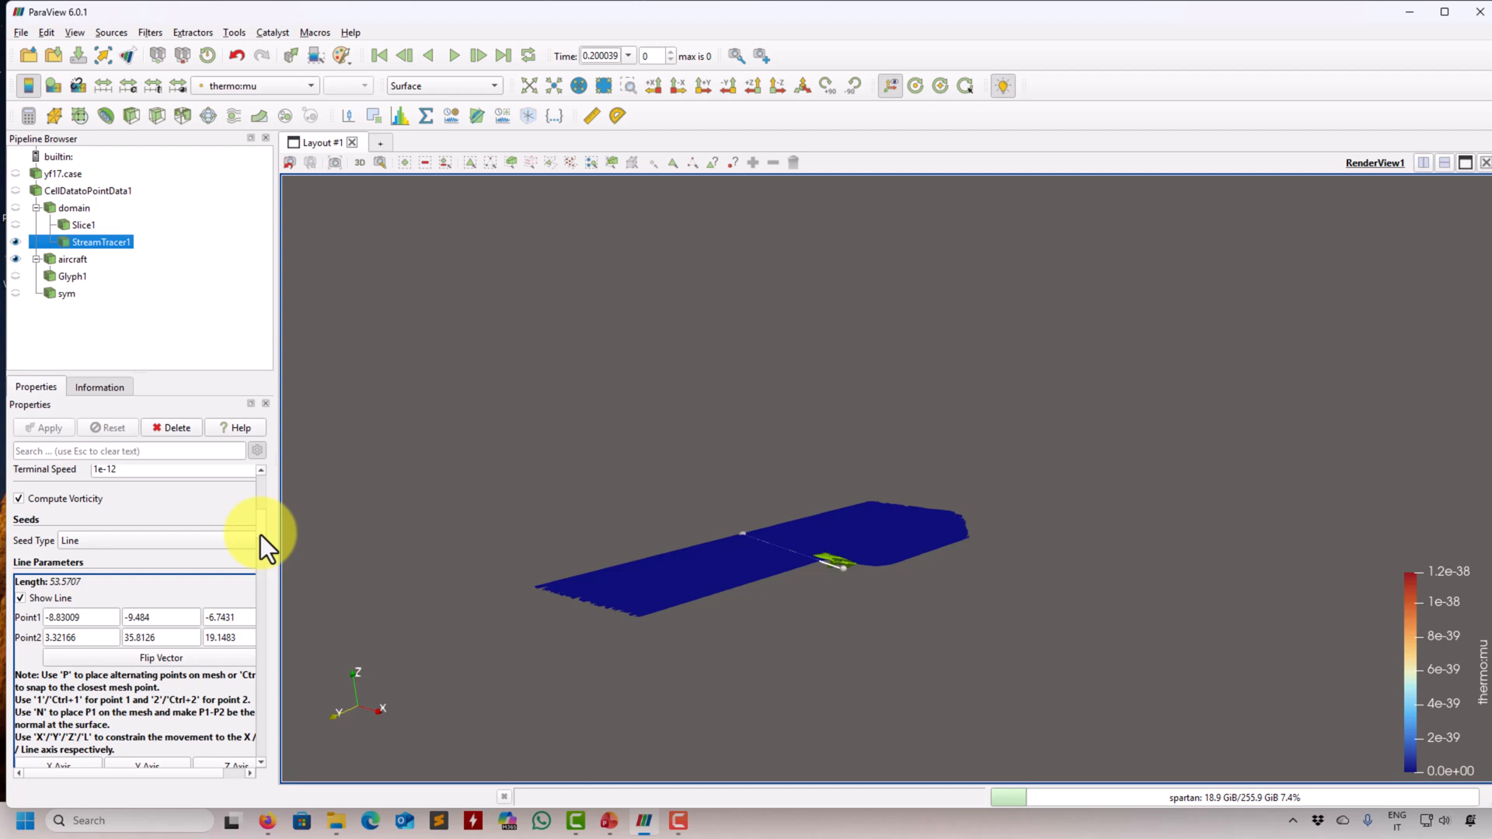
{"action": "left_click", "coordinate": [174, 535]}
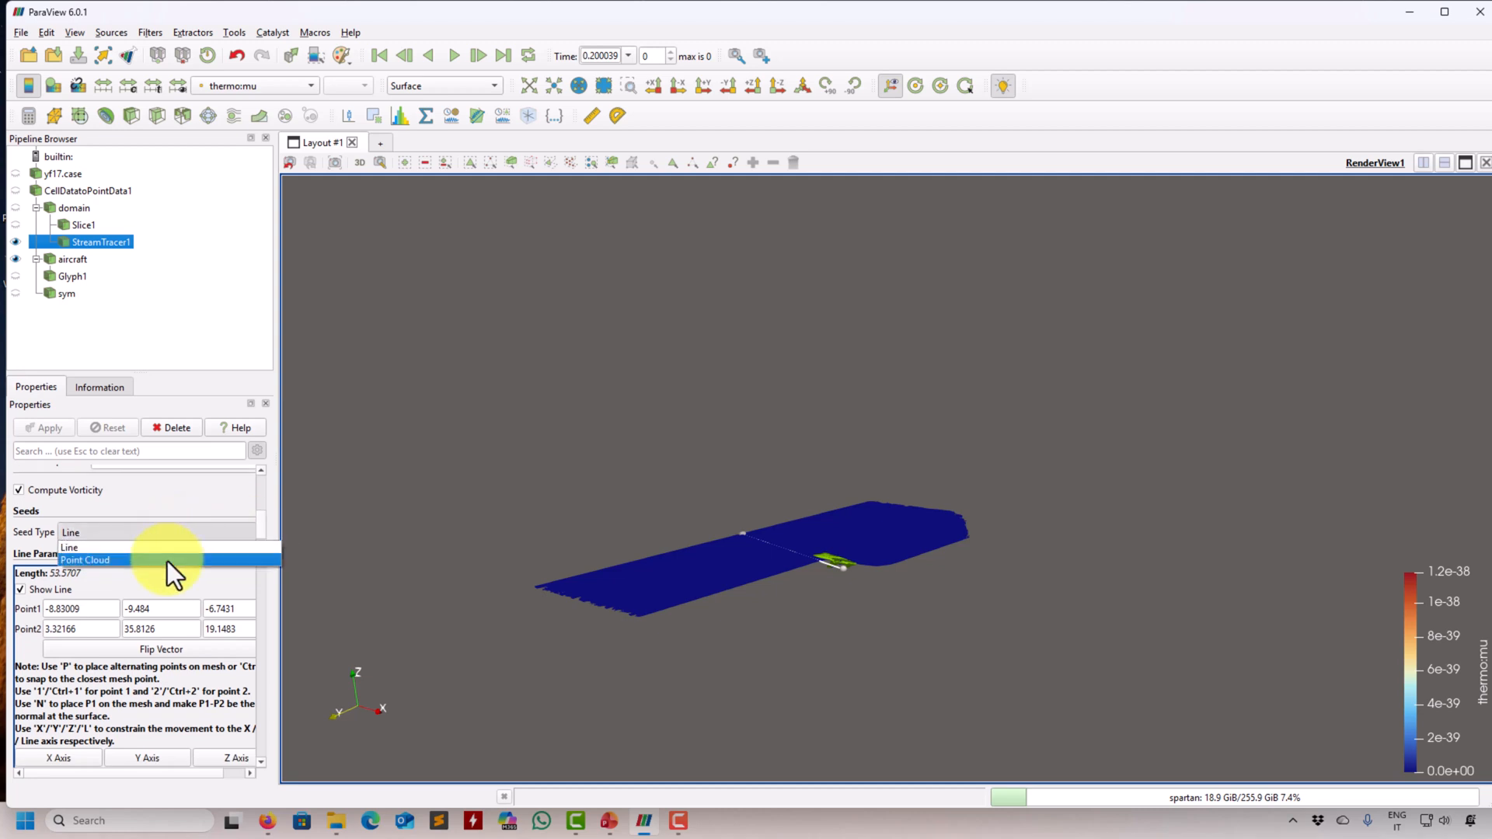
{"action": "left_click", "coordinate": [167, 561]}
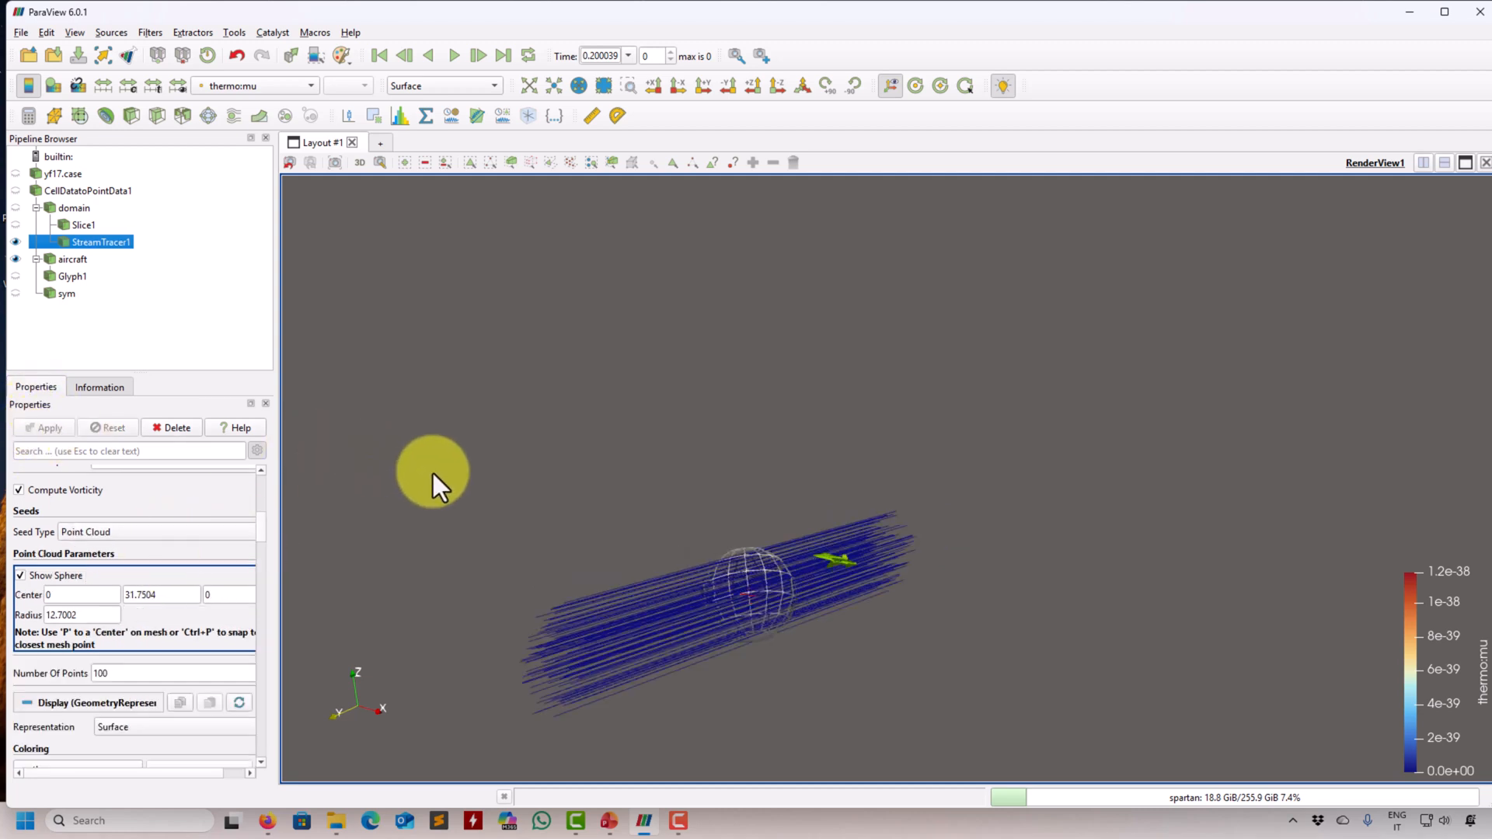
{"action": "left_click_drag", "start_coordinate": [432, 473], "coordinate": [618, 511]}
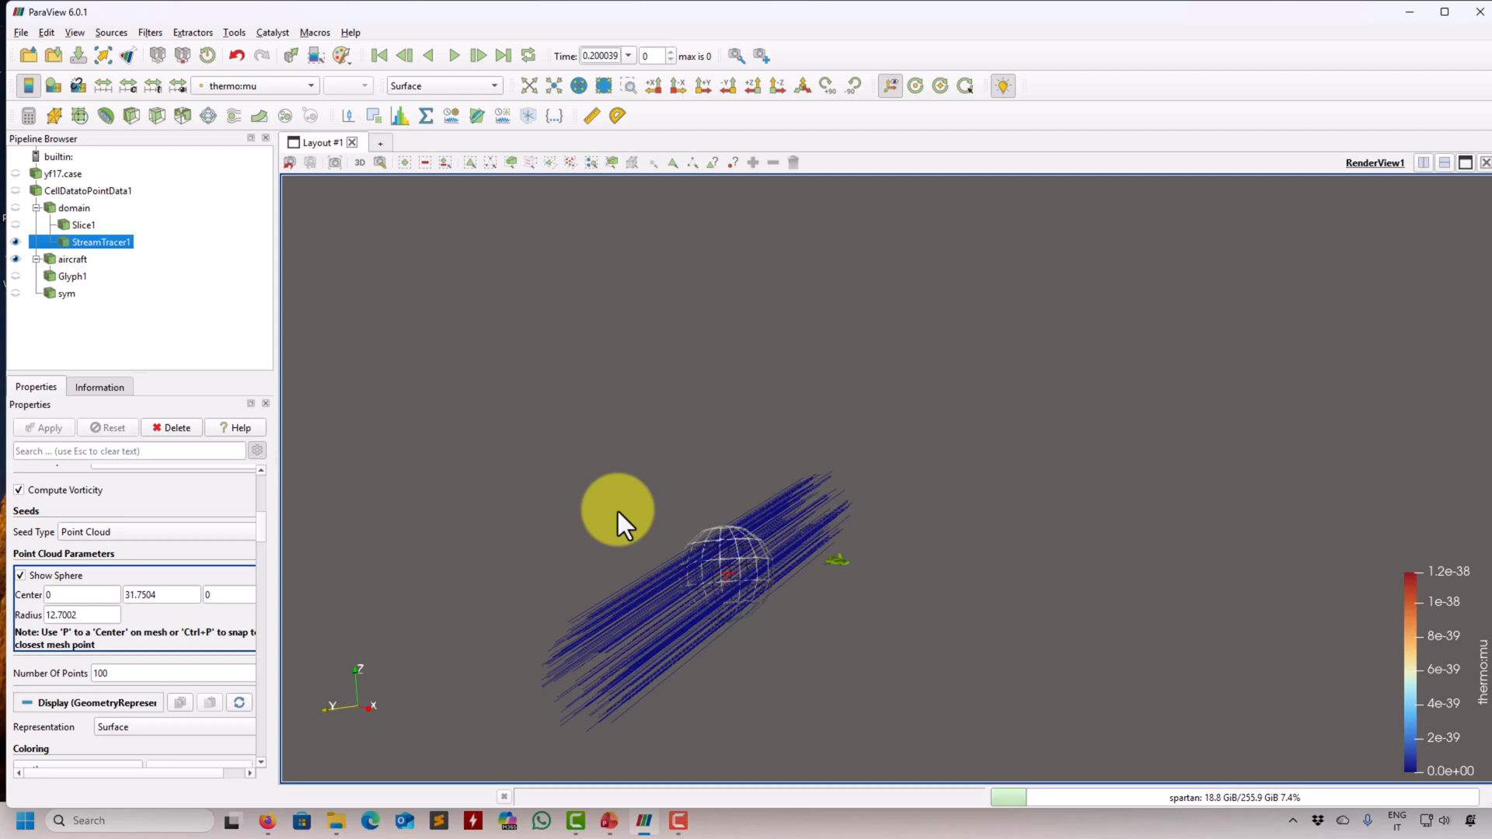
- Set the point cloud's center to 10, 0, -2 and its radius to 0.25, and check the sphere's position relative to the aircraft
{"action": "double_click", "coordinate": [85, 596]}
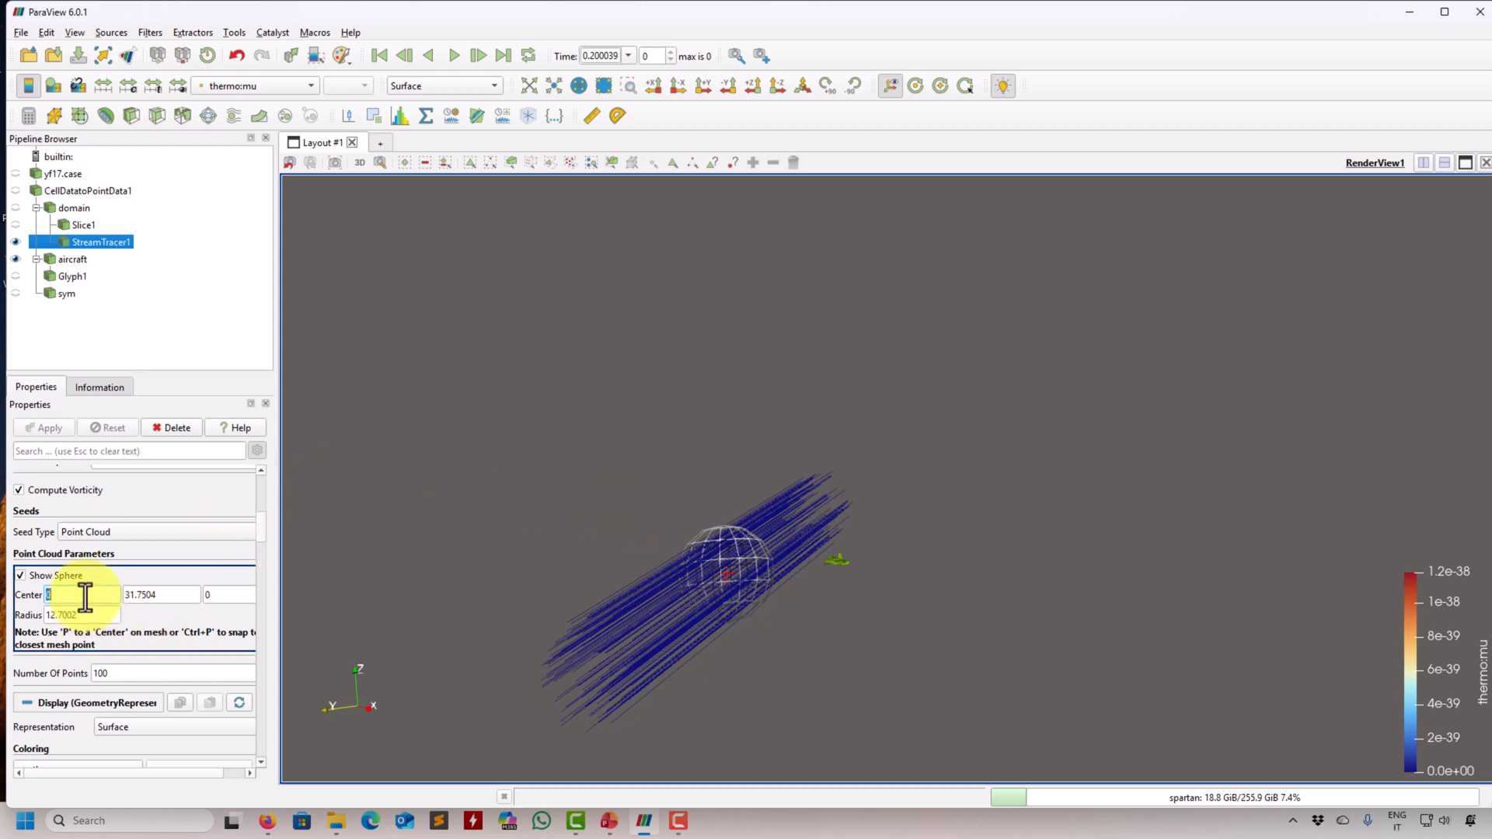
{"action": "type", "text": "10"}
{"action": "double_click", "coordinate": [172, 594]}
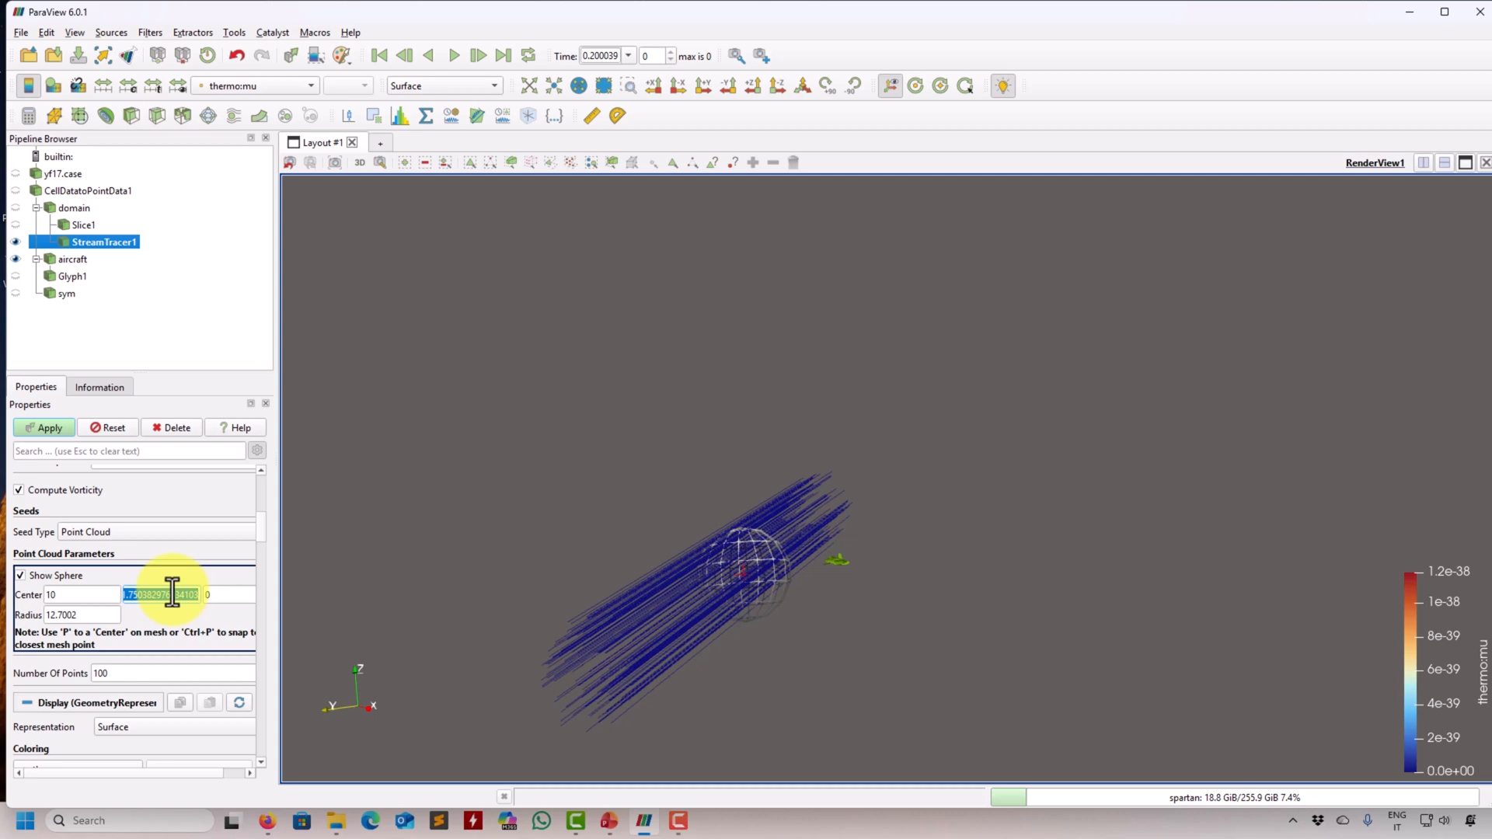
{"action": "type", "text": "0"}
{"action": "double_click", "coordinate": [231, 596]}
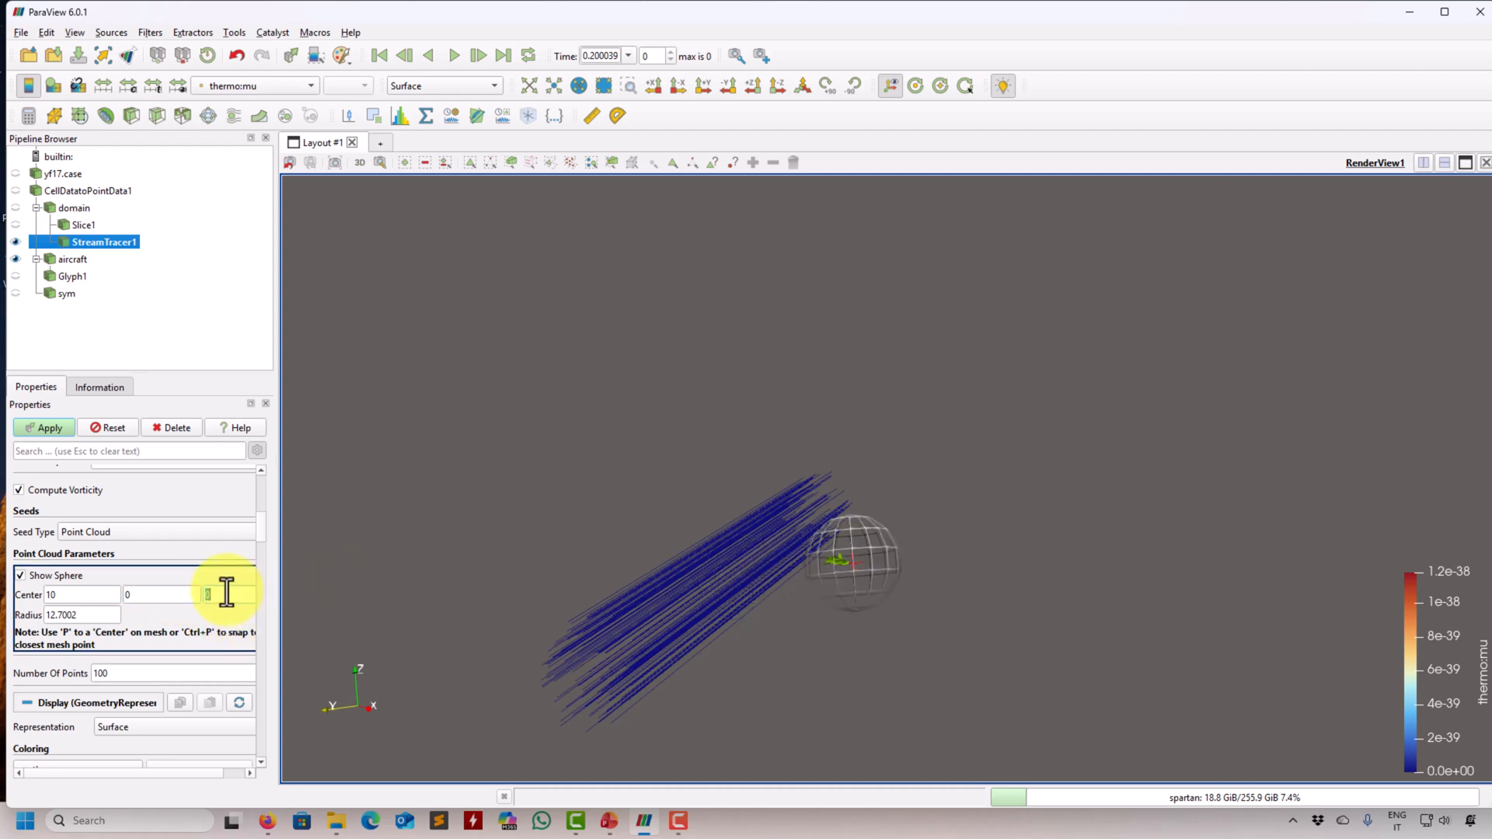
{"action": "type", "text": "-1"}
{"action": "double_click", "coordinate": [104, 614]}
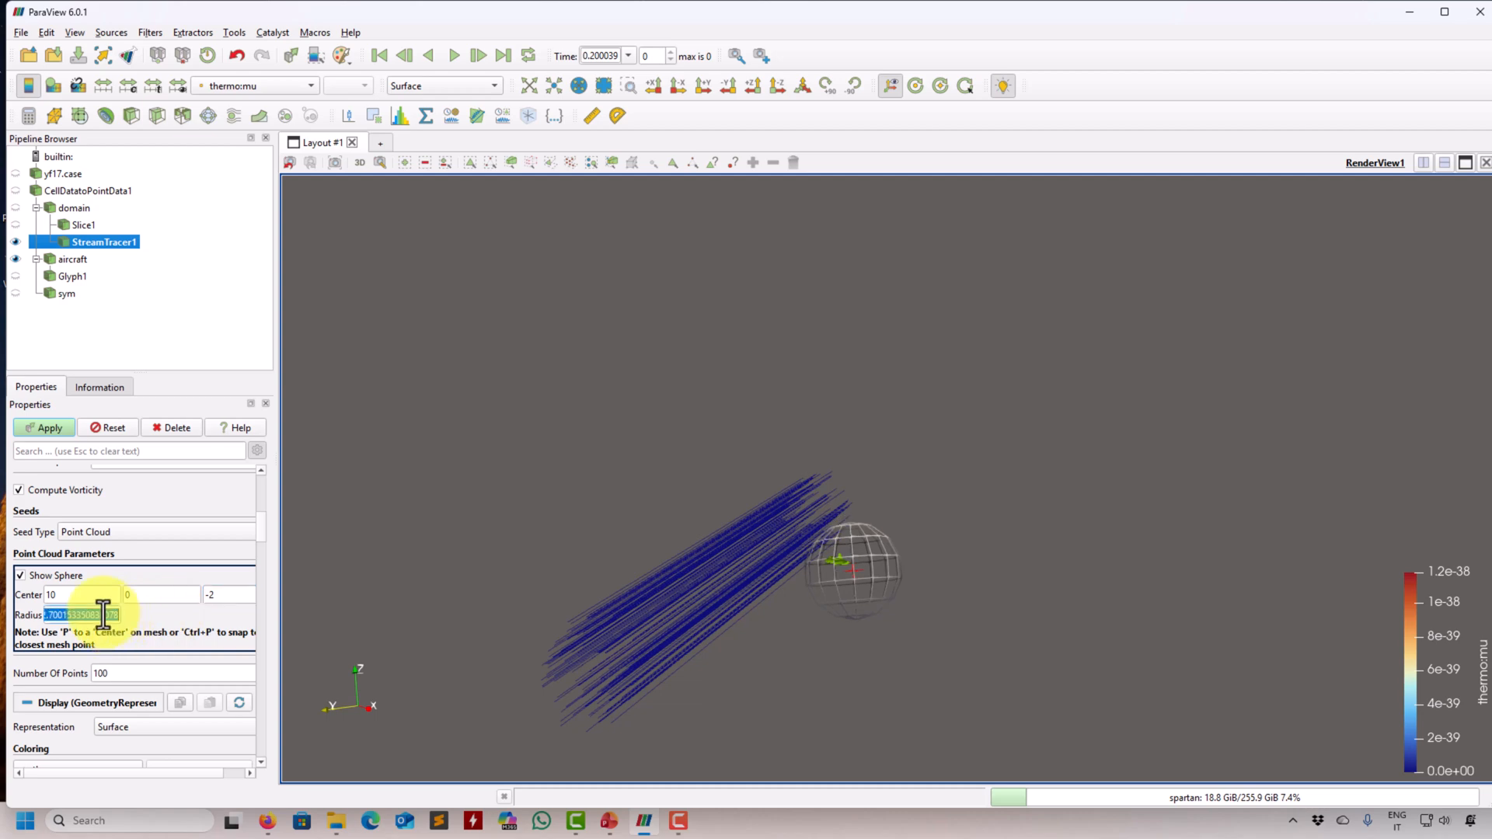
{"action": "type", "text": "0.25"}
{"action": "key", "text": "Return"}
{"action": "left_click_drag", "start_coordinate": [352, 700], "coordinate": [782, 612]}
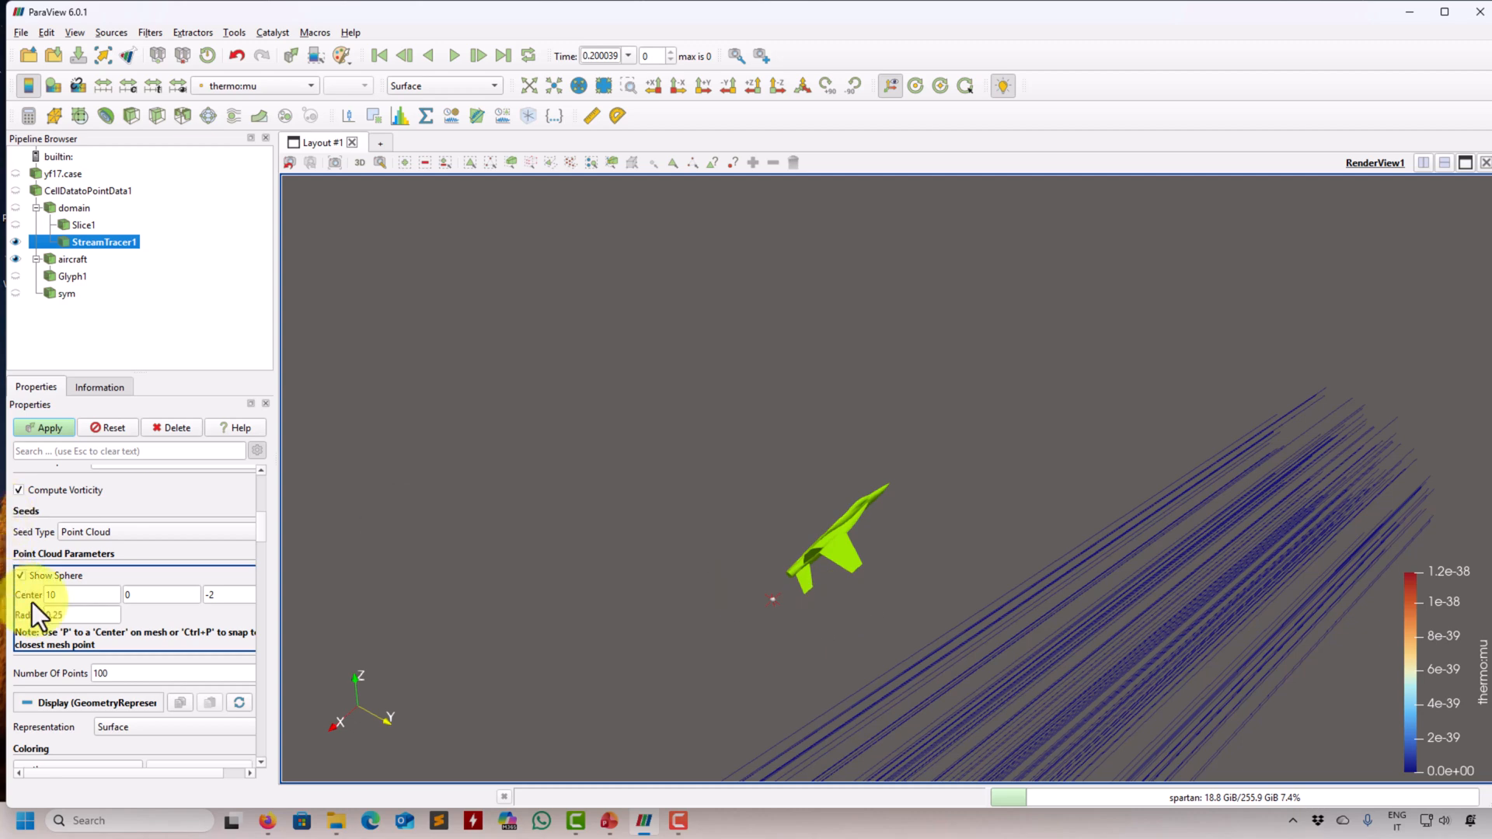
- Set the point cloud's center X to -10, apply the change, and inspect the streamlines passing over the aircraft
{"action": "double_click", "coordinate": [58, 595]}
{"action": "key", "text": "Left"}
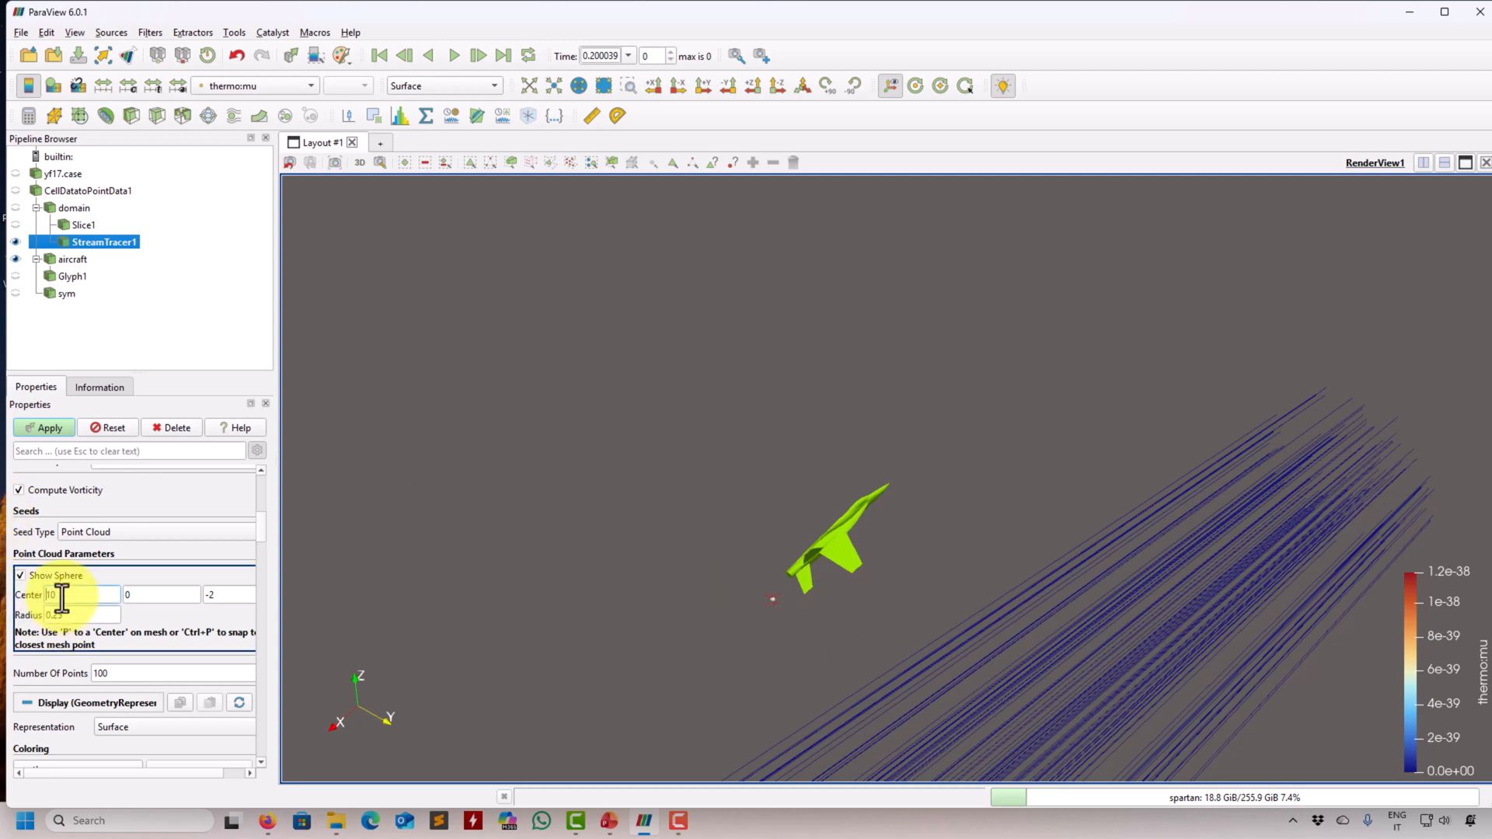
{"action": "type", "text": "-"}
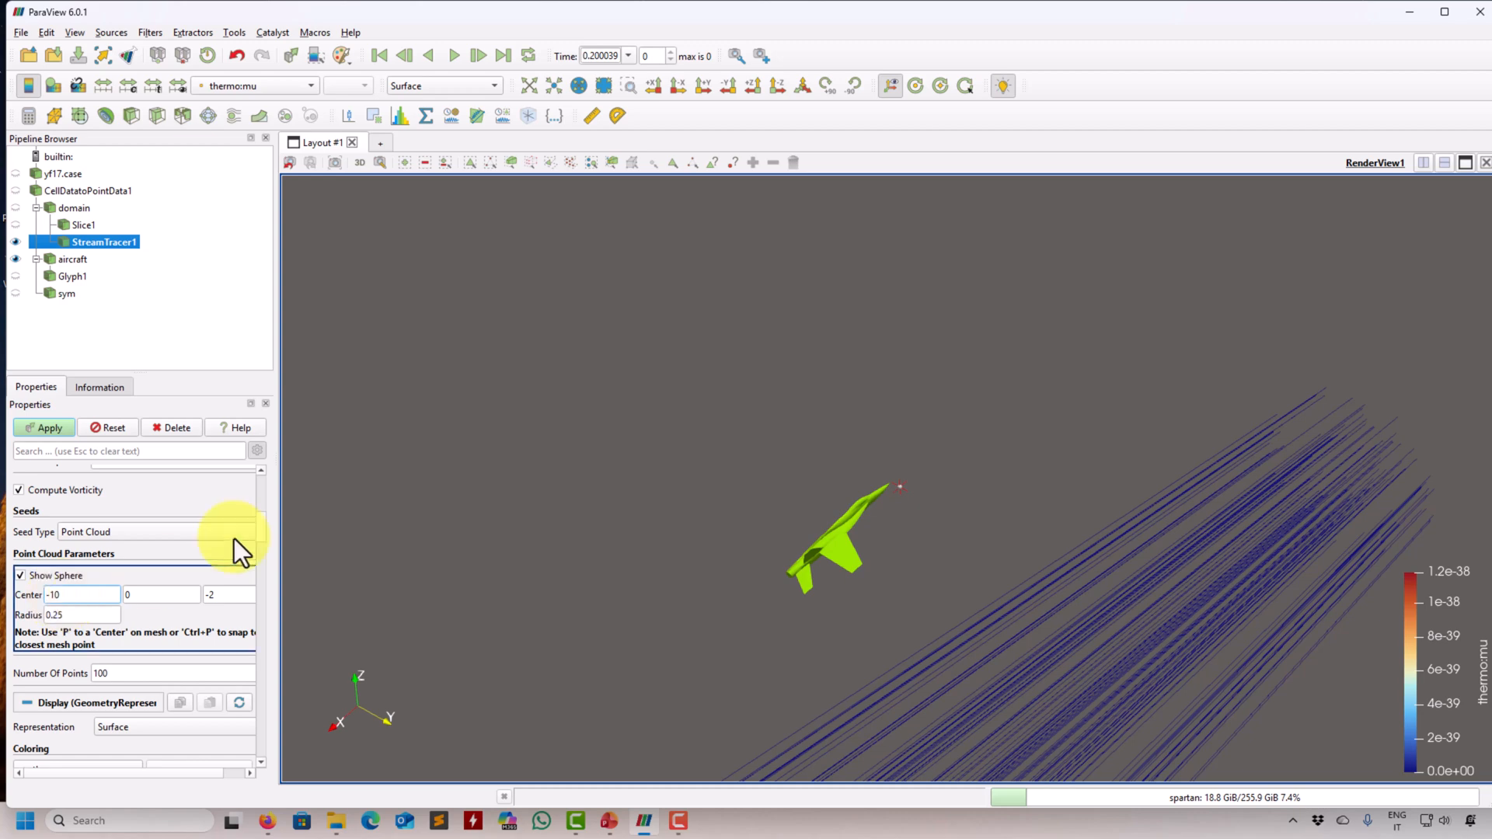
{"action": "left_click", "coordinate": [50, 429]}
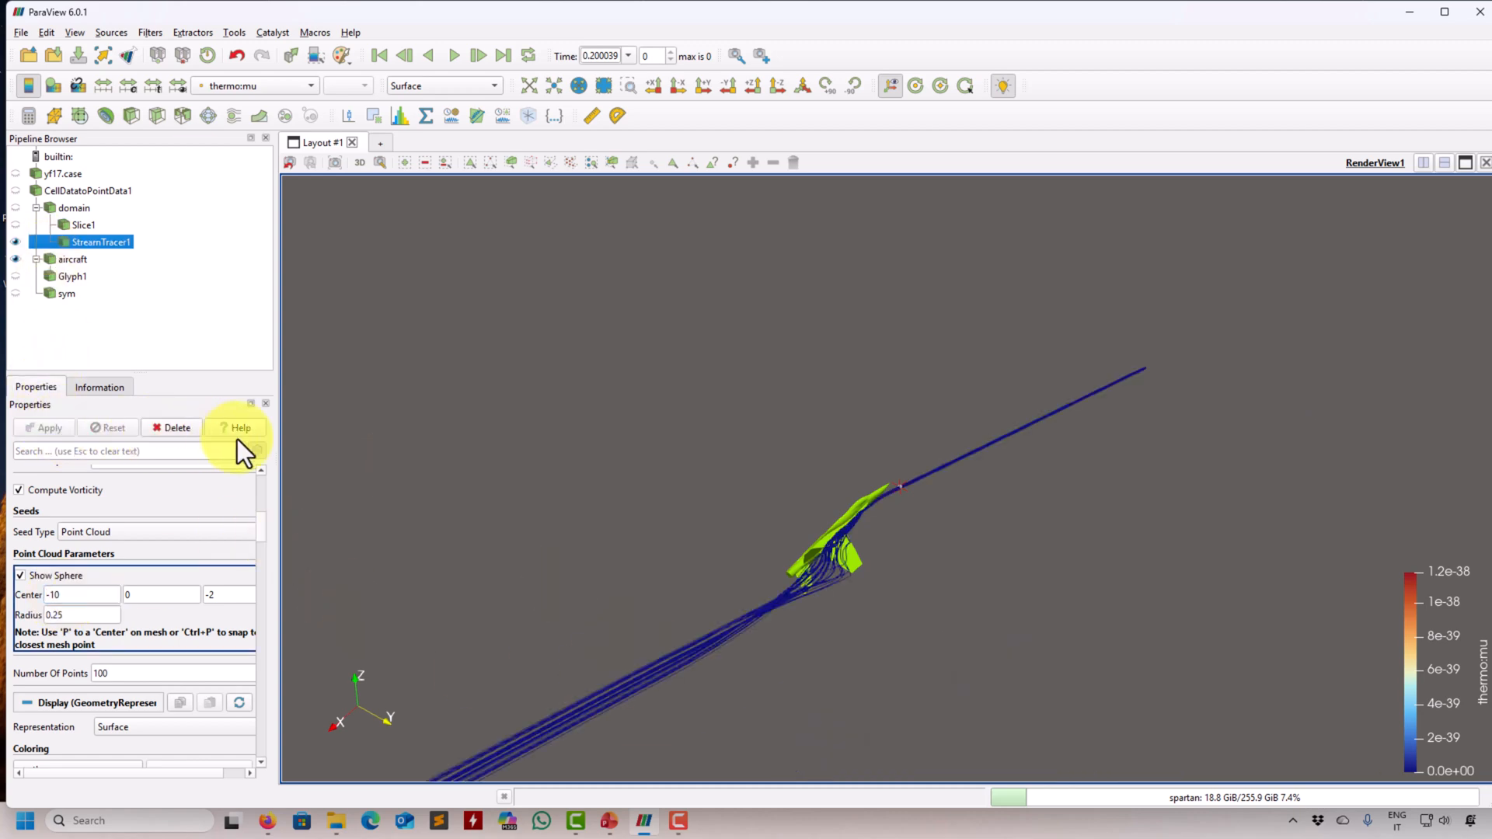
{"action": "left_click_drag", "start_coordinate": [792, 585], "coordinate": [605, 608]}
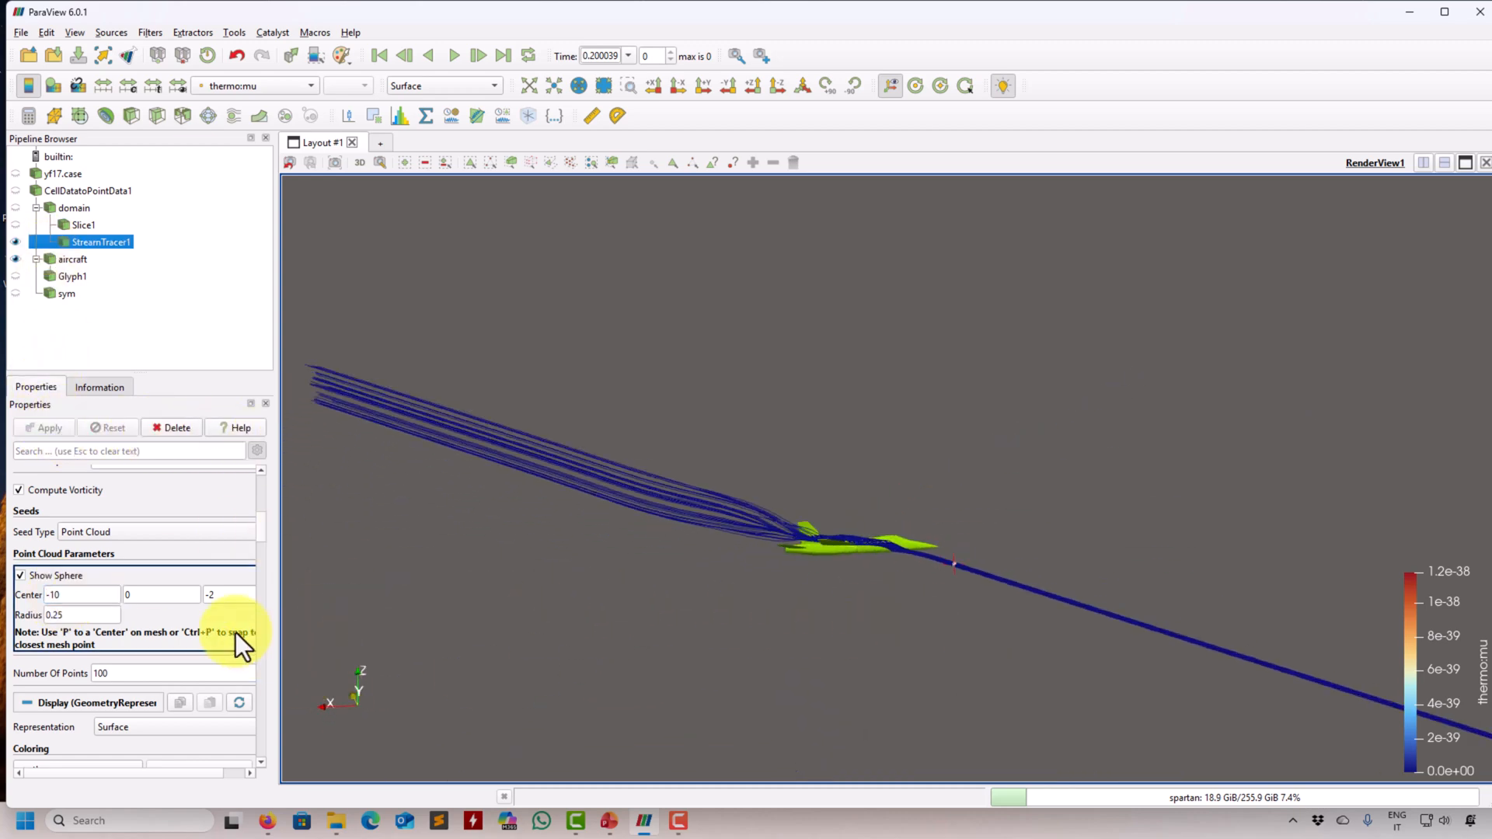
- Set the point cloud's number of points to 40, apply it, and inspect the streamlines around the aircraft
{"action": "double_click", "coordinate": [153, 674]}
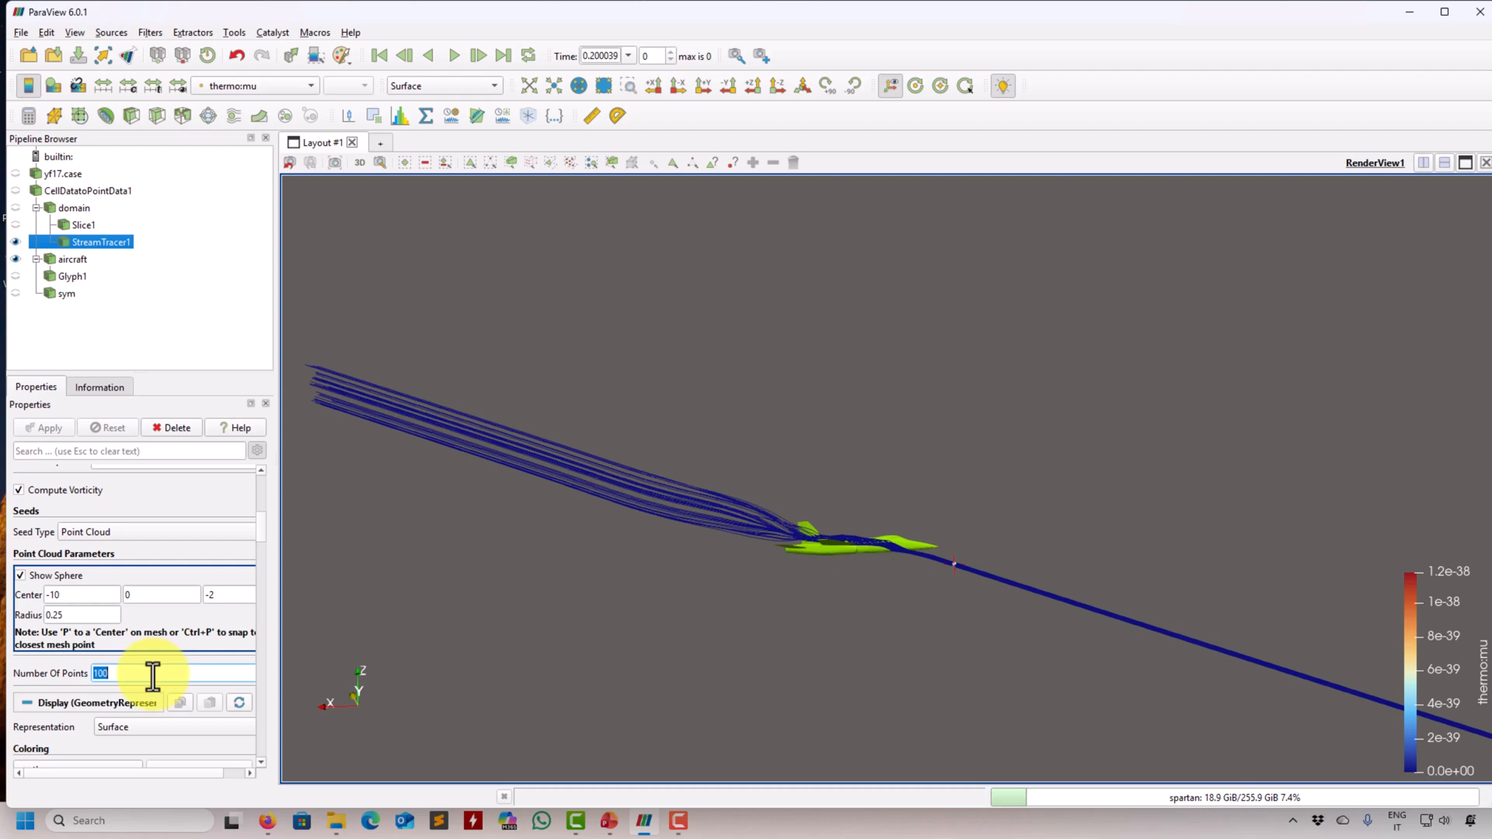
{"action": "type", "text": "40"}
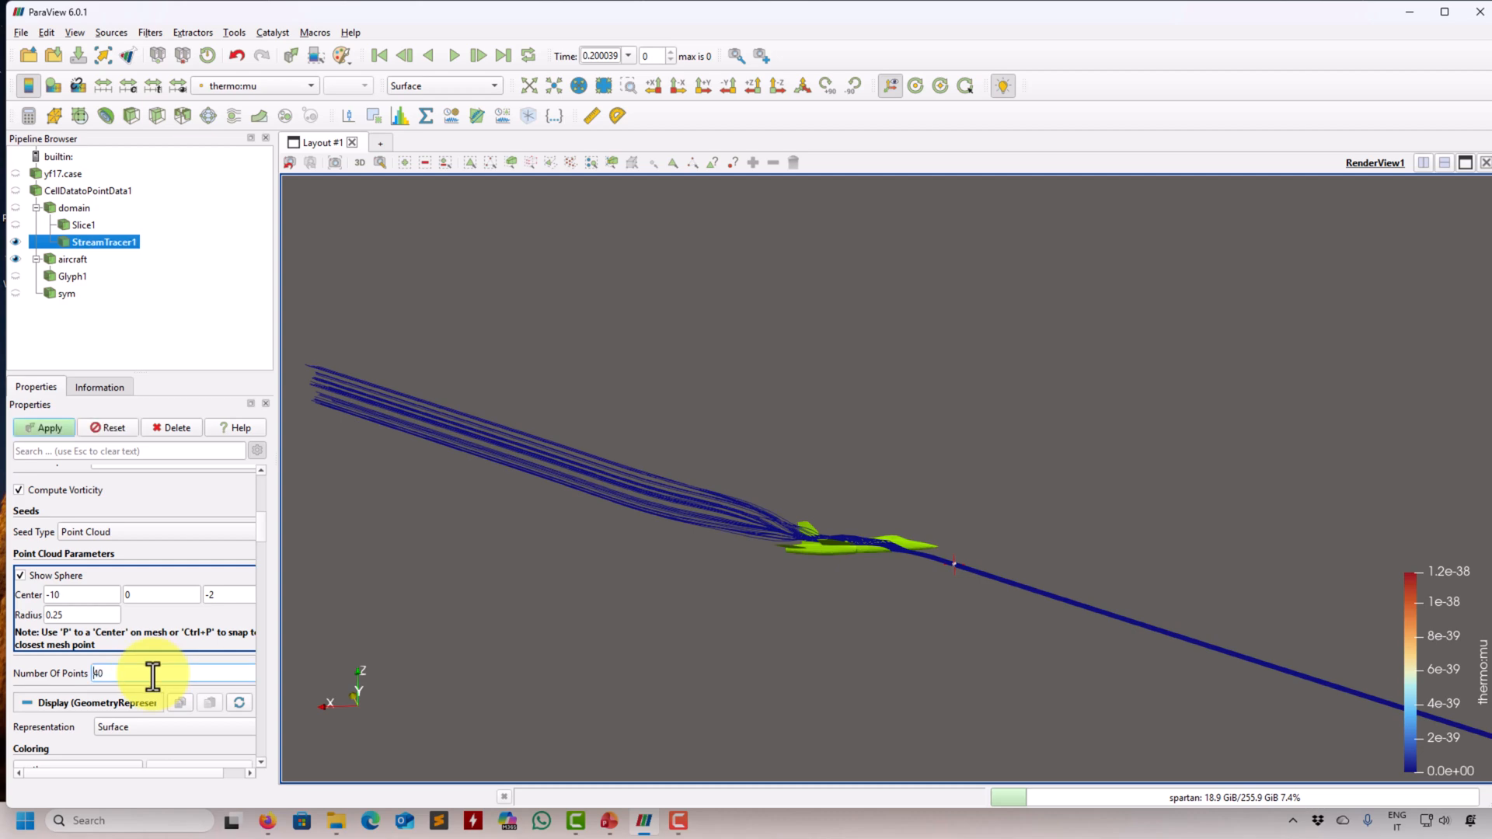
{"action": "left_click", "coordinate": [42, 426]}
{"action": "left_click_drag", "start_coordinate": [614, 543], "coordinate": [745, 754]}
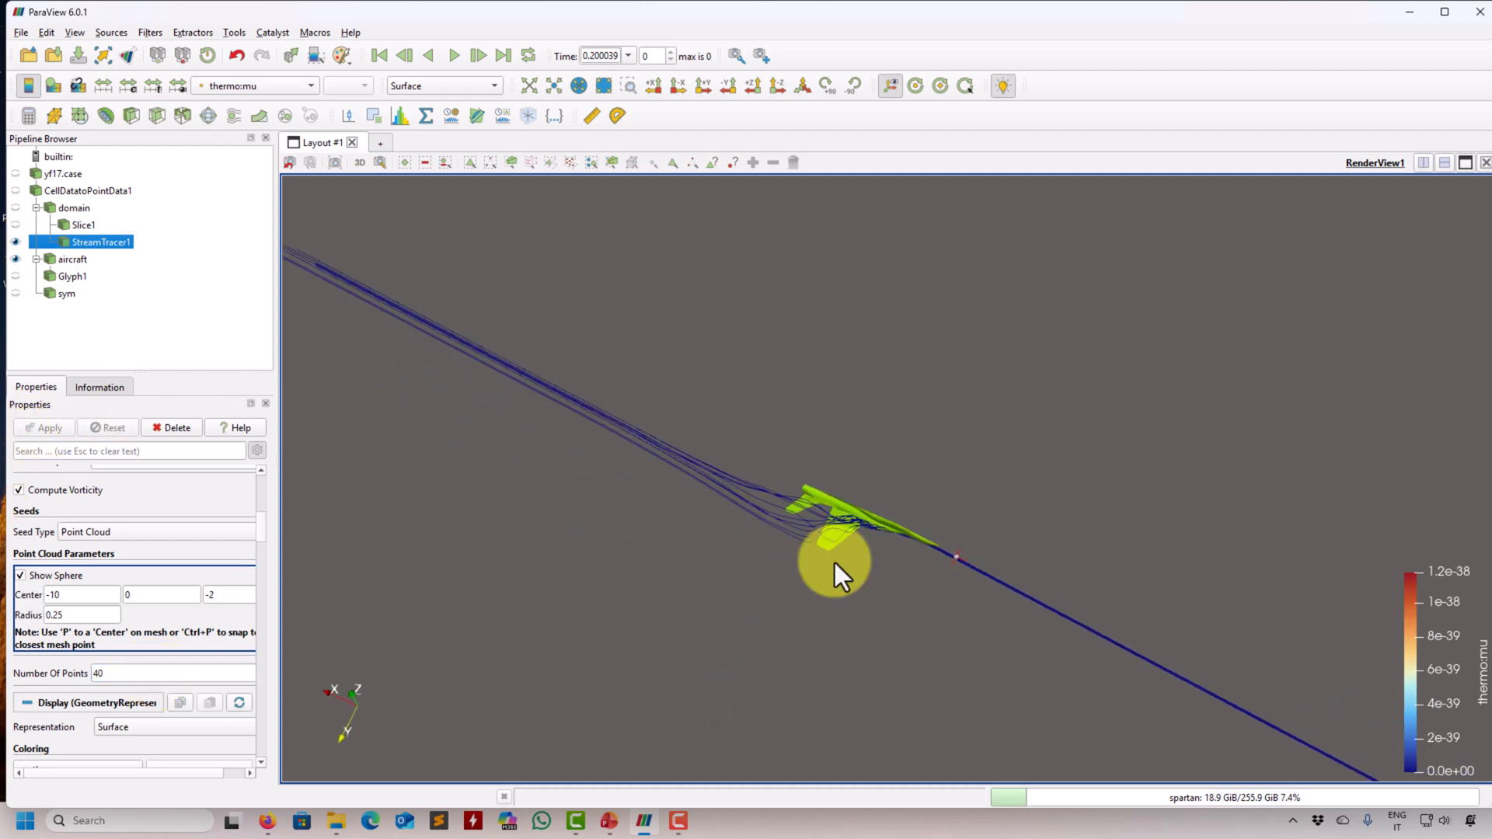
{"action": "right_click_drag", "start_coordinate": [835, 563], "coordinate": [710, 516]}
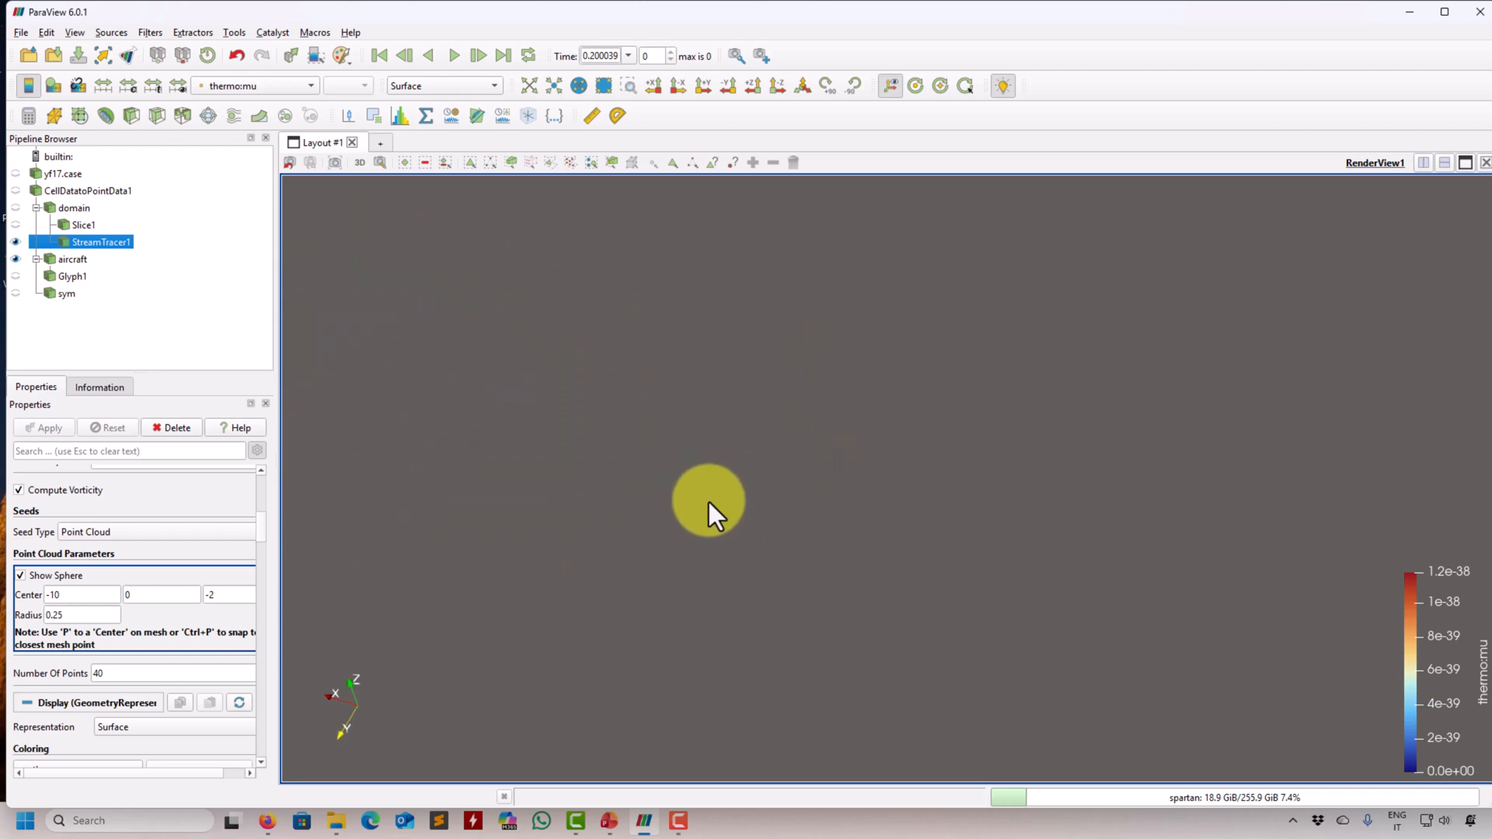
{"action": "left_click", "coordinate": [530, 87]}
{"action": "left_click_drag", "start_coordinate": [799, 560], "coordinate": [824, 422]}
- Set the stream tracer's integration direction to FORWARD and apply it
{"action": "left_click_drag", "start_coordinate": [258, 528], "coordinate": [259, 487]}
{"action": "scroll", "coordinate": [260, 488], "scroll_direction": "down", "scroll_amount": 2}
{"action": "left_click", "coordinate": [216, 507]}
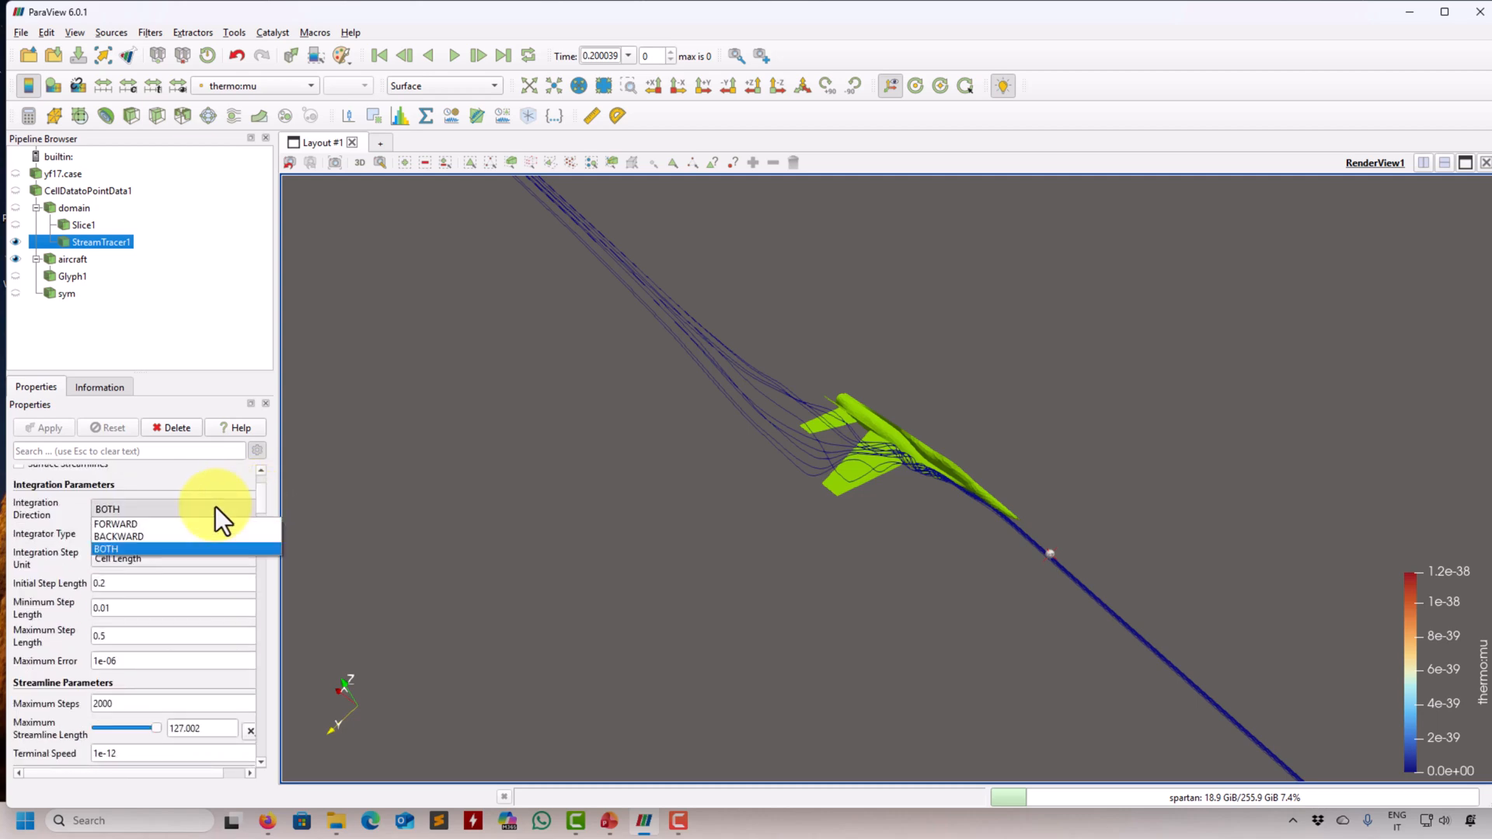
{"action": "left_click", "coordinate": [163, 526]}
{"action": "left_click", "coordinate": [43, 423]}
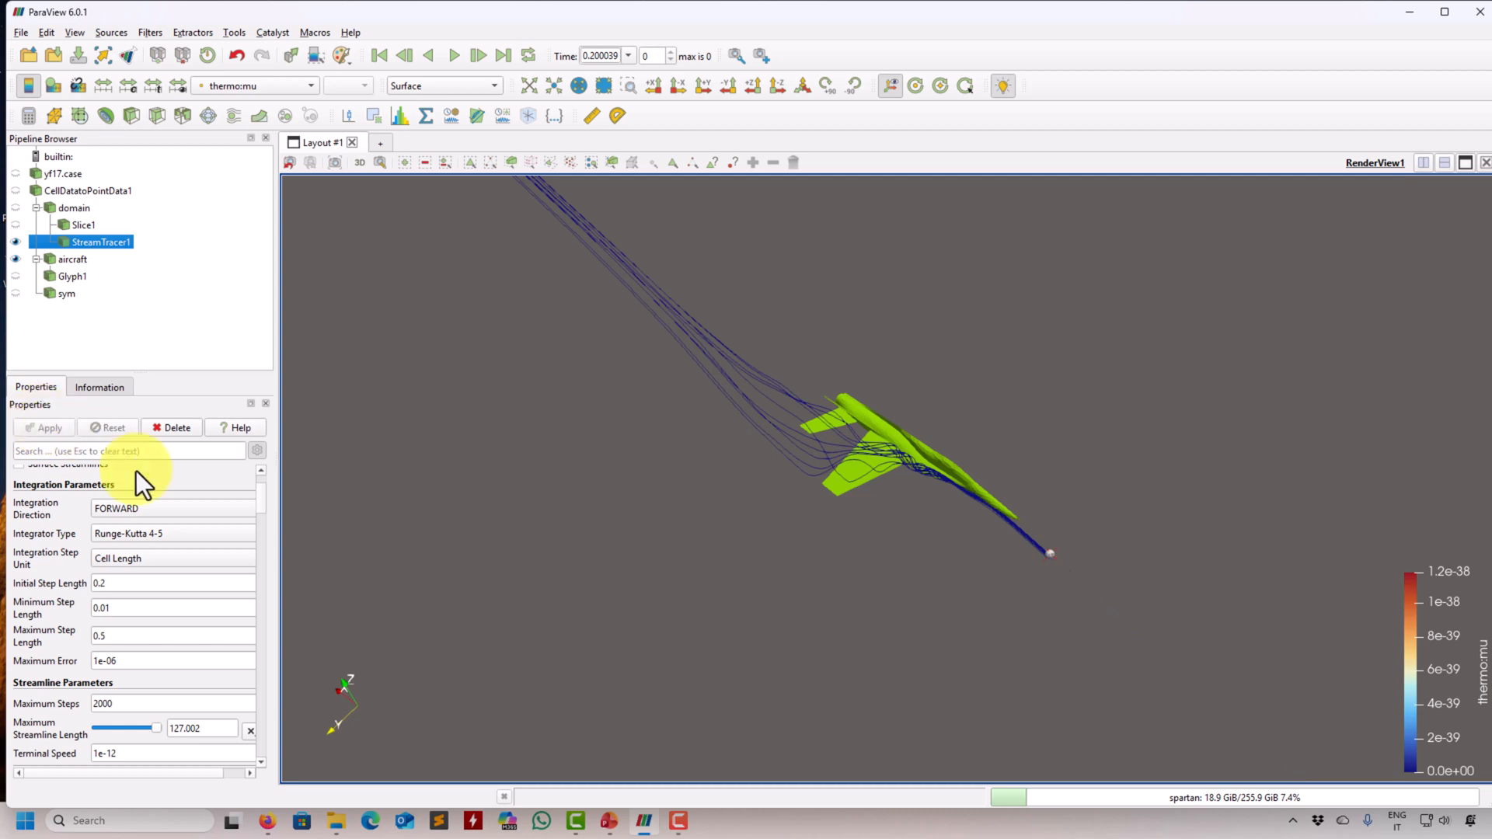
- Switch the stream tracer's integration direction to BACKWARD and apply the change
{"action": "left_click", "coordinate": [132, 511]}
{"action": "left_click", "coordinate": [132, 535]}
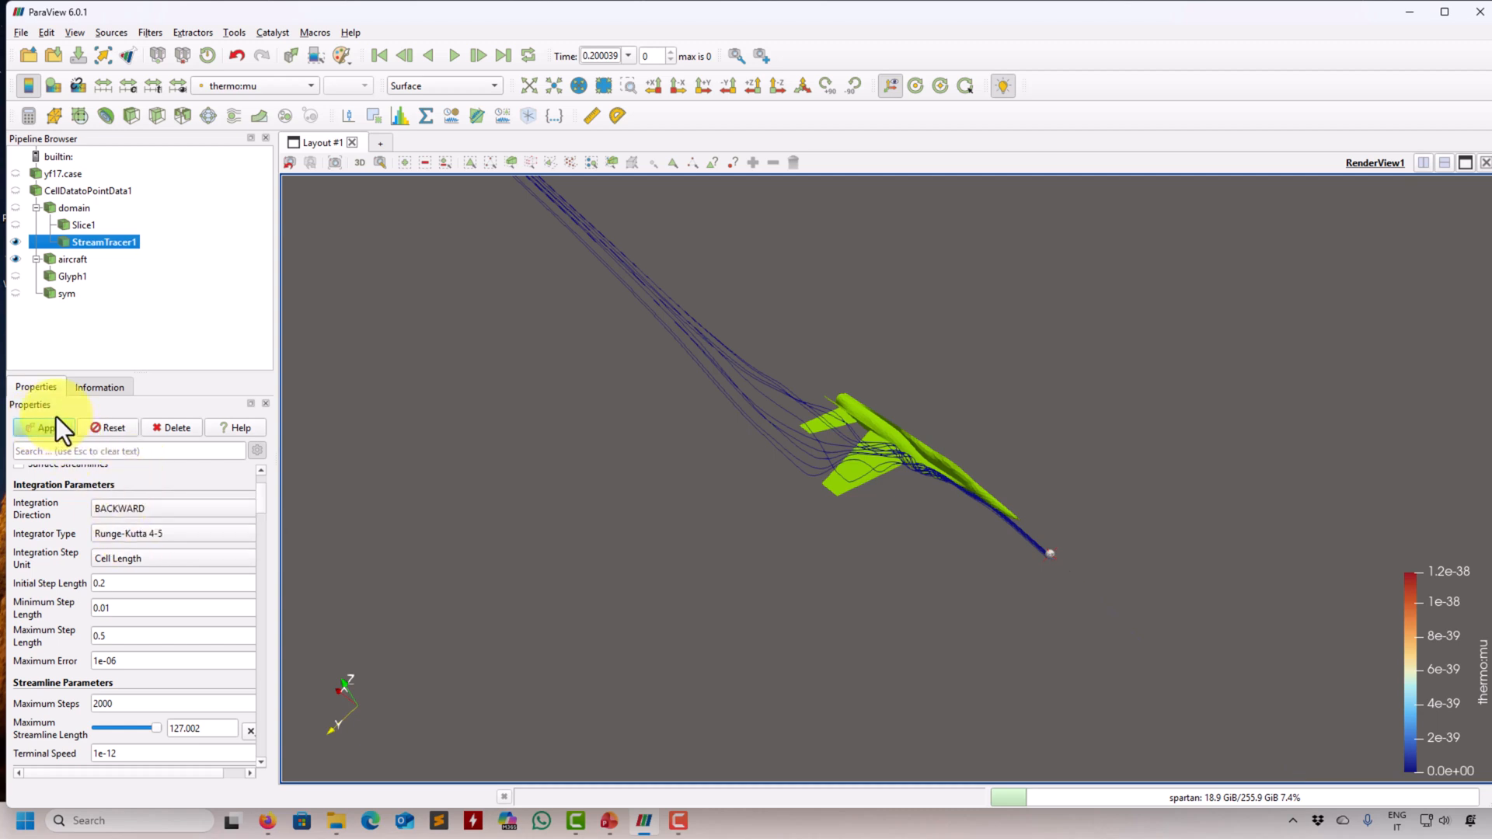
{"action": "left_click", "coordinate": [56, 427]}
- Reapply the stream tracer with FORWARD integration, and restore the integration direction to BOTH and apply it
{"action": "left_click", "coordinate": [119, 511]}
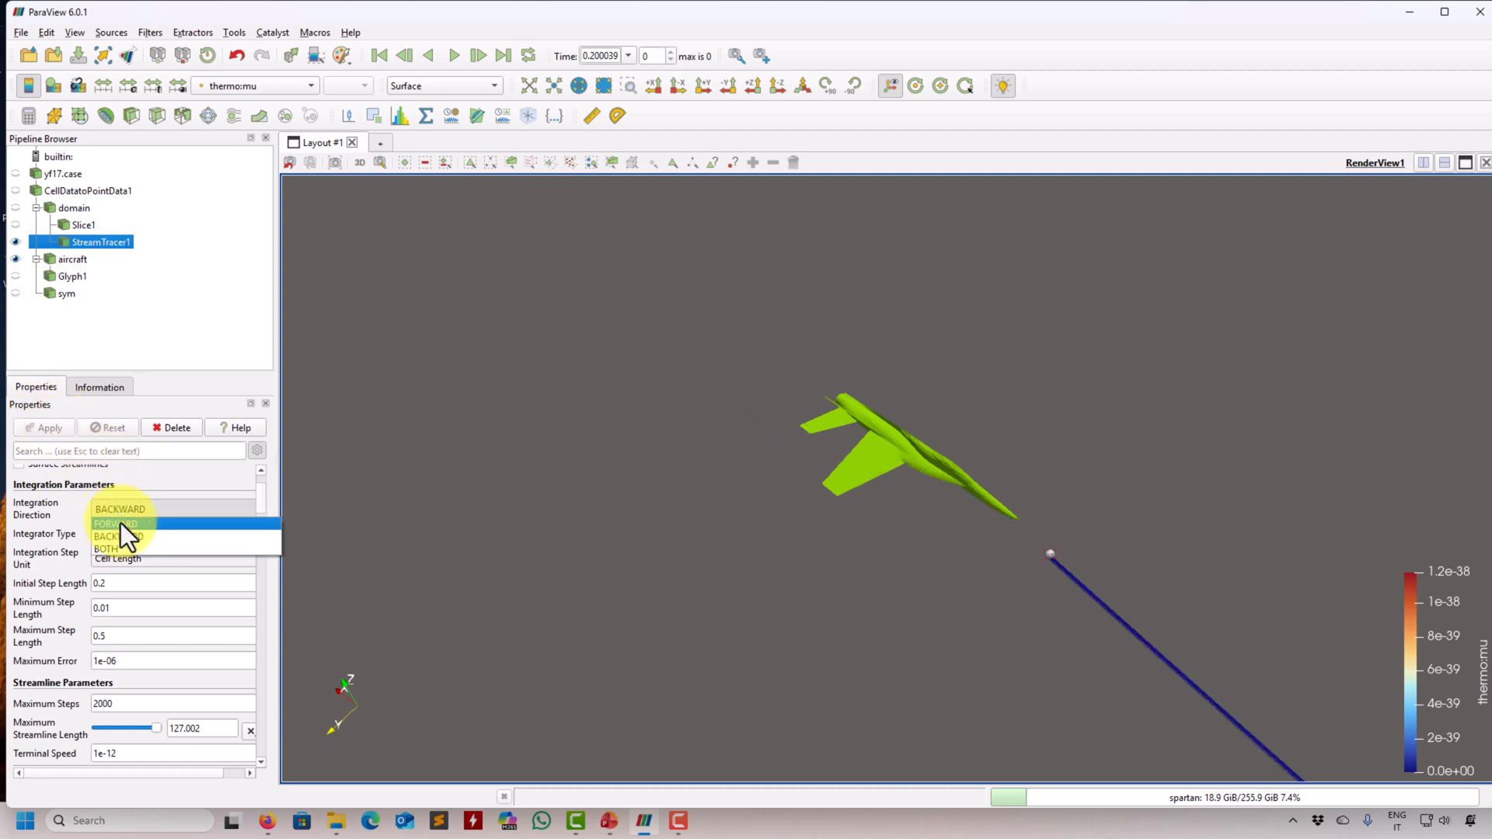
{"action": "left_click", "coordinate": [126, 519]}
{"action": "left_click", "coordinate": [40, 426]}
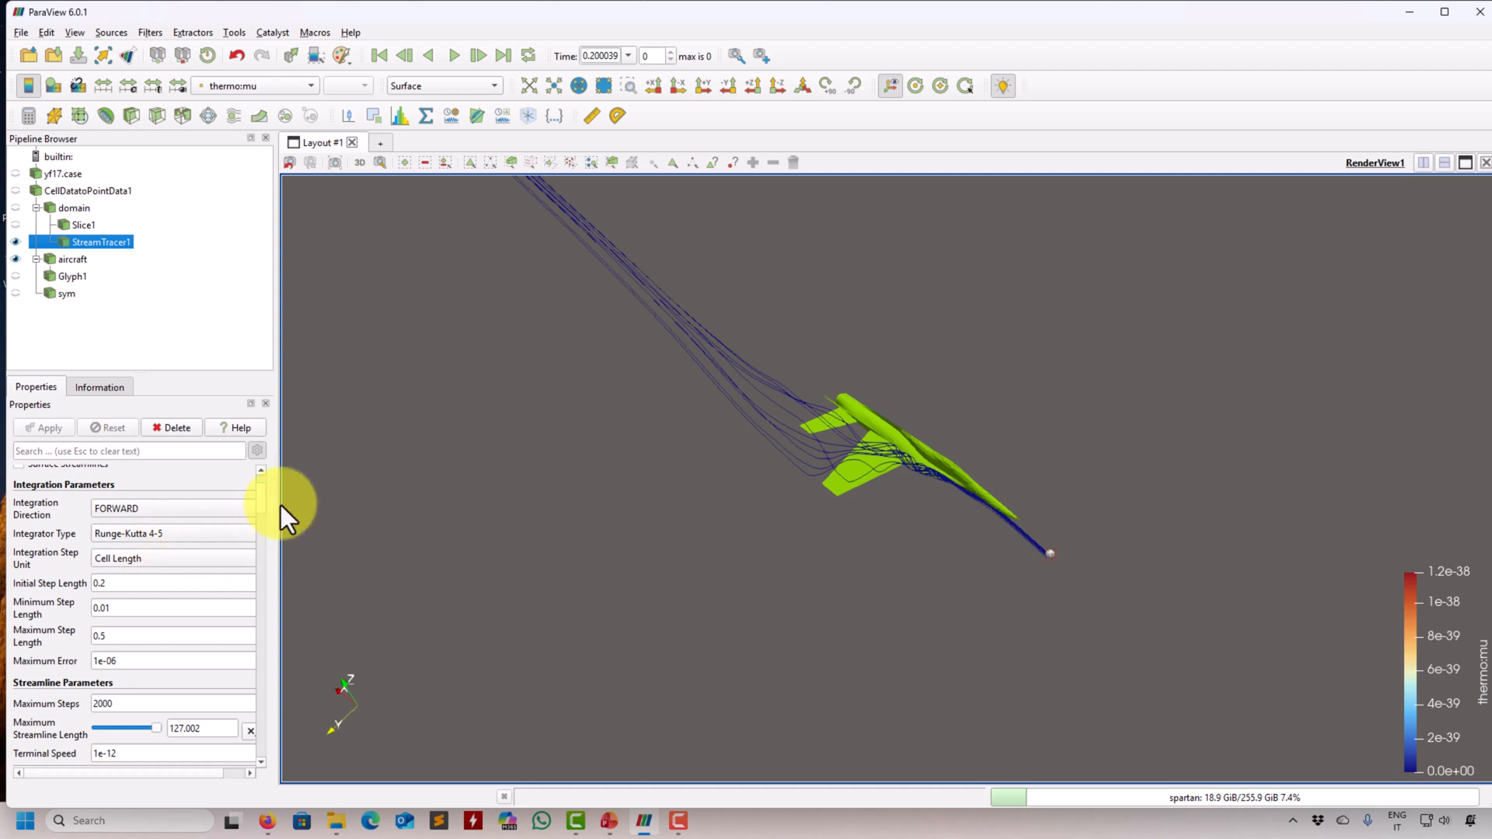
{"action": "left_click", "coordinate": [144, 512]}
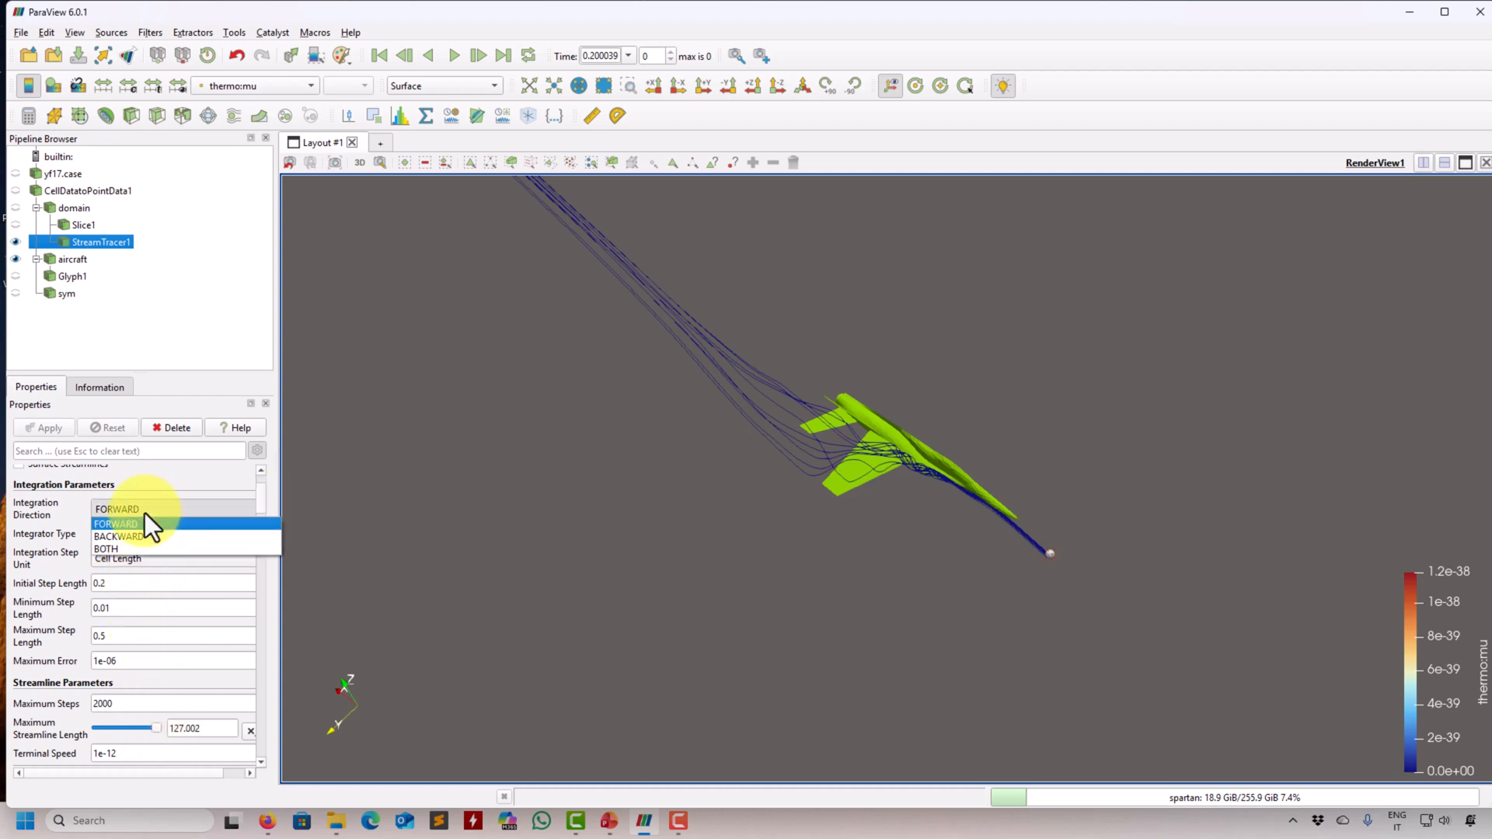
{"action": "left_click", "coordinate": [124, 546]}
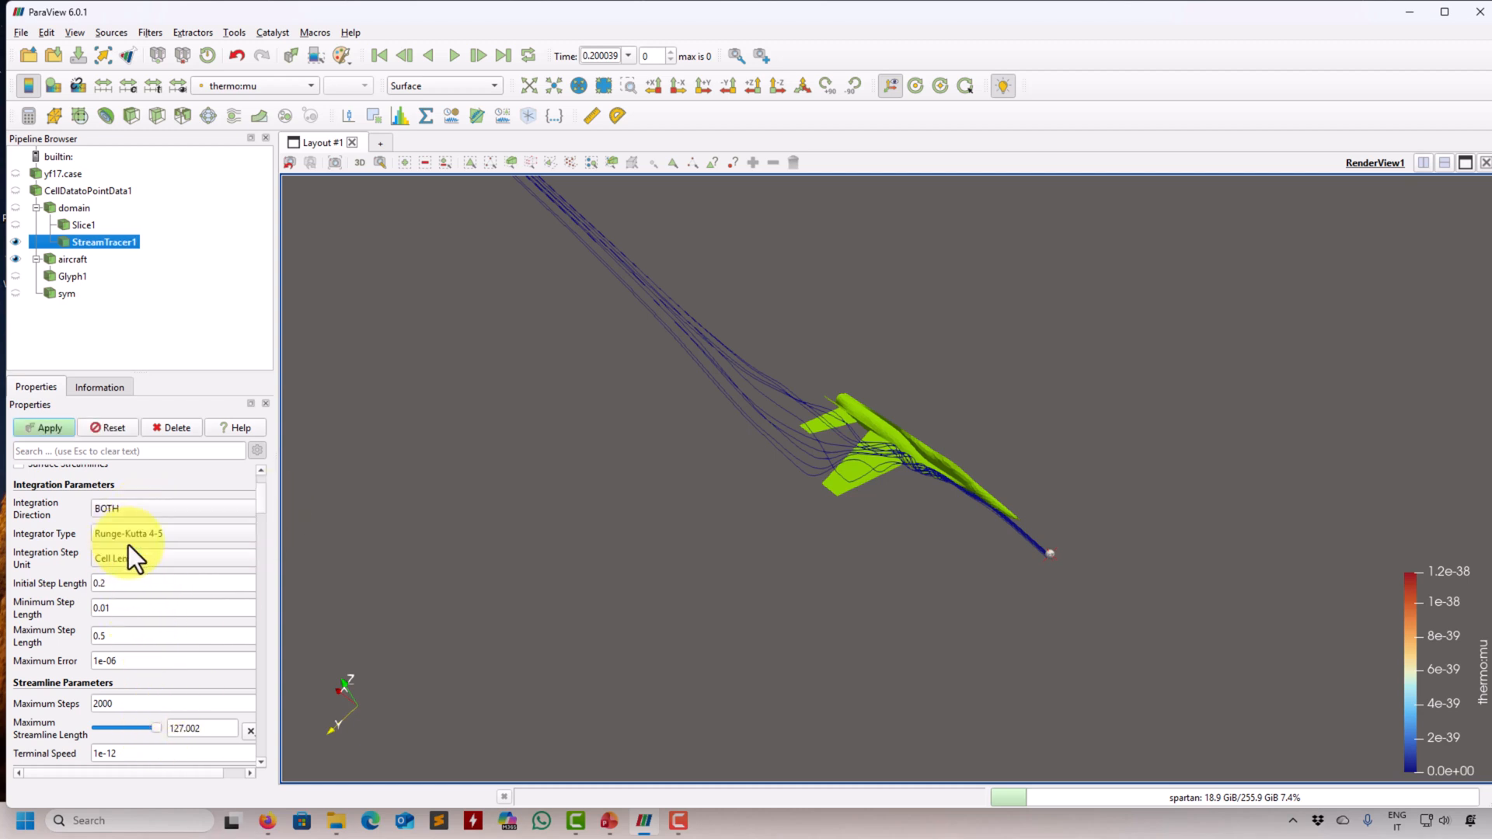
{"action": "left_click", "coordinate": [31, 427]}
- Review the stream tracer's integration settings, and reduce the maximum streamline length to about 10.16 and apply it
{"action": "scroll", "coordinate": [259, 516], "scroll_direction": "up", "scroll_amount": 3}
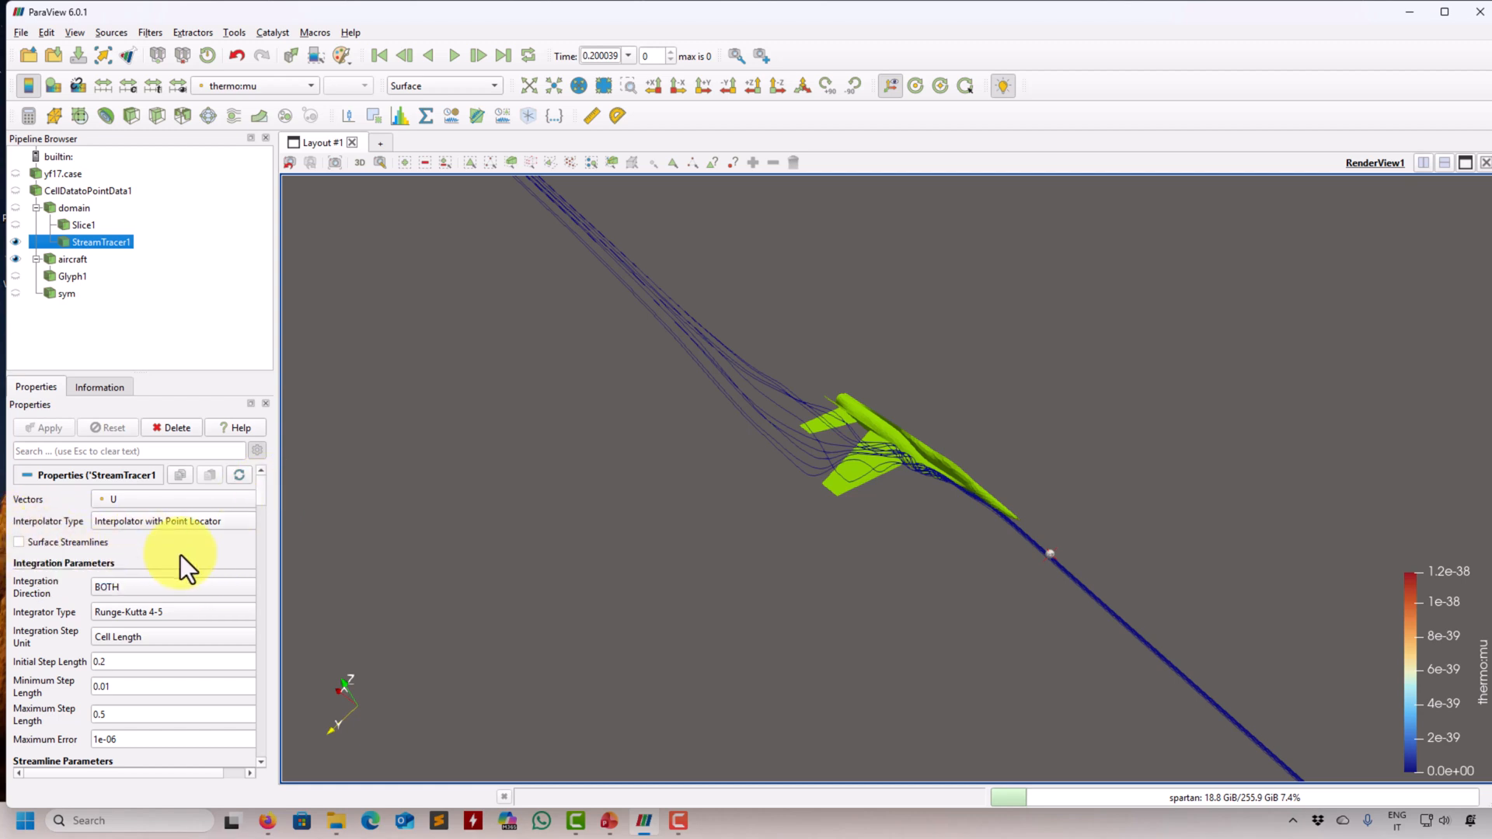
{"action": "scroll", "coordinate": [262, 491], "scroll_direction": "down", "scroll_amount": 1}
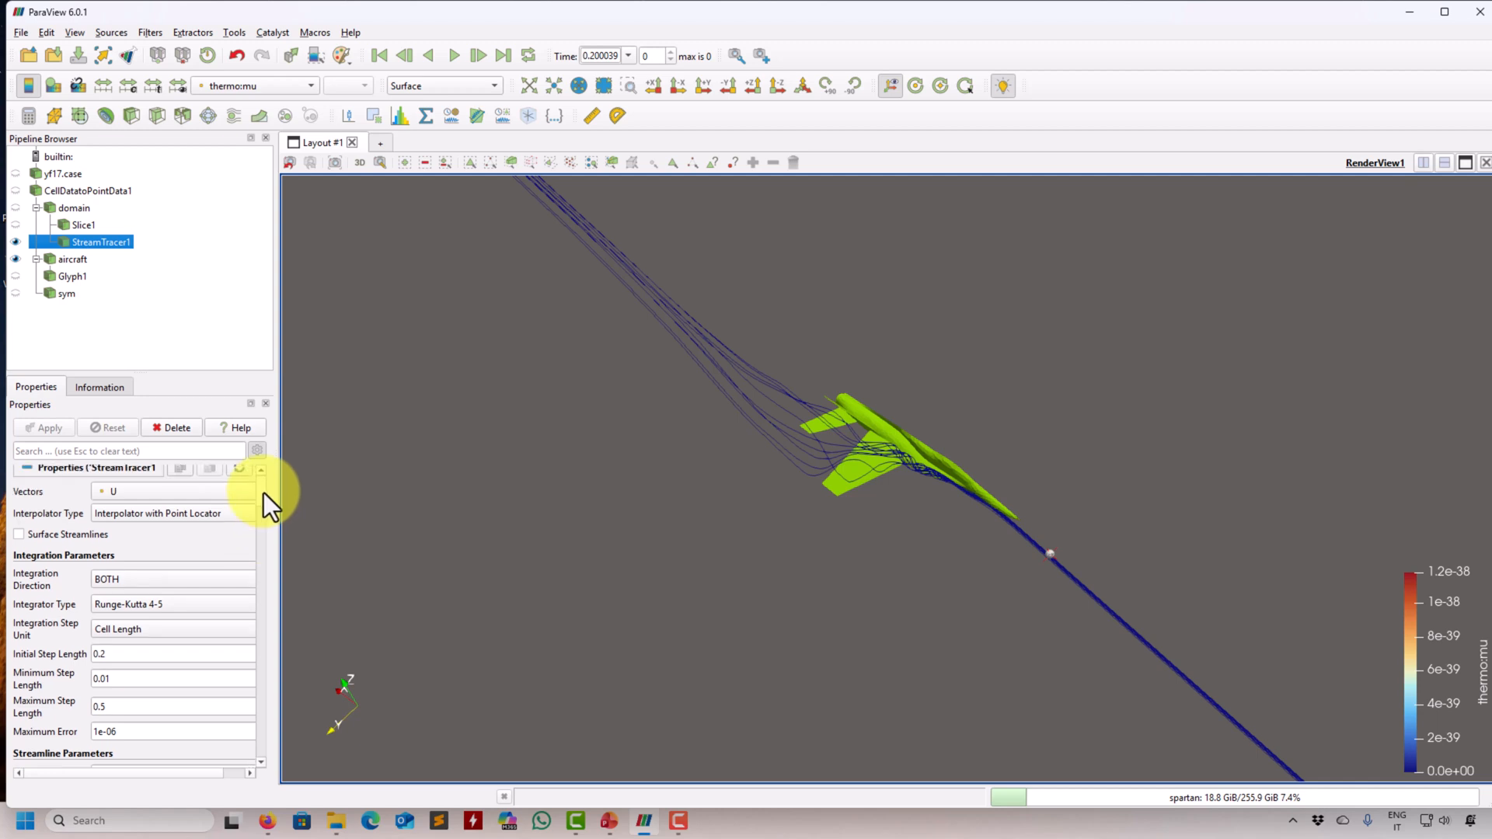
{"action": "scroll", "coordinate": [264, 493], "scroll_direction": "down", "scroll_amount": 2}
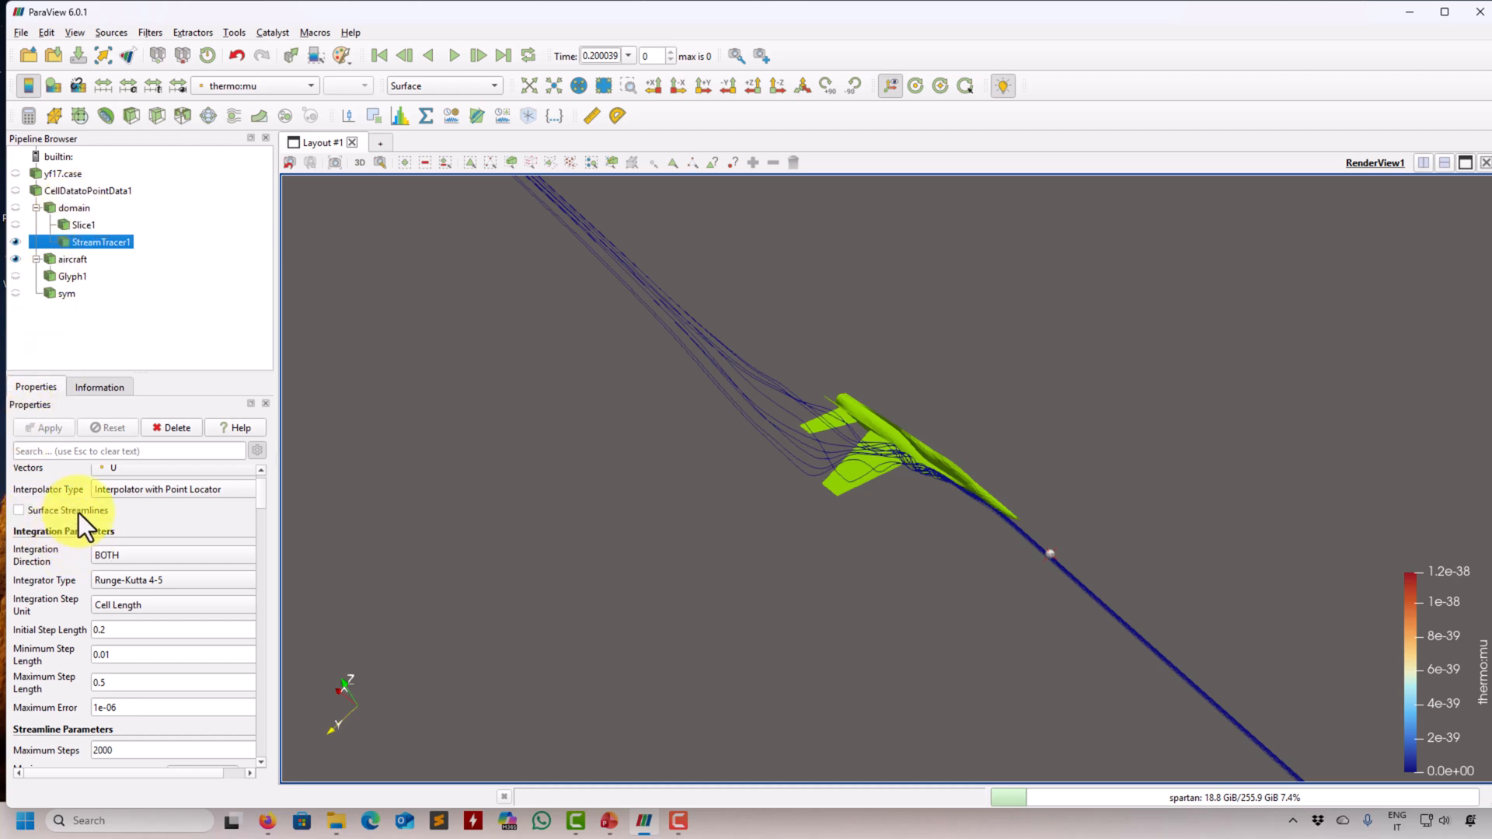
{"action": "scroll", "coordinate": [255, 485], "scroll_direction": "down", "scroll_amount": 1}
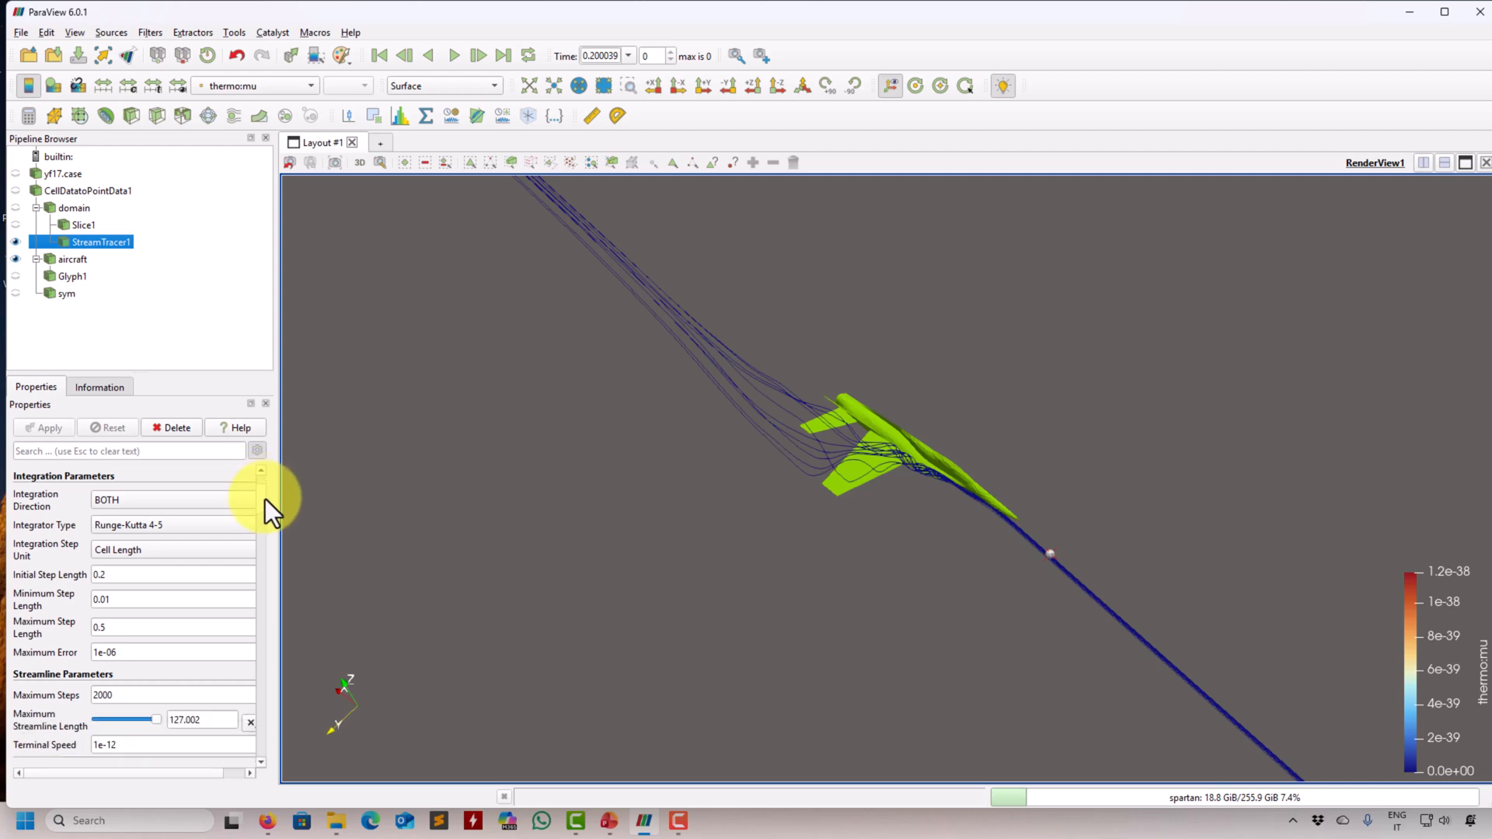
{"action": "scroll", "coordinate": [264, 499], "scroll_direction": "down", "scroll_amount": 3}
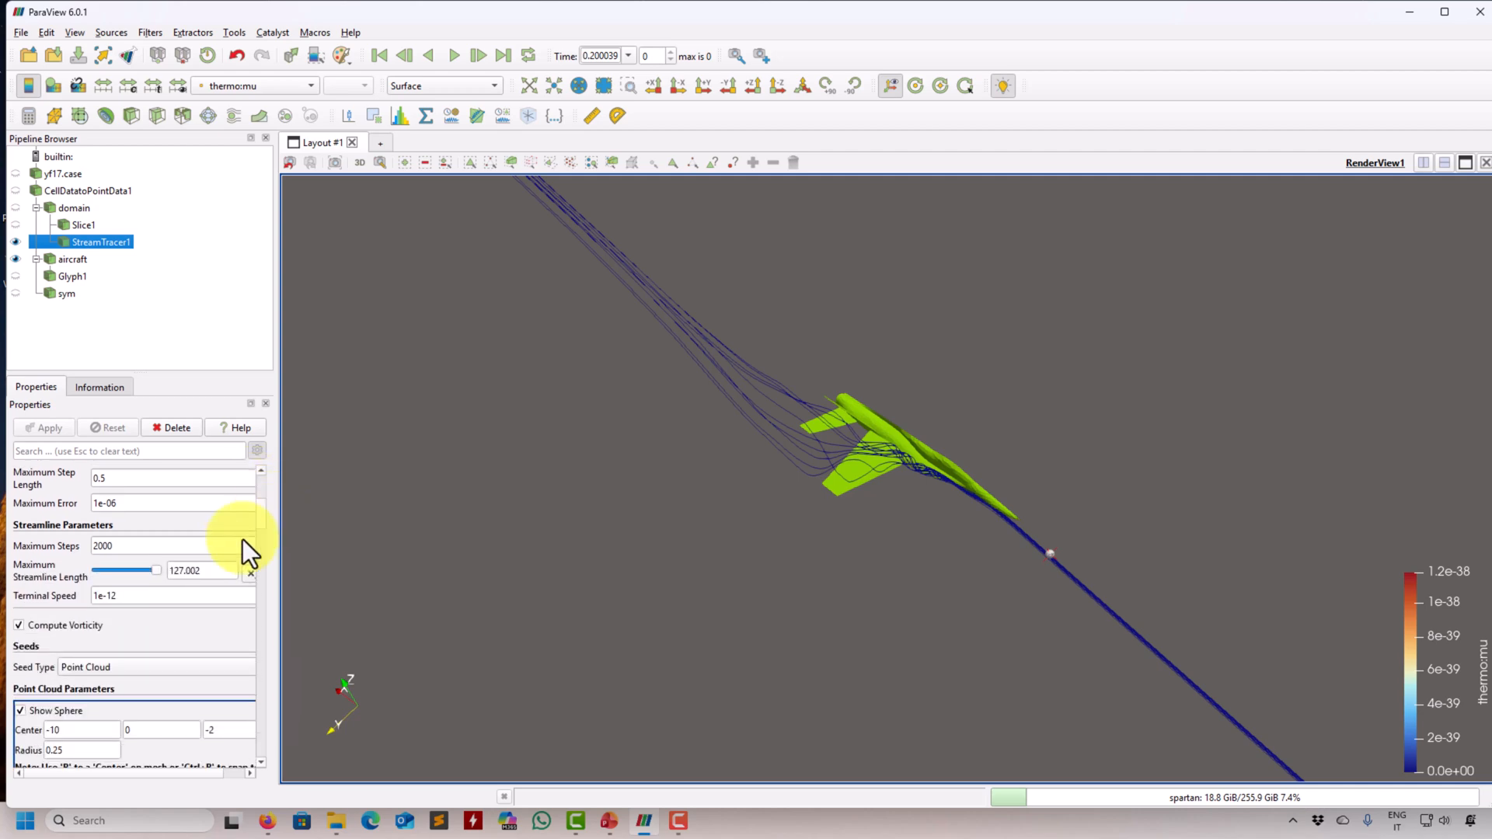
{"action": "left_click_drag", "start_coordinate": [156, 570], "coordinate": [100, 570]}
{"action": "left_click", "coordinate": [45, 427]}
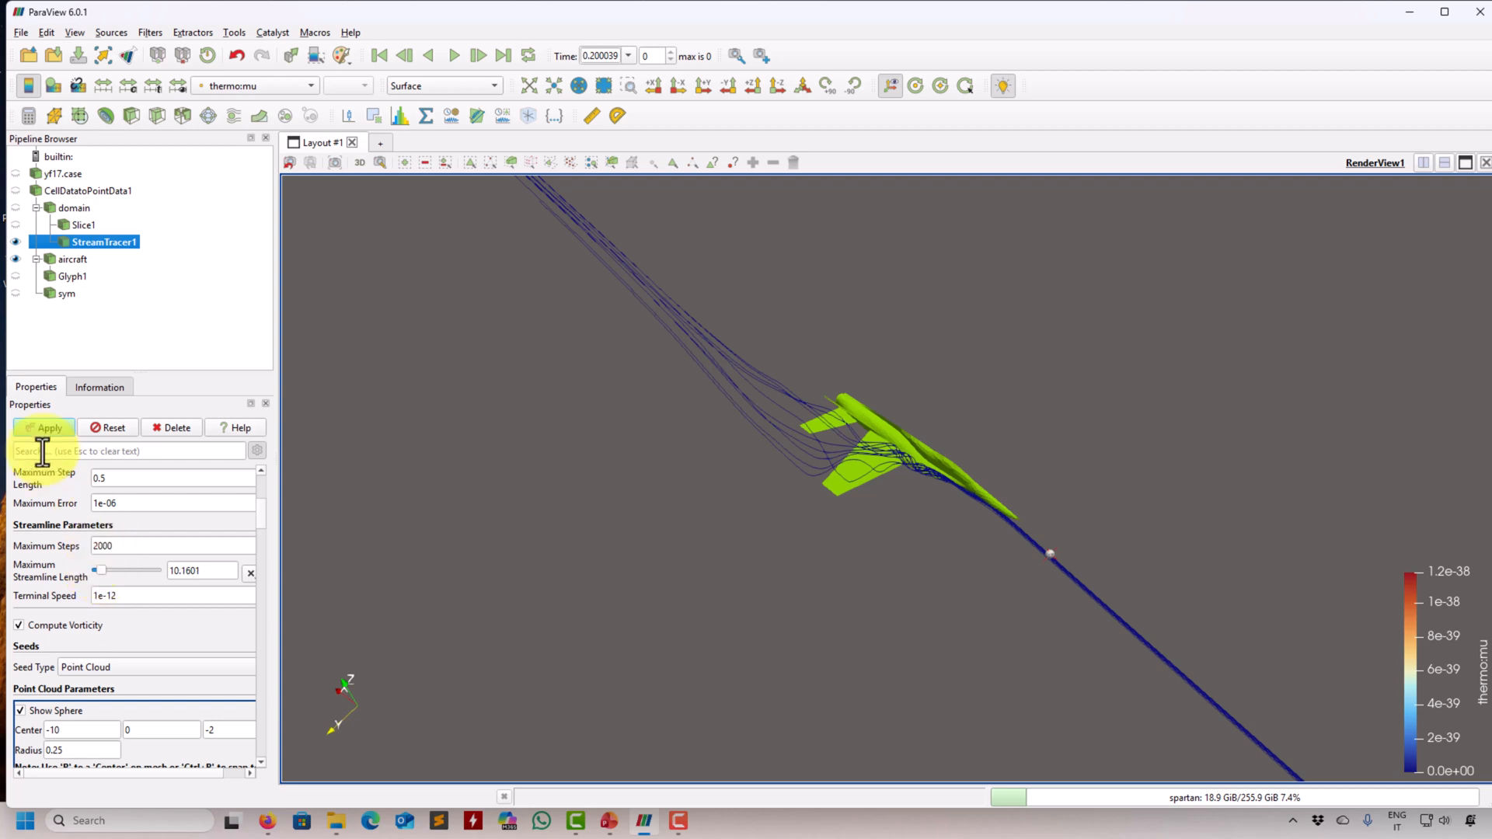
{"action": "left_click", "coordinate": [55, 426]}
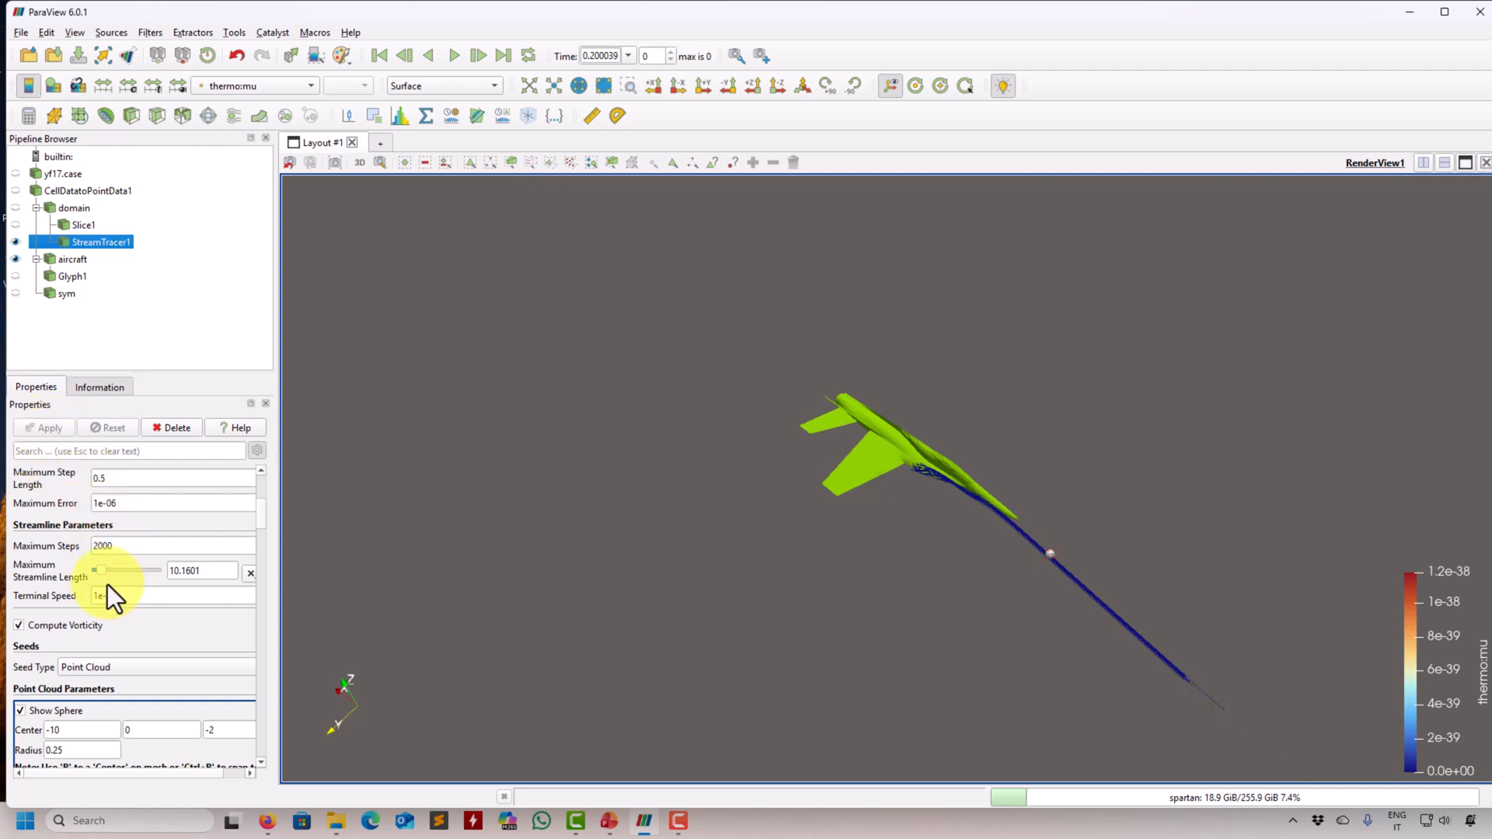
- Restore the maximum streamline length to 127.002 and apply it
{"action": "left_click_drag", "start_coordinate": [123, 577], "coordinate": [207, 578]}
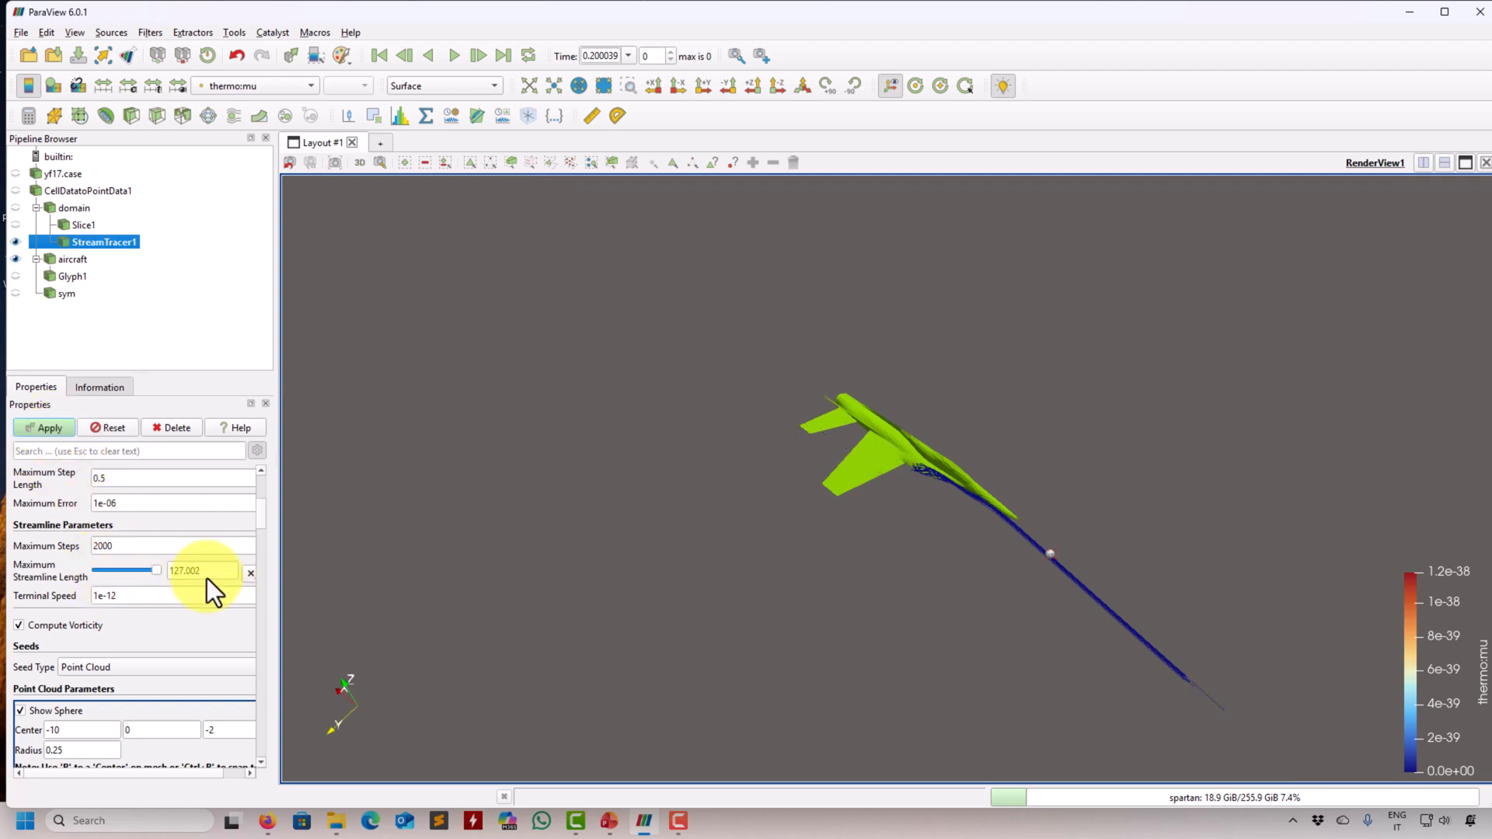
{"action": "left_click", "coordinate": [50, 433]}
- Change the streamlines' coloring to Solid Color
{"action": "left_click_drag", "start_coordinate": [328, 515], "coordinate": [379, 505]}
{"action": "left_click", "coordinate": [273, 76]}
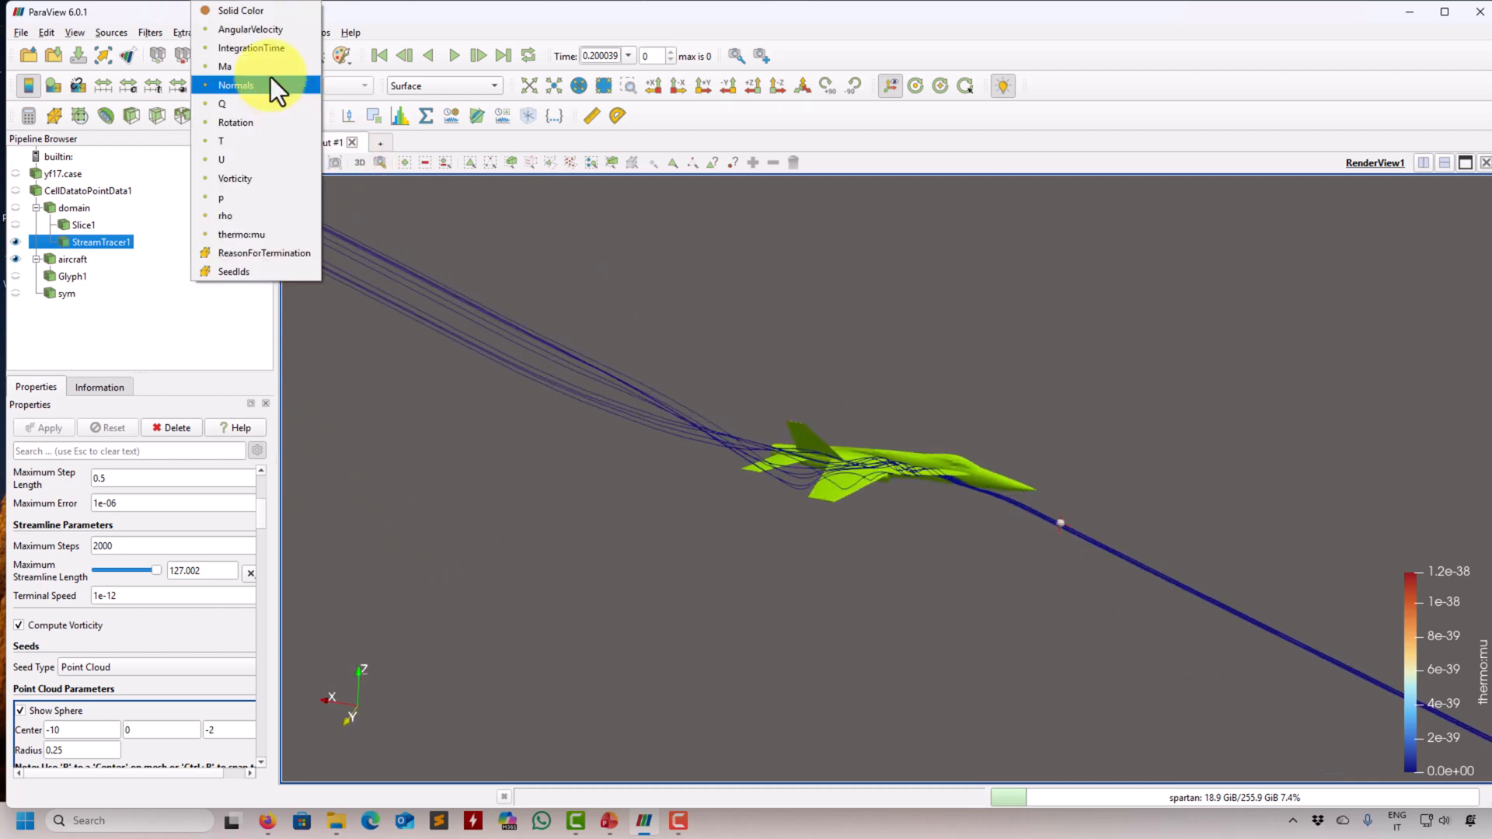
{"action": "left_click", "coordinate": [278, 16]}
- Add a Tube filter to the stream tracer and apply it
{"action": "left_click", "coordinate": [150, 32]}
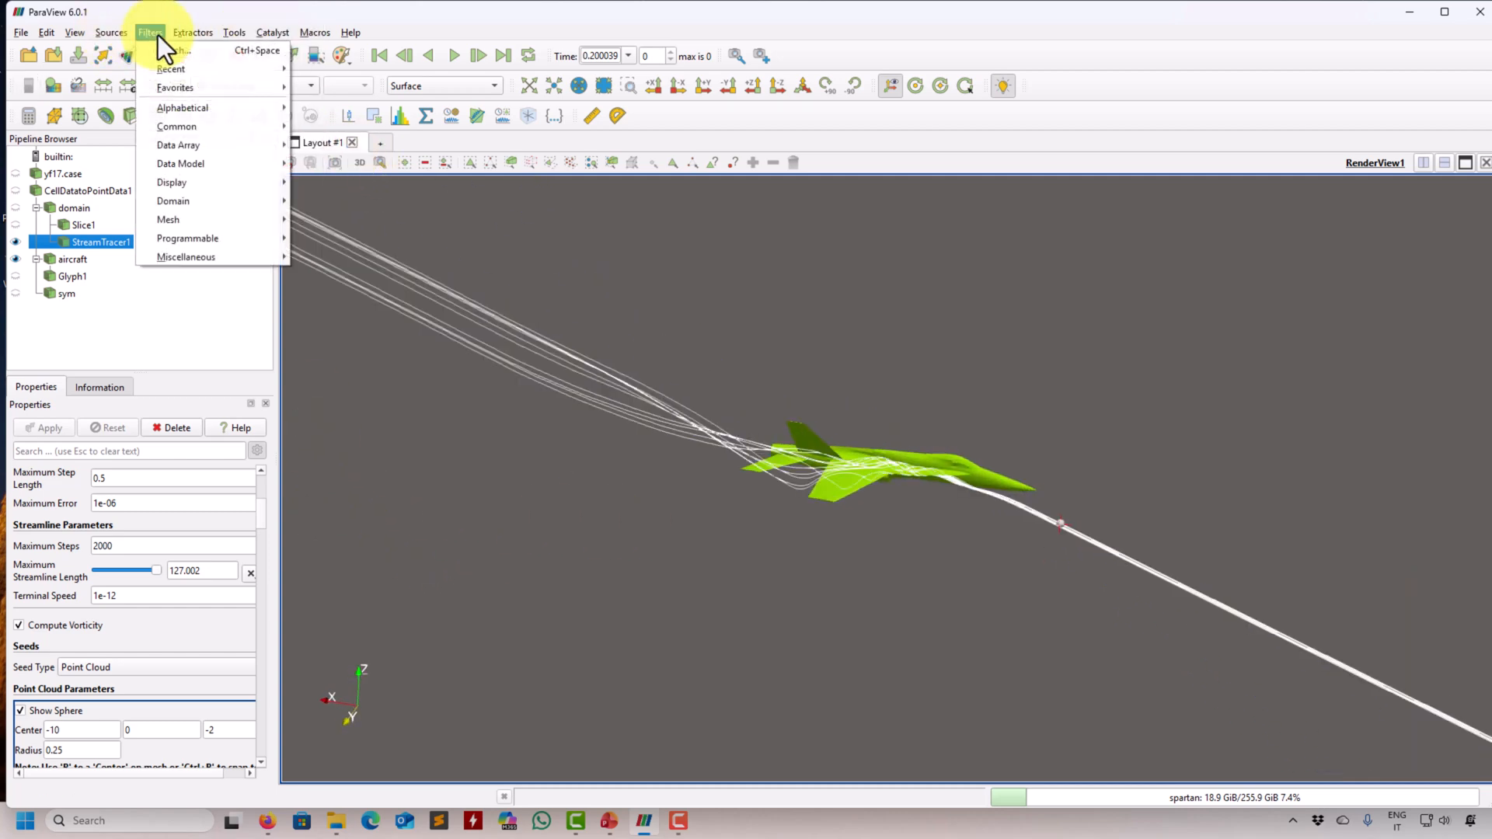
{"action": "left_click", "coordinate": [172, 49]}
{"action": "type", "text": "tube"}
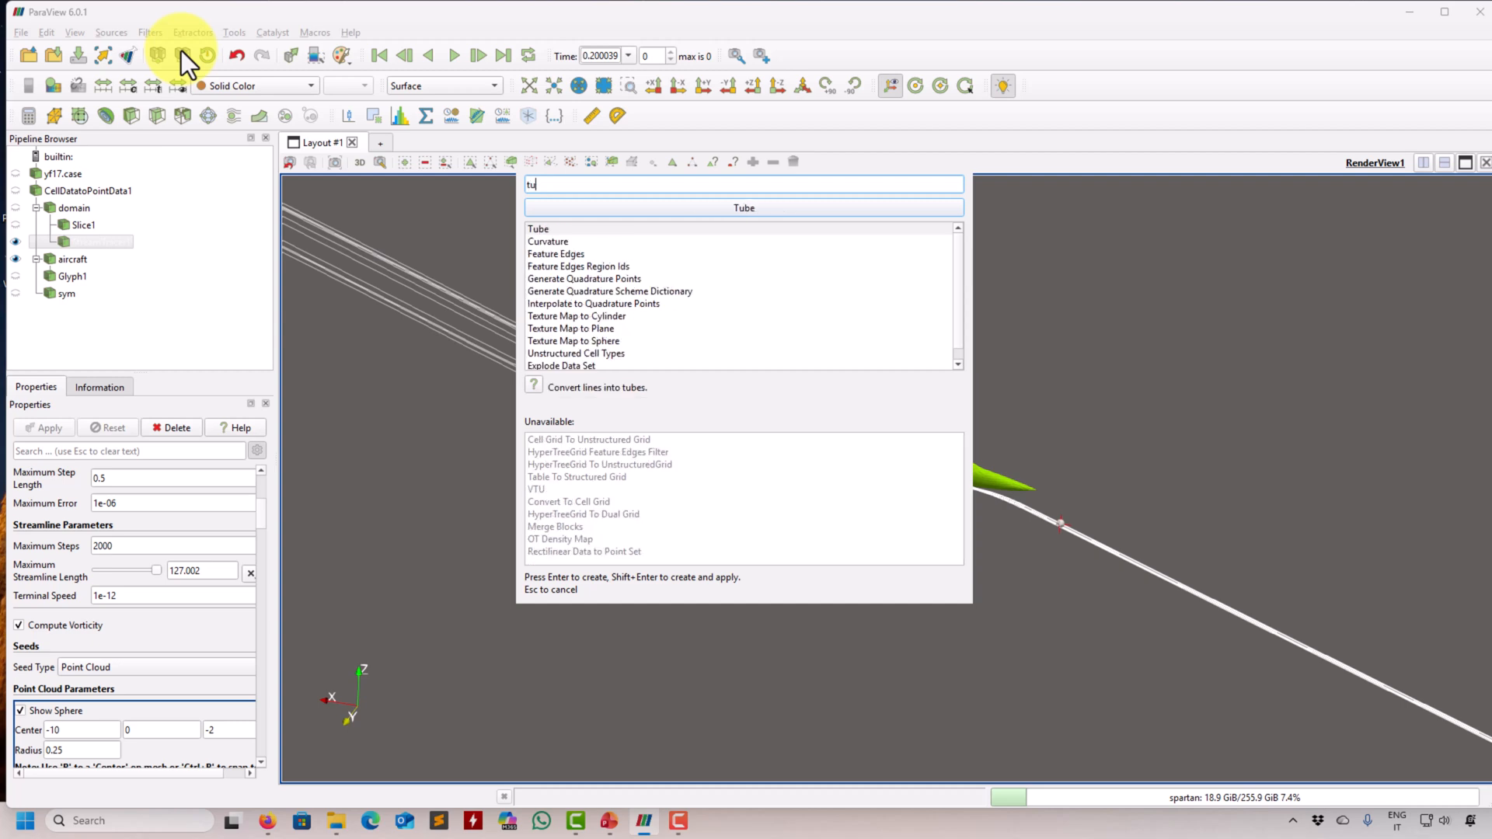
{"action": "key", "text": "Return"}
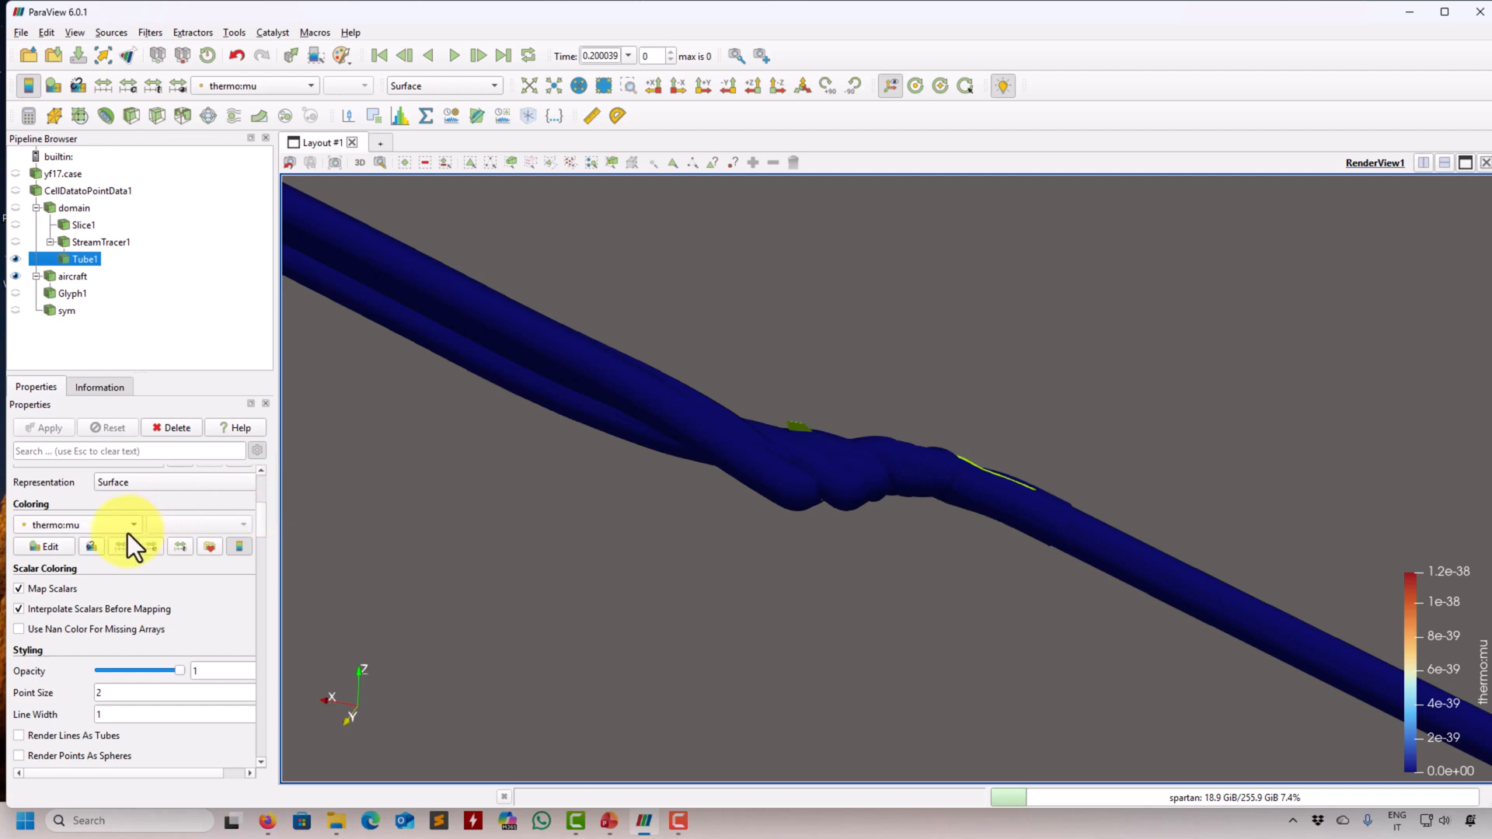
- Set the tube radius to 0.1 and apply it
{"action": "left_click_drag", "start_coordinate": [259, 513], "coordinate": [272, 485]}
{"action": "double_click", "coordinate": [190, 585]}
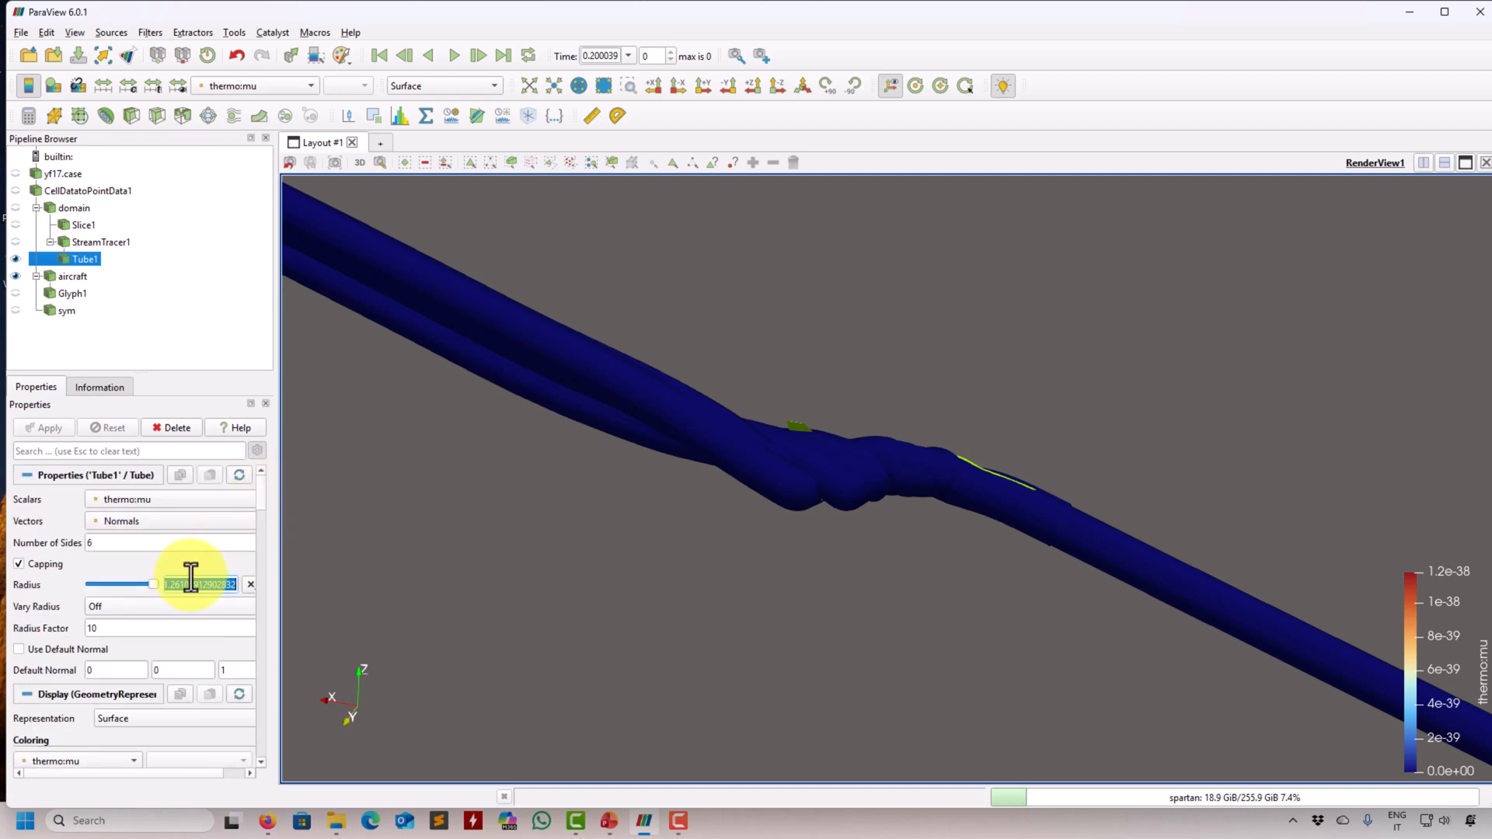
{"action": "type", "text": "0.1"}
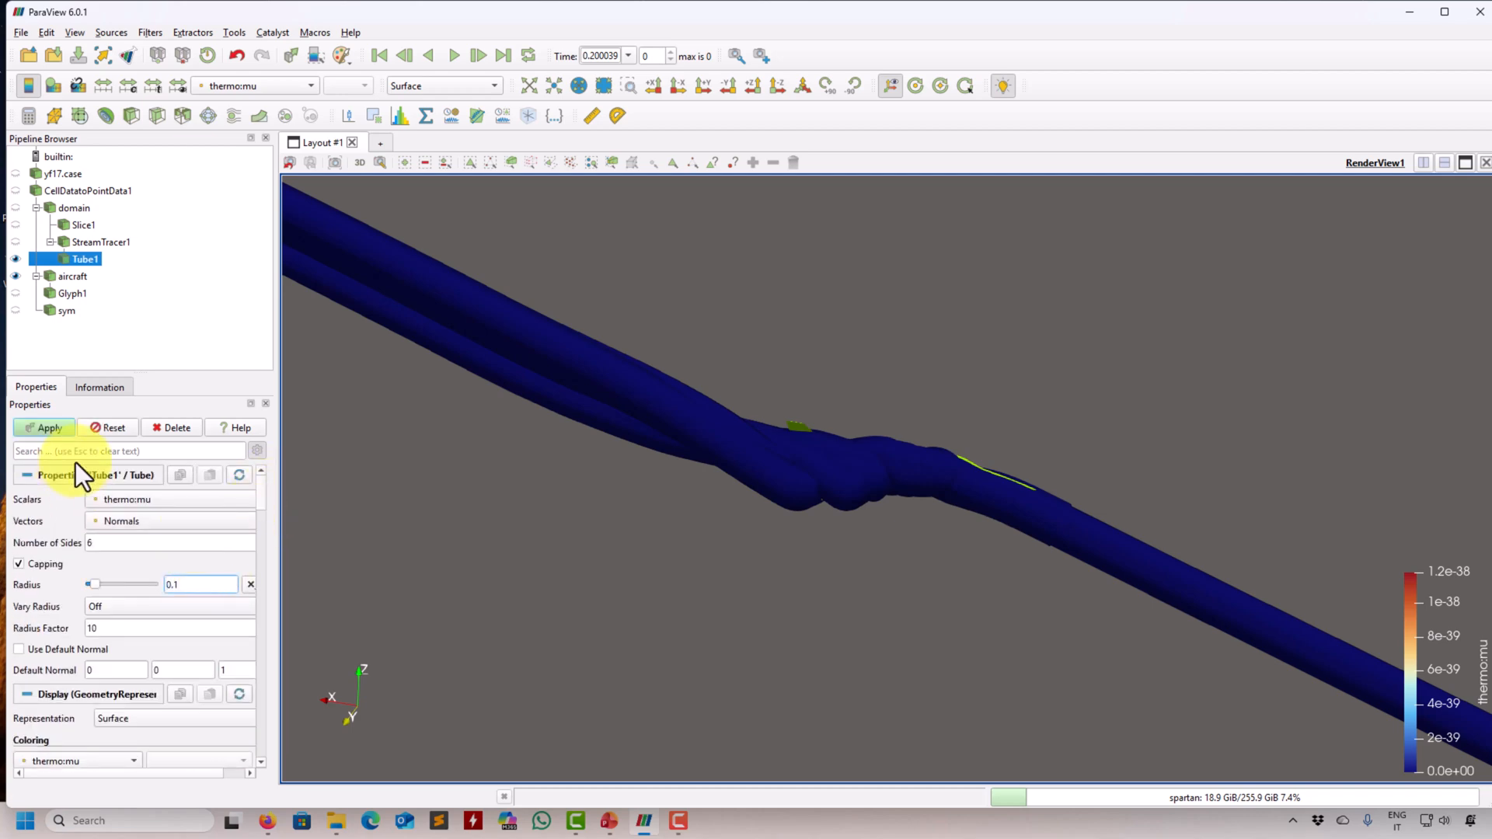
{"action": "left_click", "coordinate": [56, 427]}
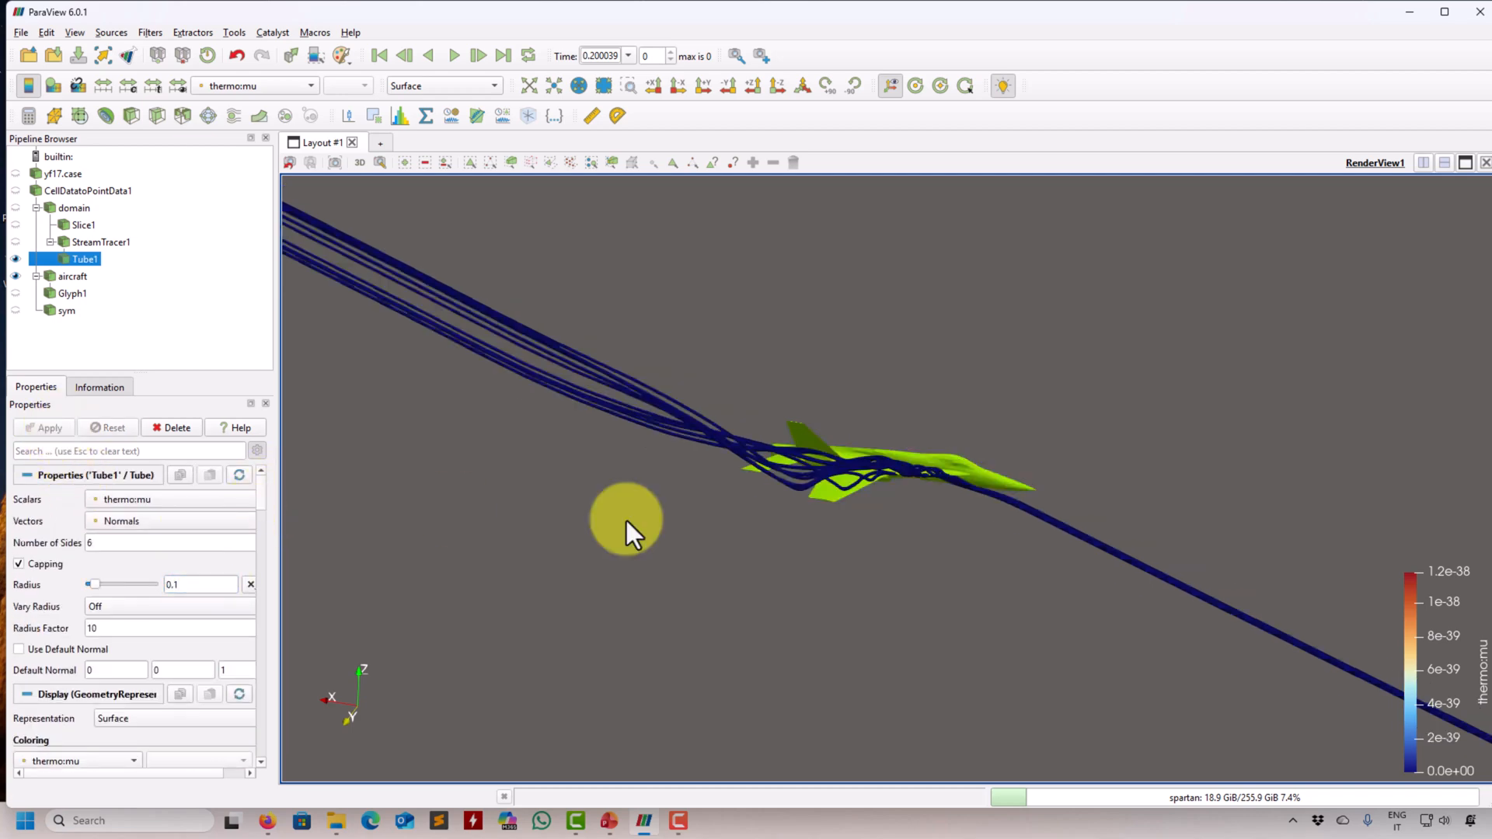
- Set the tube radius to 0.05 and apply the change
{"action": "double_click", "coordinate": [200, 583]}
{"action": "type", "text": "0.05"}
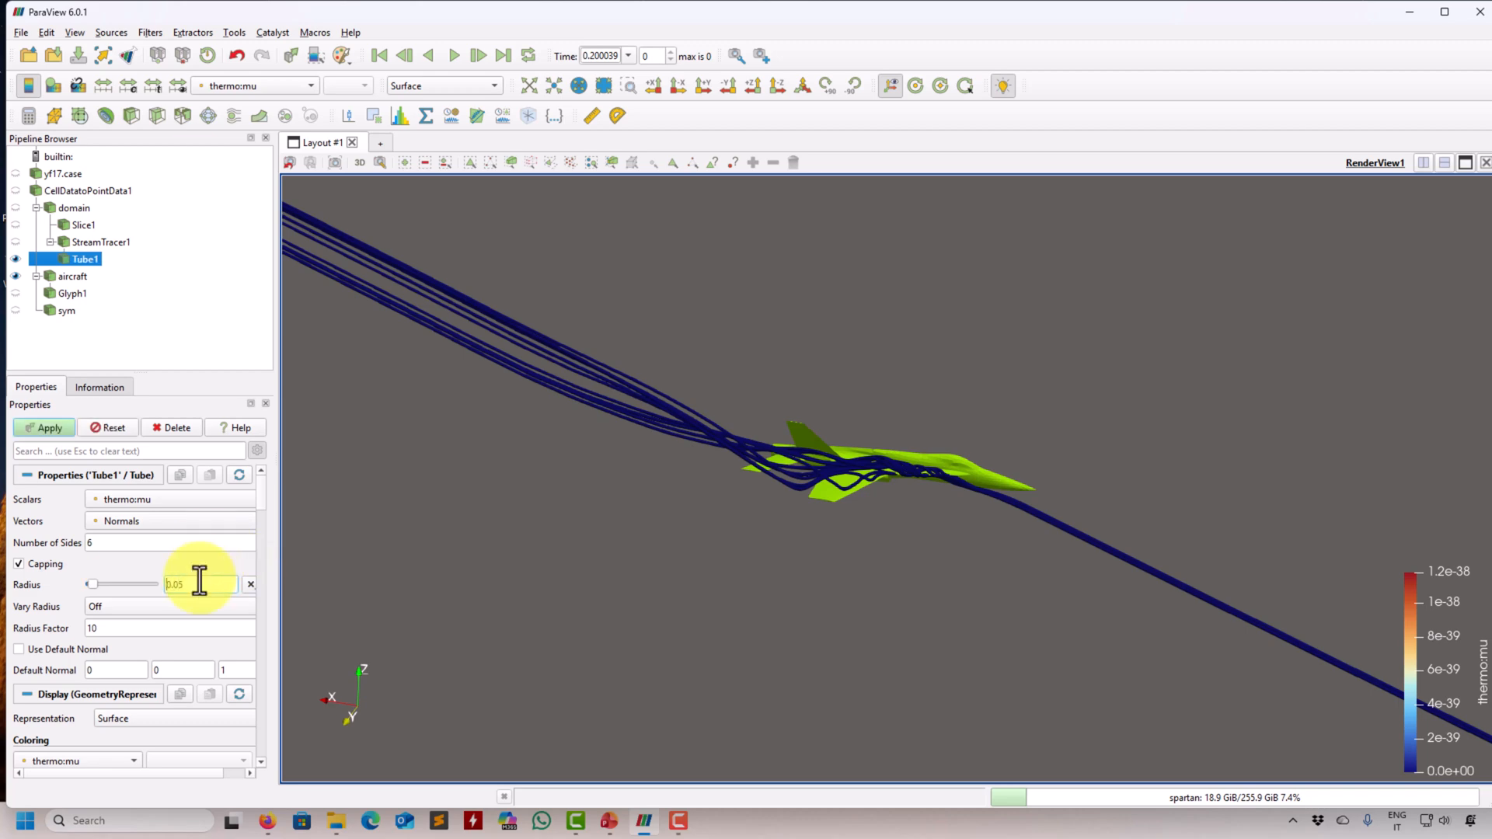
{"action": "left_click", "coordinate": [36, 428]}
- Color the tubes by Ma and inspect them up close along the wing and fuselage
{"action": "left_click", "coordinate": [270, 89]}
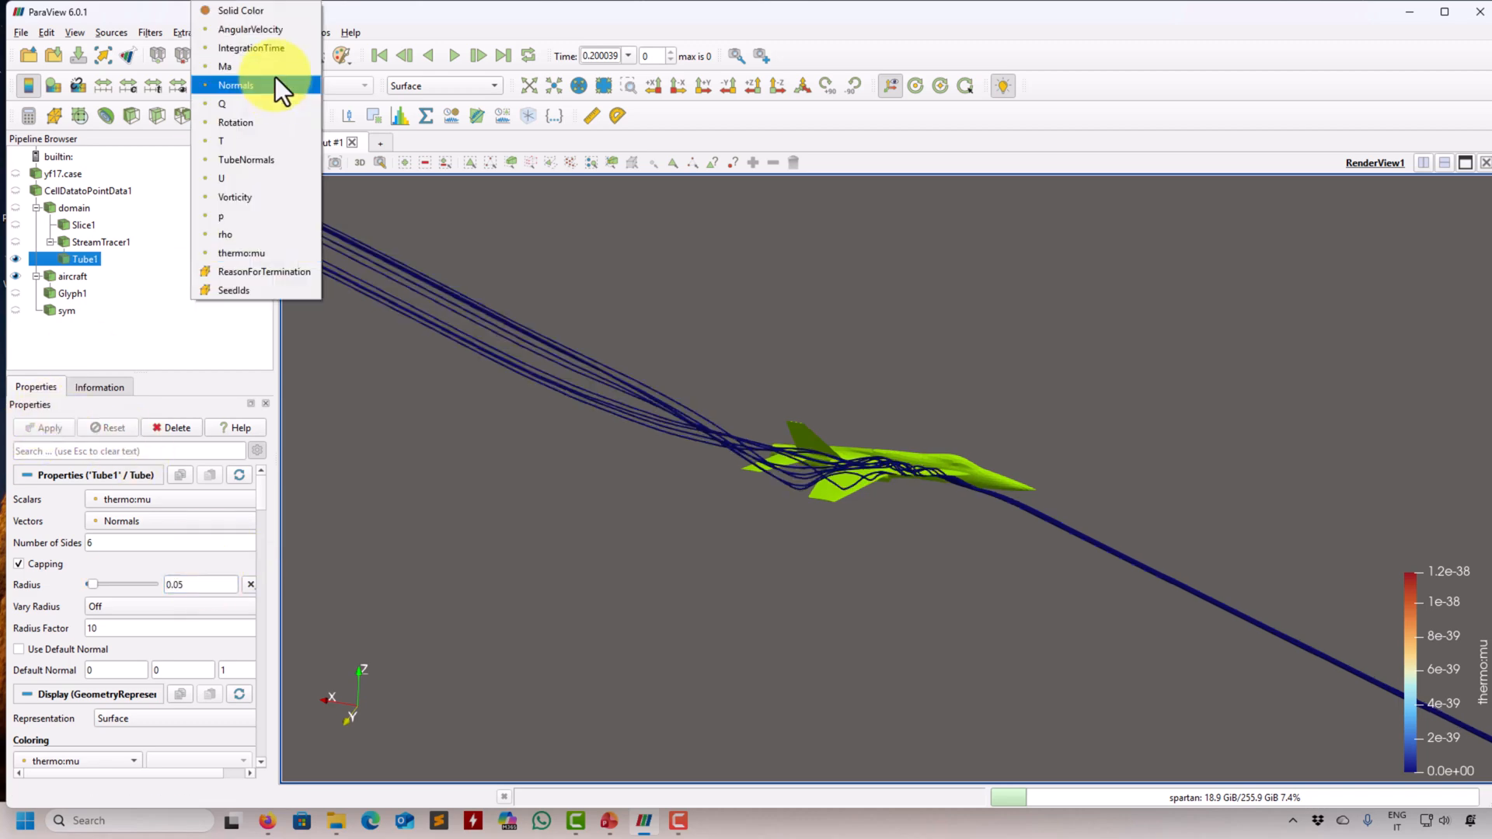
{"action": "left_click", "coordinate": [268, 67]}
{"action": "scroll", "coordinate": [764, 333], "scroll_direction": "up", "scroll_amount": 5}
{"action": "scroll", "coordinate": [757, 505], "scroll_direction": "down", "scroll_amount": 5}
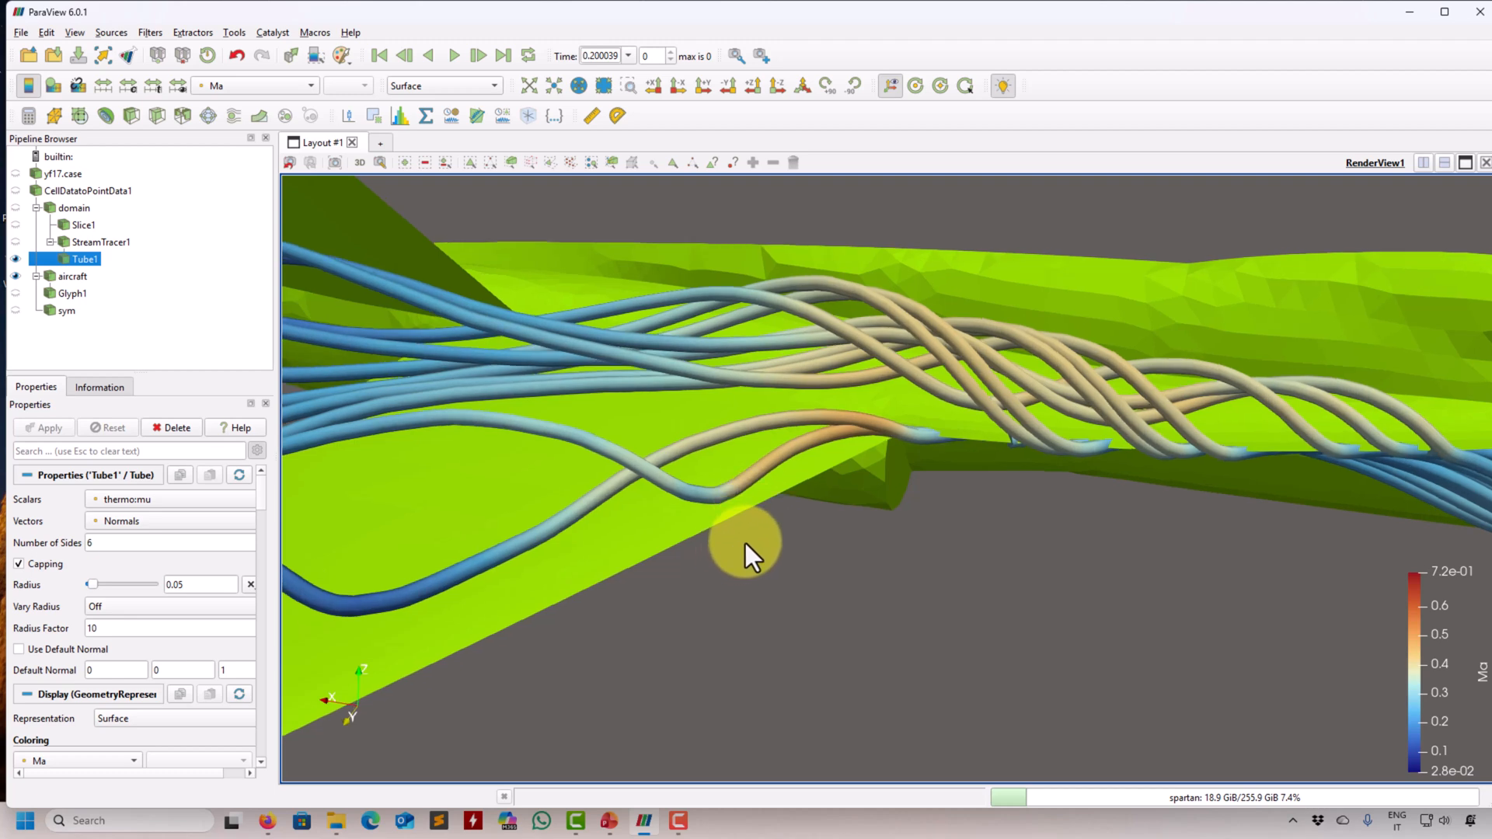
- Enable ray tracing with shadows using the OSPRay raycaster, and inspect the rendered tubes and aircraft
{"action": "left_click_drag", "start_coordinate": [258, 487], "coordinate": [264, 748]}
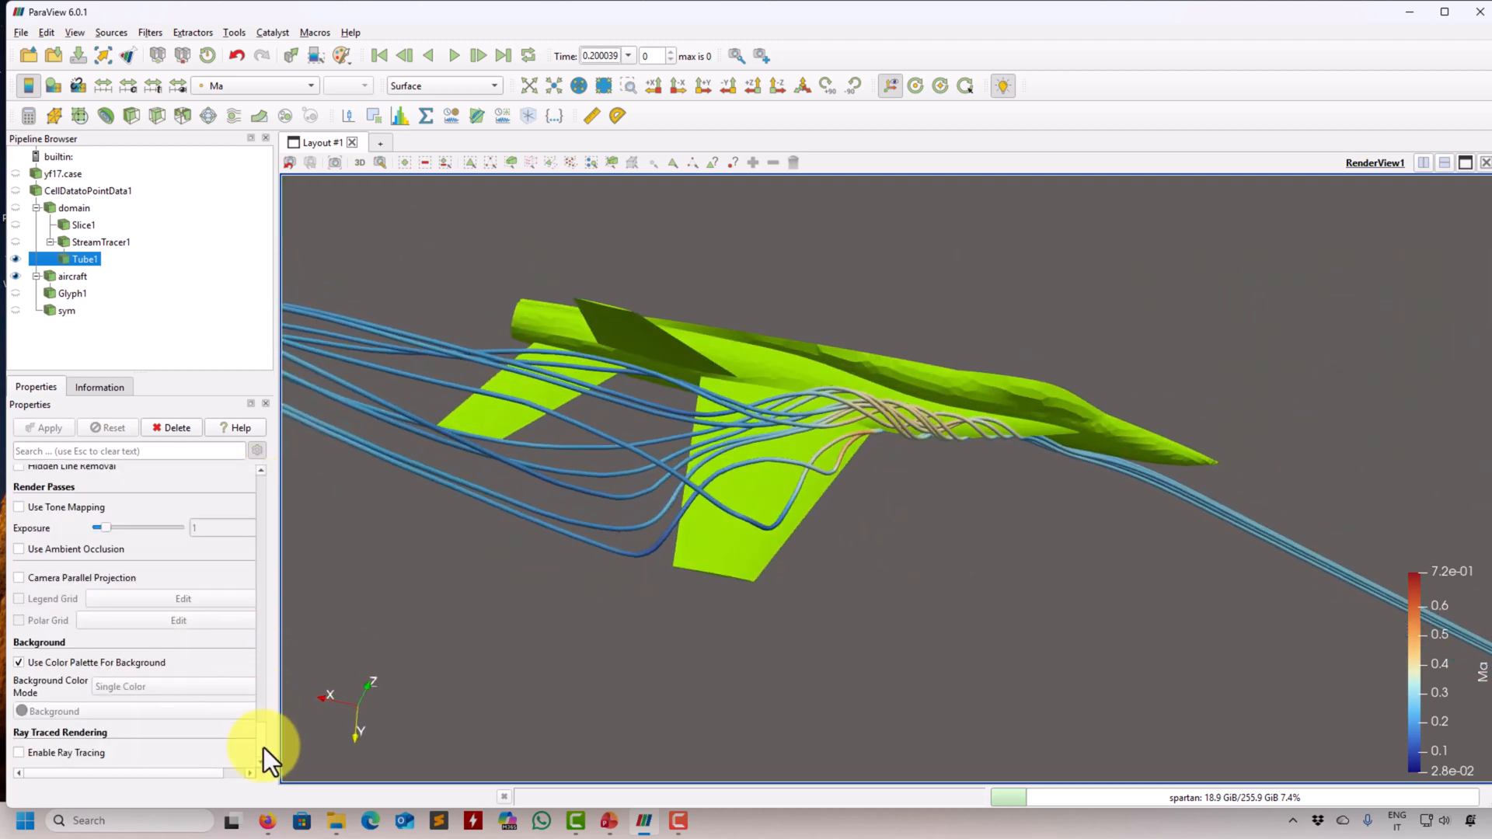
{"action": "left_click", "coordinate": [59, 757]}
{"action": "left_click_drag", "start_coordinate": [259, 698], "coordinate": [261, 742]}
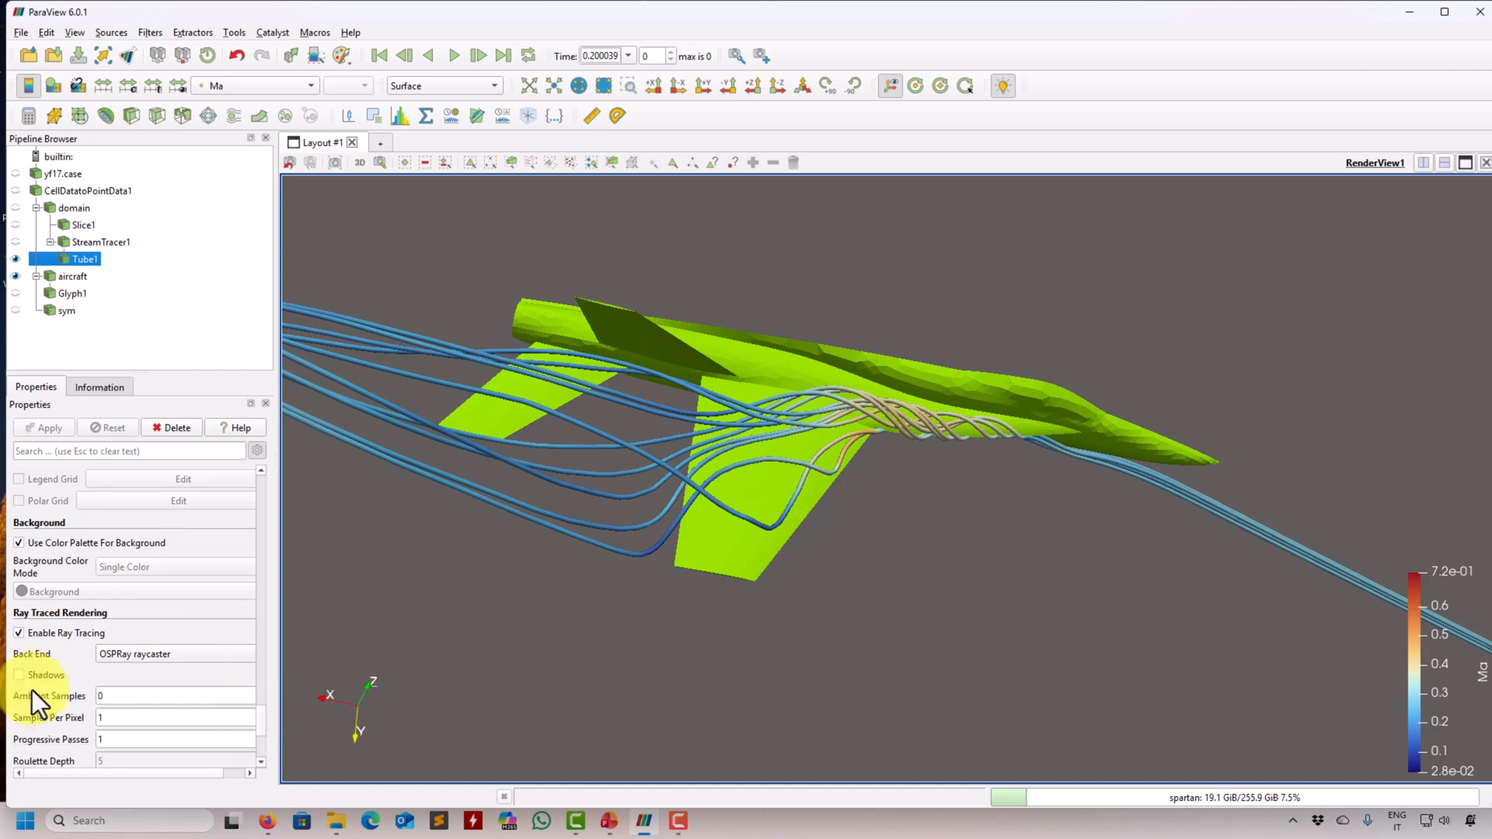
{"action": "left_click", "coordinate": [19, 674]}
{"action": "left_click_drag", "start_coordinate": [622, 603], "coordinate": [668, 700]}
- Disable ray tracing and inspect the tubes around the aircraft from several angles
{"action": "left_click", "coordinate": [44, 632]}
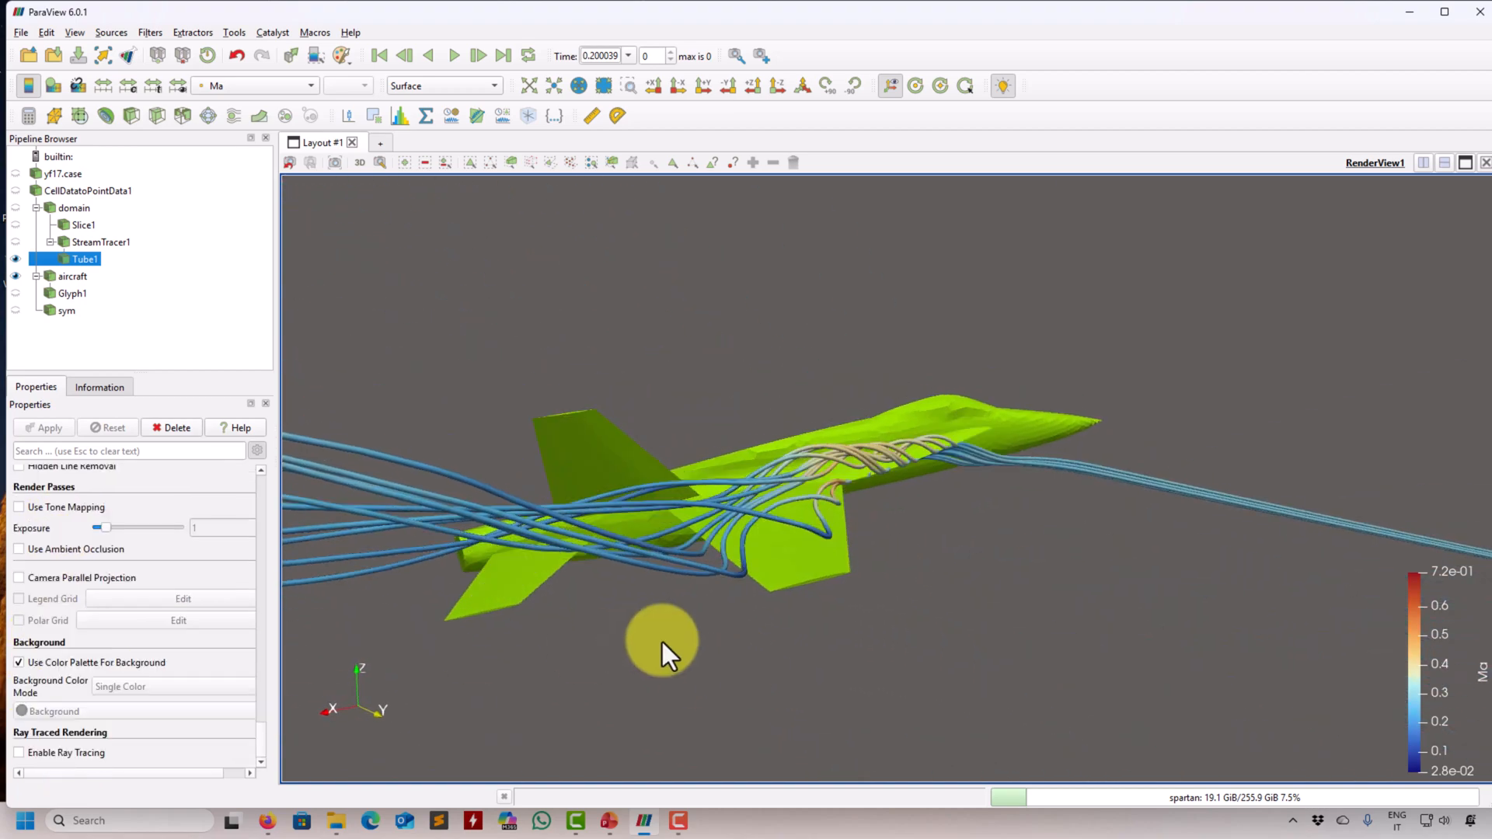
{"action": "left_click_drag", "start_coordinate": [663, 646], "coordinate": [544, 673]}
{"action": "right_click_drag", "start_coordinate": [893, 736], "coordinate": [1004, 498]}
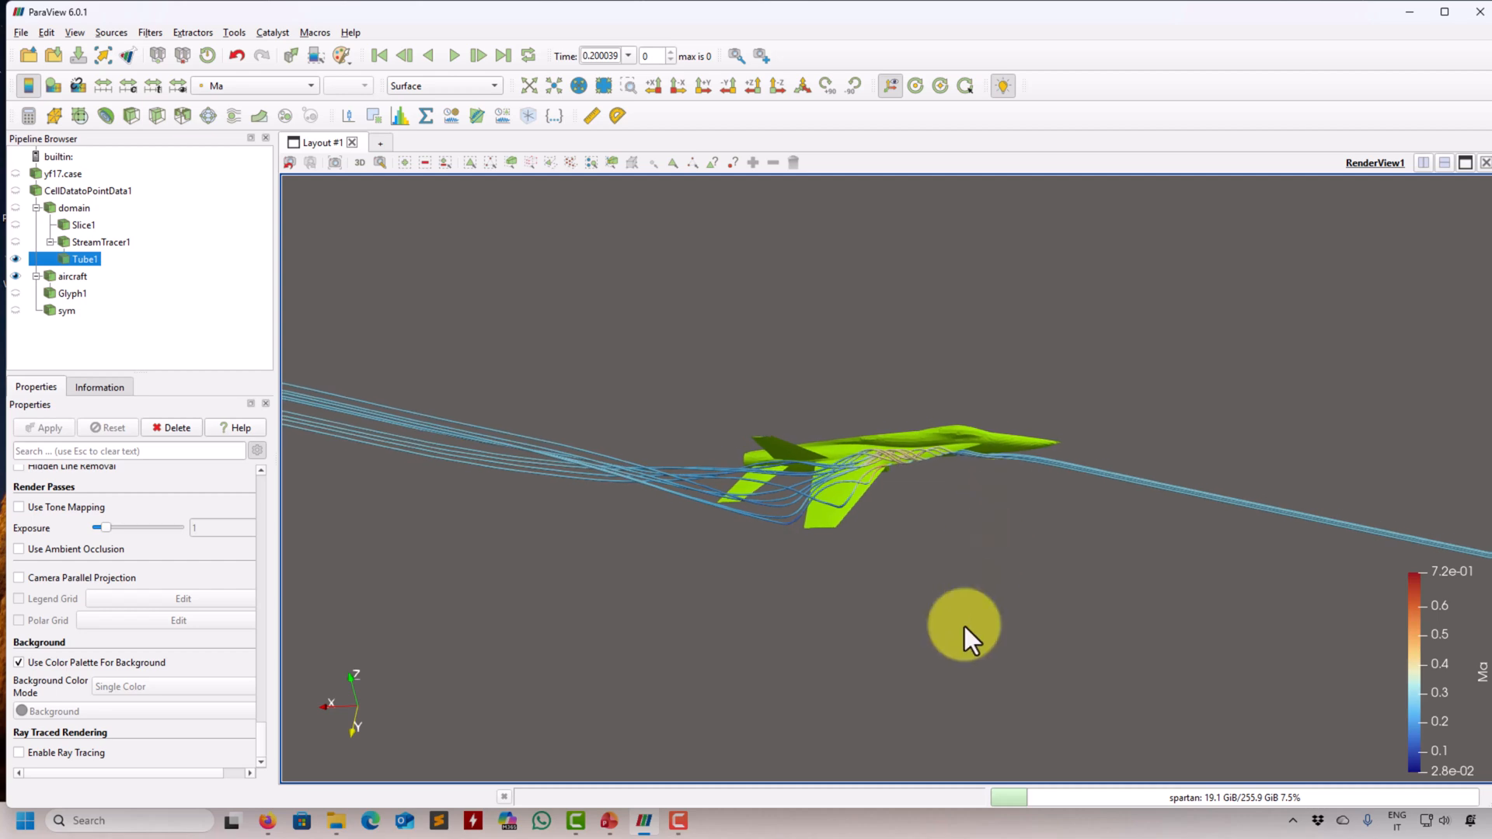
{"action": "right_click_drag", "start_coordinate": [964, 627], "coordinate": [1049, 438]}
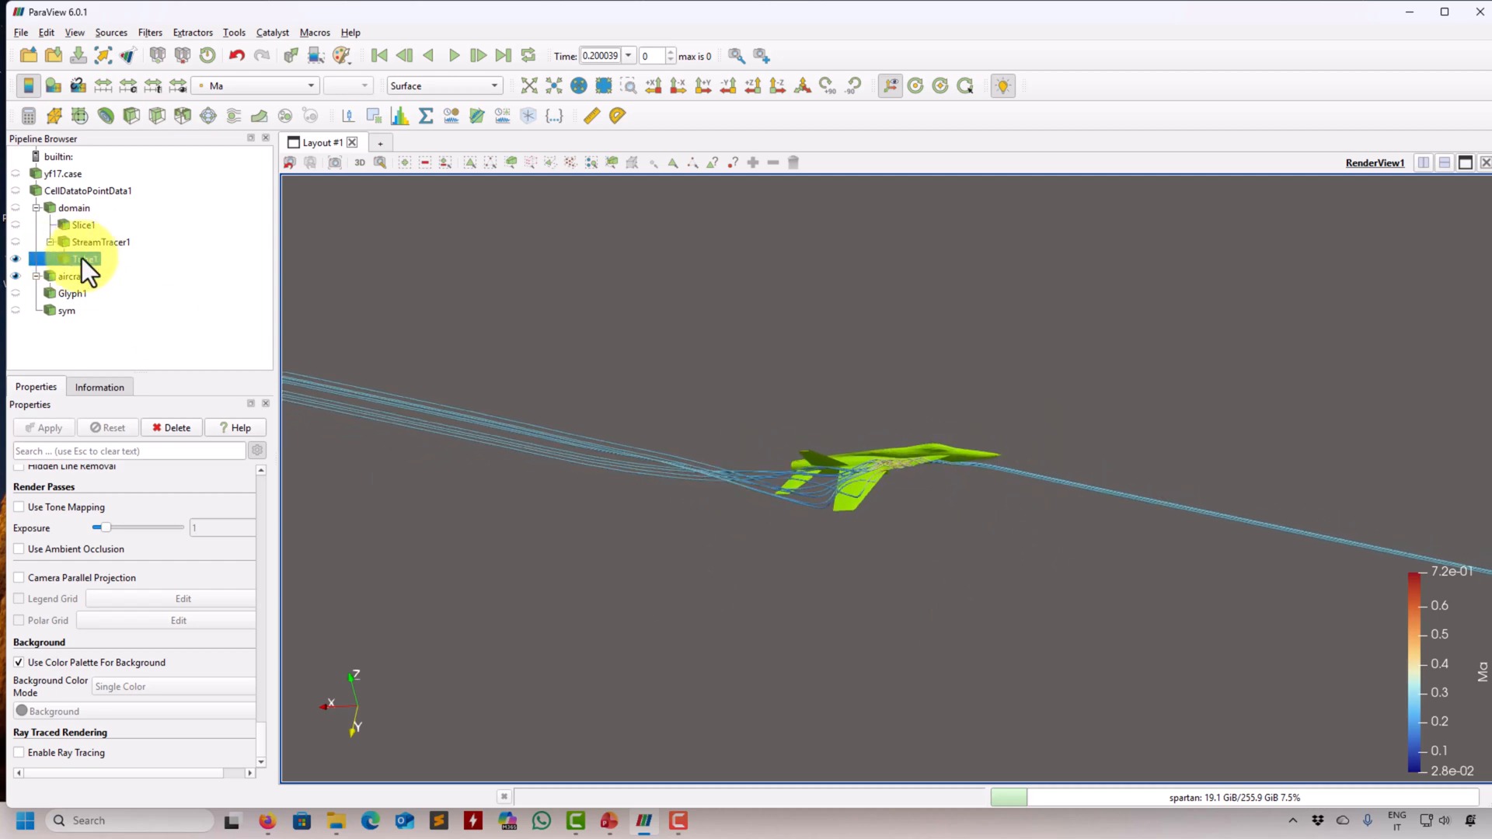
- Add a second Stream Tracer to the domain and set its seed type to Point Cloud
{"action": "left_click", "coordinate": [73, 206]}
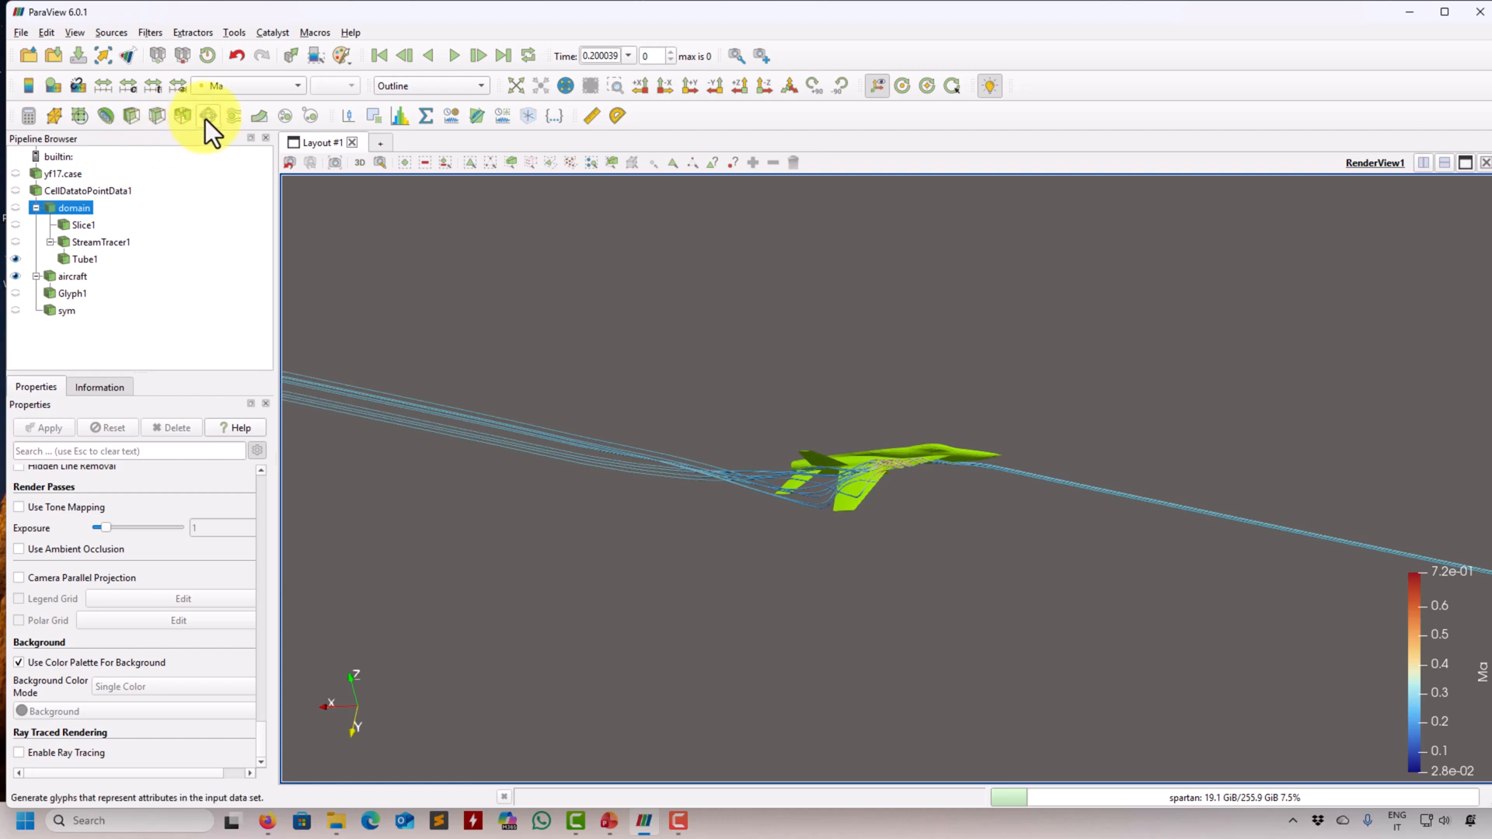
{"action": "left_click", "coordinate": [151, 33]}
{"action": "mouse_move", "coordinate": [183, 67]}
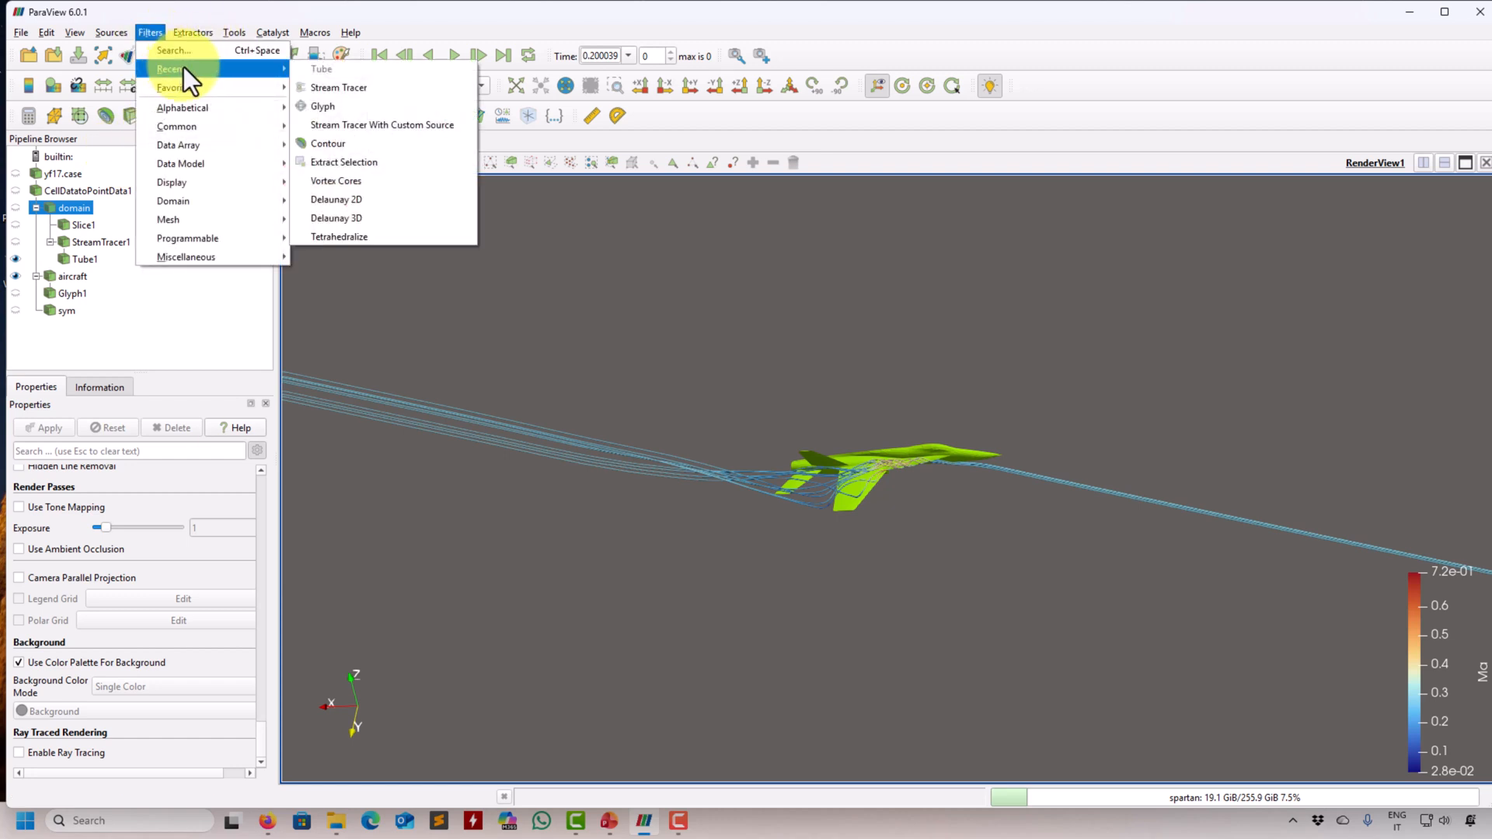
{"action": "left_click", "coordinate": [354, 85]}
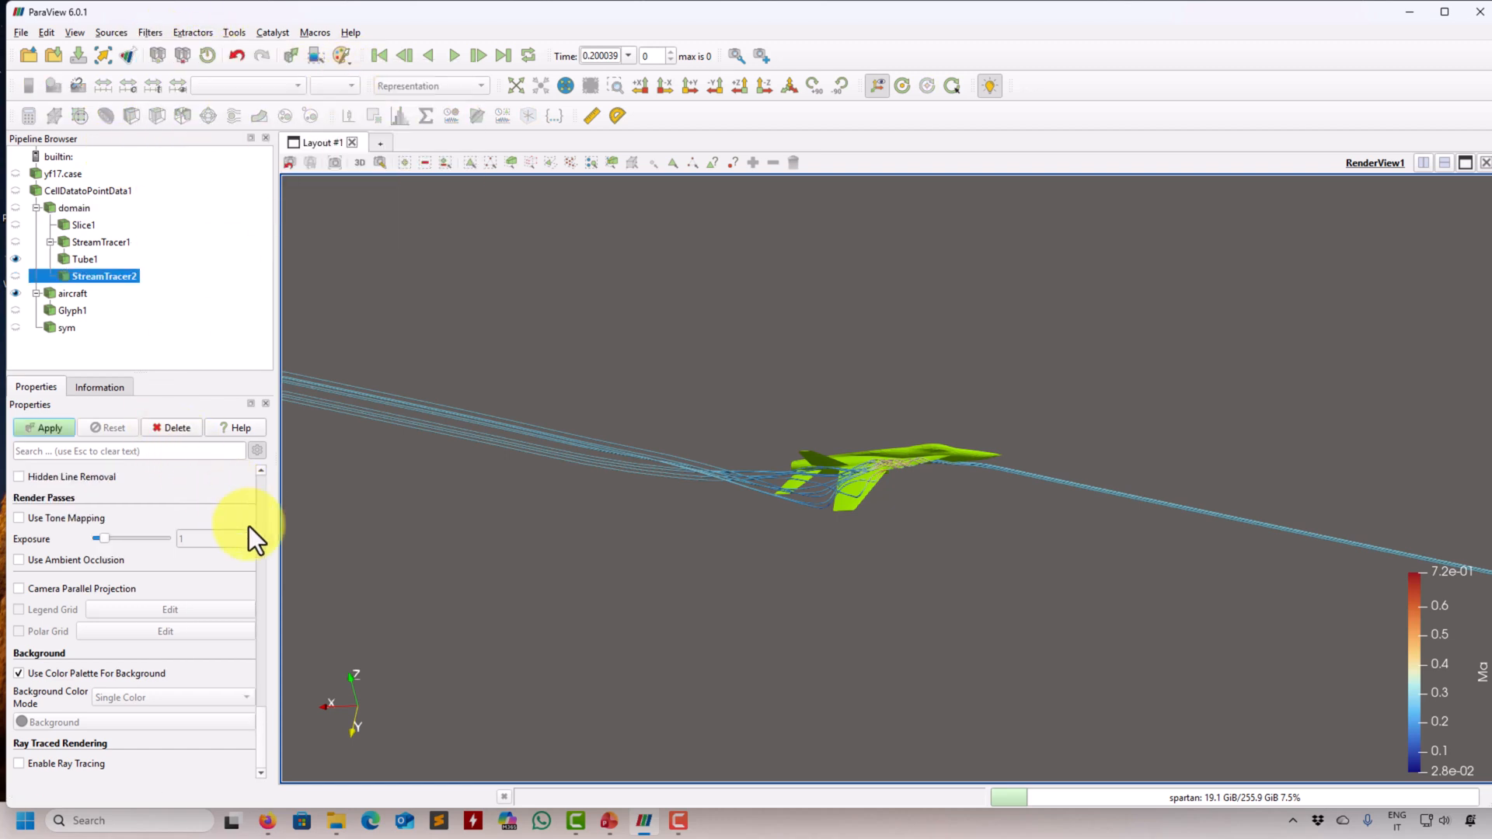
{"action": "left_click_drag", "start_coordinate": [258, 745], "coordinate": [260, 577]}
{"action": "left_click", "coordinate": [235, 561]}
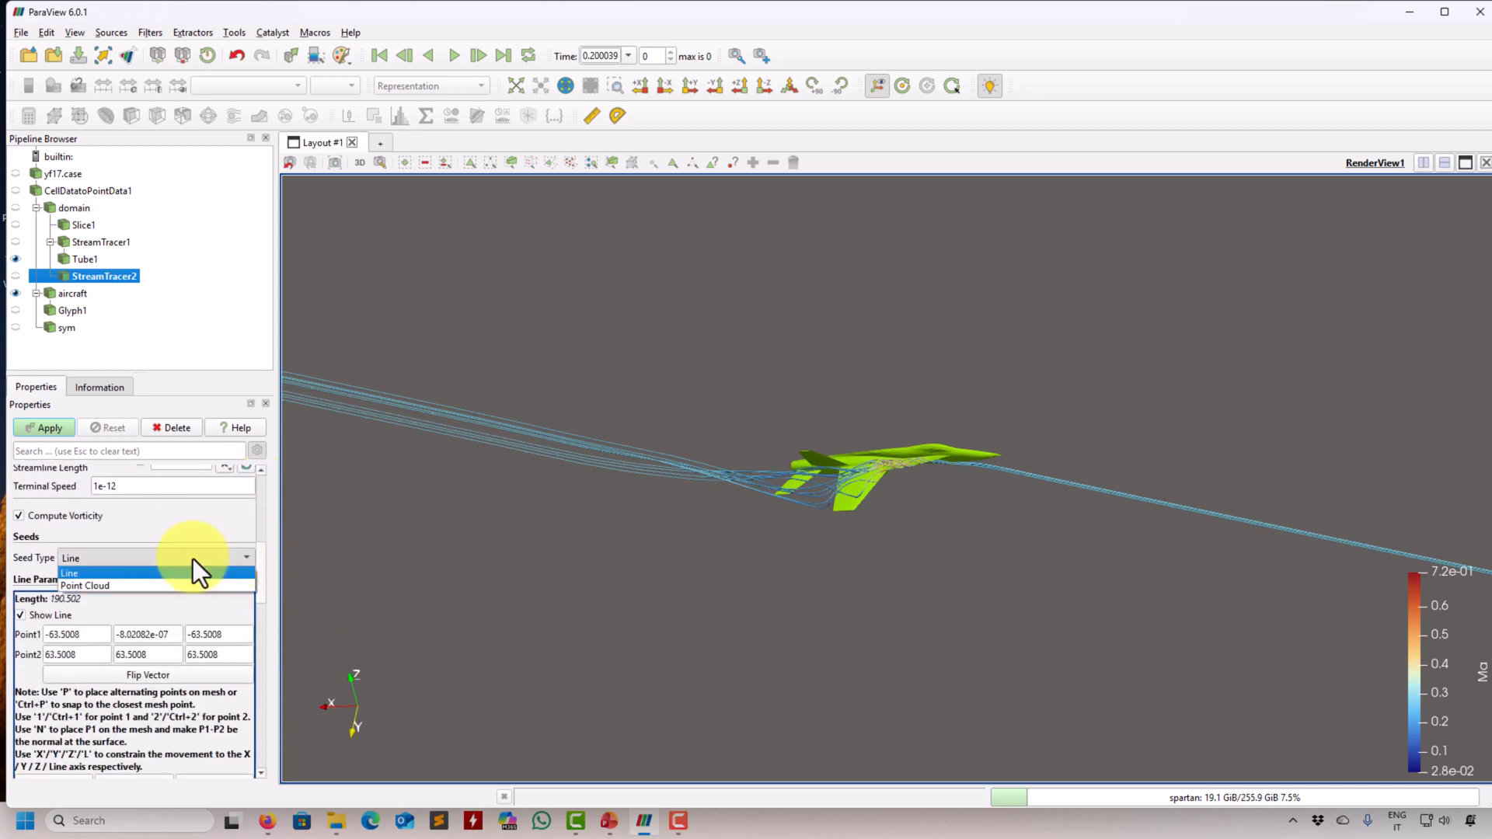
{"action": "left_click", "coordinate": [102, 584]}
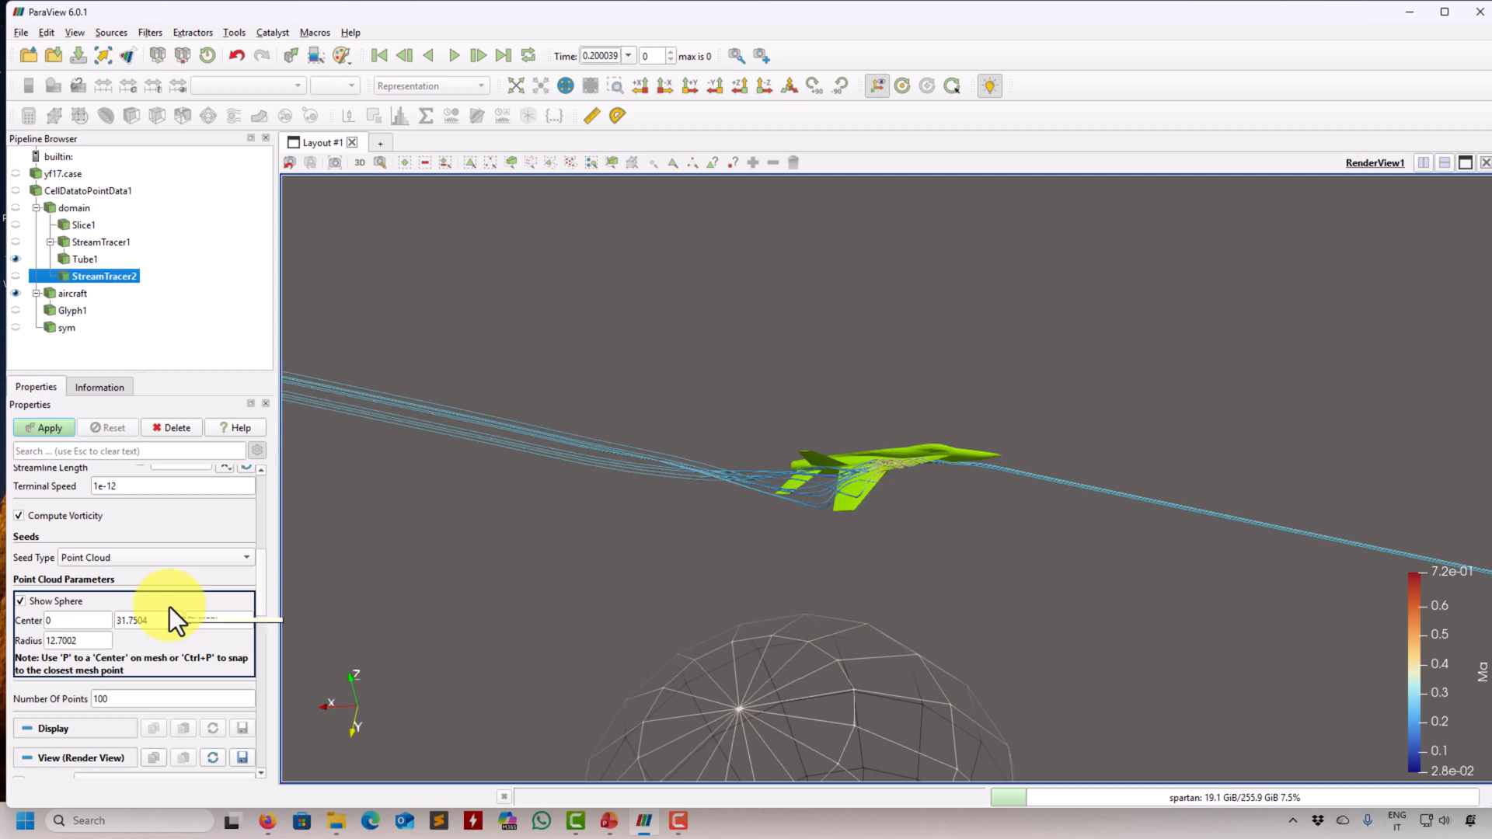
- Center the seed sphere at -10, 5, -4 with a radius of 0.5 and generate the streamlines
{"action": "double_click", "coordinate": [91, 620]}
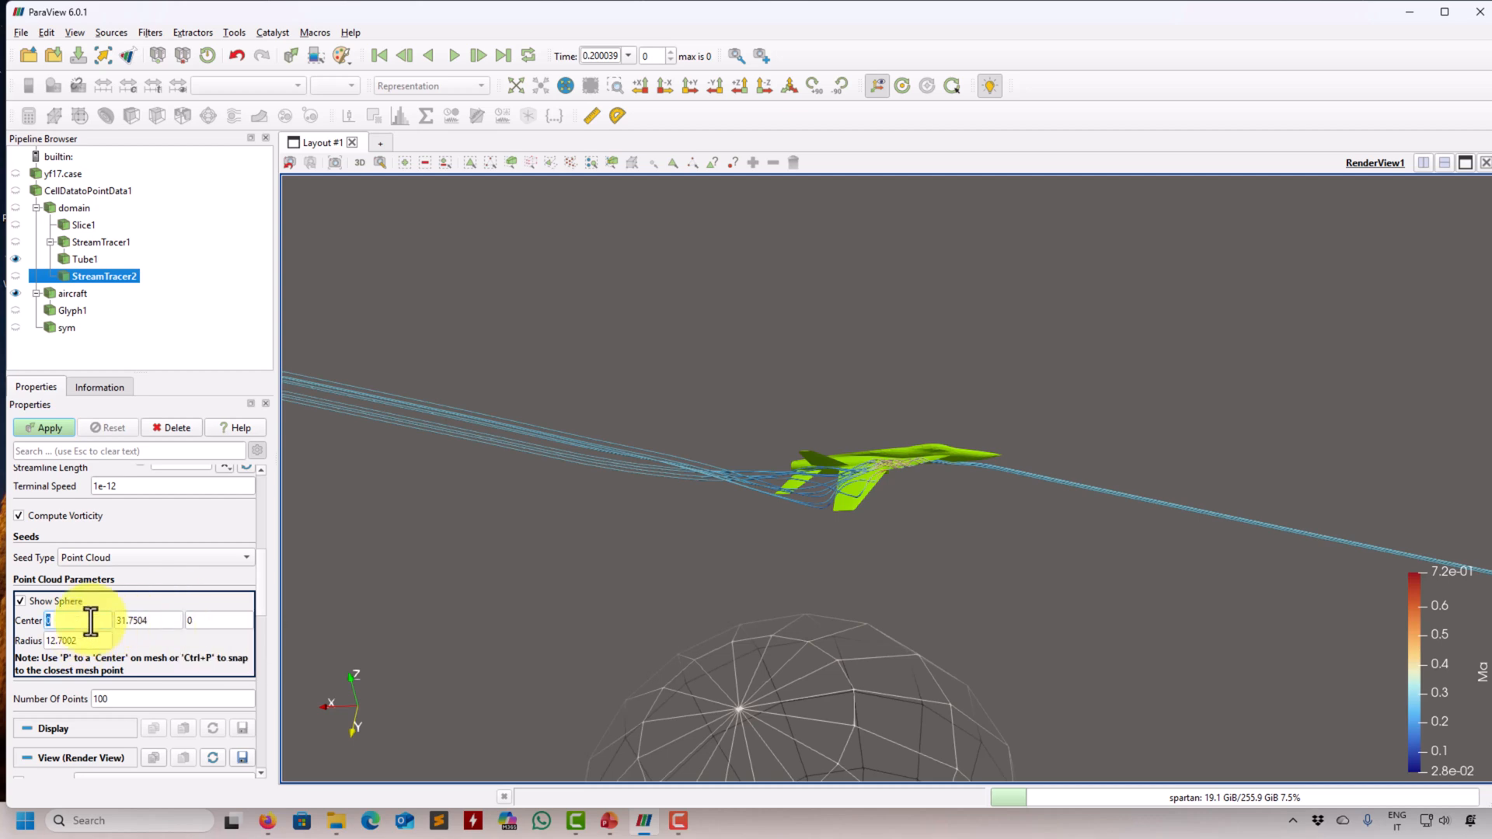
{"action": "type", "text": "-10"}
{"action": "double_click", "coordinate": [155, 623]}
{"action": "type", "text": "5"}
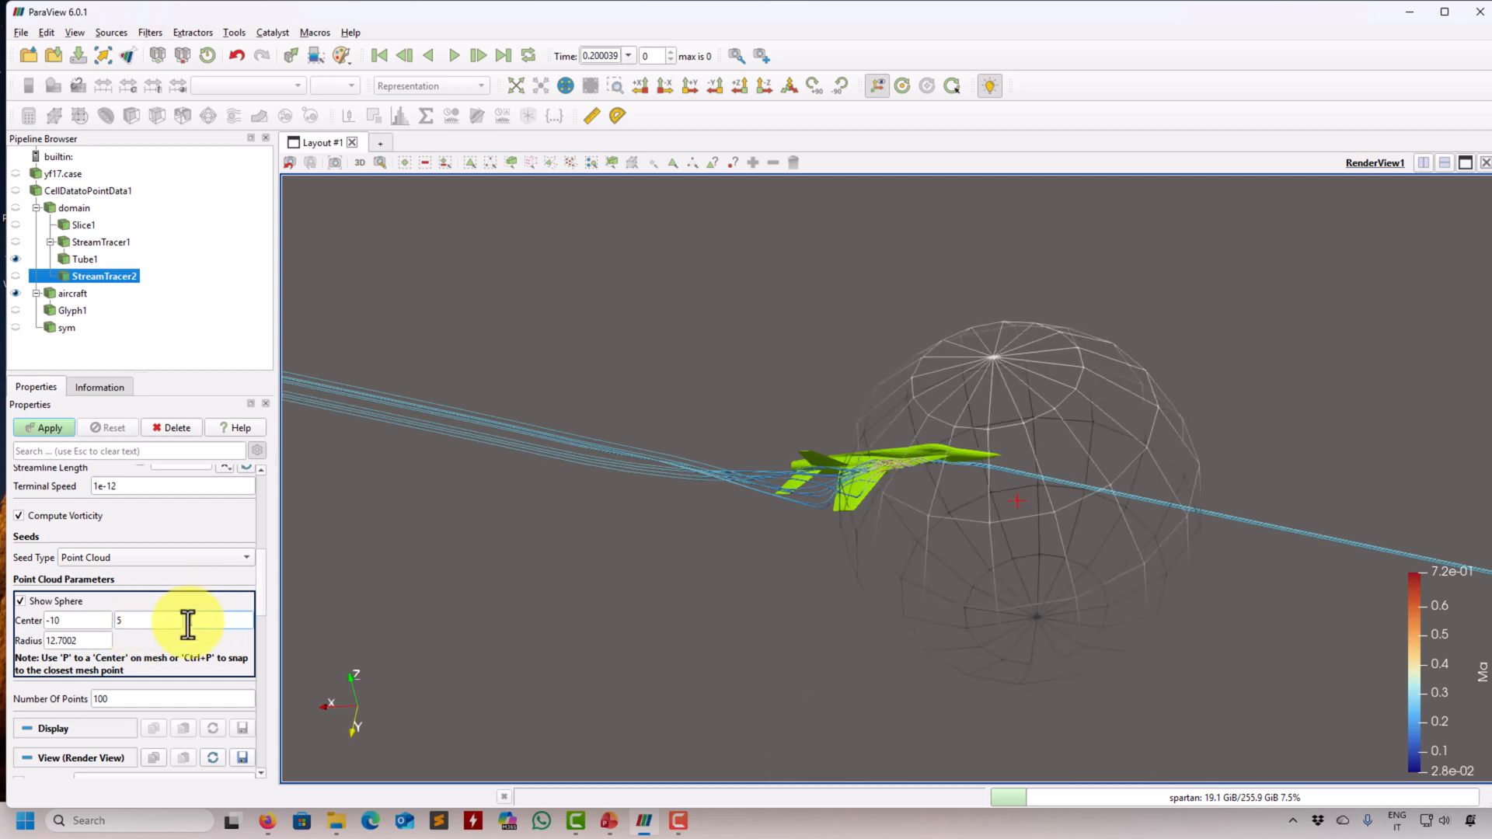
{"action": "type", "text": "-4"}
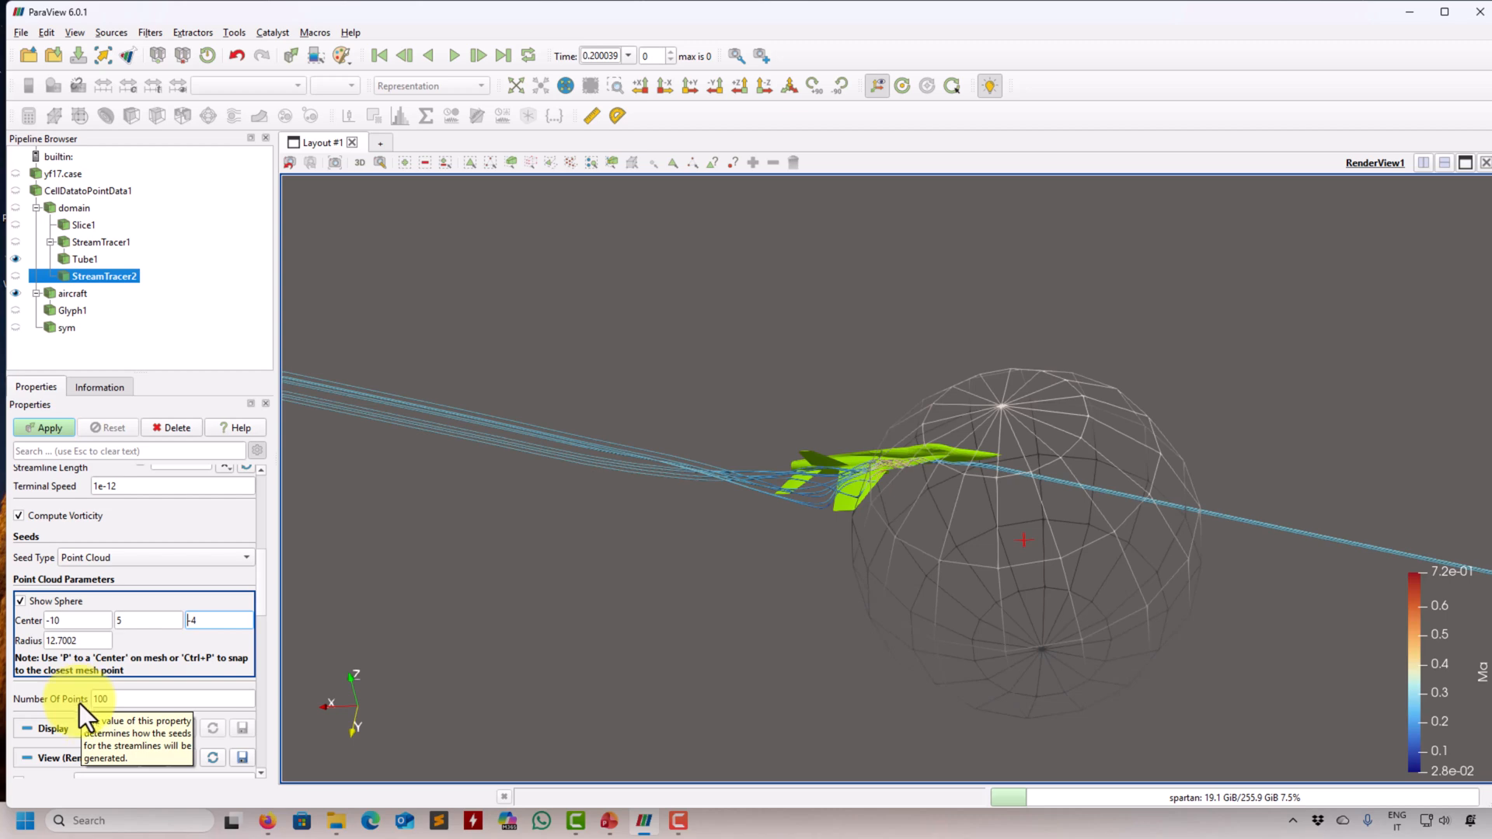
{"action": "double_click", "coordinate": [86, 641]}
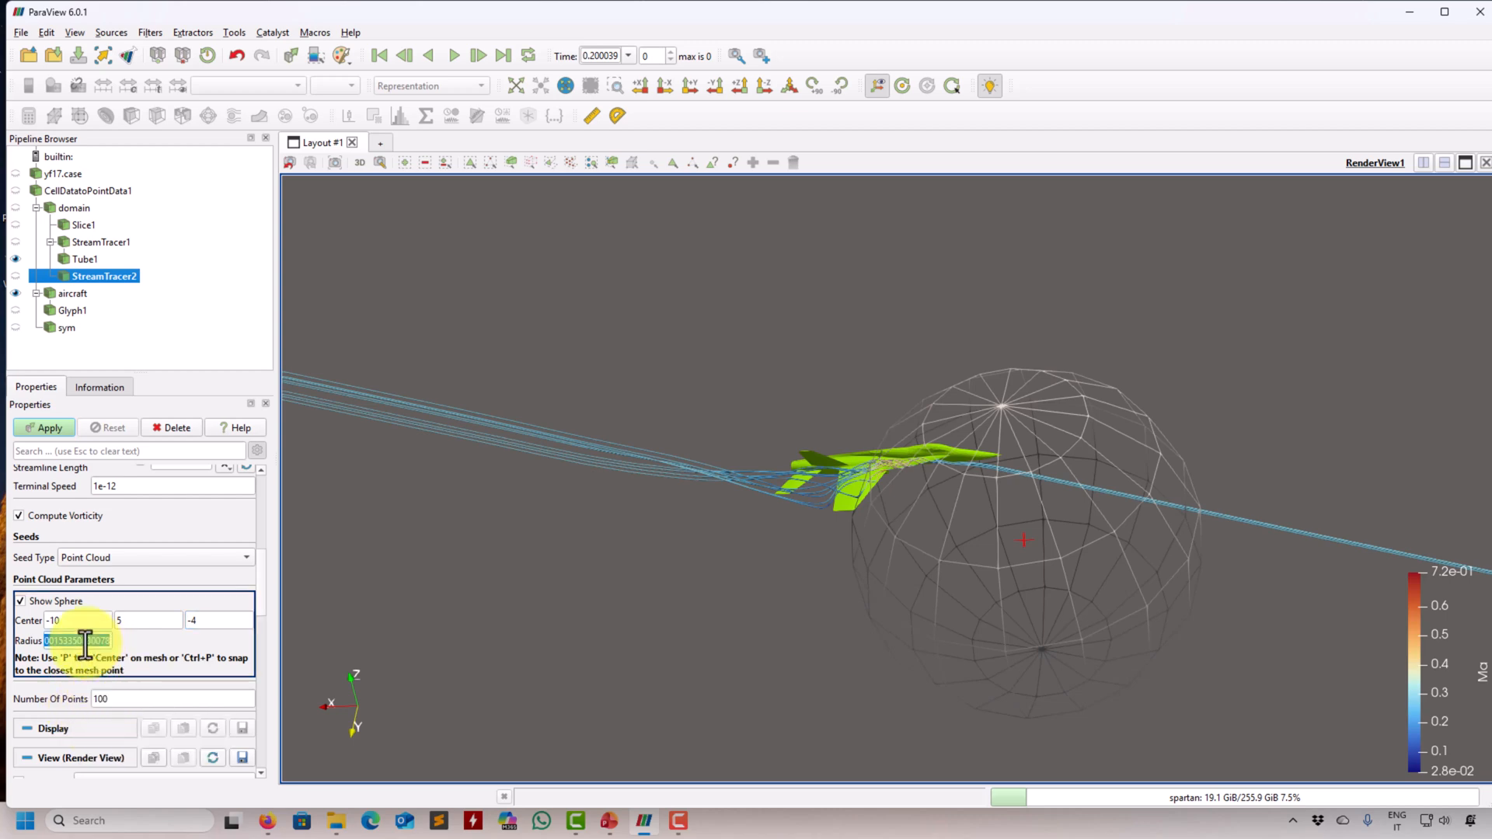
{"action": "type", "text": "0.5"}
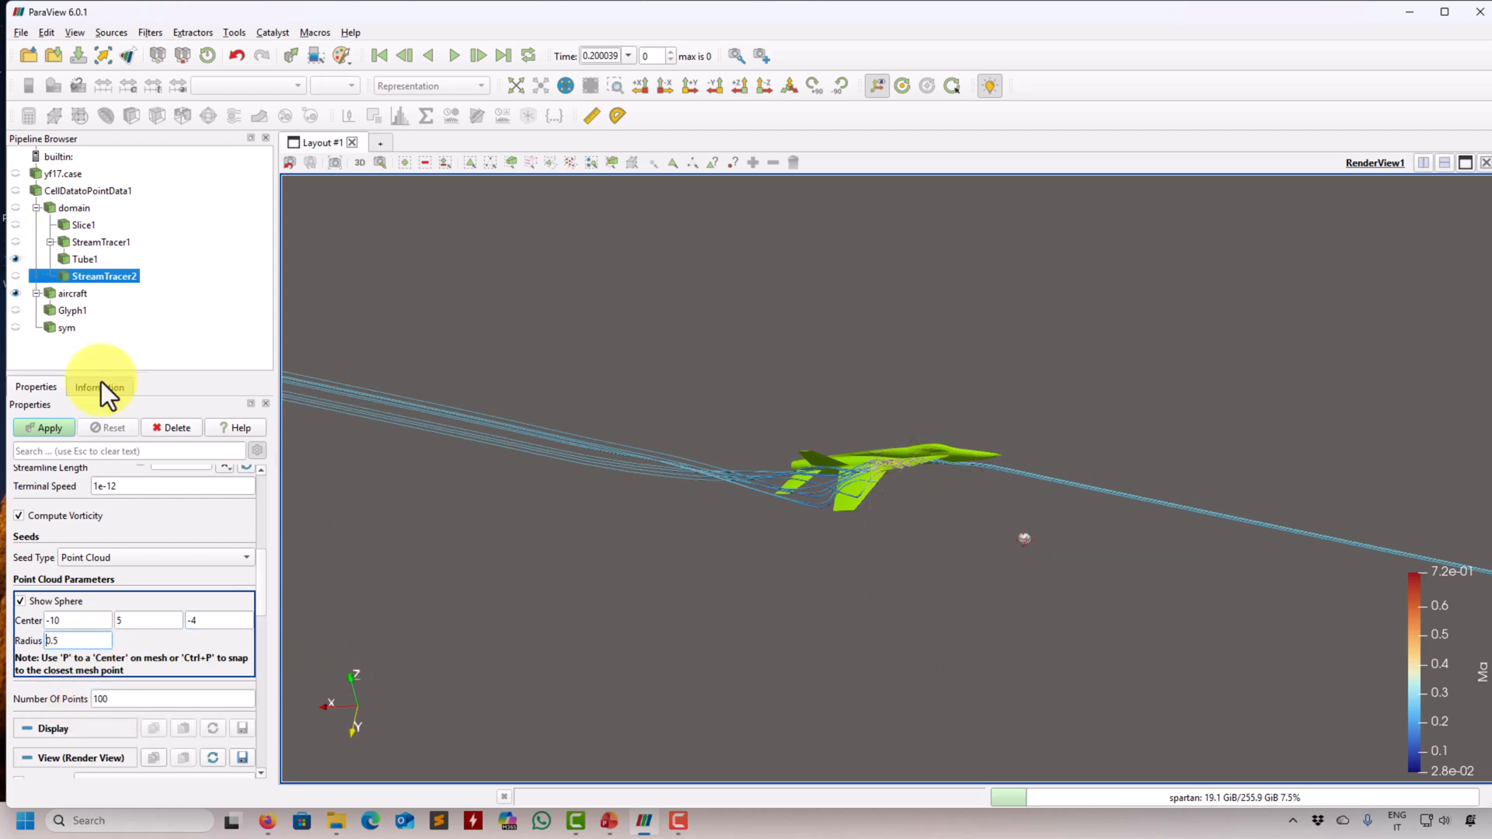
{"action": "left_click", "coordinate": [50, 429]}
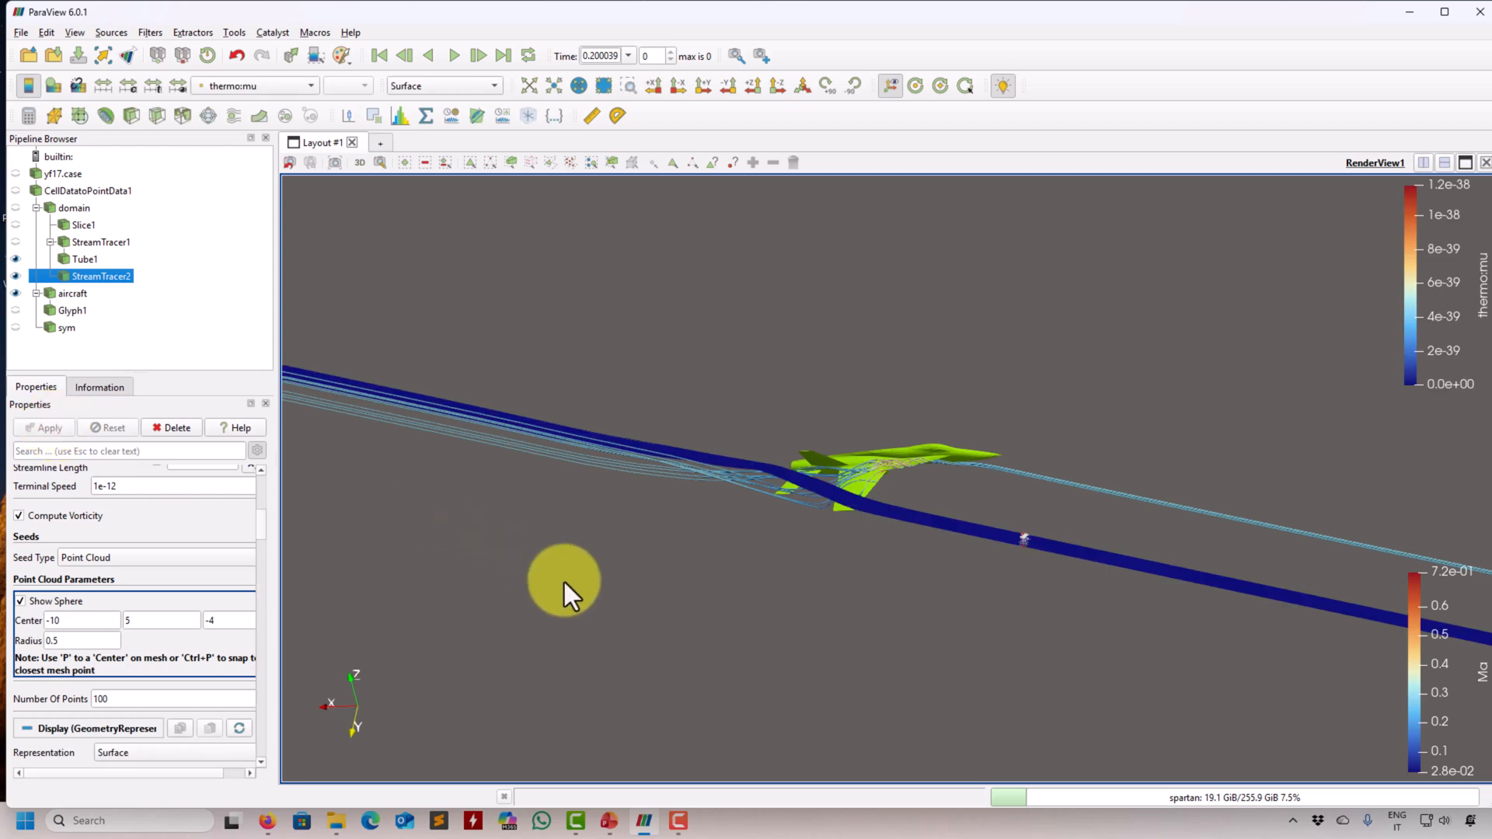
- Hide the second stream tracer and the tubes, and show the first stream tracer's plain lines
{"action": "left_click_drag", "start_coordinate": [564, 581], "coordinate": [614, 609]}
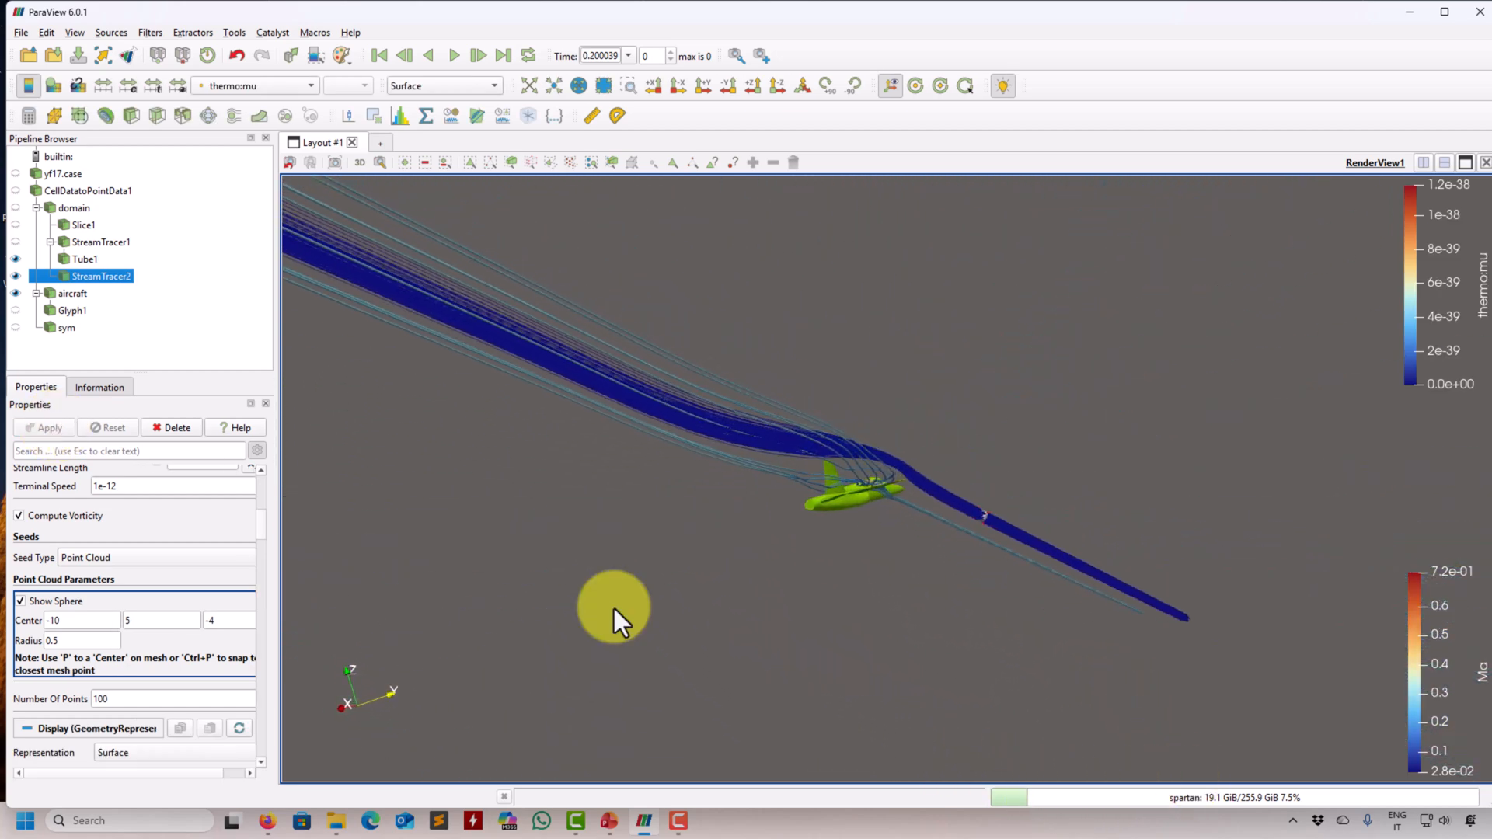
{"action": "left_click", "coordinate": [16, 276]}
{"action": "left_click_drag", "start_coordinate": [624, 451], "coordinate": [203, 285]}
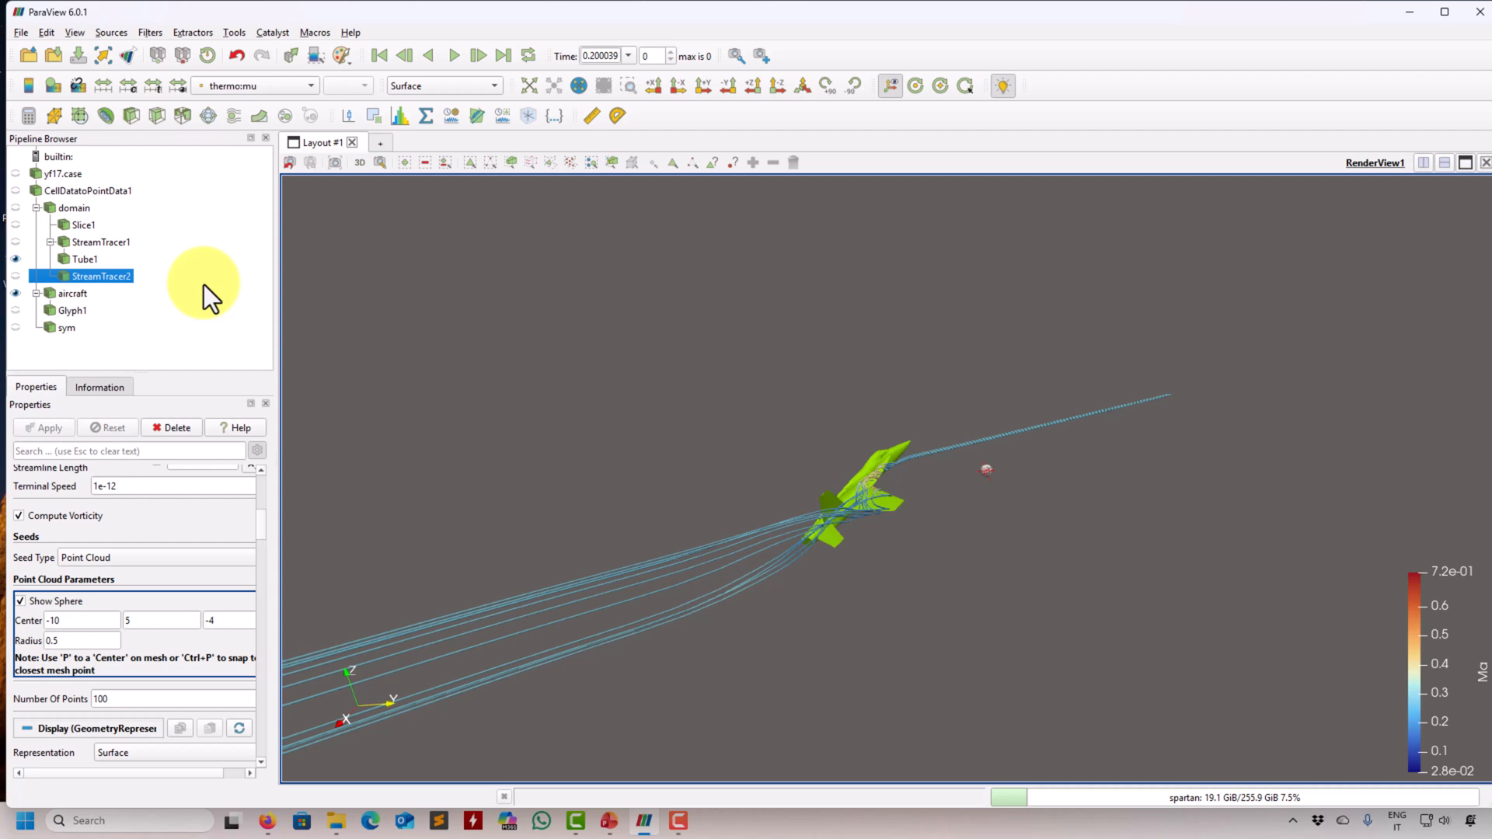
{"action": "left_click", "coordinate": [16, 259]}
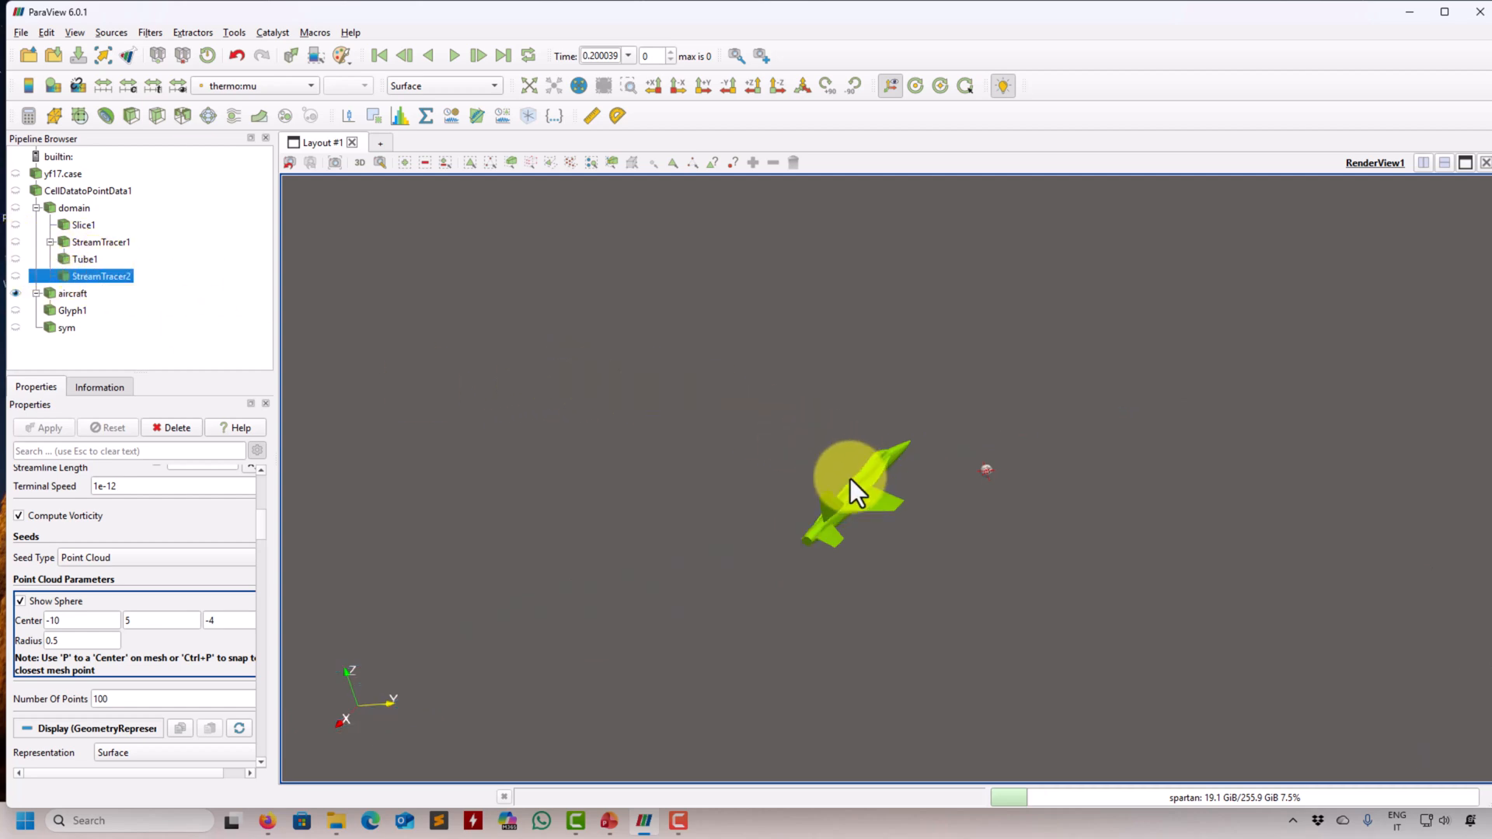
{"action": "left_click", "coordinate": [17, 242]}
- Color the first stream tracer's lines by Ma and hide its seed sphere
{"action": "left_click", "coordinate": [303, 86]}
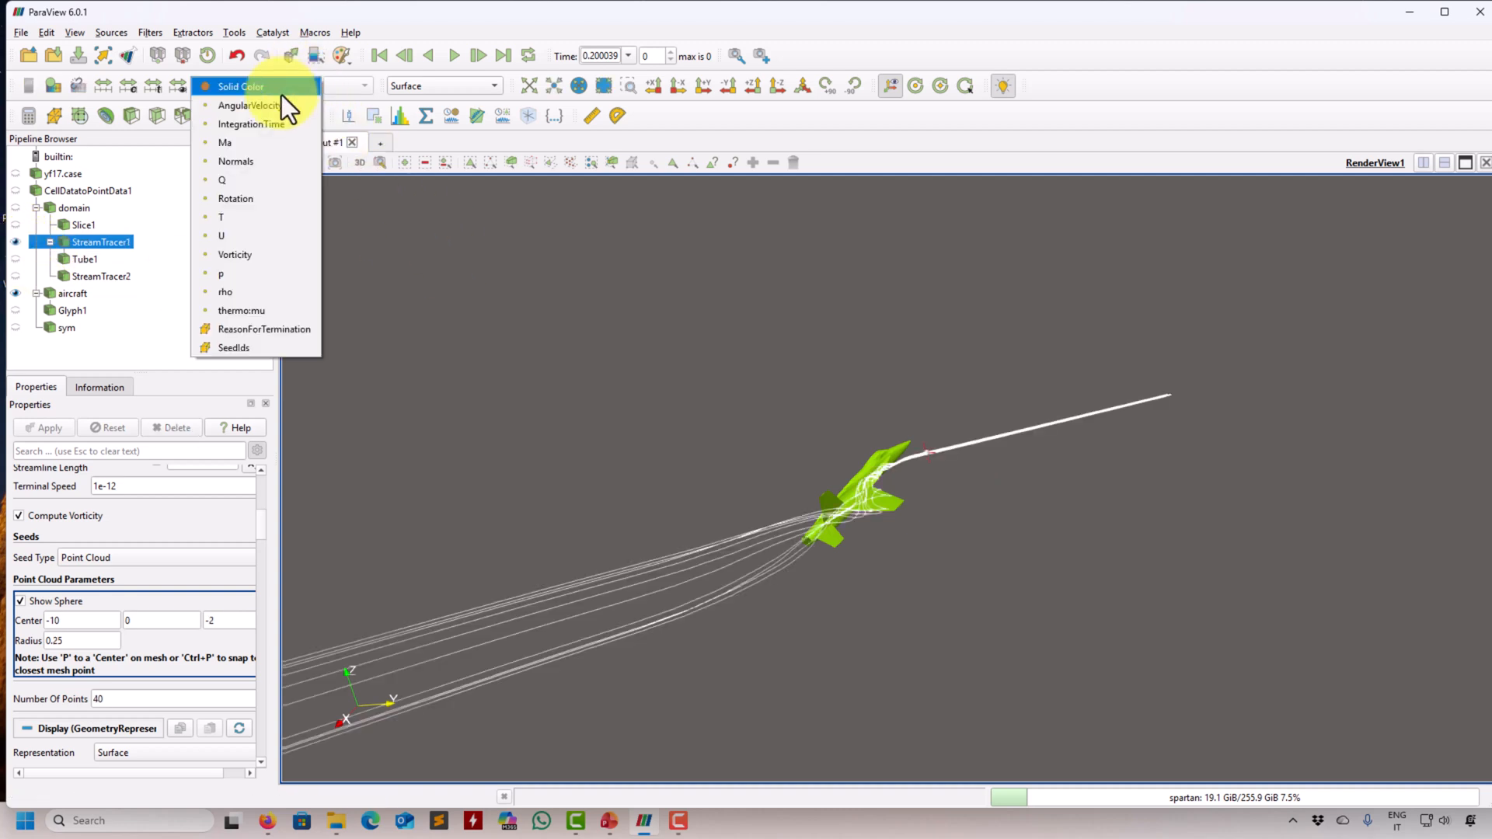
{"action": "left_click", "coordinate": [255, 144]}
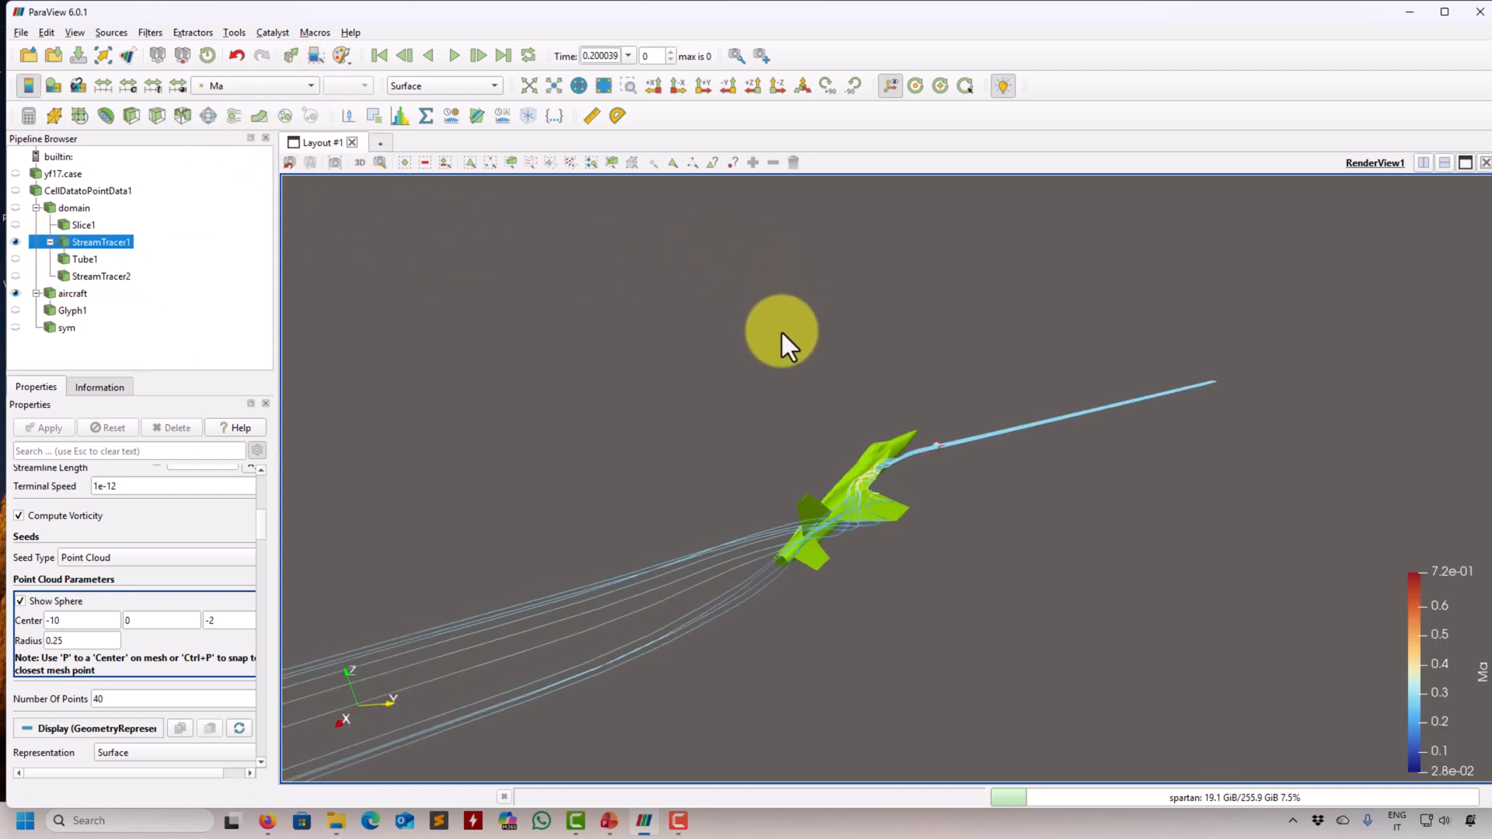
{"action": "scroll", "coordinate": [782, 333], "scroll_direction": "up", "scroll_amount": 3}
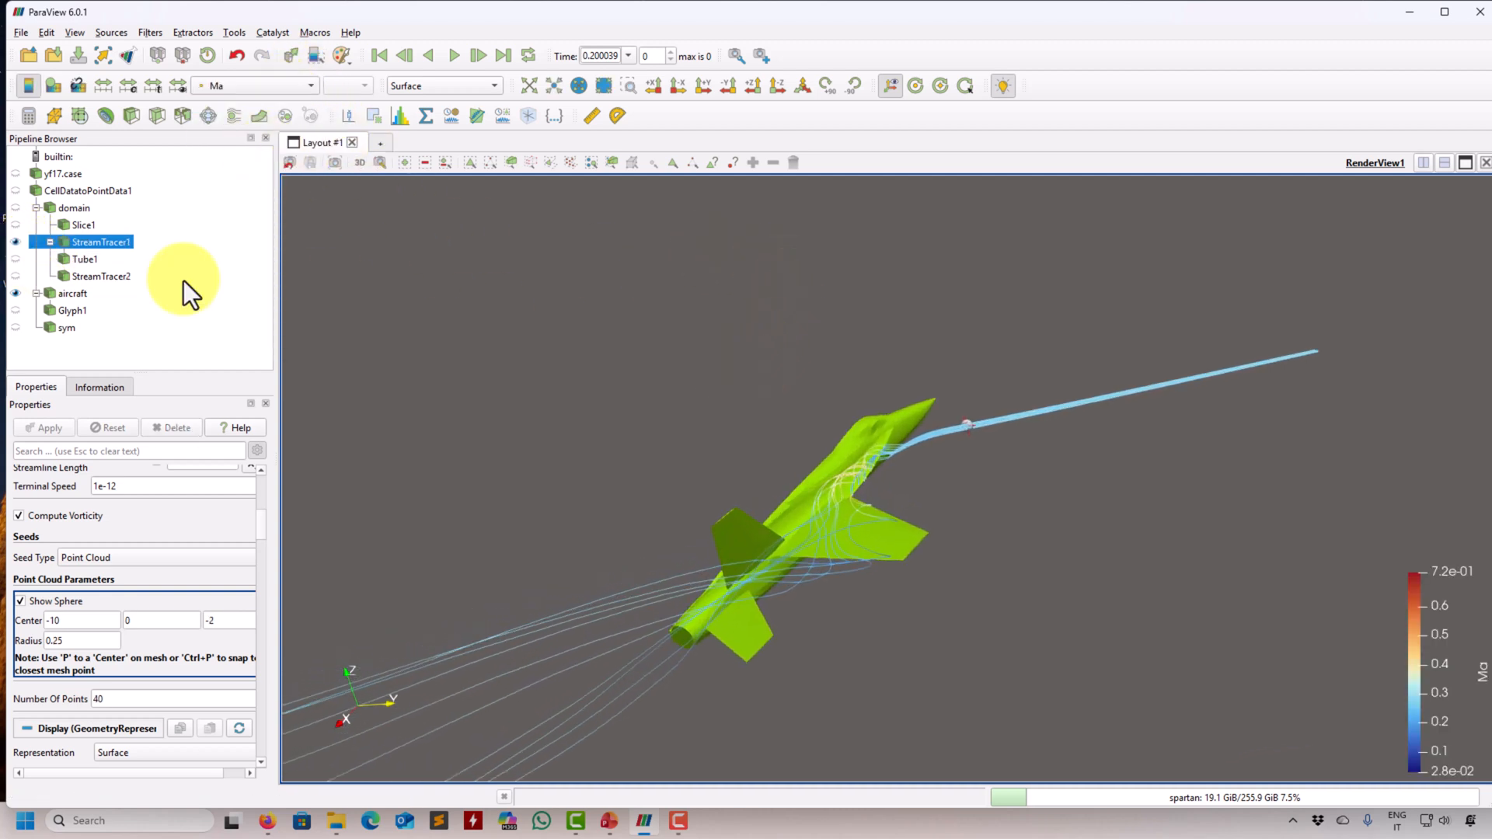
{"action": "left_click", "coordinate": [31, 601]}
{"action": "scroll", "coordinate": [878, 427], "scroll_direction": "up", "scroll_amount": 3}
{"action": "scroll", "coordinate": [871, 445], "scroll_direction": "down", "scroll_amount": 5}
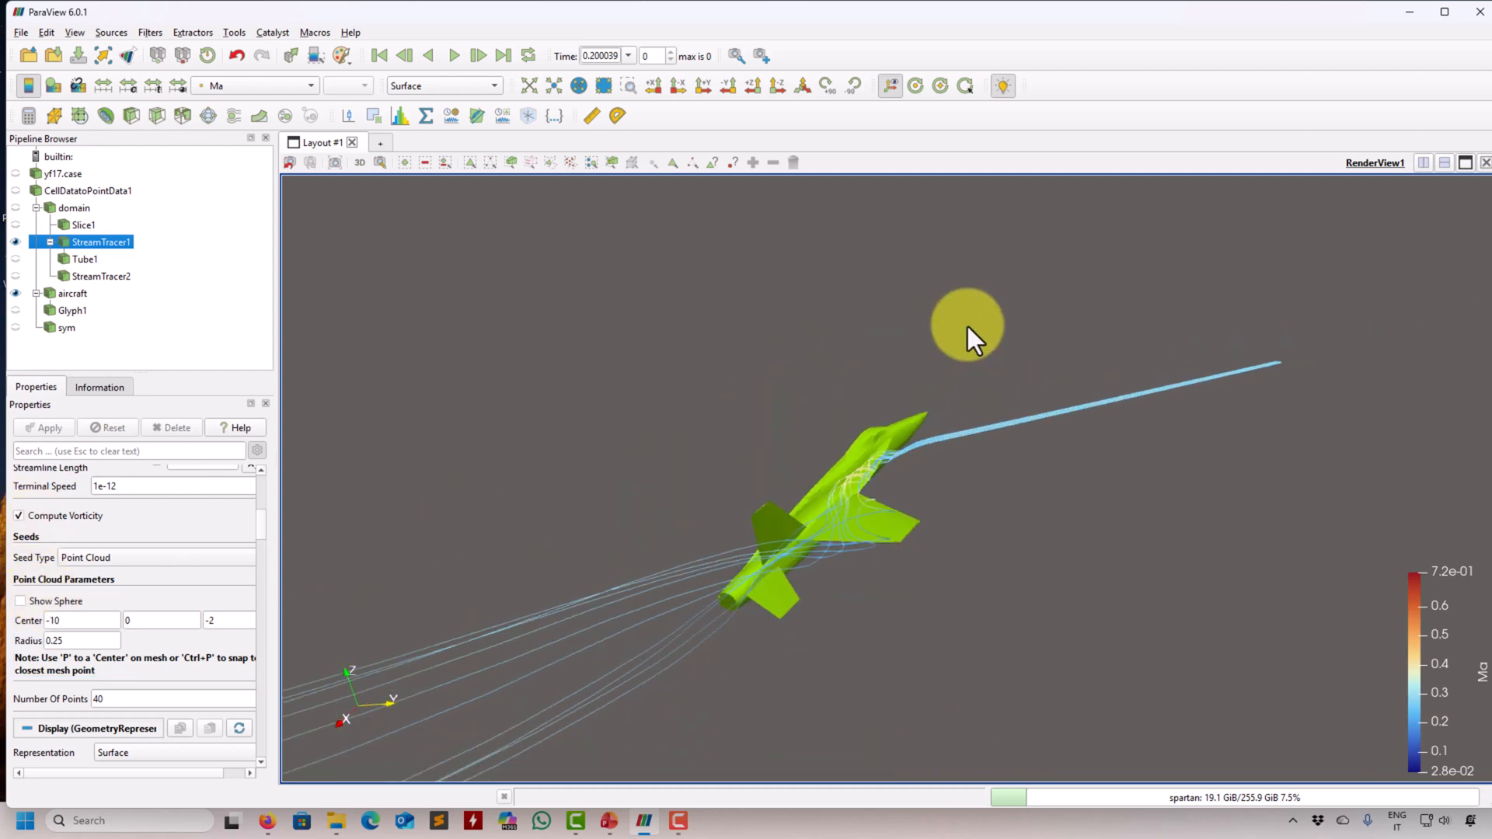
- Search the filters for "vort" and add a Vortex Cores filter to the domain
{"action": "left_click", "coordinate": [68, 209]}
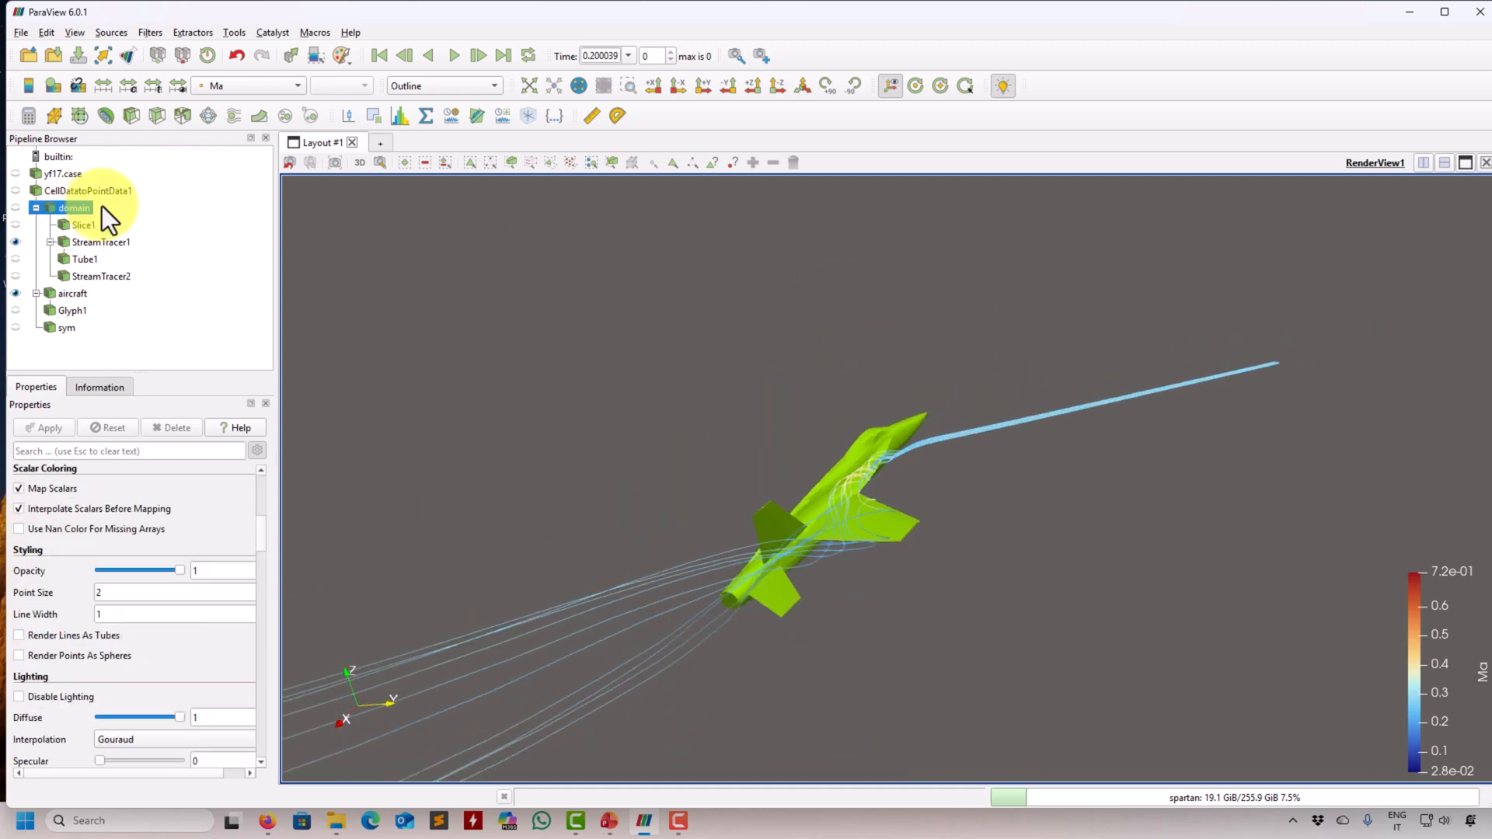
{"action": "left_click", "coordinate": [152, 33]}
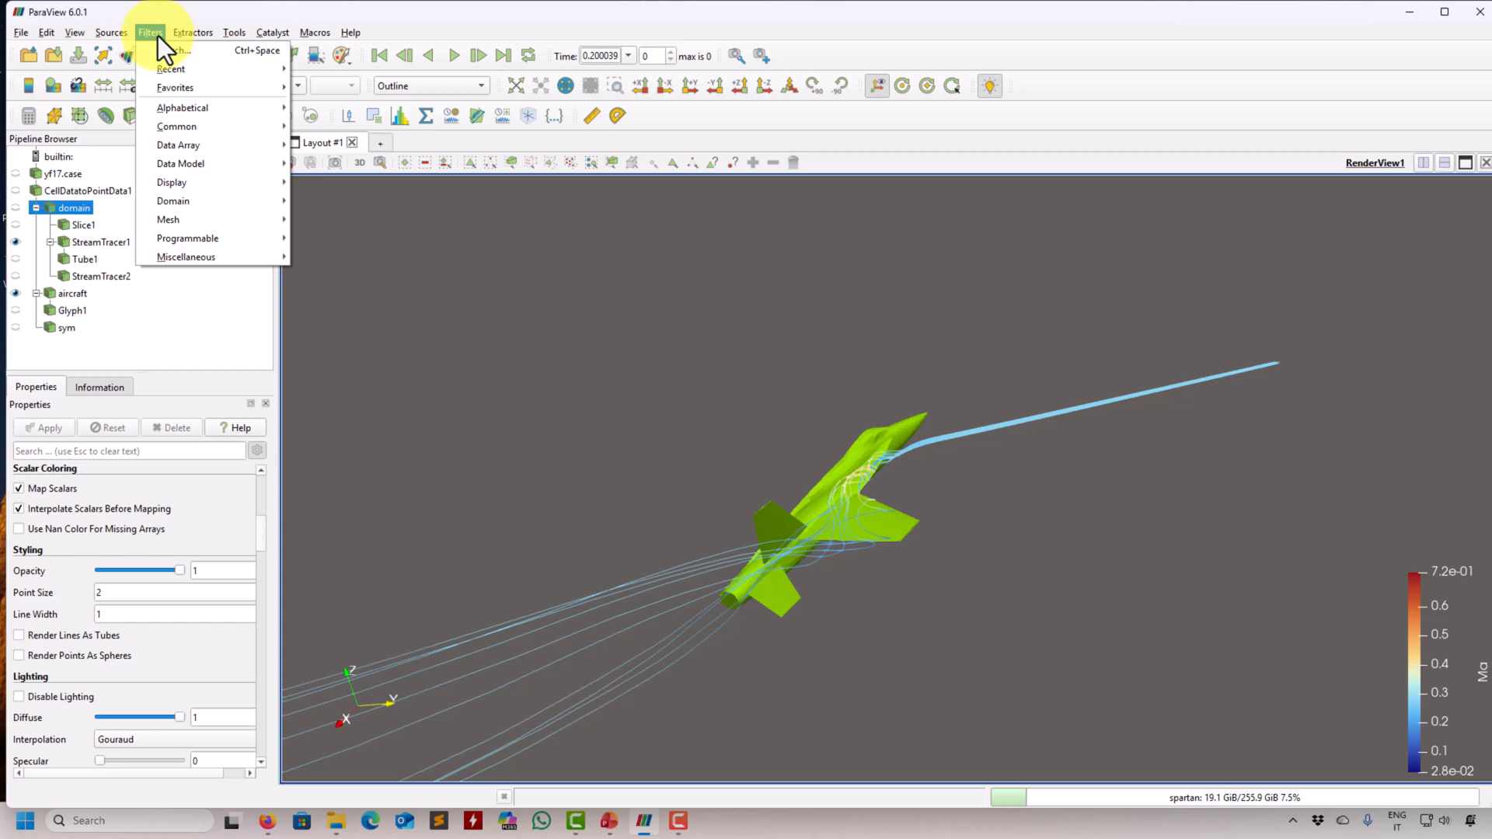
{"action": "left_click", "coordinate": [177, 50]}
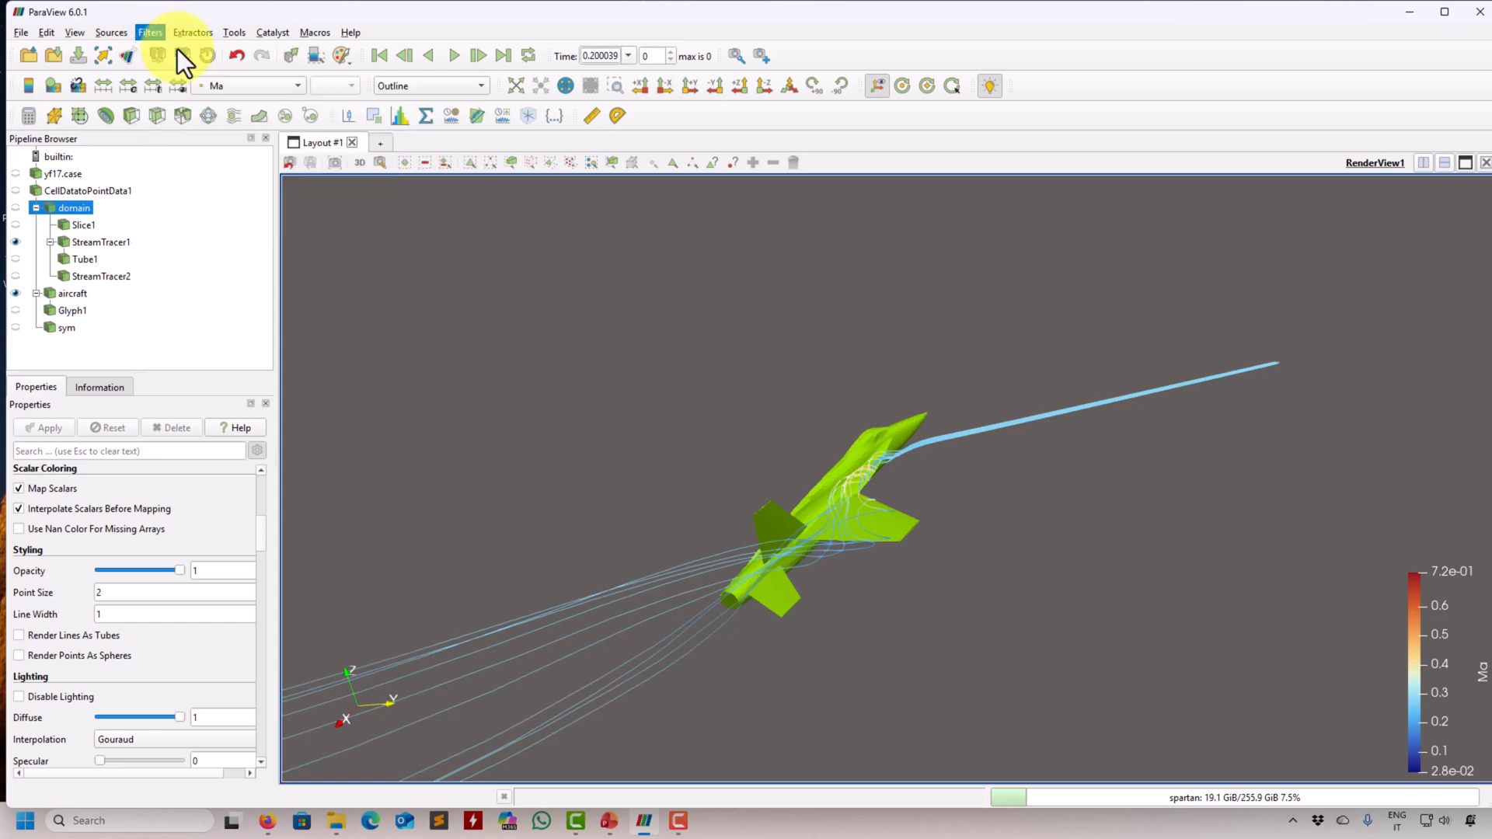
{"action": "type", "text": "vort"}
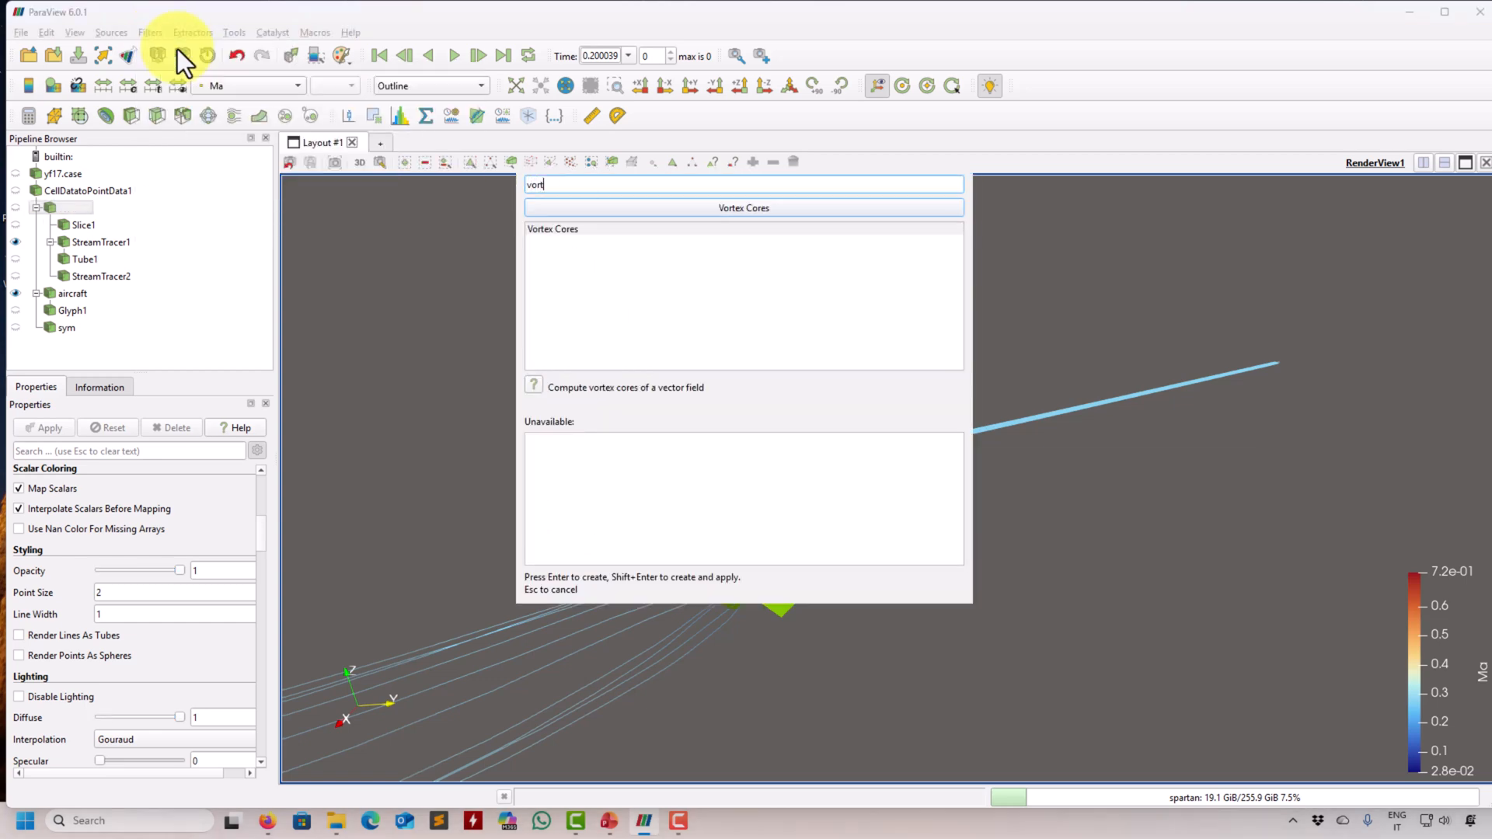
{"action": "double_click", "coordinate": [568, 229]}
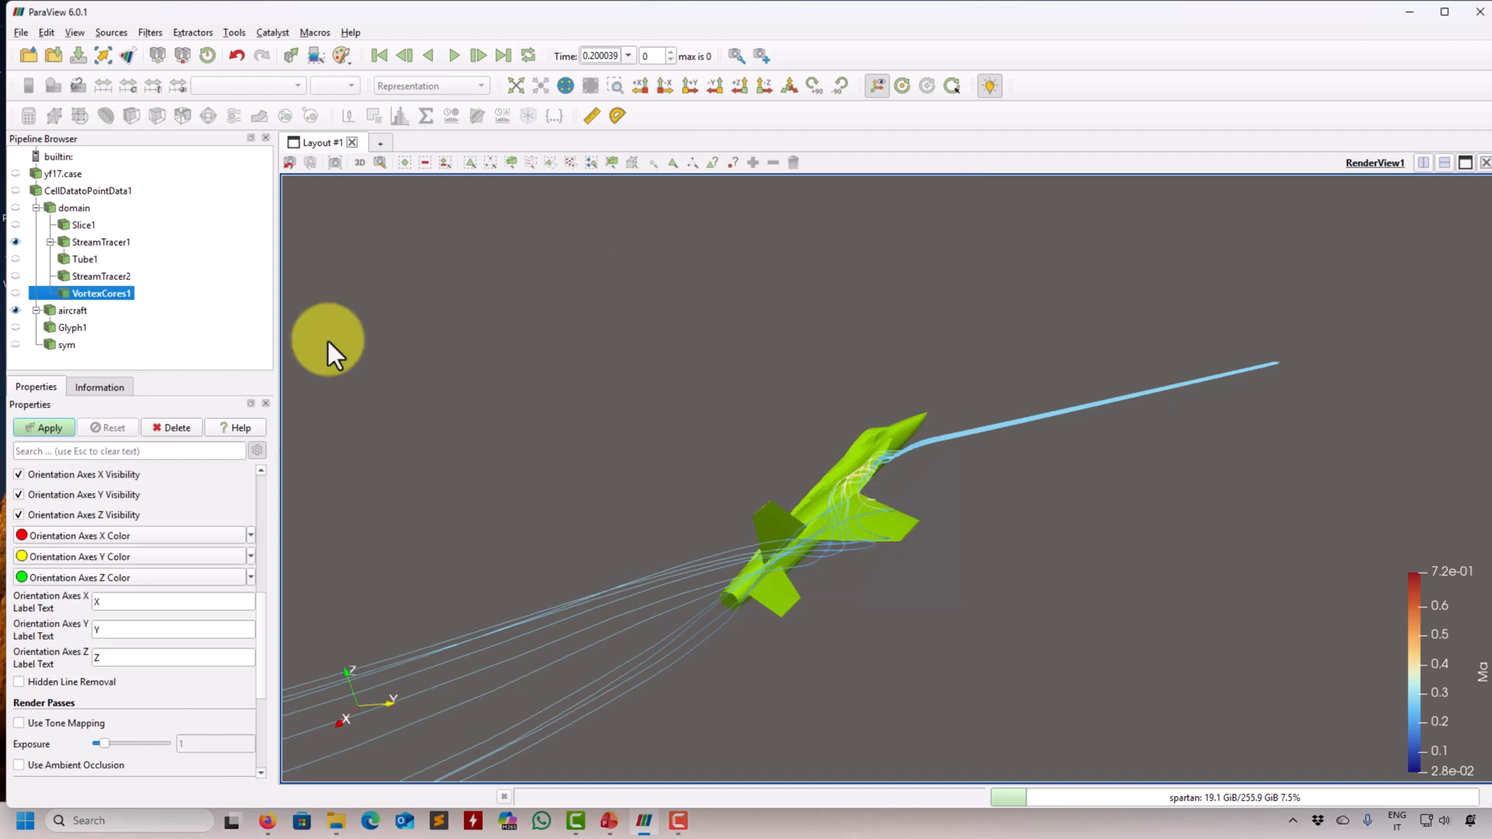
- Compute the vortex cores from the vector field U and display them in Solid Color
{"action": "left_click_drag", "start_coordinate": [262, 636], "coordinate": [260, 499]}
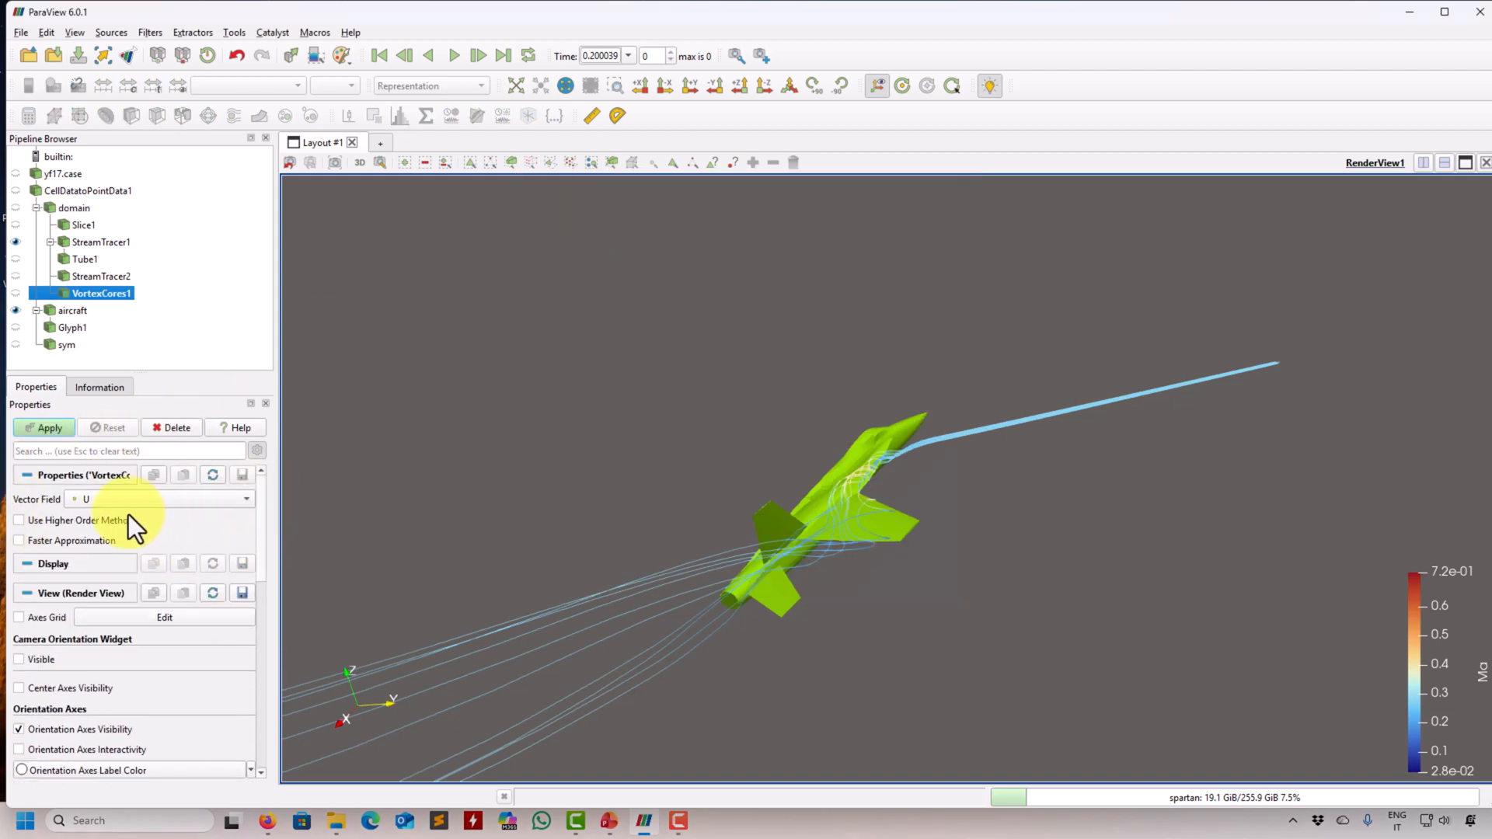
{"action": "left_click", "coordinate": [47, 427]}
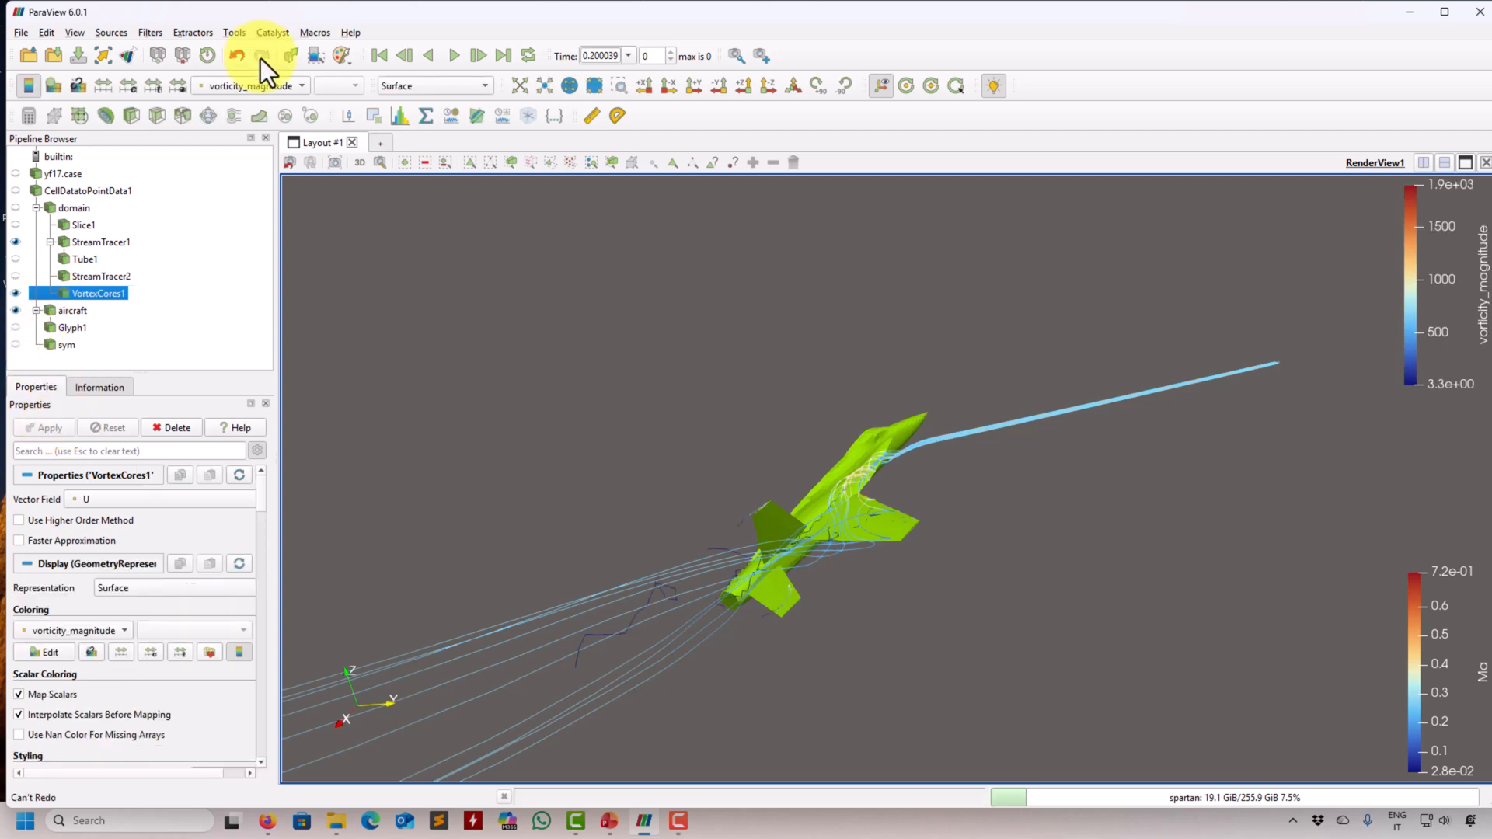
{"action": "left_click", "coordinate": [254, 85]}
{"action": "left_click", "coordinate": [268, 12]}
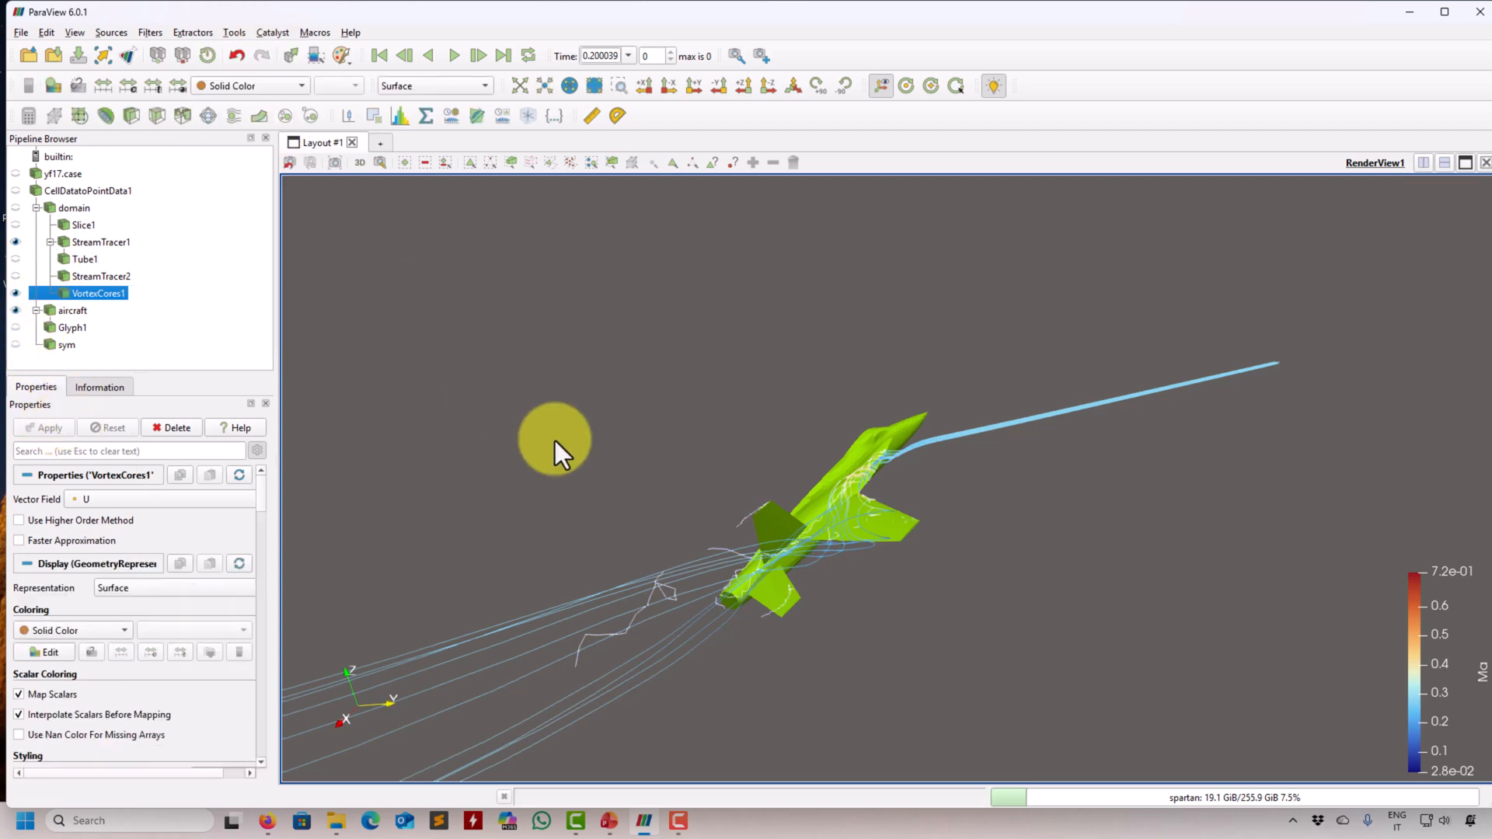
- Switch to Firefox and open the paraview.simple.VortexCores page in the ParaView Python documentation
{"action": "left_click", "coordinate": [267, 821]}
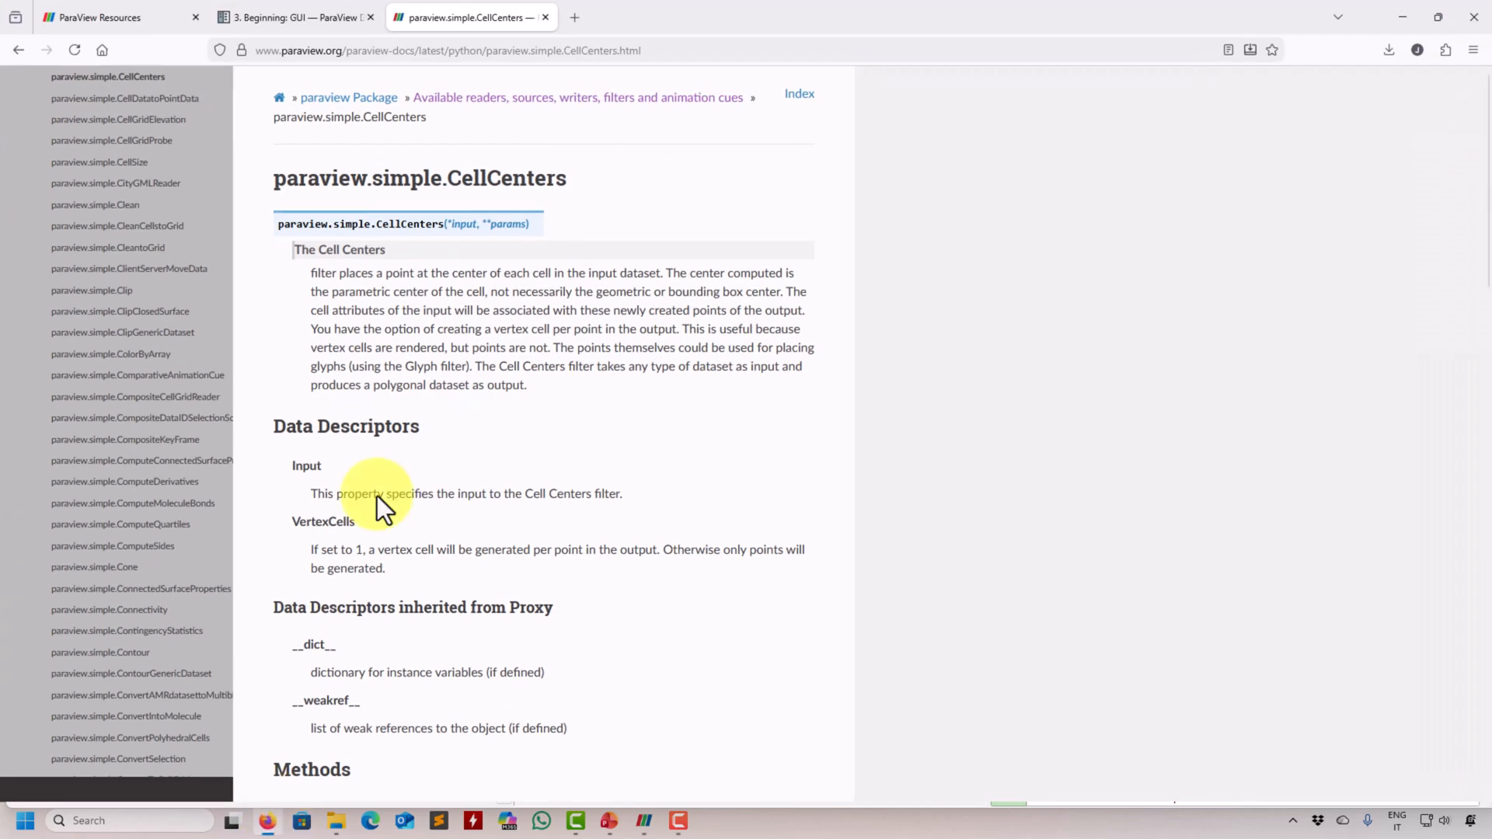
{"action": "scroll", "coordinate": [113, 498], "scroll_direction": "down", "scroll_amount": 5}
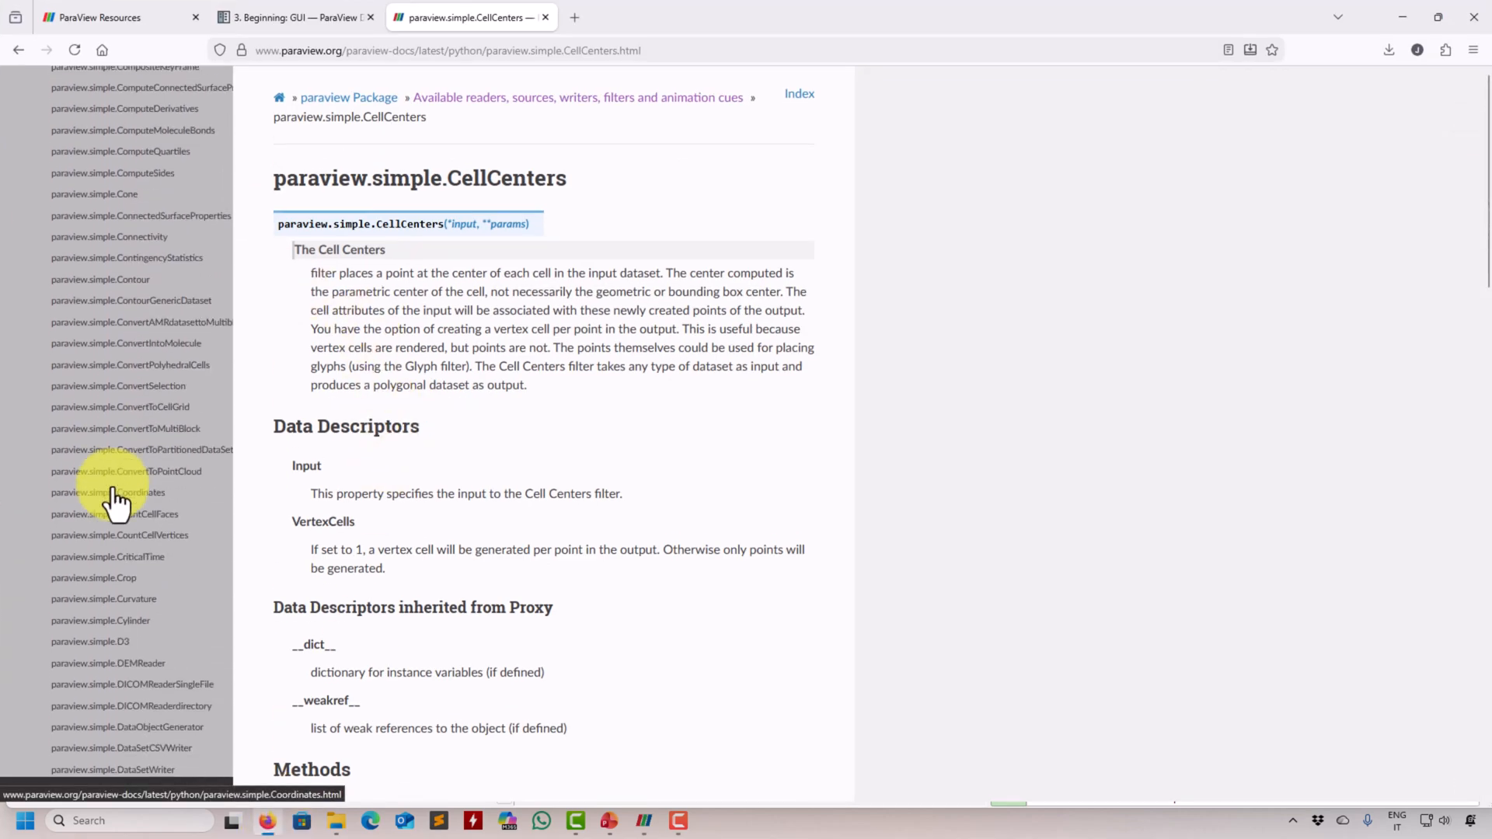
{"action": "scroll", "coordinate": [115, 502], "scroll_direction": "down", "scroll_amount": 15}
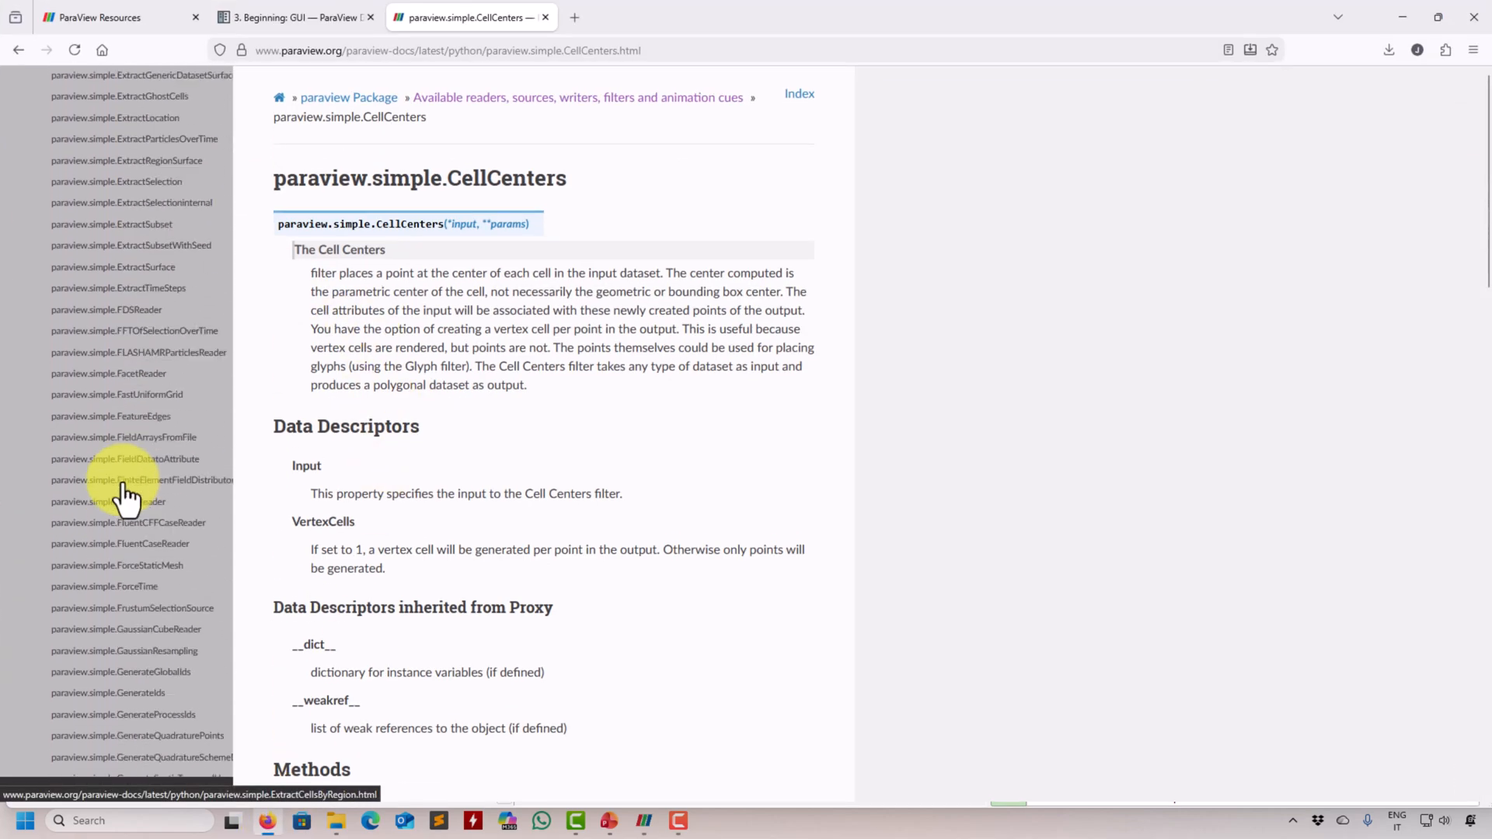
{"action": "scroll", "coordinate": [124, 497], "scroll_direction": "down", "scroll_amount": 15}
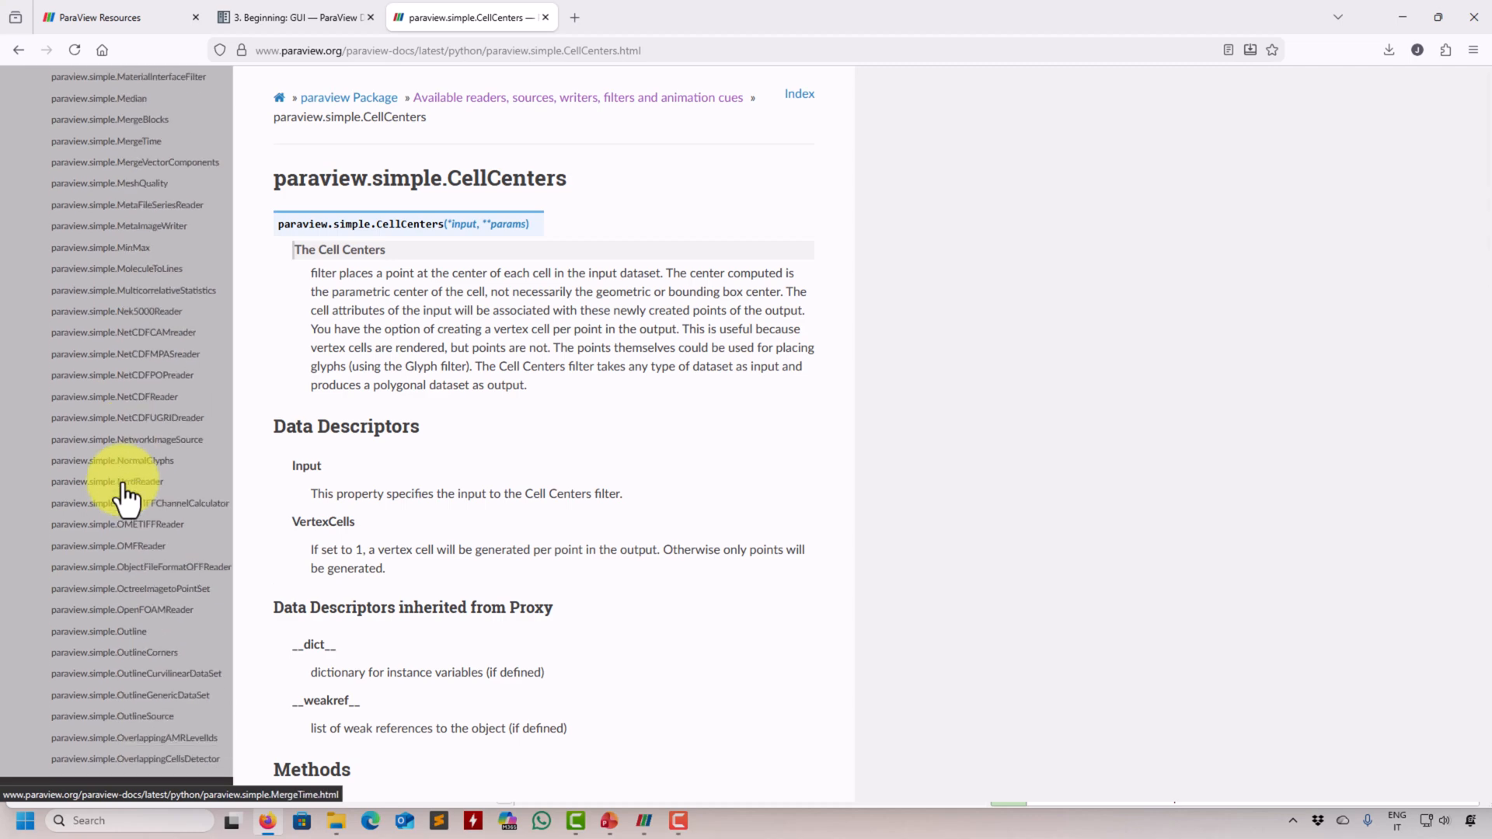
{"action": "scroll", "coordinate": [124, 497], "scroll_direction": "down", "scroll_amount": 15}
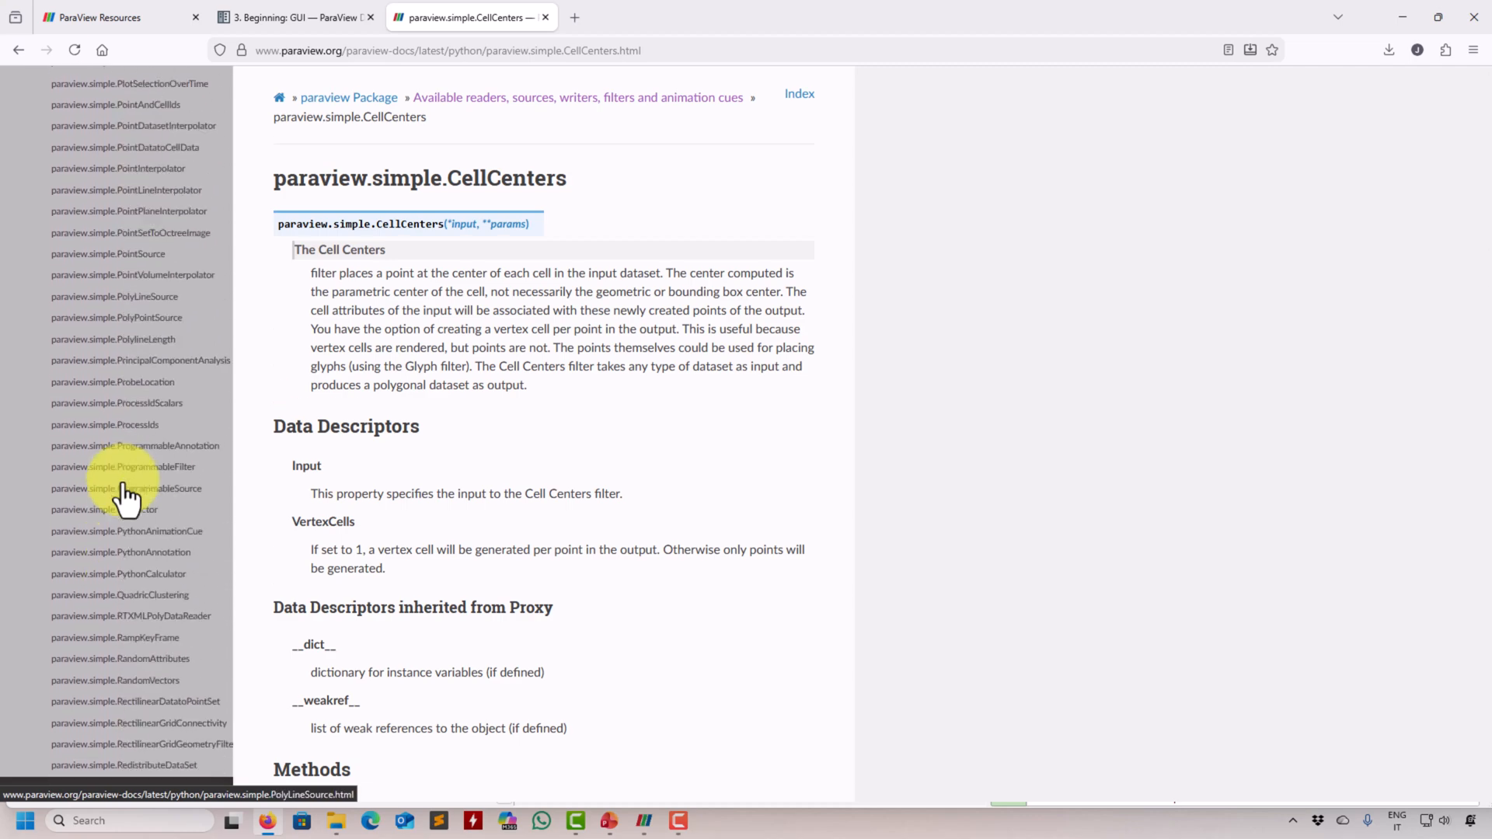
{"action": "scroll", "coordinate": [125, 497], "scroll_direction": "down", "scroll_amount": 15}
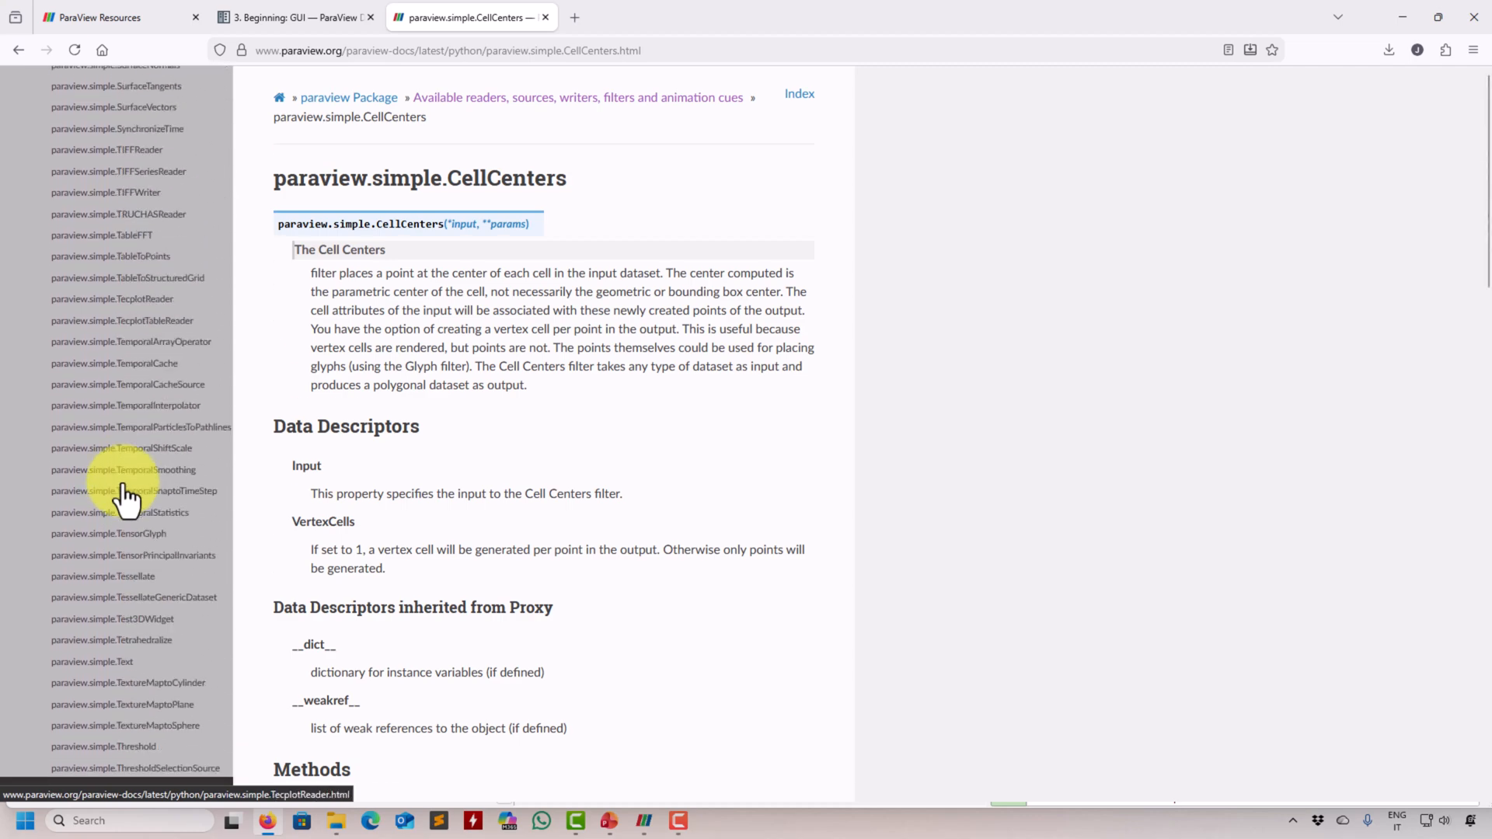
{"action": "scroll", "coordinate": [124, 497], "scroll_direction": "down", "scroll_amount": 15}
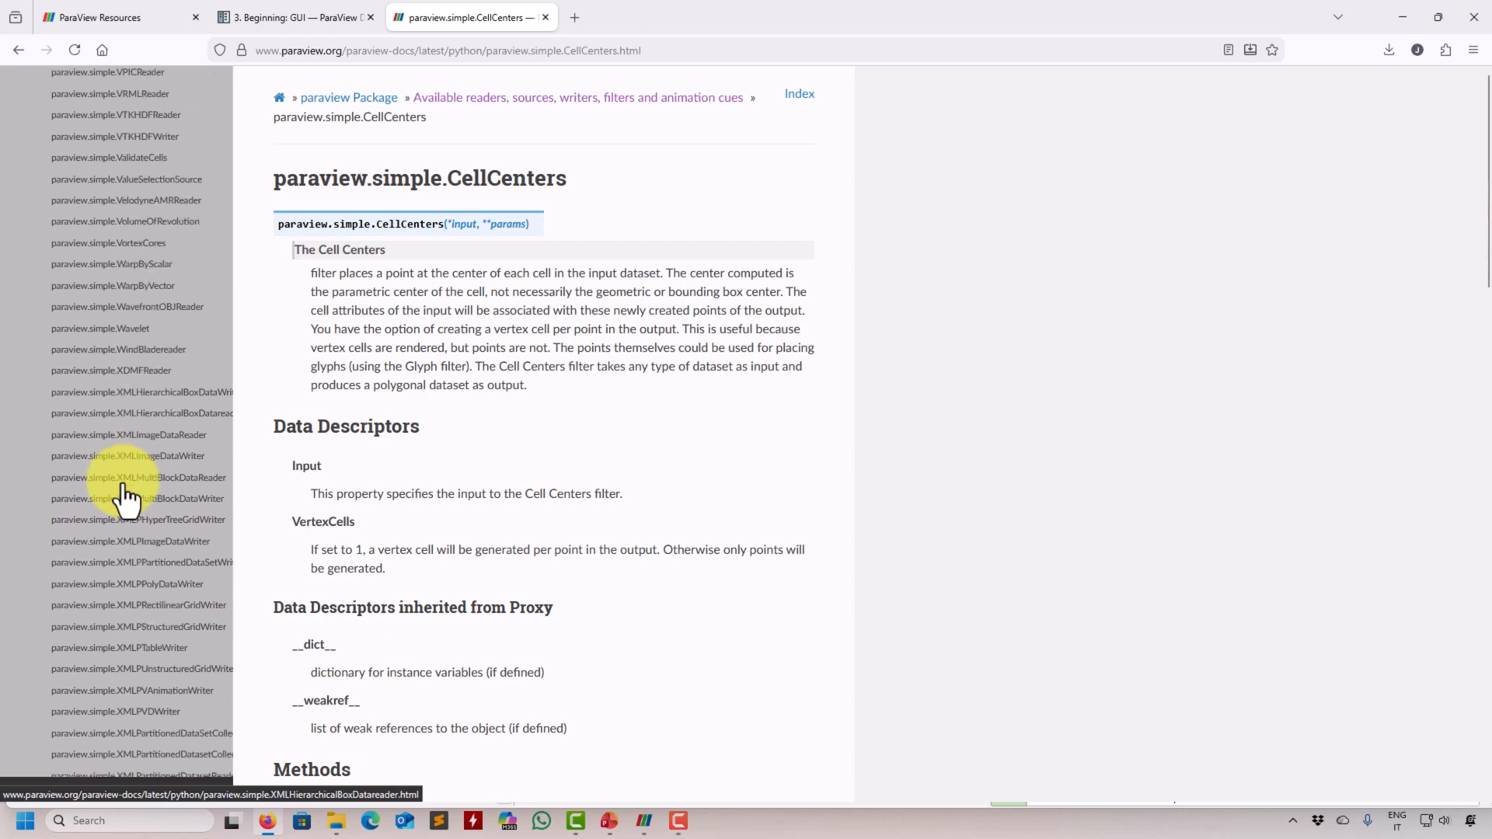
{"action": "scroll", "coordinate": [122, 498], "scroll_direction": "up", "scroll_amount": 3}
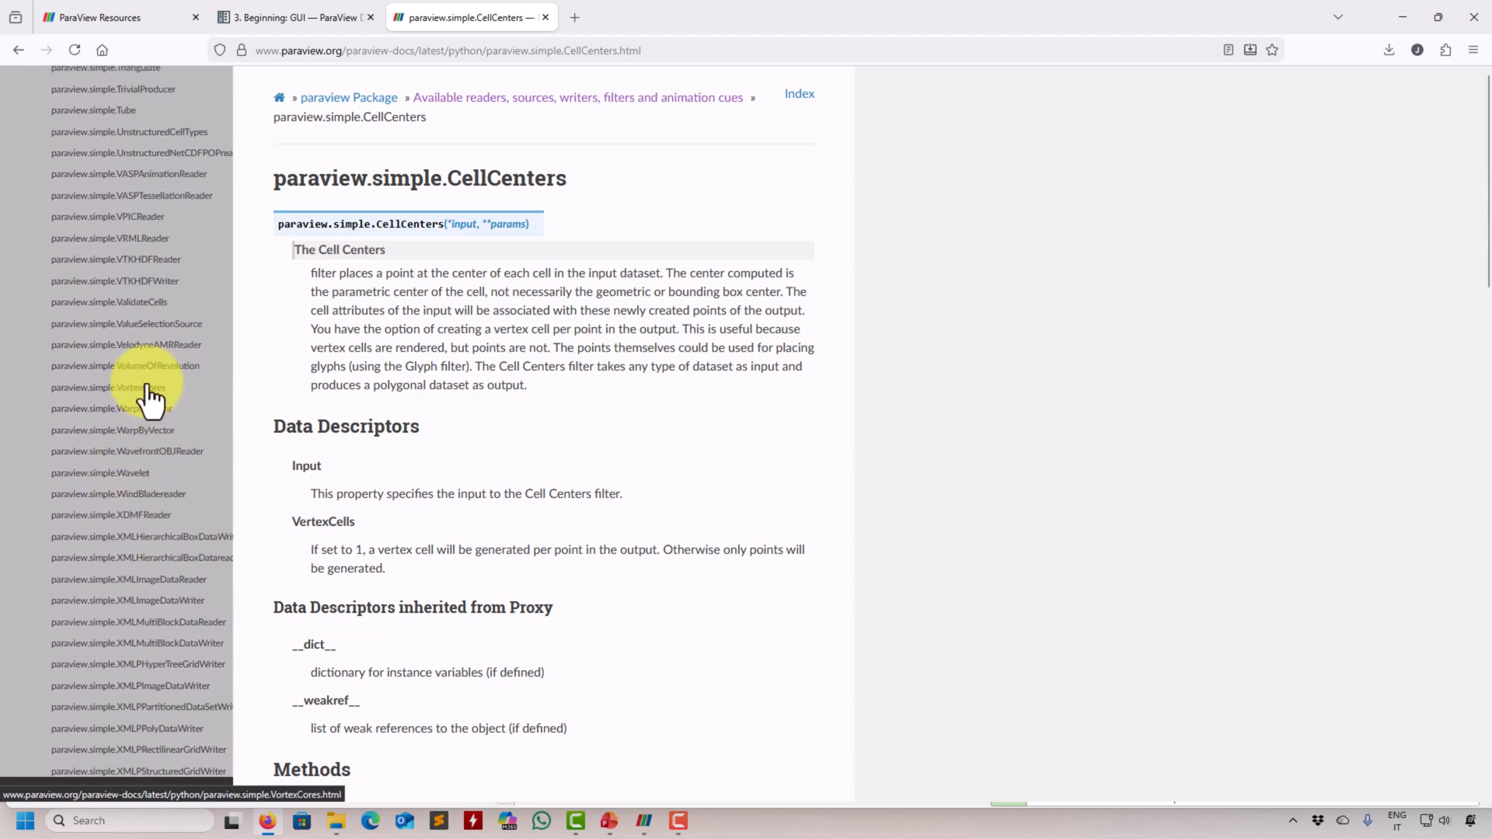
{"action": "left_click", "coordinate": [147, 397]}
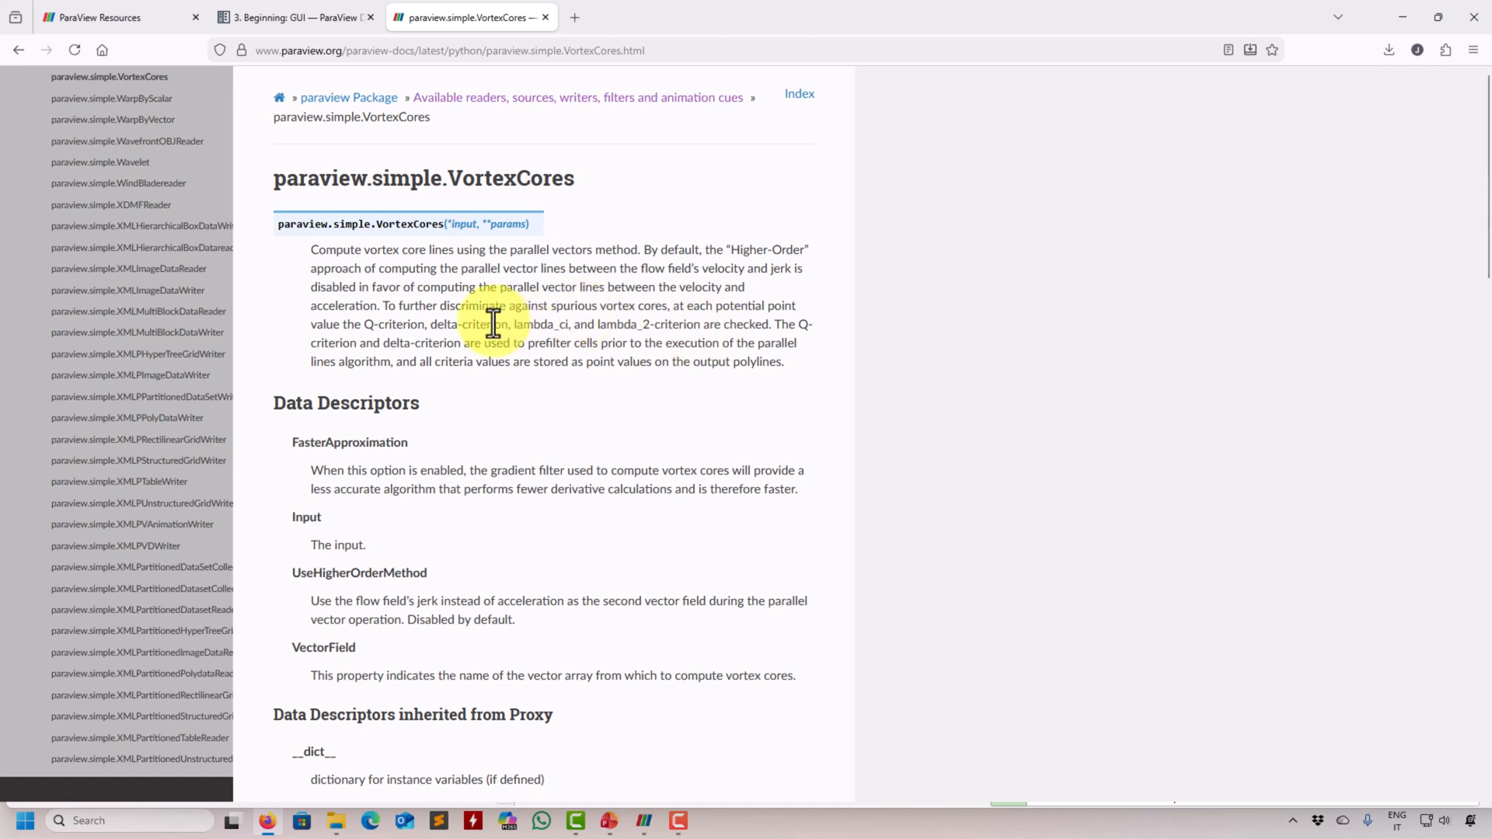
- Switch back to ParaView and hide the first stream tracer's lines
{"action": "left_click", "coordinate": [1407, 15]}
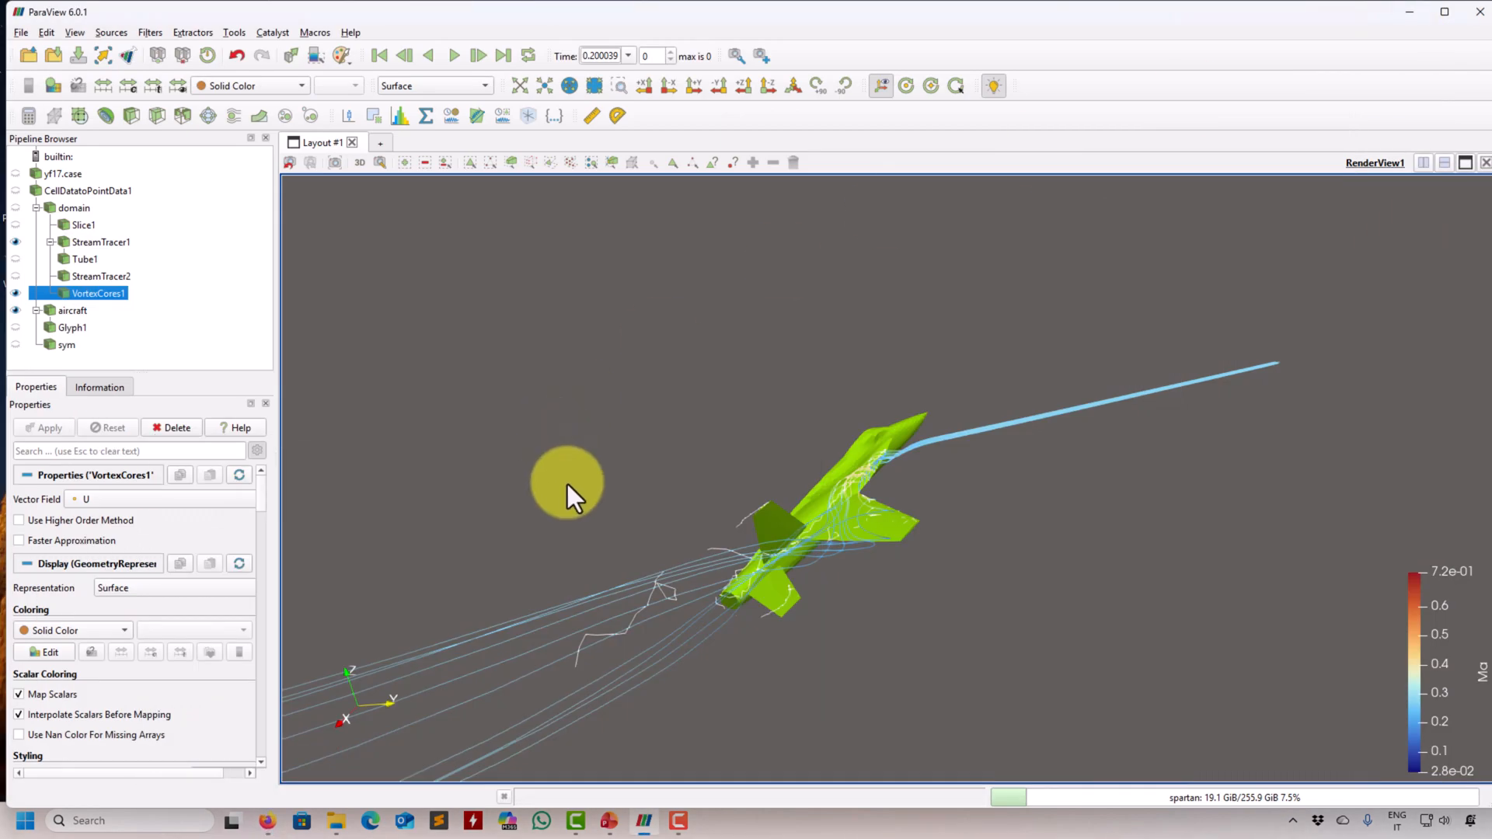
{"action": "left_click", "coordinate": [15, 242]}
{"action": "left_click_drag", "start_coordinate": [762, 498], "coordinate": [608, 606]}
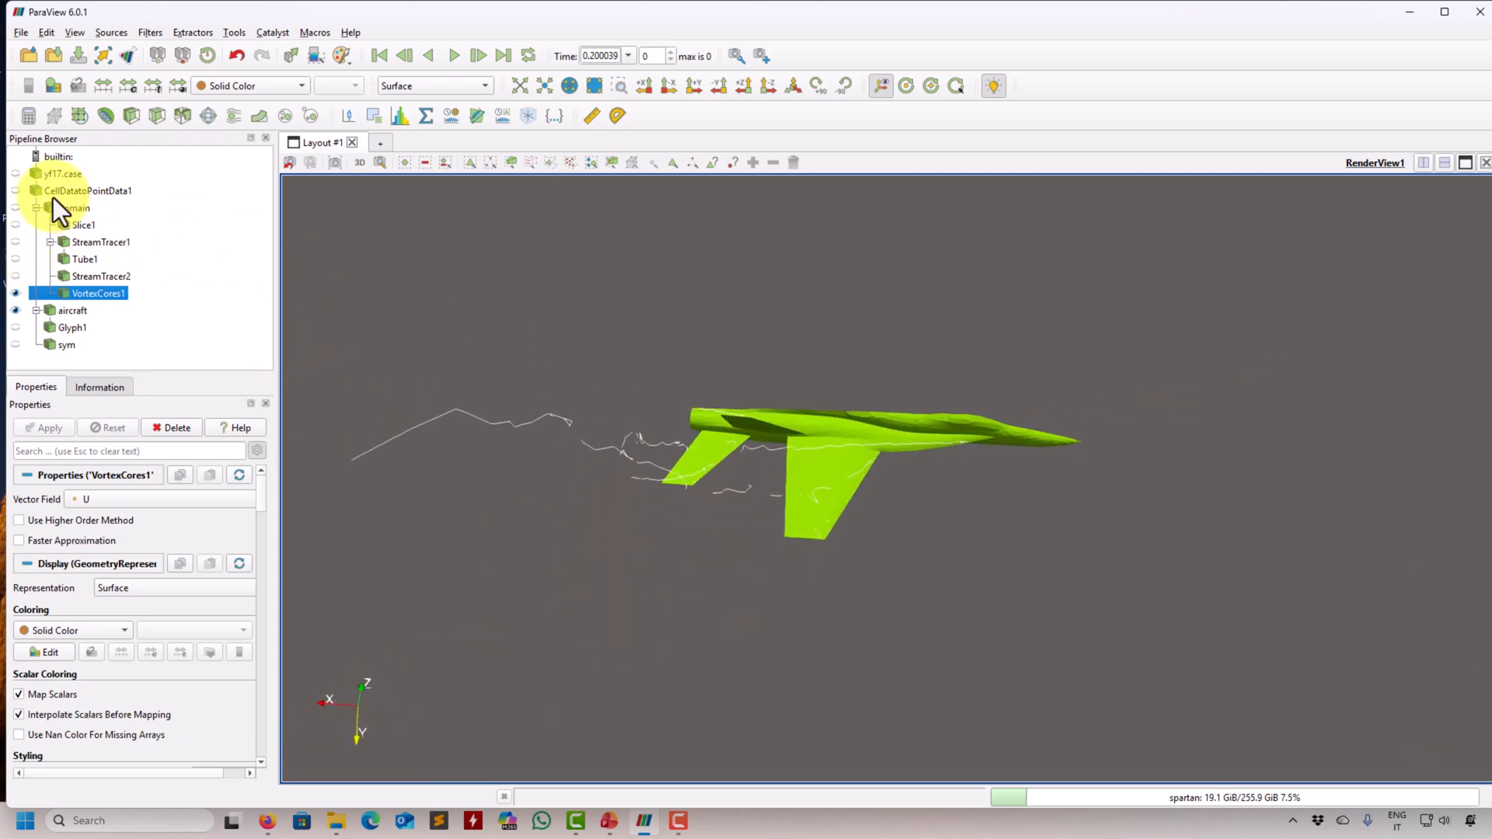
- Add a Contour filter to the domain and compute the isosurface of Q at a value of 1000
{"action": "left_click", "coordinate": [73, 208]}
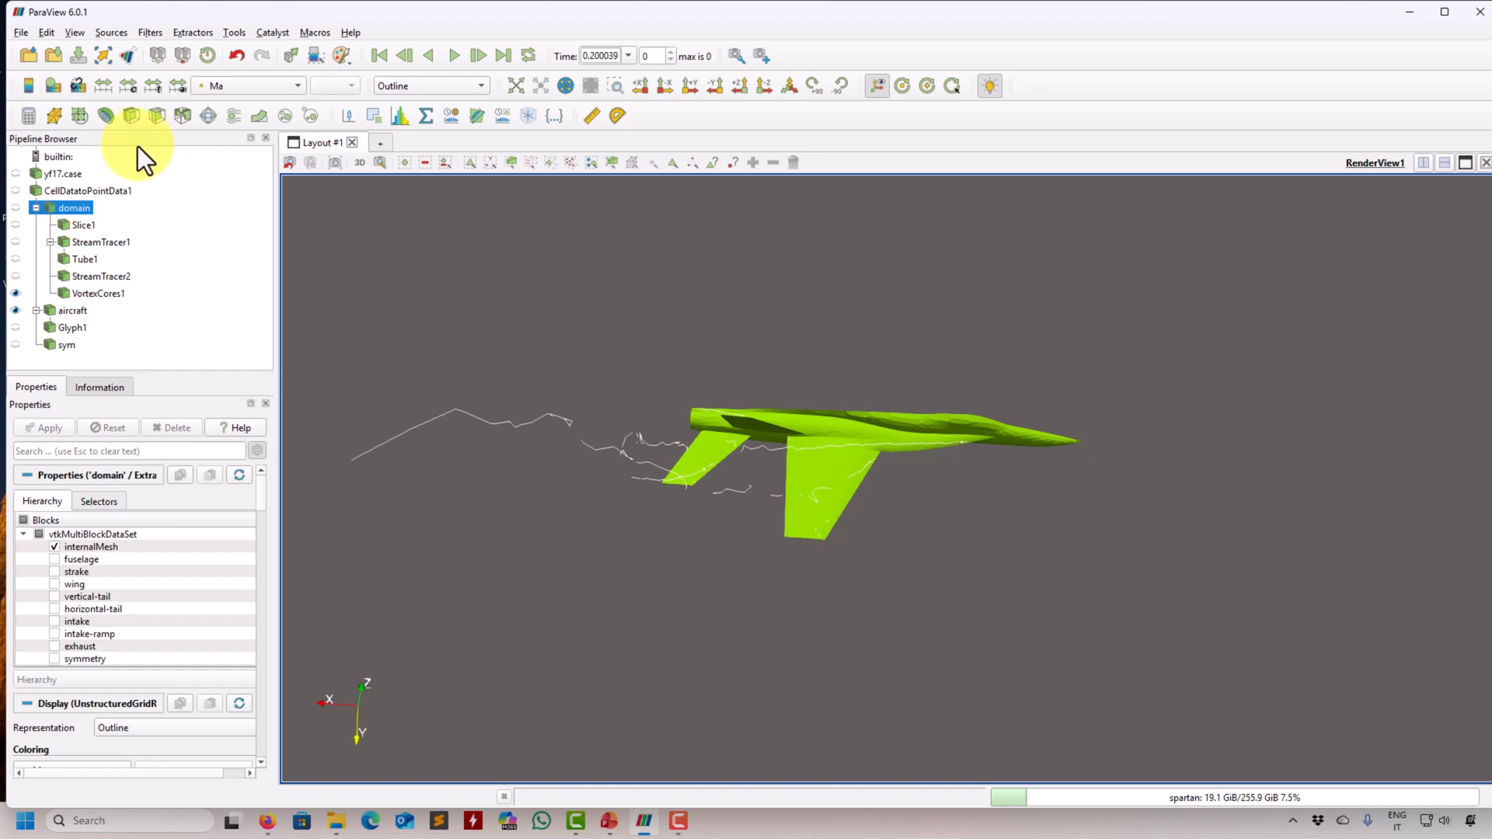
{"action": "left_click", "coordinate": [105, 117]}
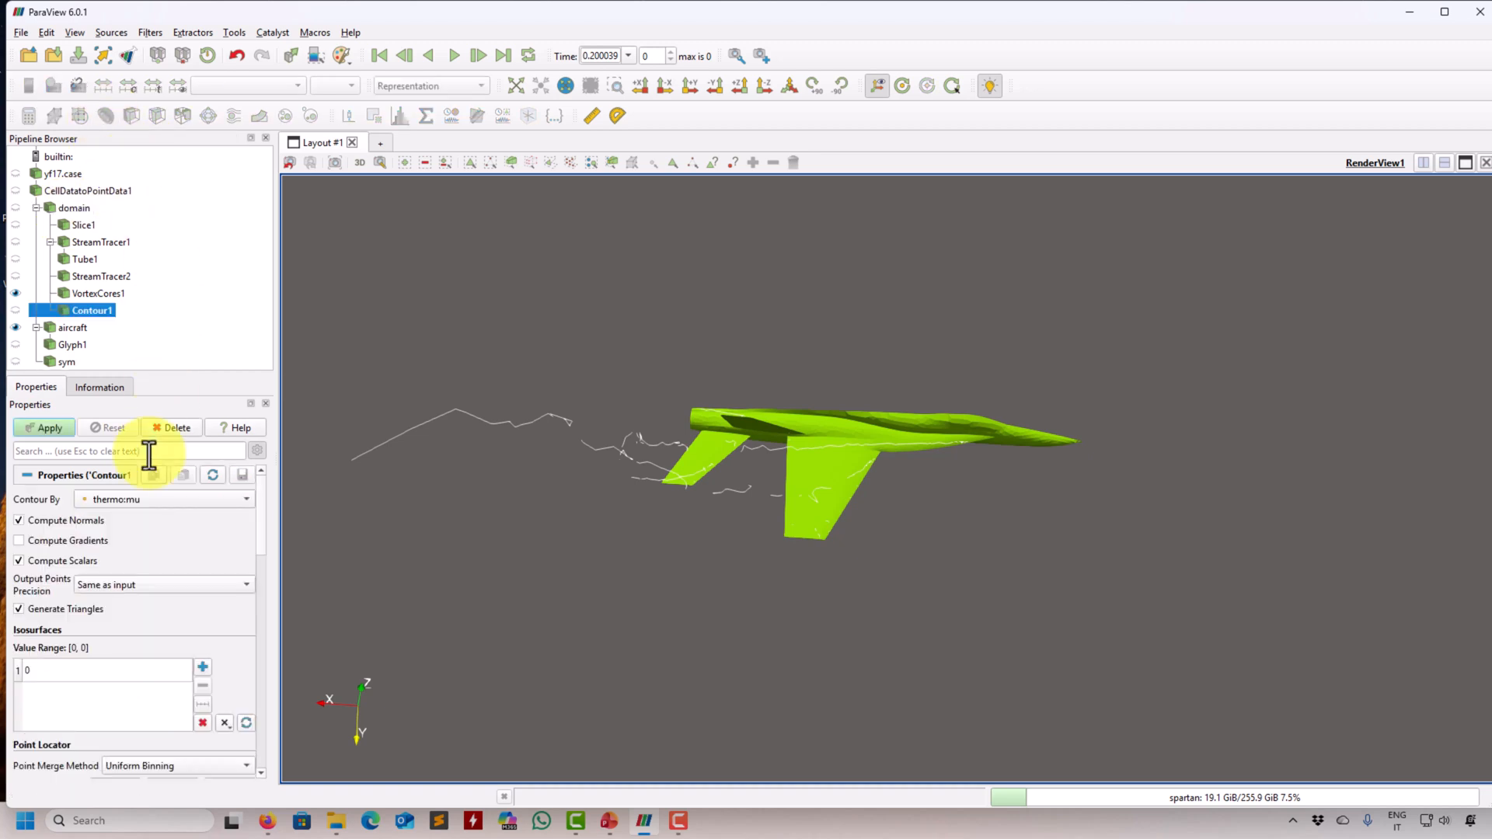
{"action": "left_click", "coordinate": [240, 501]}
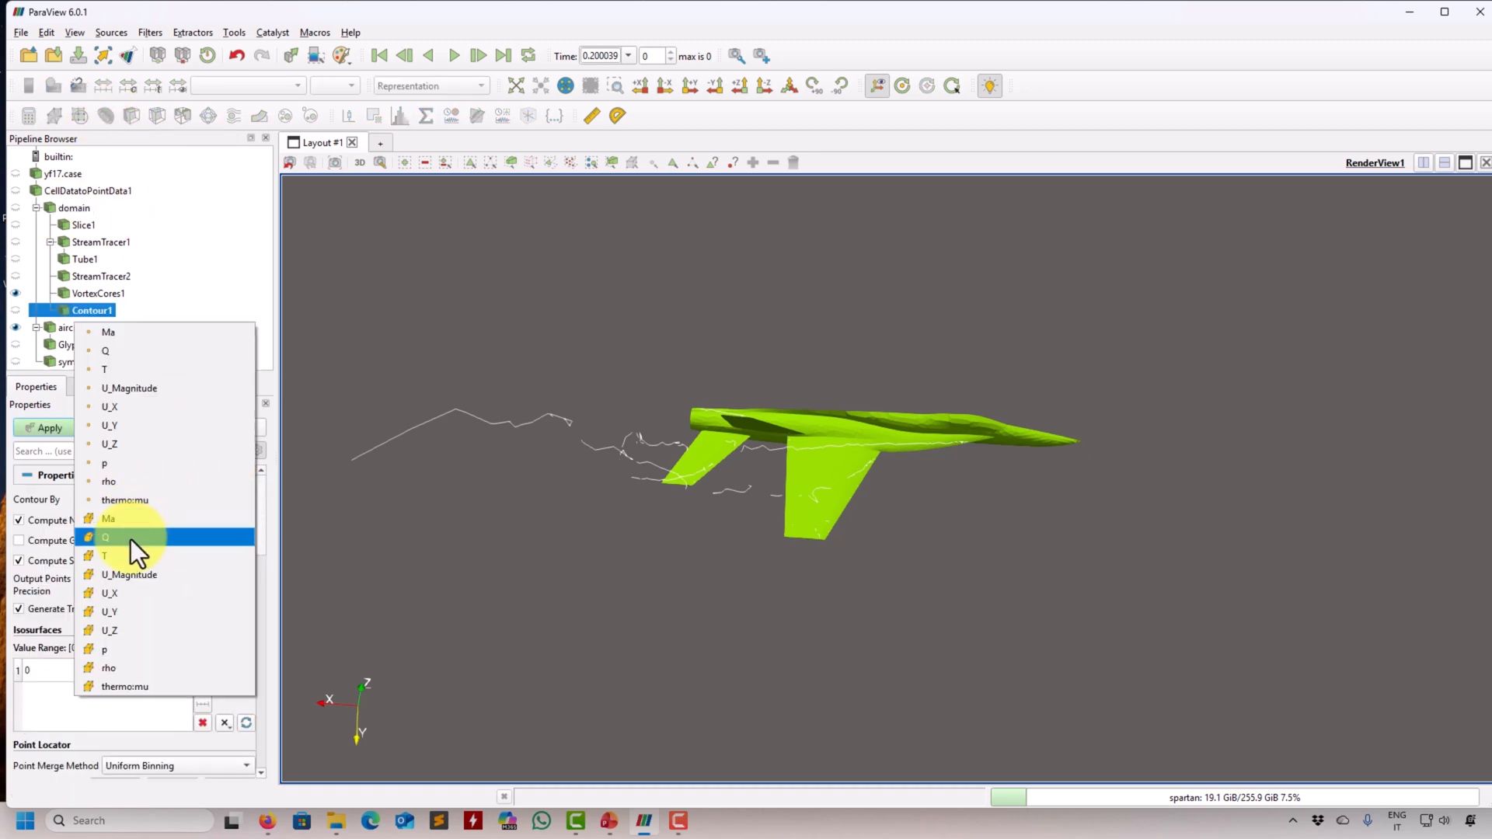
{"action": "left_click", "coordinate": [152, 353]}
{"action": "left_click", "coordinate": [110, 676]}
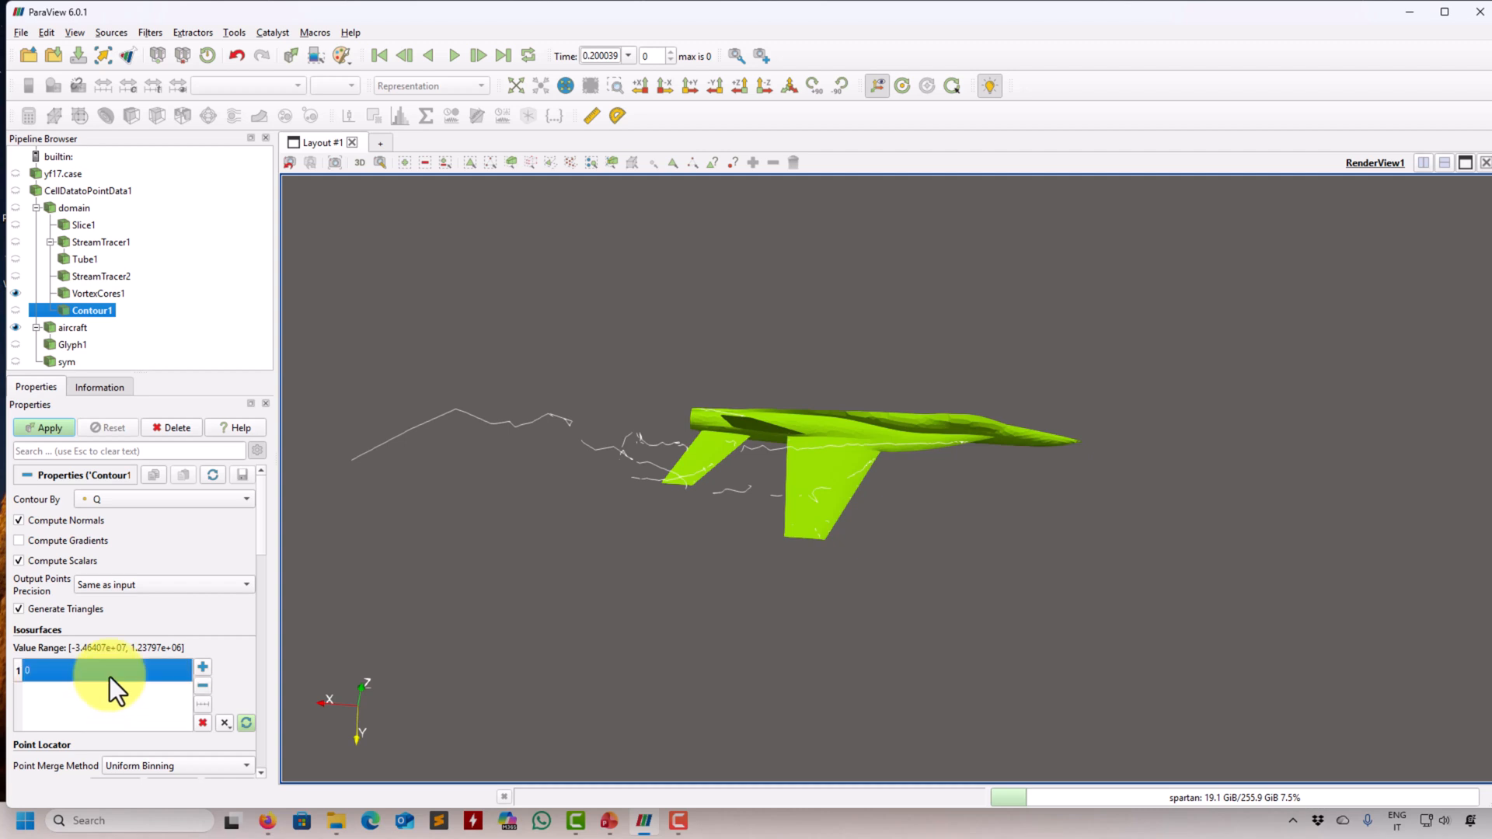
{"action": "type", "text": "1000"}
{"action": "key", "text": "Return"}
{"action": "left_click", "coordinate": [49, 428]}
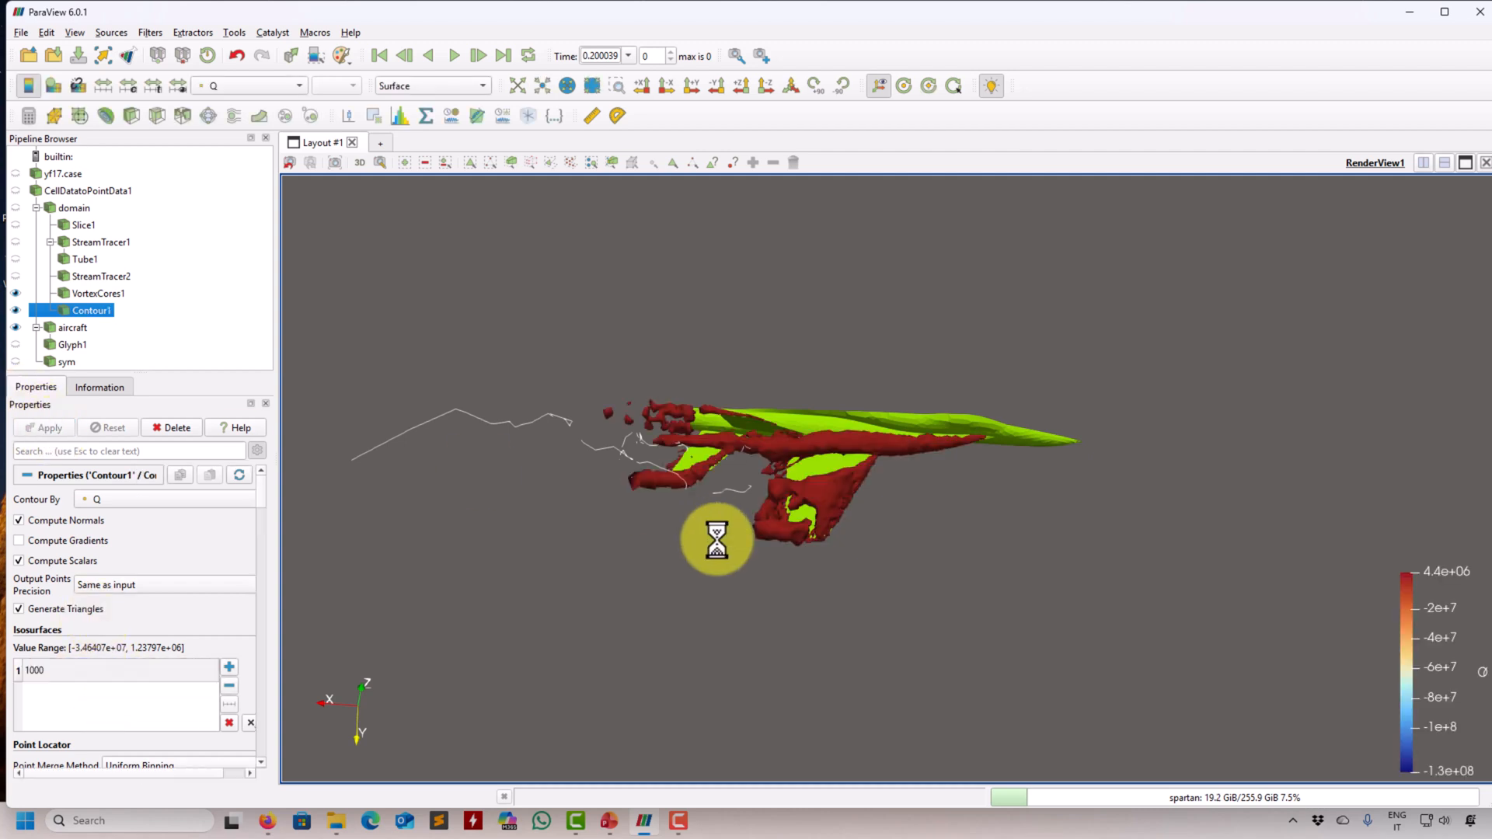
- Display the Q isosurface in Solid Color with an opacity of 0.28
{"action": "left_click", "coordinate": [285, 87]}
{"action": "left_click", "coordinate": [250, 36]}
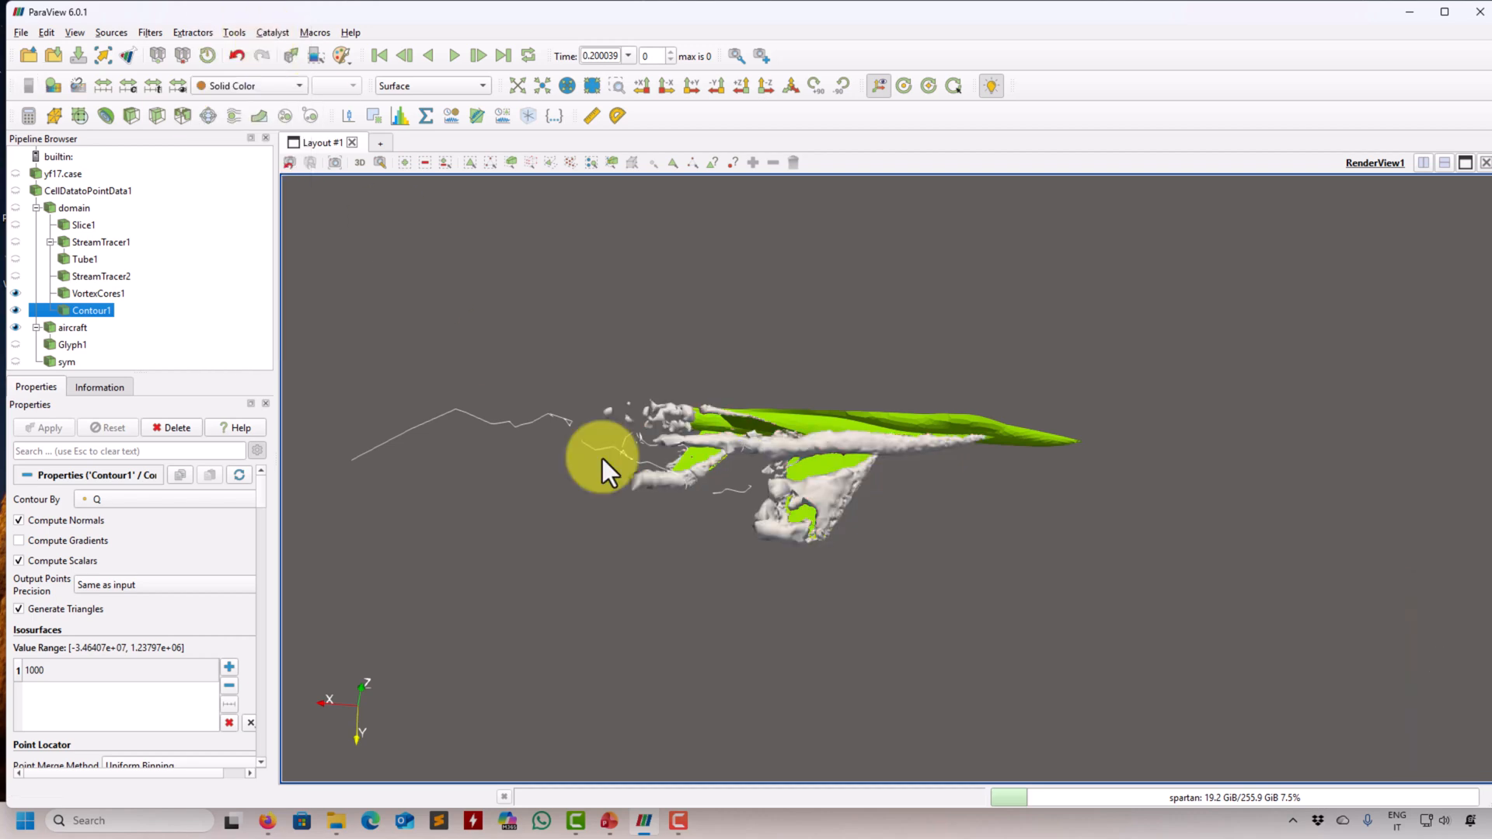
{"action": "left_click_drag", "start_coordinate": [603, 459], "coordinate": [702, 482]}
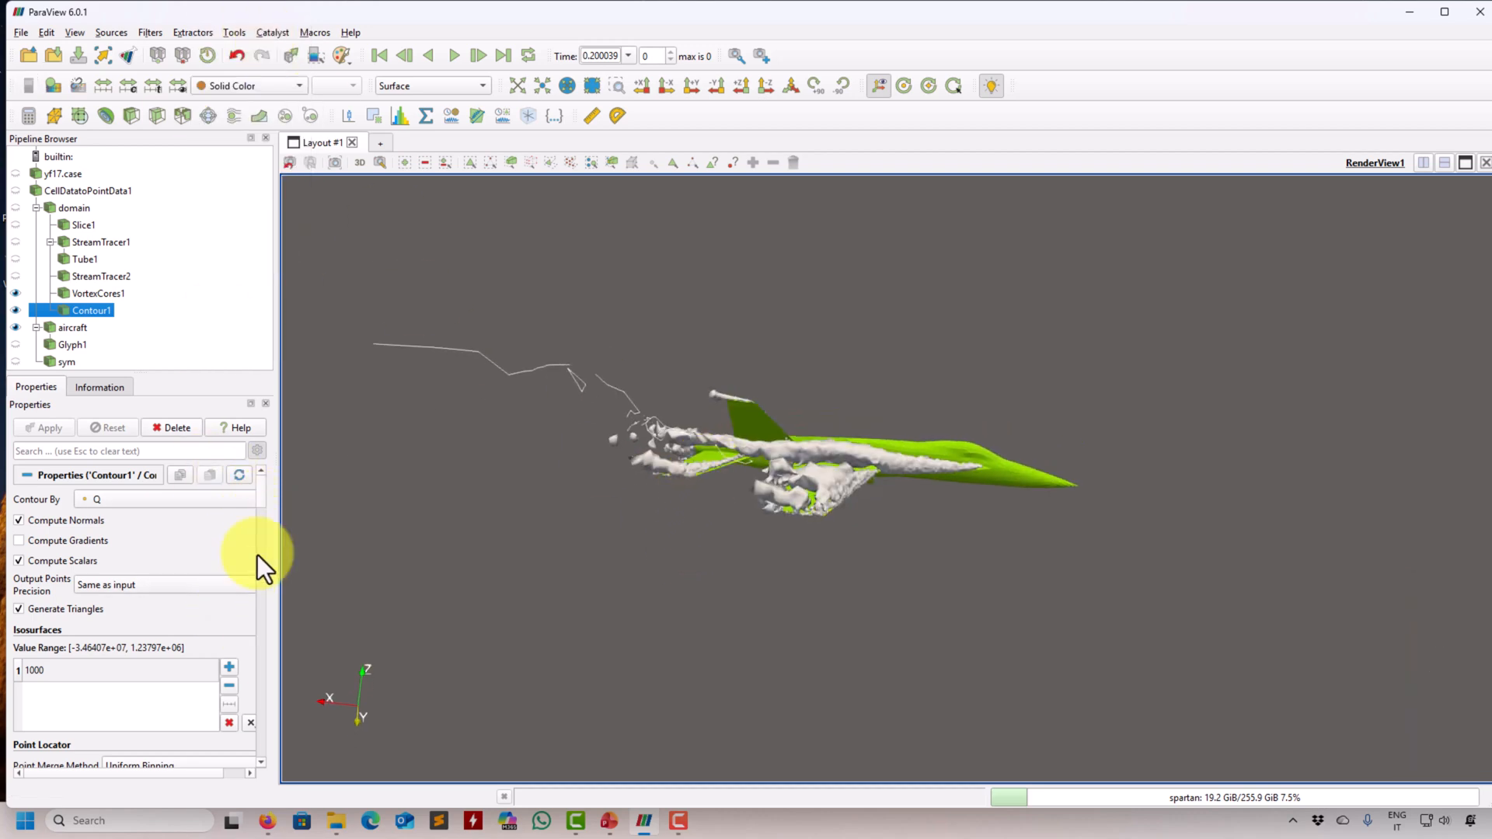
{"action": "scroll", "coordinate": [258, 555], "scroll_direction": "down", "scroll_amount": 10}
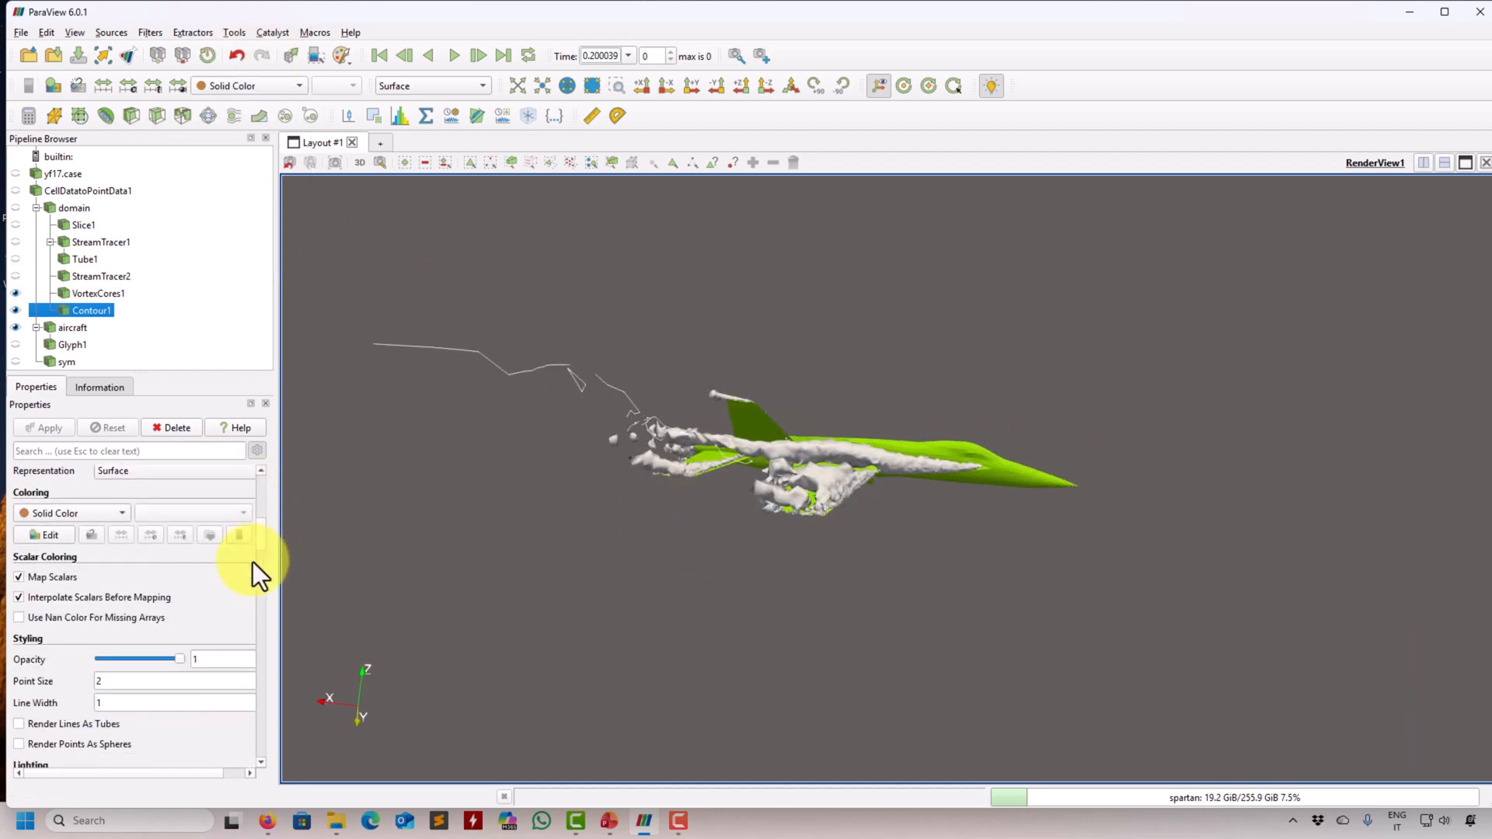
{"action": "left_click_drag", "start_coordinate": [129, 660], "coordinate": [123, 659]}
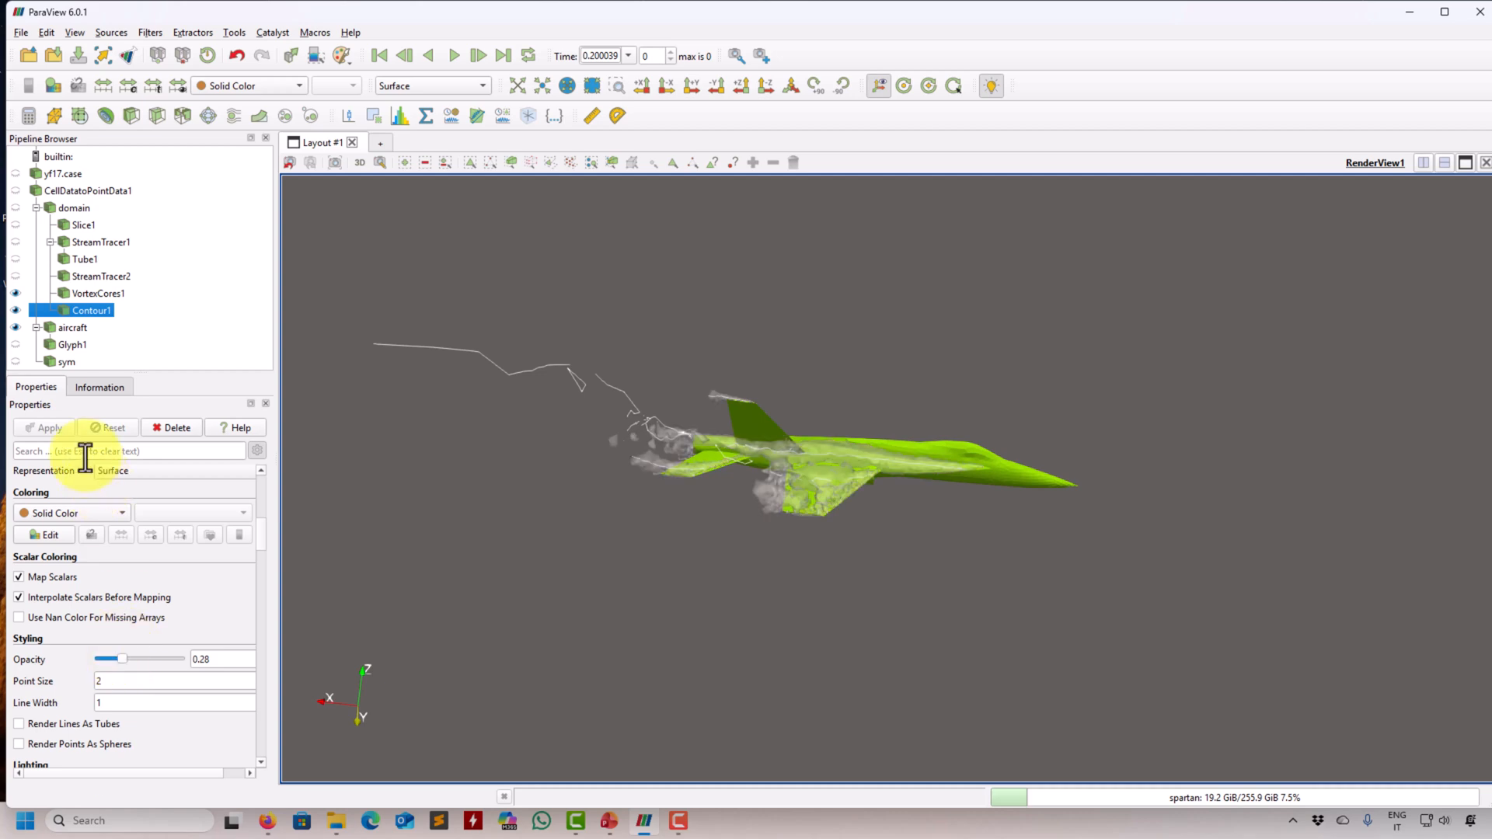
- Set the line width of the vortex cores to 2
{"action": "right_click_drag", "start_coordinate": [781, 431], "coordinate": [758, 621]}
{"action": "left_click_drag", "start_coordinate": [901, 536], "coordinate": [925, 570]}
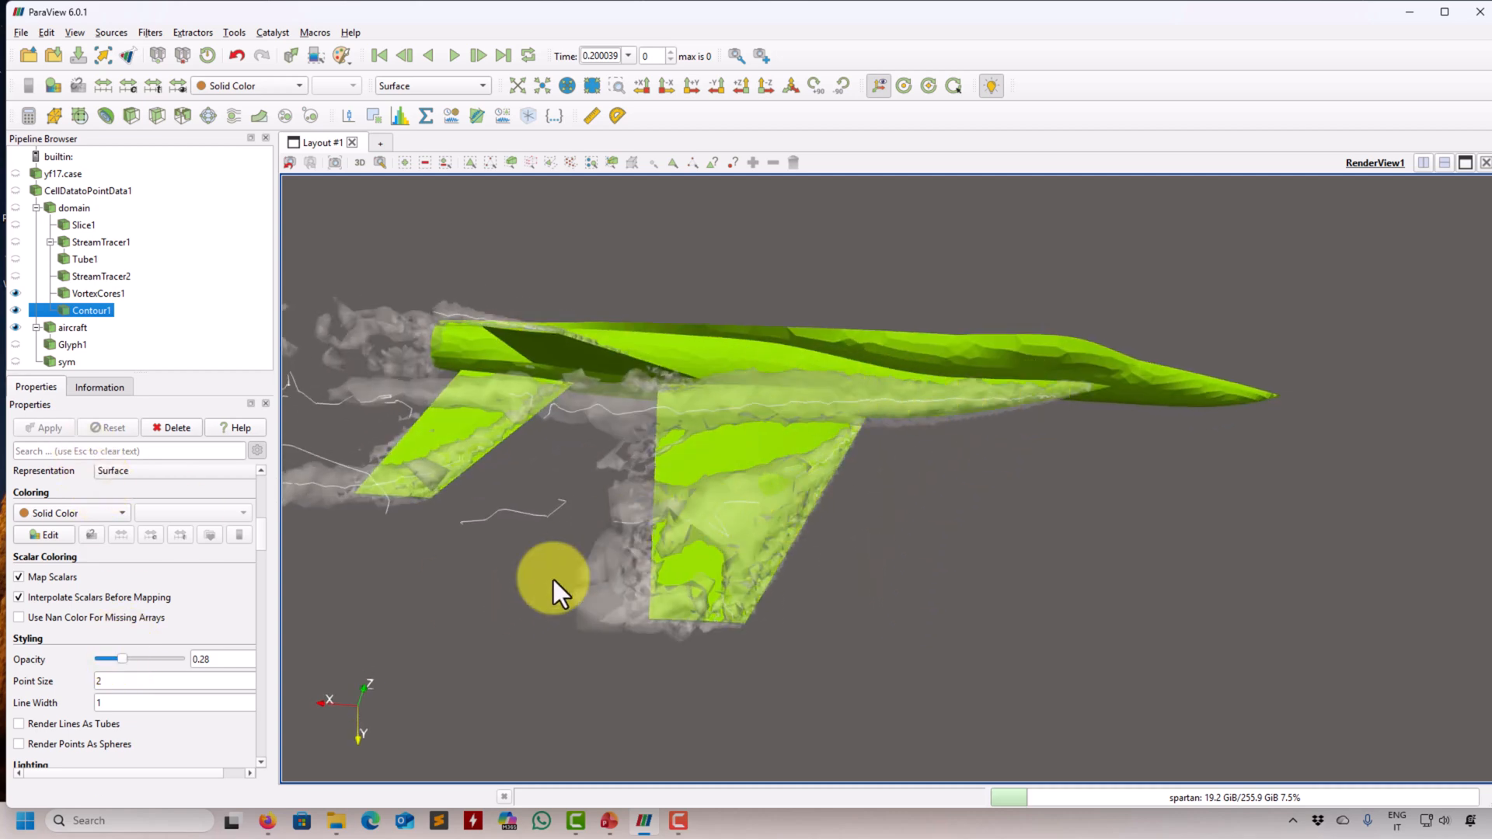
{"action": "left_click_drag", "start_coordinate": [553, 580], "coordinate": [550, 562]}
{"action": "left_click_drag", "start_coordinate": [501, 454], "coordinate": [497, 520]}
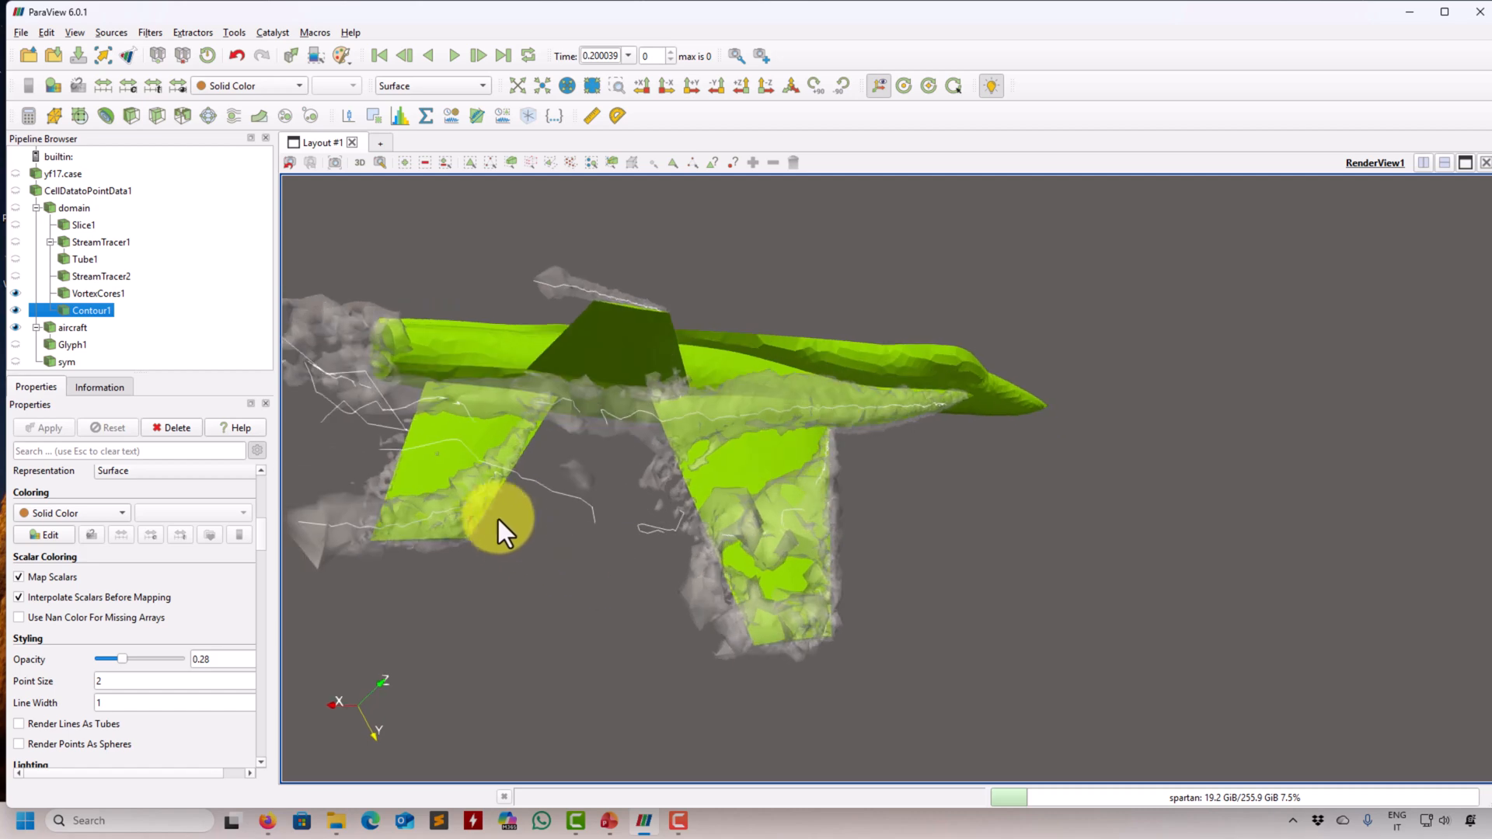
{"action": "left_click_drag", "start_coordinate": [513, 589], "coordinate": [1062, 590]}
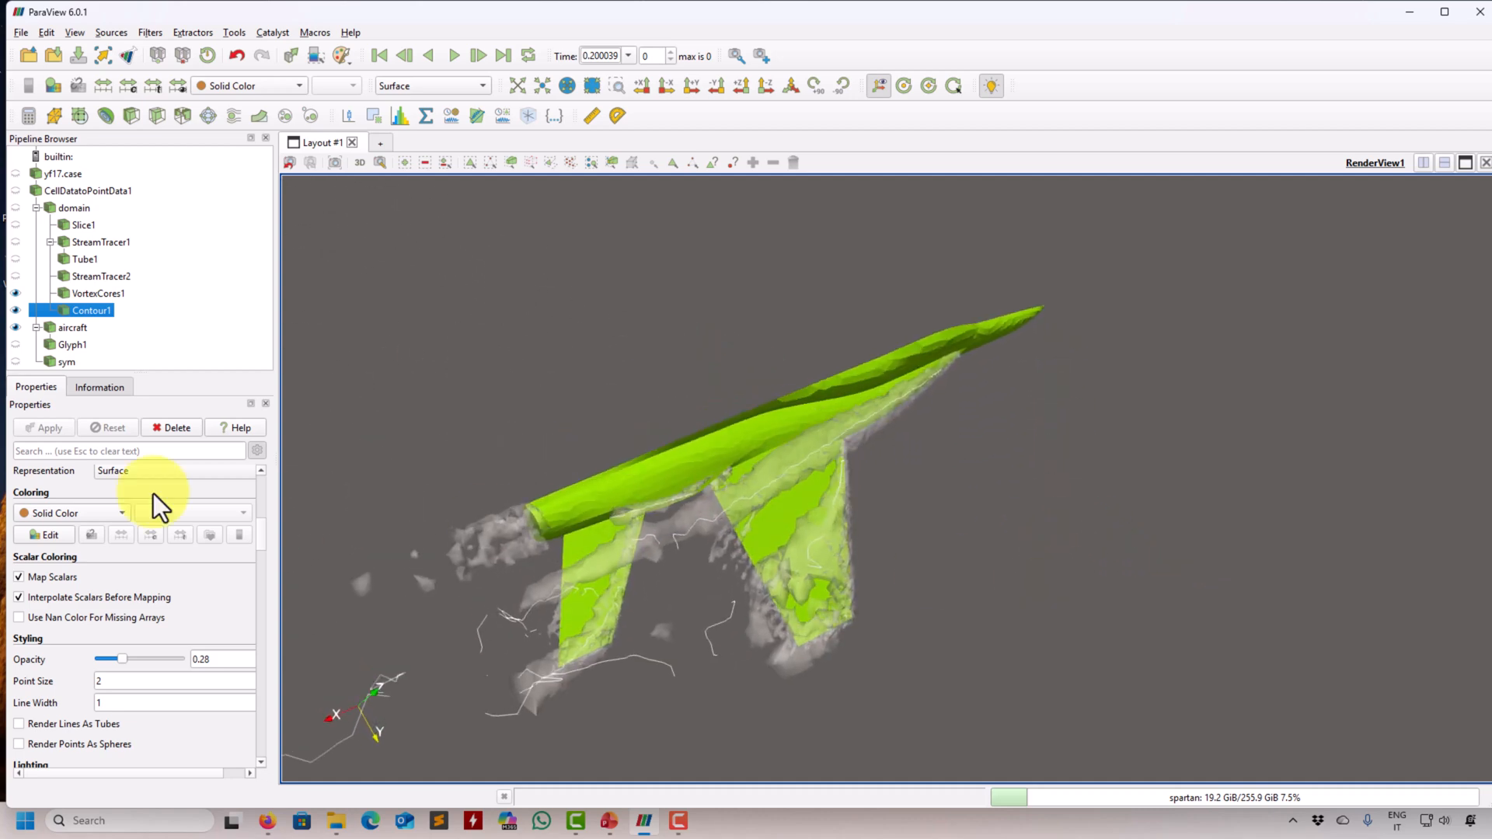
{"action": "left_click", "coordinate": [113, 312]}
{"action": "left_click", "coordinate": [105, 296]}
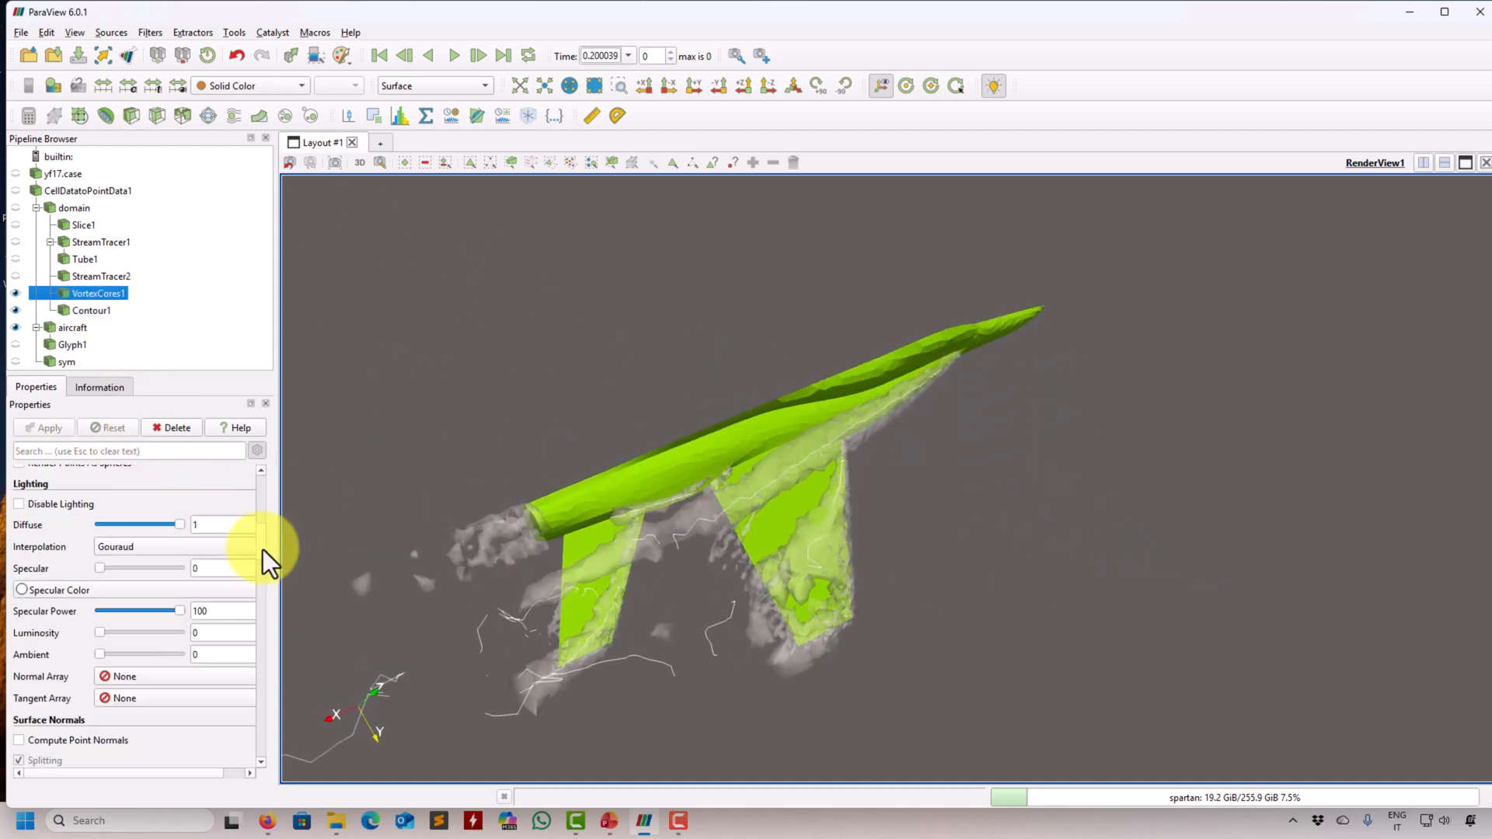
{"action": "scroll", "coordinate": [263, 547], "scroll_direction": "up", "scroll_amount": 5}
{"action": "scroll", "coordinate": [263, 506], "scroll_direction": "down", "scroll_amount": 3}
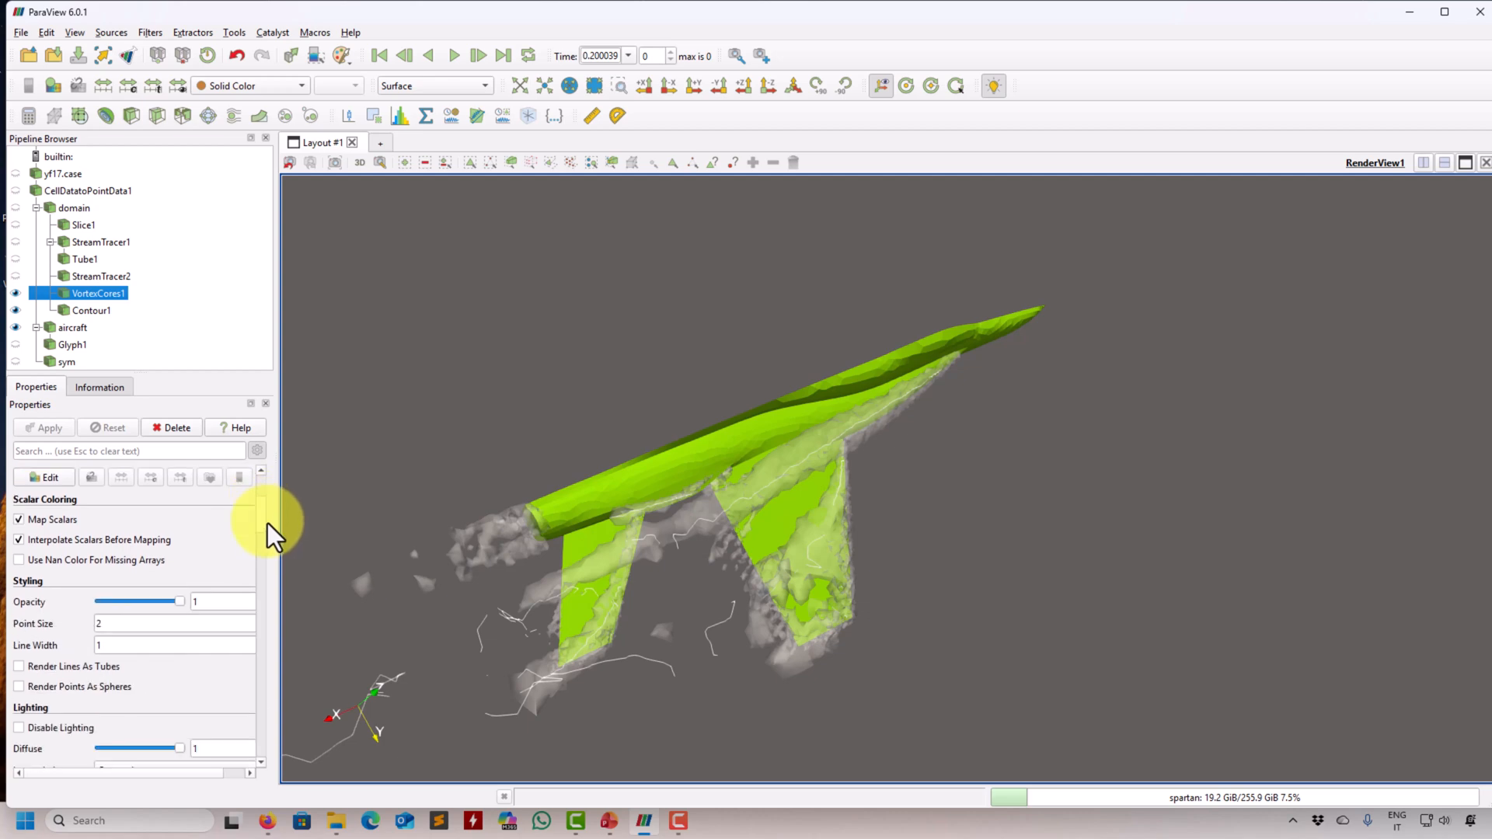
{"action": "double_click", "coordinate": [133, 639]}
{"action": "type", "text": "2"}
{"action": "key", "text": "Return"}
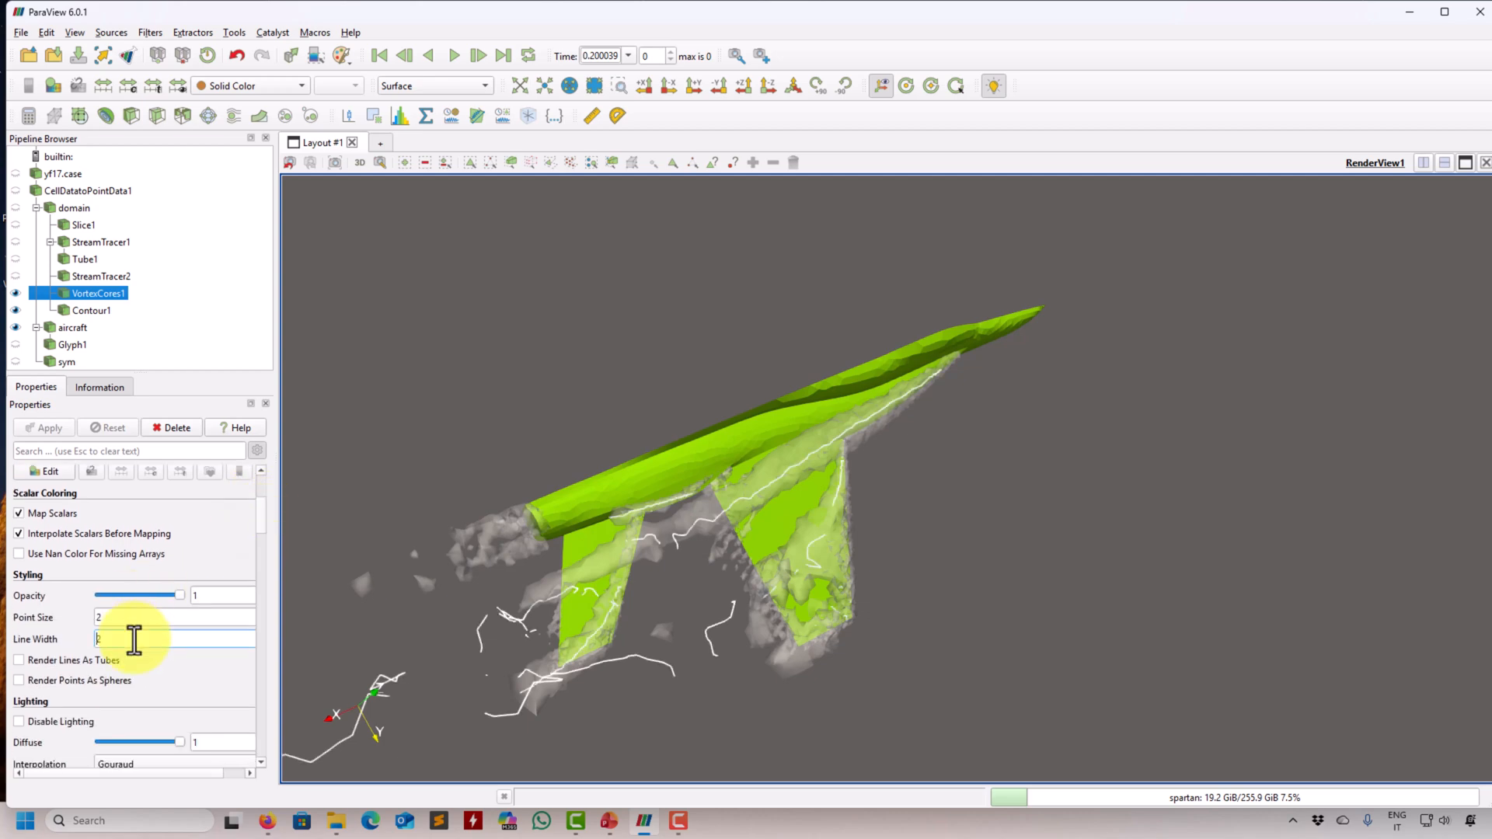
- Hide the Q contour and the aircraft so that only the vortex cores are displayed
{"action": "left_click_drag", "start_coordinate": [1160, 614], "coordinate": [1127, 538]}
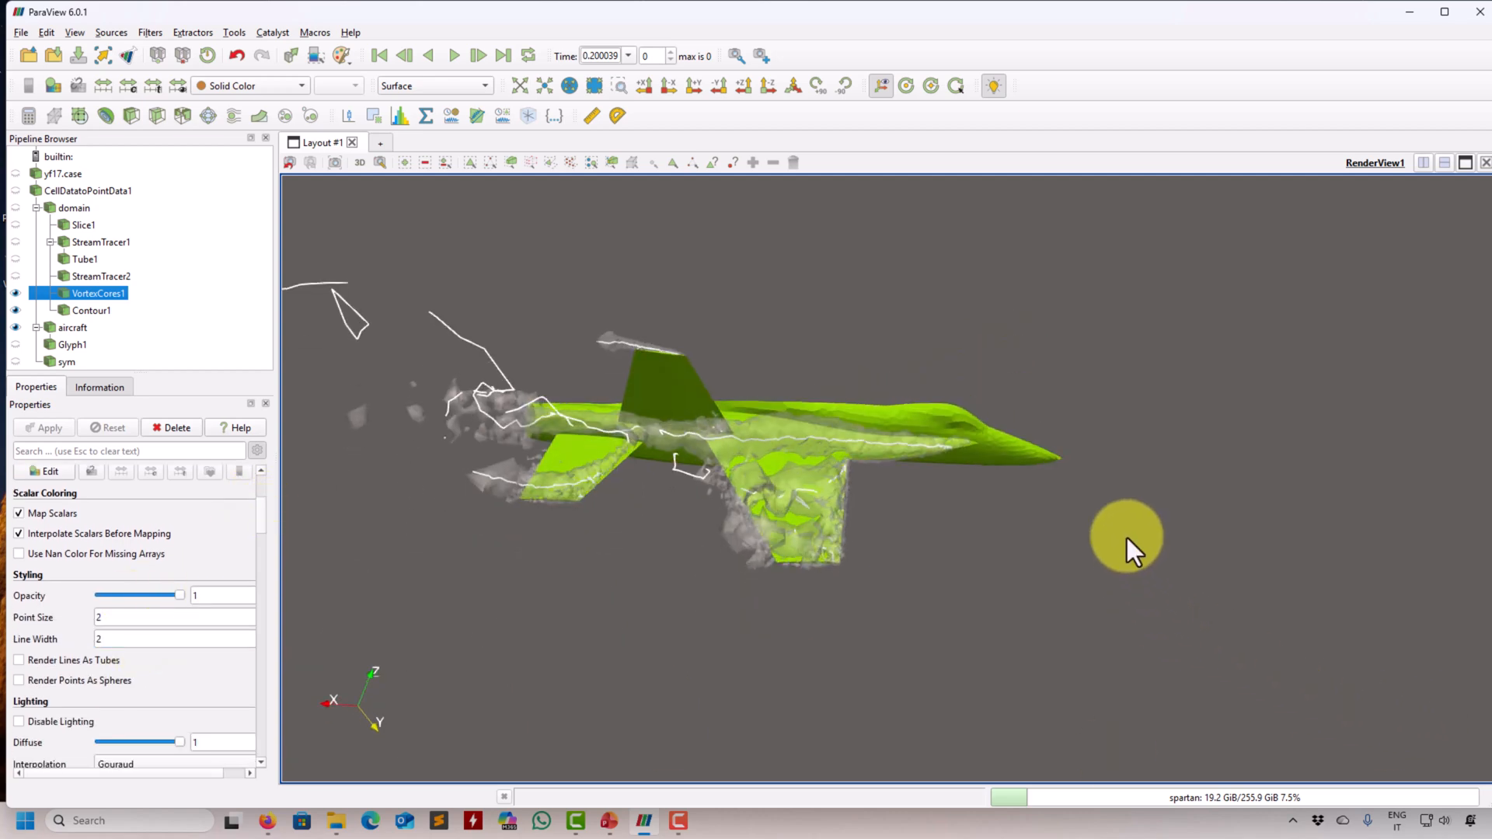
{"action": "left_click", "coordinate": [24, 314]}
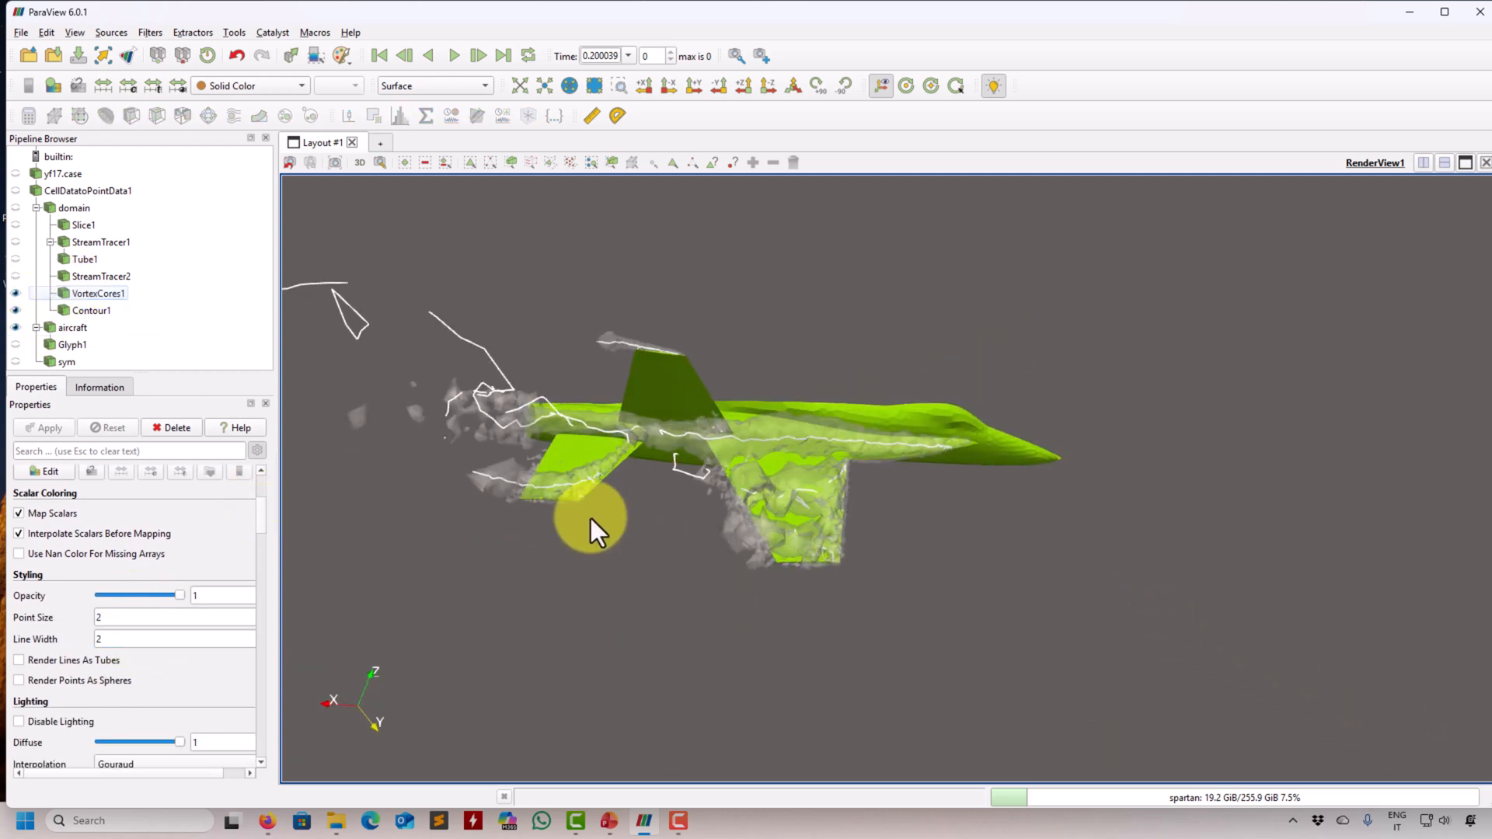
{"action": "left_click", "coordinate": [15, 310]}
{"action": "left_click_drag", "start_coordinate": [674, 597], "coordinate": [674, 662]}
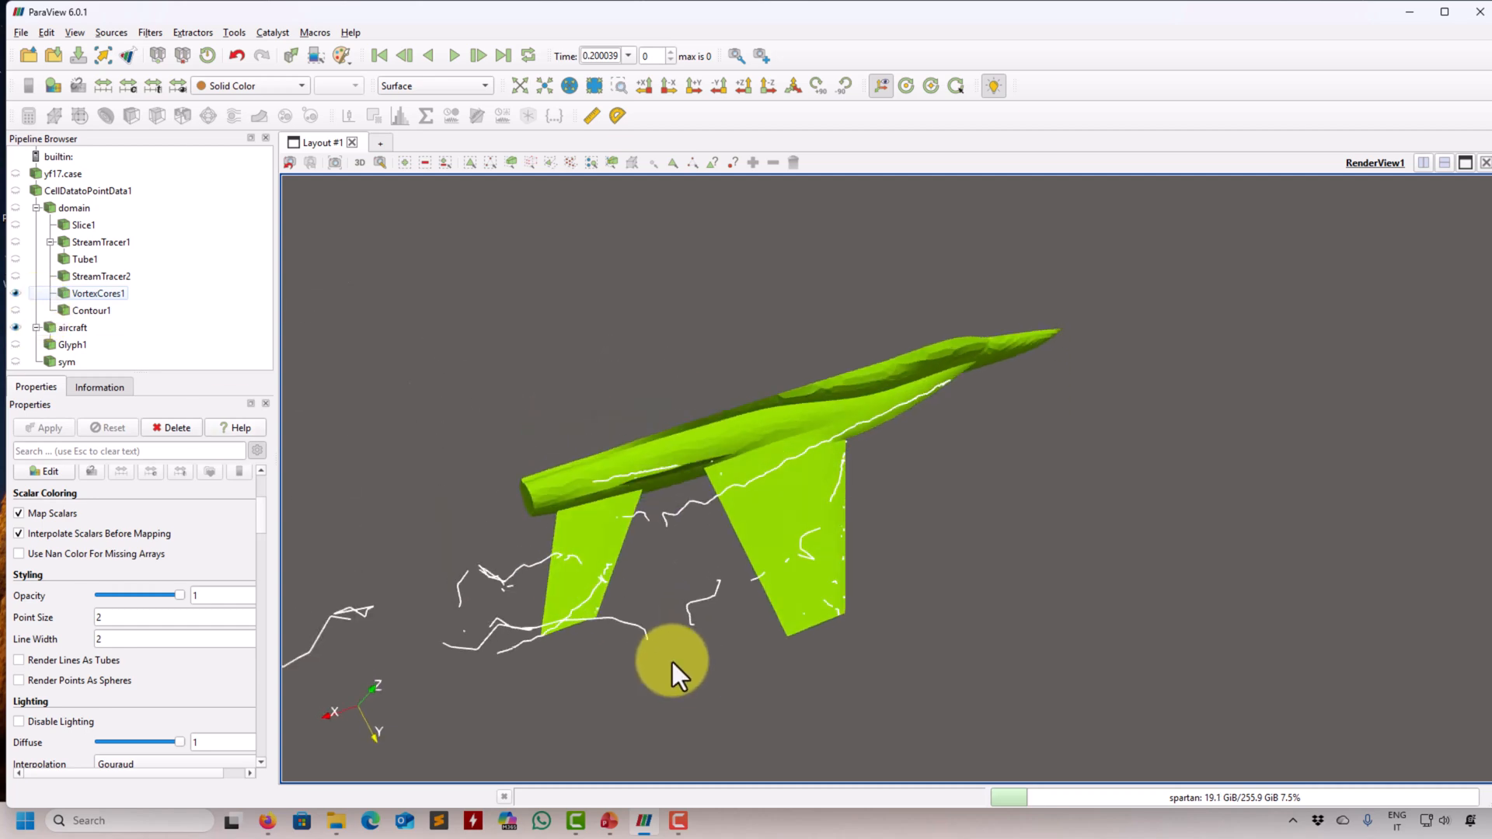
{"action": "left_click", "coordinate": [16, 328]}
{"action": "left_click_drag", "start_coordinate": [732, 314], "coordinate": [716, 361]}
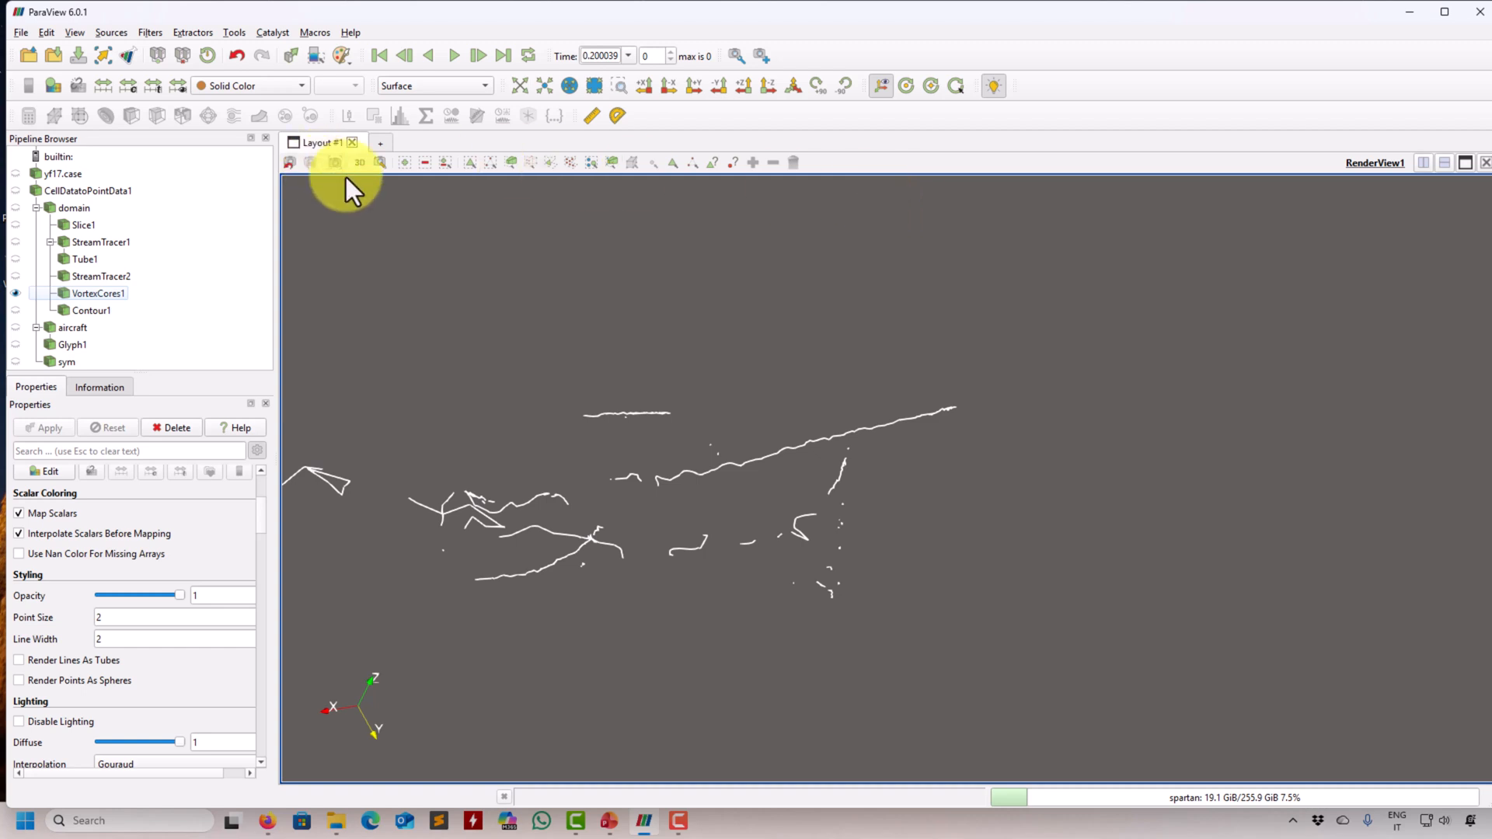
{"action": "left_click", "coordinate": [16, 327]}
{"action": "left_click", "coordinate": [16, 327]}
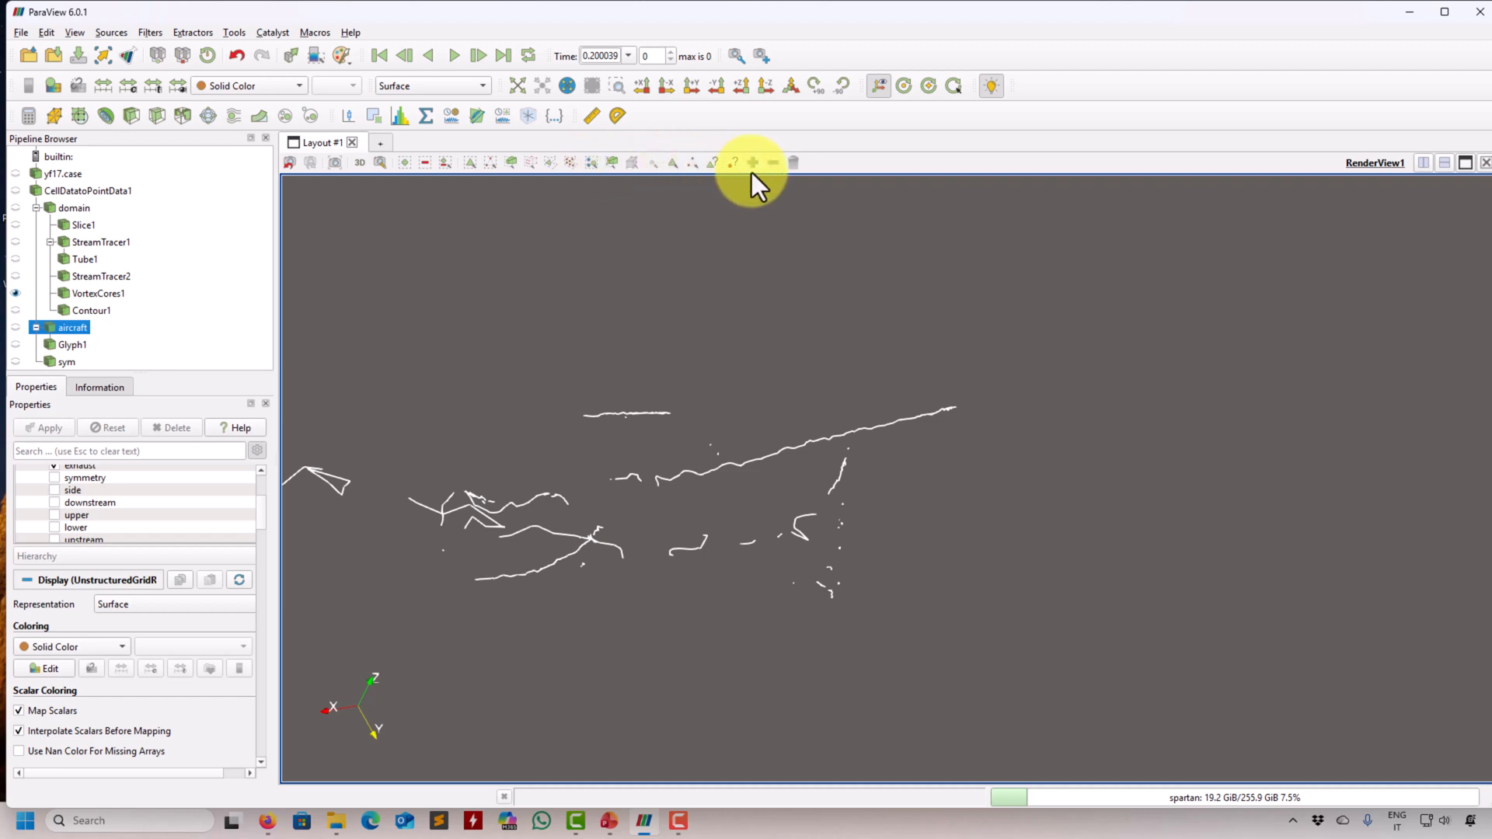
- Select the cells of the long forward vortex core line, adding its front end to the first selection
{"action": "left_click", "coordinate": [472, 163]}
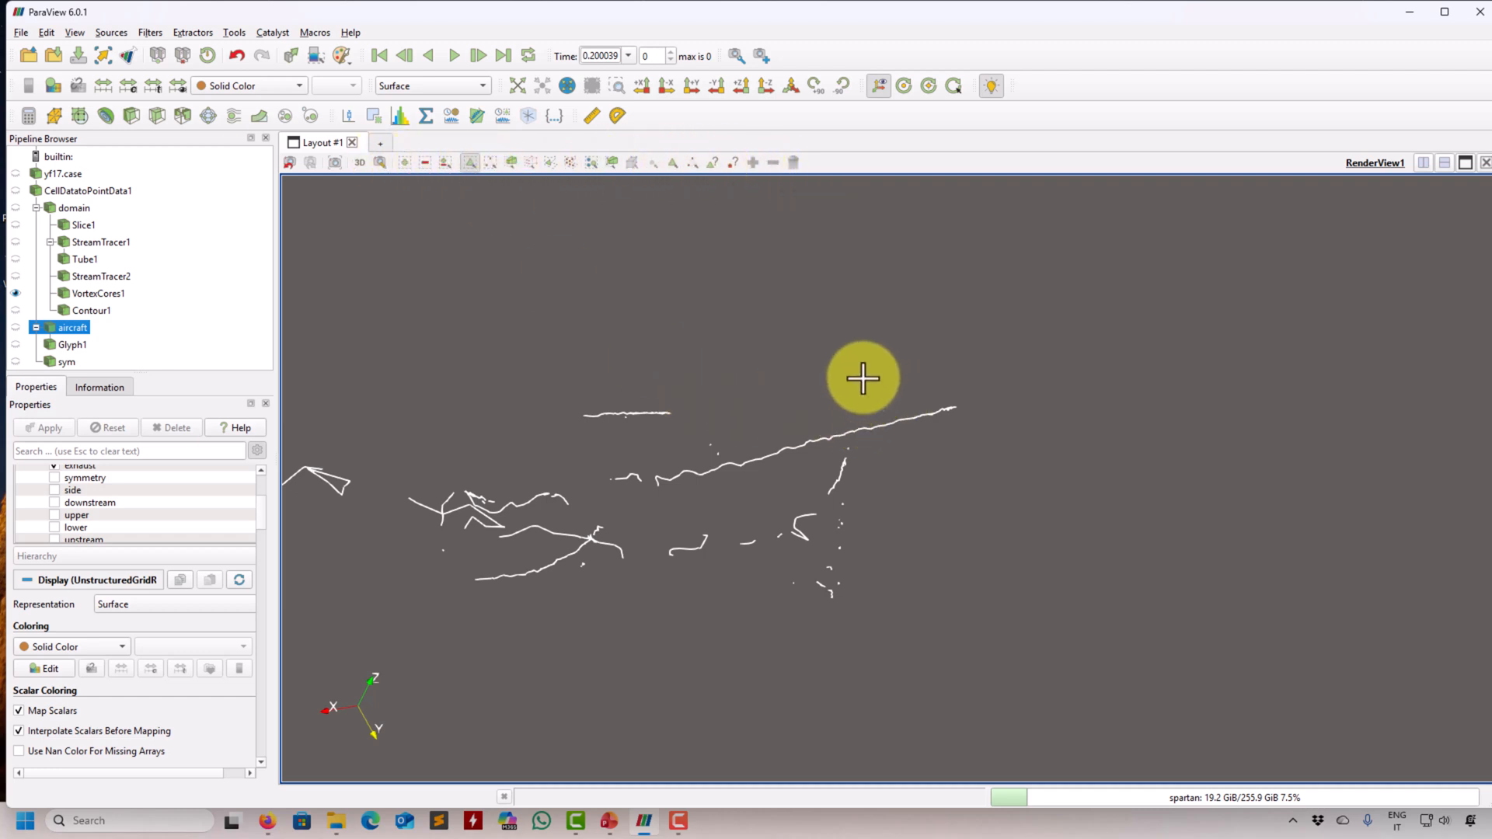
{"action": "left_click_drag", "start_coordinate": [870, 400], "coordinate": [990, 462]}
{"action": "scroll", "coordinate": [967, 467], "scroll_direction": "up", "scroll_amount": 2}
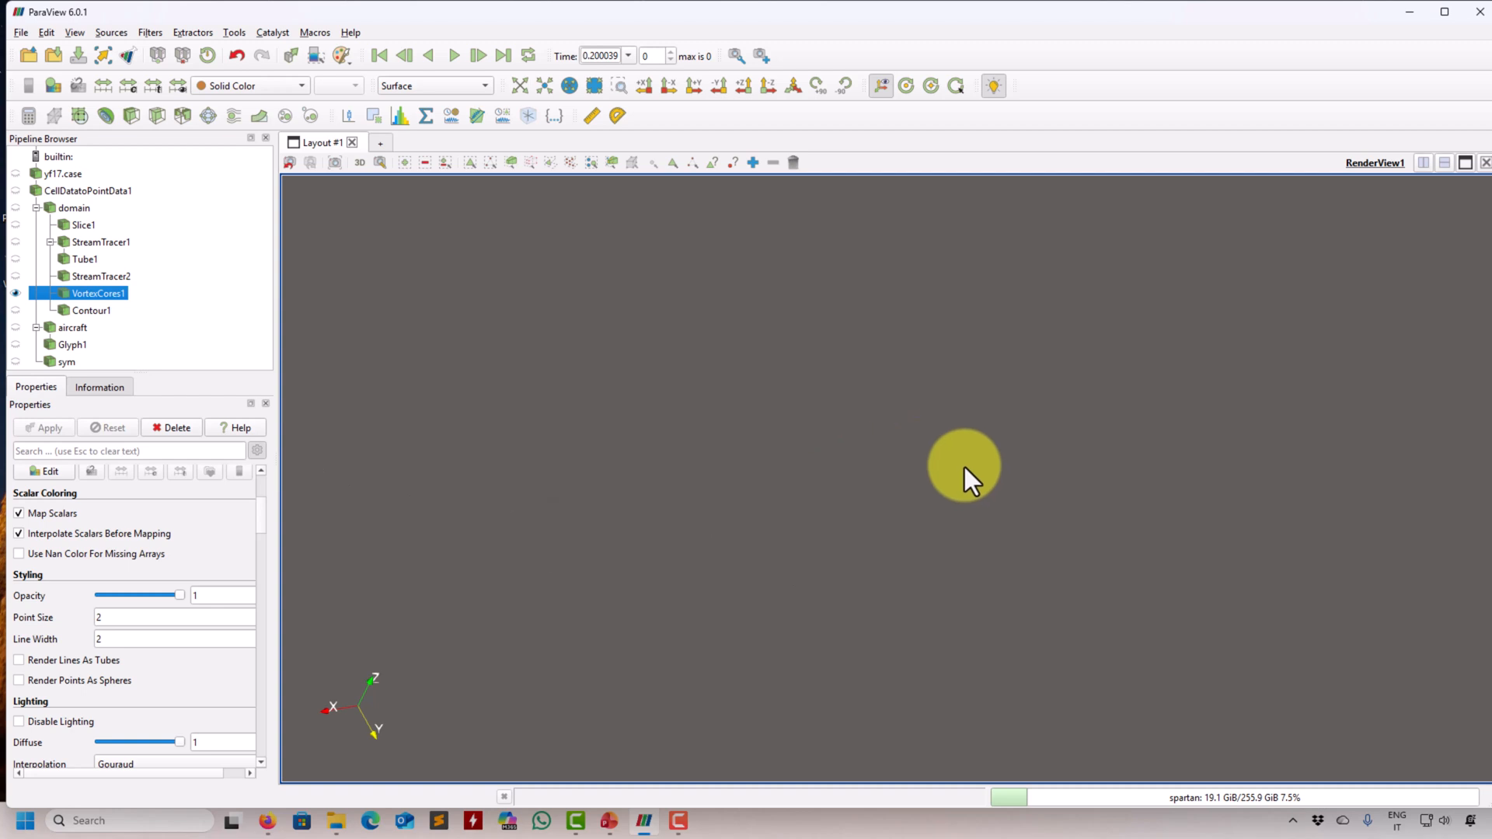
{"action": "left_click_drag", "start_coordinate": [959, 466], "coordinate": [400, 237]}
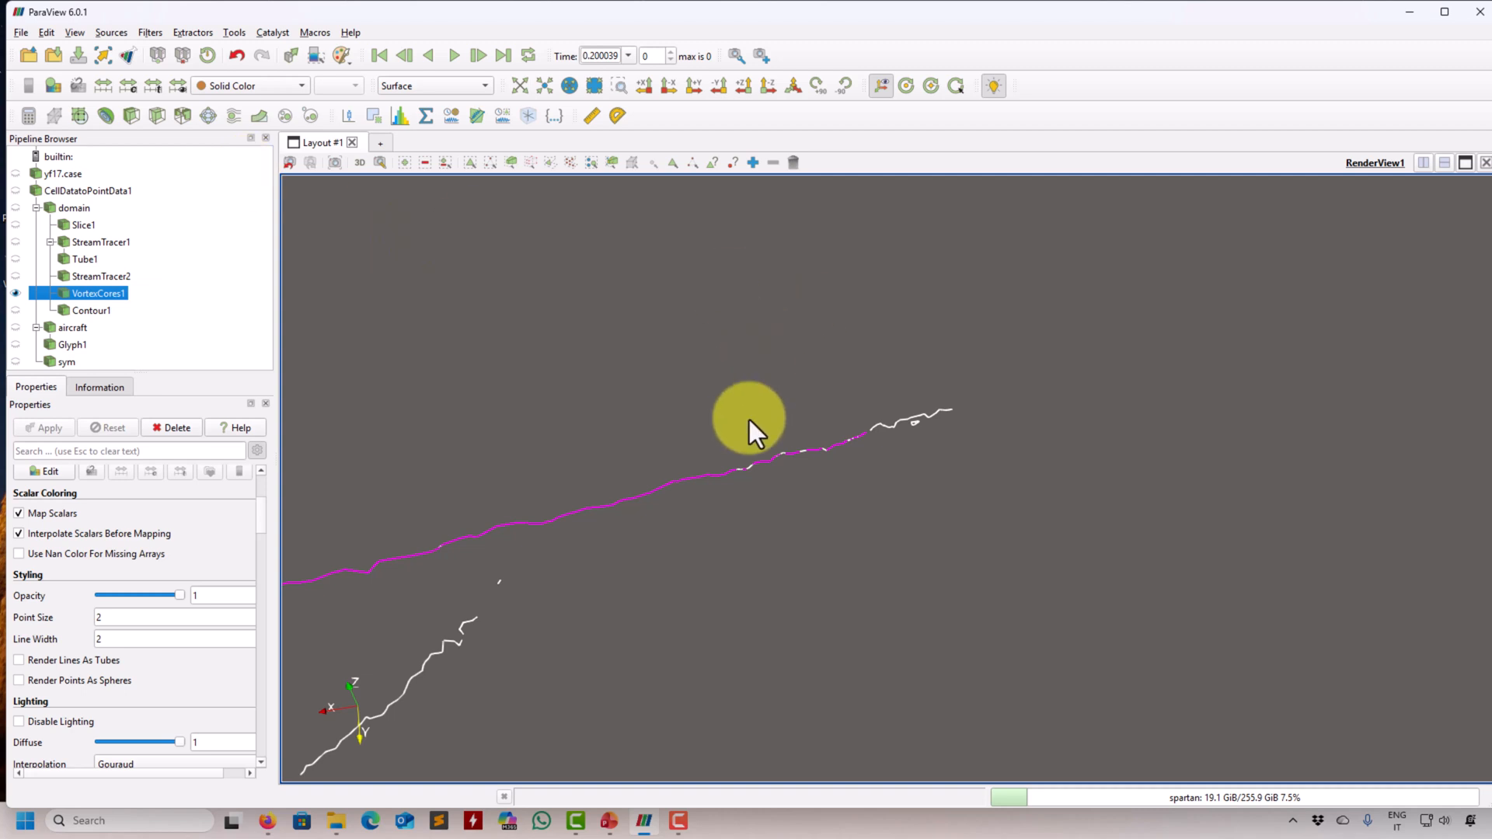
{"action": "left_click", "coordinate": [404, 162]}
{"action": "left_click", "coordinate": [470, 162]}
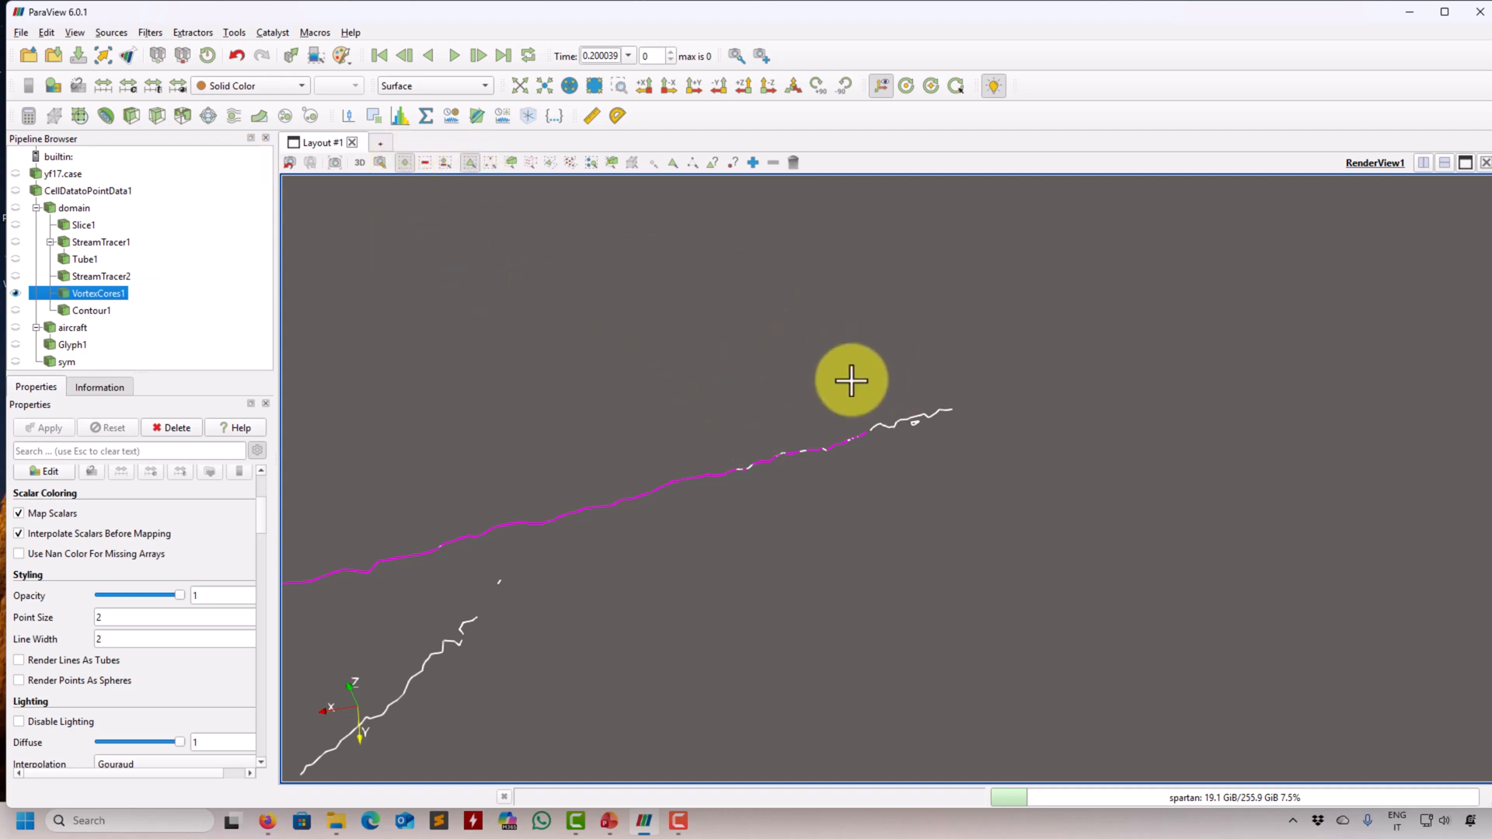
{"action": "left_click_drag", "start_coordinate": [859, 356], "coordinate": [1015, 468]}
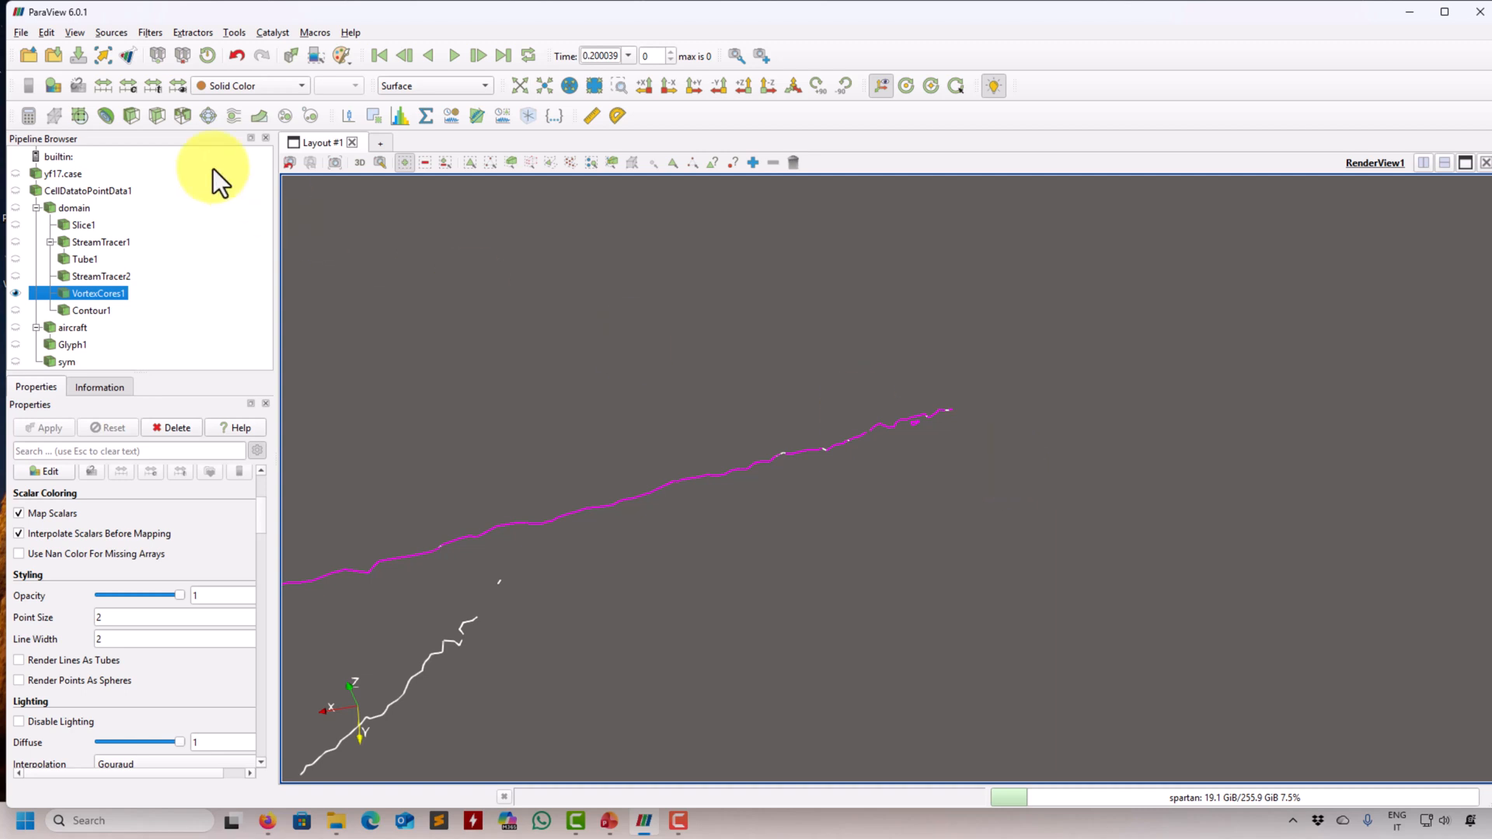
- Extract the selected core line with Extract Selection and hide the full set of vortex cores
{"action": "left_click_drag", "start_coordinate": [505, 333], "coordinate": [415, 294]}
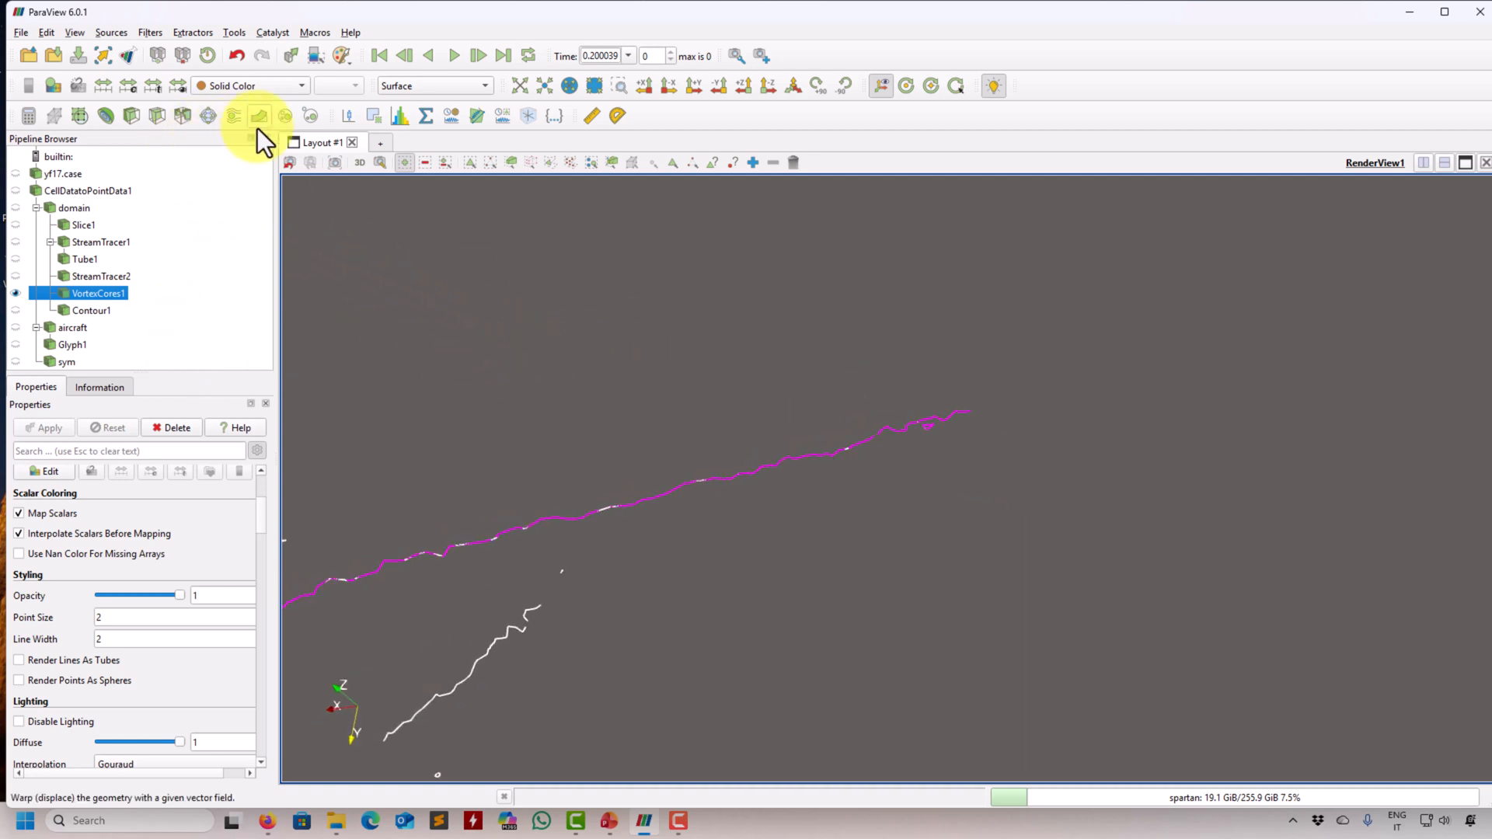
{"action": "left_click", "coordinate": [372, 121]}
{"action": "left_click", "coordinate": [37, 428]}
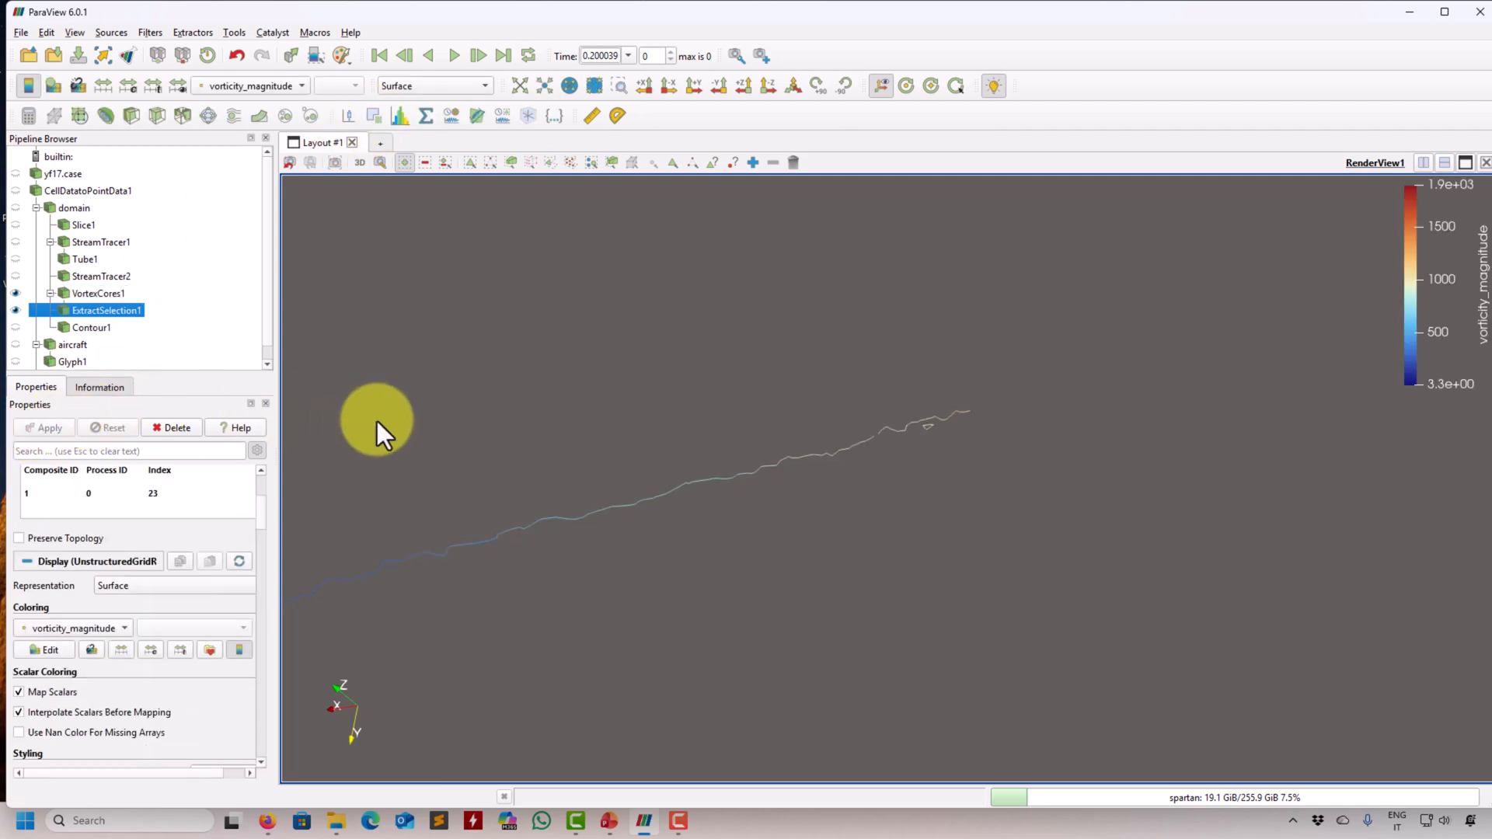
{"action": "left_click_drag", "start_coordinate": [848, 392], "coordinate": [742, 475]}
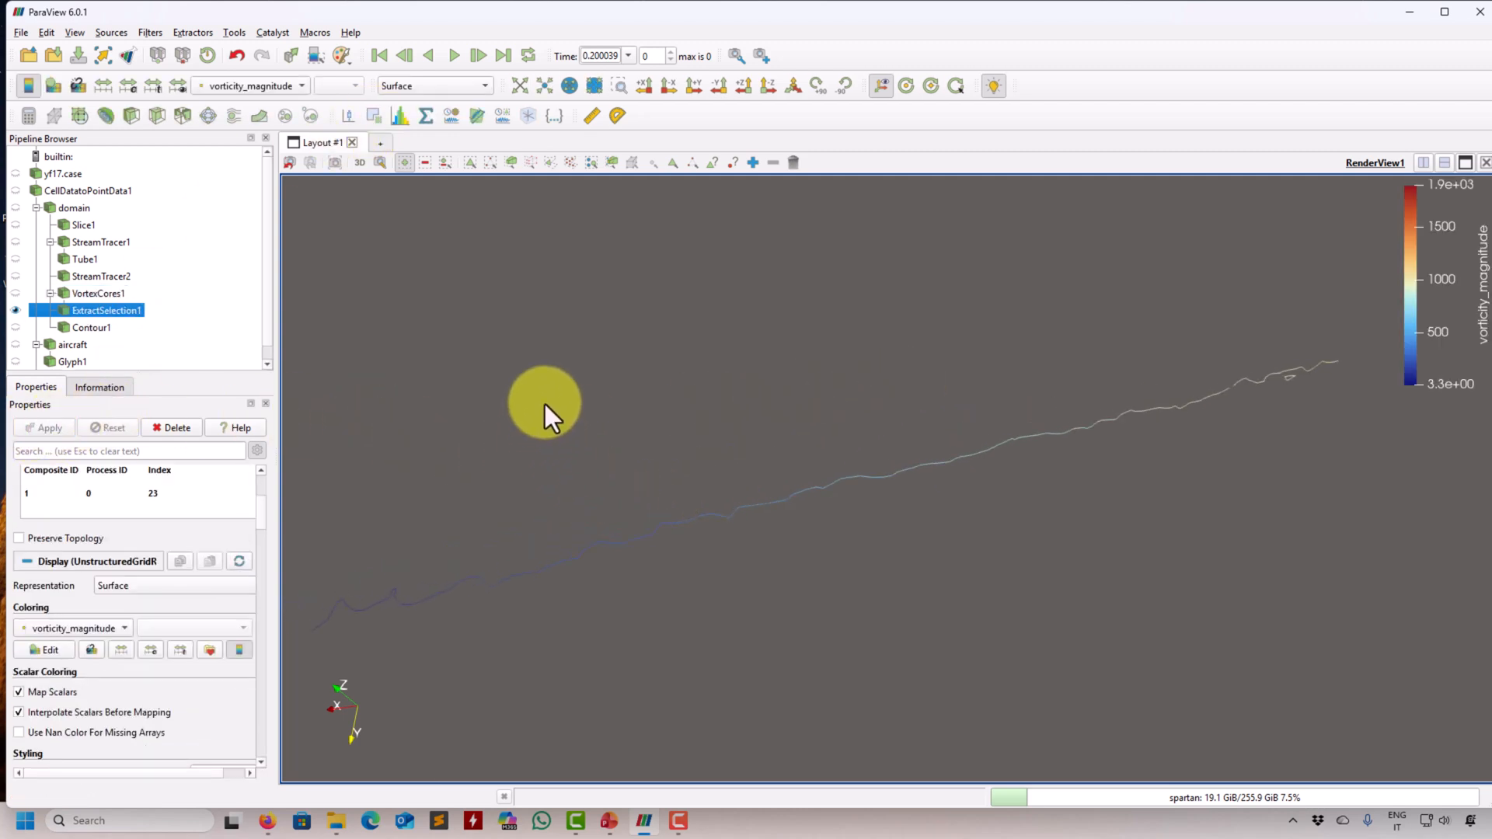
{"action": "left_click_drag", "start_coordinate": [544, 405], "coordinate": [603, 590]}
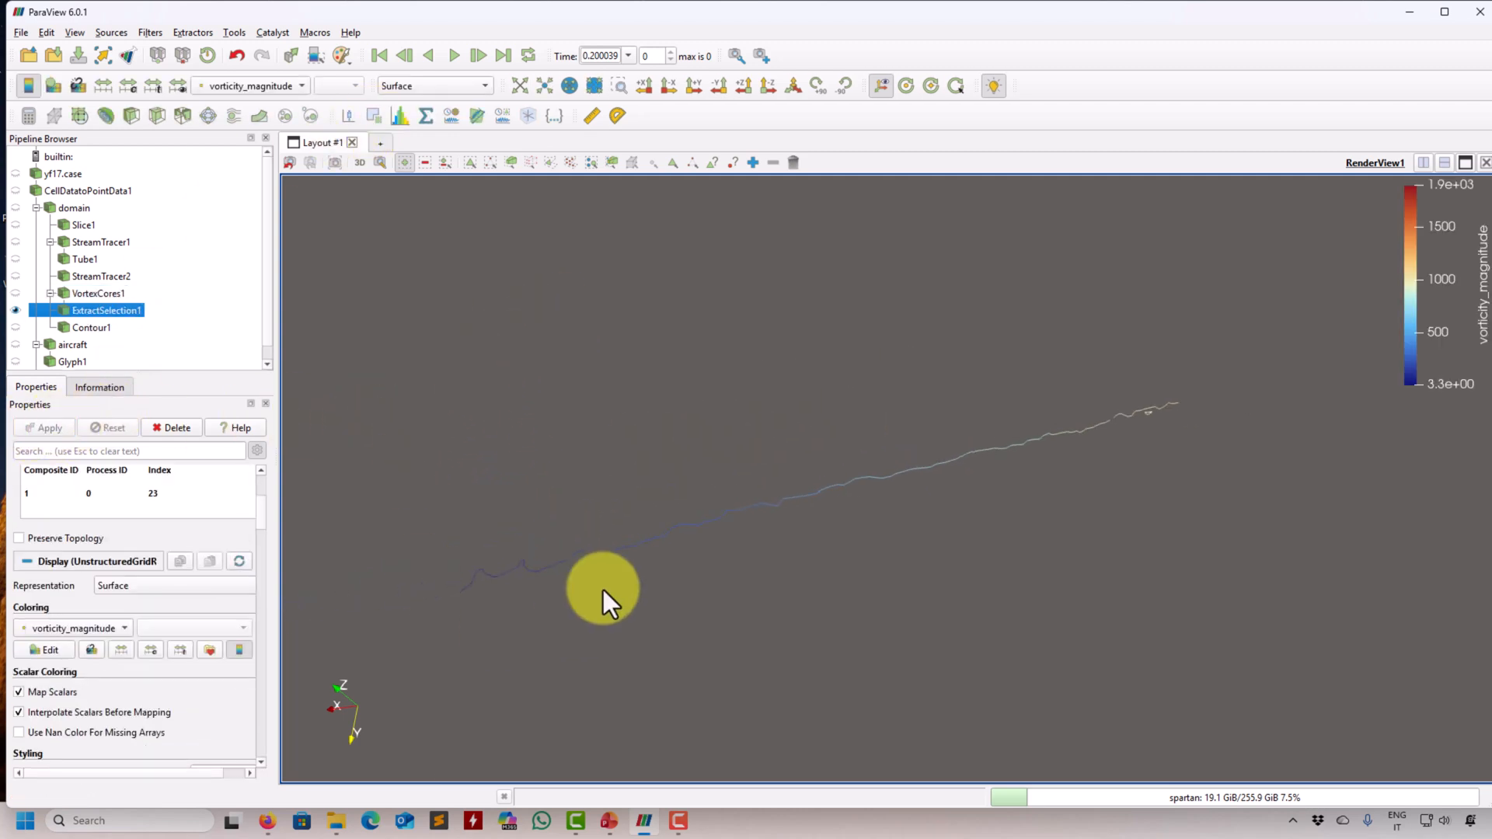
{"action": "left_click", "coordinate": [15, 292]}
{"action": "left_click", "coordinate": [15, 293]}
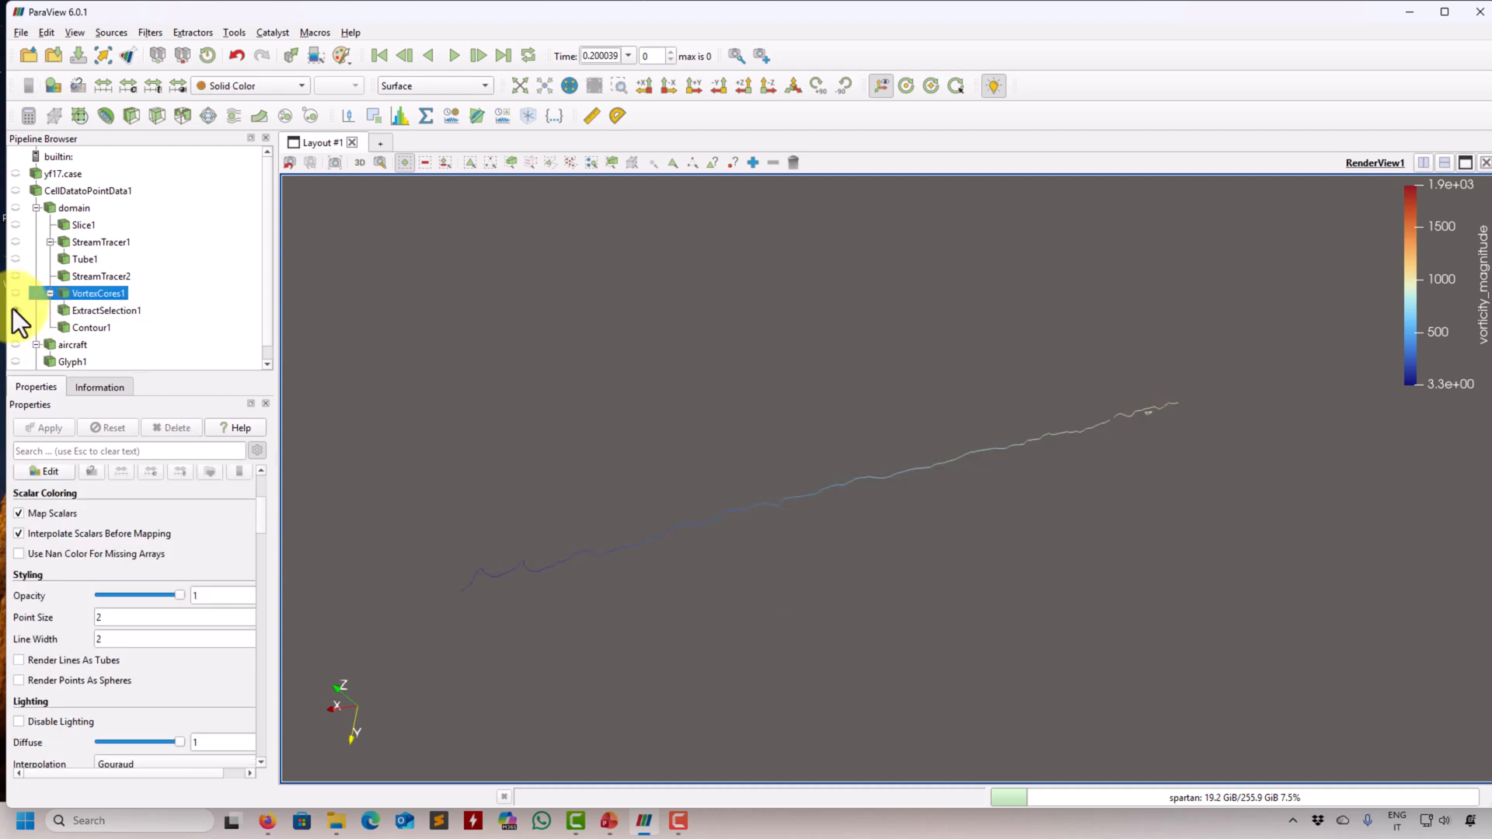
- Keep the extracted core line visible and display it in Solid Color
{"action": "left_click", "coordinate": [16, 310]}
{"action": "left_click", "coordinate": [101, 311]}
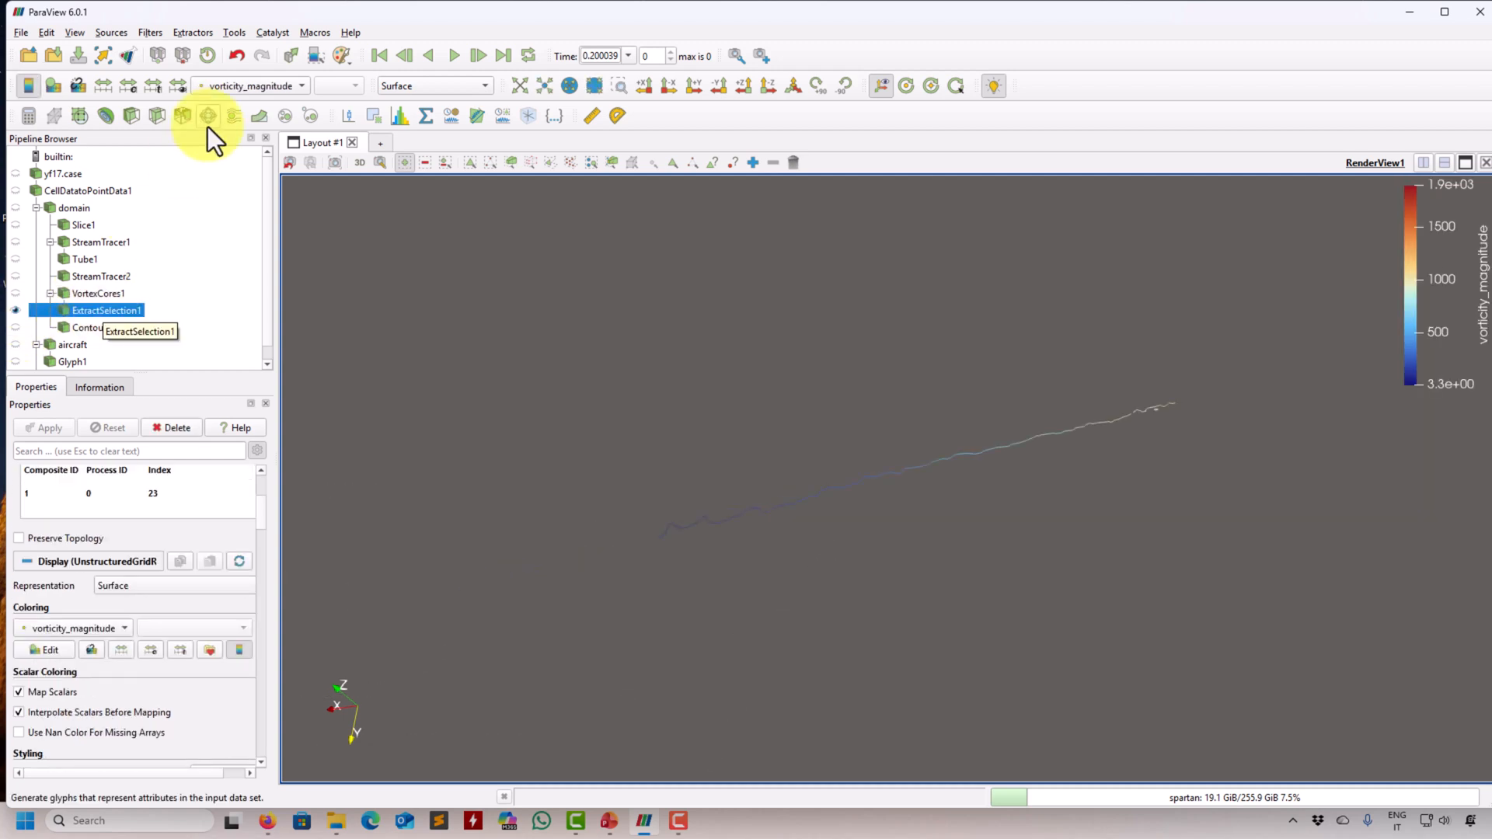
{"action": "left_click", "coordinate": [244, 83]}
{"action": "left_click", "coordinate": [247, 18]}
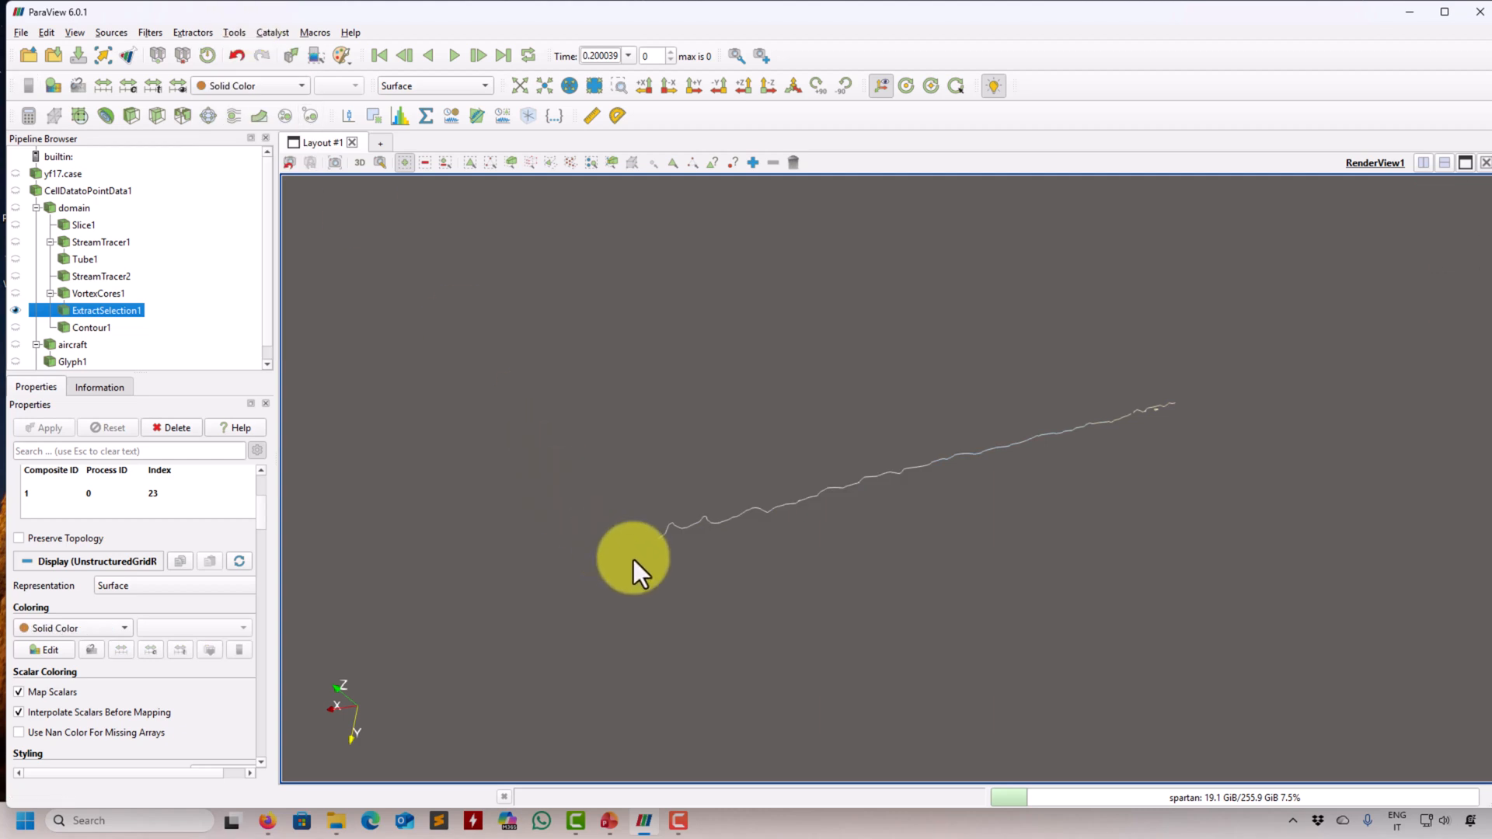
{"action": "left_click_drag", "start_coordinate": [632, 559], "coordinate": [934, 539]}
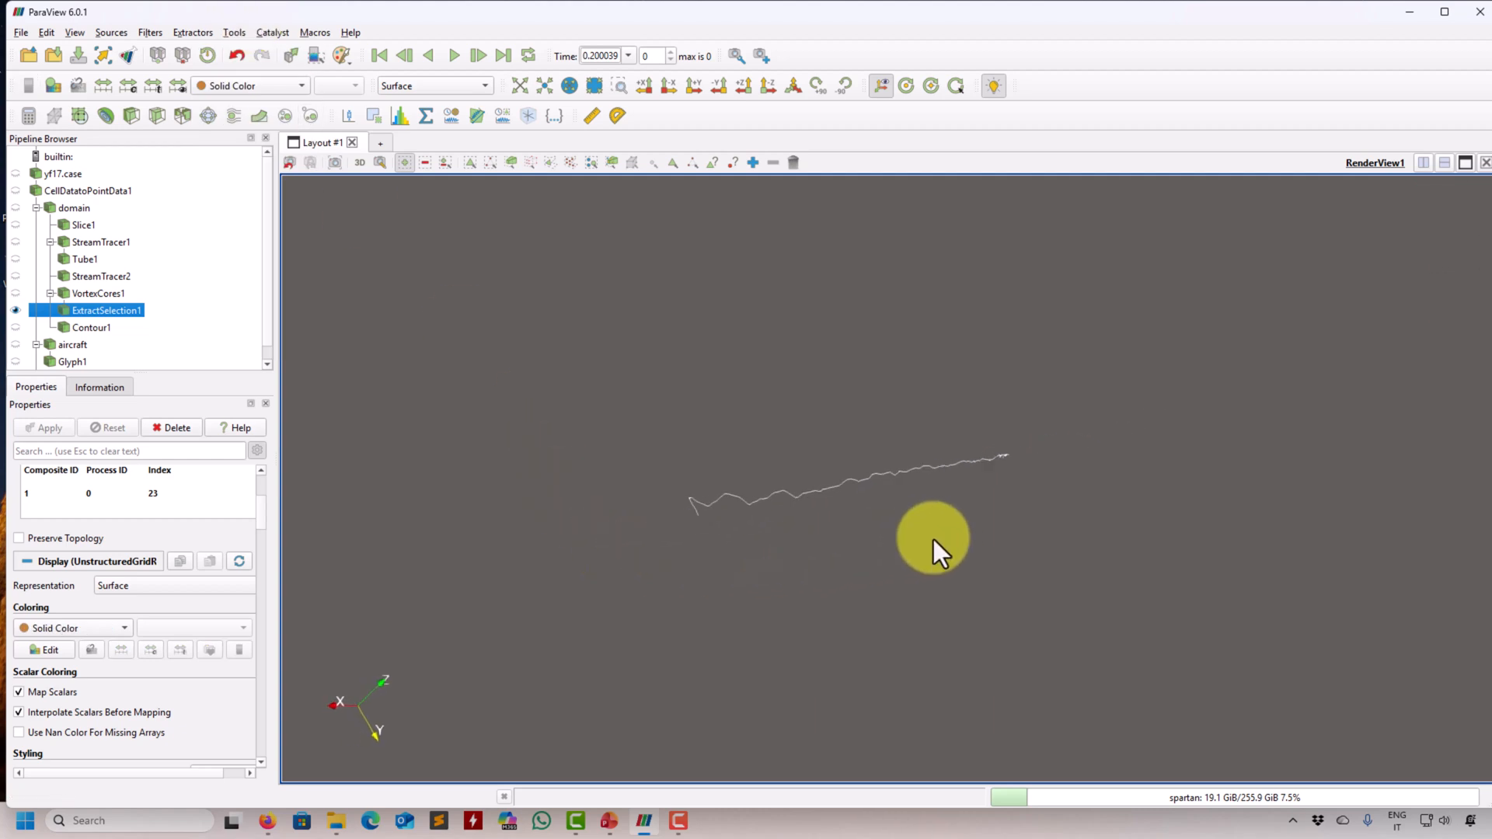
- Show the aircraft and start a Stream Tracer With Custom Source filter from ExtractSelection1
{"action": "left_click", "coordinate": [16, 345]}
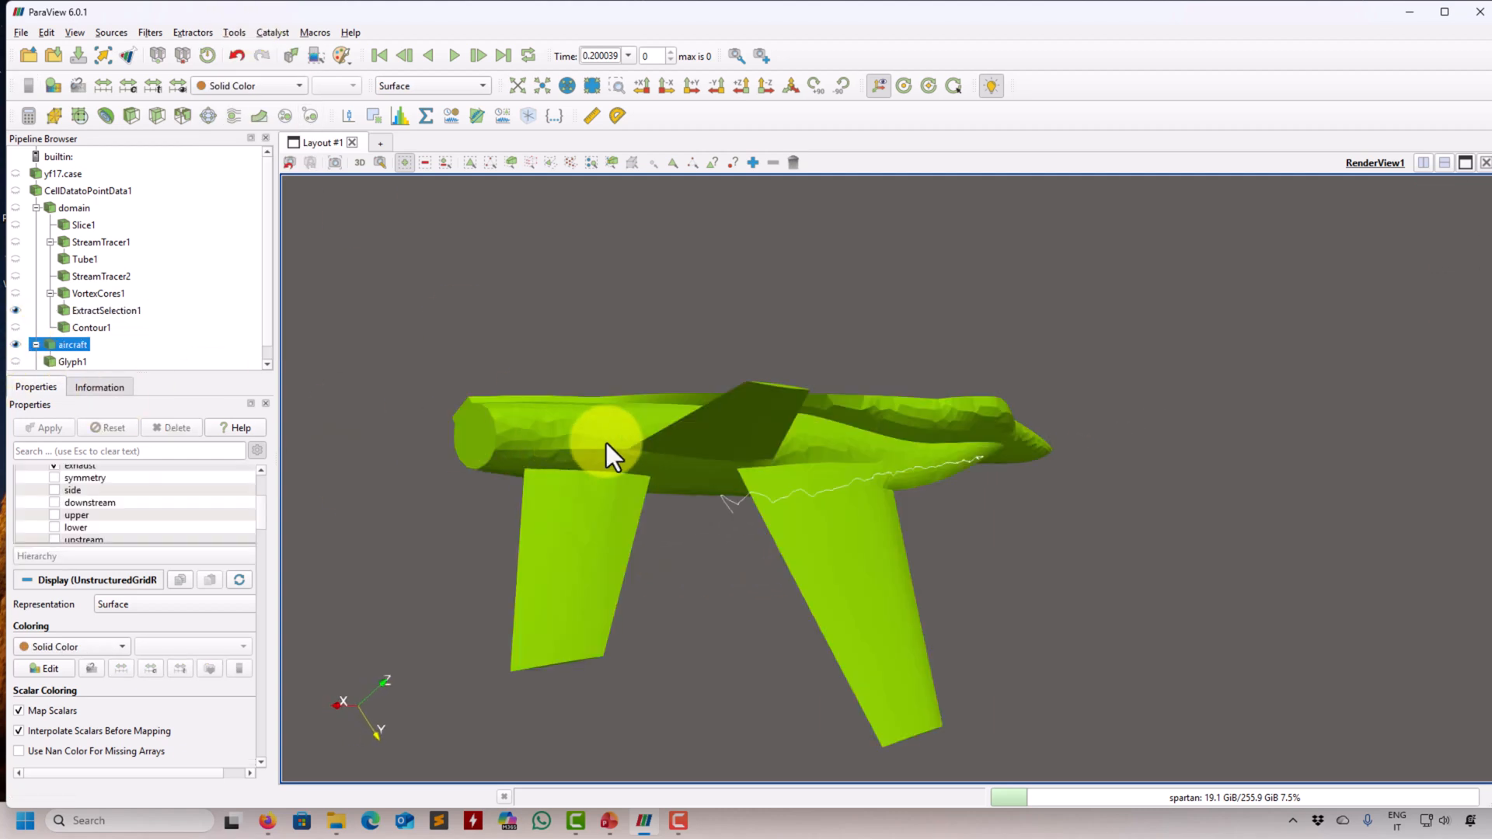
{"action": "left_click", "coordinate": [109, 310]}
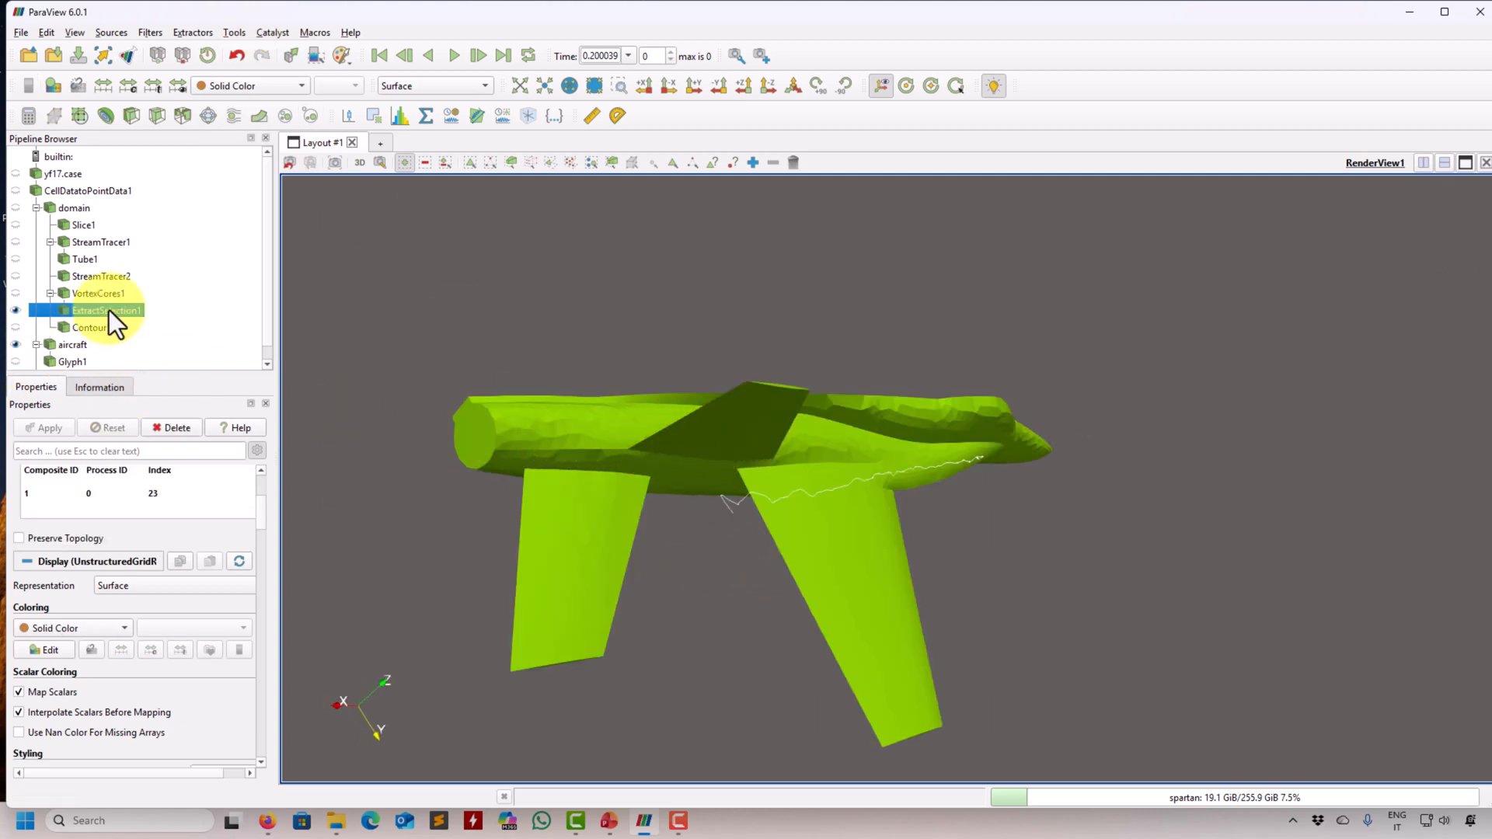
{"action": "left_click", "coordinate": [159, 31]}
{"action": "left_click", "coordinate": [160, 39]}
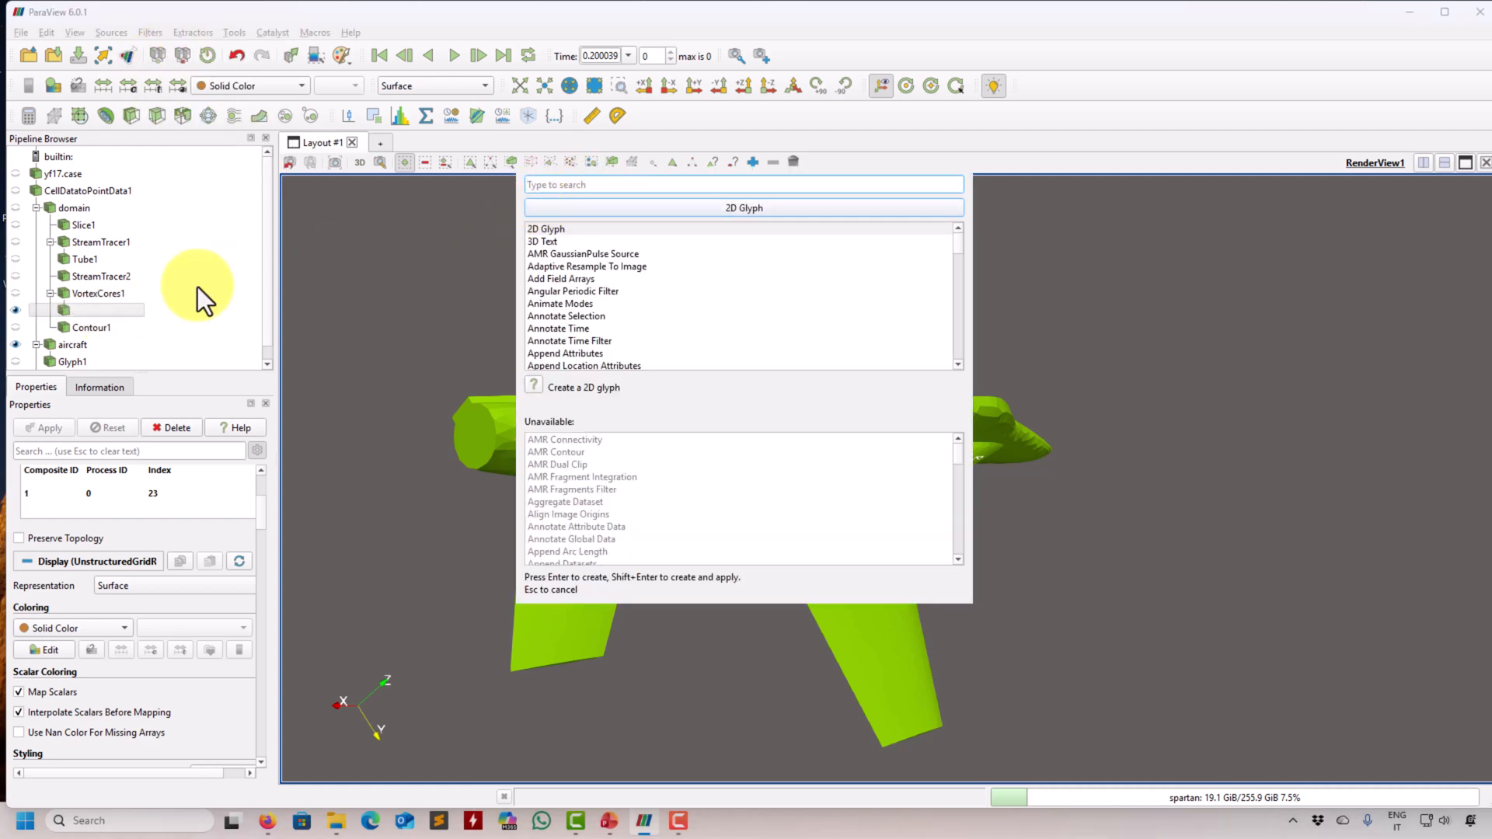
{"action": "type", "text": "str"}
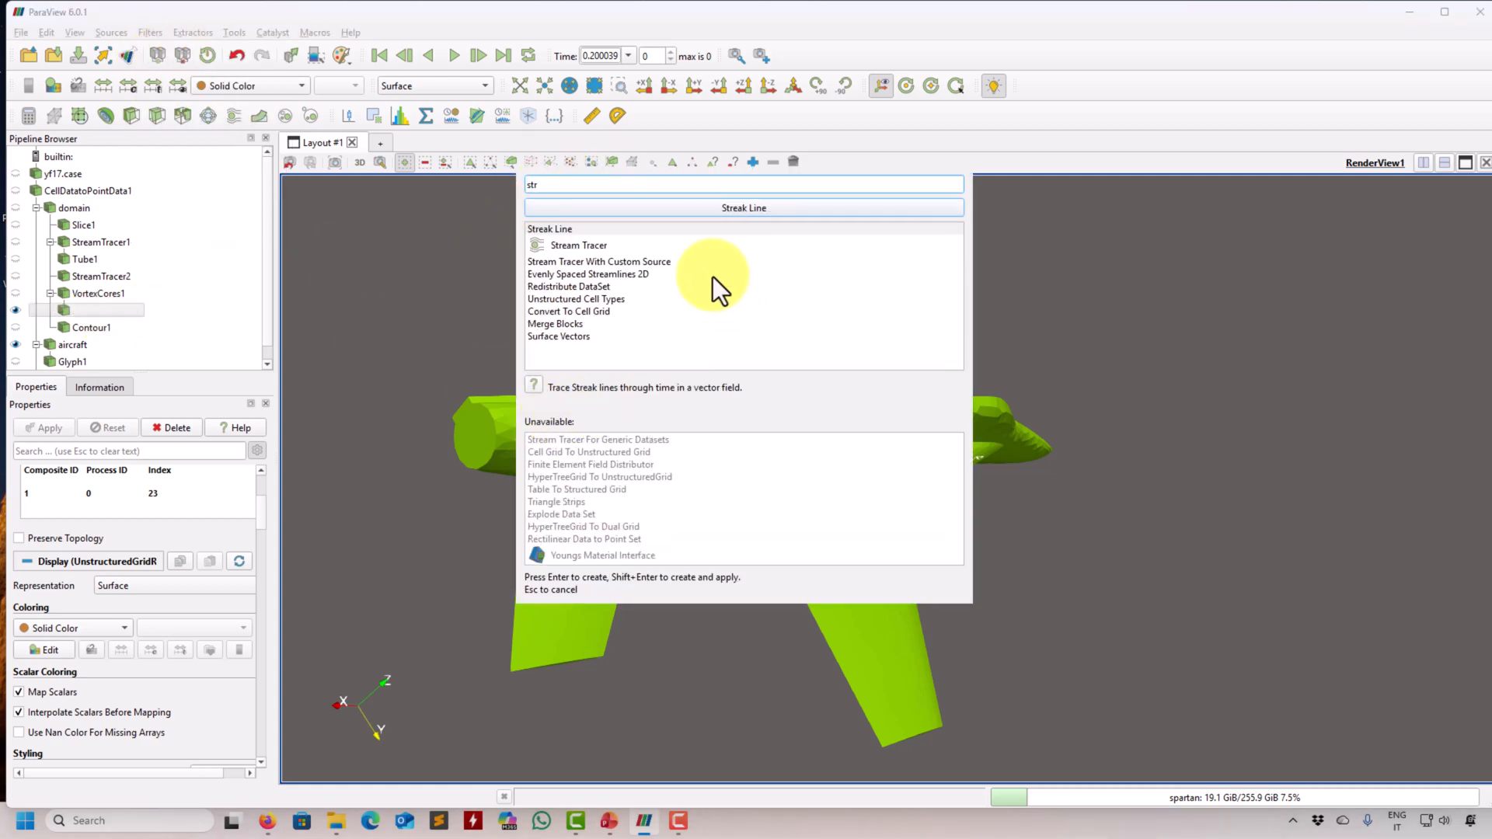
{"action": "double_click", "coordinate": [607, 263]}
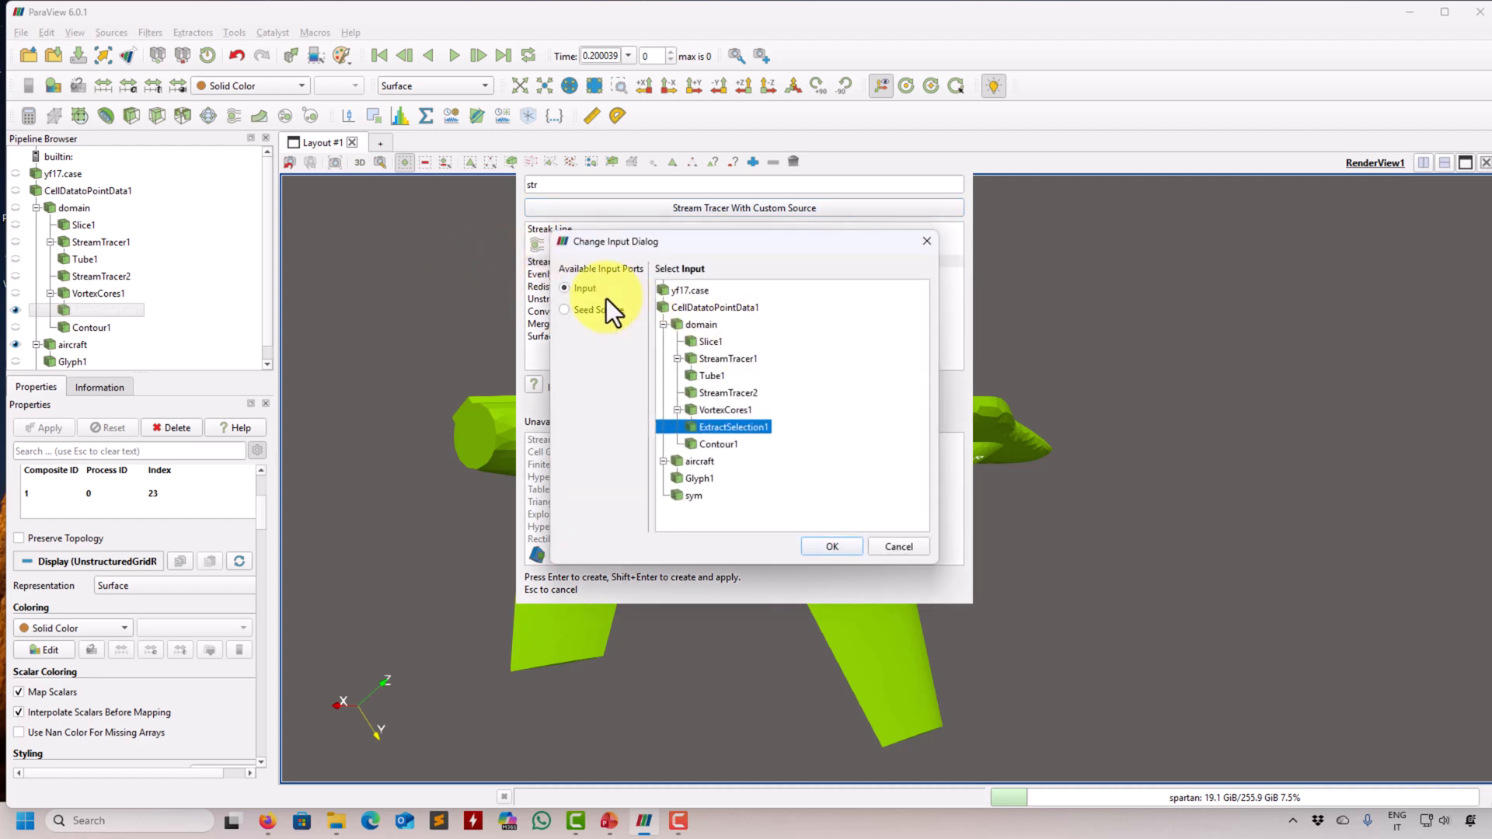
- Assign domain as the tracer's input and ExtractSelection1 as its seed source, and compute the streamlines
{"action": "left_click", "coordinate": [701, 324]}
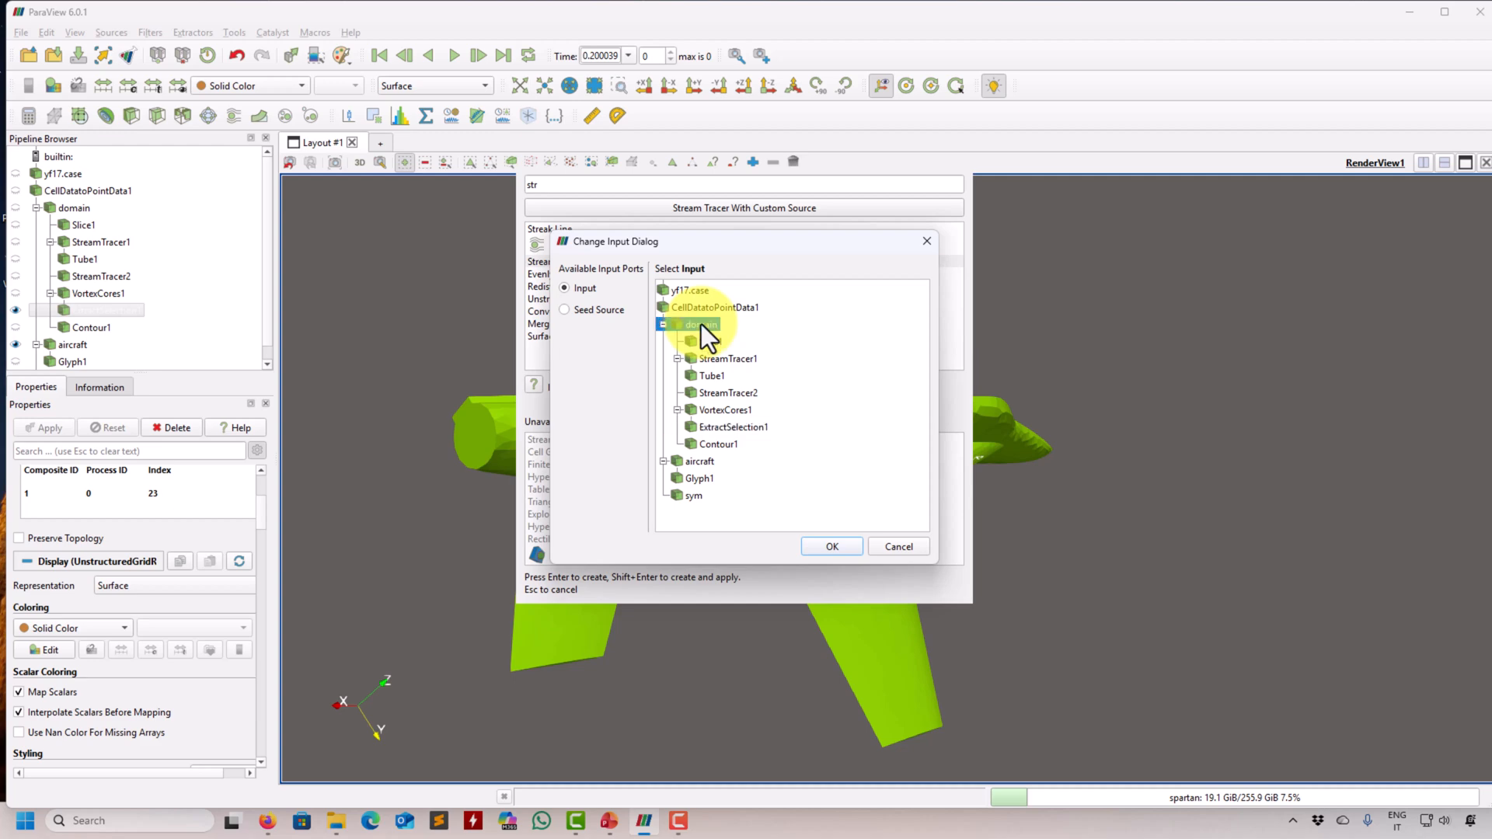
{"action": "left_click", "coordinate": [603, 311]}
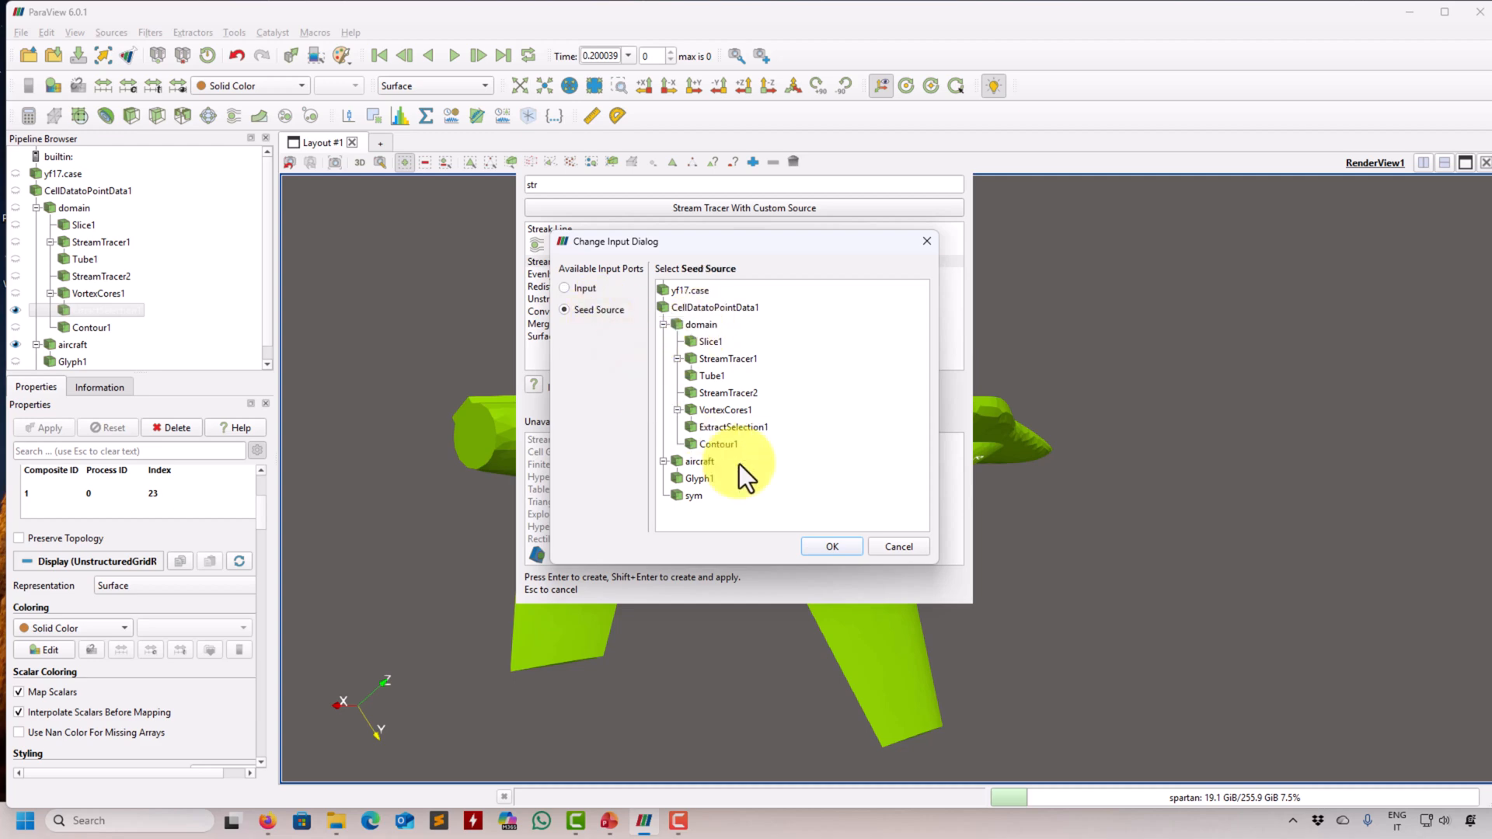
{"action": "left_click", "coordinate": [731, 428]}
{"action": "left_click", "coordinate": [832, 547]}
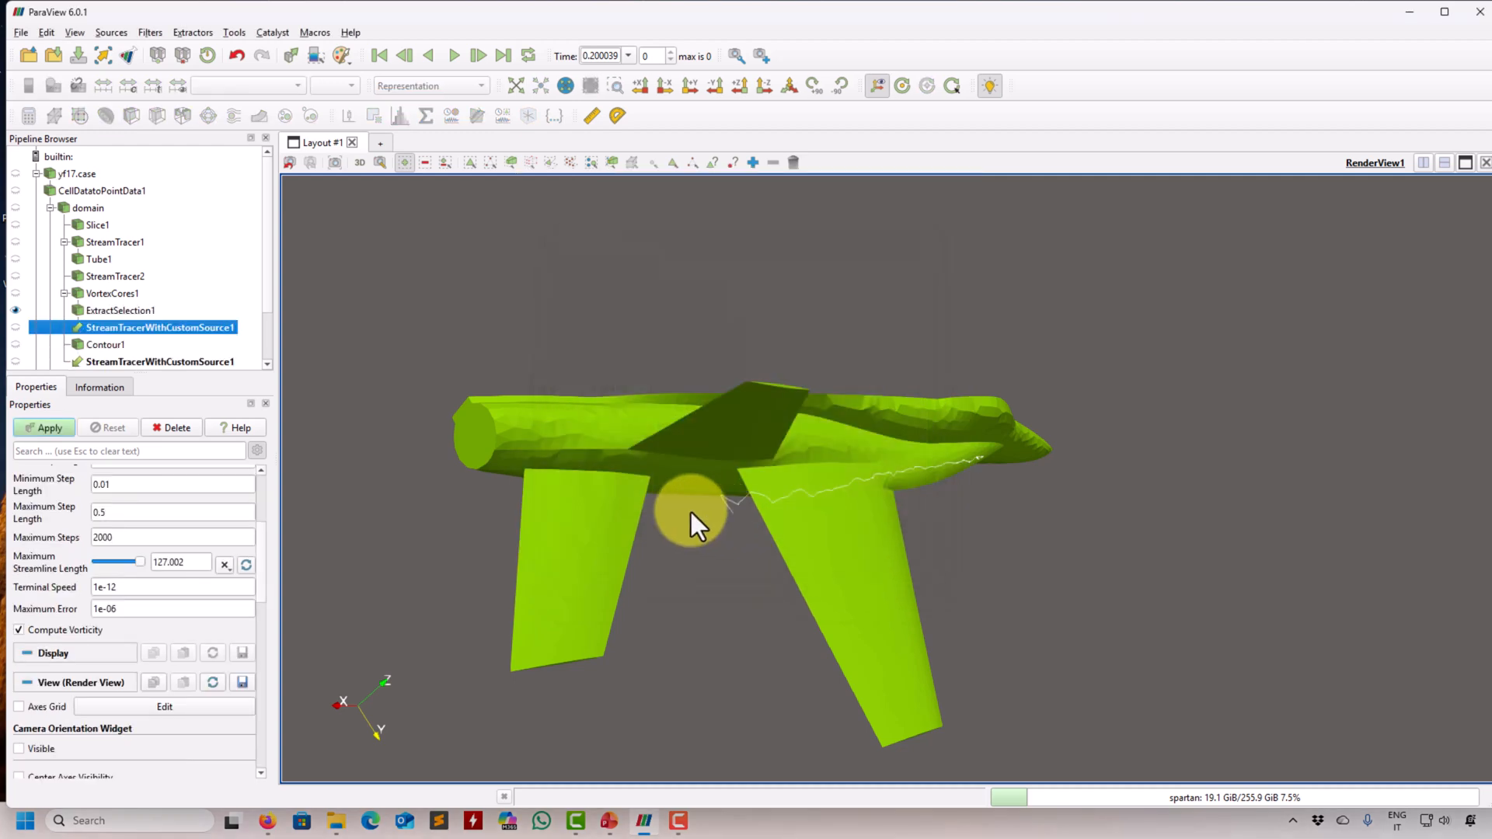
{"action": "left_click", "coordinate": [30, 429]}
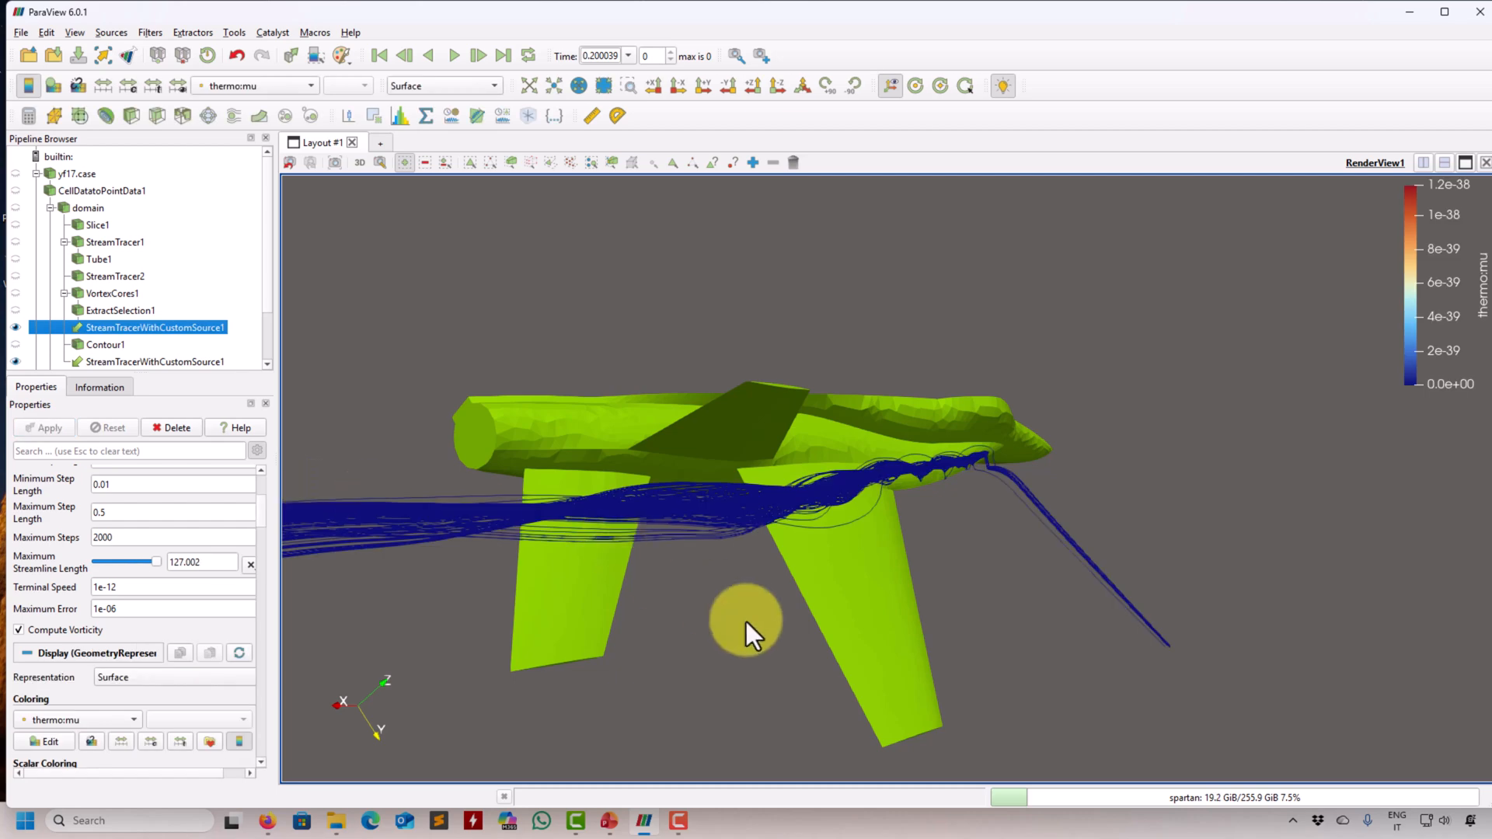
- Color the streamlines seeded from the vortex core by Ma
{"action": "left_click_drag", "start_coordinate": [747, 622], "coordinate": [637, 474]}
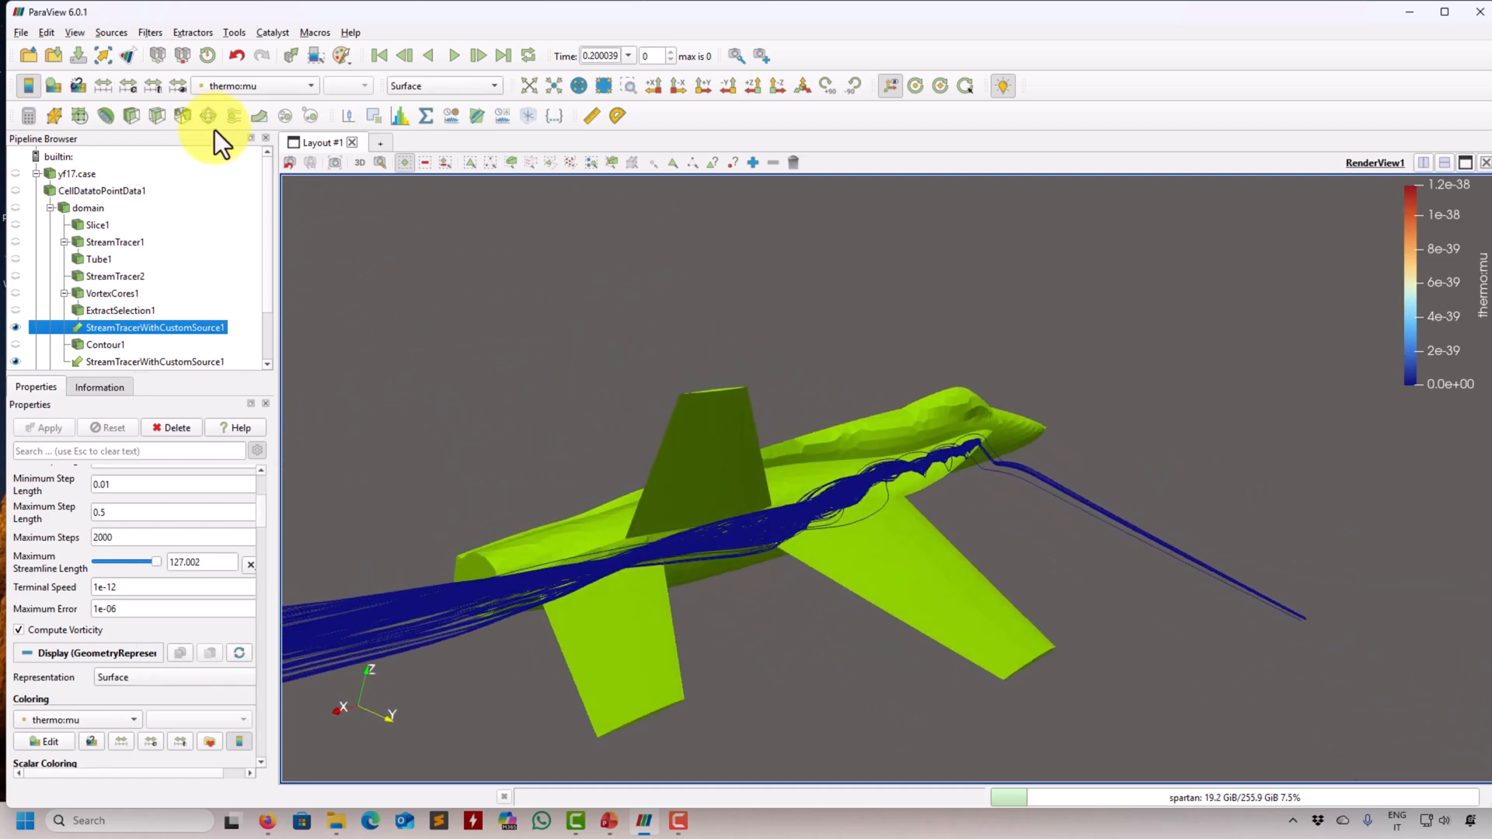
{"action": "left_click", "coordinate": [281, 87]}
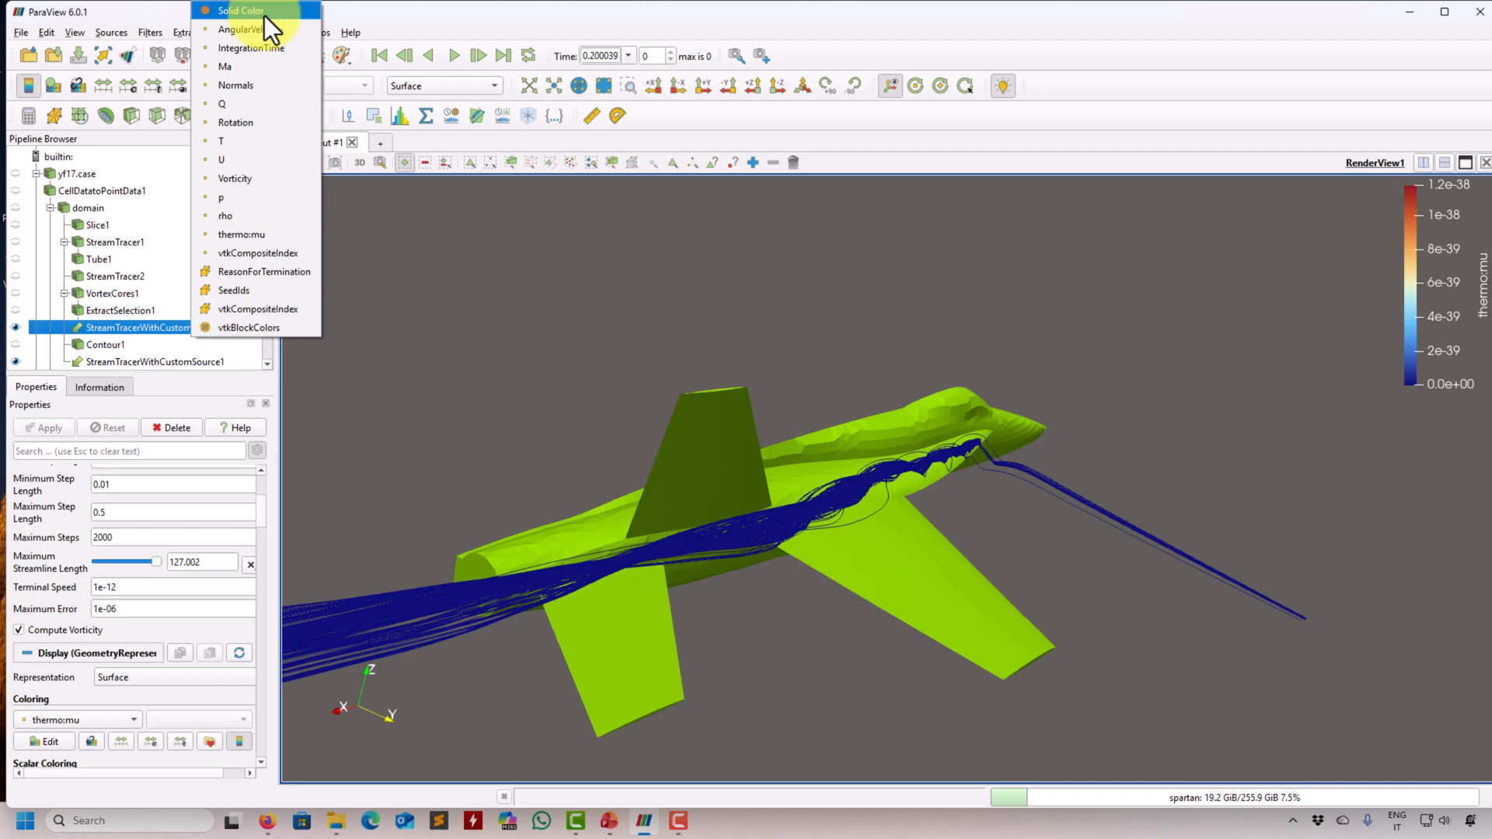
{"action": "left_click", "coordinate": [258, 68]}
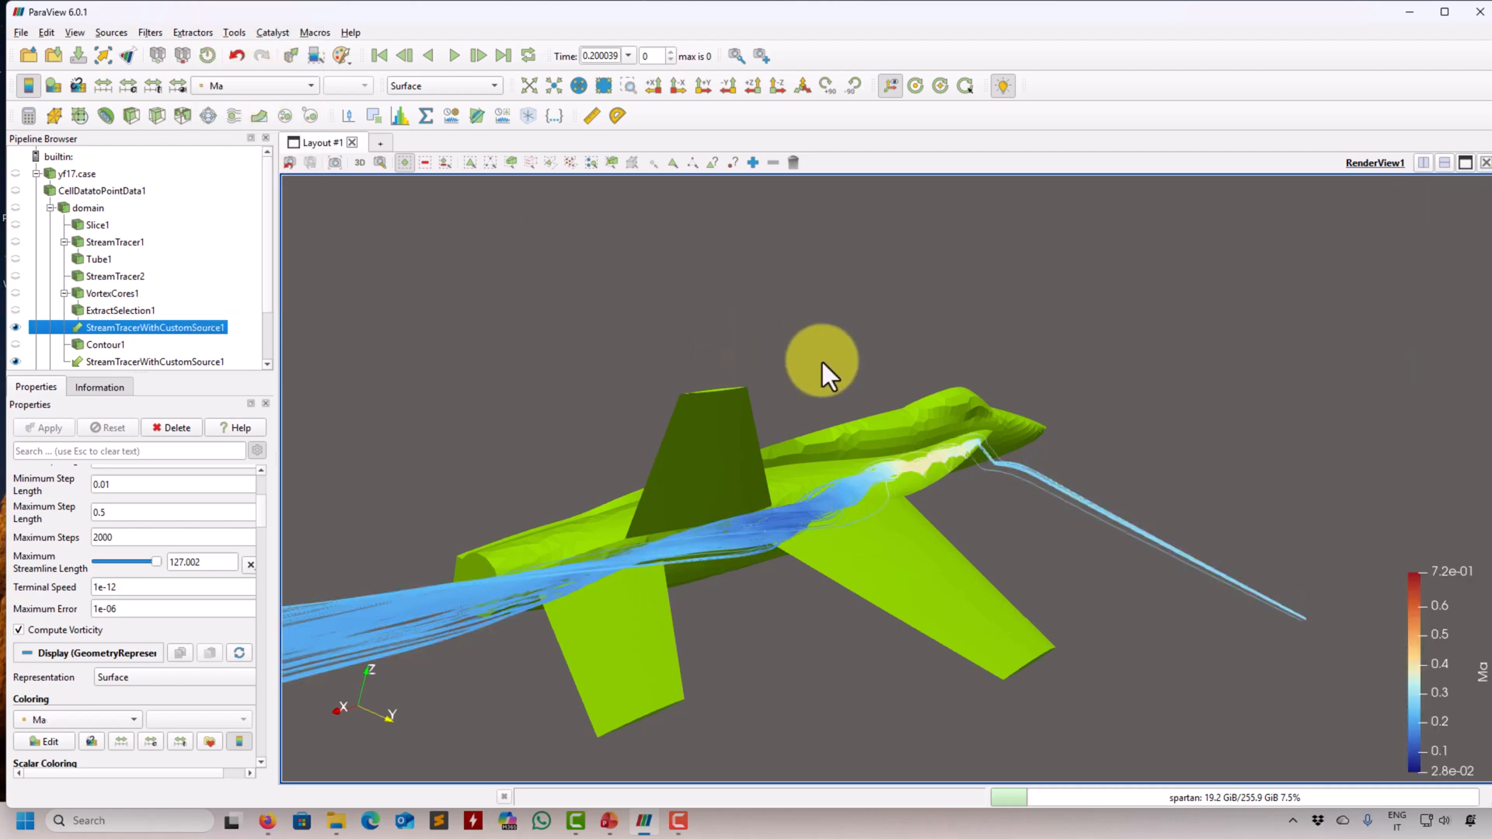
- Set the custom-source stream tracer's integration direction to FORWARD and recompute the streamlines
{"action": "scroll", "coordinate": [263, 504], "scroll_direction": "up", "scroll_amount": 4}
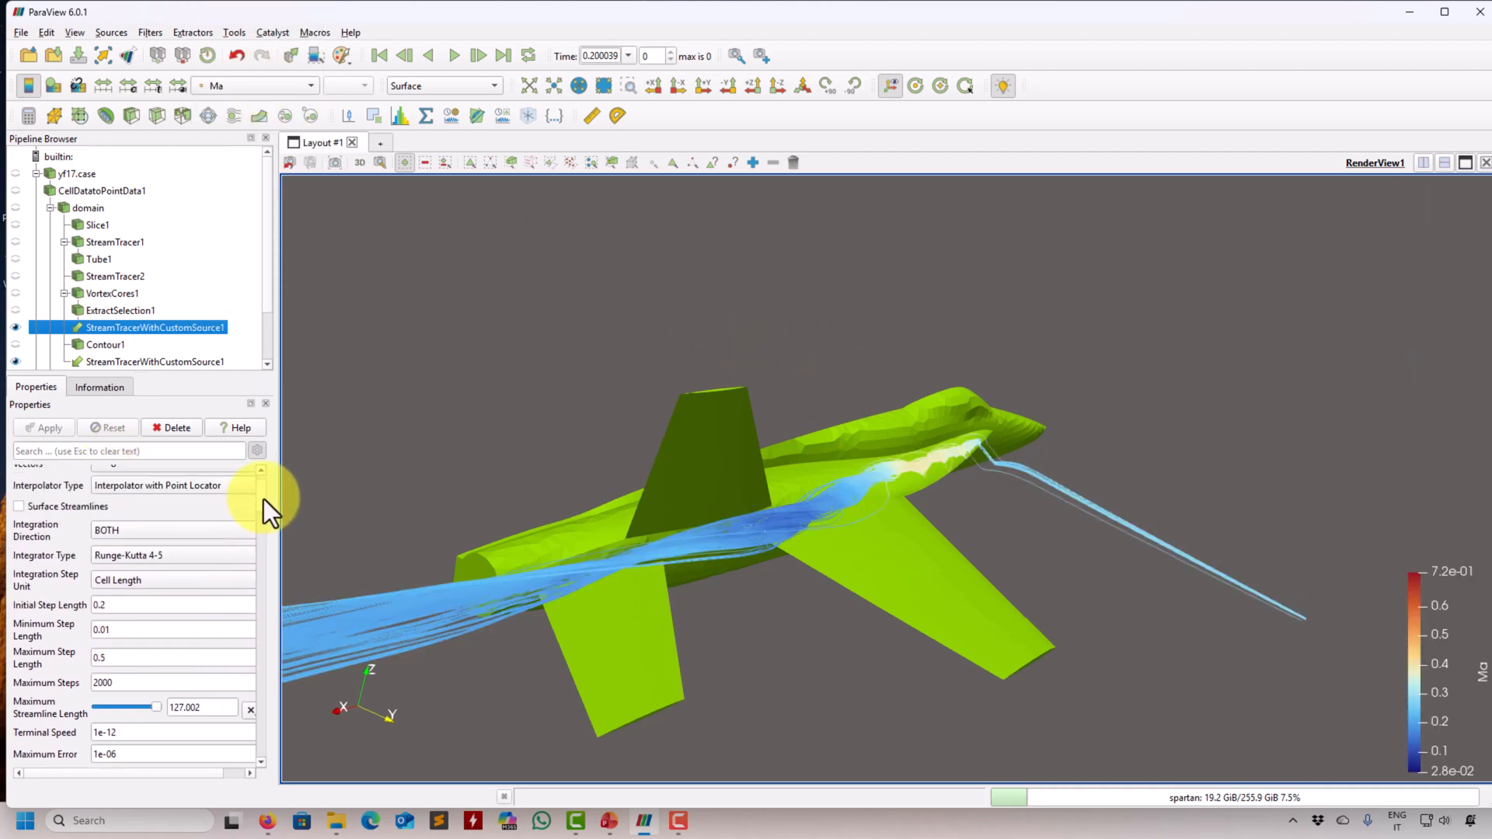
{"action": "scroll", "coordinate": [263, 499], "scroll_direction": "up", "scroll_amount": 1}
{"action": "left_click", "coordinate": [225, 553]}
{"action": "left_click", "coordinate": [136, 564]}
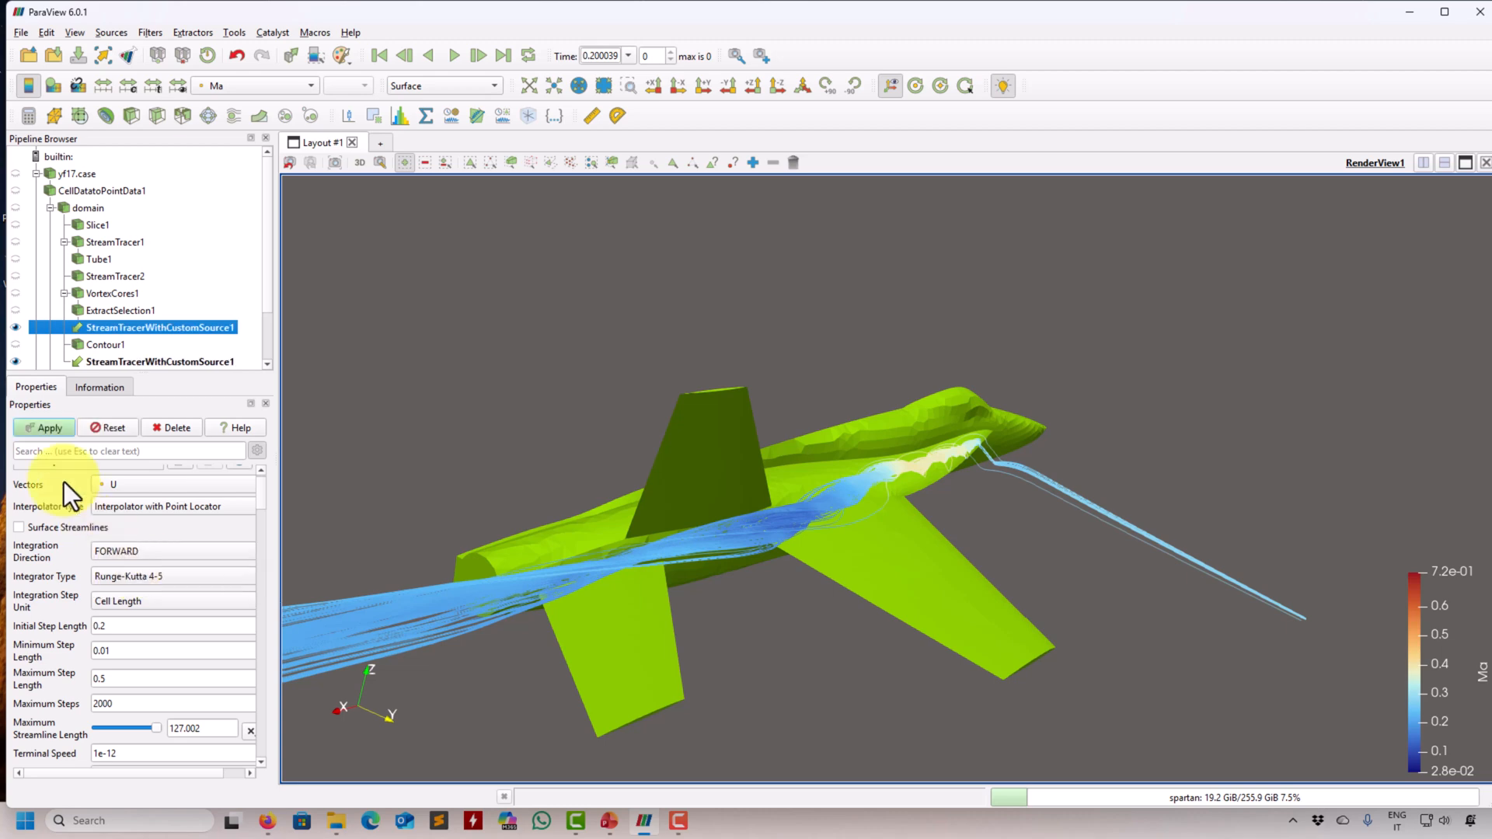
{"action": "left_click", "coordinate": [57, 424]}
{"action": "left_click_drag", "start_coordinate": [334, 417], "coordinate": [278, 286]}
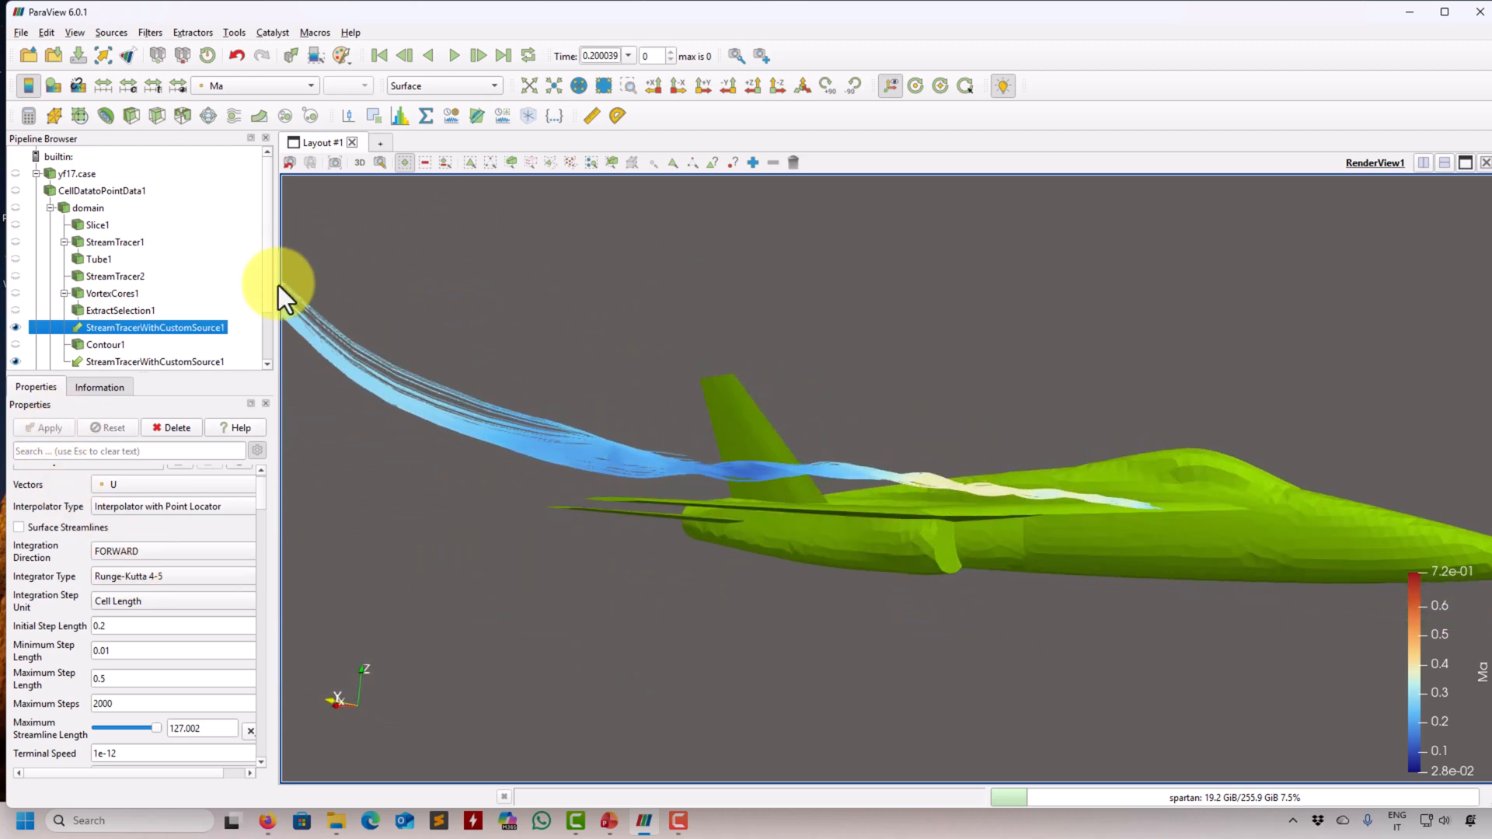
- Enable ray tracing for the render view to display the streamlines with shaded depth
{"action": "left_click_drag", "start_coordinate": [264, 491], "coordinate": [264, 762]}
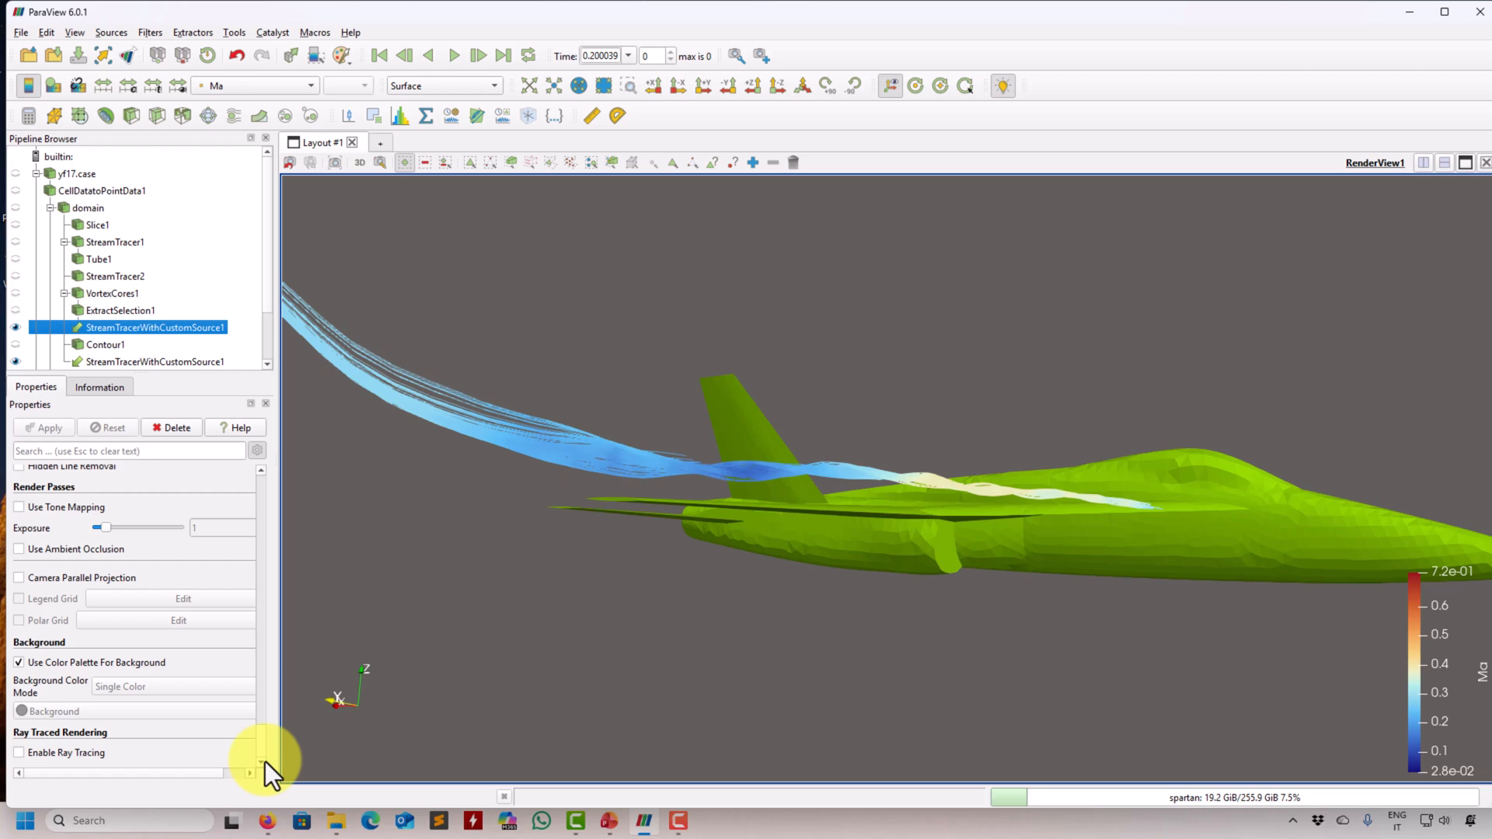
{"action": "left_click", "coordinate": [76, 753]}
{"action": "mouse_move", "coordinate": [426, 665]}
{"action": "left_mouse_down"}
{"action": "mouse_move", "coordinate": [732, 609]}
{"action": "mouse_move", "coordinate": [924, 652]}
{"action": "mouse_move", "coordinate": [245, 604]}
{"action": "left_mouse_up"}
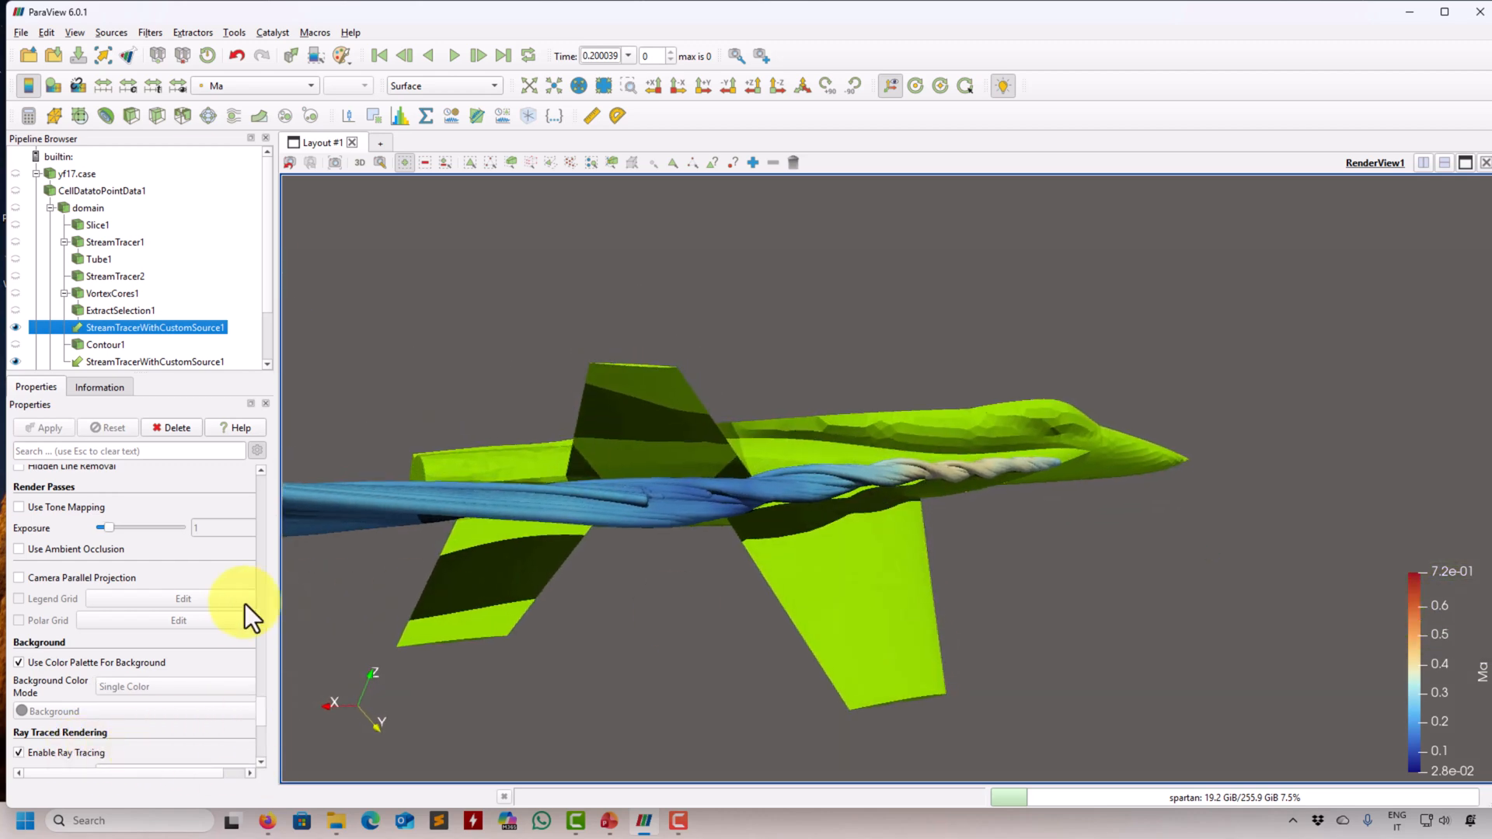
- Set the line width of the core-seeded streamlines to 0.1
{"action": "left_click_drag", "start_coordinate": [255, 702], "coordinate": [269, 543]}
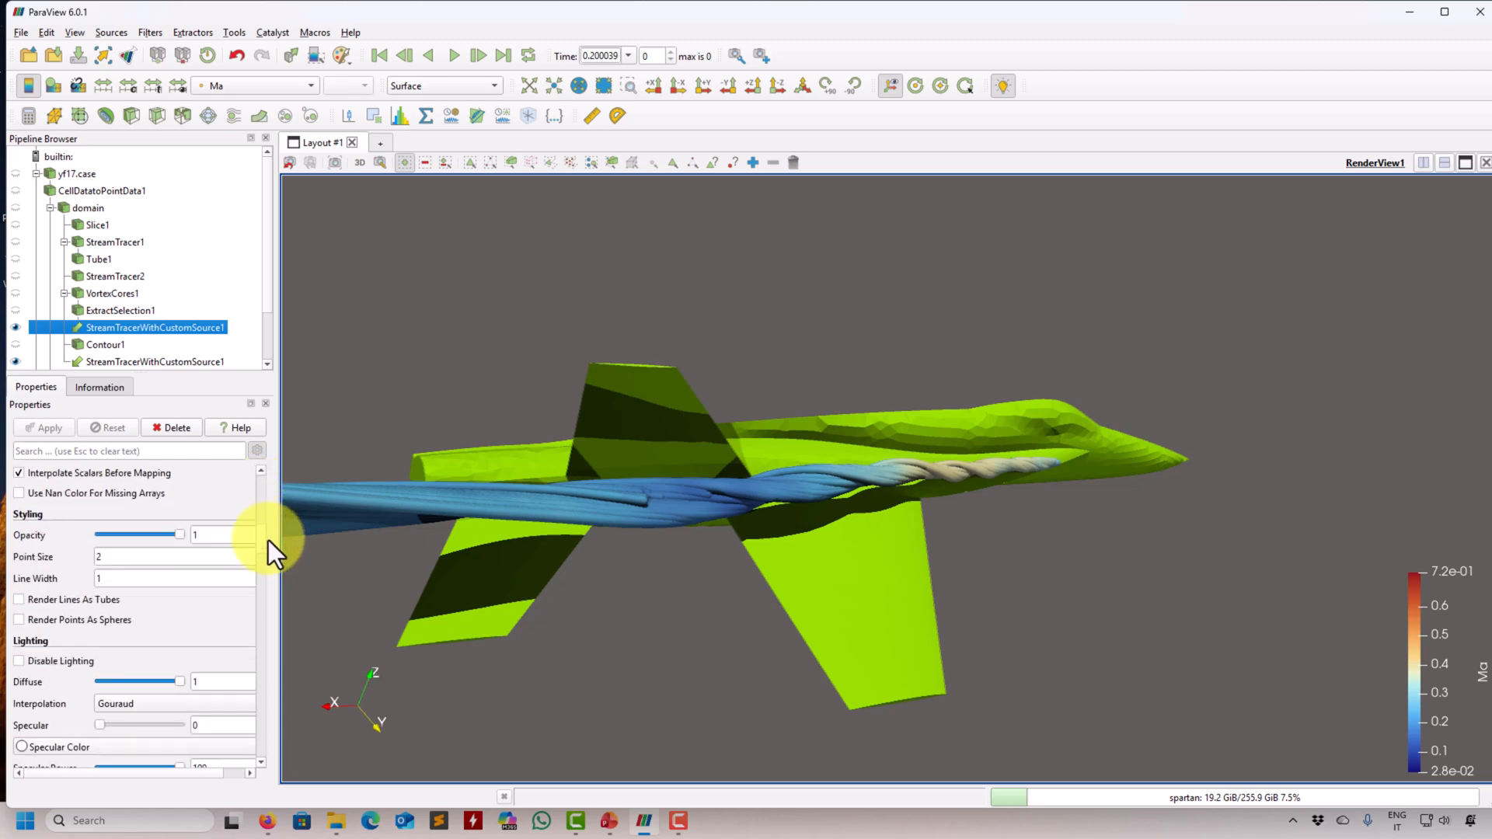
{"action": "left_click", "coordinate": [140, 576]}
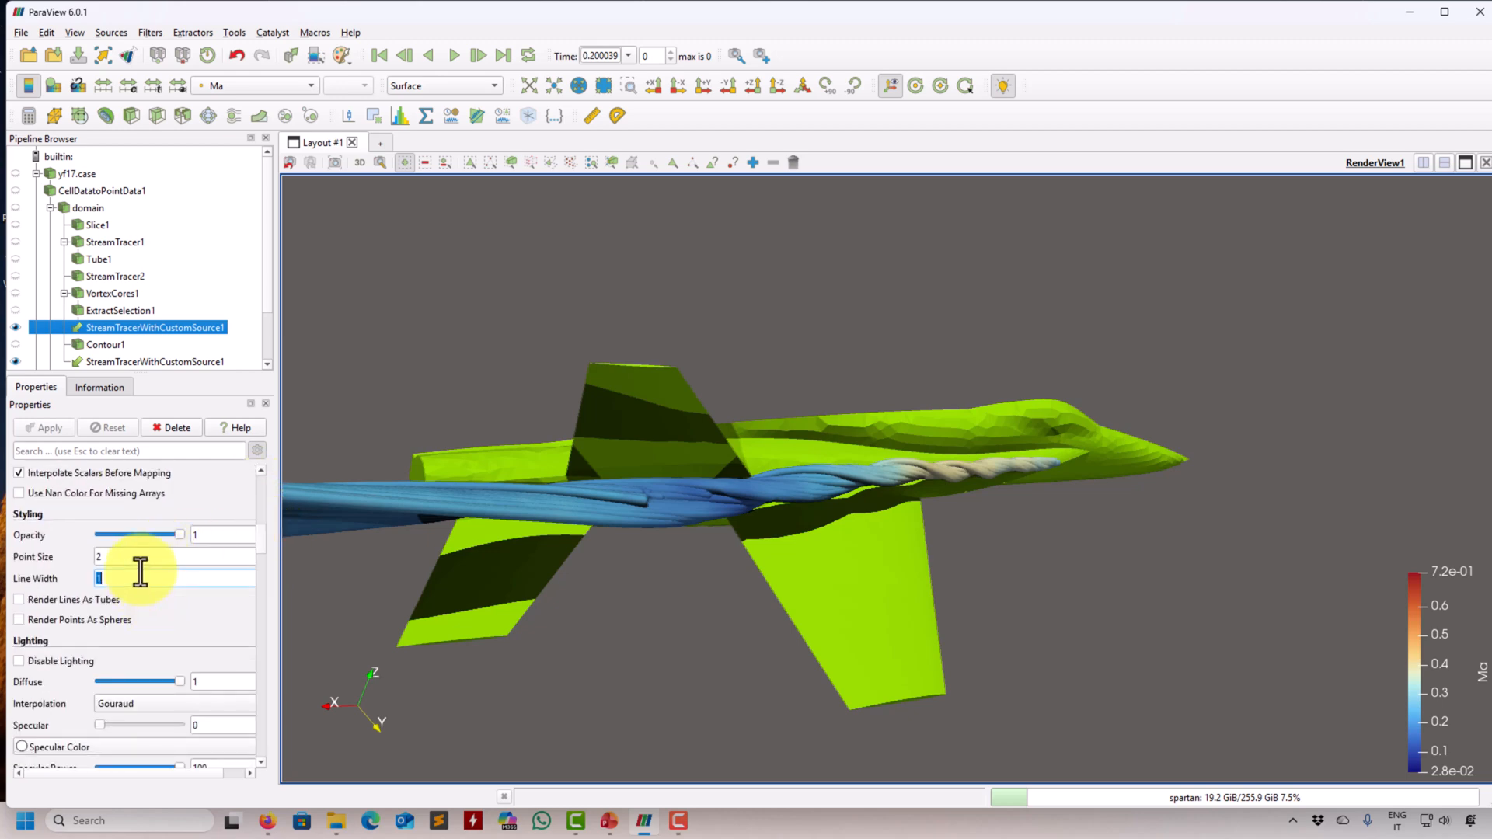
{"action": "type", "text": "0.1"}
{"action": "key", "text": "Return"}
{"action": "left_click_drag", "start_coordinate": [777, 544], "coordinate": [717, 594]}
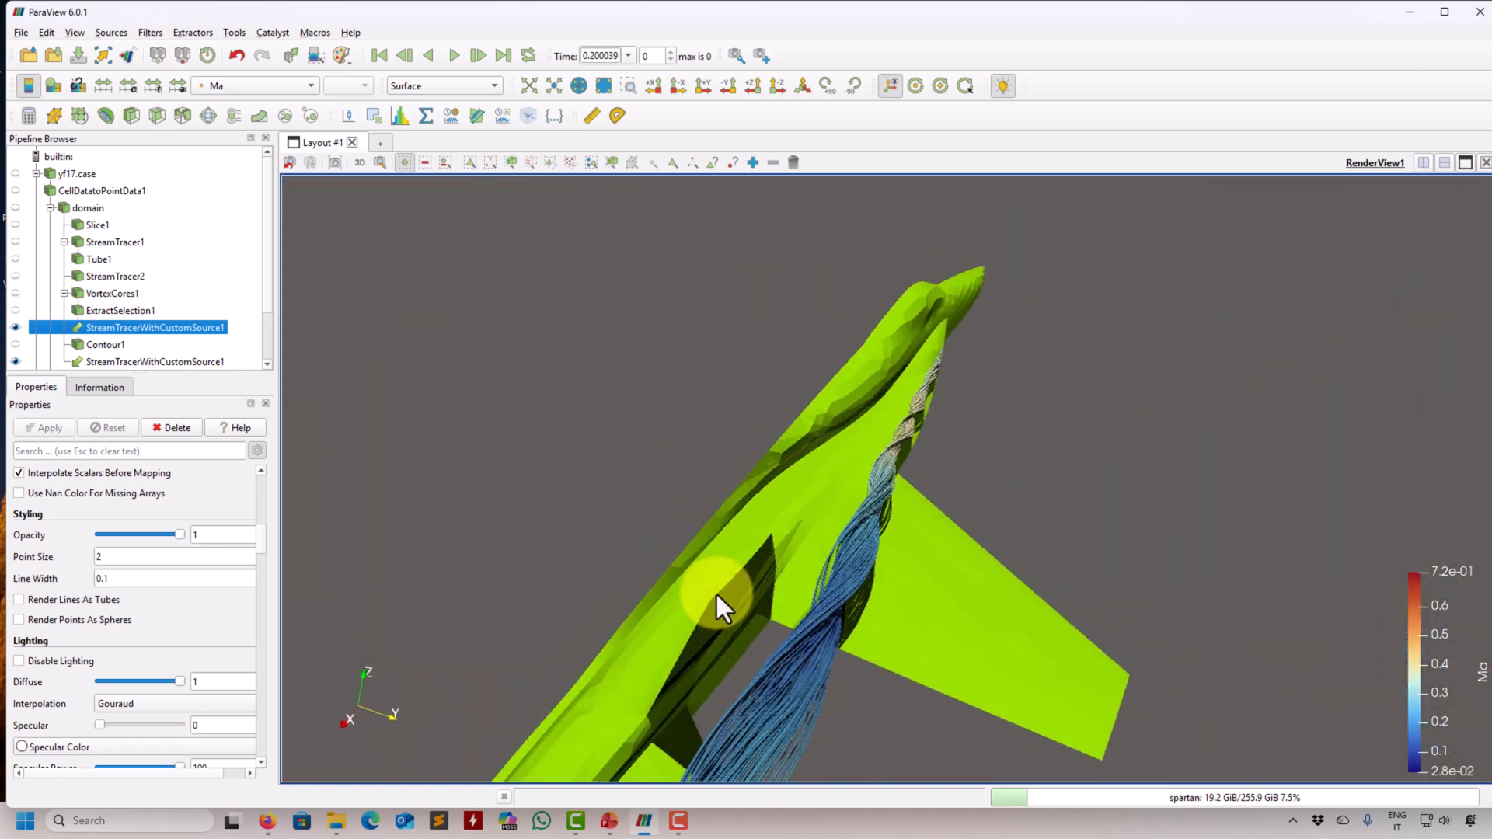
- Set the line width of the core-seeded streamlines back to 1
{"action": "double_click", "coordinate": [173, 580]}
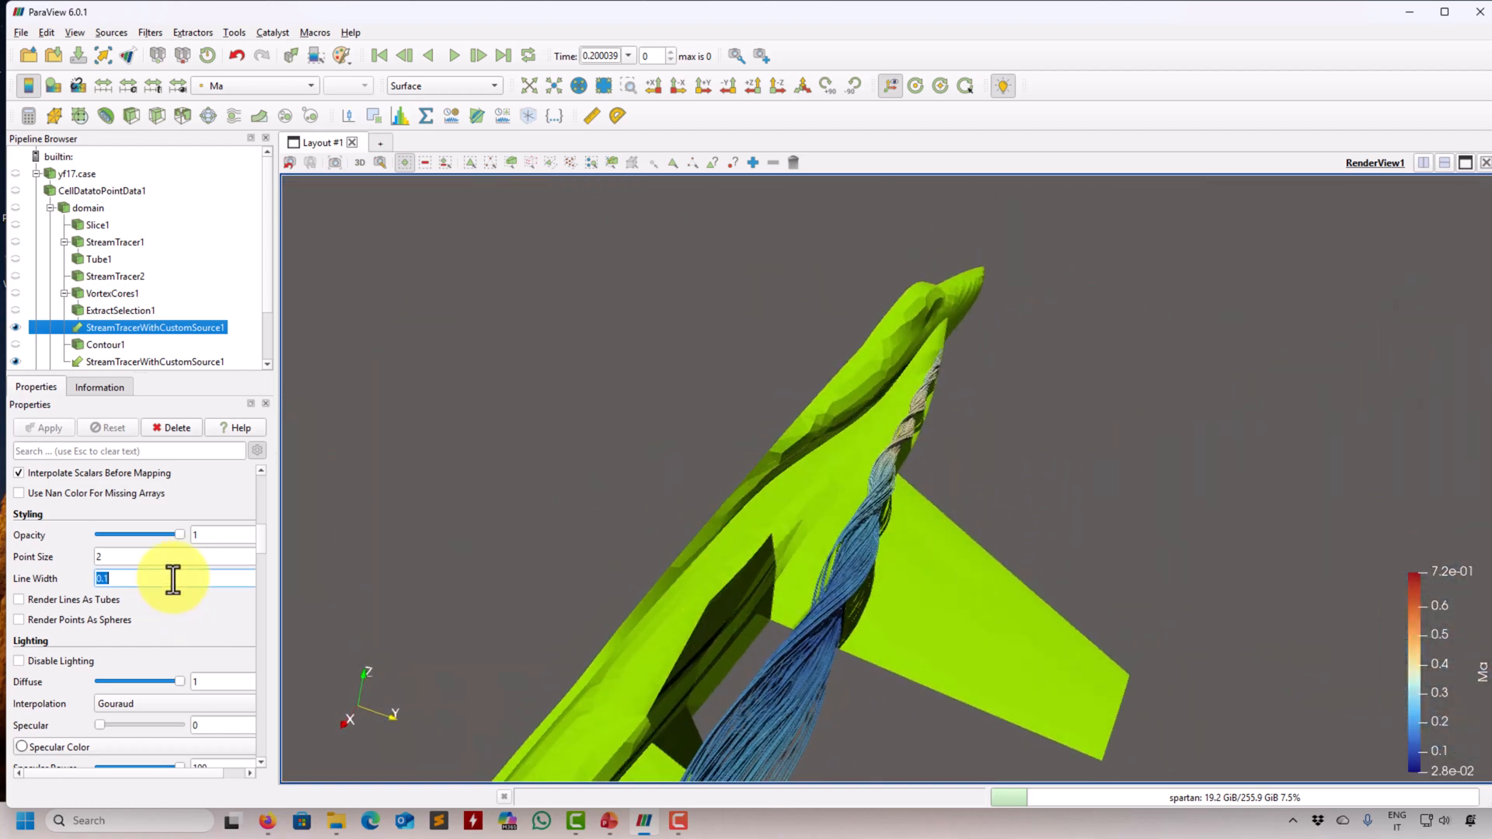
{"action": "type", "text": "1"}
{"action": "key", "text": "Return"}
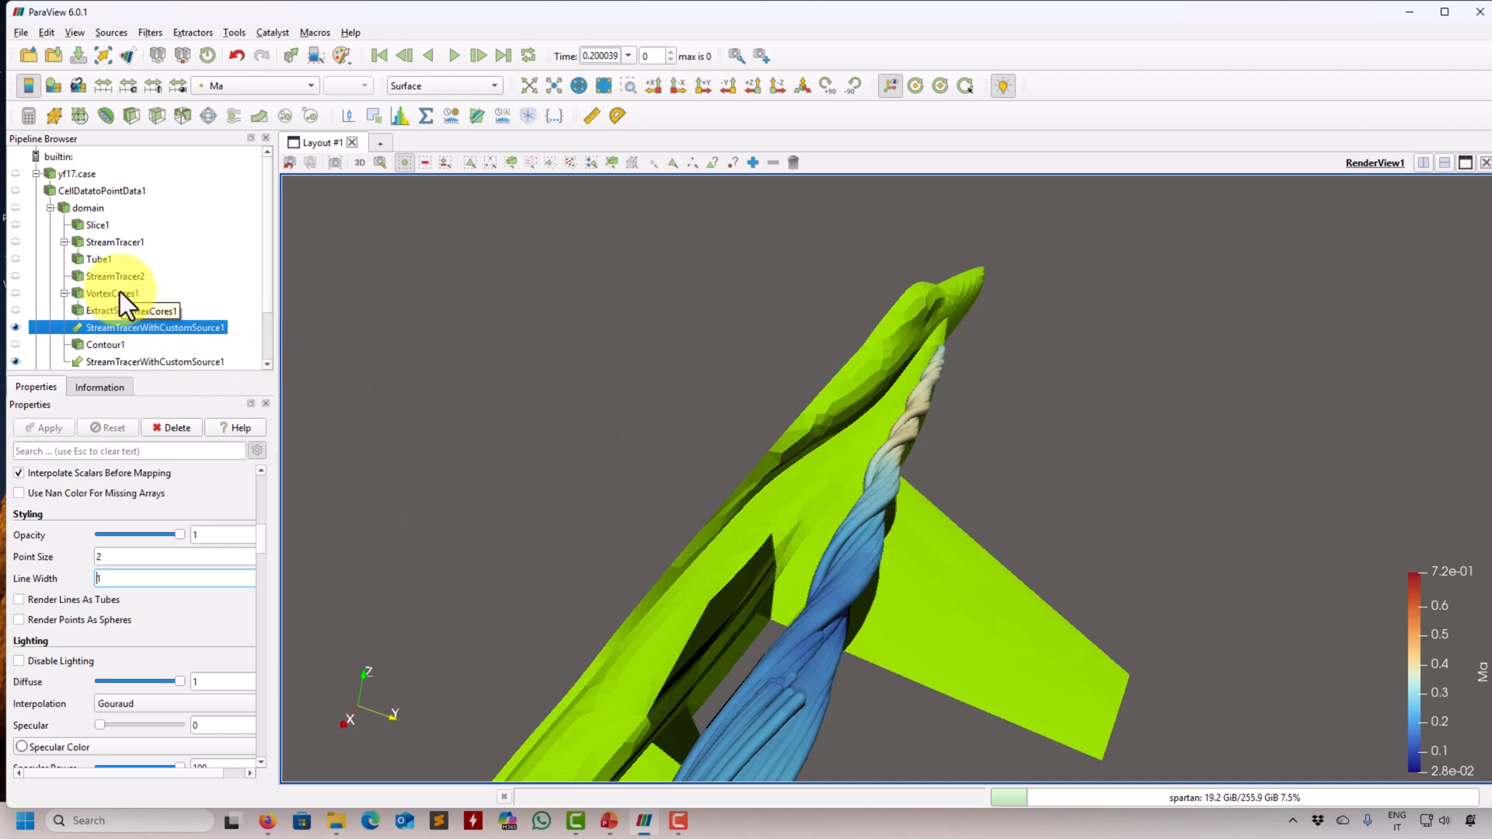
- Disable ray tracing and hide the core-seeded streamlines so that only the aircraft is displayed
{"action": "mouse_move", "coordinate": [260, 562]}
{"action": "left_mouse_down"}
{"action": "mouse_move", "coordinate": [259, 749]}
{"action": "mouse_move", "coordinate": [170, 754]}
{"action": "left_mouse_up"}
{"action": "scroll", "coordinate": [258, 740], "scroll_direction": "up", "scroll_amount": 3}
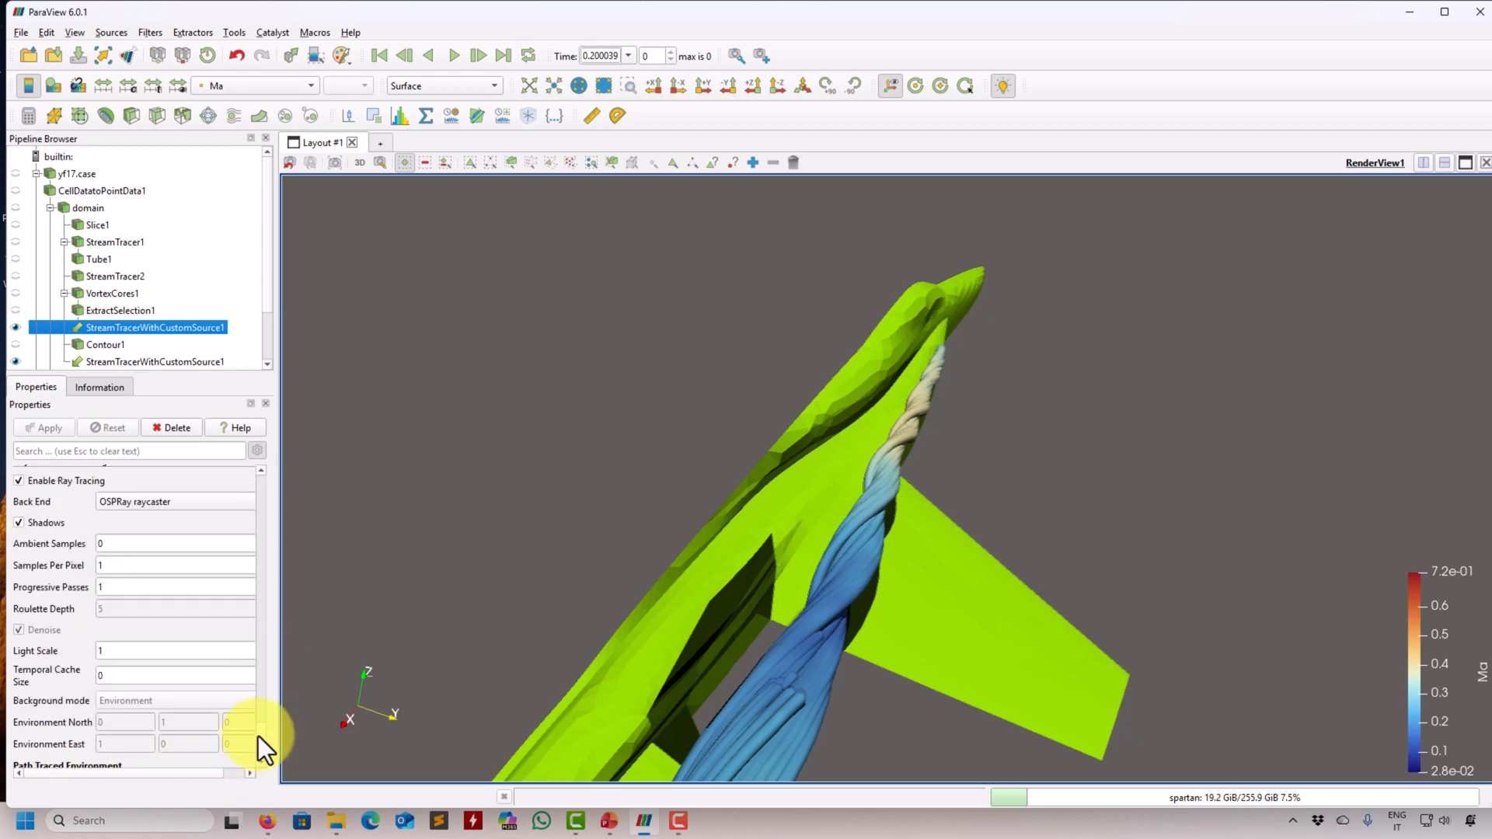
{"action": "left_click", "coordinate": [39, 554]}
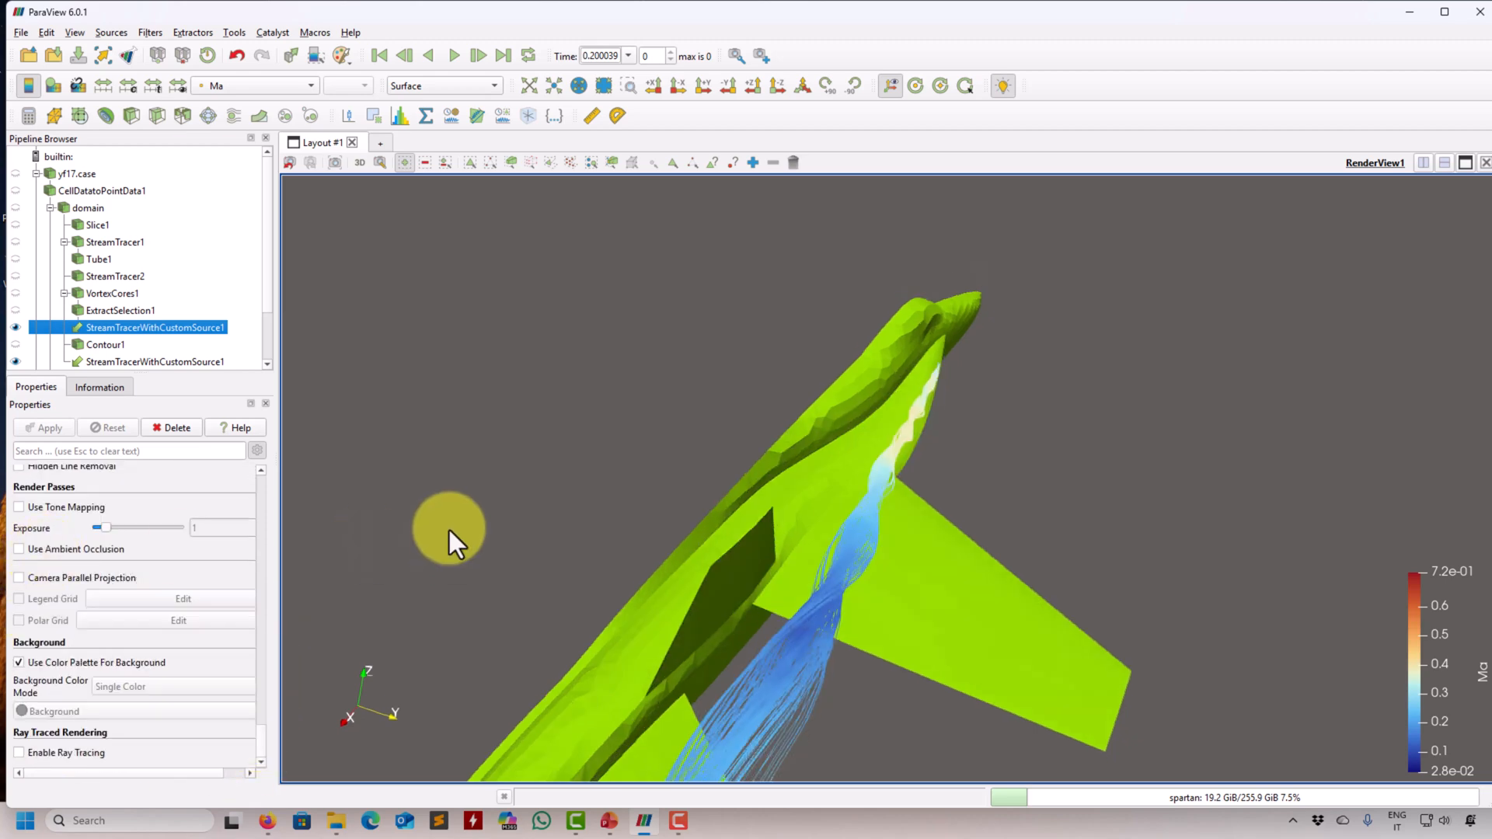
{"action": "left_click", "coordinate": [20, 333]}
{"action": "left_click_drag", "start_coordinate": [450, 413], "coordinate": [431, 413]}
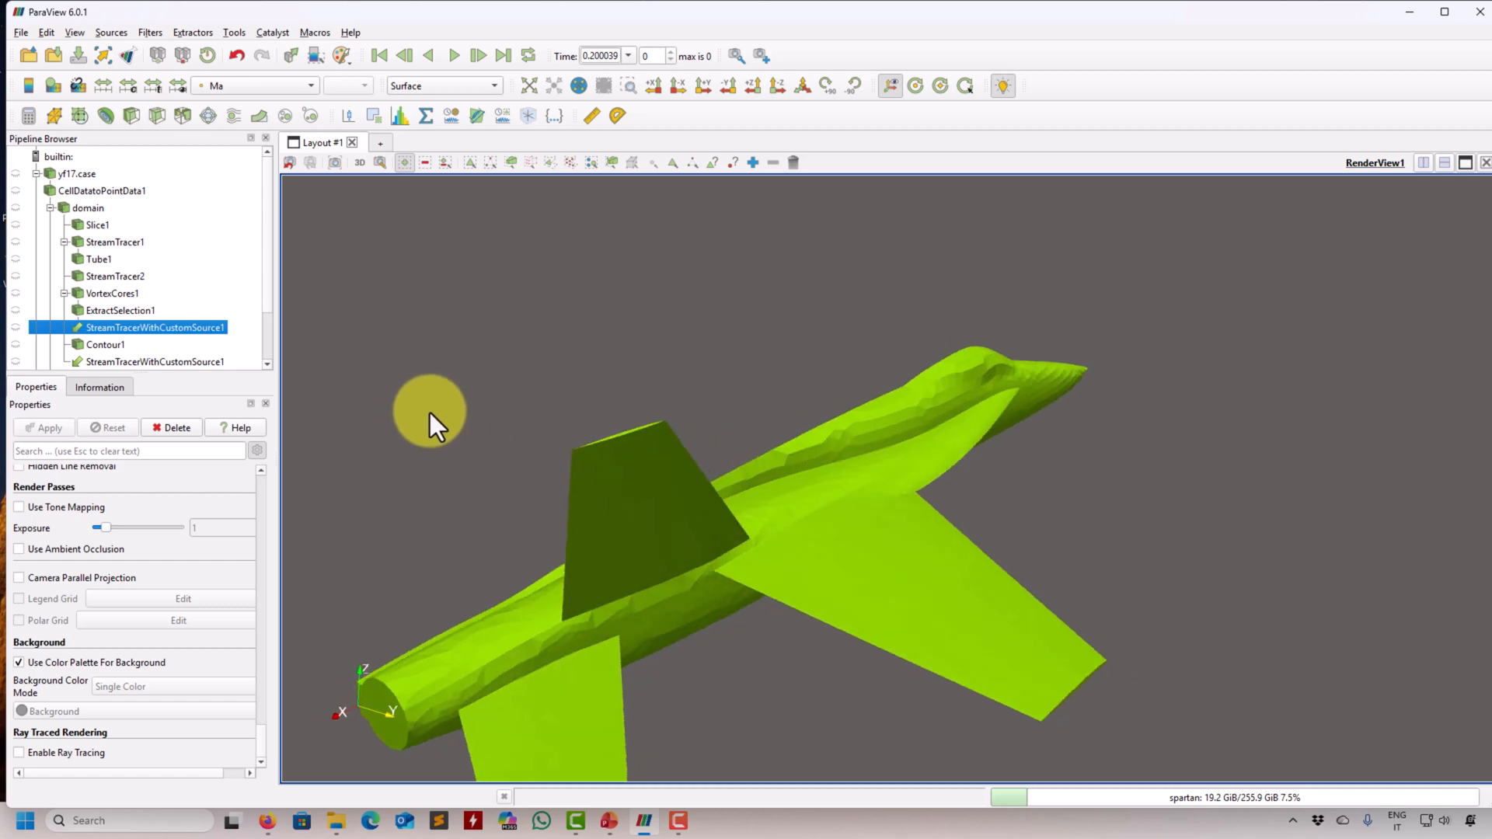
- Display the aircraft as Surface With Edges to show its surface mesh
{"action": "left_click_drag", "start_coordinate": [269, 294], "coordinate": [271, 343]}
{"action": "left_click", "coordinate": [449, 85]}
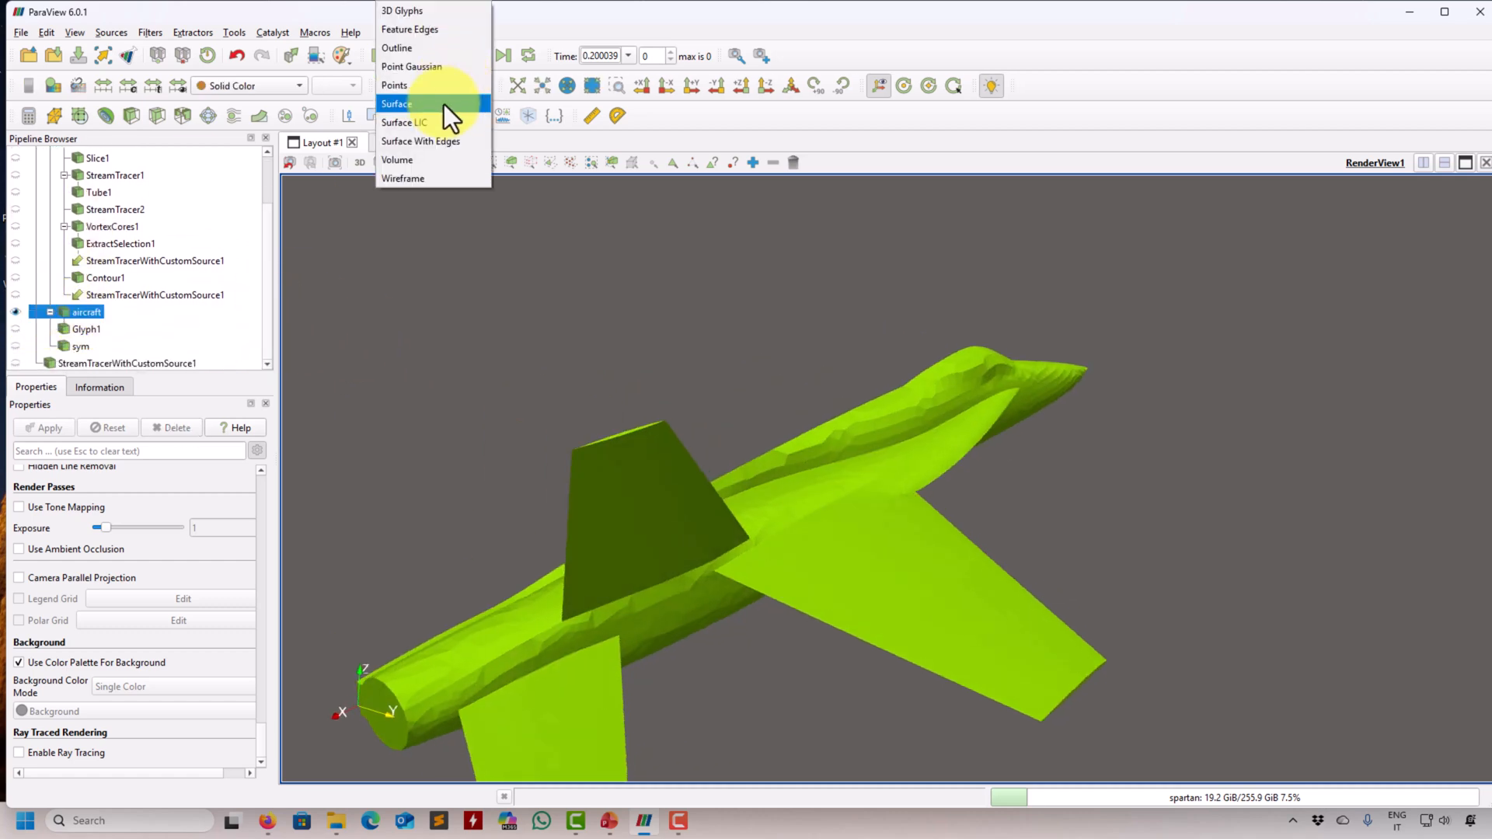
{"action": "left_click", "coordinate": [437, 147]}
{"action": "left_click_drag", "start_coordinate": [818, 445], "coordinate": [589, 353]}
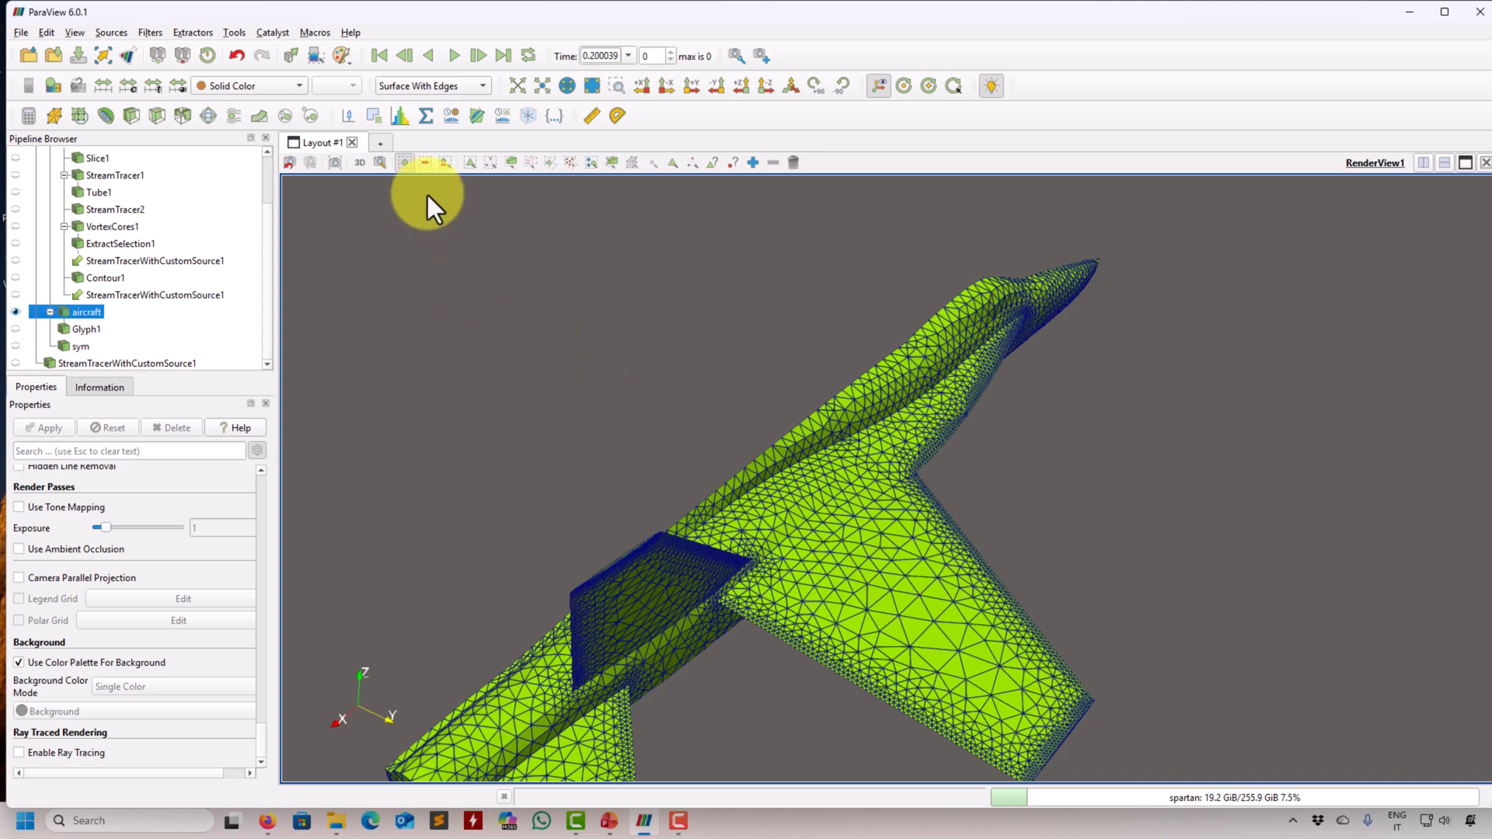
- Select a patch of cells on the wing plus a second one near its root, and extract both with Extract Selection
{"action": "left_click", "coordinate": [470, 164]}
{"action": "left_click_drag", "start_coordinate": [842, 554], "coordinate": [911, 620]}
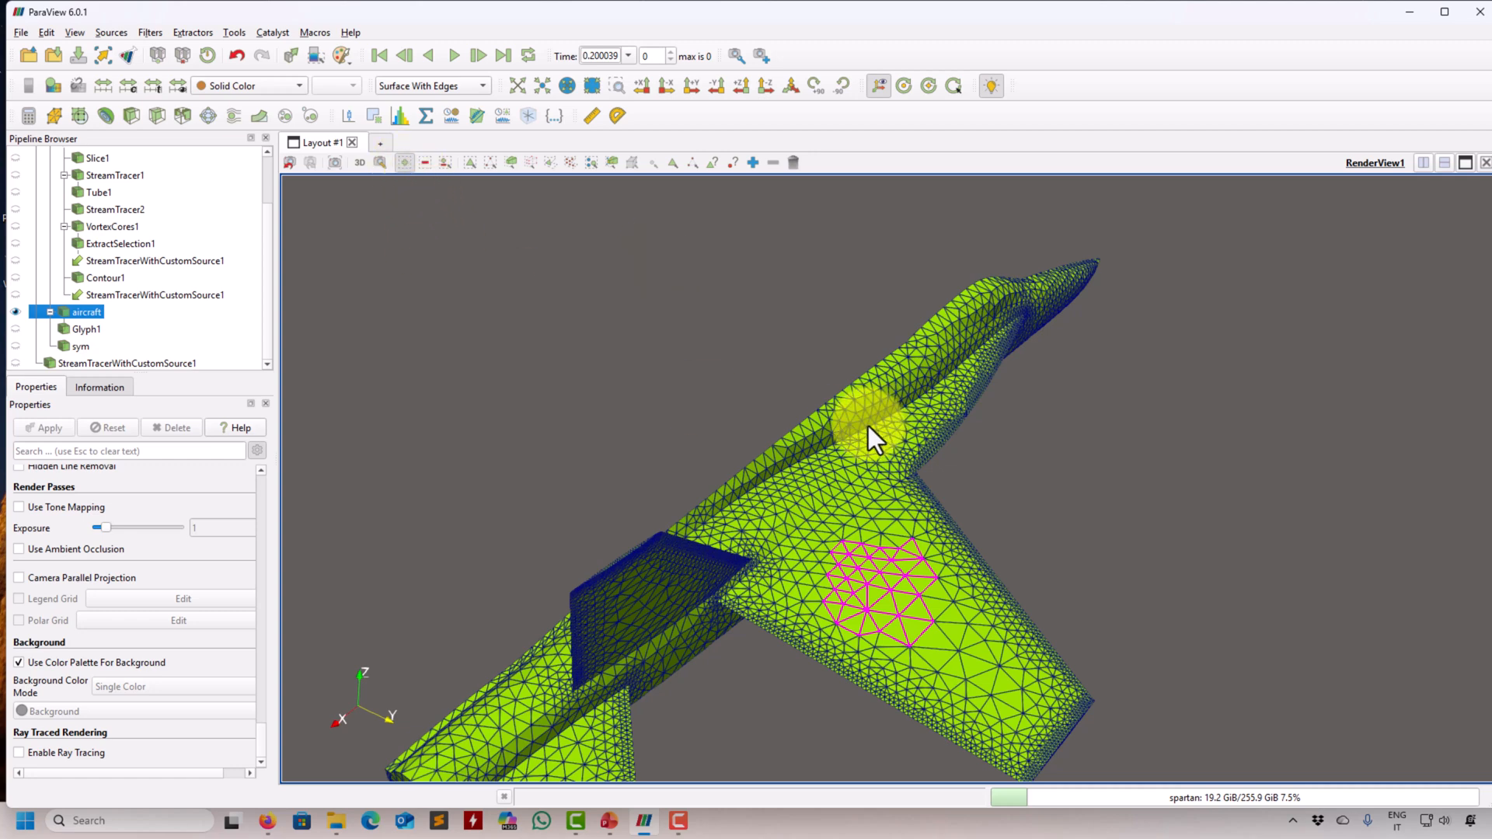
{"action": "left_click", "coordinate": [470, 163]}
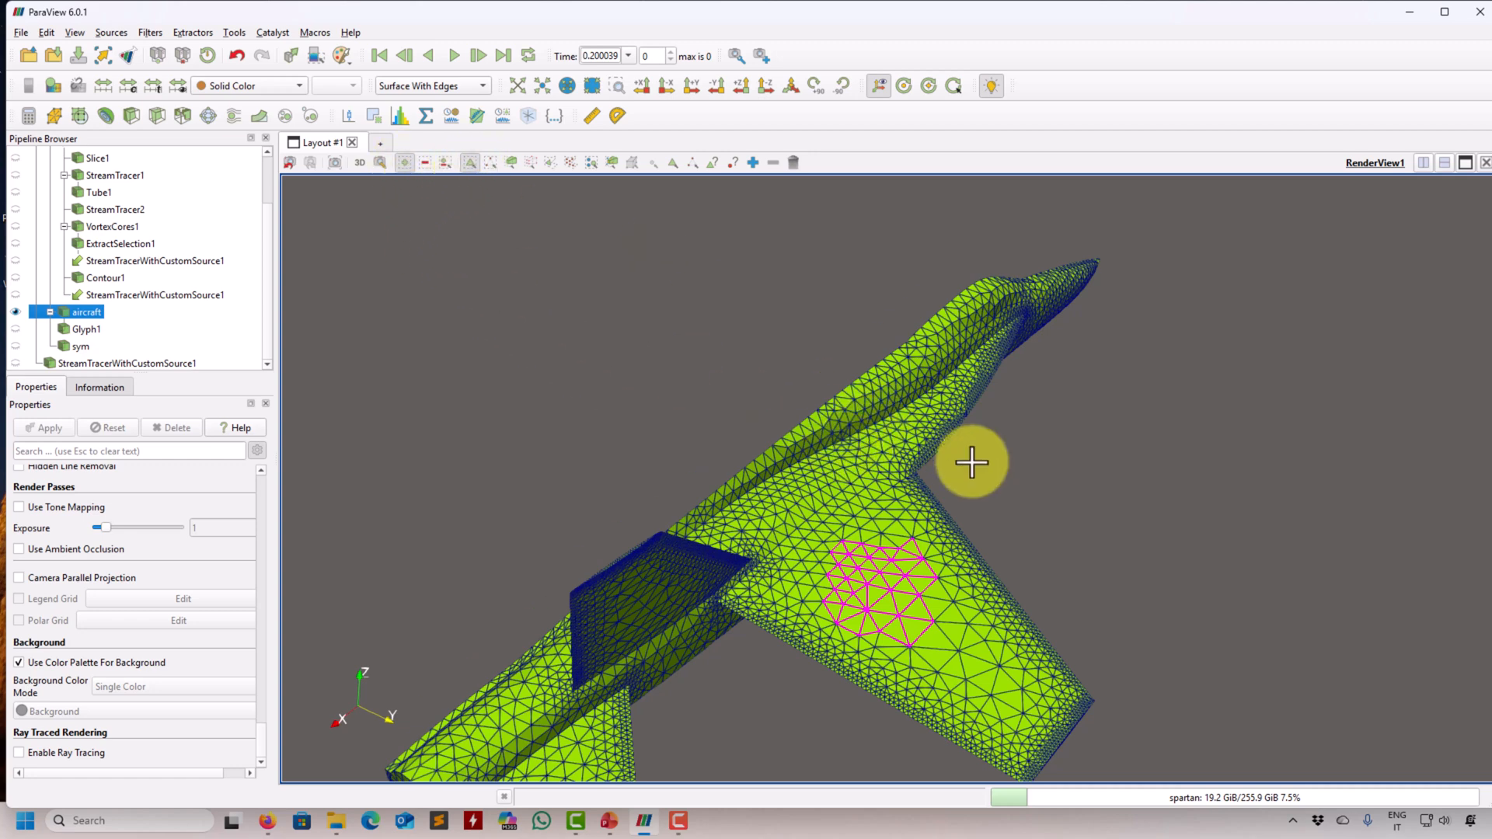
{"action": "left_click_drag", "start_coordinate": [836, 446], "coordinate": [888, 487]}
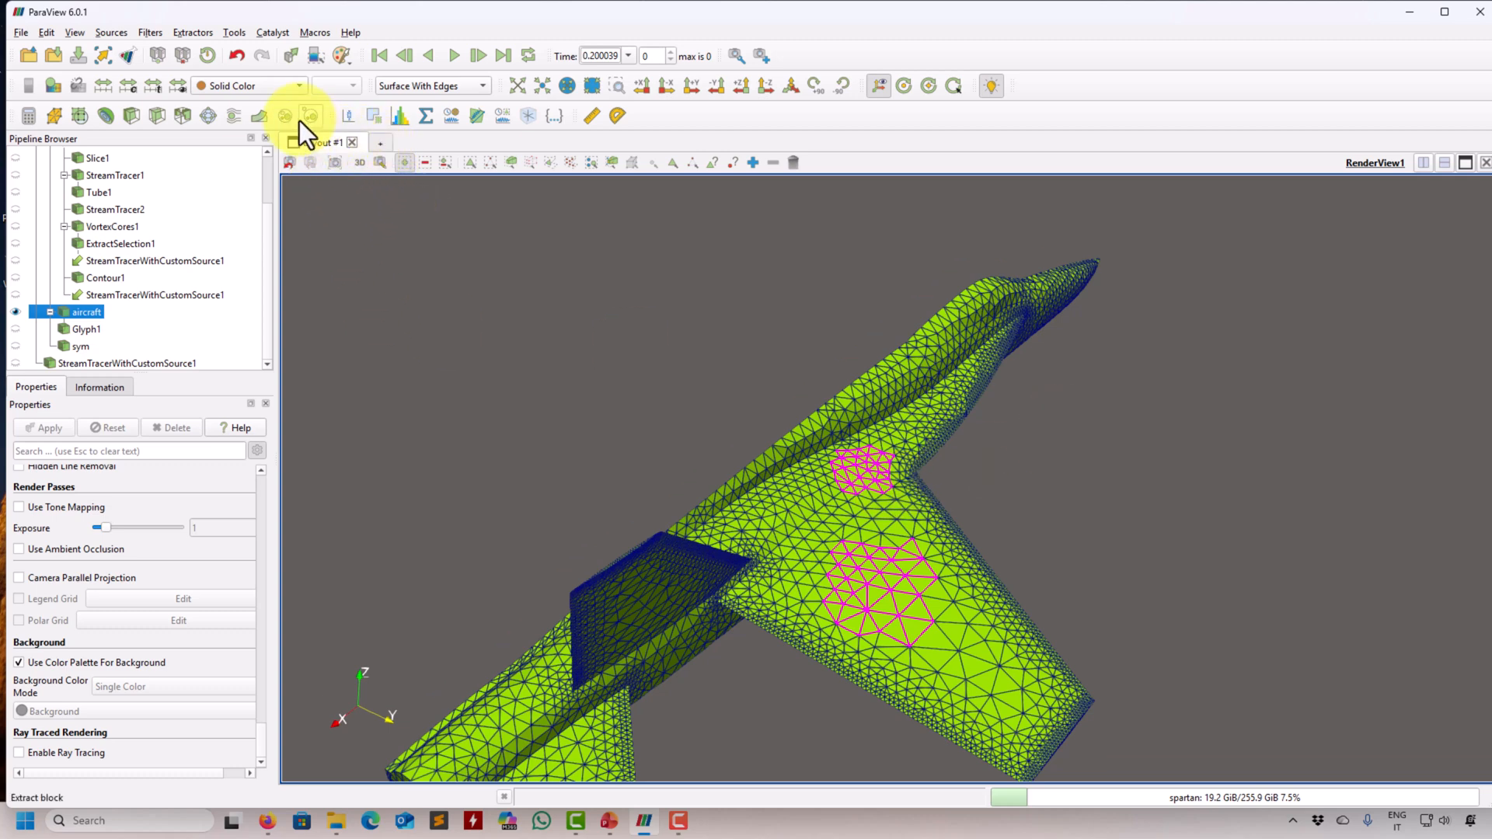
{"action": "left_click", "coordinate": [368, 121]}
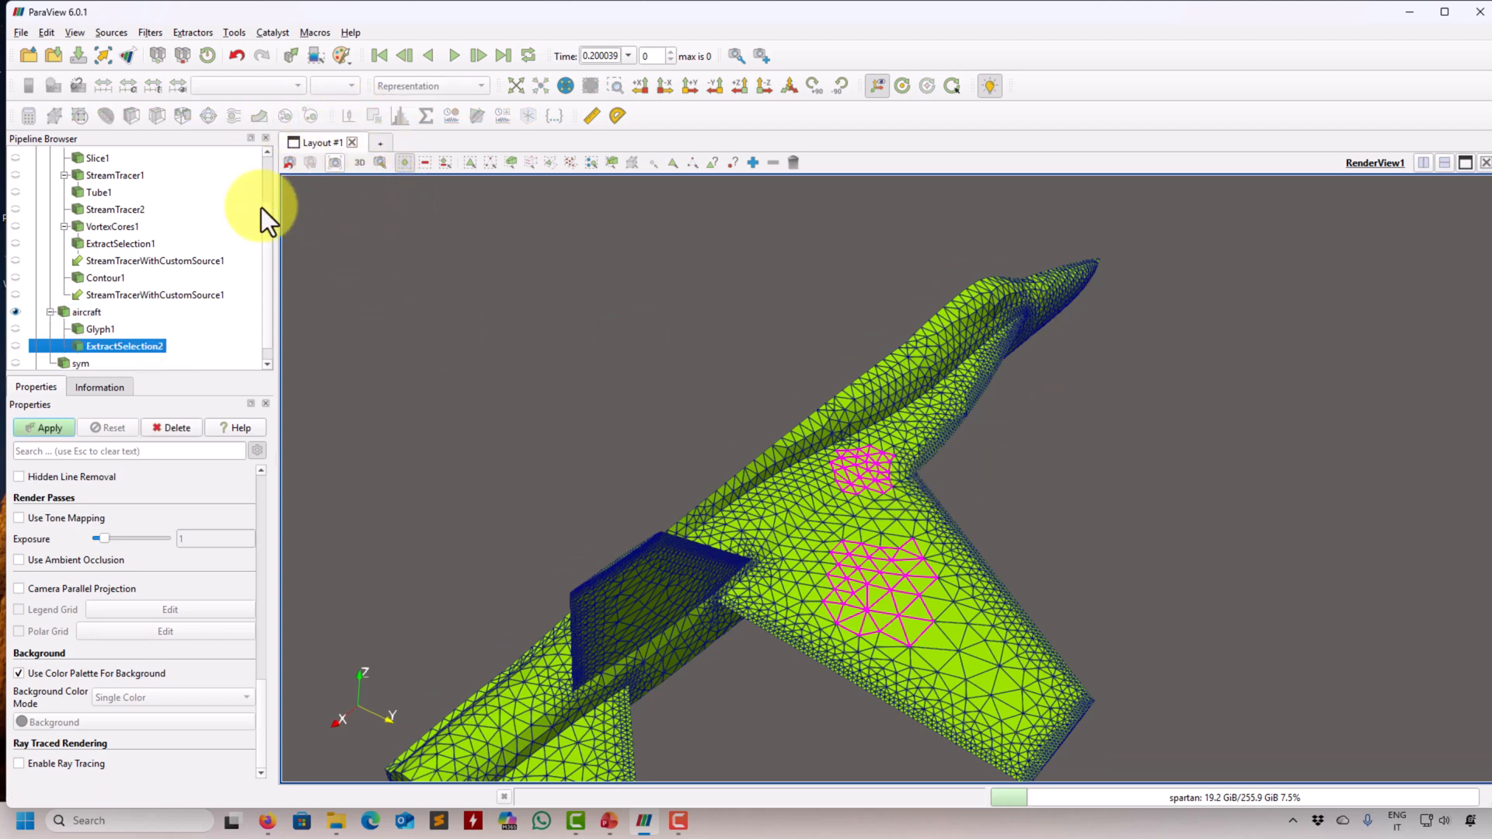
{"action": "left_click", "coordinate": [45, 426]}
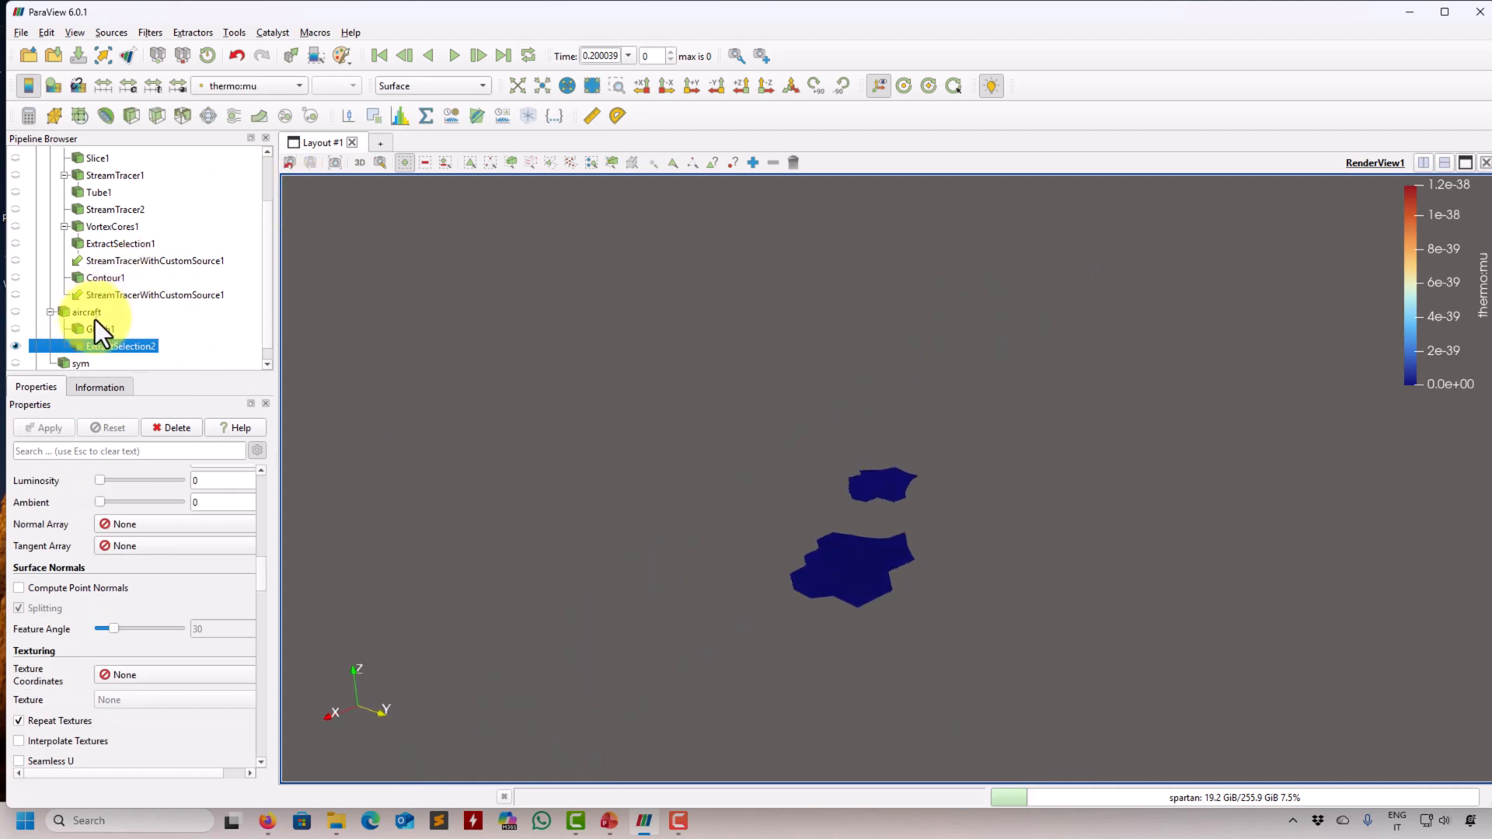
- Color the extracted wing patches by Ma and show the meshed aircraft together with them
{"action": "left_click", "coordinate": [260, 78]}
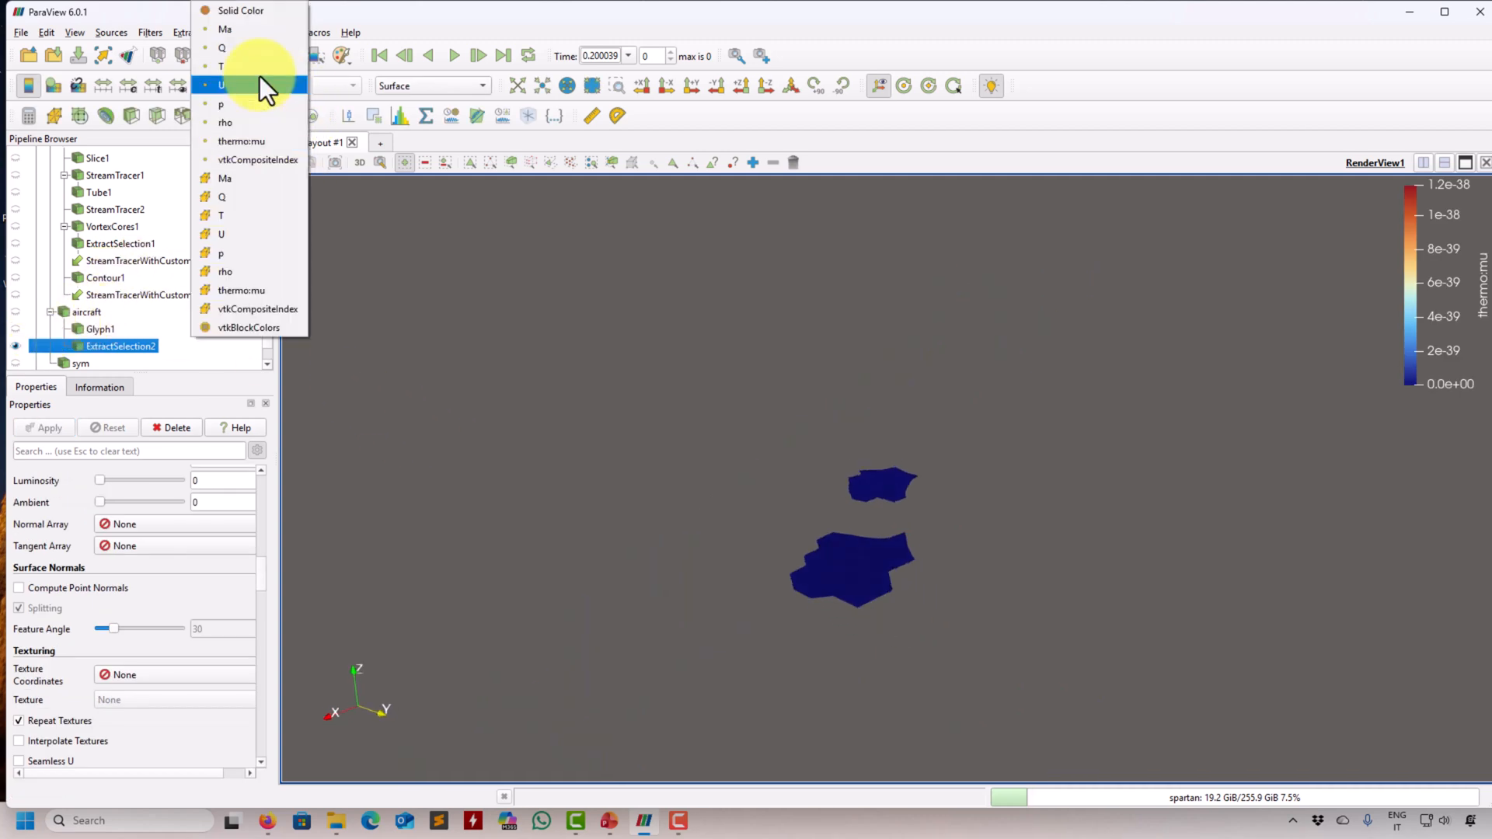
{"action": "left_click", "coordinate": [264, 30]}
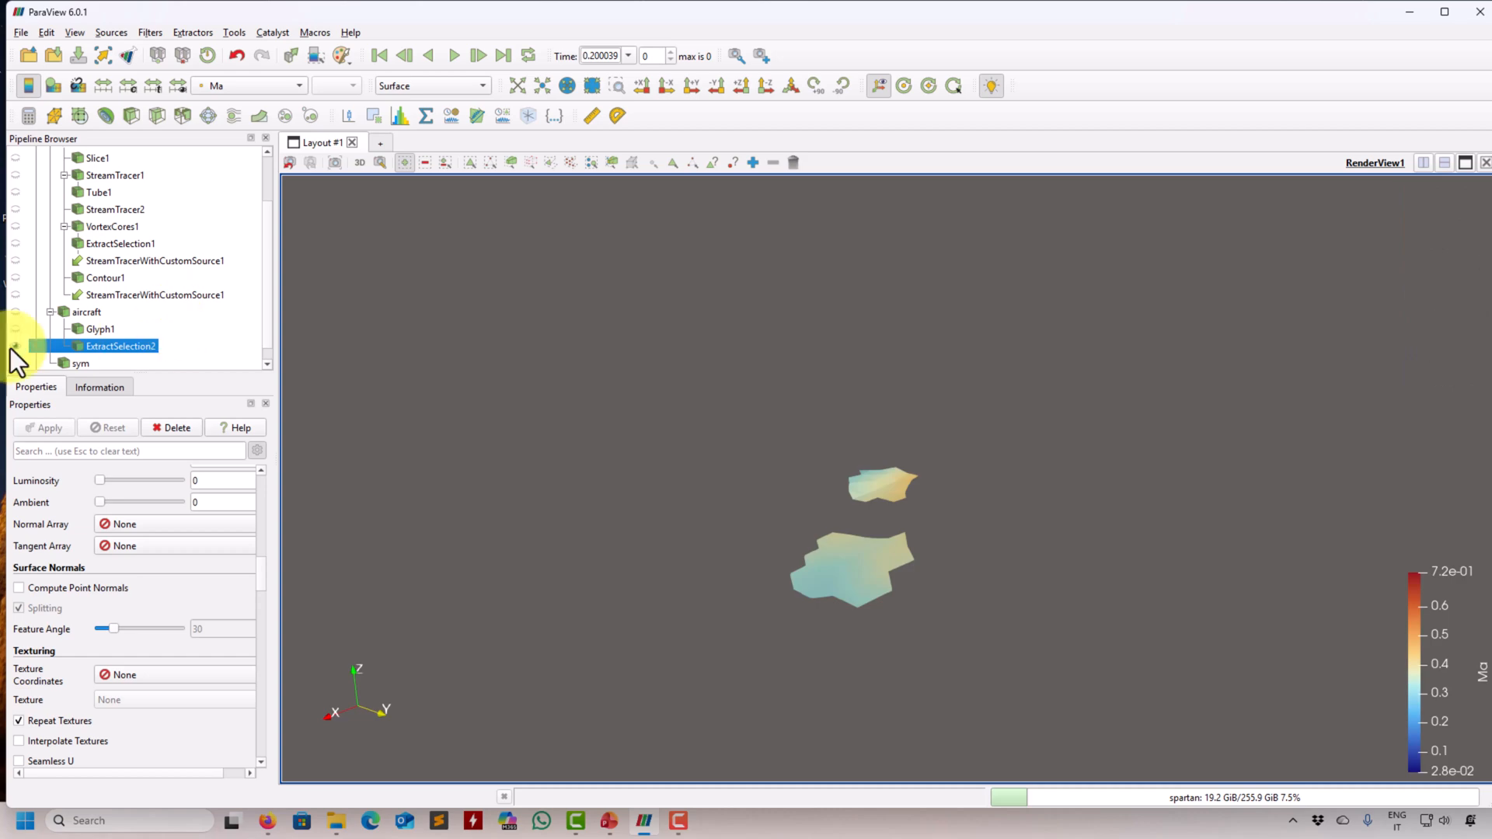
{"action": "left_click", "coordinate": [15, 312]}
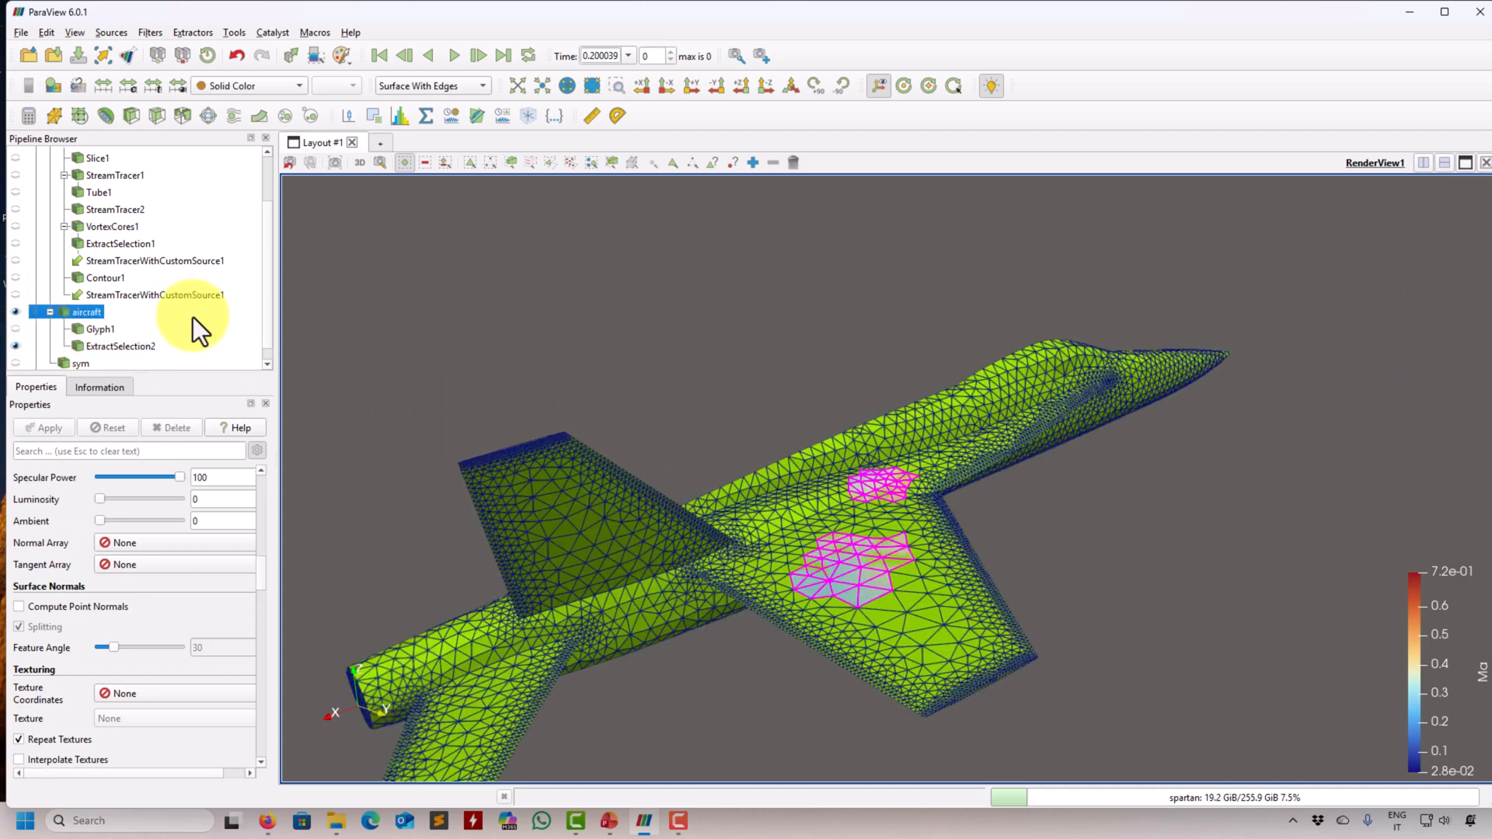
- Clear the active cell selection so the extracted wing patches show their Ma coloring without highlighting
{"action": "left_click", "coordinate": [792, 163]}
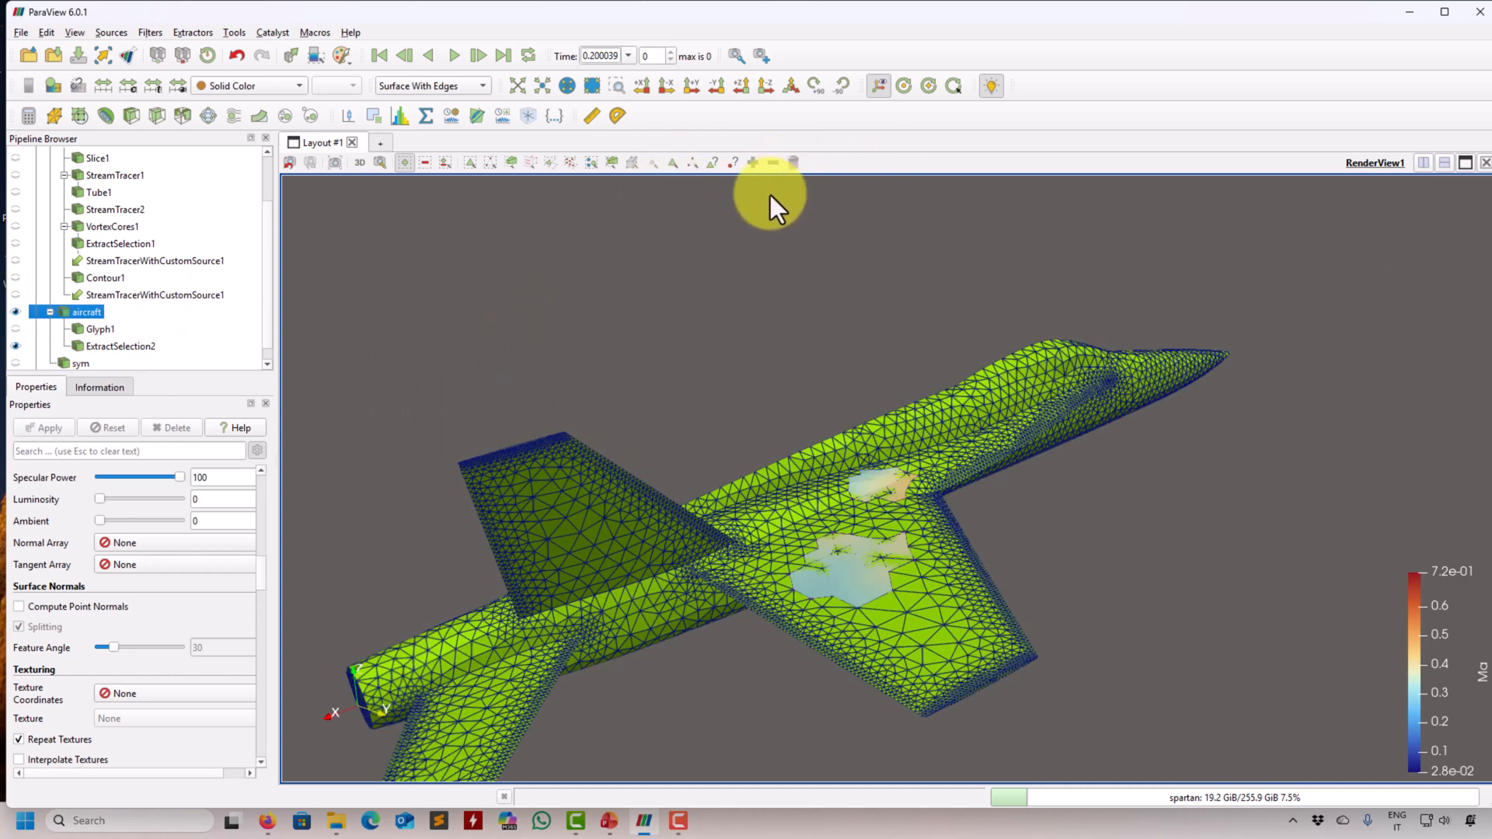
{"action": "left_click_drag", "start_coordinate": [771, 196], "coordinate": [767, 387]}
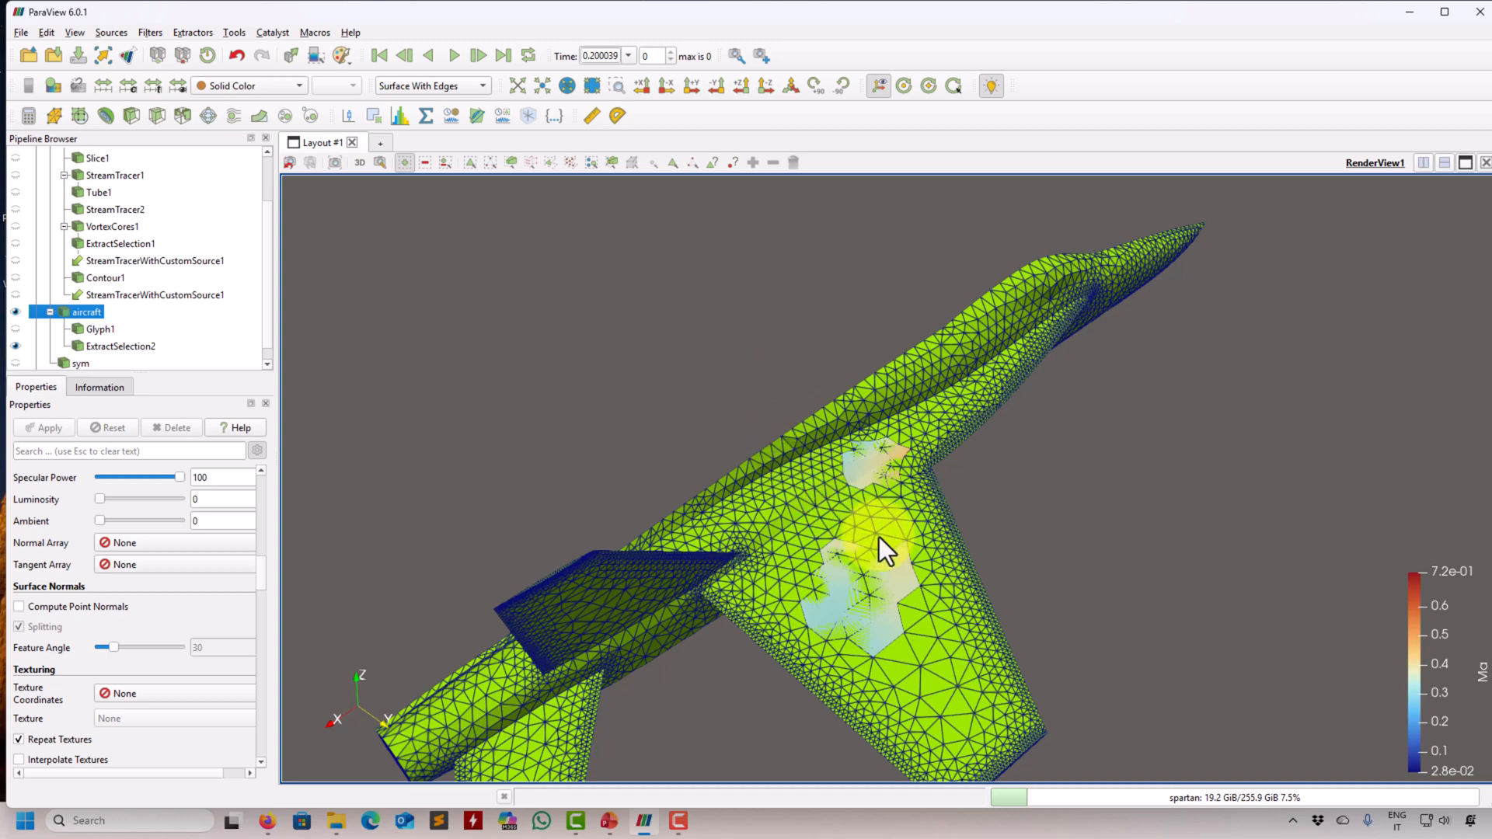
{"action": "left_click_drag", "start_coordinate": [880, 538], "coordinate": [824, 525]}
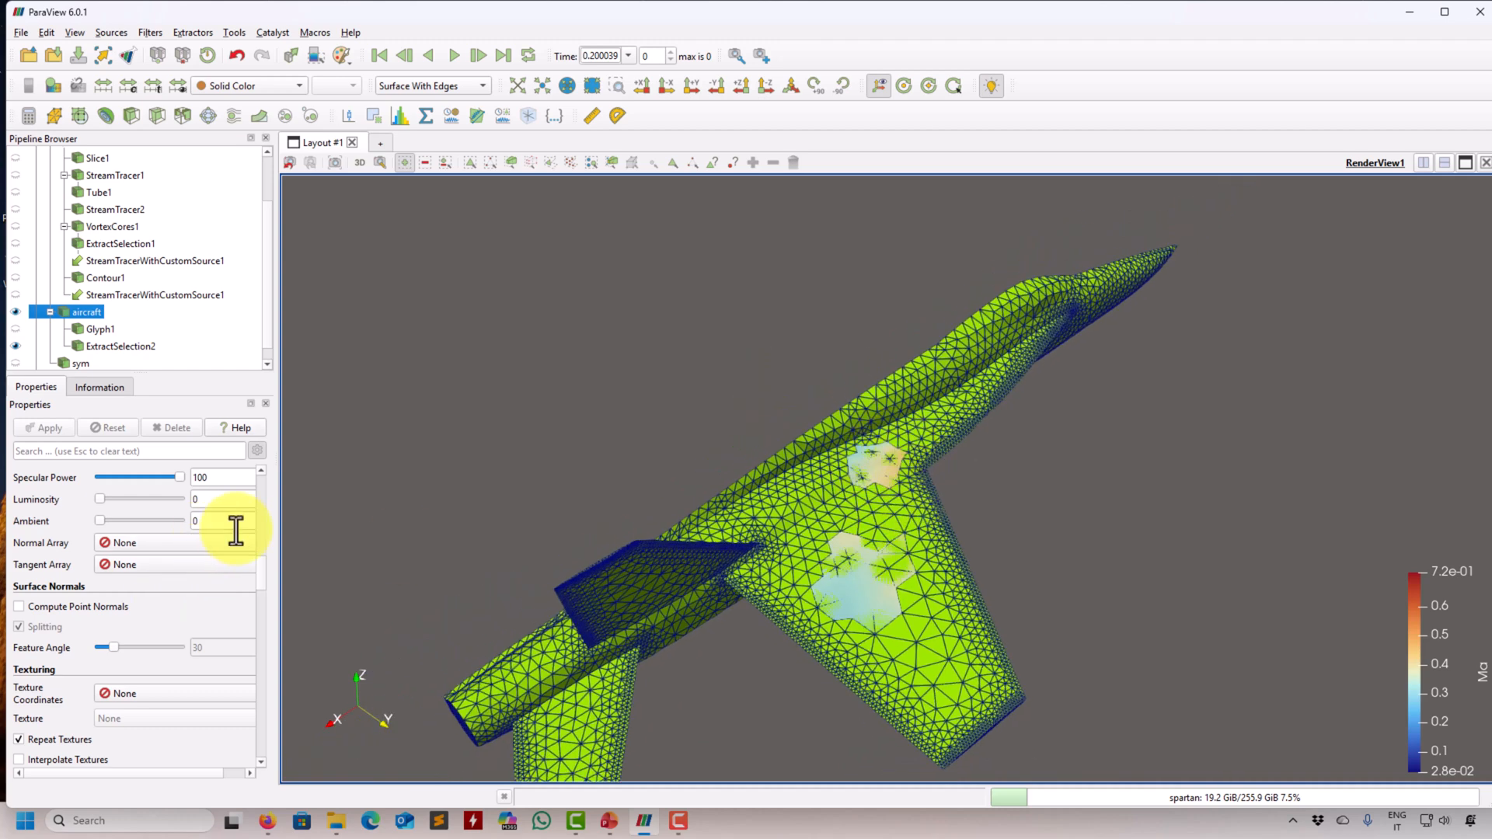
- Raise the extracted wing patches above the aircraft surface by setting their Z translation to 0.1
{"action": "left_click", "coordinate": [111, 347]}
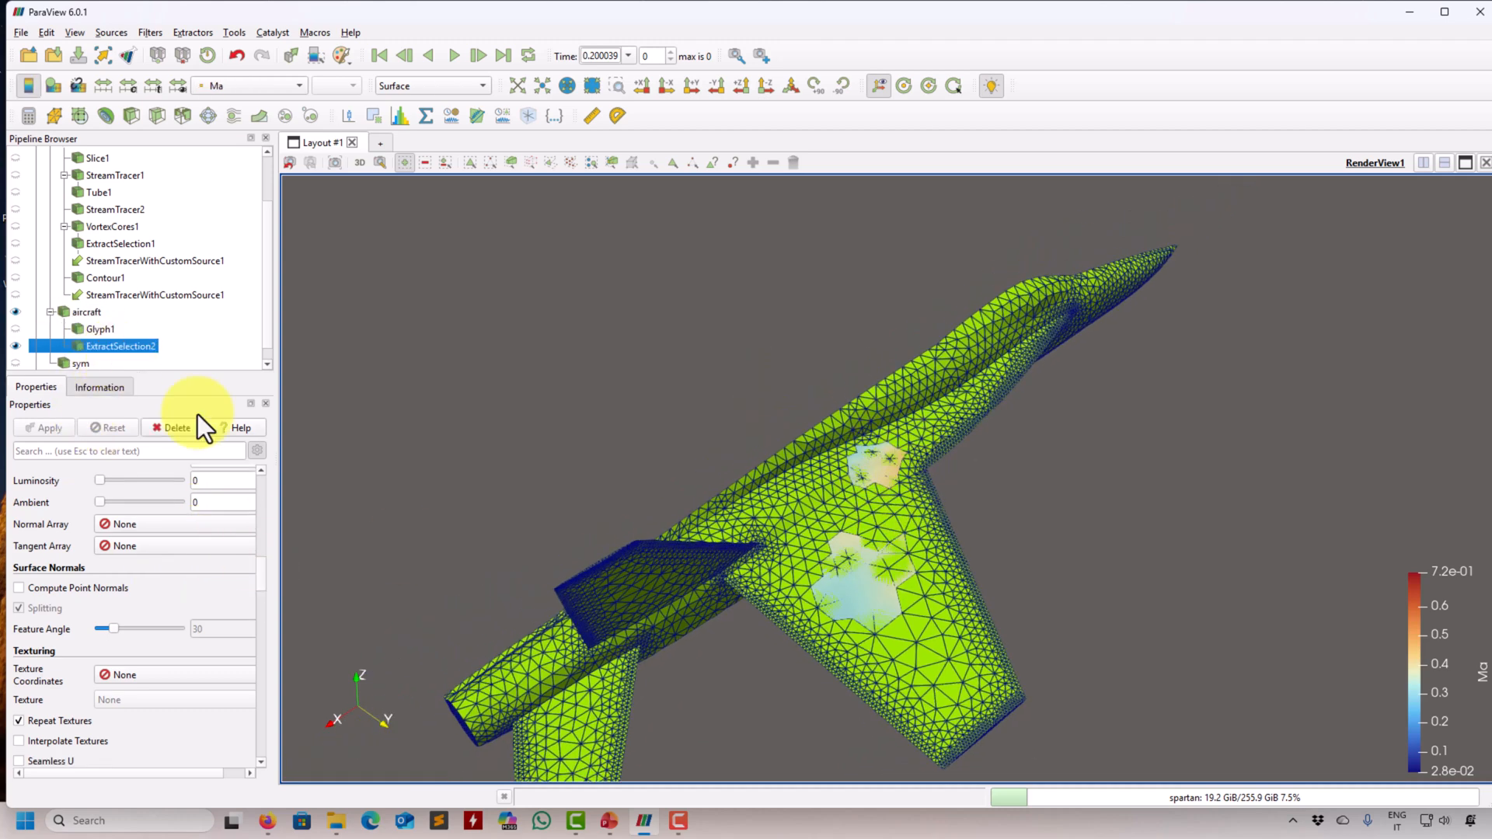
{"action": "scroll", "coordinate": [263, 556], "scroll_direction": "down", "scroll_amount": 3}
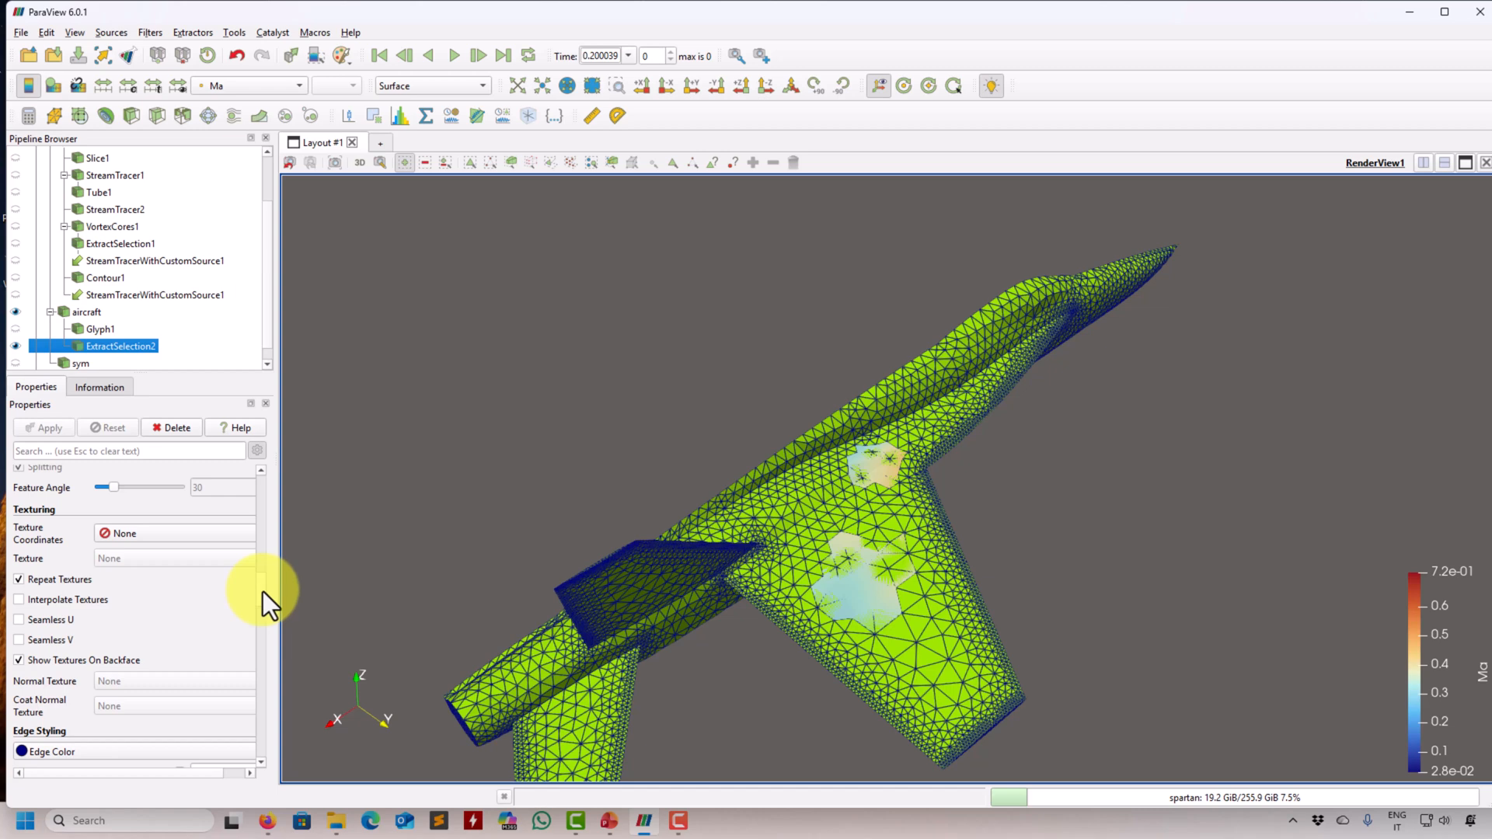
{"action": "left_click_drag", "start_coordinate": [263, 591], "coordinate": [268, 634]}
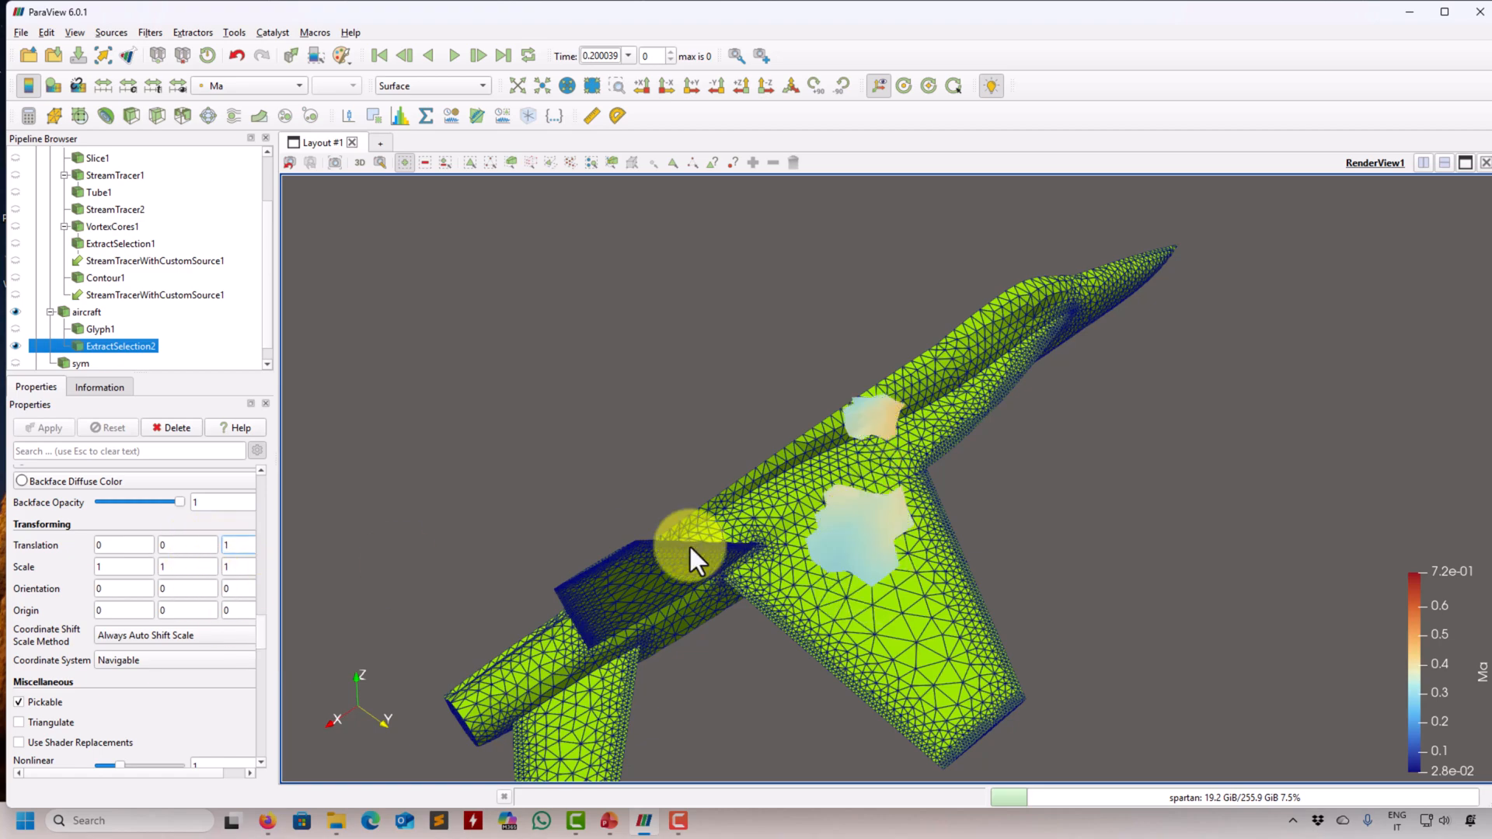
{"action": "left_click_drag", "start_coordinate": [688, 544], "coordinate": [325, 567]}
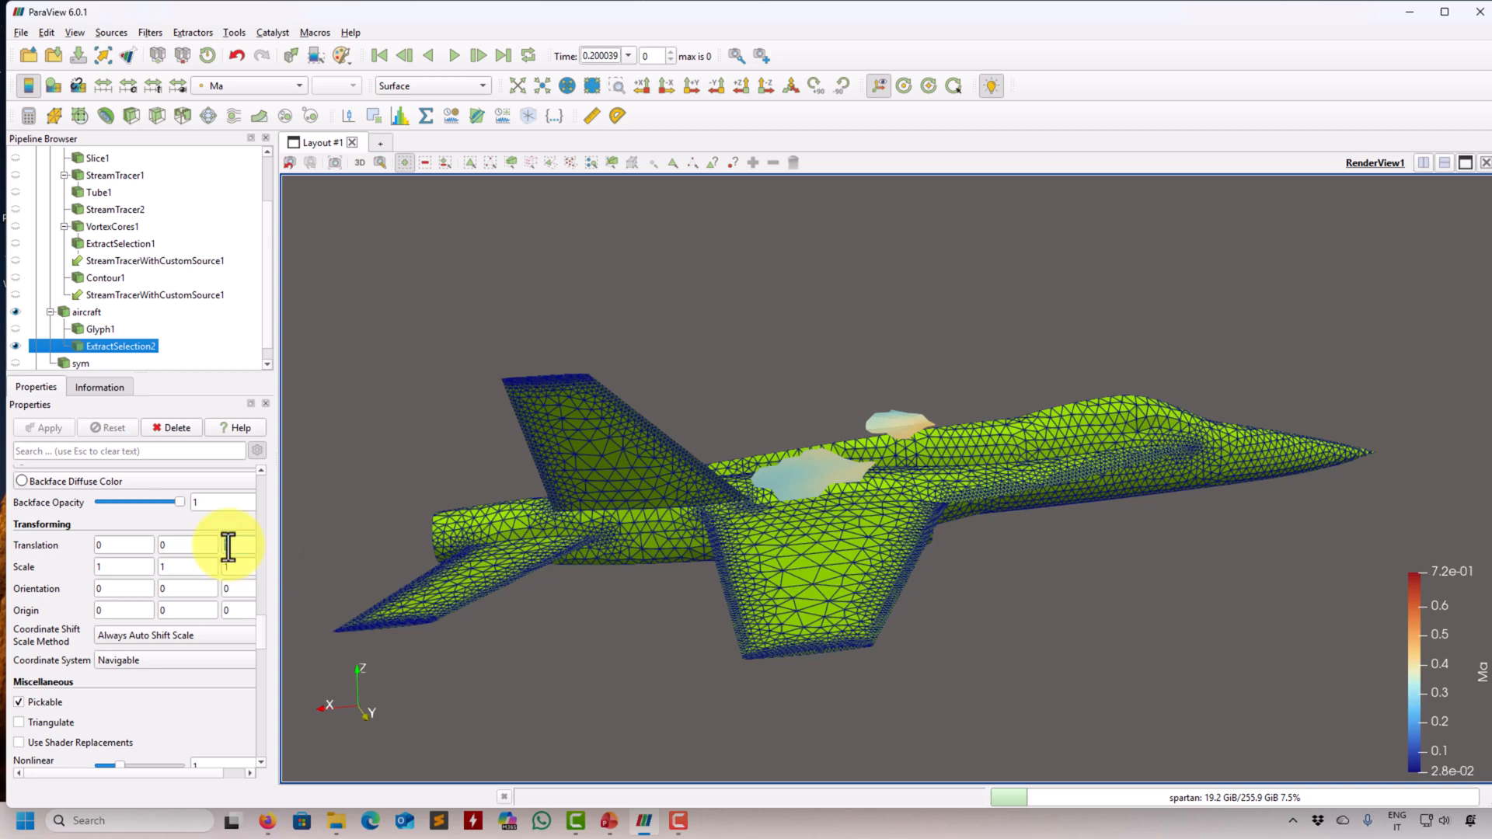
{"action": "type", "text": "0.1"}
{"action": "key", "text": "Return"}
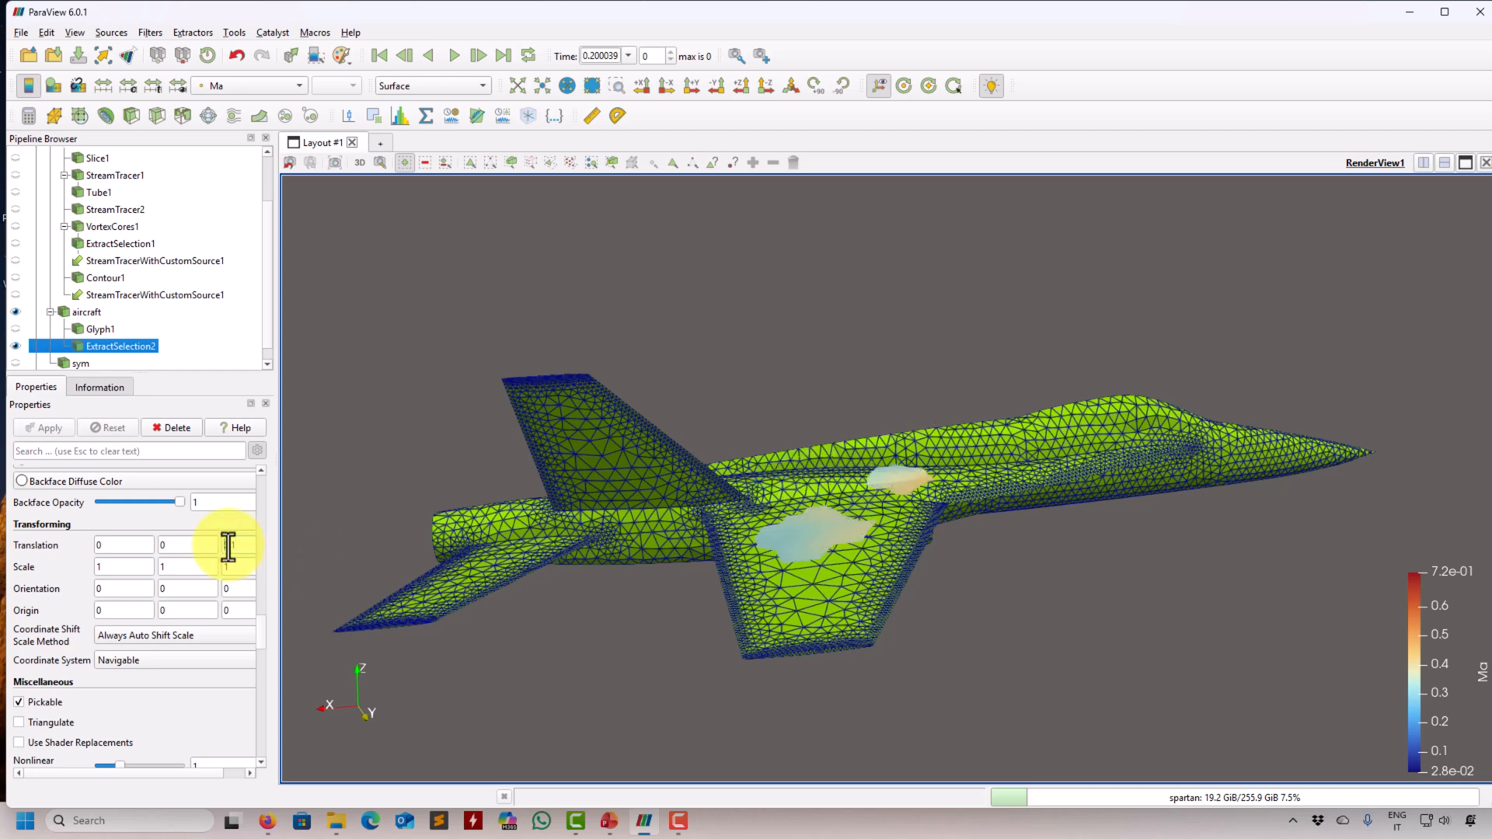
{"action": "left_click_drag", "start_coordinate": [750, 557], "coordinate": [596, 521]}
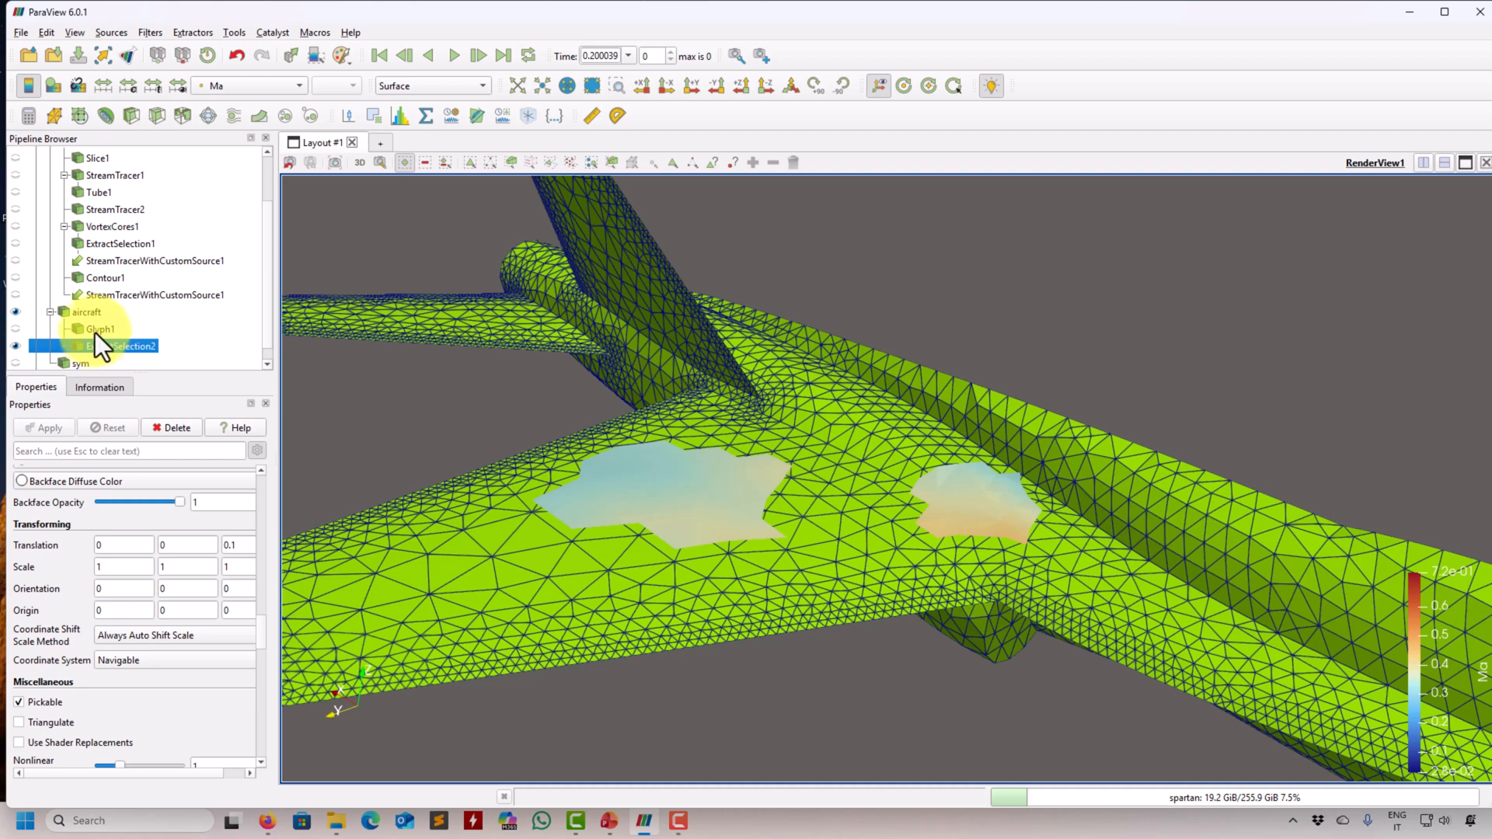
{"action": "left_click", "coordinate": [87, 312]}
{"action": "left_click", "coordinate": [150, 33]}
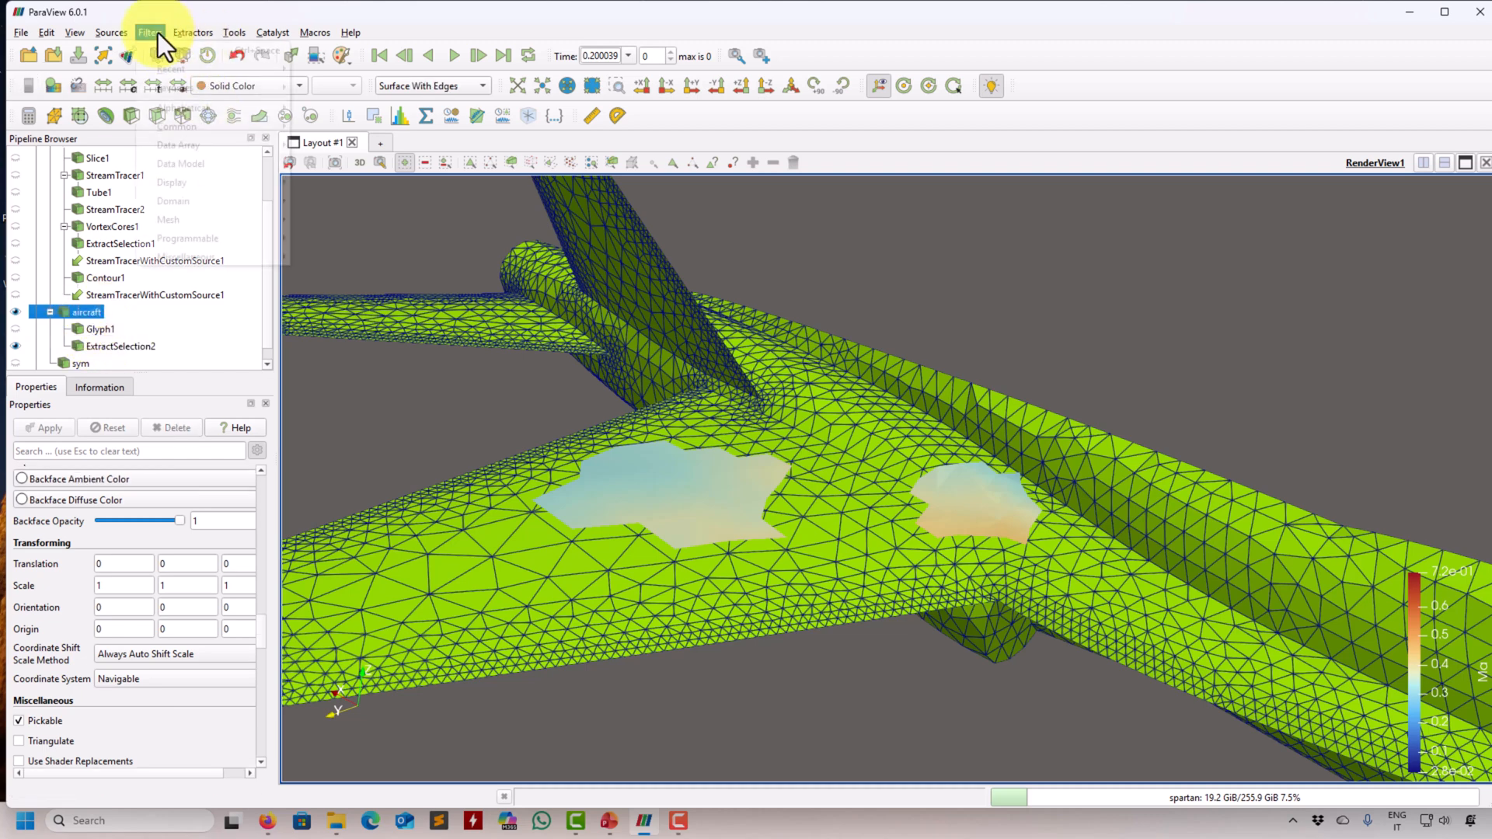
{"action": "left_click", "coordinate": [171, 49]}
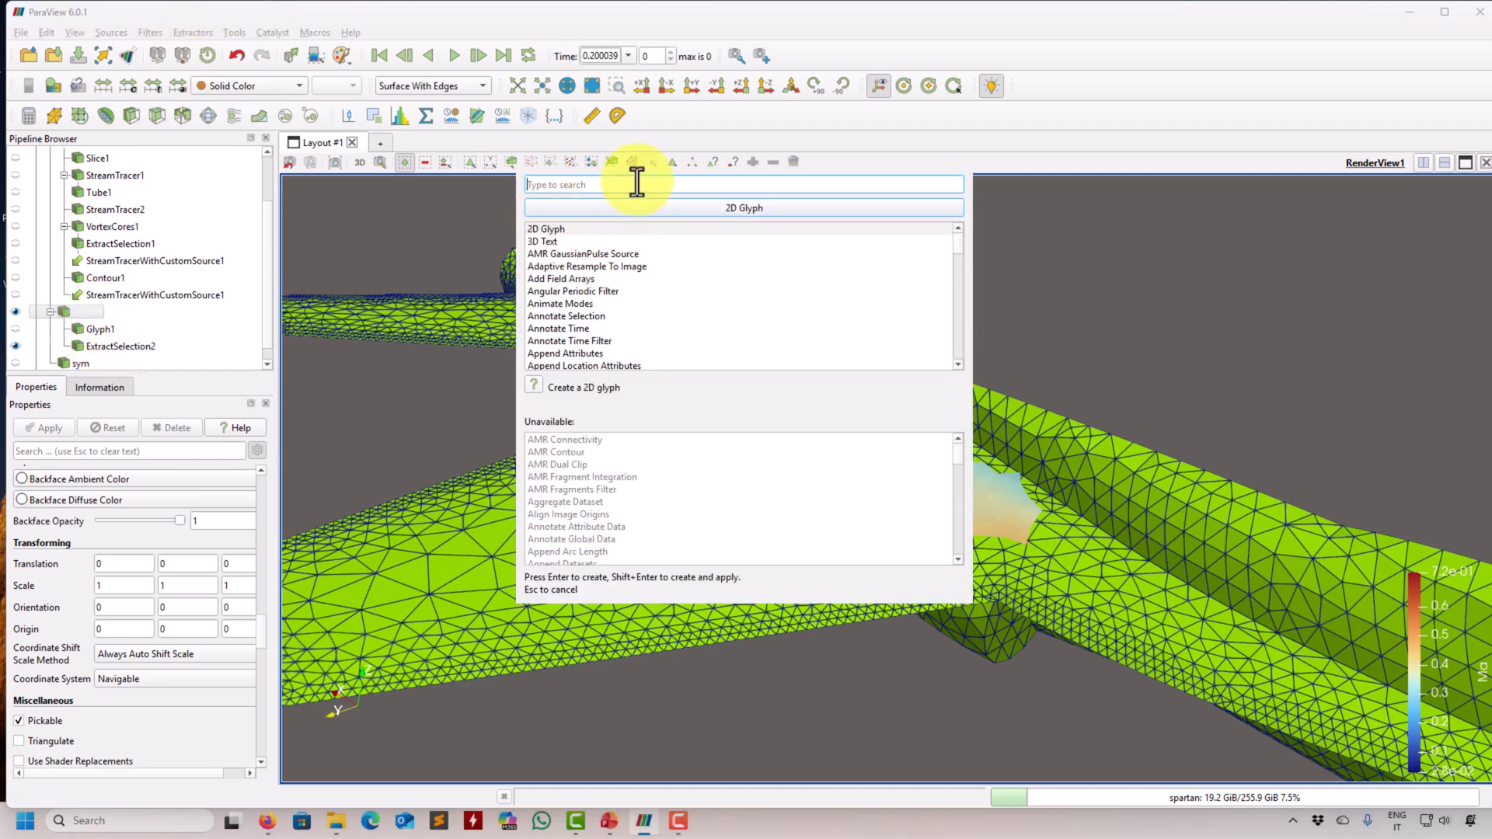
{"action": "type", "text": "surfa"}
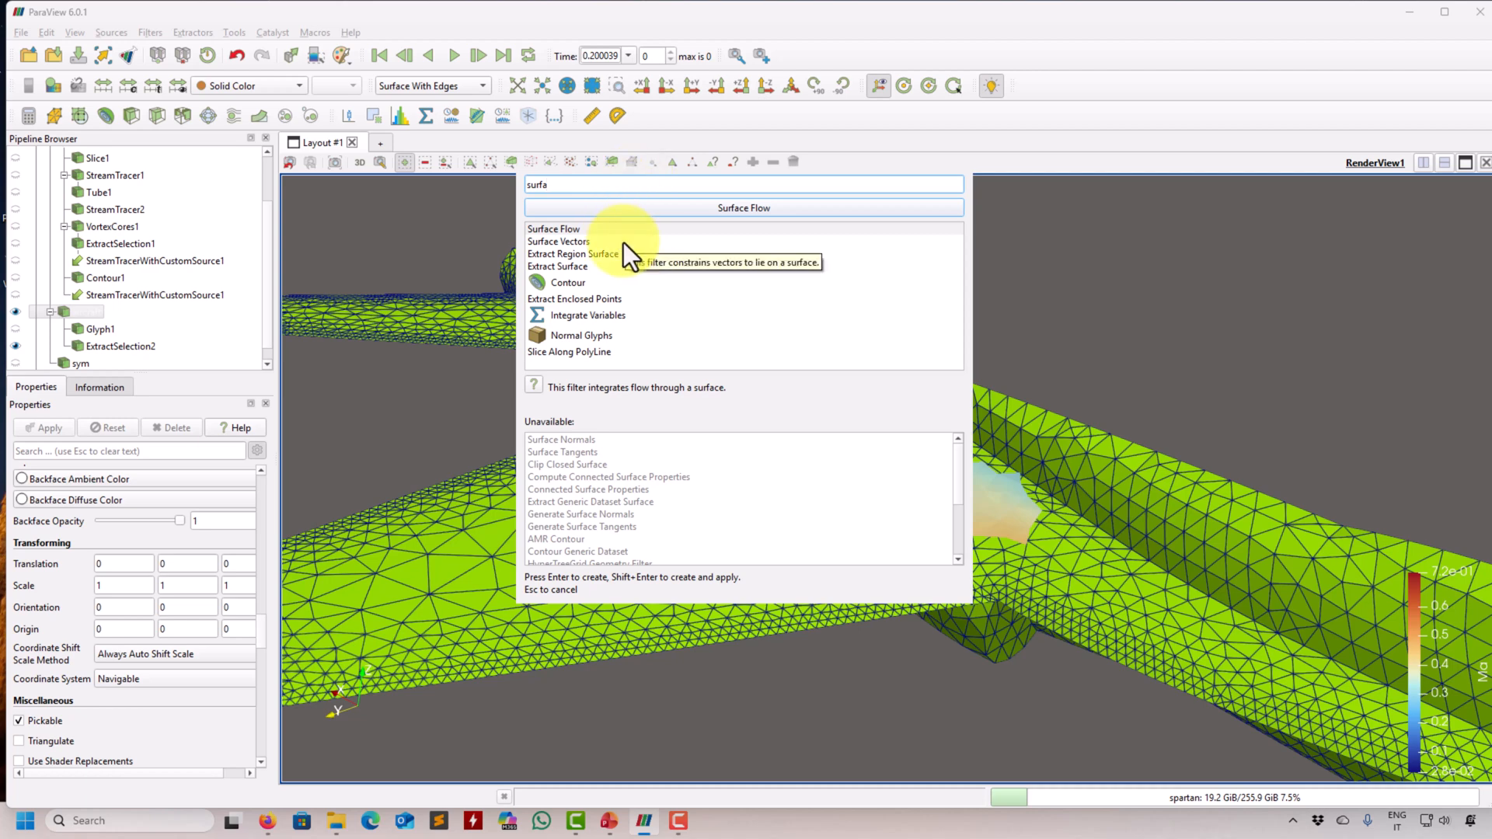
{"action": "double_click", "coordinate": [579, 189]}
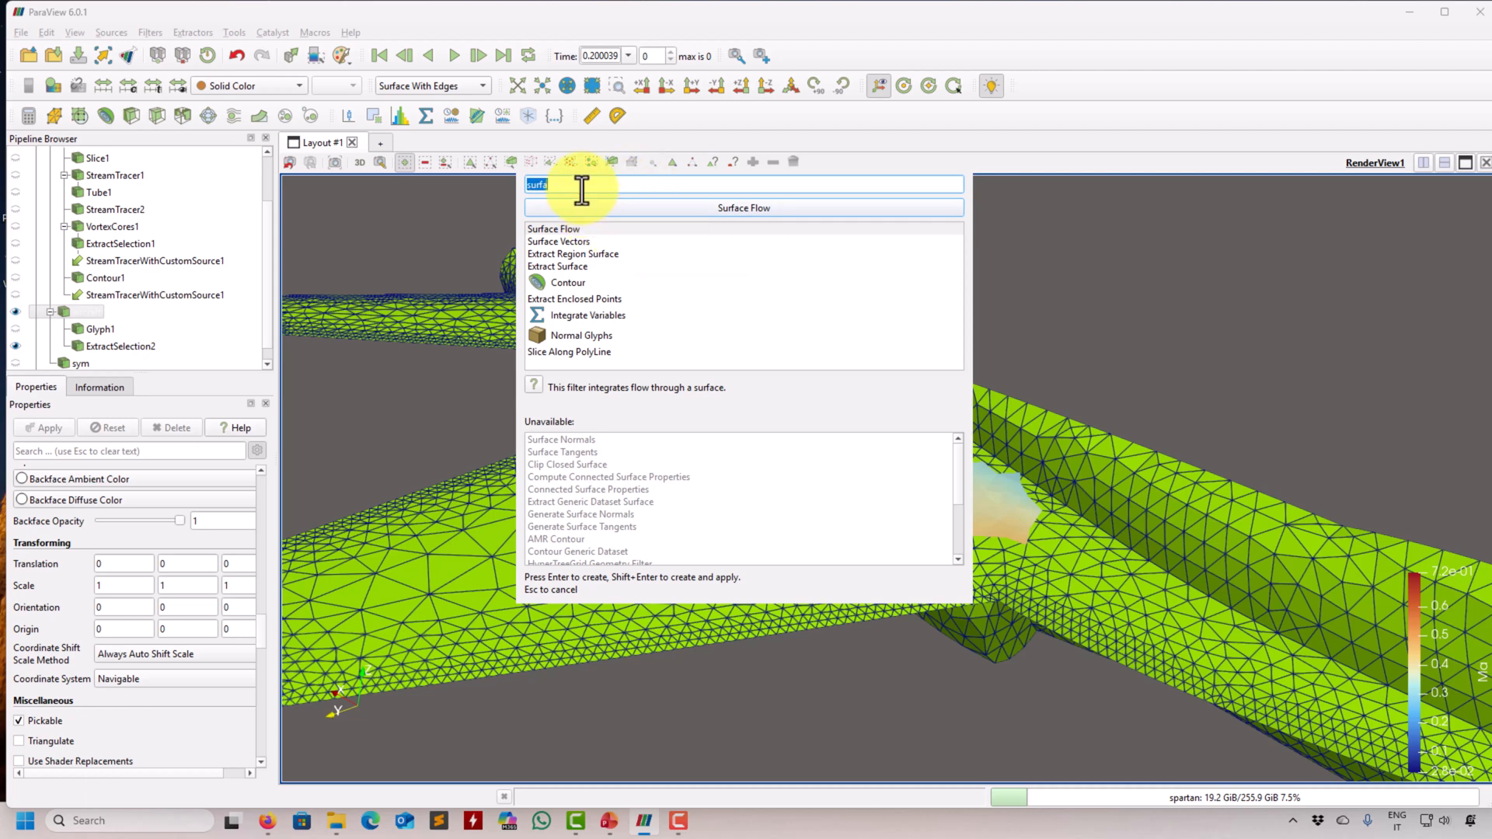
{"action": "type", "text": "normal"}
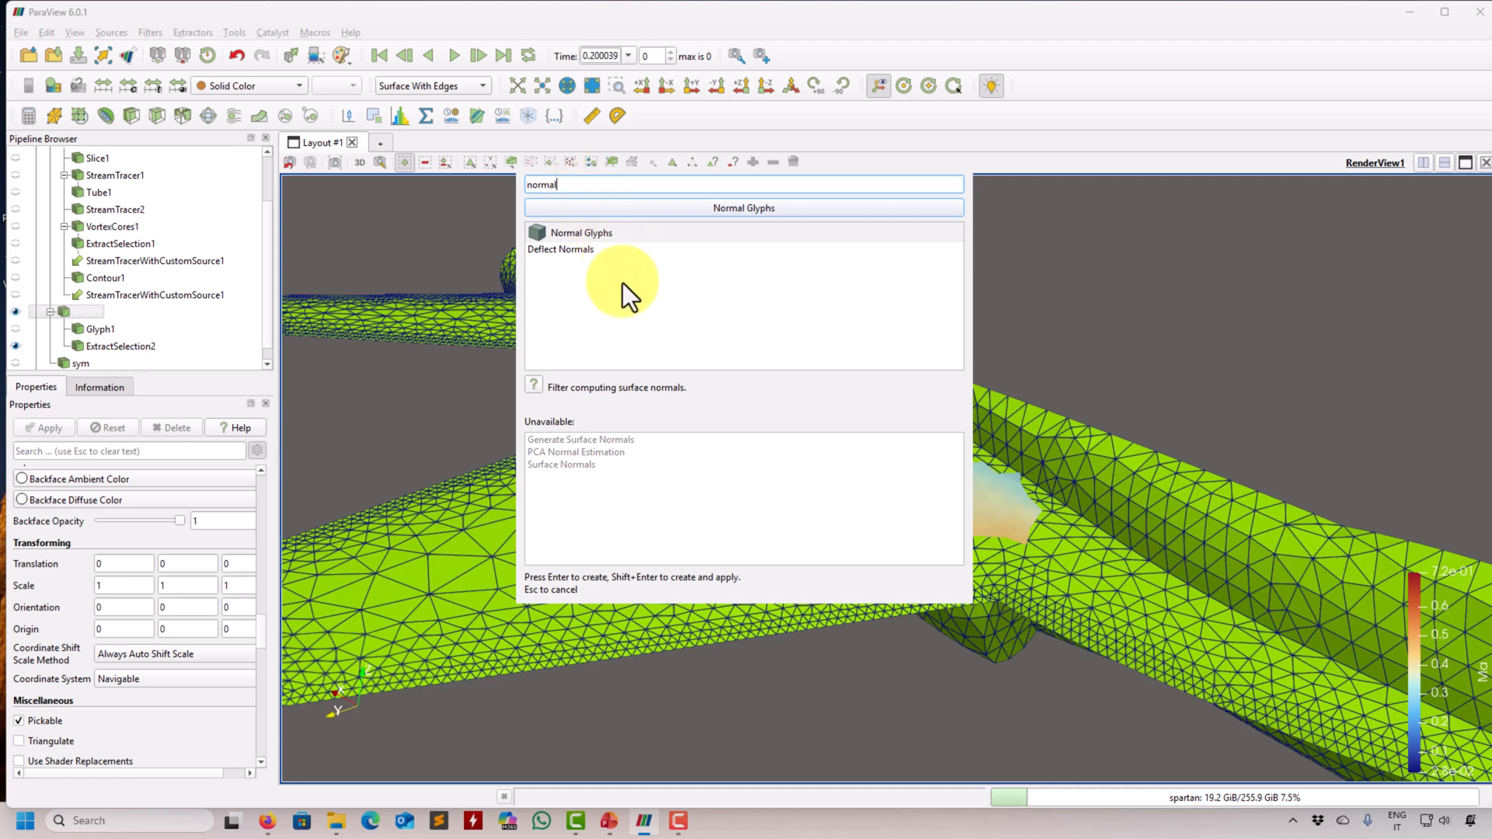
{"action": "mouse_move", "coordinate": [550, 468]}
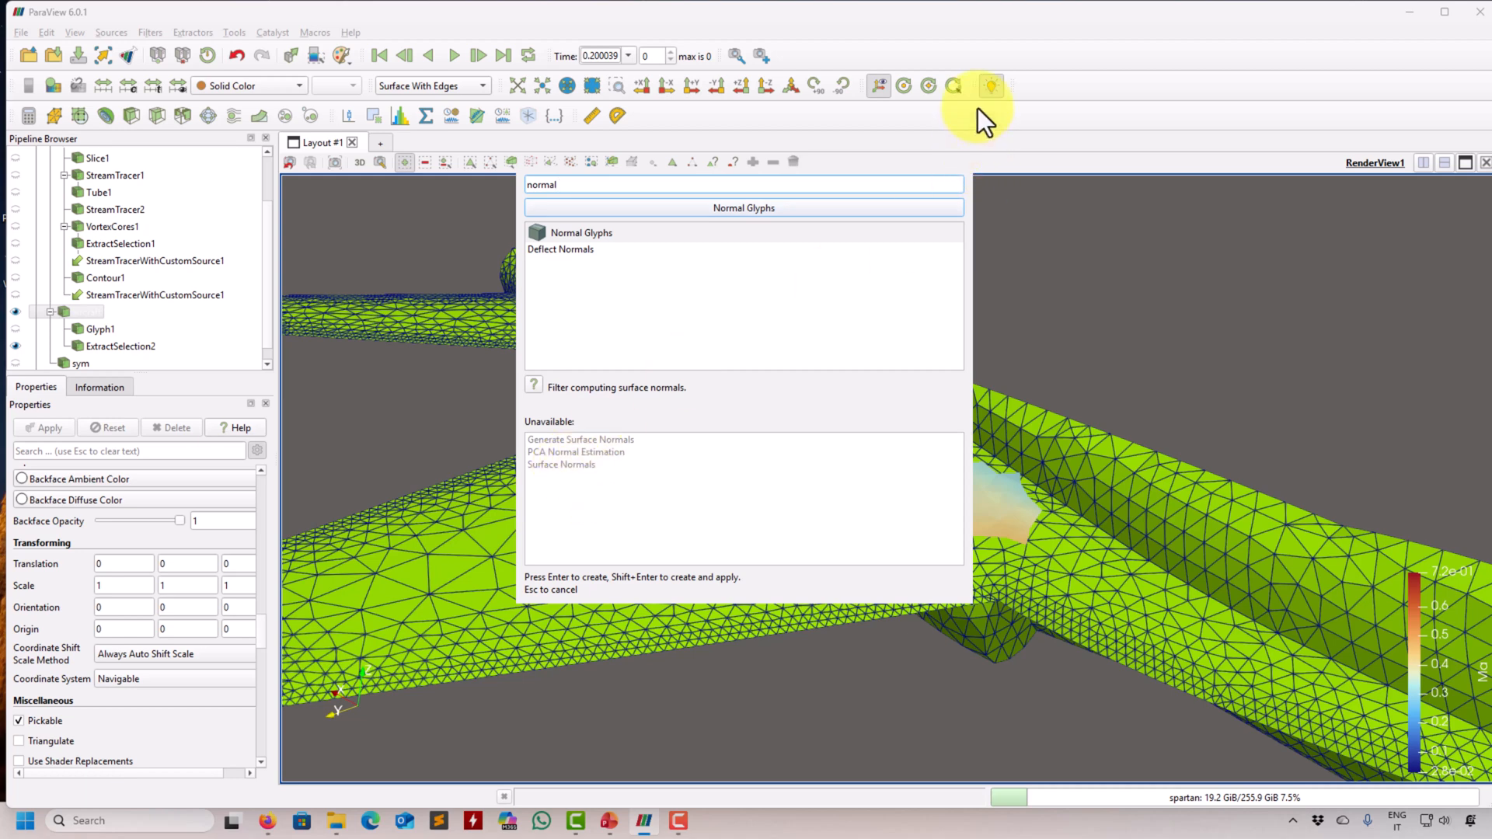
{"action": "key", "text": "Escape"}
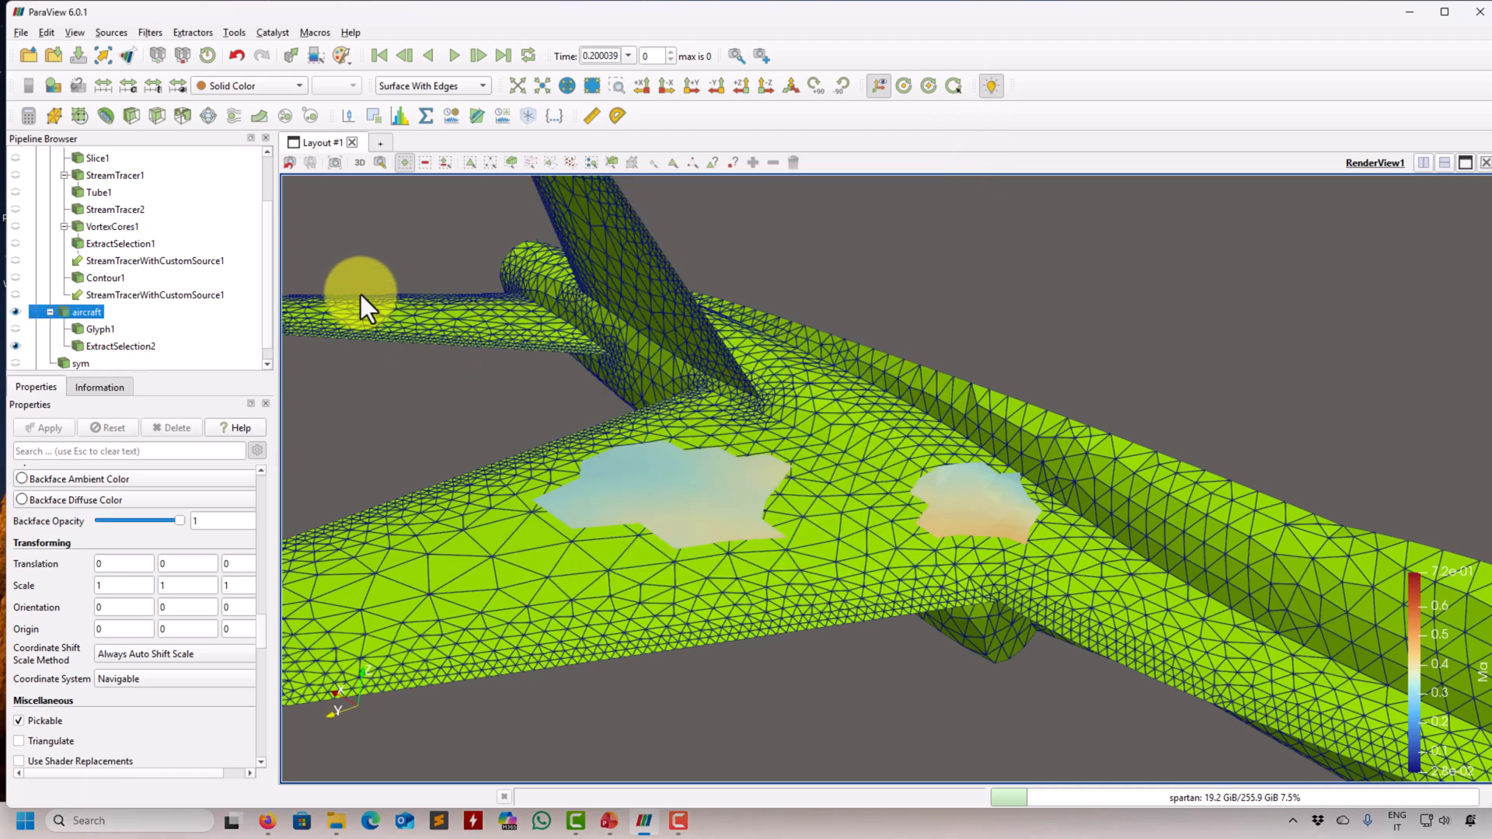
{"action": "left_click", "coordinate": [132, 346]}
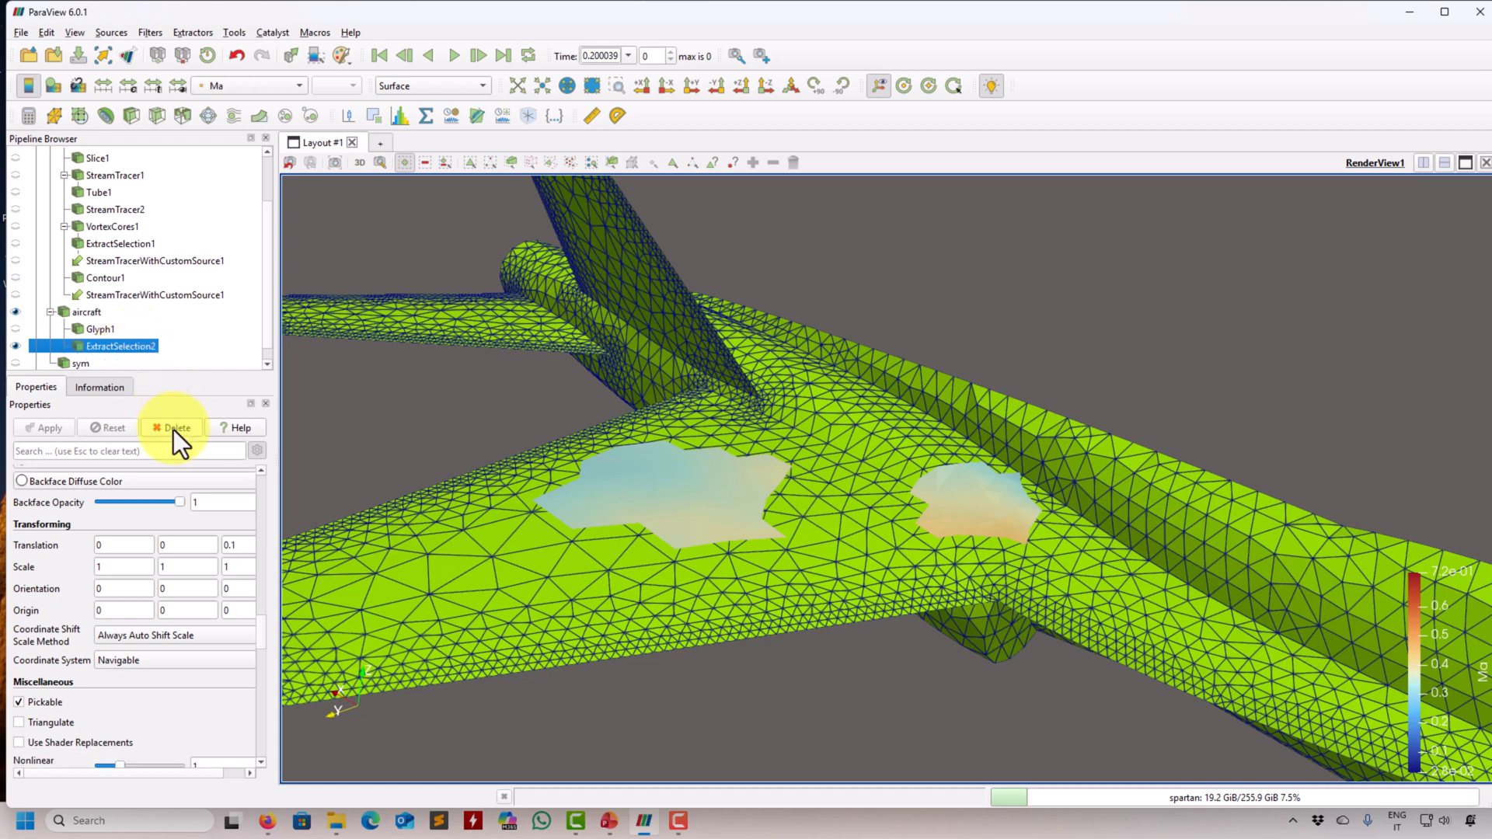
- Apply an Extract Surface filter to the aircraft
{"action": "left_click", "coordinate": [90, 314]}
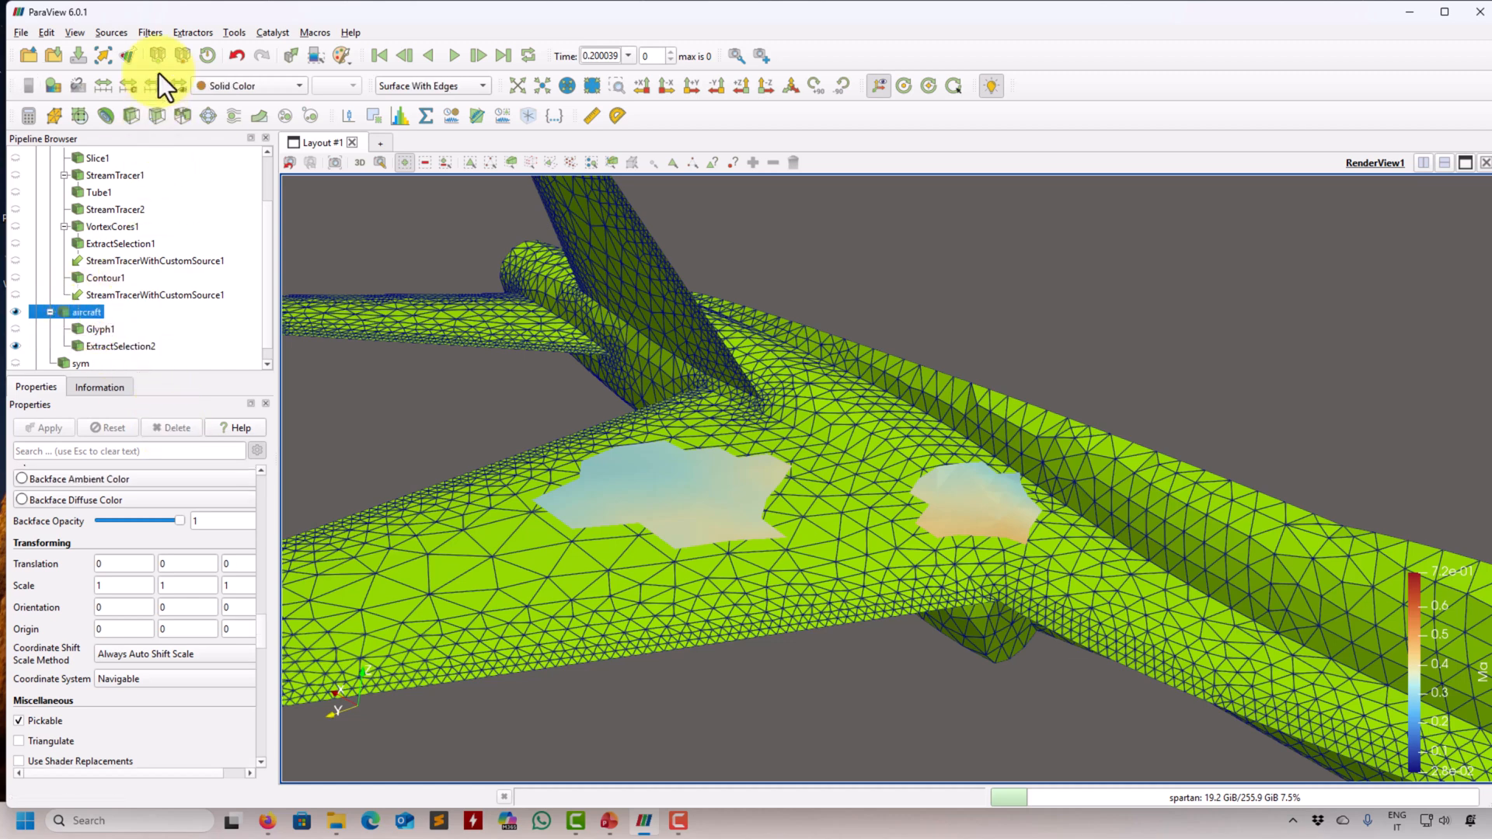
{"action": "left_click", "coordinate": [150, 33]}
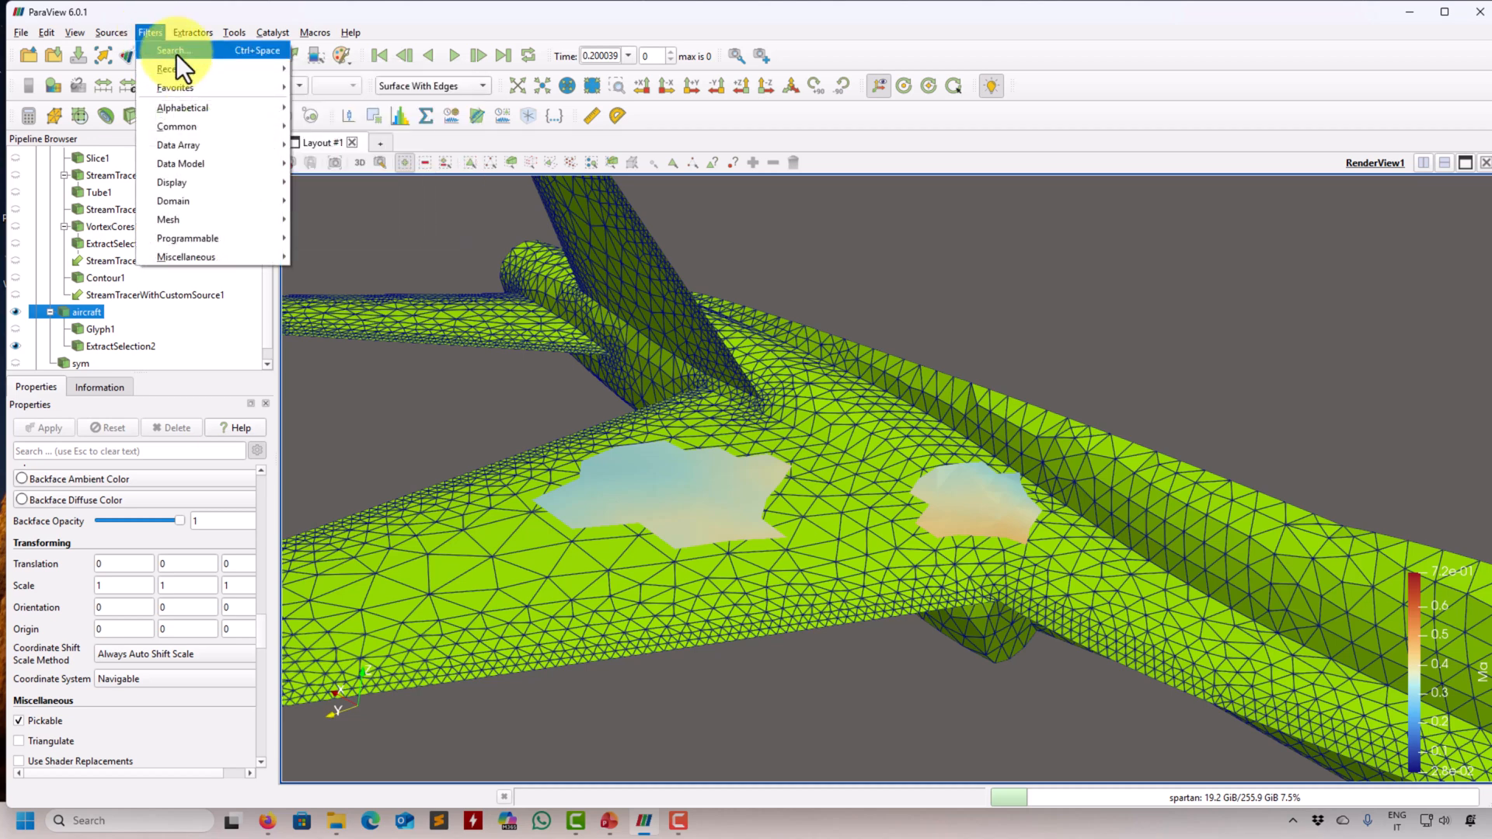
{"action": "left_click", "coordinate": [175, 52]}
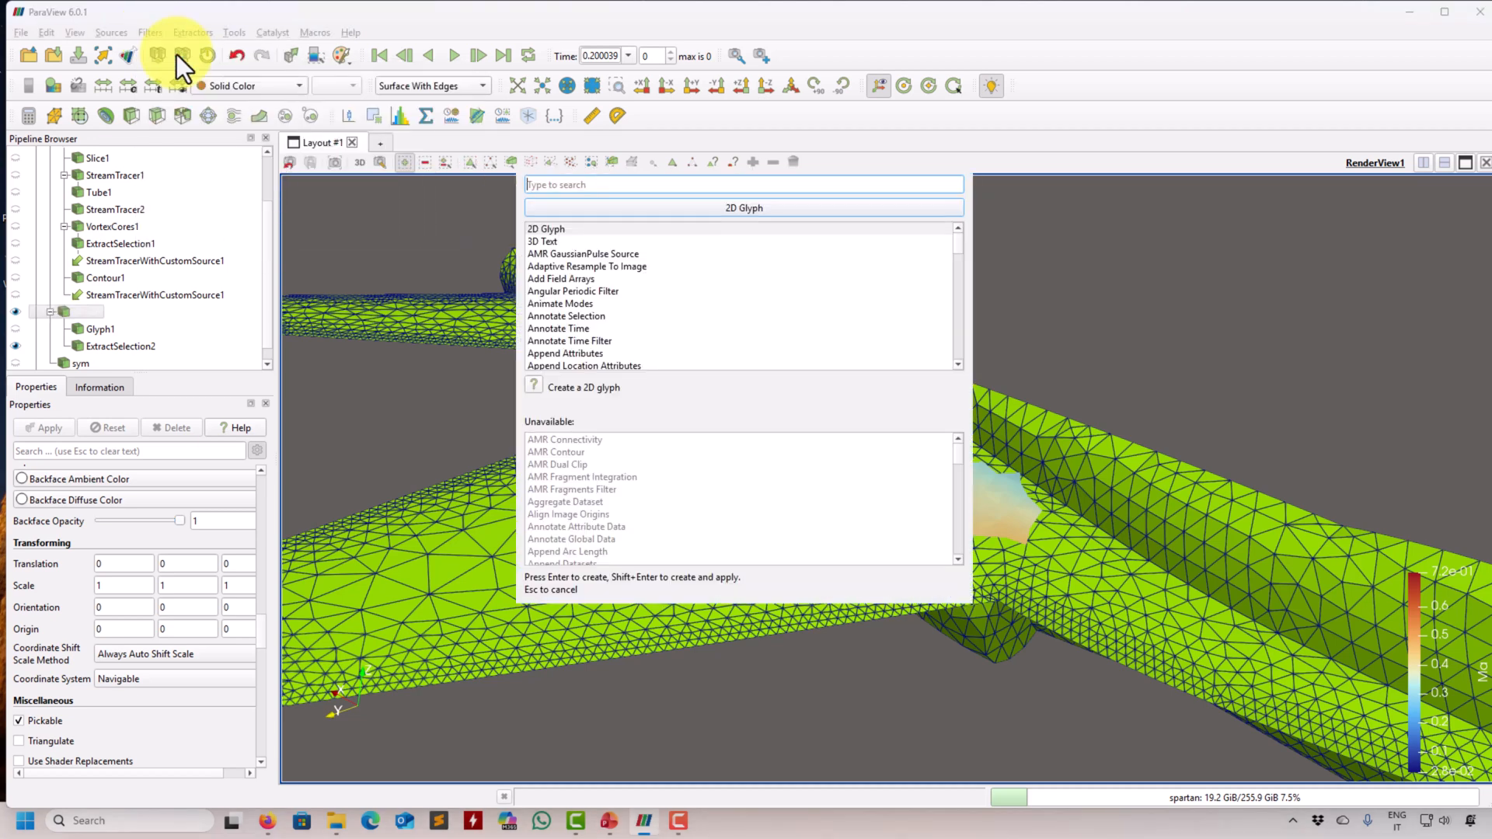
{"action": "type", "text": "extrac"}
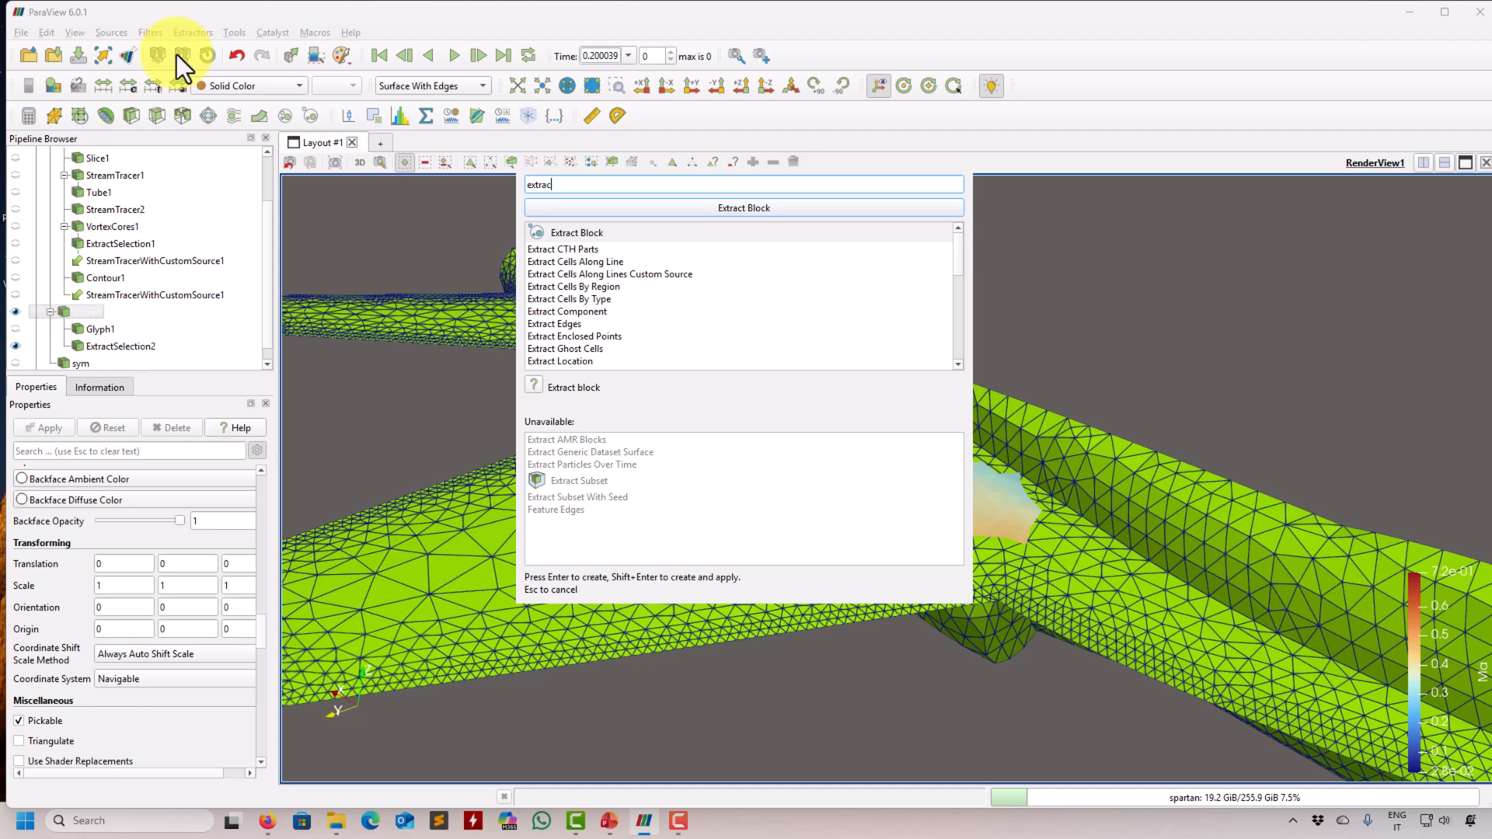
{"action": "type", "text": "t"}
{"action": "scroll", "coordinate": [609, 291], "scroll_direction": "down", "scroll_amount": 5}
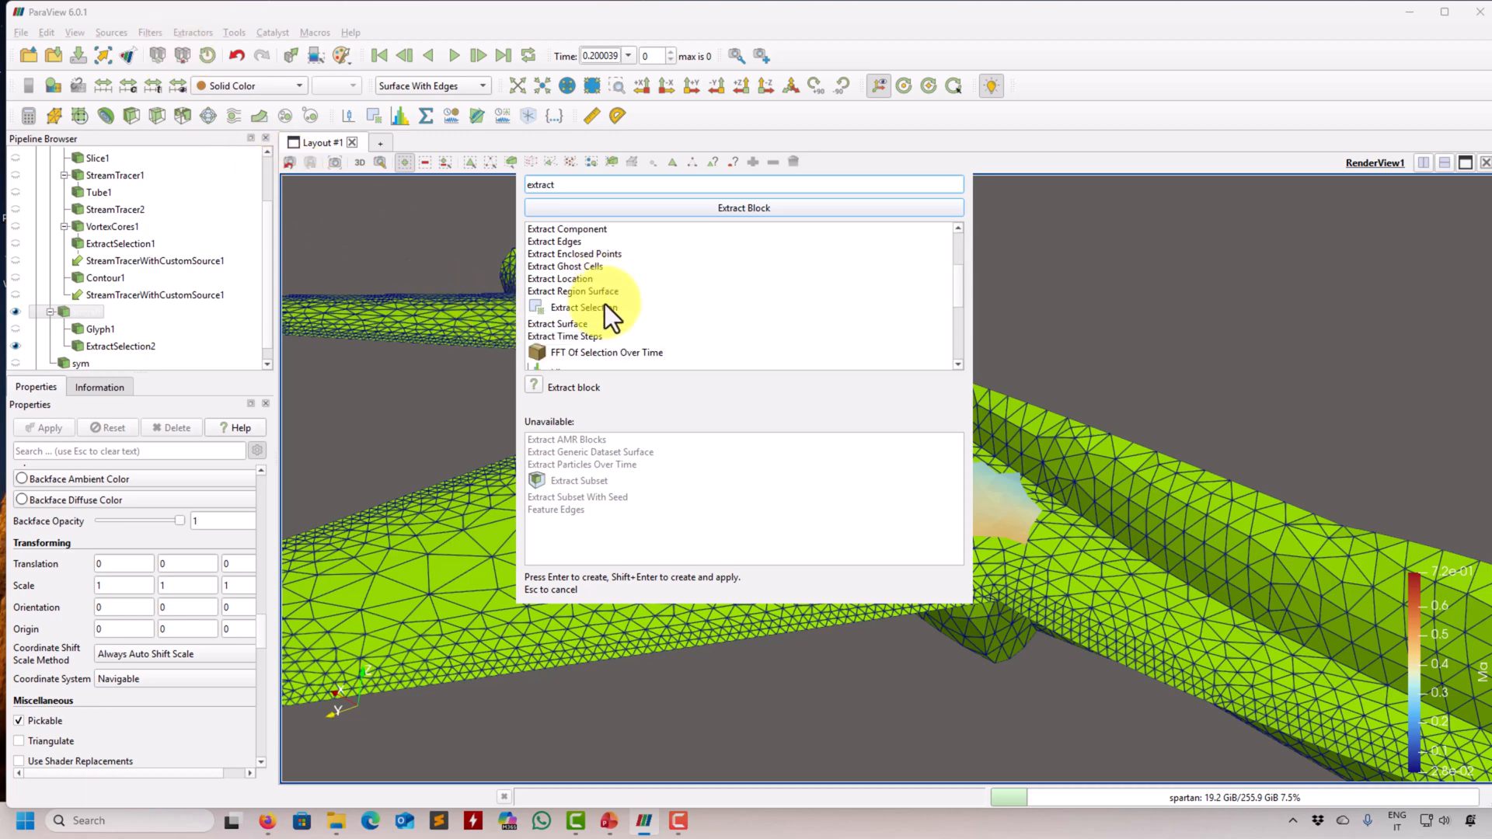
{"action": "double_click", "coordinate": [581, 322]}
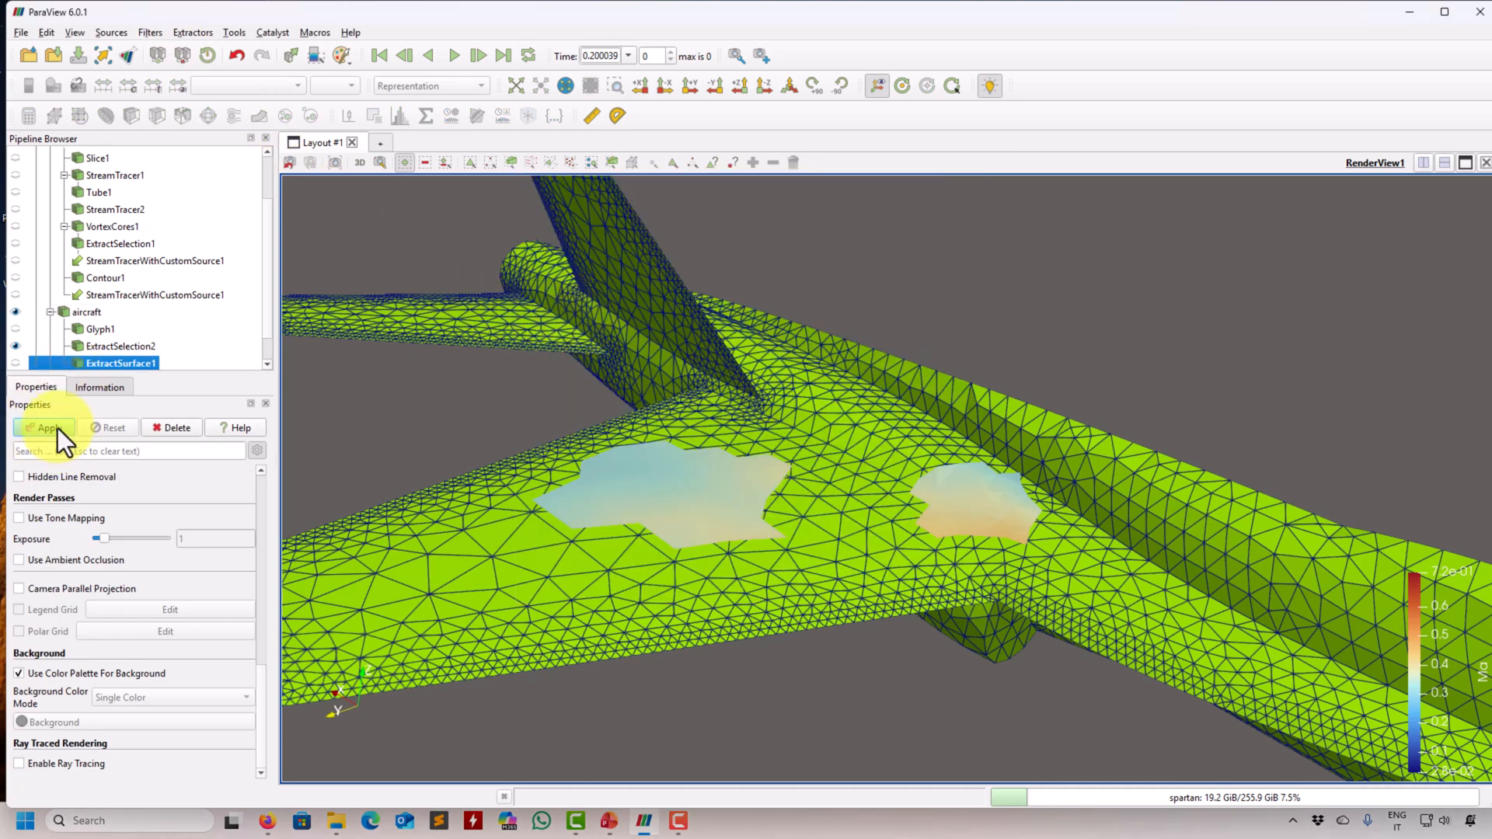
{"action": "left_click", "coordinate": [57, 427]}
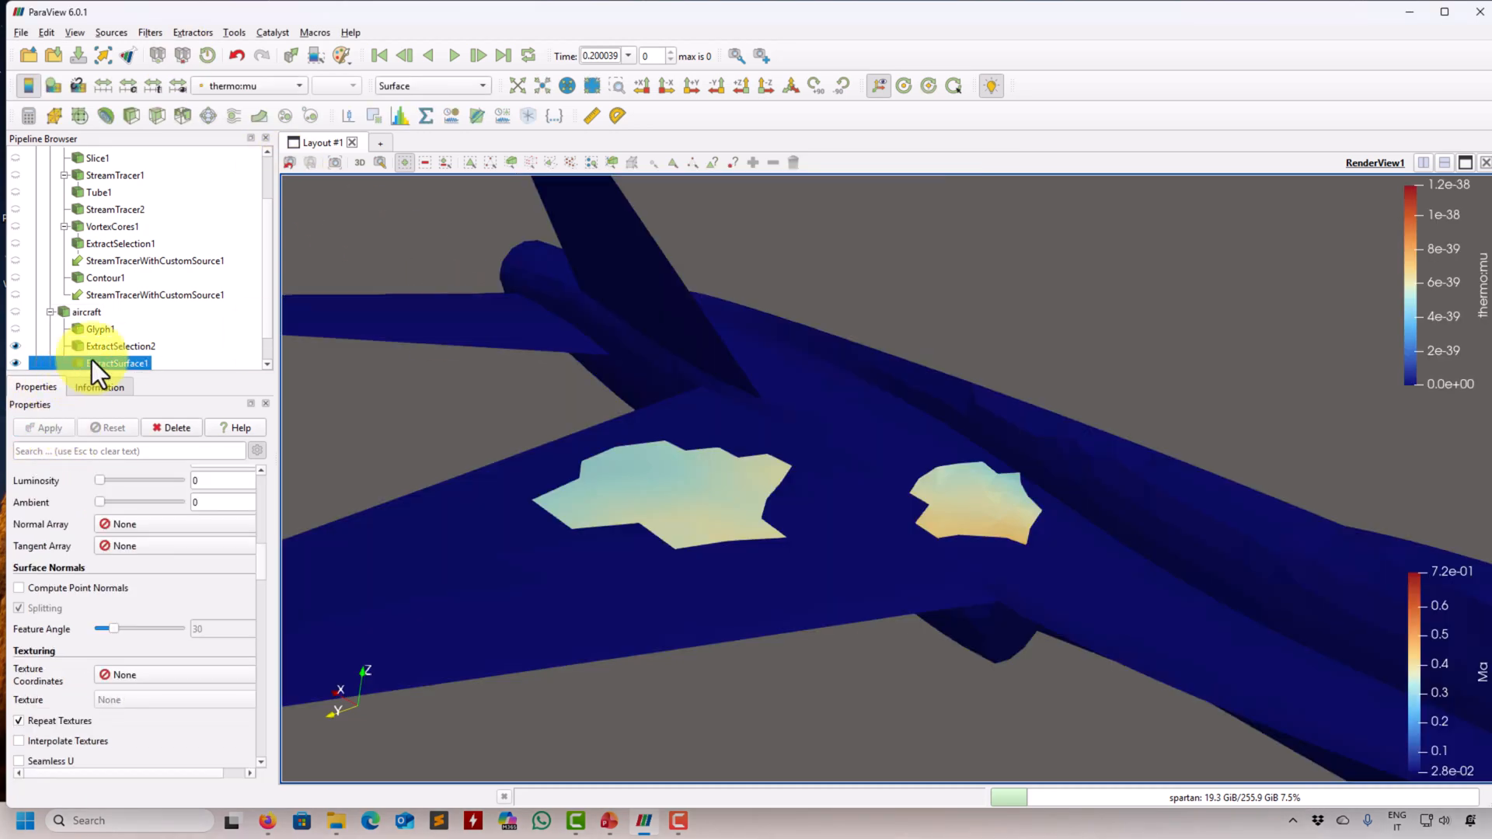
- Display the extracted aircraft surface in a solid lime-green color
{"action": "left_click", "coordinate": [274, 84]}
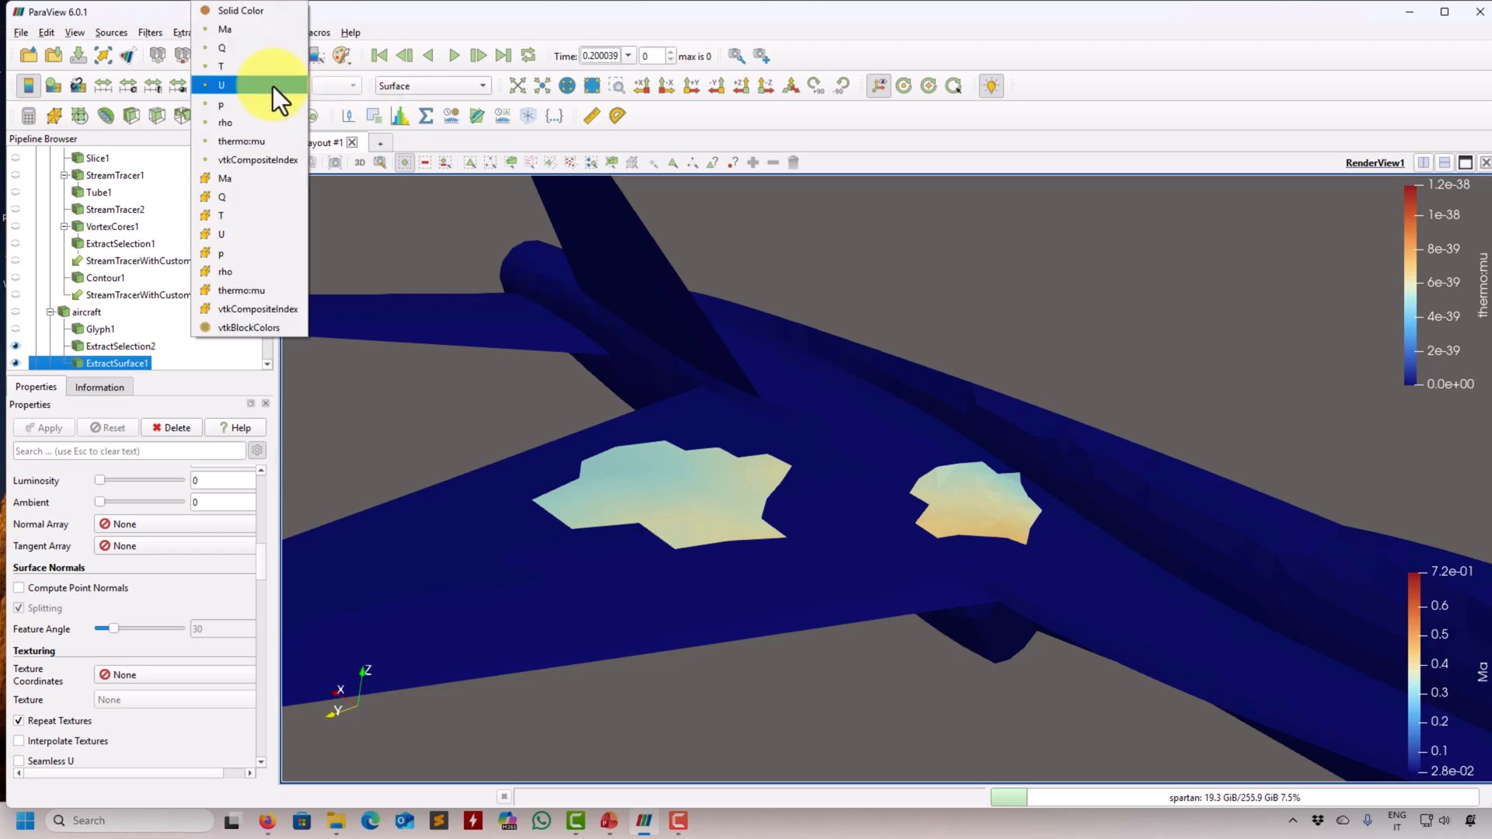
{"action": "left_click", "coordinate": [242, 13]}
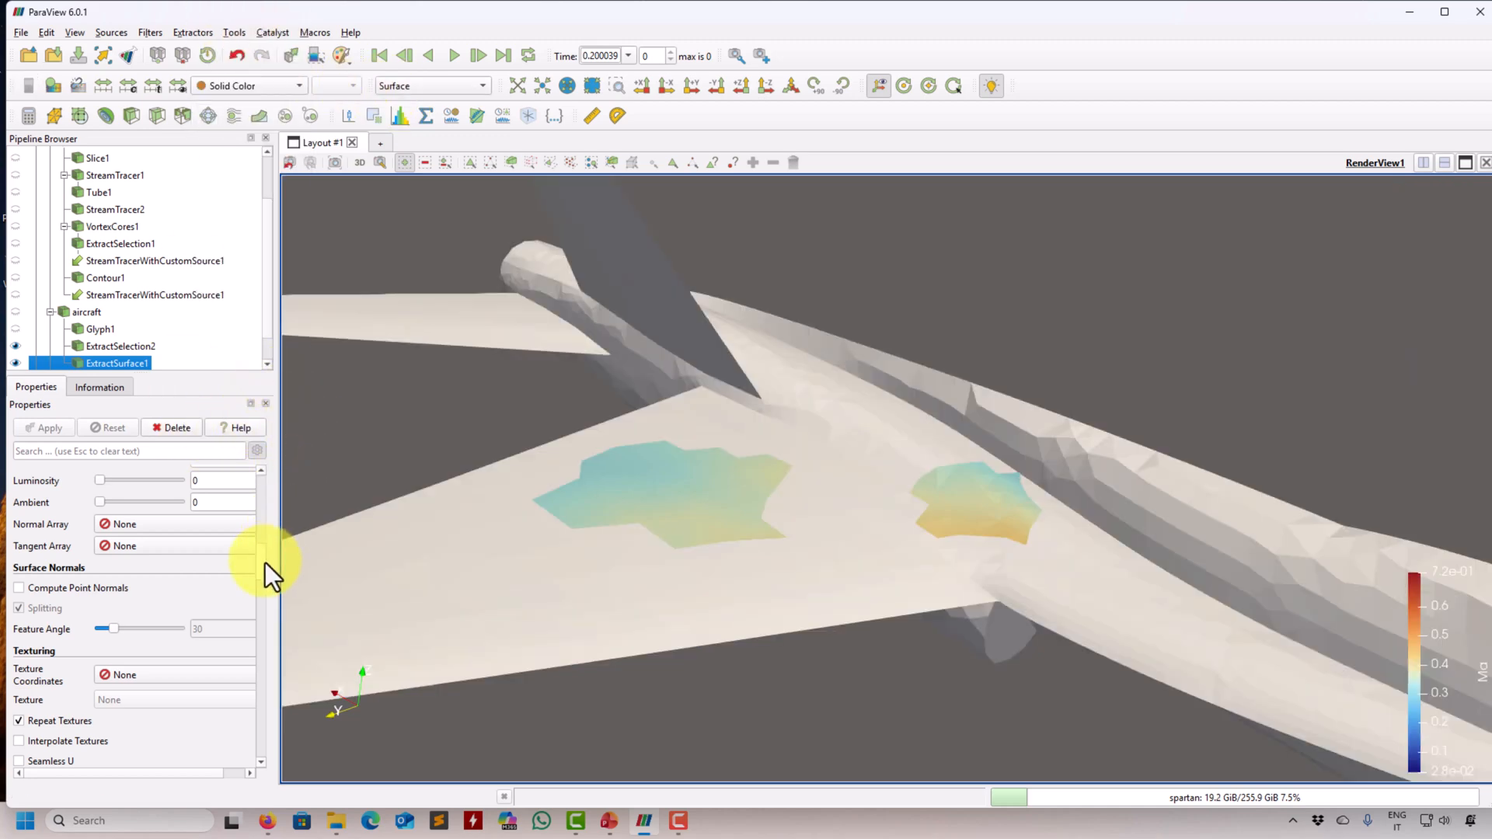
{"action": "left_click_drag", "start_coordinate": [263, 562], "coordinate": [267, 485]}
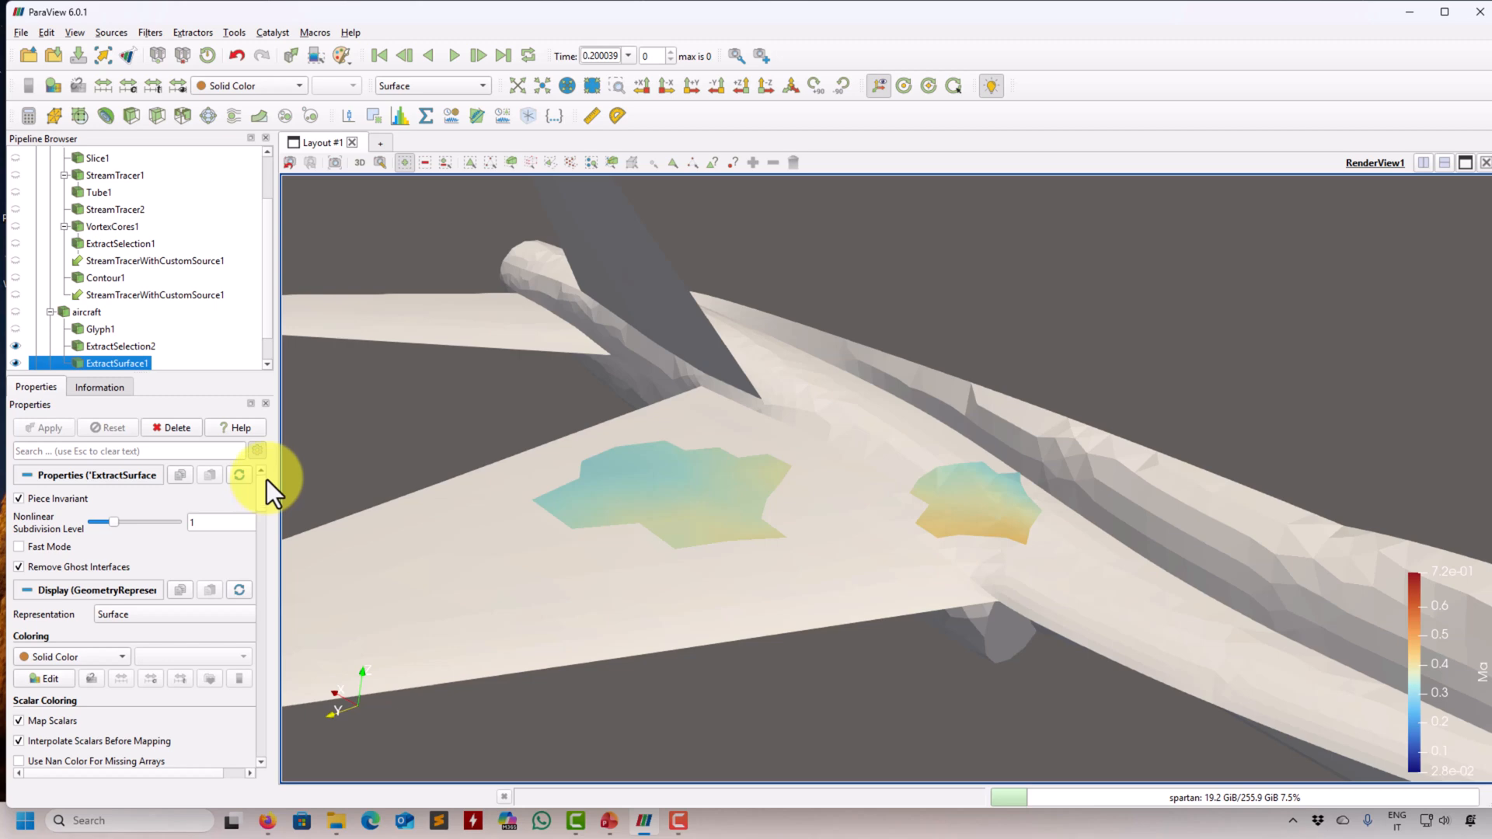
{"action": "left_click", "coordinate": [31, 679]}
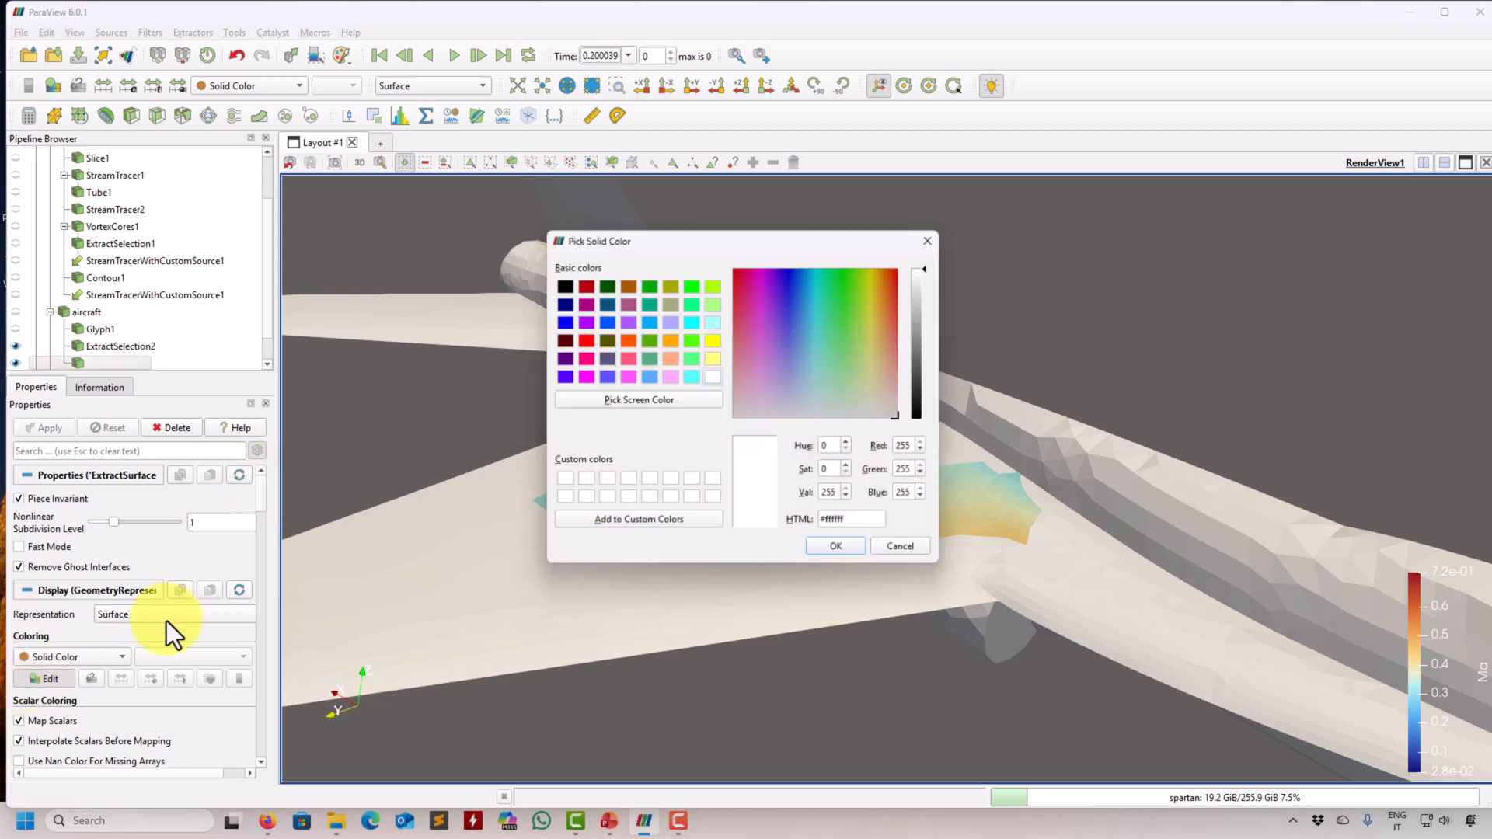
{"action": "left_click", "coordinate": [713, 284]}
{"action": "left_click", "coordinate": [841, 553]}
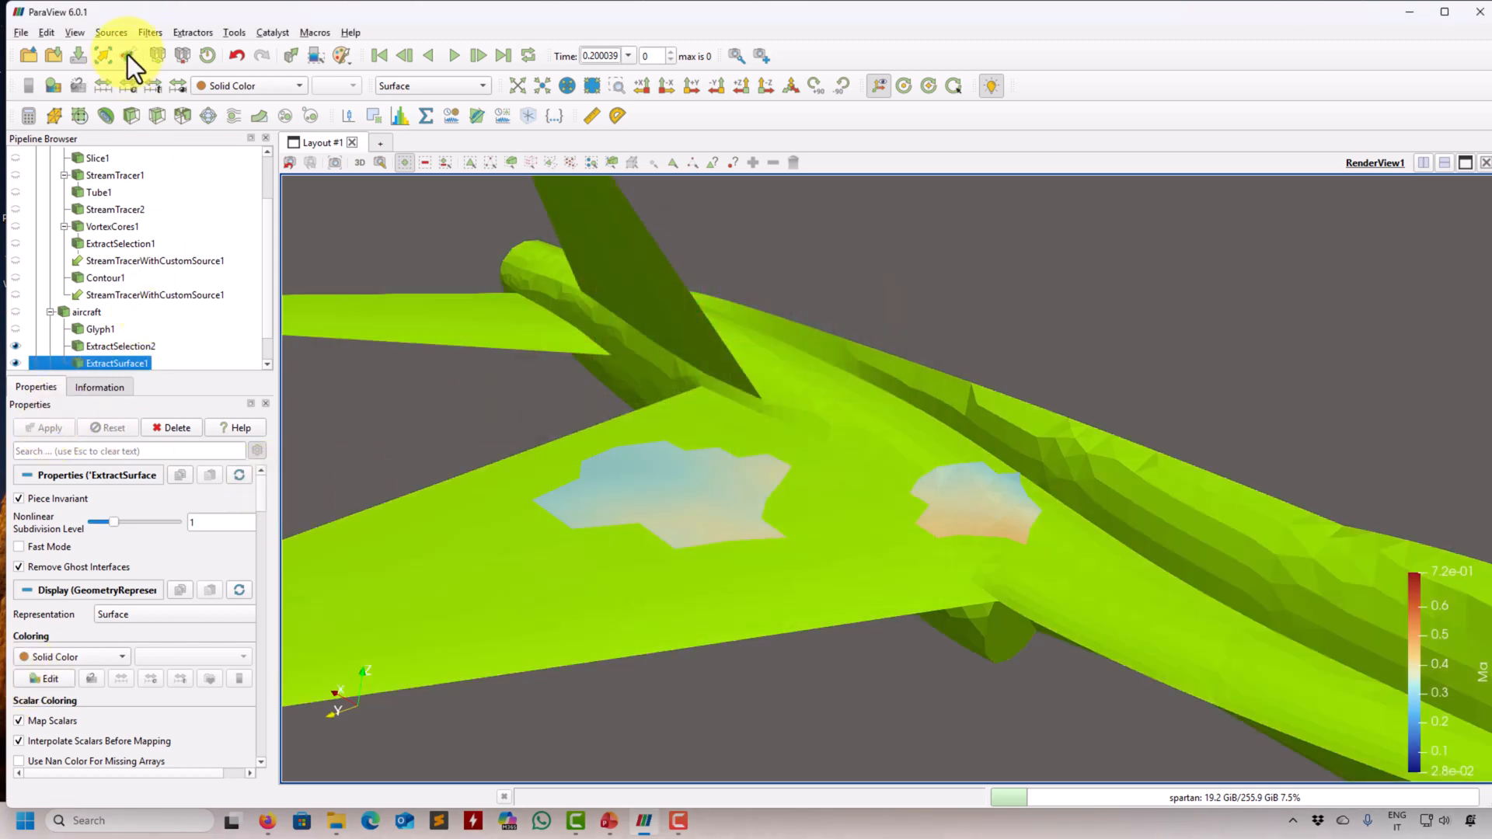
- Apply a Surface Normals filter to the extracted aircraft surface
{"action": "left_click", "coordinate": [150, 33]}
{"action": "left_click", "coordinate": [186, 248]}
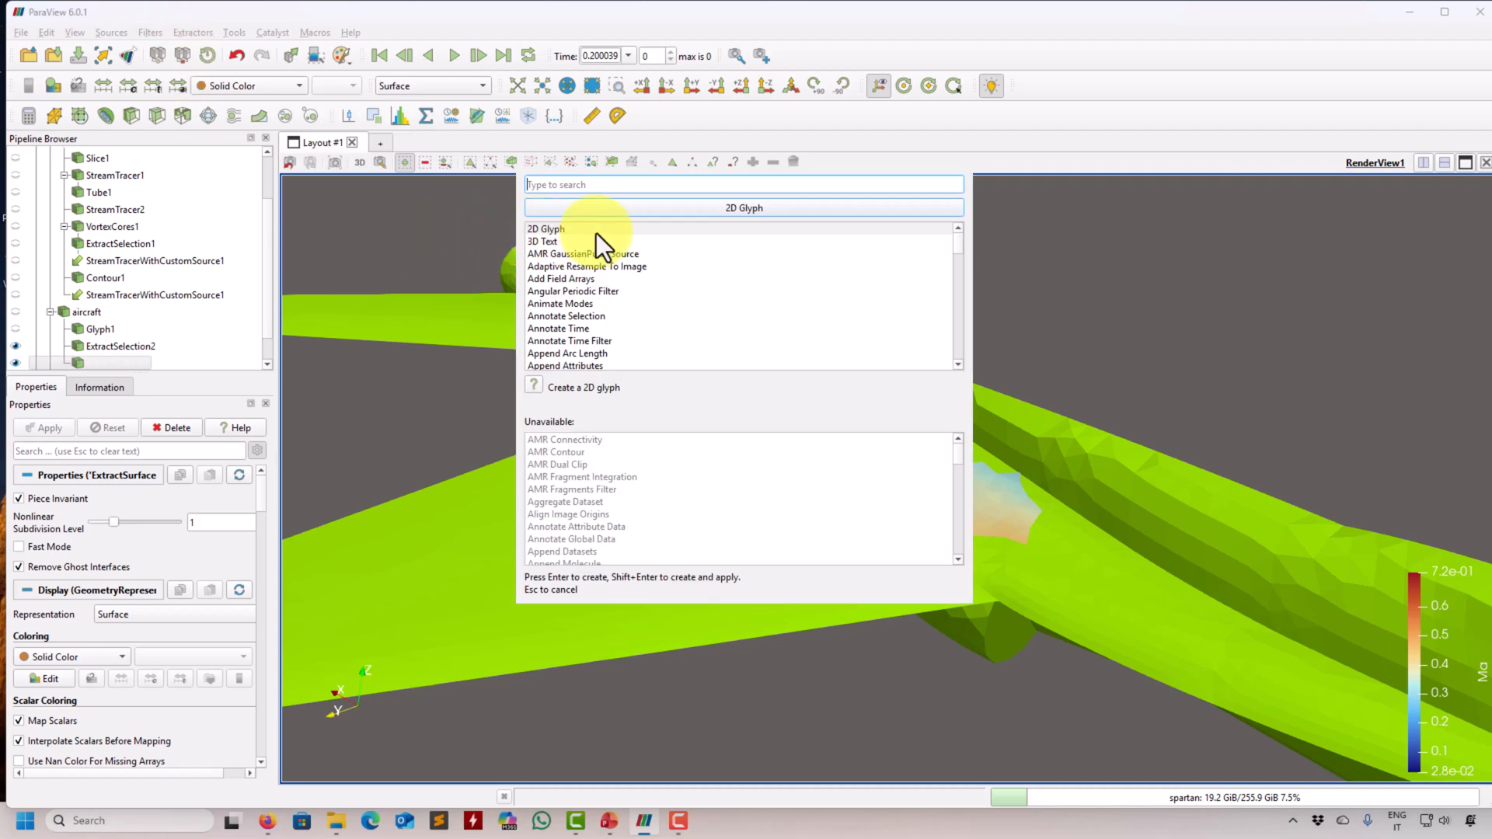
{"action": "type", "text": "norma"}
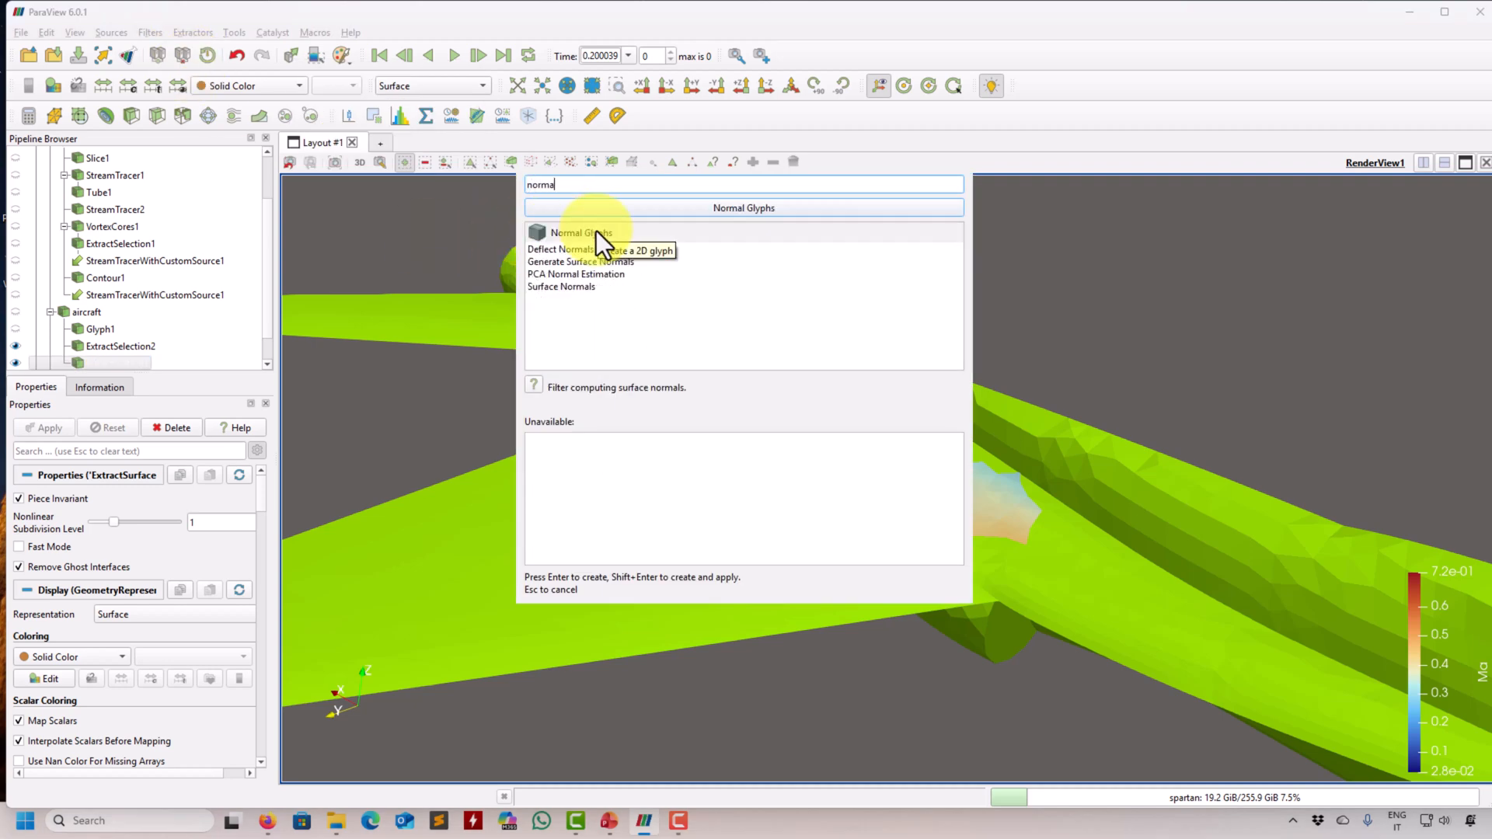
{"action": "left_click", "coordinate": [590, 287]}
{"action": "key", "text": "Return"}
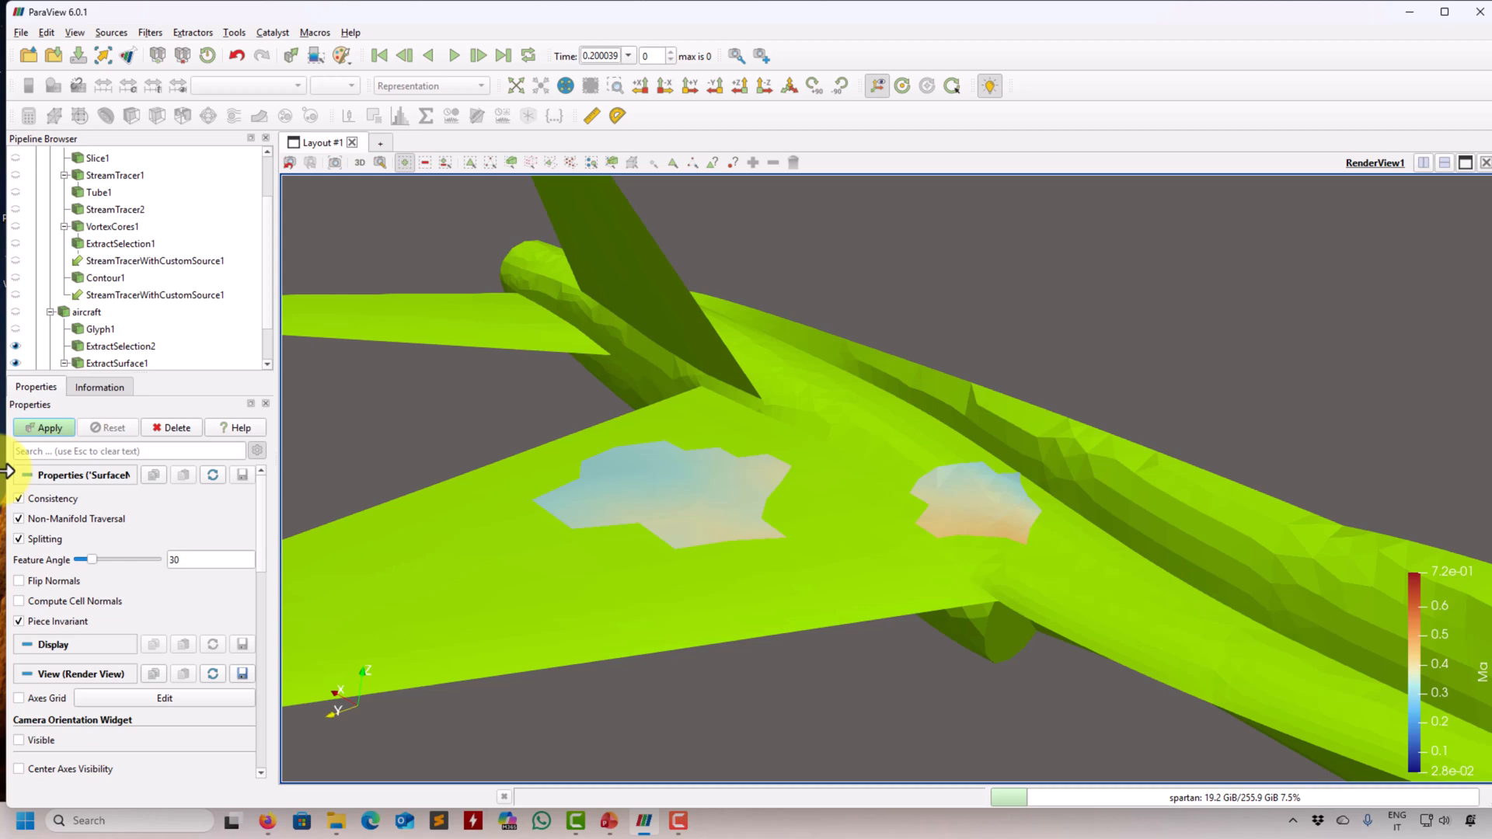
{"action": "left_click", "coordinate": [56, 428]}
- Color the surface normals result by Normals and hide the extracted wing patches
{"action": "left_click_drag", "start_coordinate": [321, 535], "coordinate": [261, 148]}
{"action": "left_click", "coordinate": [274, 87]}
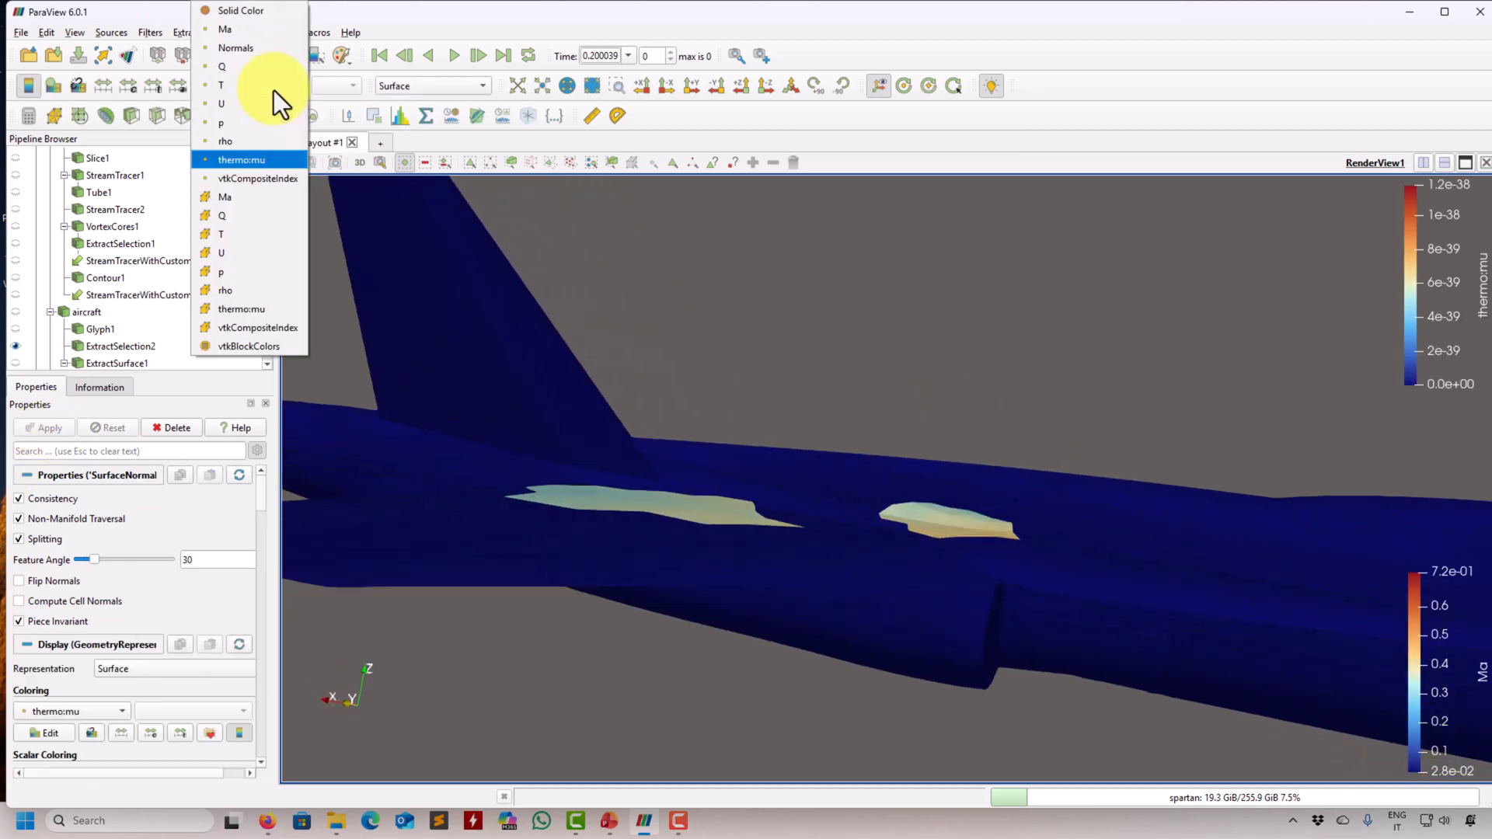
{"action": "left_click", "coordinate": [269, 51]}
{"action": "left_click_drag", "start_coordinate": [597, 307], "coordinate": [622, 514]}
{"action": "scroll", "coordinate": [125, 322], "scroll_direction": "down", "scroll_amount": 1}
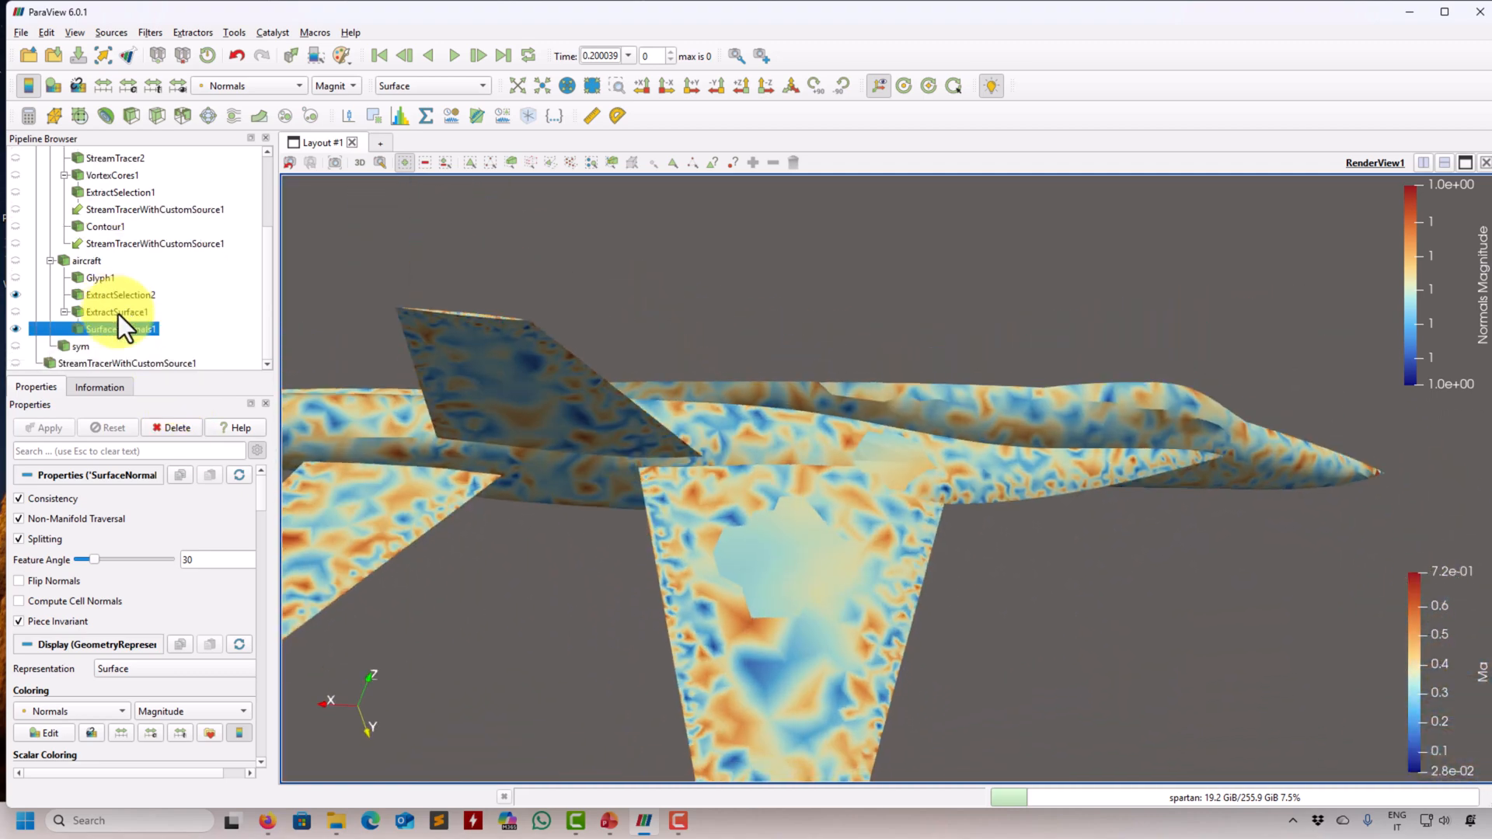
{"action": "left_click", "coordinate": [16, 294]}
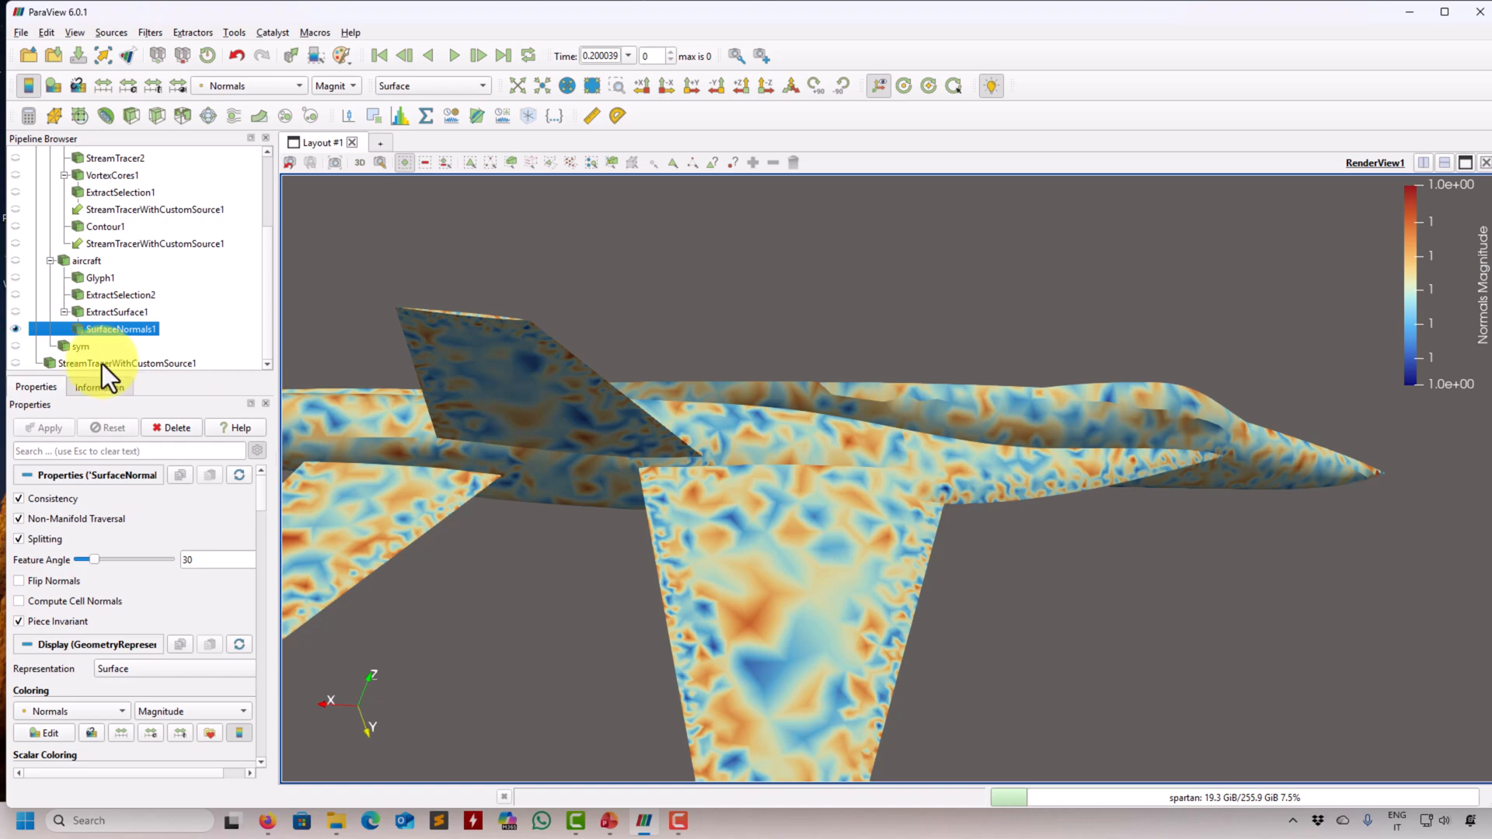
- Display the surface normals result in Solid Color with the Surface With Edges representation
{"action": "left_click", "coordinate": [216, 90]}
{"action": "left_click", "coordinate": [239, 48]}
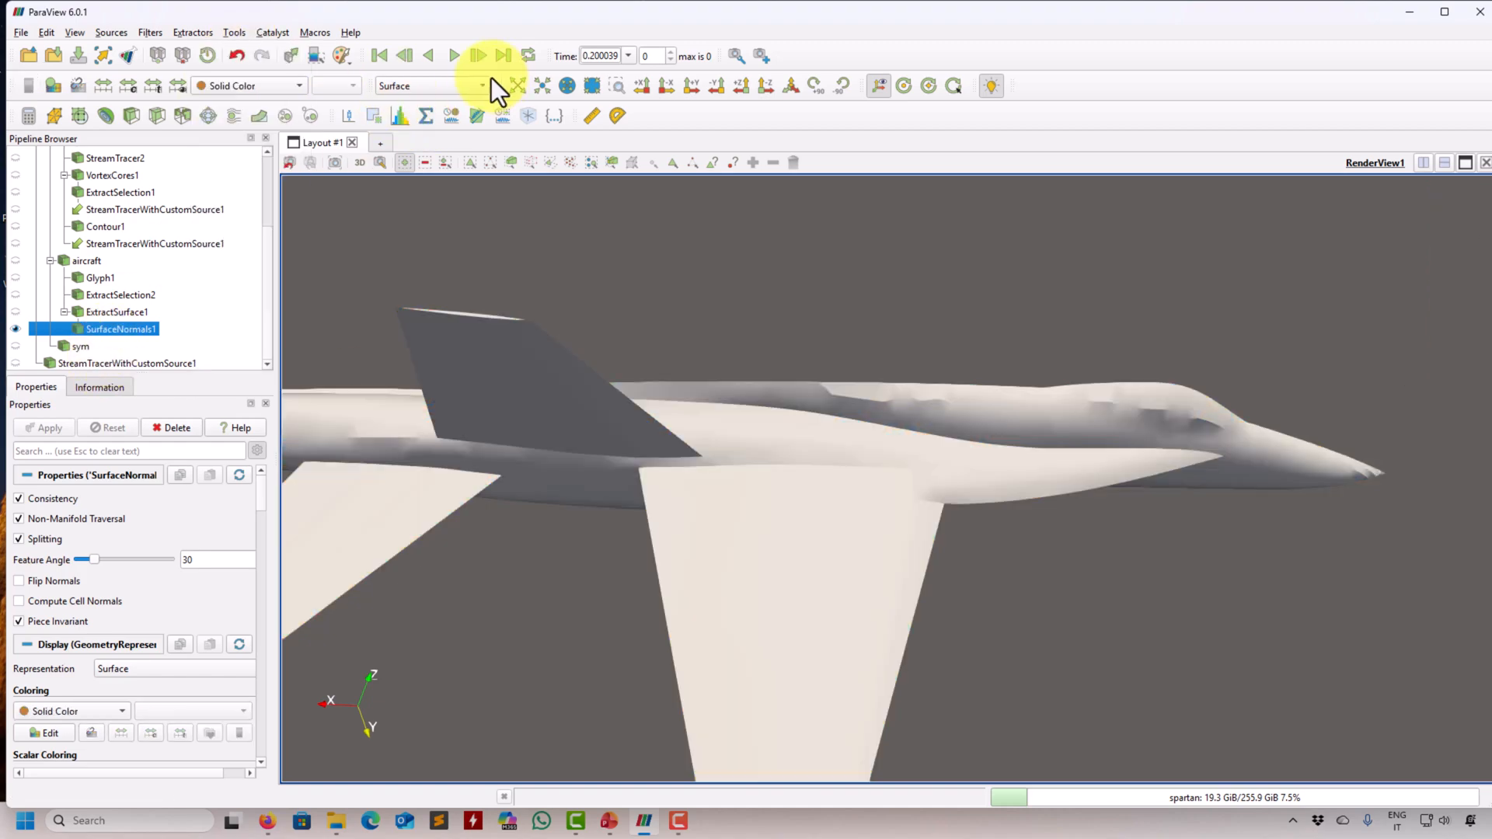
{"action": "left_click", "coordinate": [485, 84]}
{"action": "left_click", "coordinate": [435, 141]}
- Select a polygonal patch of cells on the wing's upper surface and extract it with Extract Selection
{"action": "left_click_drag", "start_coordinate": [745, 518], "coordinate": [660, 445]}
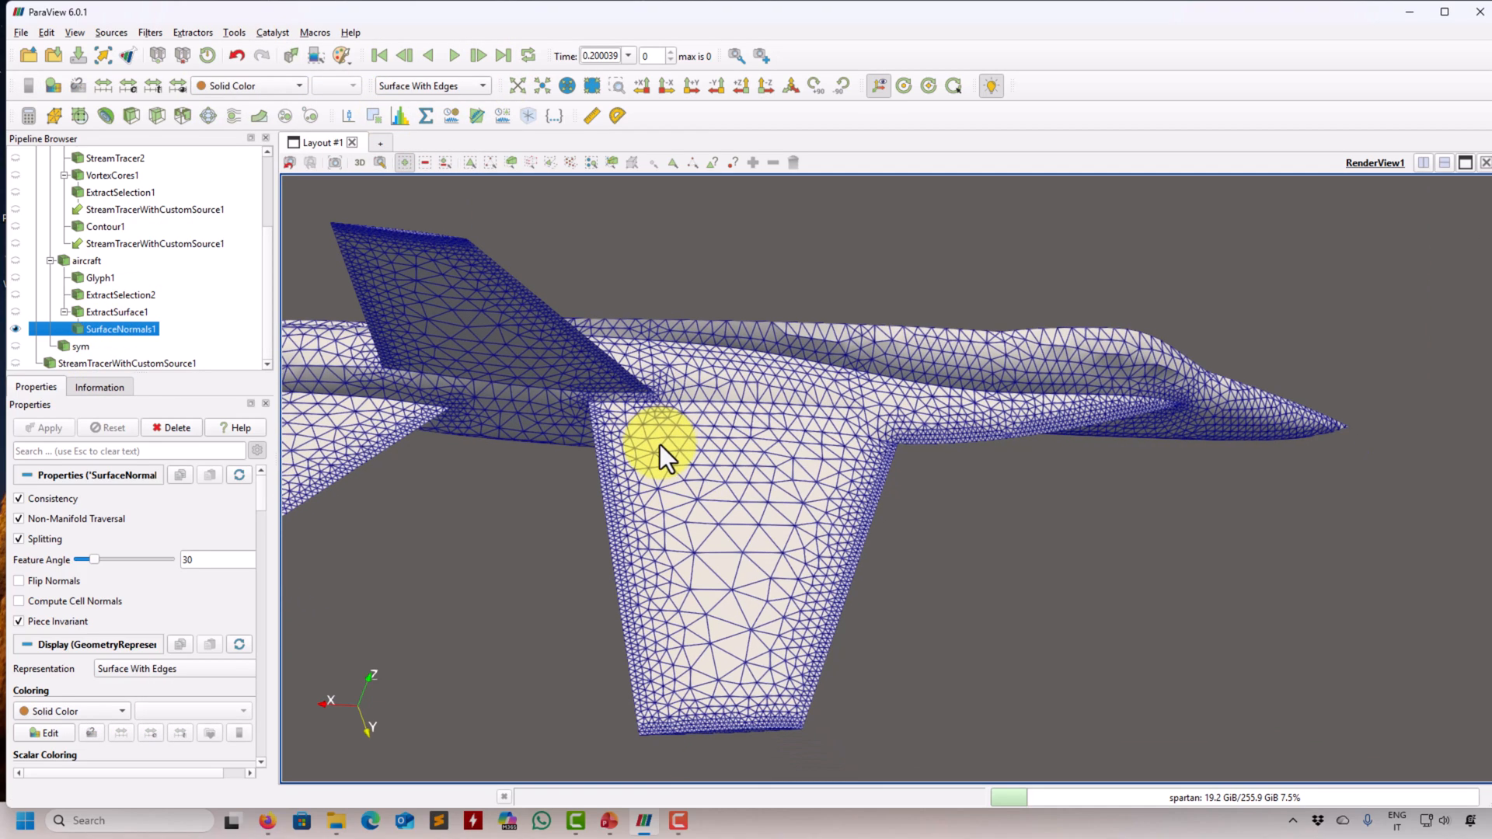
{"action": "scroll", "coordinate": [688, 482], "scroll_direction": "up", "scroll_amount": 3}
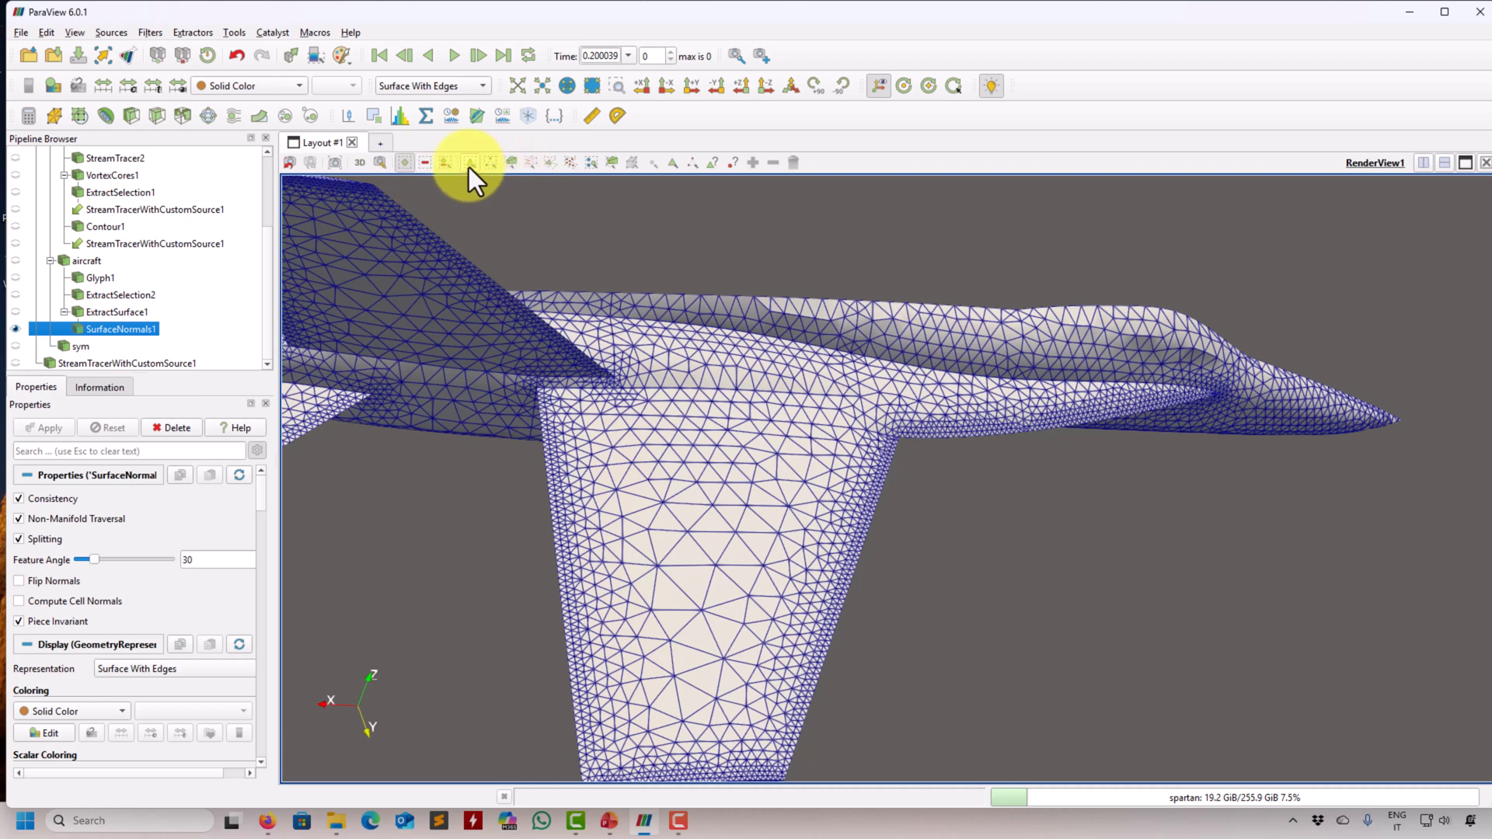
{"action": "left_click", "coordinate": [551, 162]}
{"action": "mouse_move", "coordinate": [703, 446]}
{"action": "left_mouse_down"}
{"action": "mouse_move", "coordinate": [630, 489]}
{"action": "mouse_move", "coordinate": [670, 641]}
{"action": "mouse_move", "coordinate": [828, 453]}
{"action": "mouse_move", "coordinate": [691, 465]}
{"action": "left_mouse_up"}
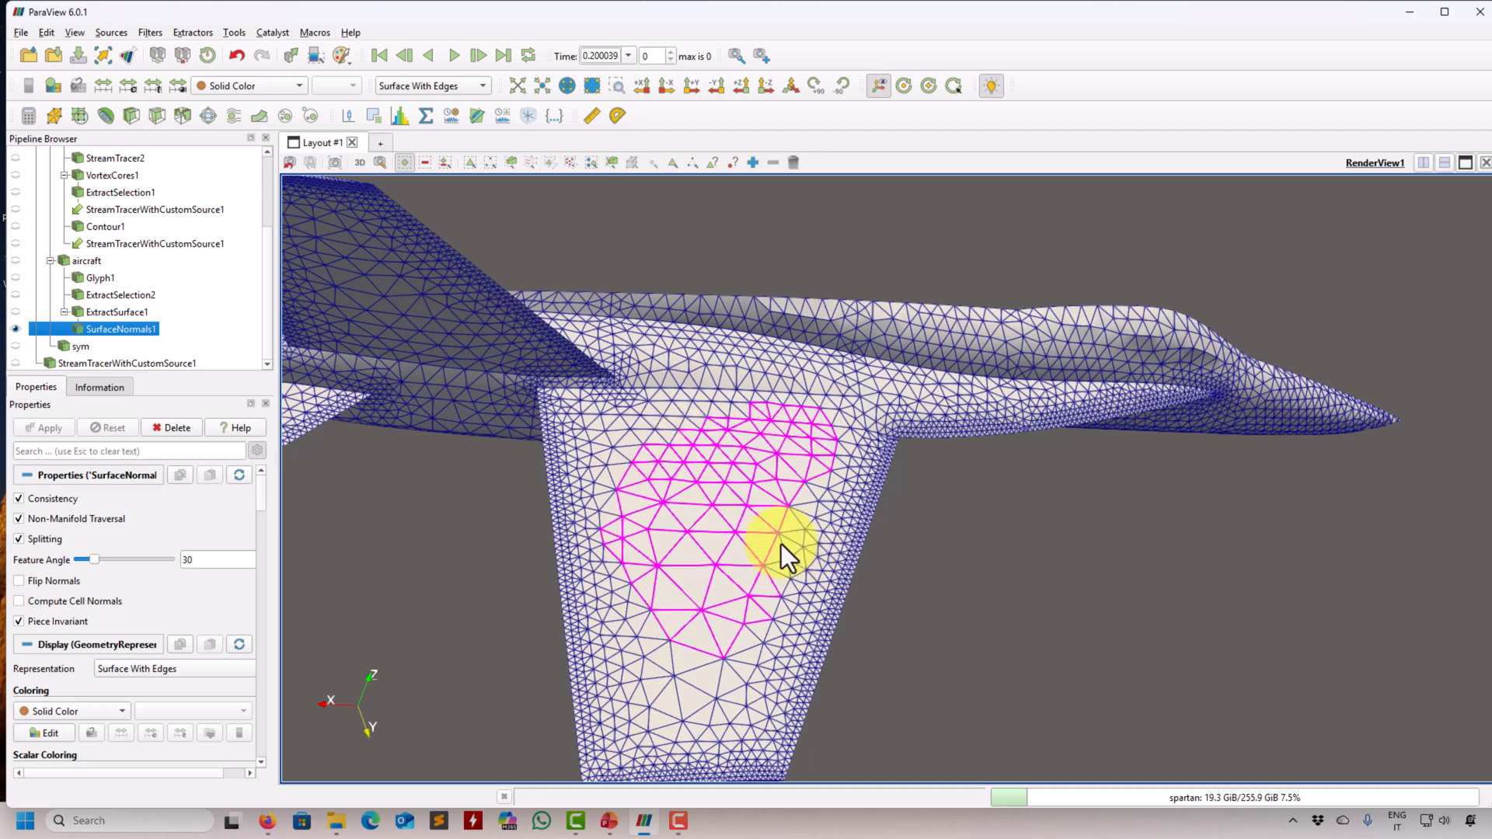
{"action": "left_click", "coordinate": [375, 116]}
{"action": "left_click", "coordinate": [49, 428]}
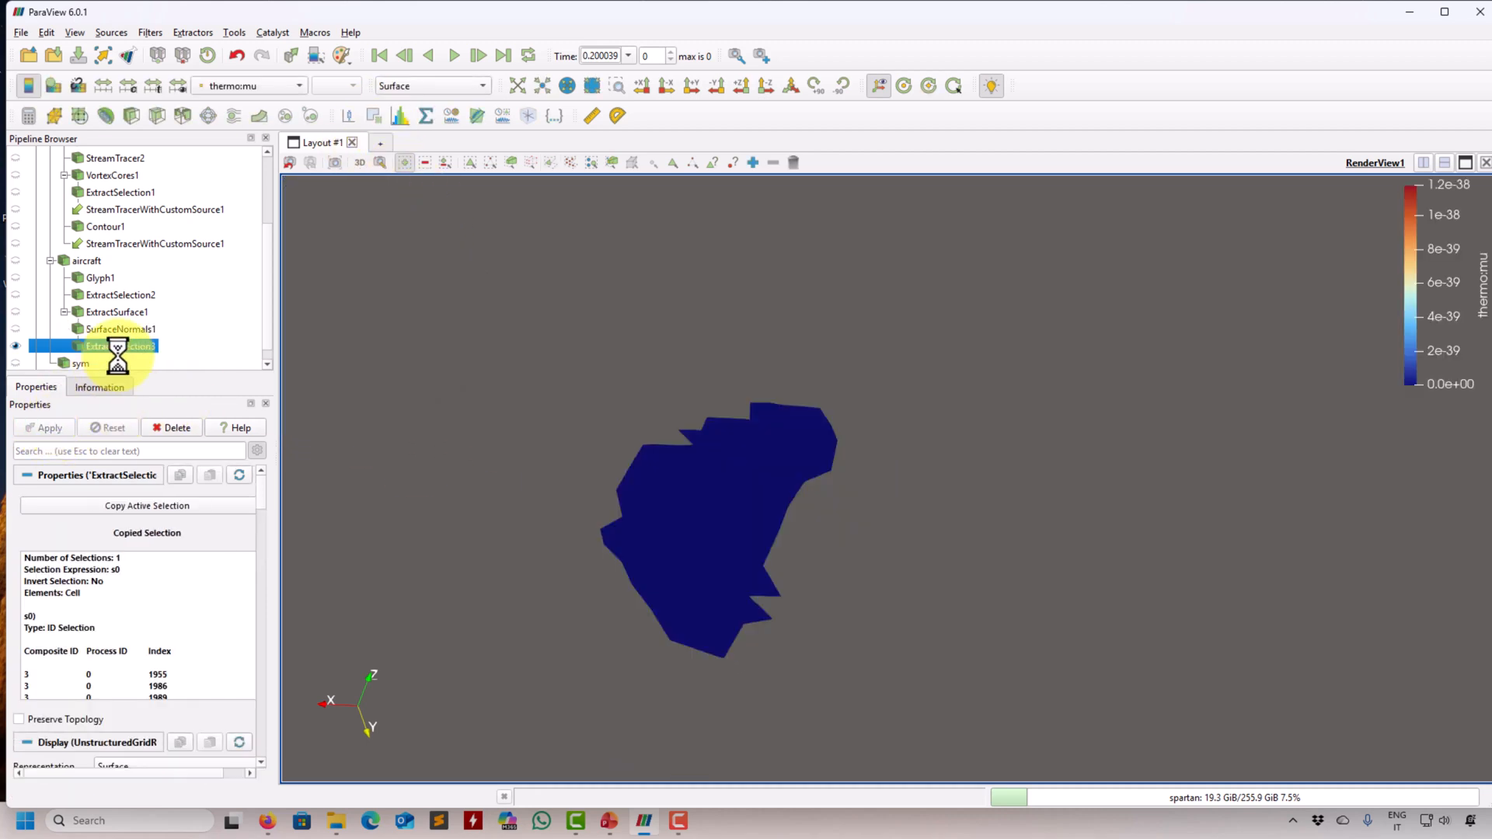
{"action": "left_click_drag", "start_coordinate": [325, 456], "coordinate": [619, 528]}
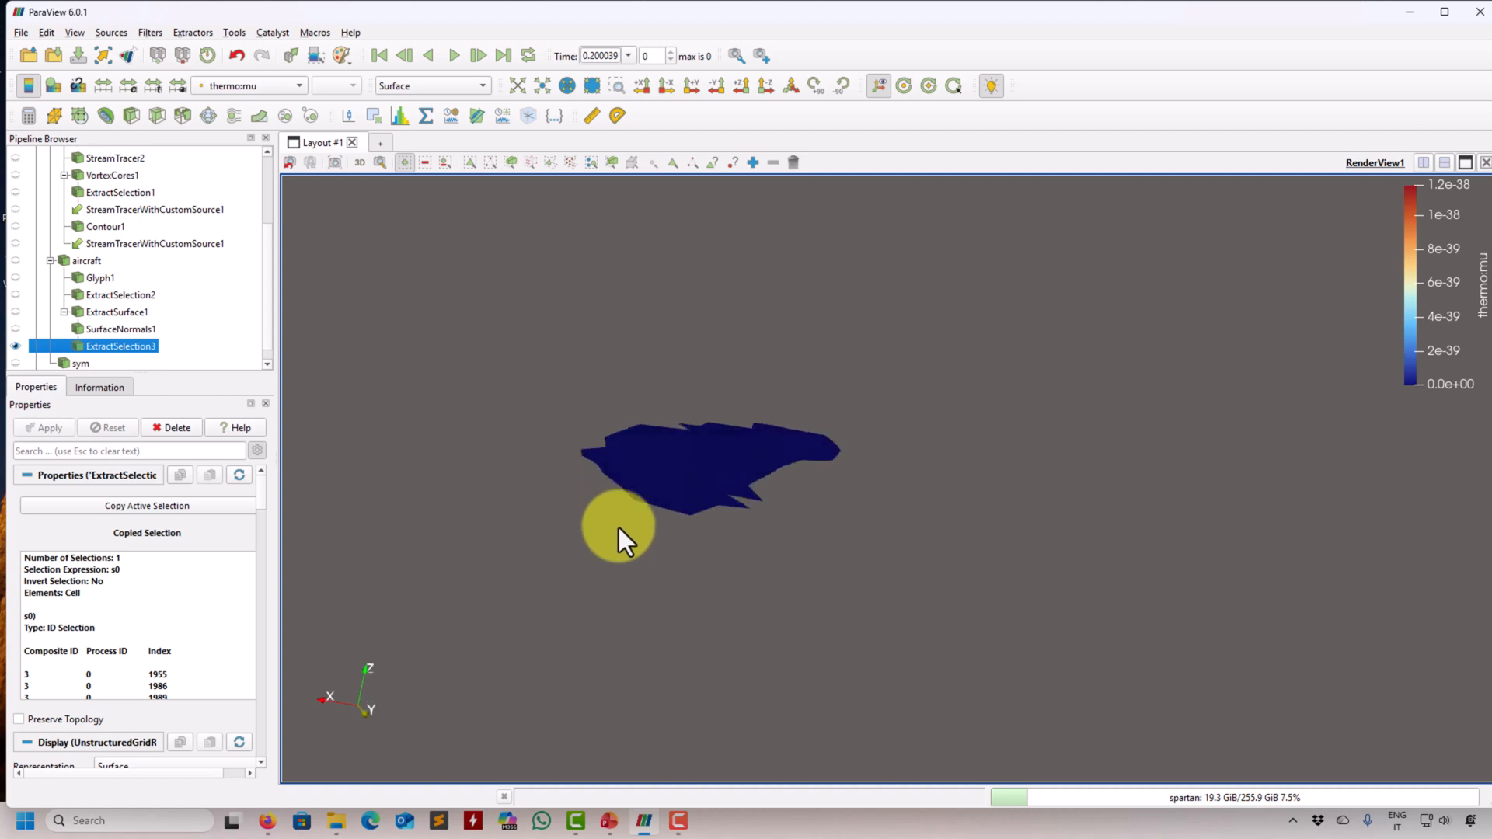
- Set the extracted wing patch's Tangent Array to Normals and restore it to None
{"action": "left_click_drag", "start_coordinate": [262, 495], "coordinate": [272, 564]}
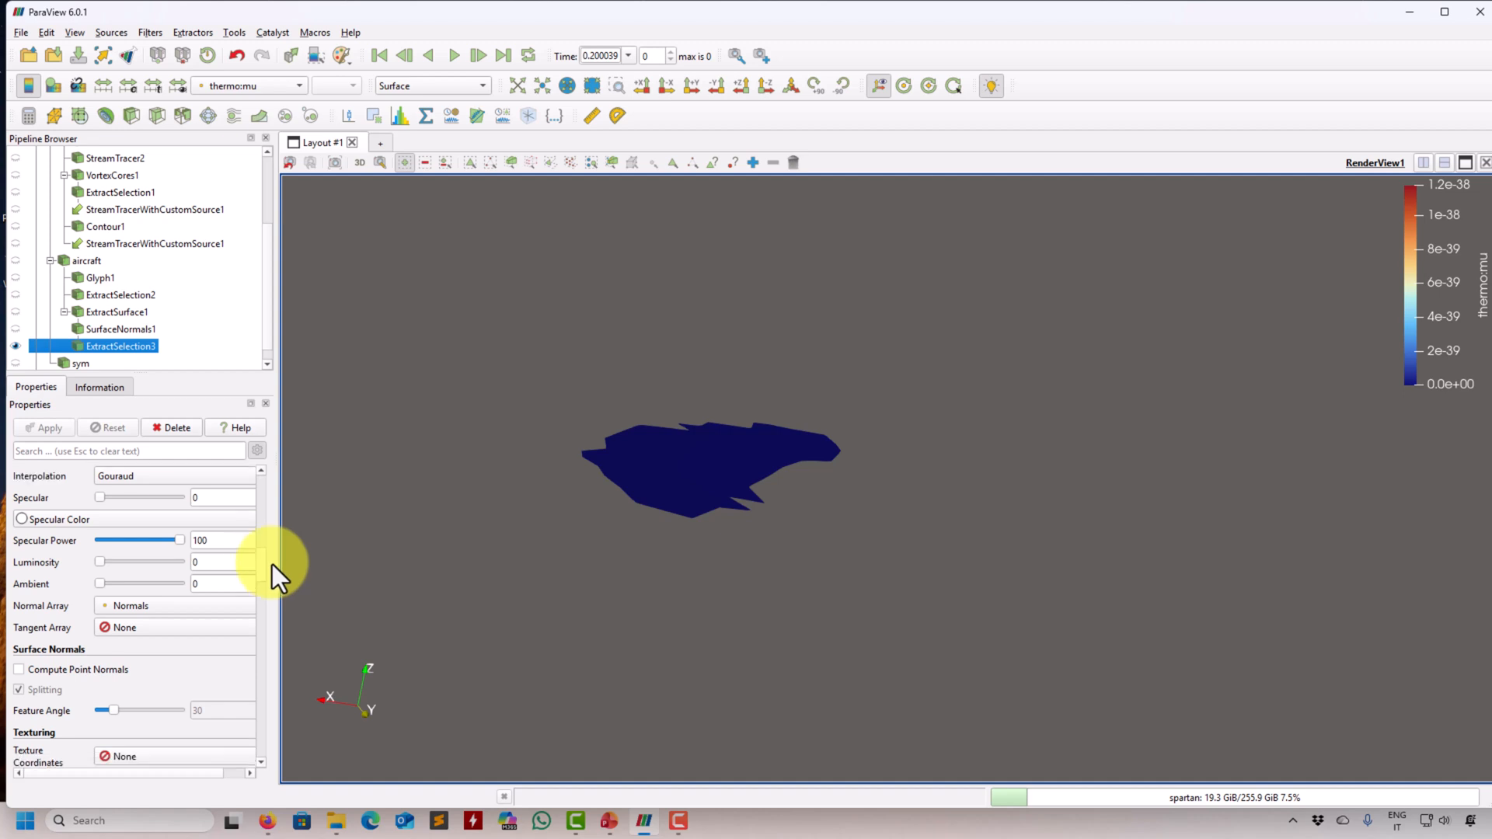
{"action": "left_click", "coordinate": [140, 622]}
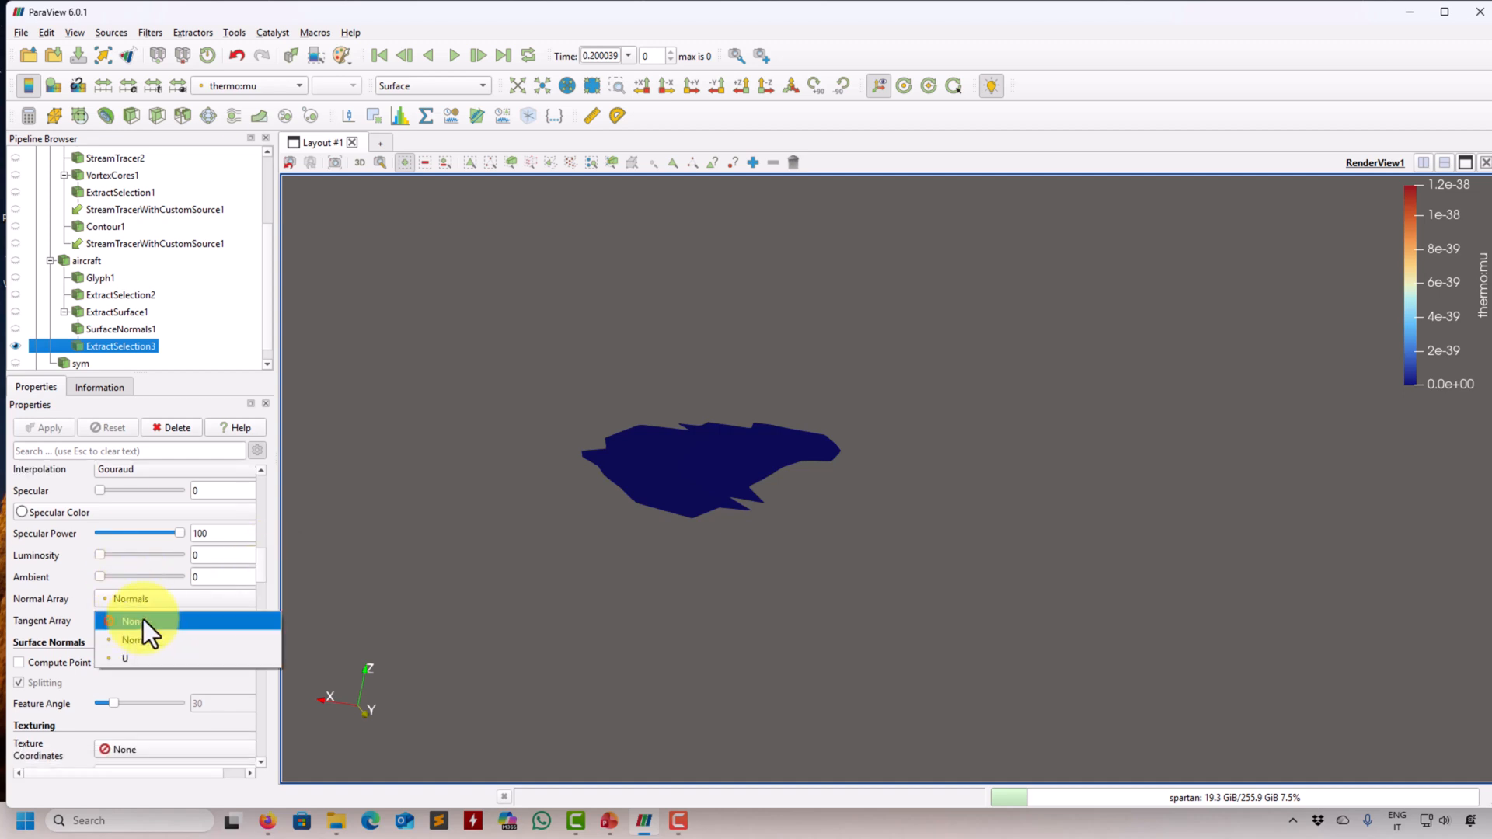
{"action": "left_click", "coordinate": [140, 639]}
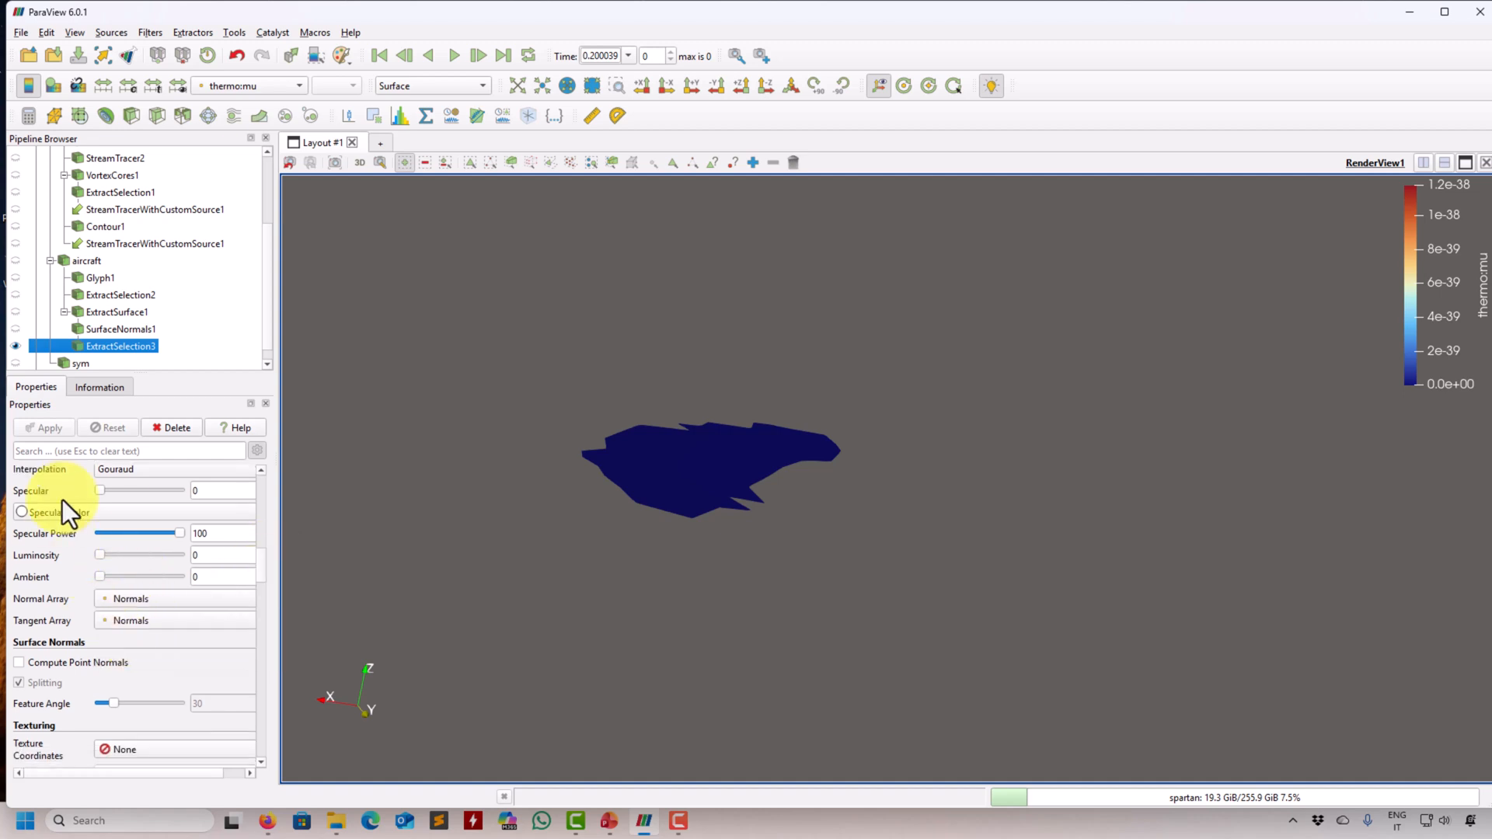
{"action": "left_click", "coordinate": [147, 621]}
{"action": "left_click", "coordinate": [152, 605]}
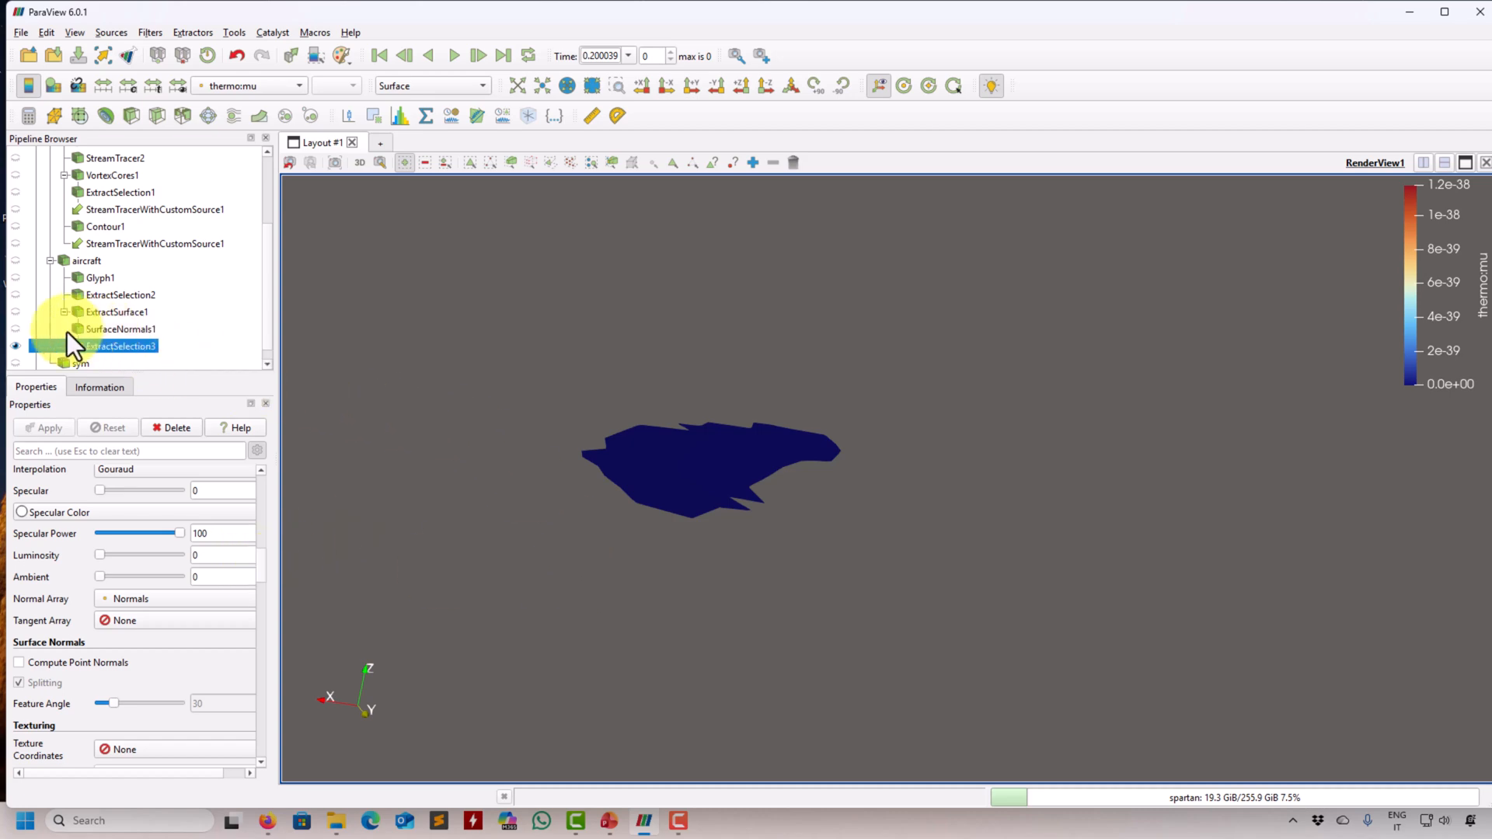
- Show the aircraft together with the extracted wing patch and color the patch by p
{"action": "left_click", "coordinate": [16, 261]}
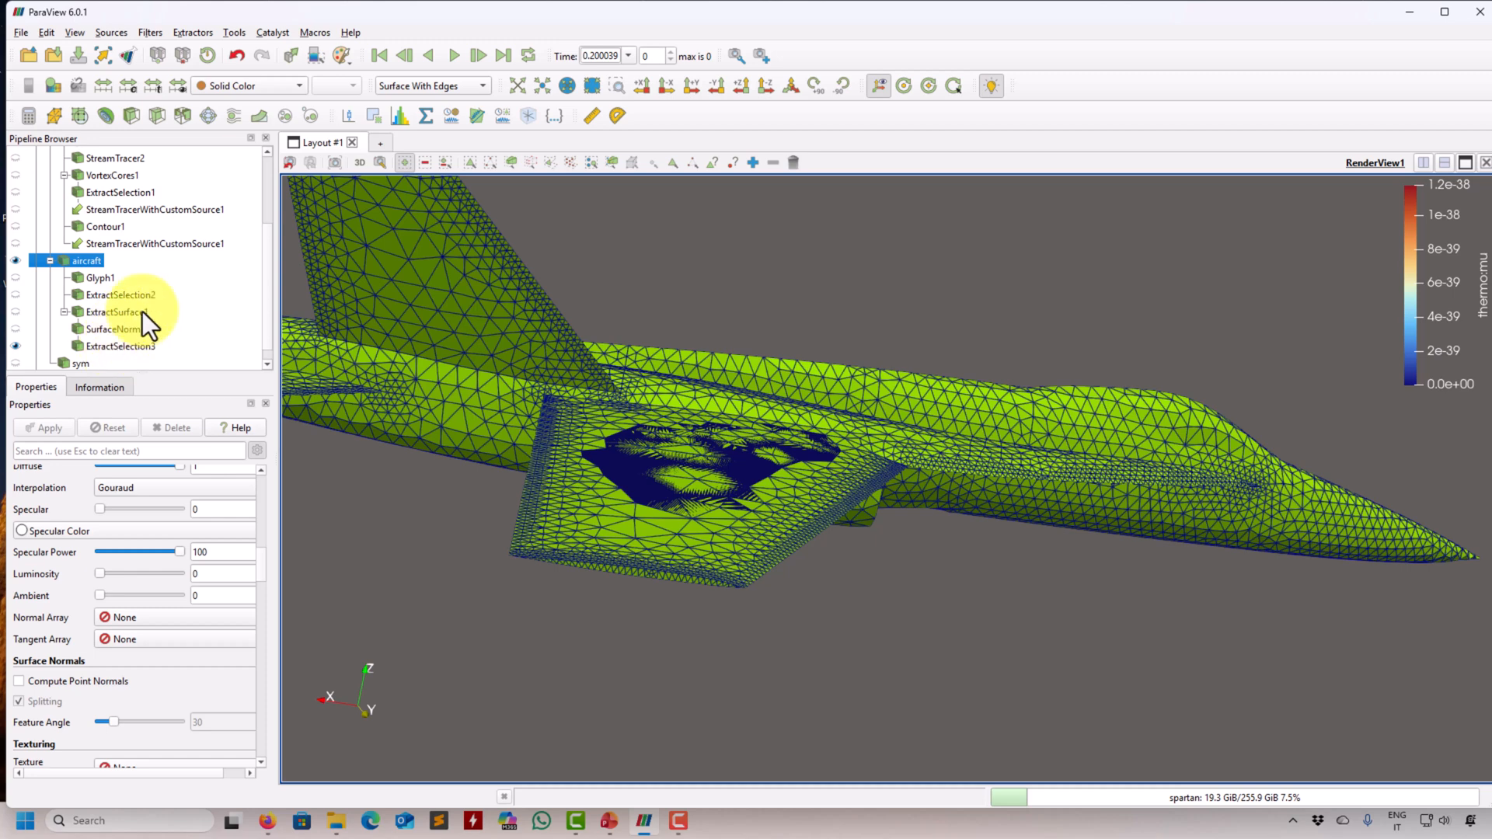
{"action": "left_click", "coordinate": [121, 346]}
{"action": "left_click", "coordinate": [272, 84]}
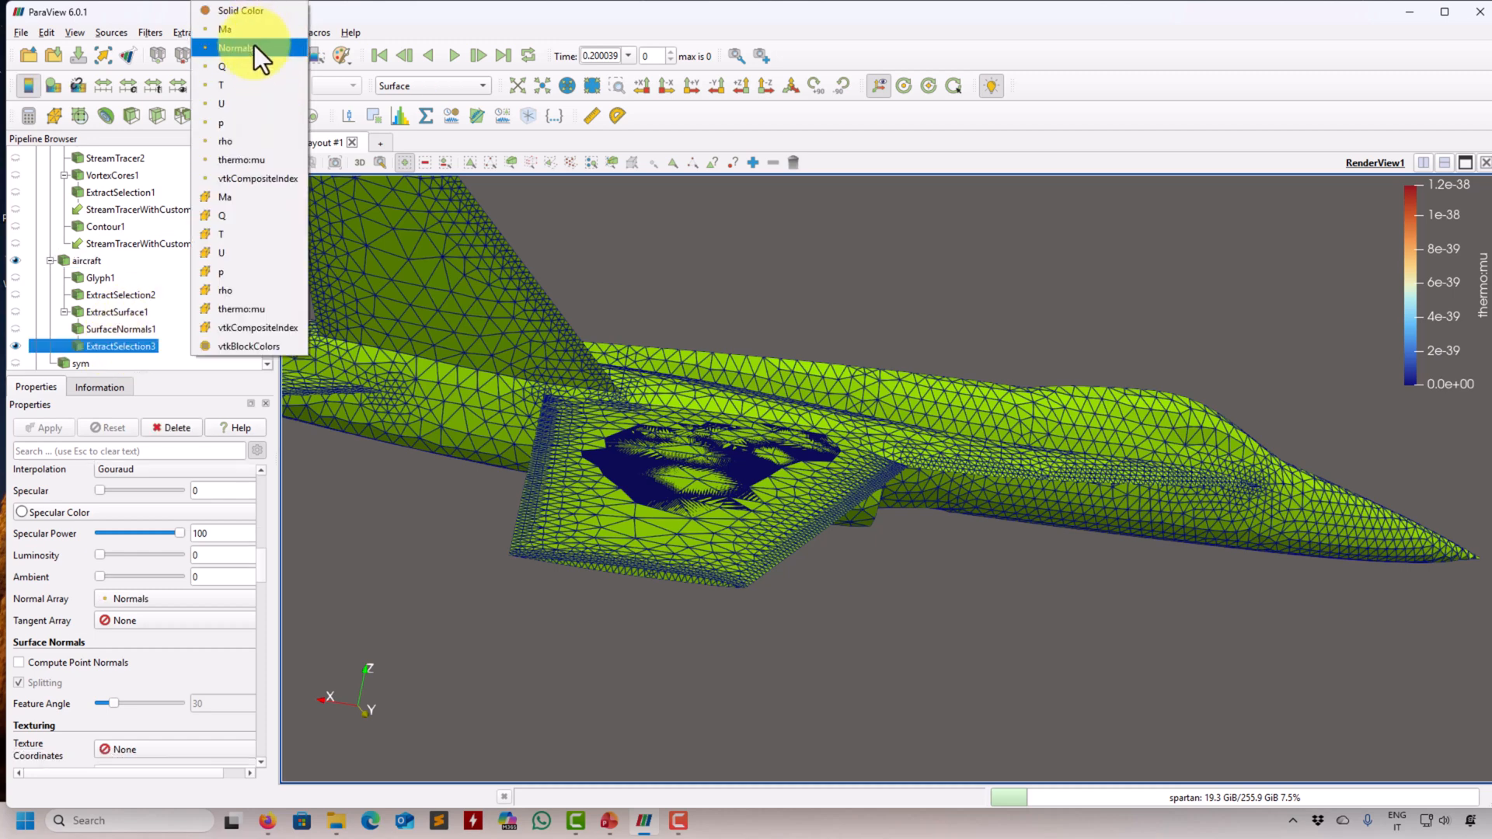
{"action": "left_click", "coordinate": [238, 123]}
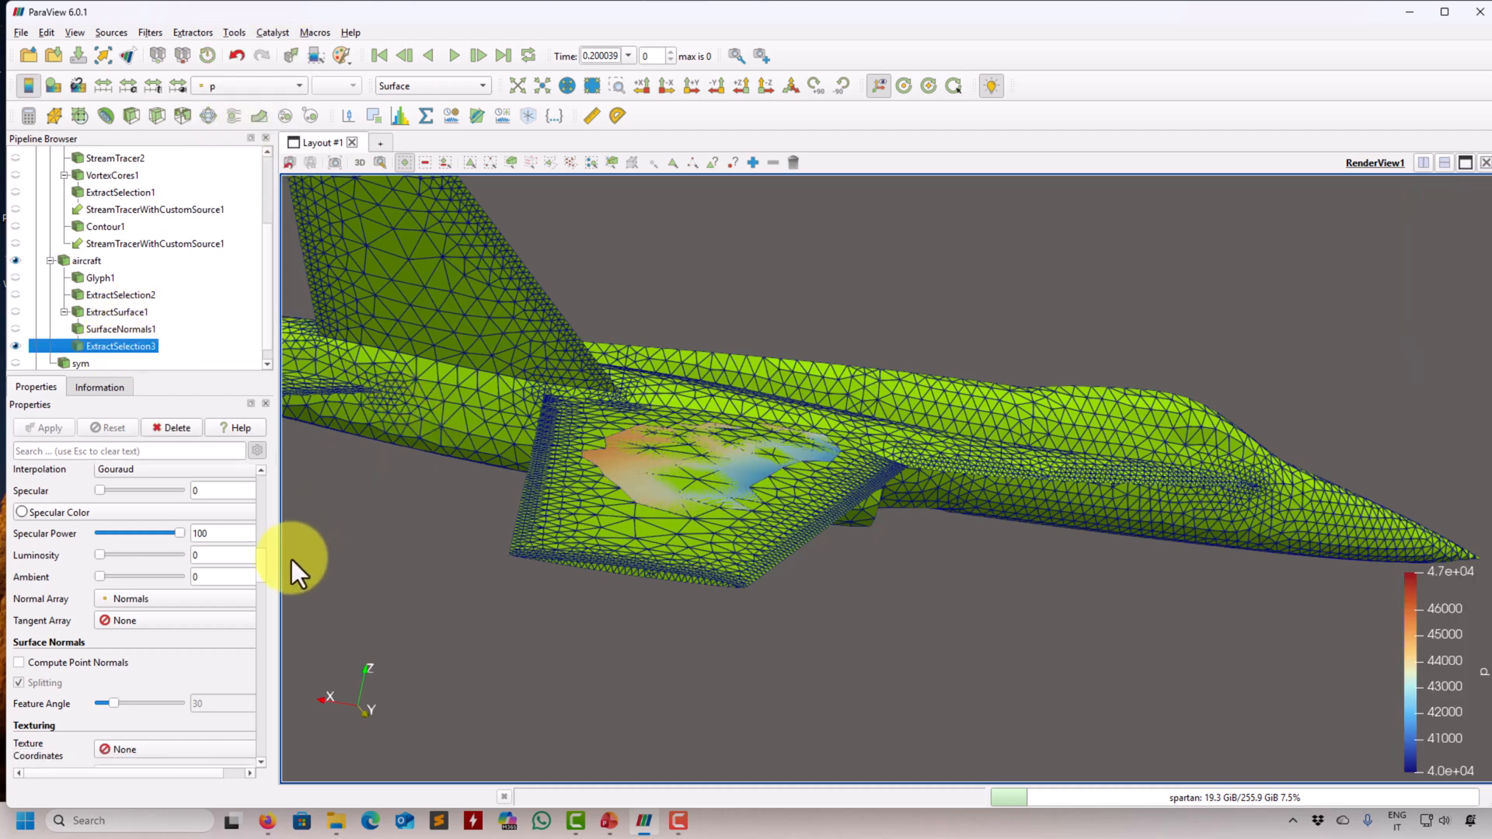
- Examine the extracted patch's display properties, including the texturing, transforming, Coordinate Shift Scale Method and Coordinate System options
{"action": "mouse_move", "coordinate": [263, 572]}
{"action": "left_mouse_down"}
{"action": "mouse_move", "coordinate": [264, 632]}
{"action": "mouse_move", "coordinate": [258, 581]}
{"action": "left_mouse_up"}
{"action": "scroll", "coordinate": [259, 581], "scroll_direction": "up", "scroll_amount": 1}
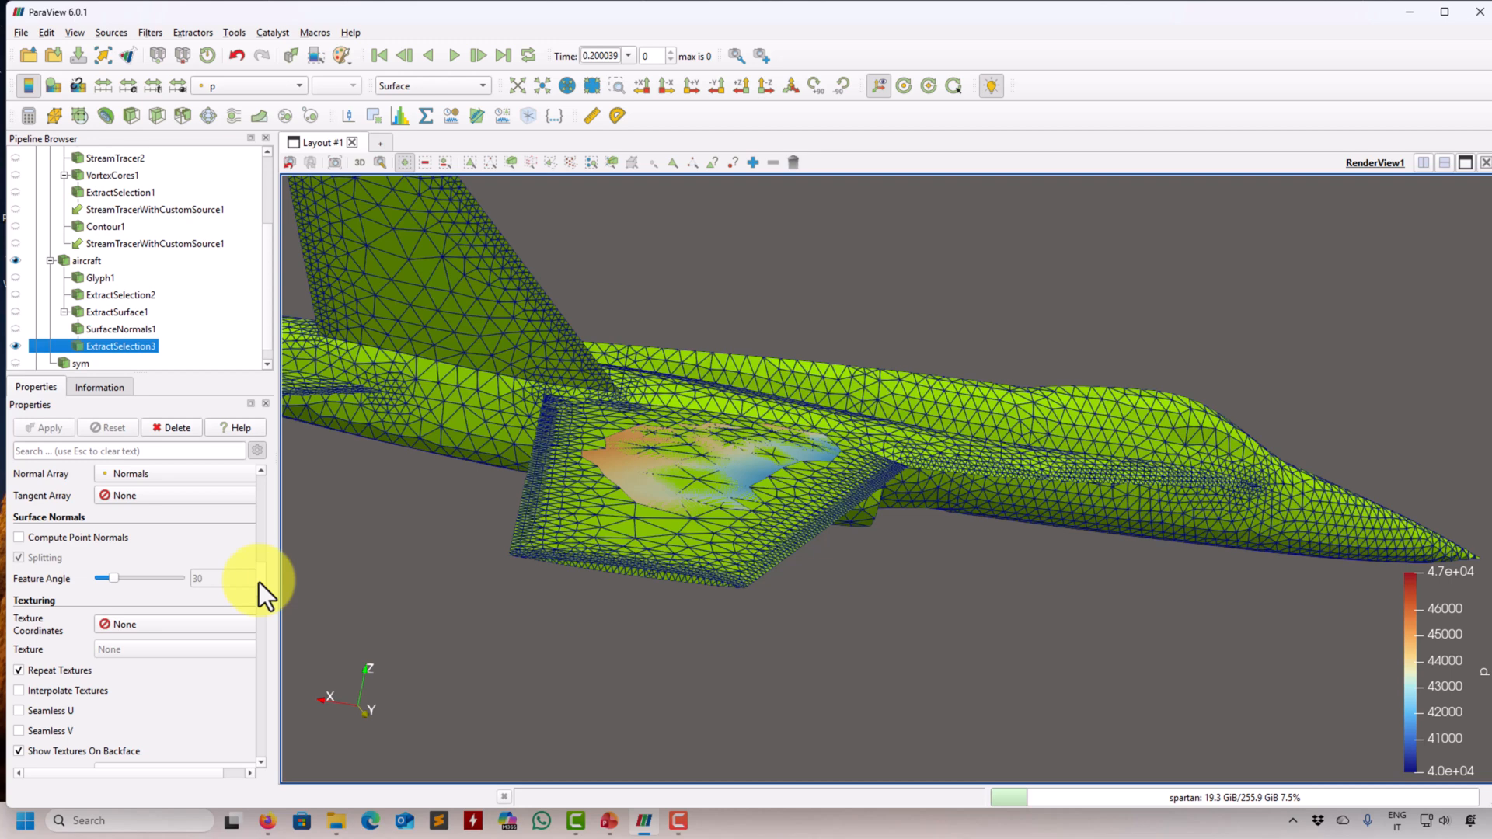
{"action": "left_click_drag", "start_coordinate": [259, 581], "coordinate": [250, 672]}
{"action": "left_click", "coordinate": [199, 659]}
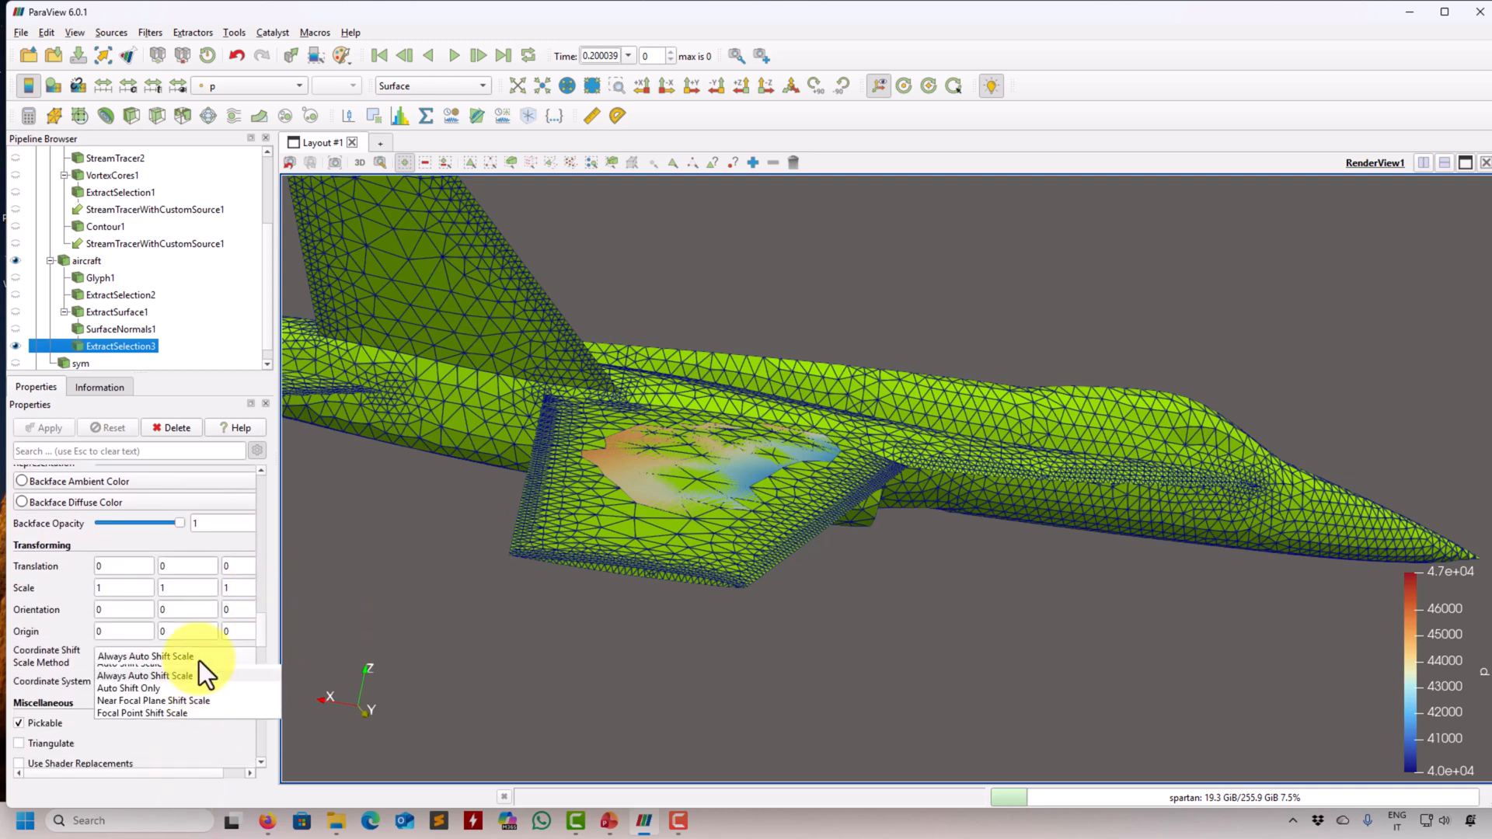
{"action": "left_click", "coordinate": [52, 674]}
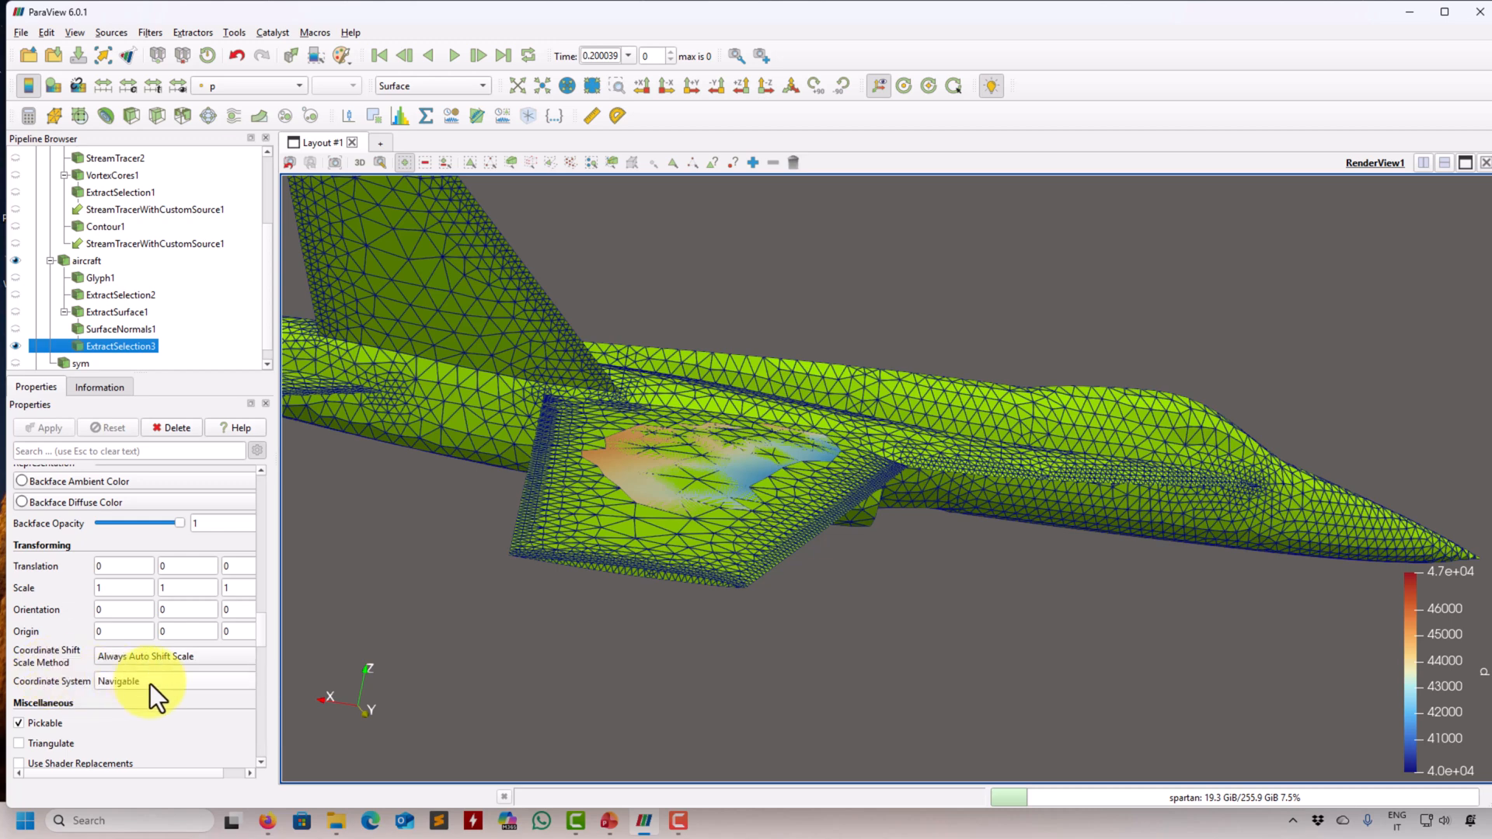
{"action": "left_click", "coordinate": [152, 684]}
{"action": "left_click", "coordinate": [151, 685]}
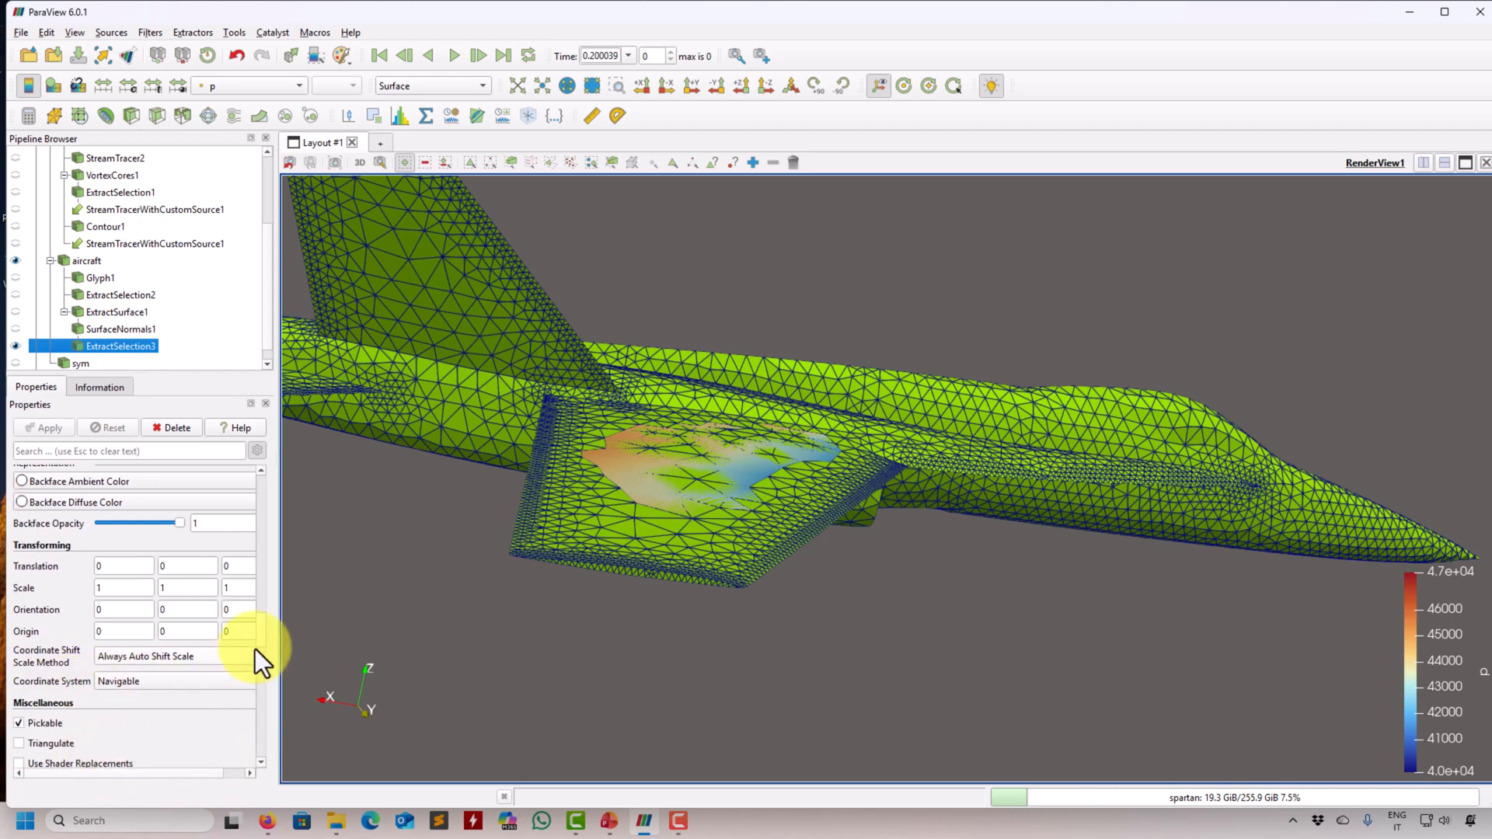
{"action": "scroll", "coordinate": [262, 637], "scroll_direction": "down", "scroll_amount": 2}
{"action": "left_click_drag", "start_coordinate": [263, 637], "coordinate": [276, 482]}
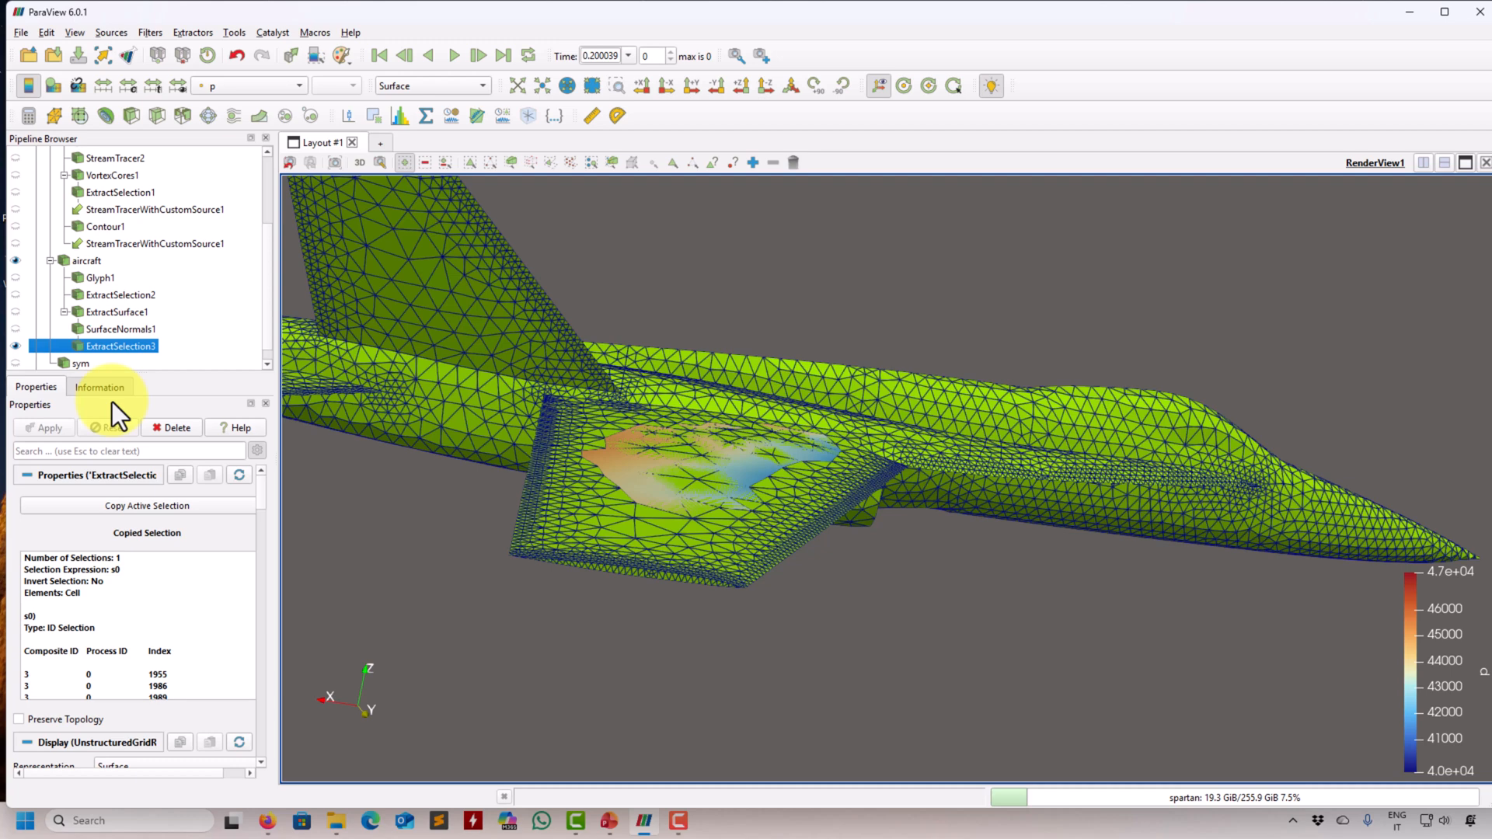
- Delete the extracted wing patch and hide the surface normals result
{"action": "left_click", "coordinate": [177, 428]}
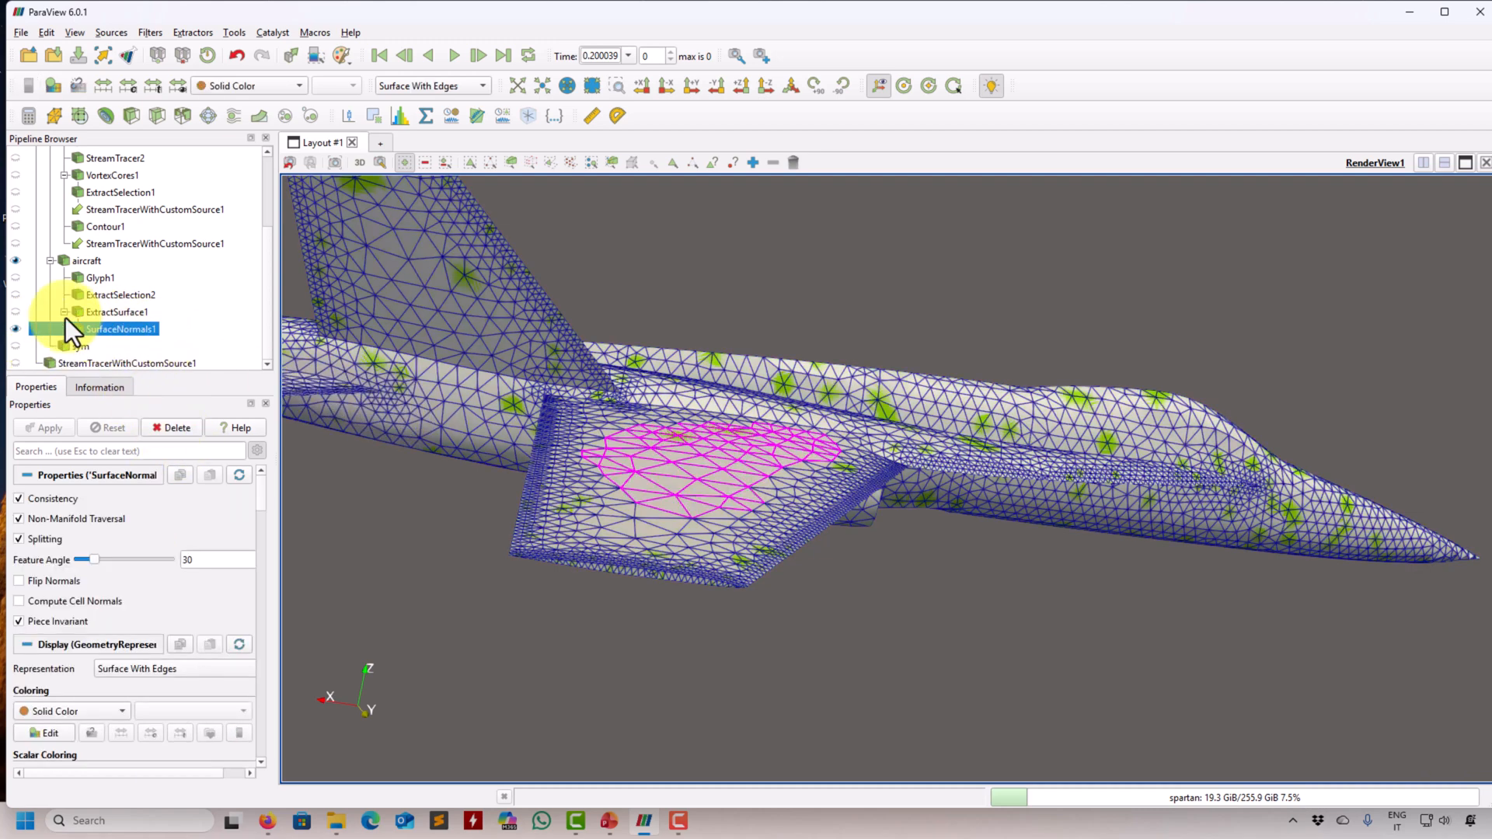
{"action": "left_click", "coordinate": [15, 329]}
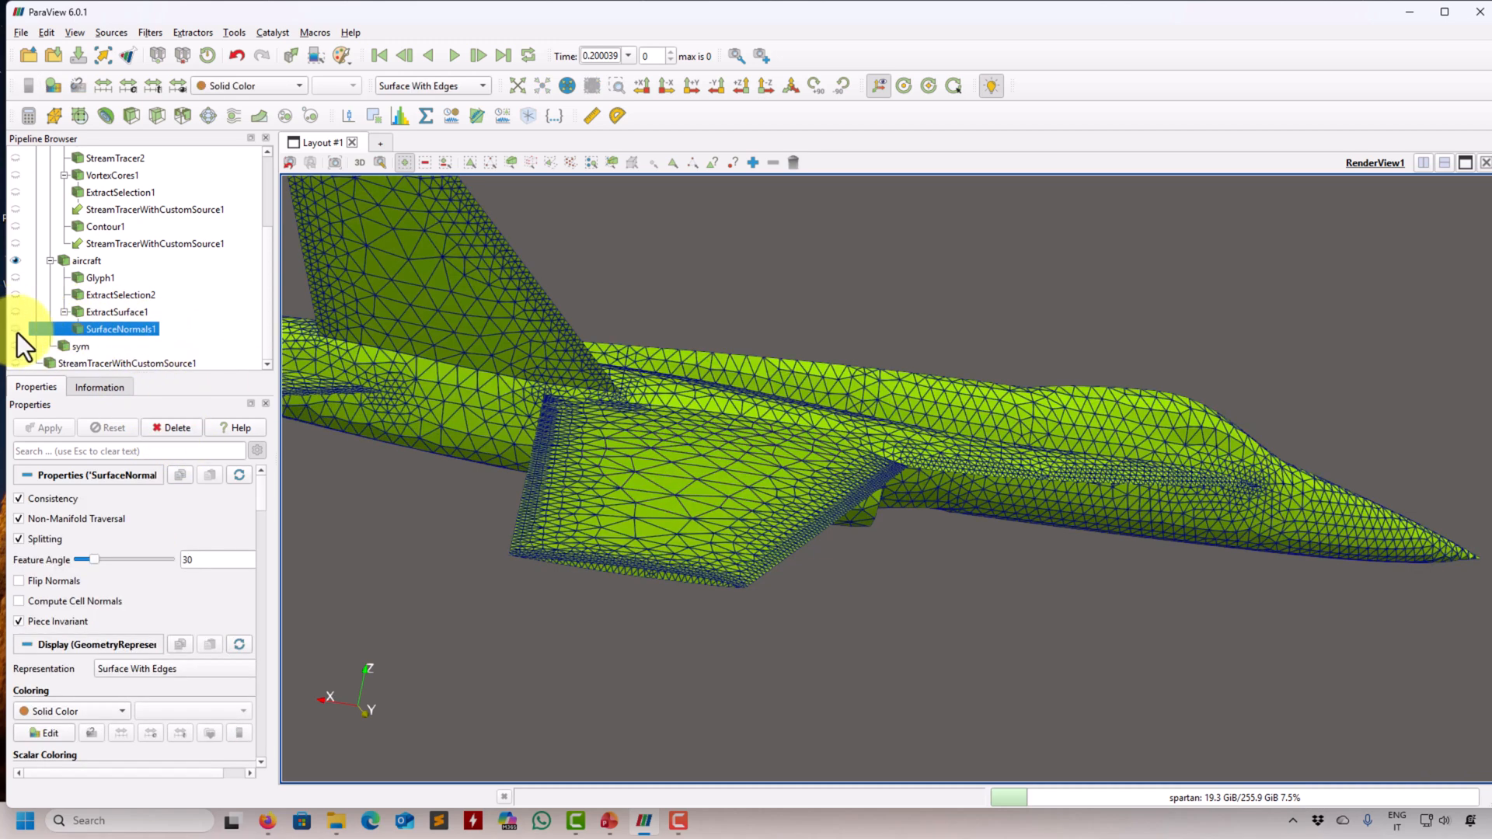
- Display the aircraft with the Surface representation
{"action": "left_click", "coordinate": [86, 260]}
{"action": "left_click", "coordinate": [482, 82]}
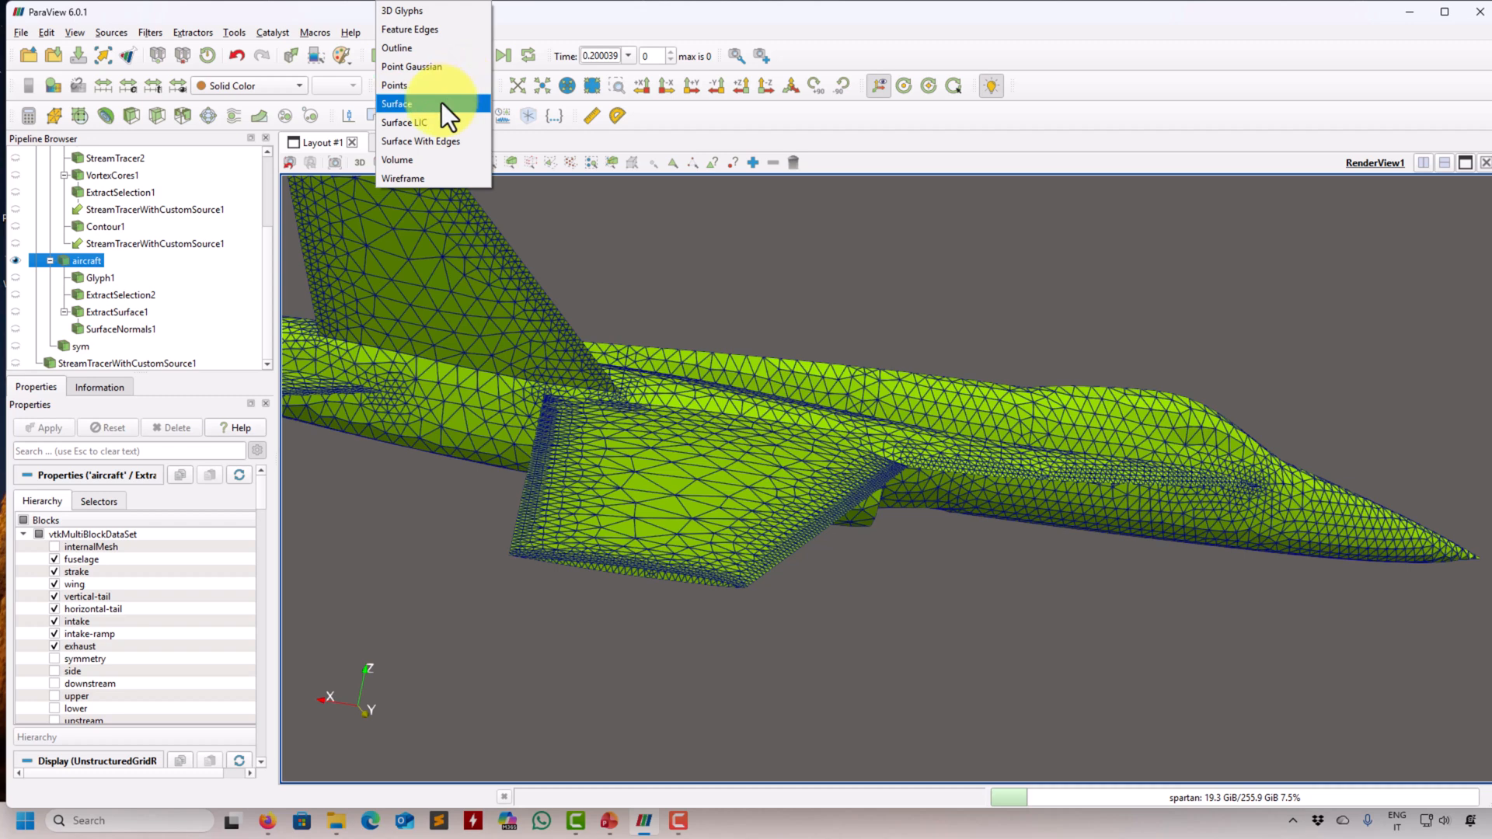
{"action": "left_click", "coordinate": [442, 103]}
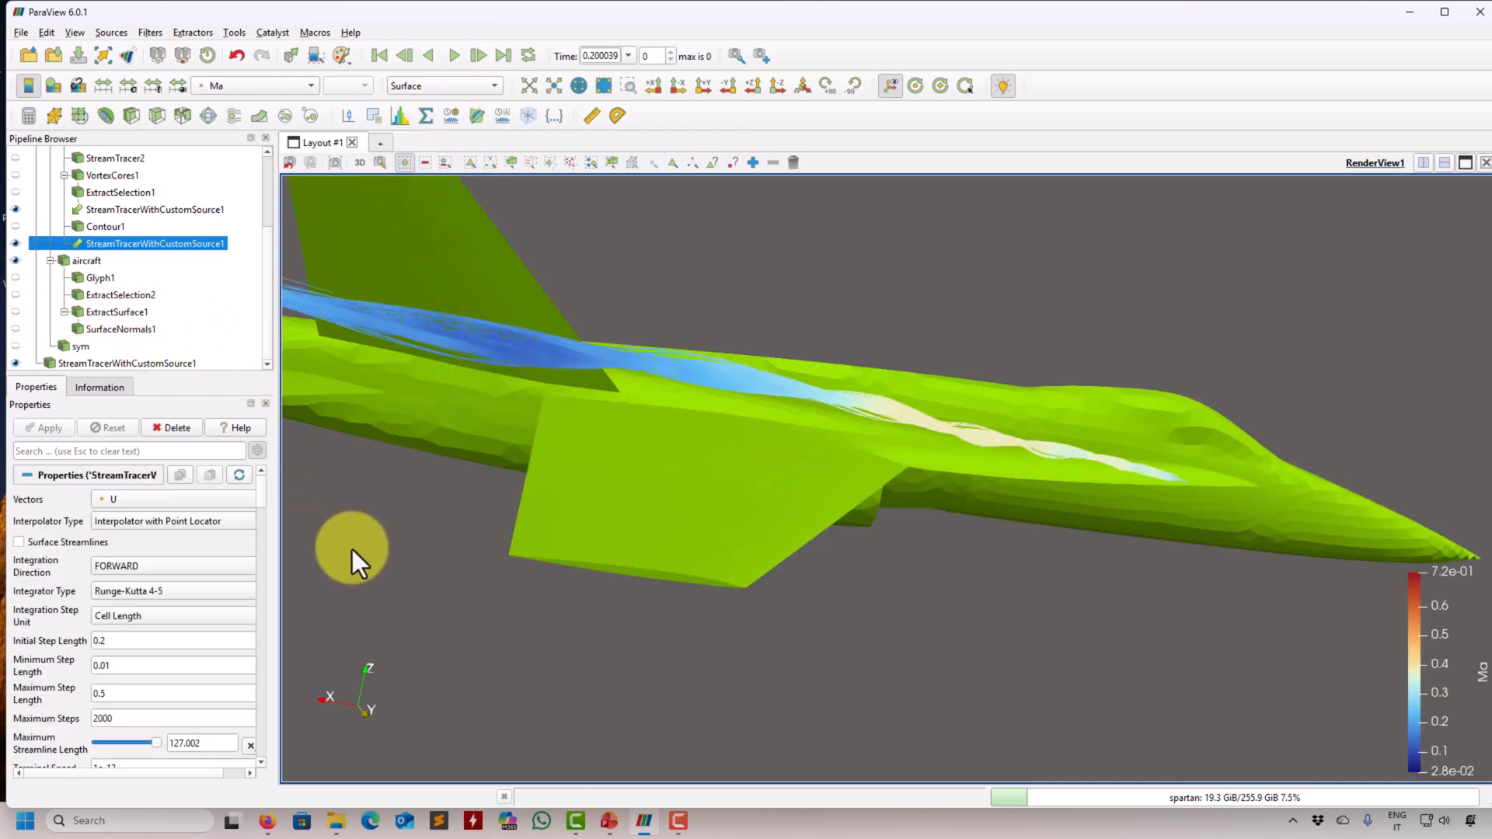
- Show the custom-source streamlines with the aircraft and toggle the Q contour on and off
{"action": "left_click_drag", "start_coordinate": [352, 548], "coordinate": [716, 465]}
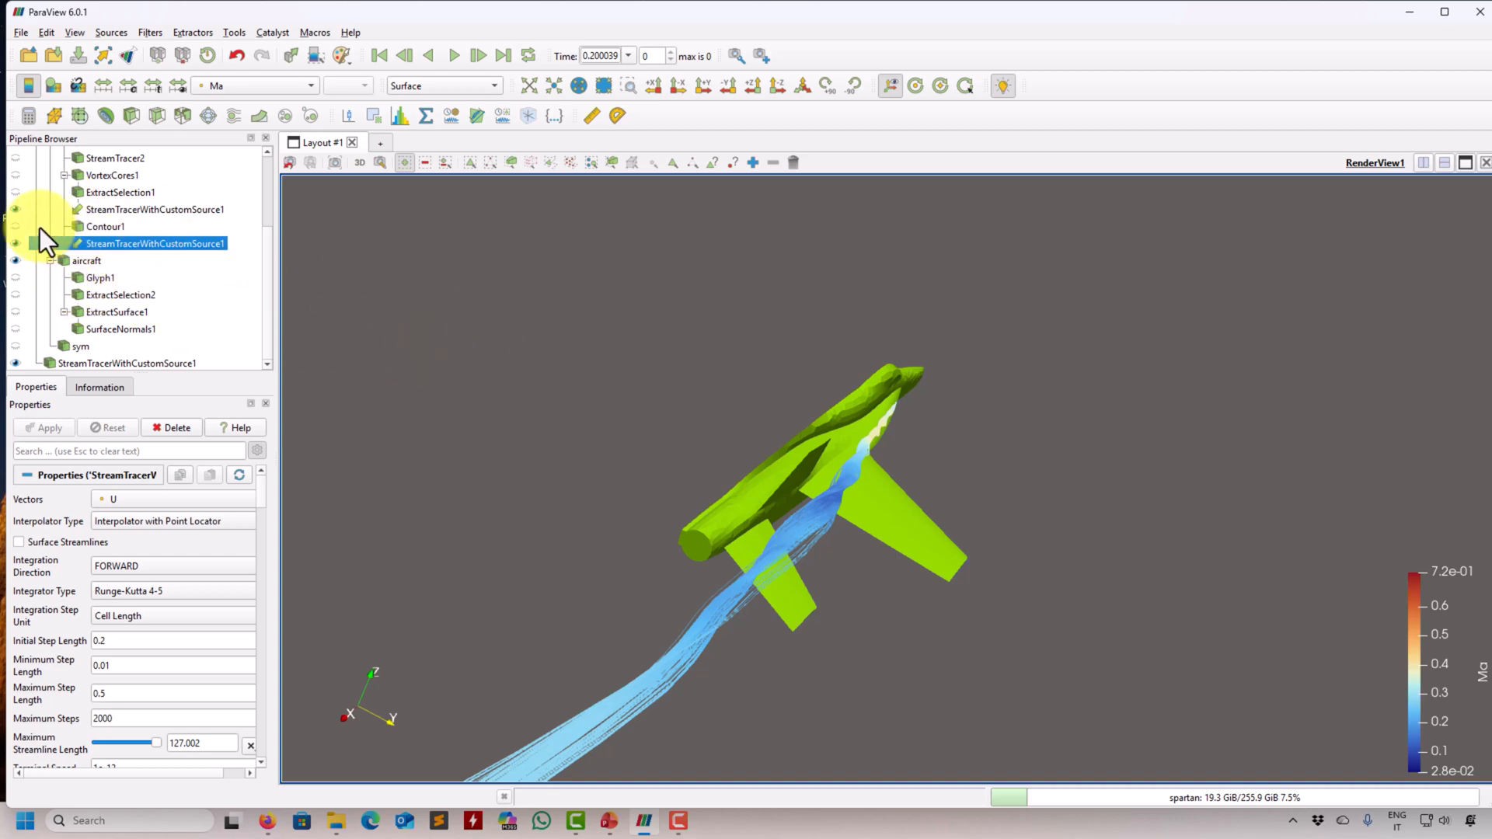
{"action": "left_click", "coordinate": [15, 227]}
{"action": "left_click", "coordinate": [14, 226]}
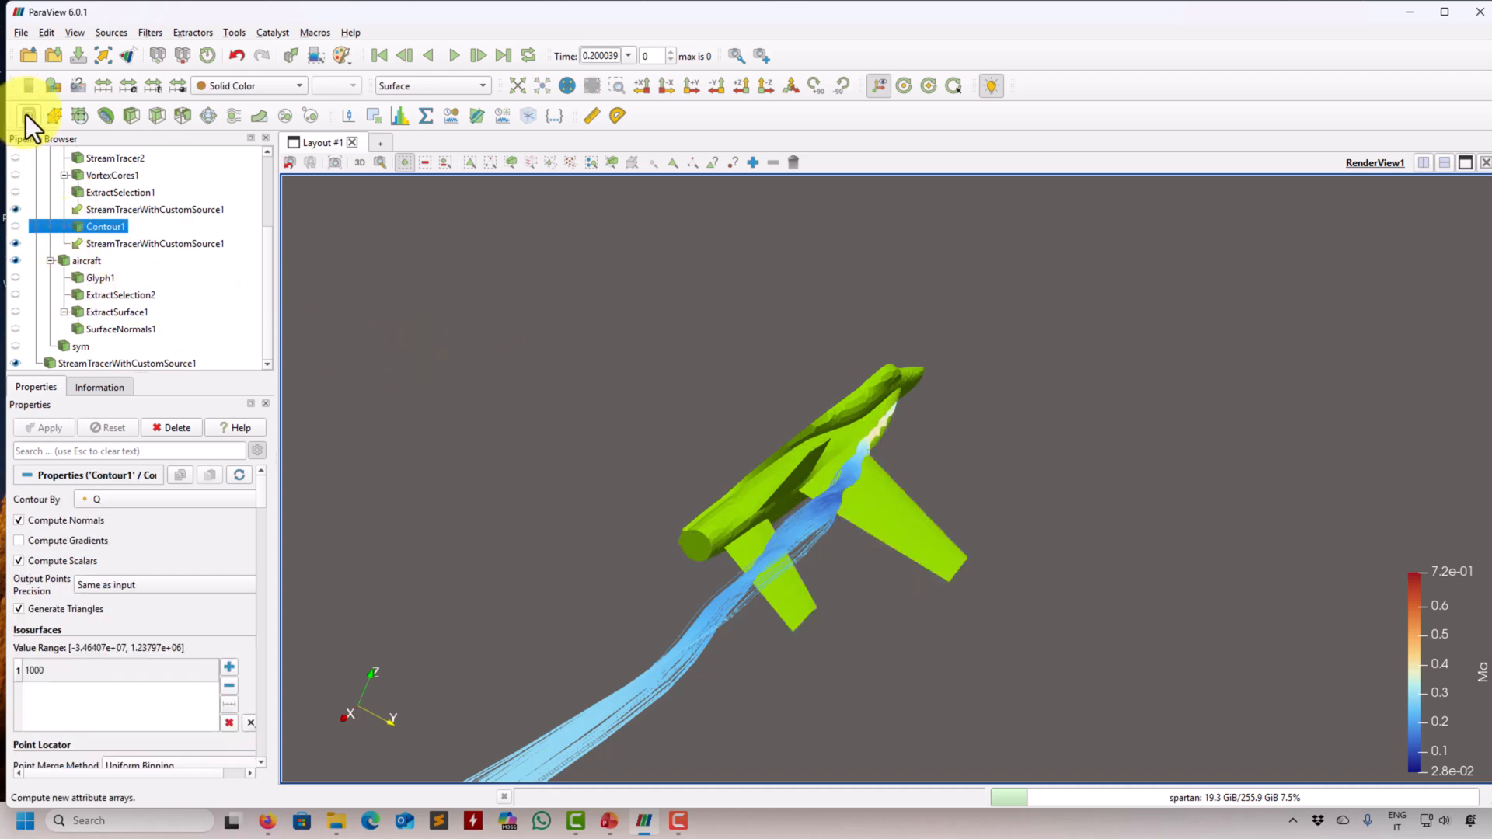
- Load the image 309908main_EC89-0096-206_full.png from the figs folder and display it
{"action": "left_click", "coordinate": [28, 55]}
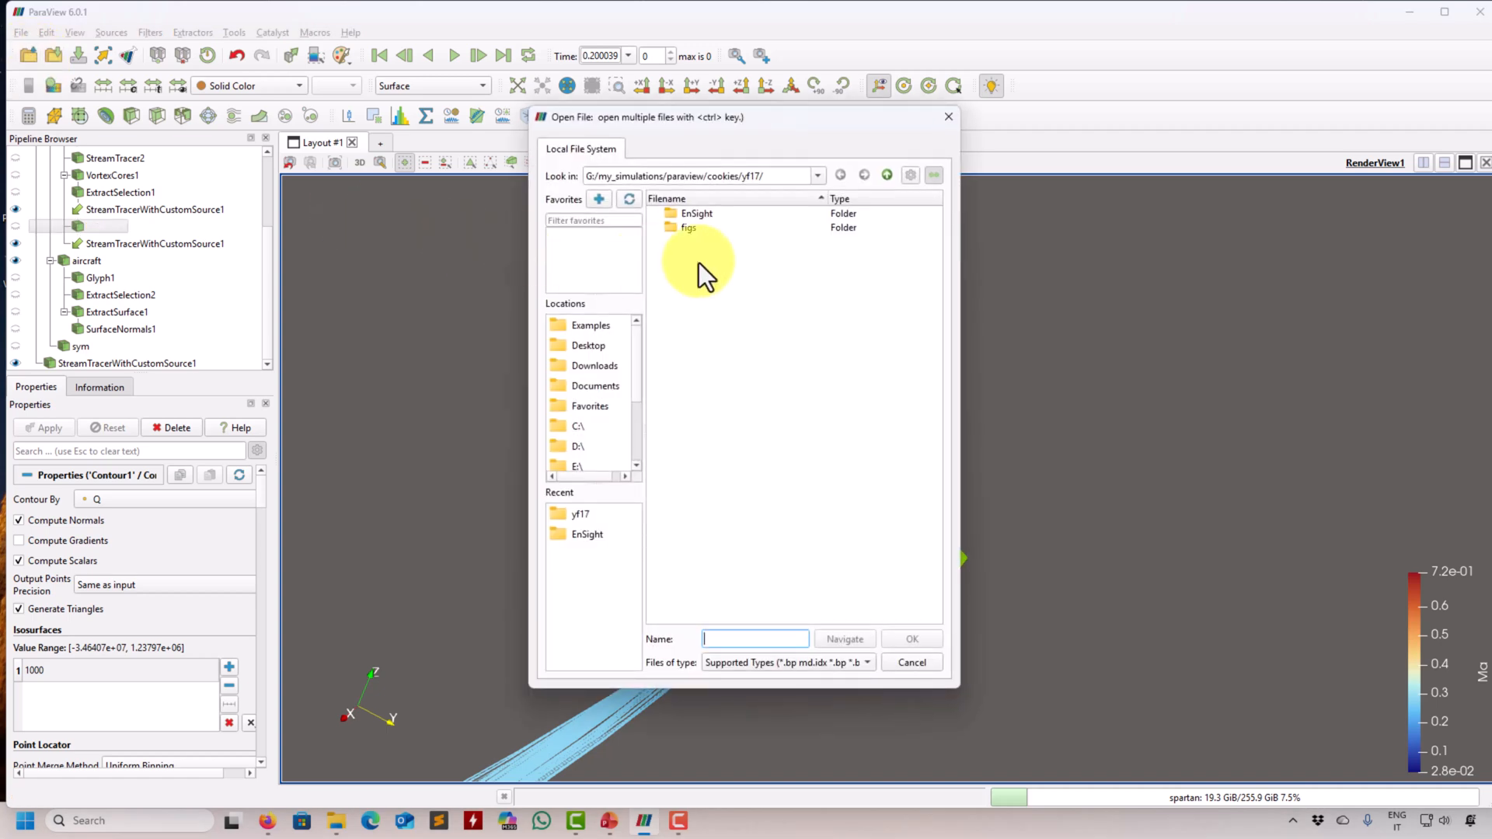
{"action": "double_click", "coordinate": [676, 226]}
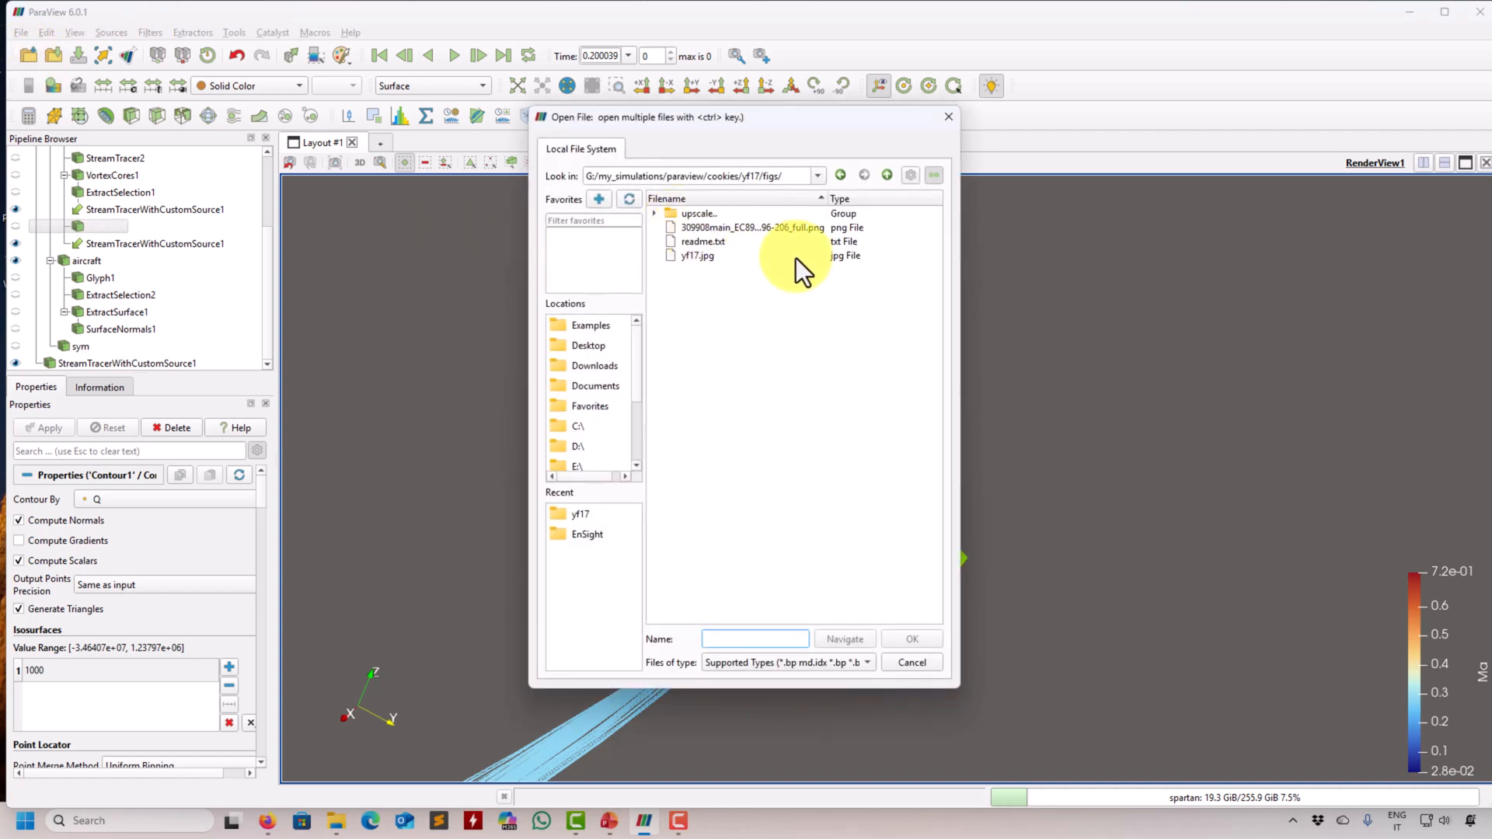
{"action": "double_click", "coordinate": [762, 227]}
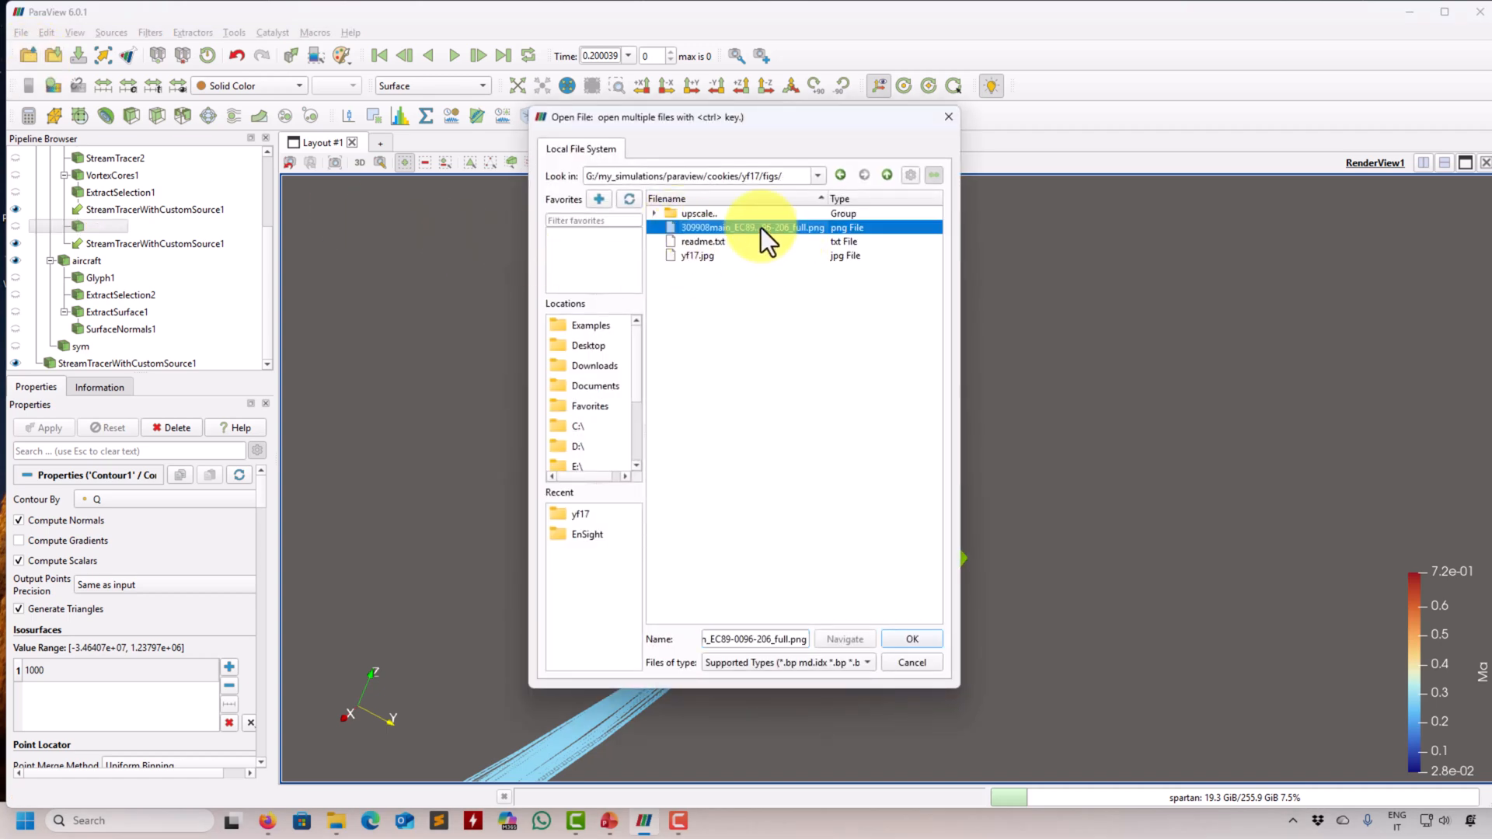
{"action": "left_click", "coordinate": [60, 426]}
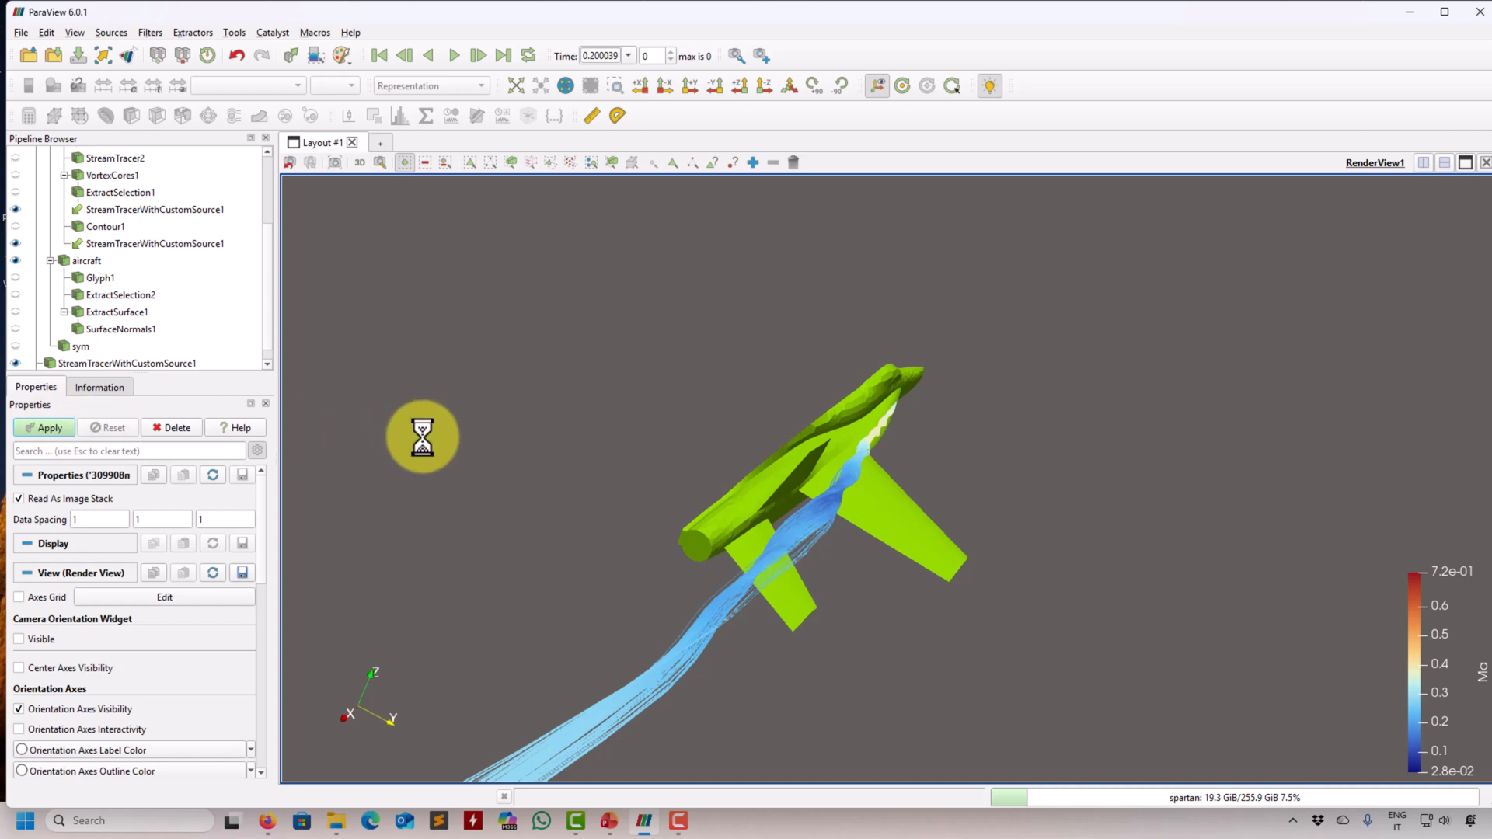
{"action": "left_click_drag", "start_coordinate": [506, 394], "coordinate": [602, 478]}
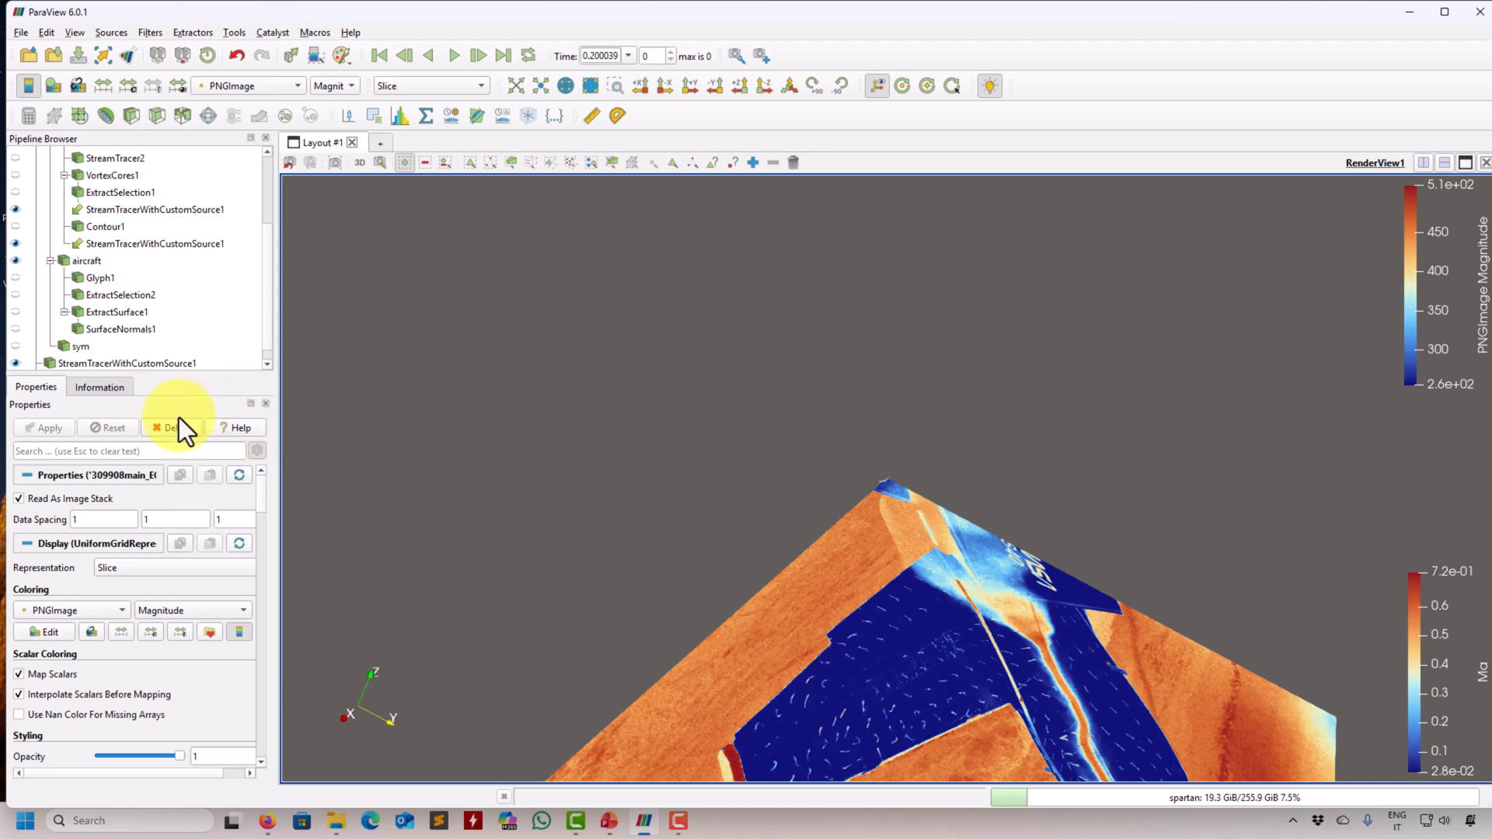
- Hide the loaded image in the render view and refit the view to the aircraft and streamlines
{"action": "scroll", "coordinate": [115, 335], "scroll_direction": "down", "scroll_amount": 1}
{"action": "left_click", "coordinate": [16, 363]}
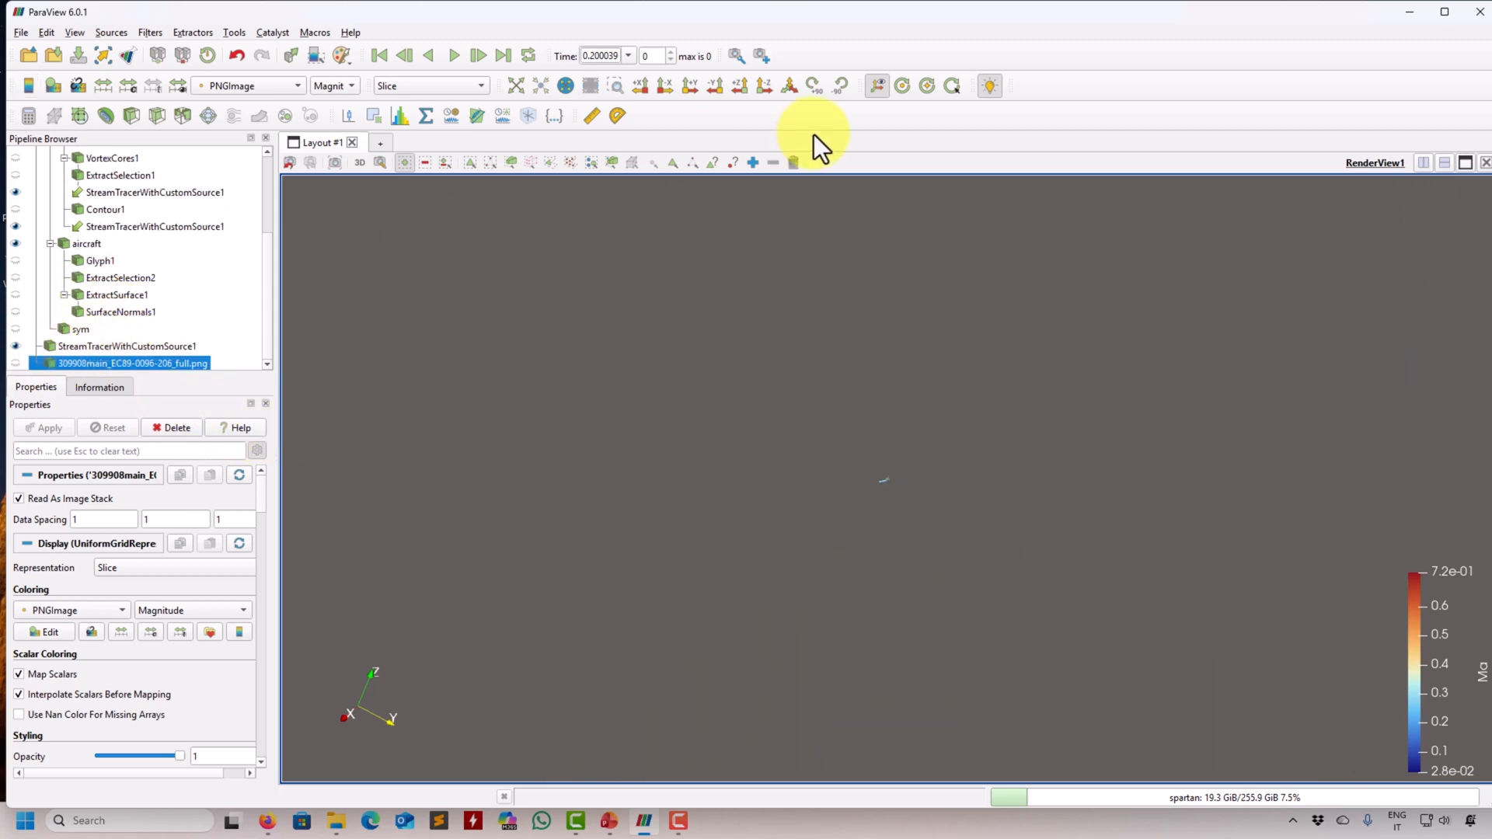
{"action": "left_click", "coordinate": [561, 87]}
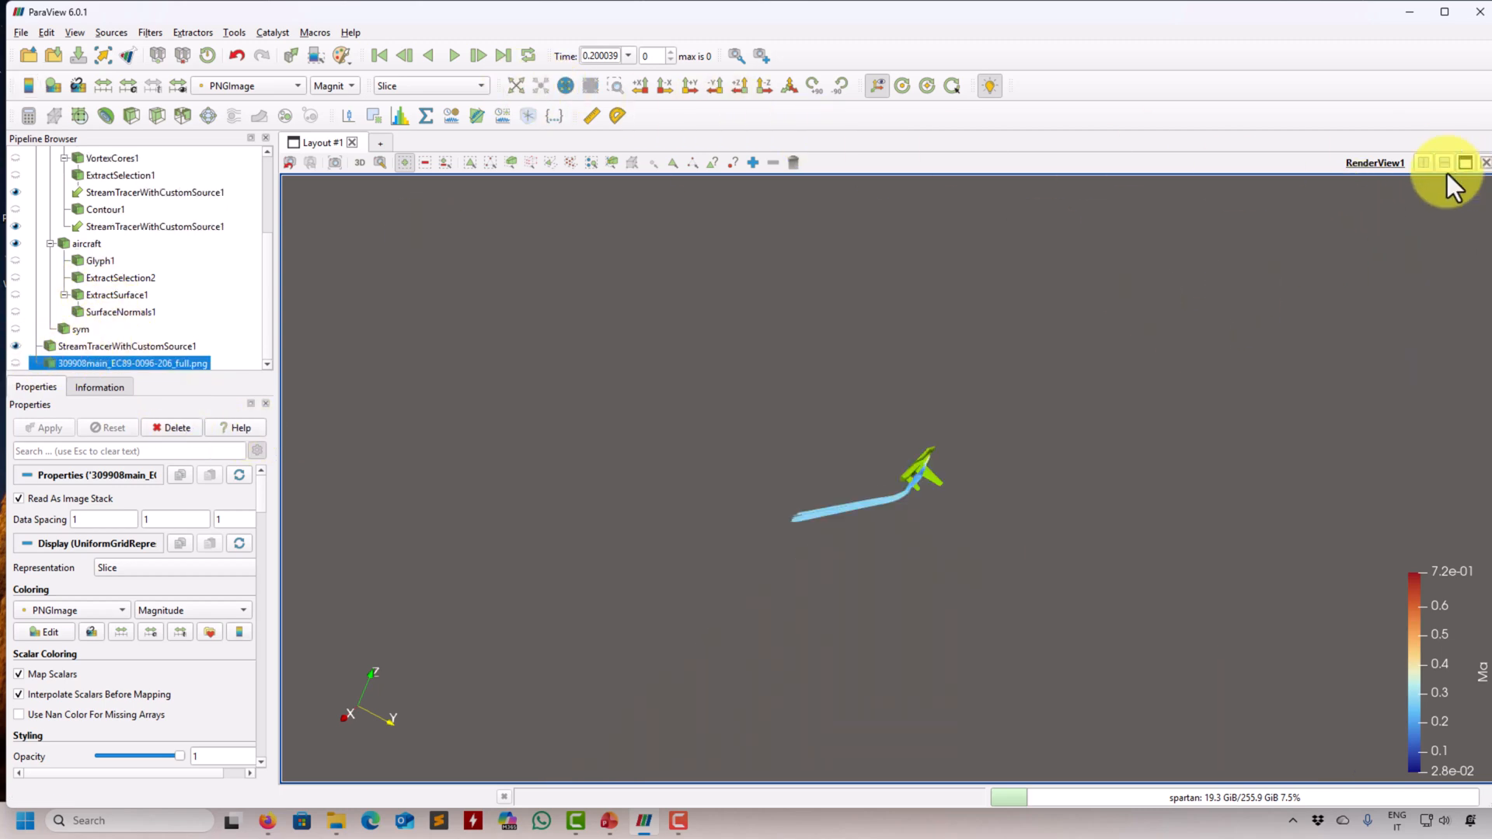
- Split the layout side by side and show the PNG image in a second render view
{"action": "left_click", "coordinate": [1428, 164]}
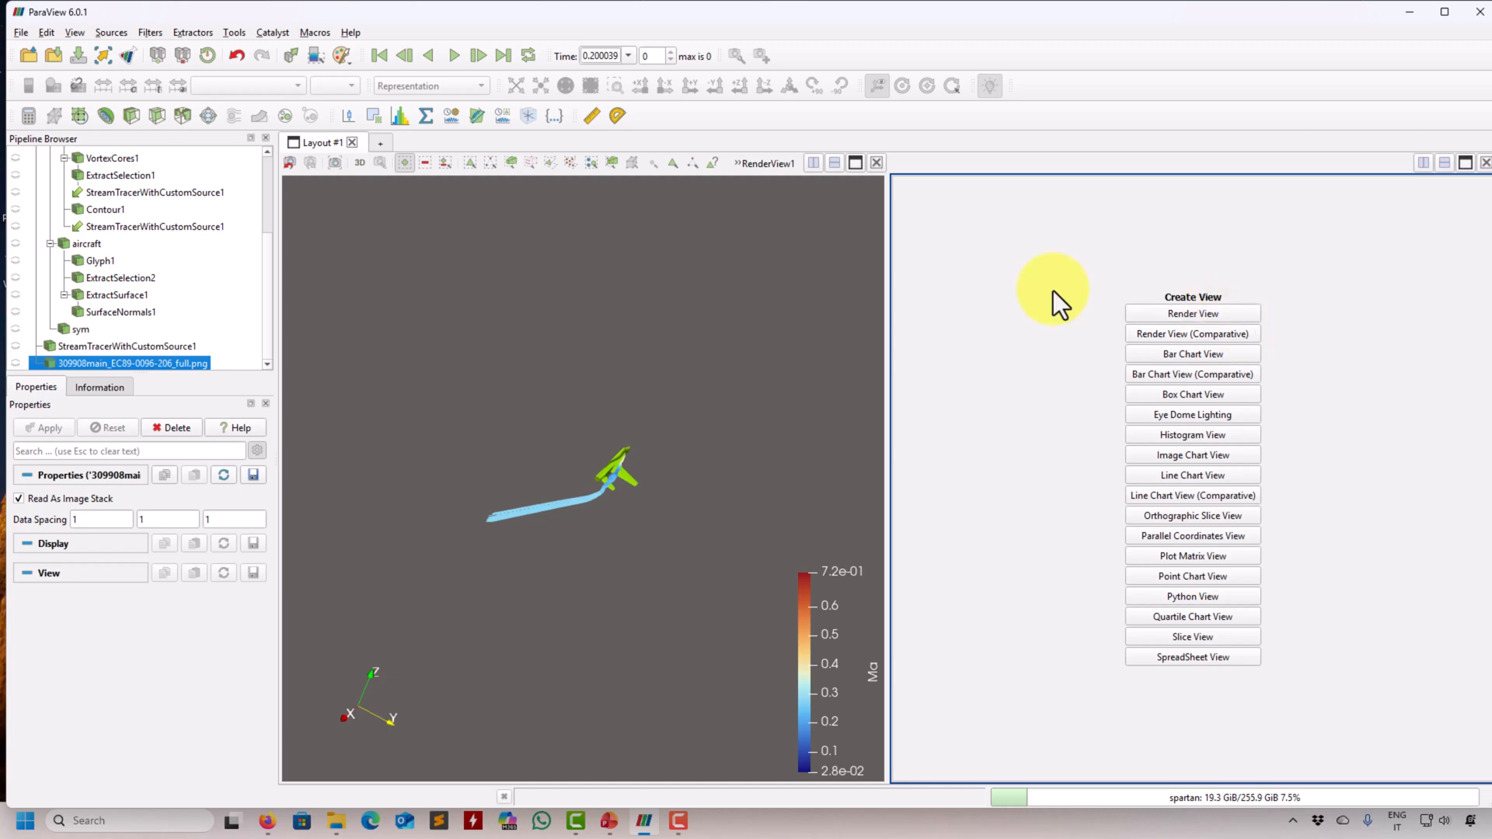
{"action": "left_click", "coordinate": [17, 363]}
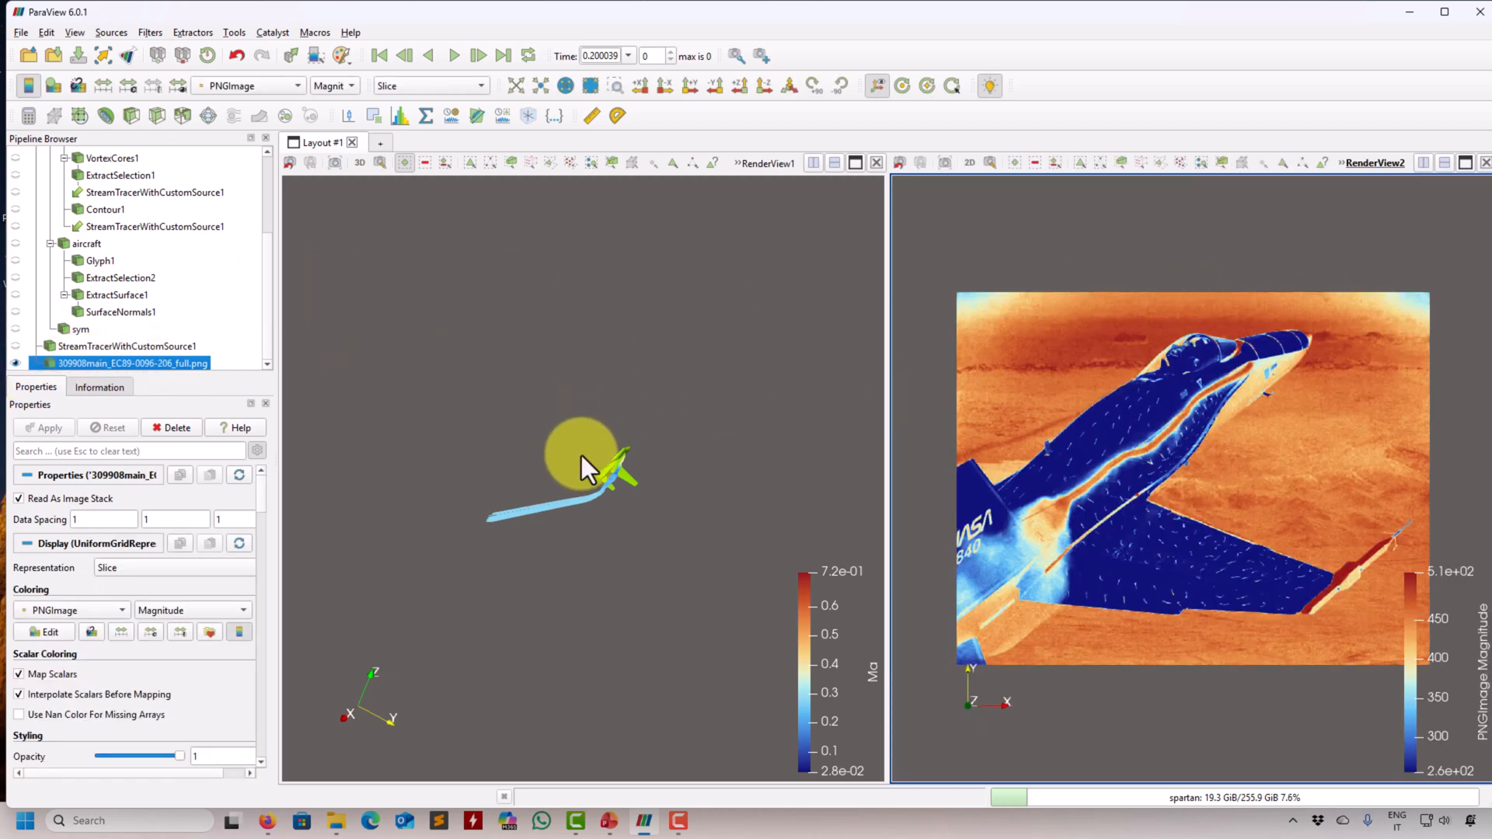
- Show the Q contour with the aircraft and streamlines in the original render view
{"action": "left_click_drag", "start_coordinate": [581, 455], "coordinate": [560, 350]}
{"action": "left_click_drag", "start_coordinate": [481, 435], "coordinate": [432, 410]}
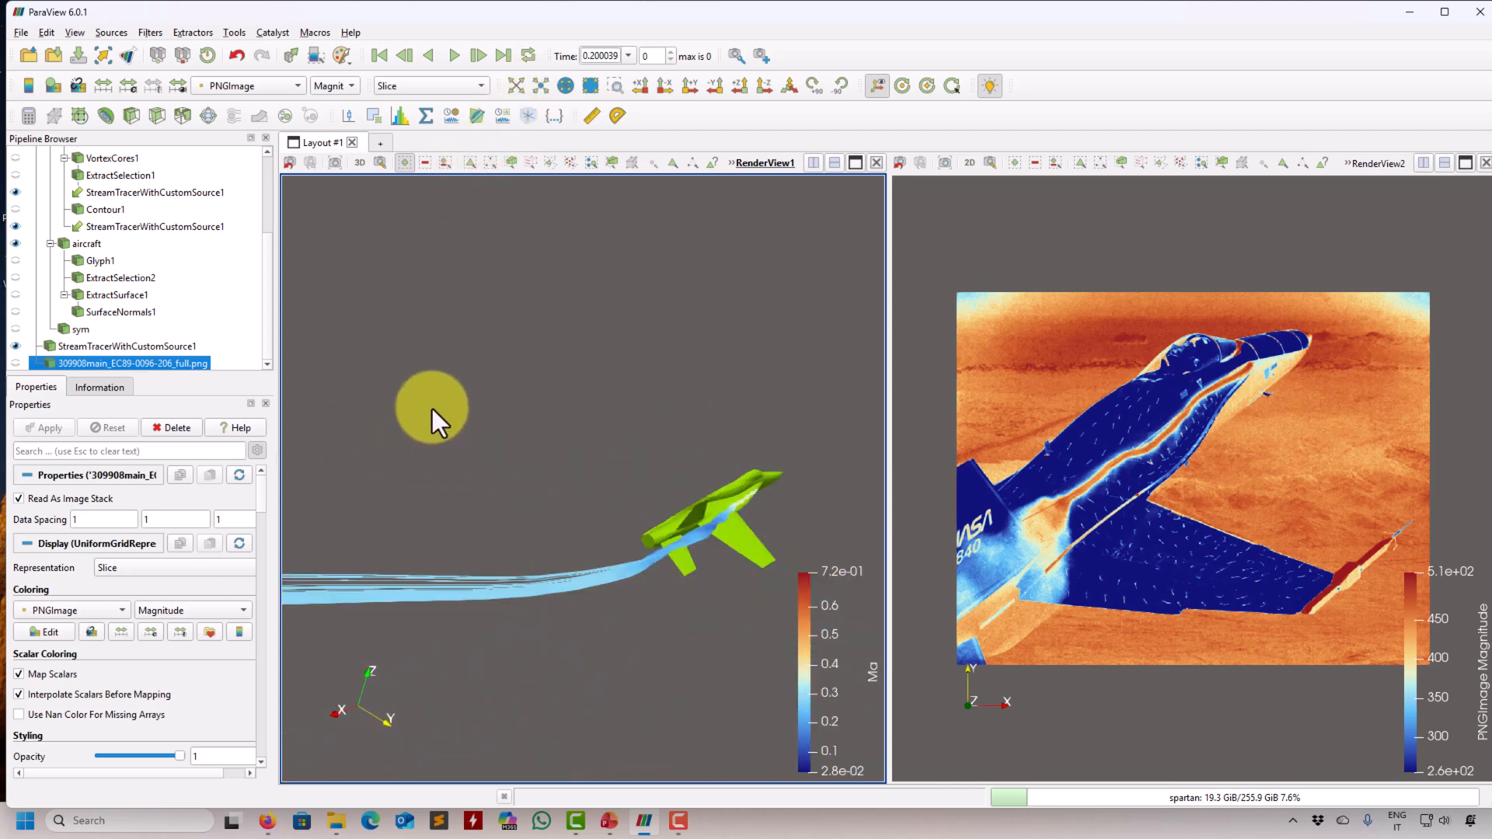
{"action": "left_click", "coordinate": [17, 210]}
{"action": "left_click_drag", "start_coordinate": [566, 395], "coordinate": [637, 429]}
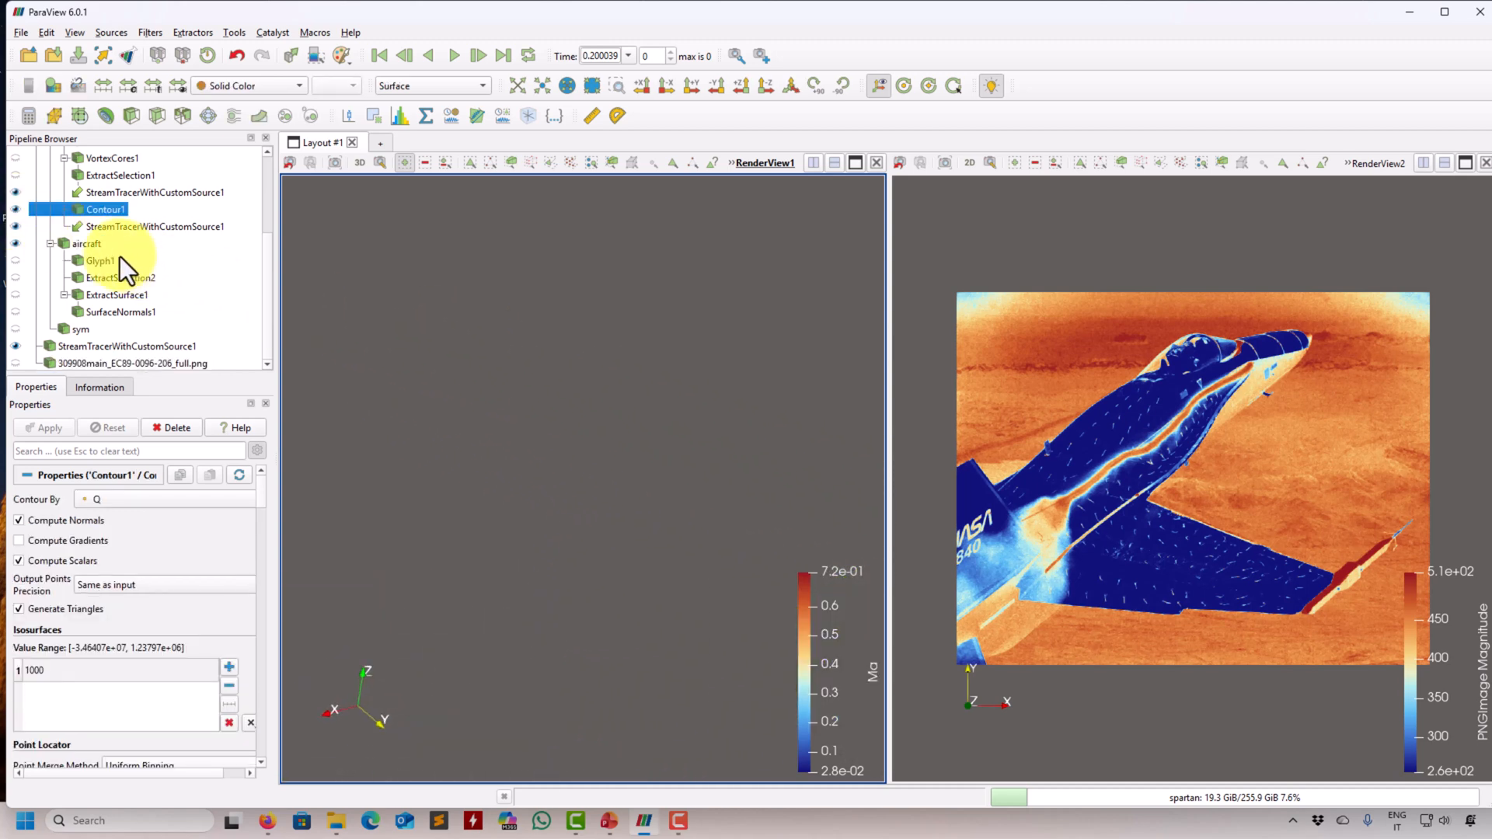
- Enable Camera Parallel Projection in the aircraft's render view and orient the aircraft to match the angle in the photograph
{"action": "left_click_drag", "start_coordinate": [543, 403], "coordinate": [217, 446]}
{"action": "right_click_drag", "start_coordinate": [785, 532], "coordinate": [751, 645]}
{"action": "left_click_drag", "start_coordinate": [752, 469], "coordinate": [533, 460]}
{"action": "left_click_drag", "start_coordinate": [263, 491], "coordinate": [255, 773]}
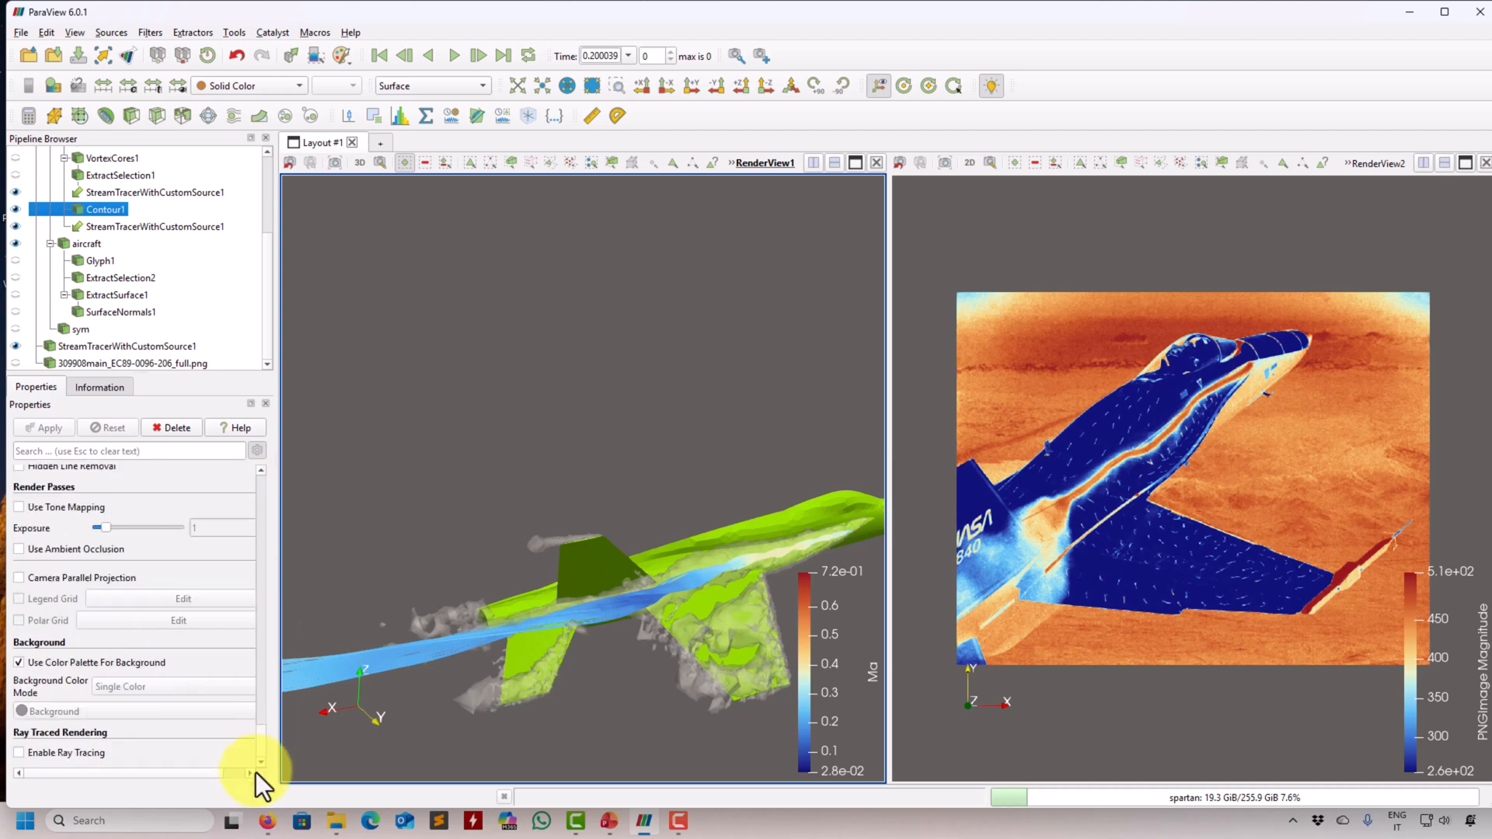
{"action": "left_click", "coordinate": [83, 578]}
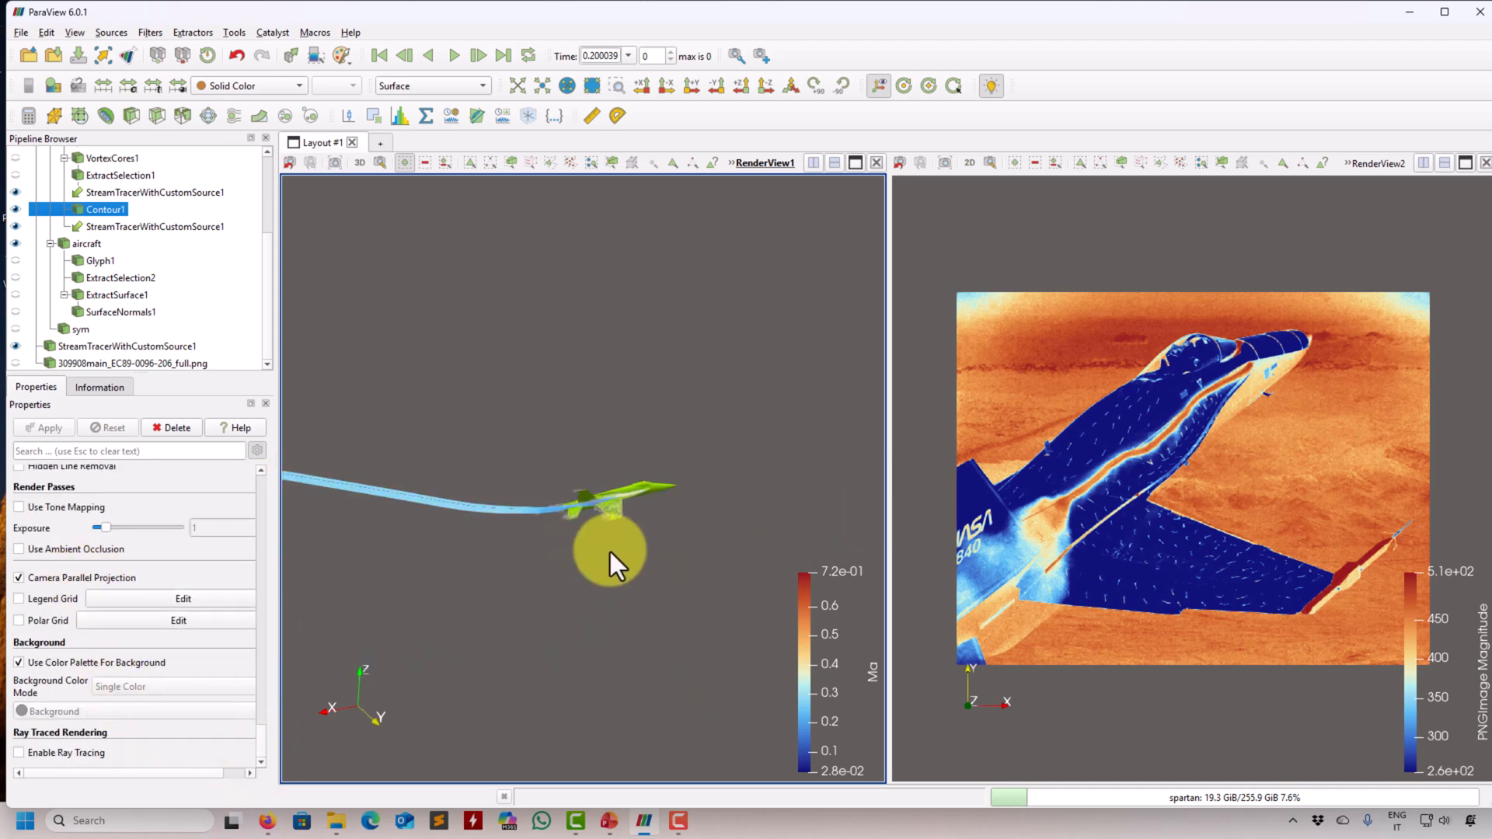
{"action": "left_click_drag", "start_coordinate": [610, 552], "coordinate": [674, 594]}
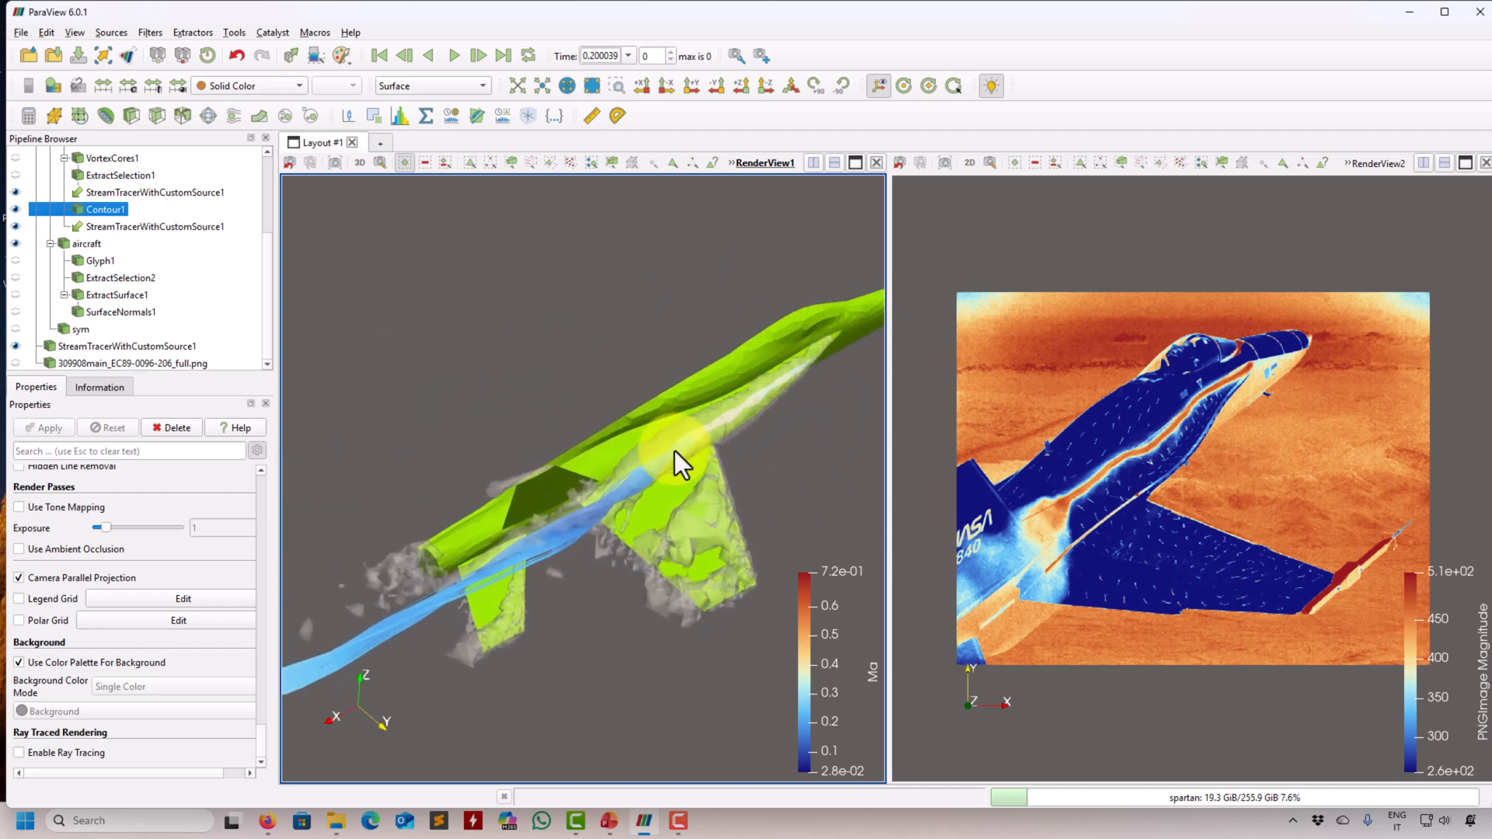
{"action": "left_click_drag", "start_coordinate": [470, 586], "coordinate": [531, 543]}
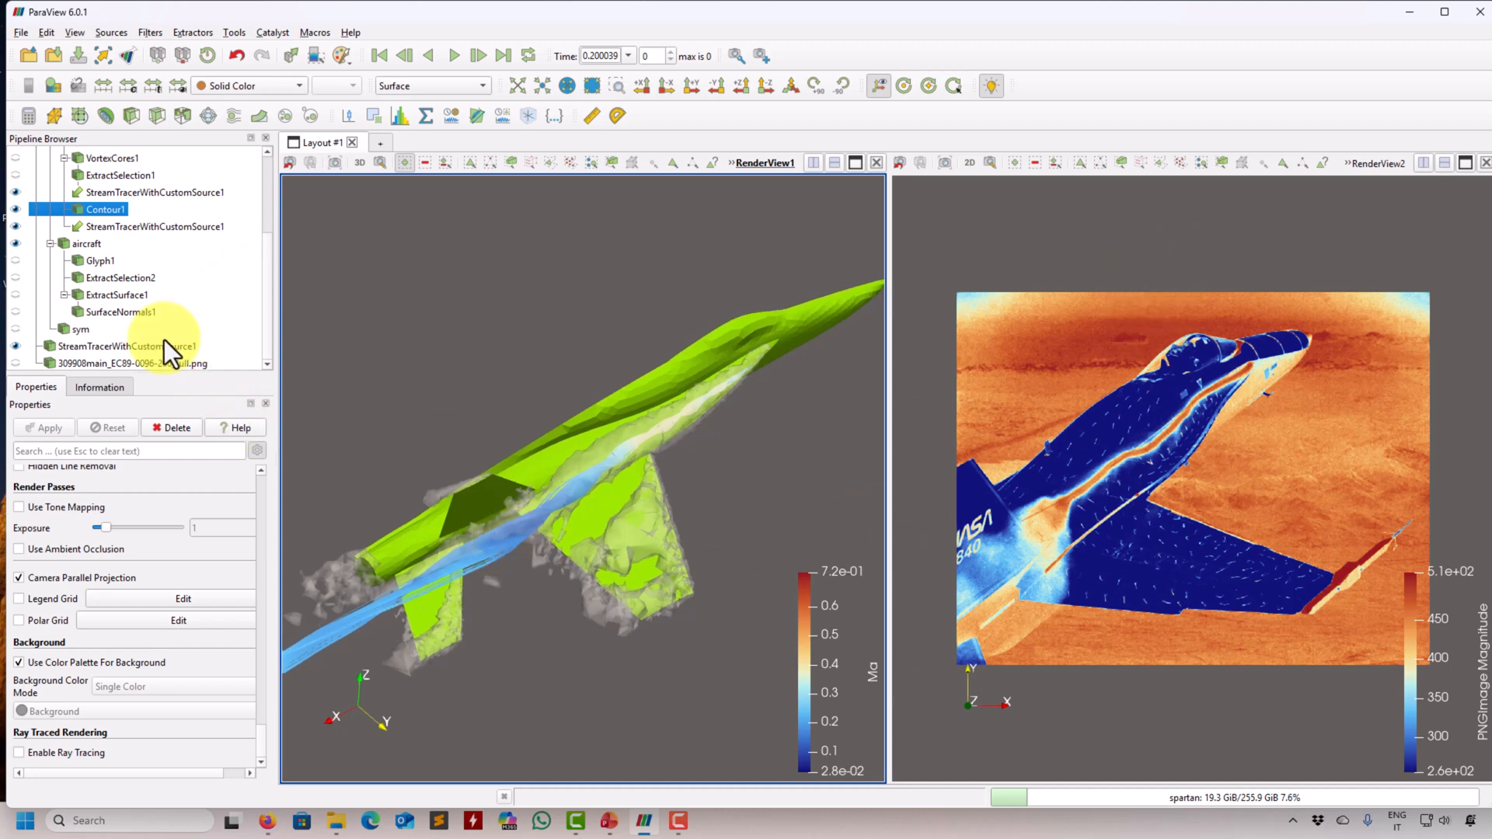
- Turn off Map Scalars for the PNG image in the second render view to display the photograph's original colours
{"action": "left_click", "coordinate": [941, 224]}
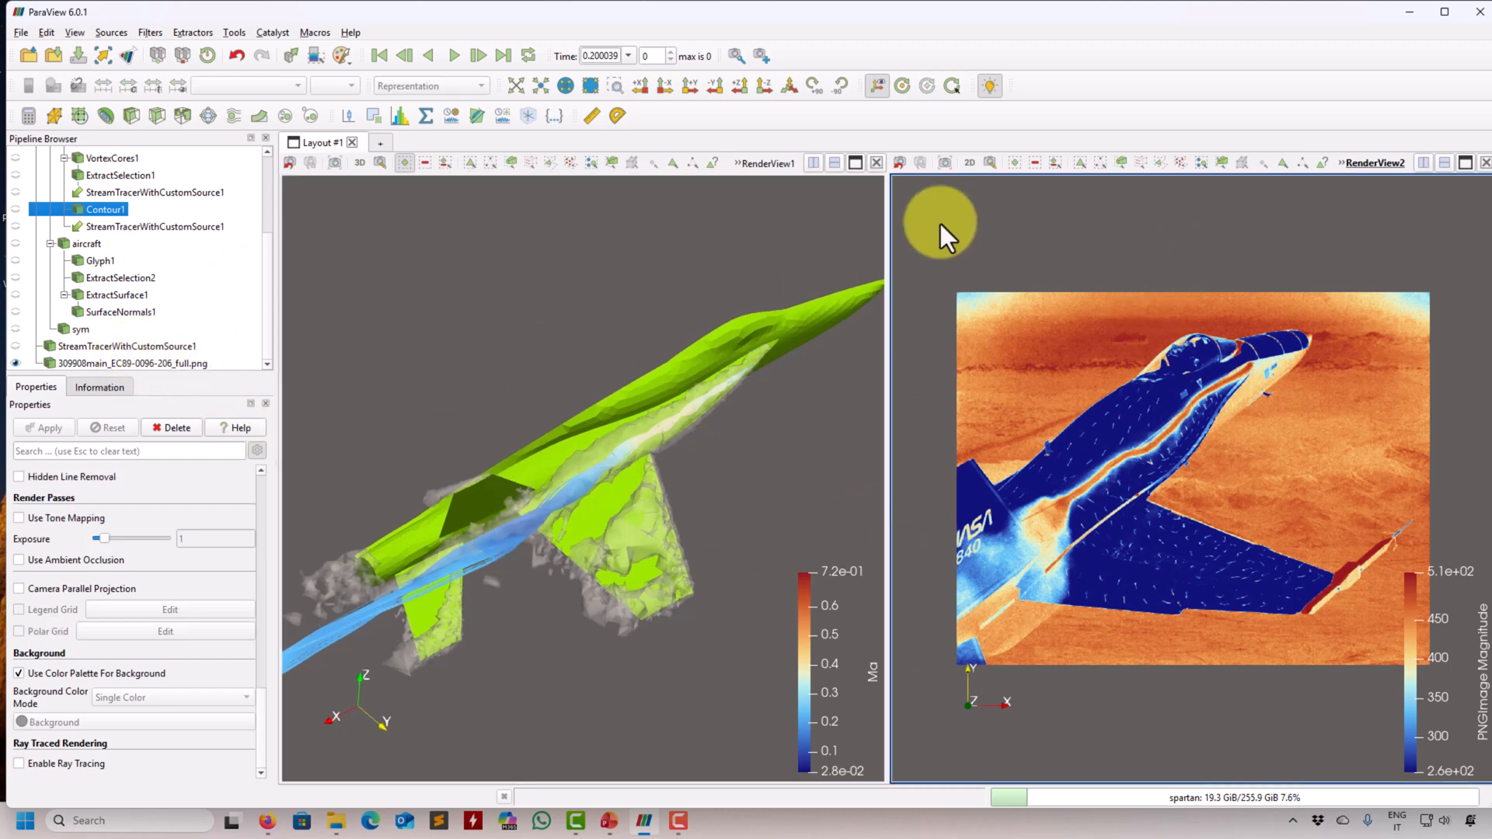
{"action": "left_click", "coordinate": [116, 362]}
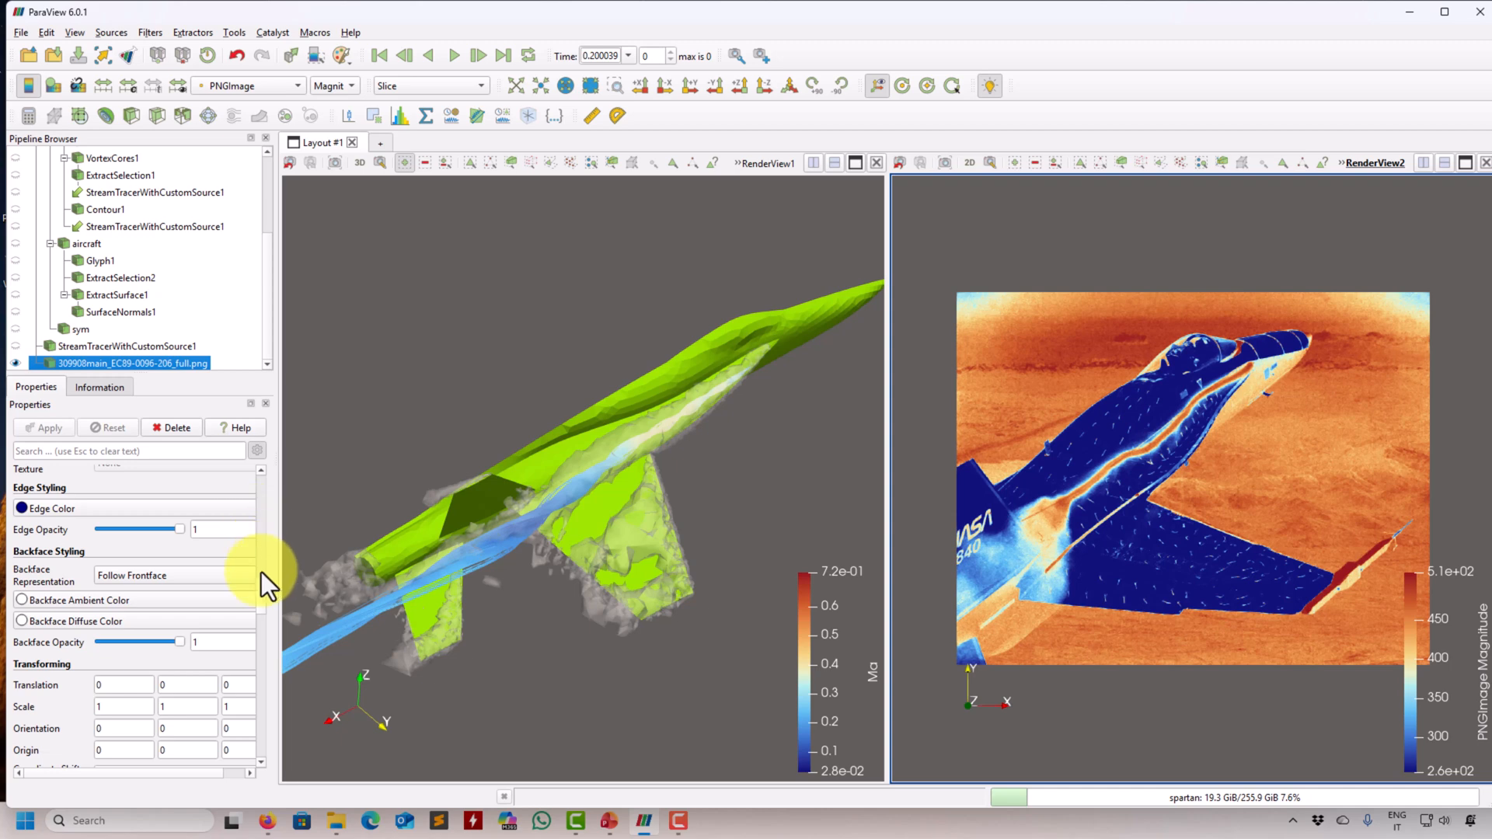
{"action": "scroll", "coordinate": [259, 604], "scroll_direction": "down", "scroll_amount": 5}
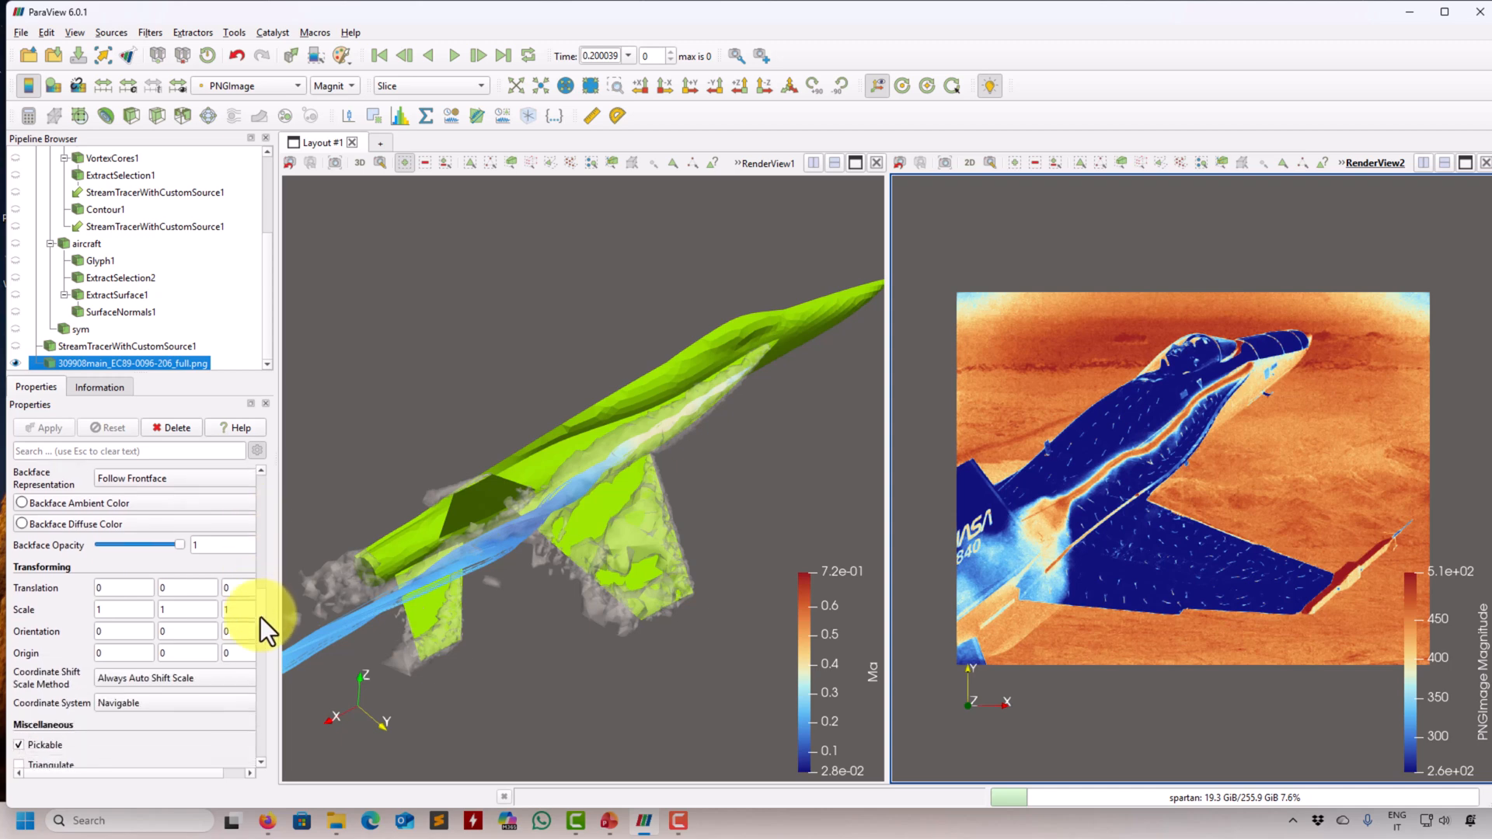
{"action": "left_click_drag", "start_coordinate": [259, 626], "coordinate": [255, 487]}
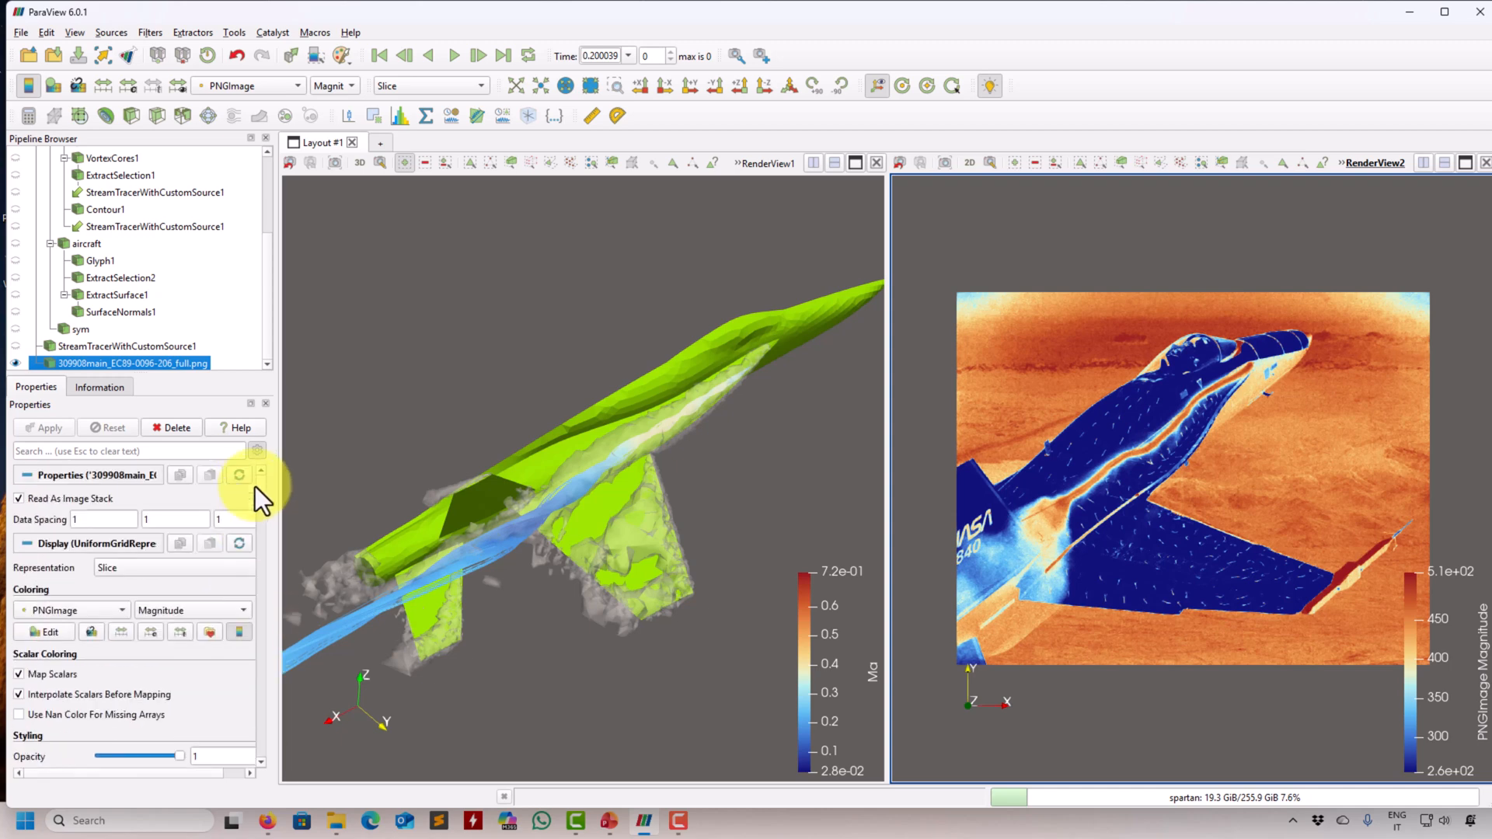
{"action": "left_click", "coordinate": [54, 678]}
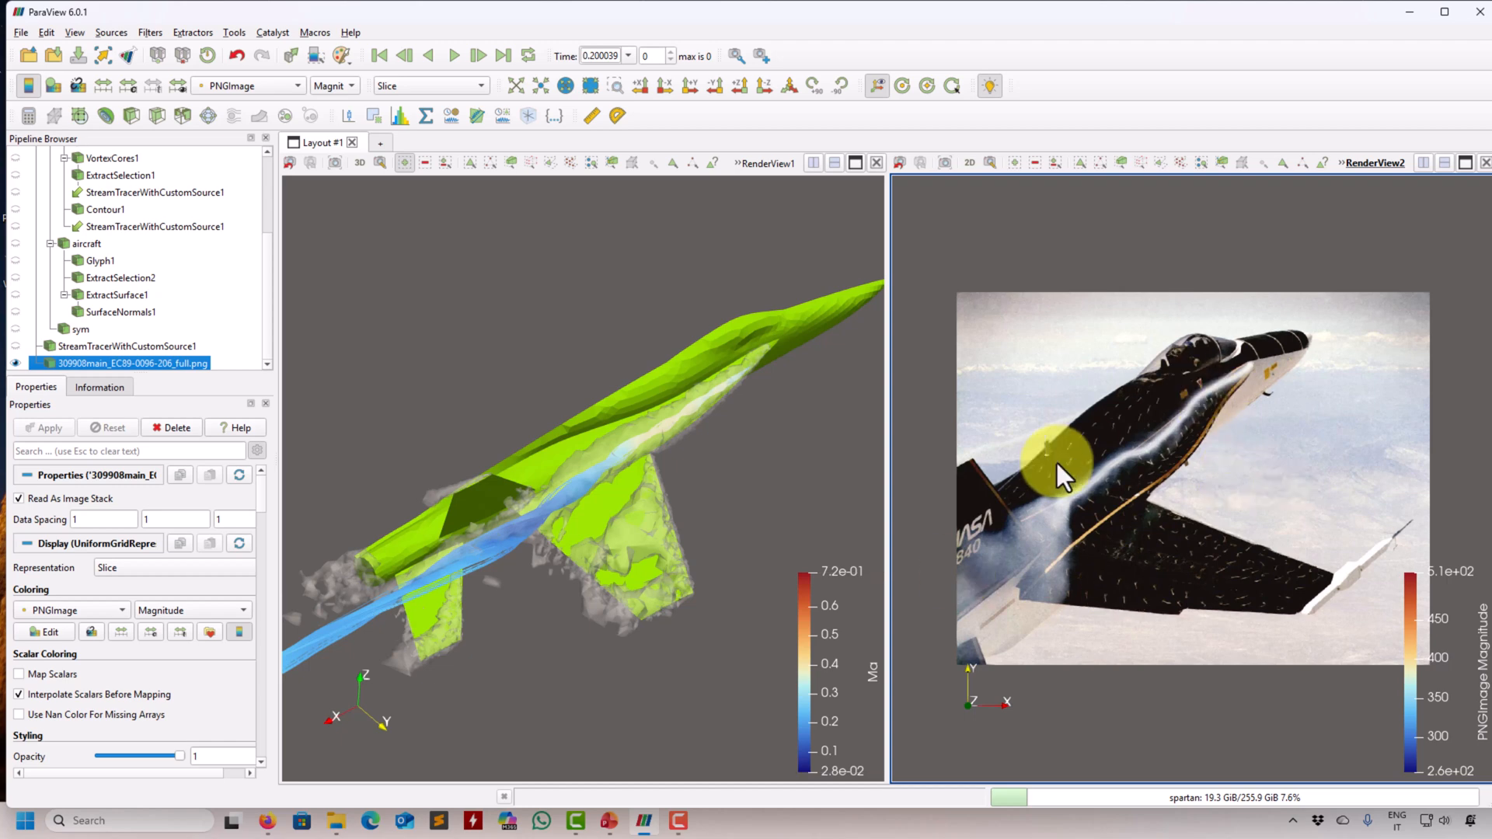
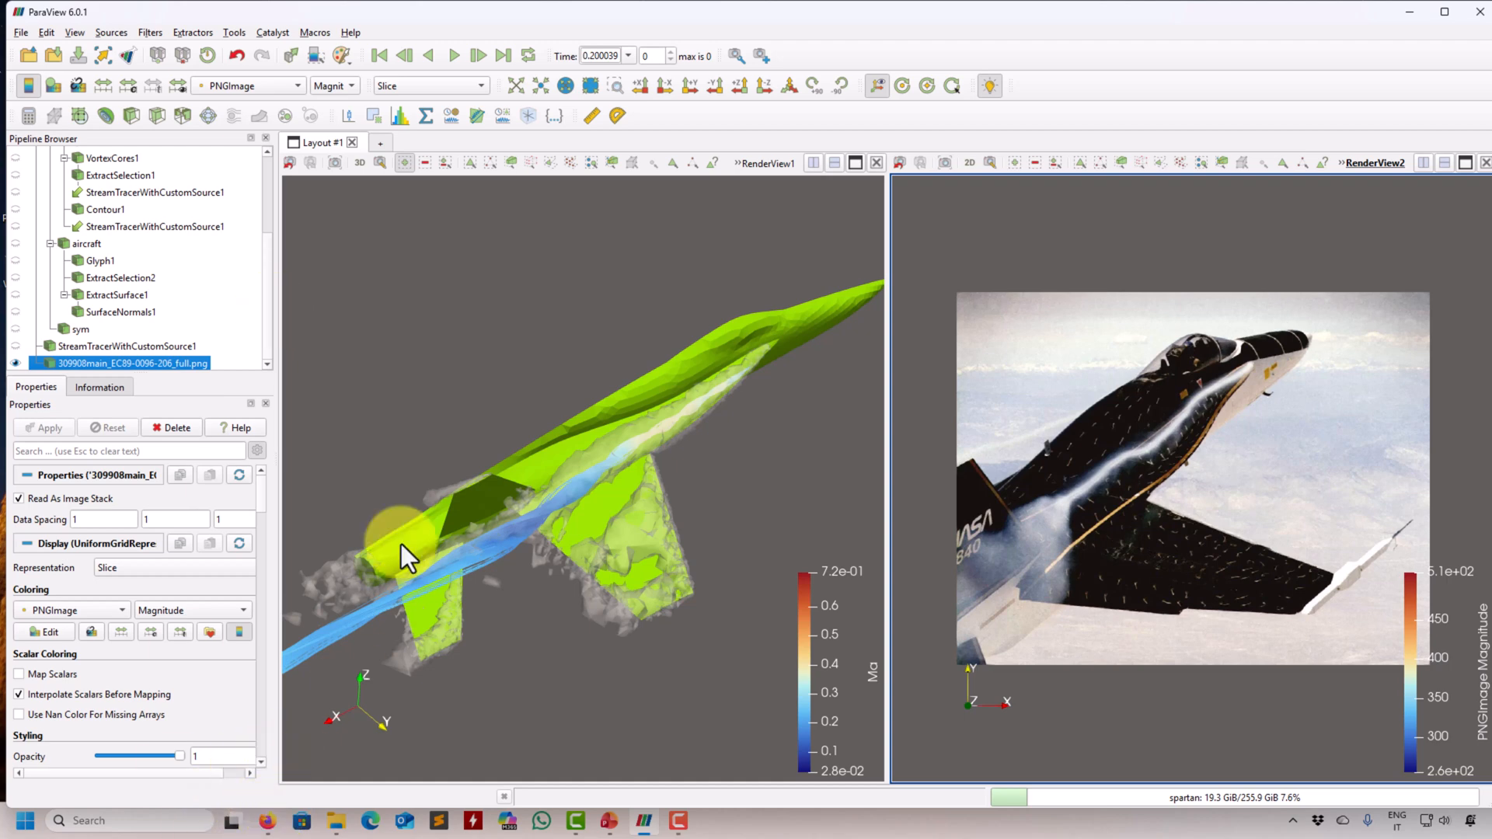
- Switch to the browser, review the ParaView Resources page and the VortexCores Python documentation, and return to ParaView
{"action": "left_click", "coordinate": [268, 822]}
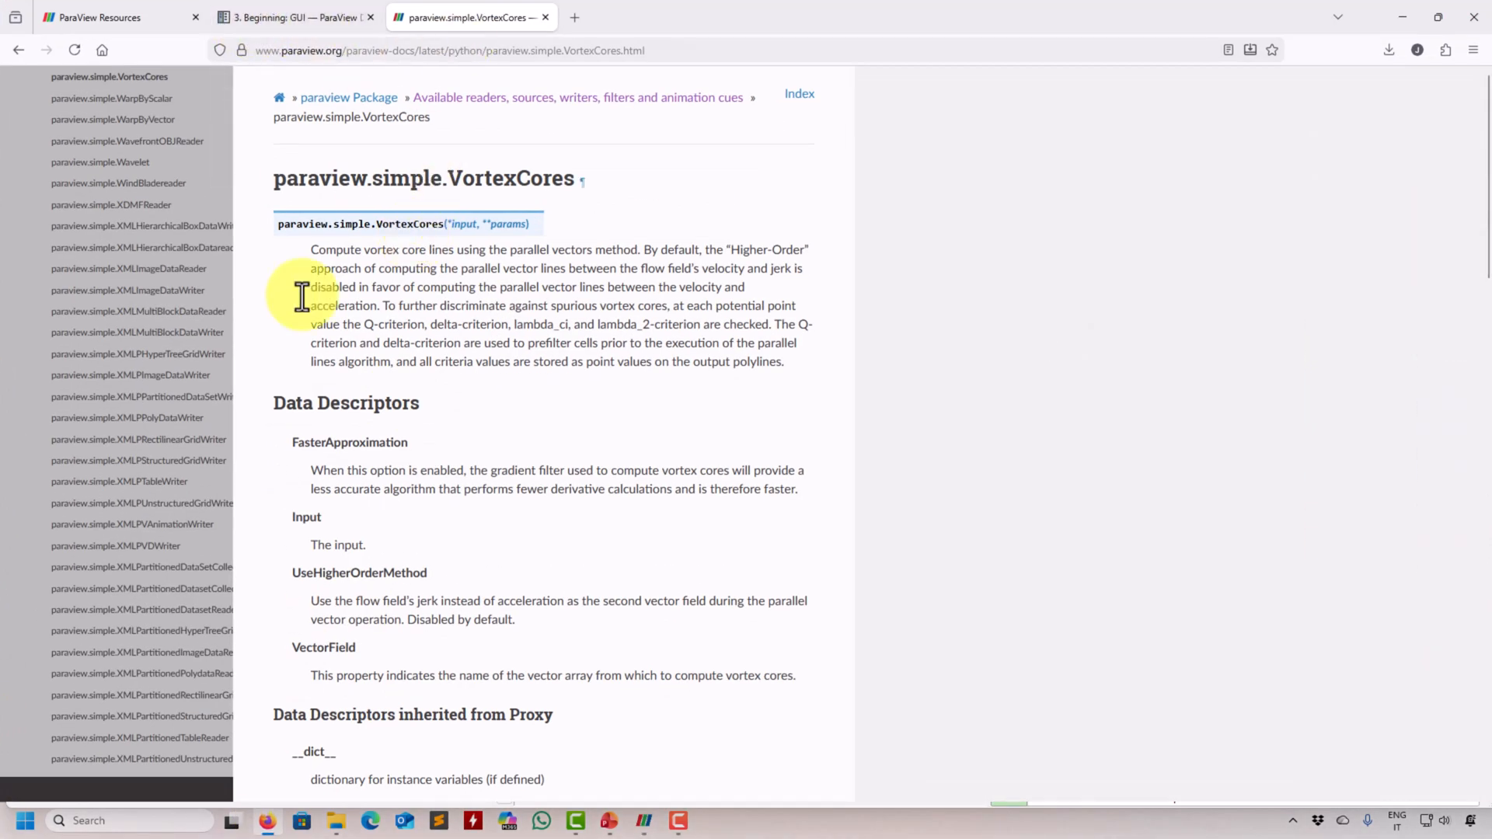
{"action": "scroll", "coordinate": [72, 346], "scroll_direction": "up", "scroll_amount": 2}
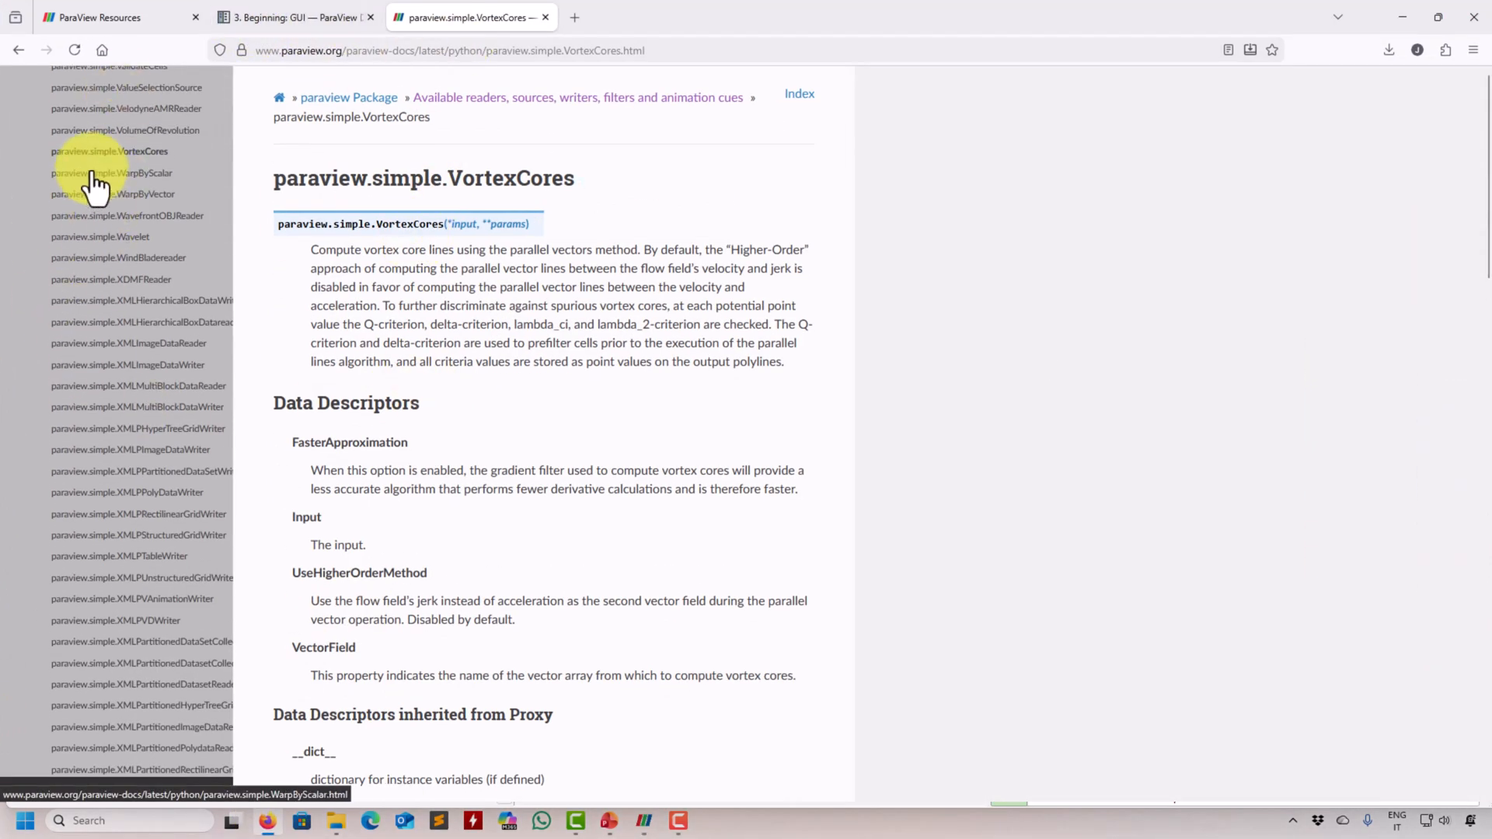
{"action": "left_click", "coordinate": [118, 19]}
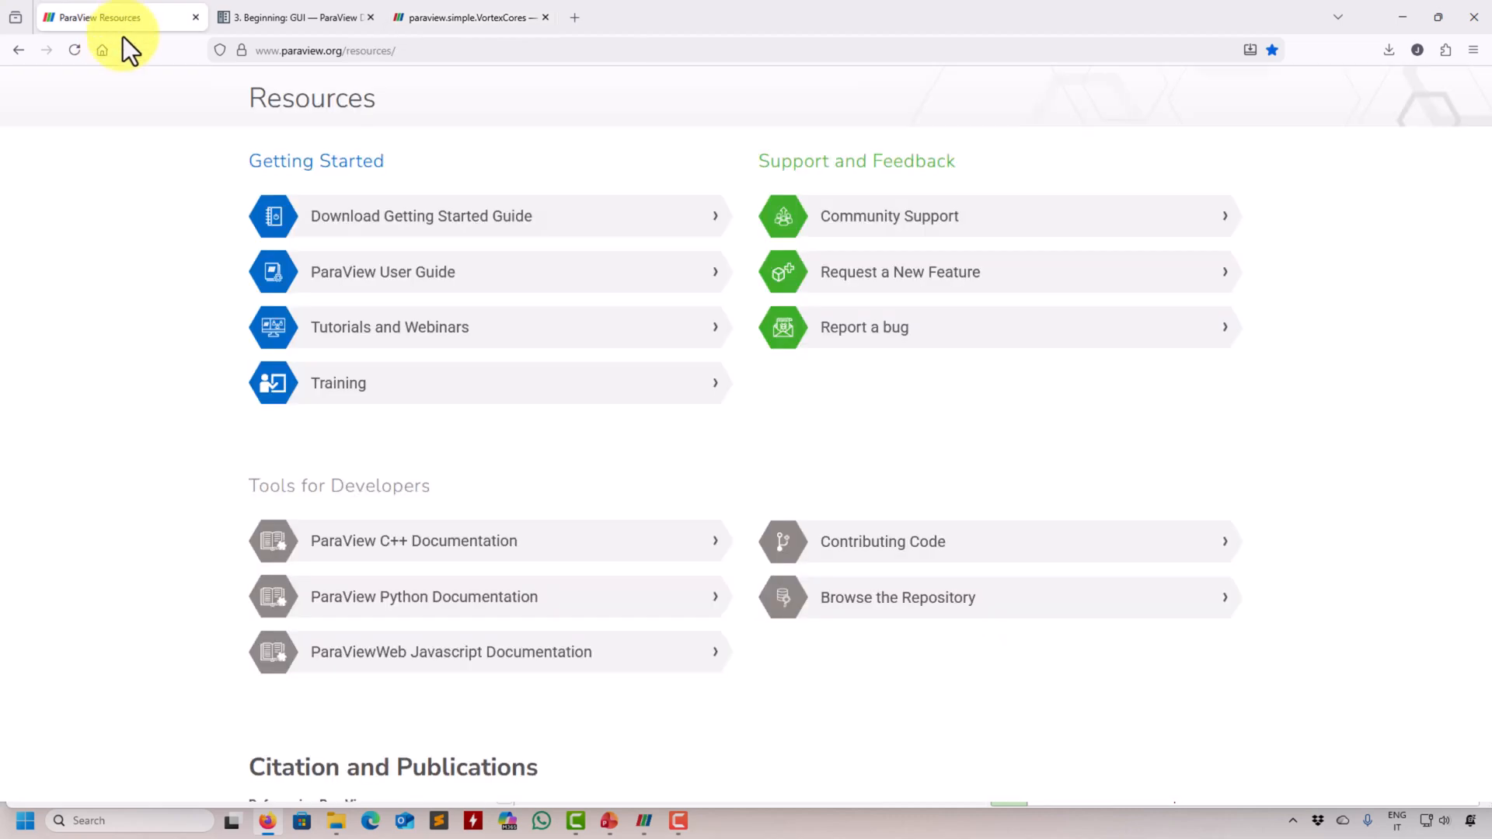
{"action": "left_click", "coordinate": [472, 4]}
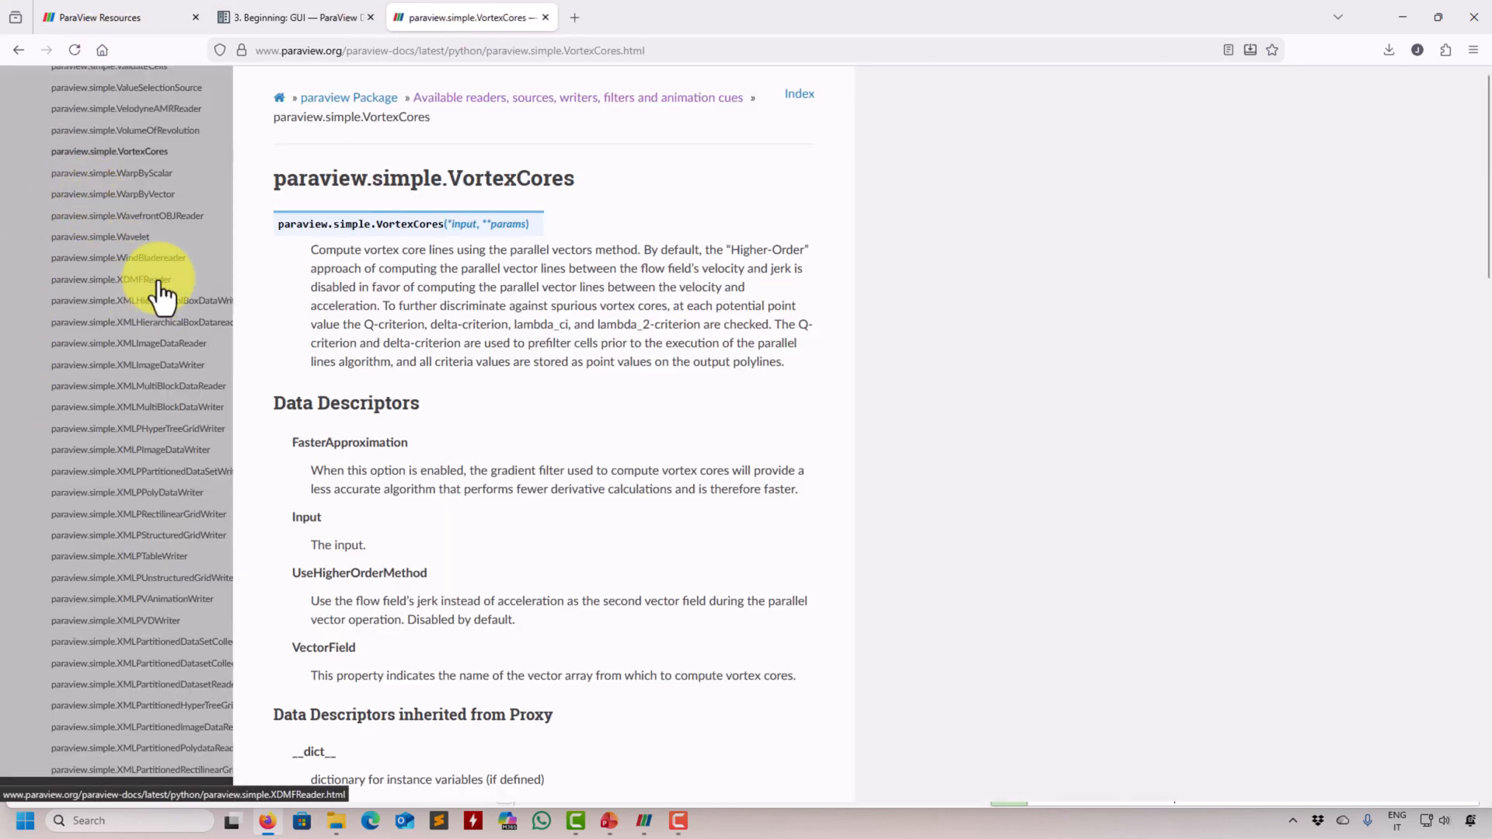
{"action": "left_click", "coordinate": [1413, 16]}
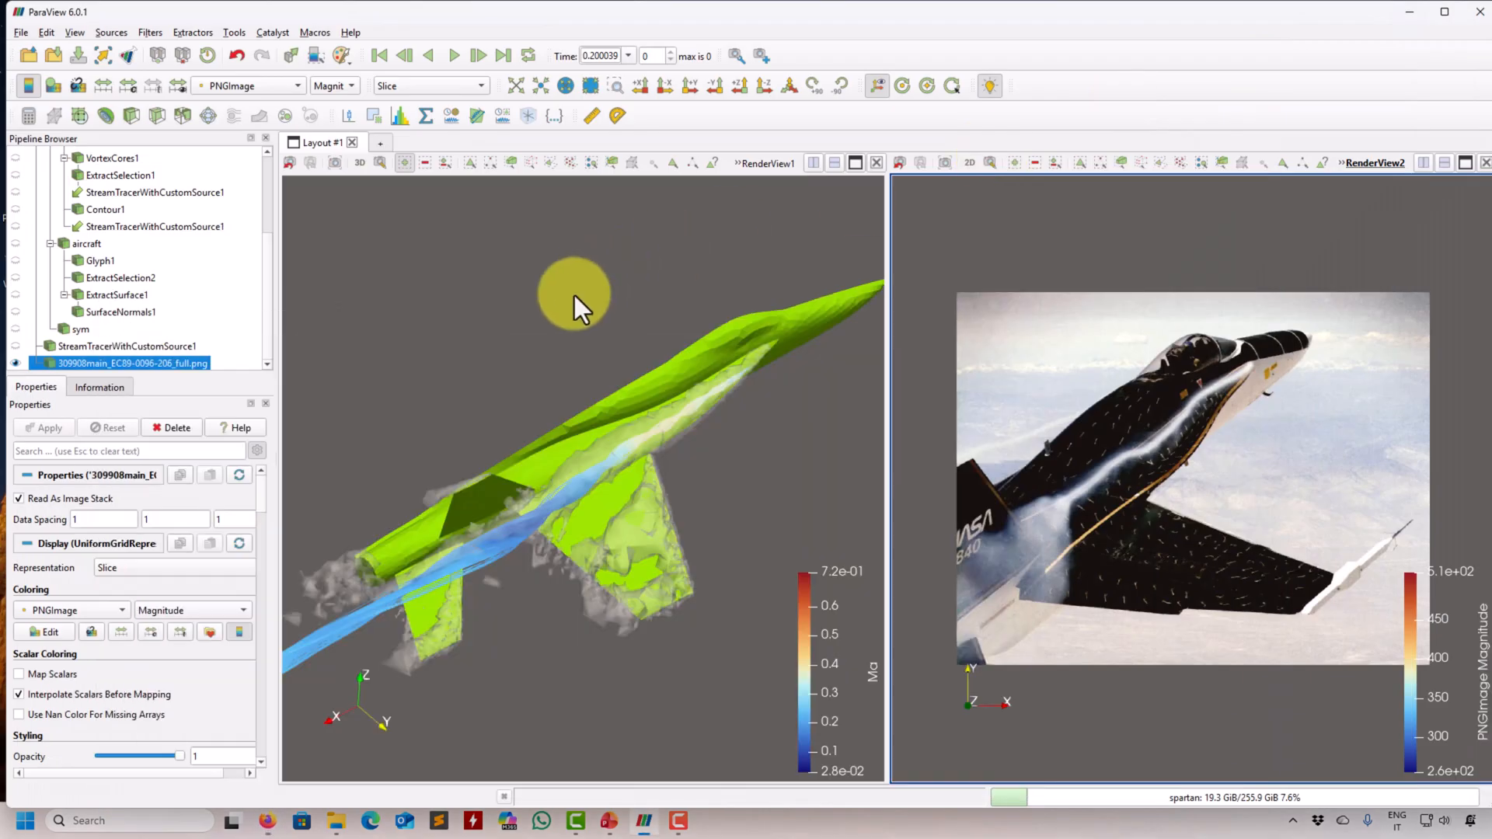
- Browse the full alphabetical list of filters, close it, and make the aircraft's render view active
{"action": "left_click", "coordinate": [160, 34]}
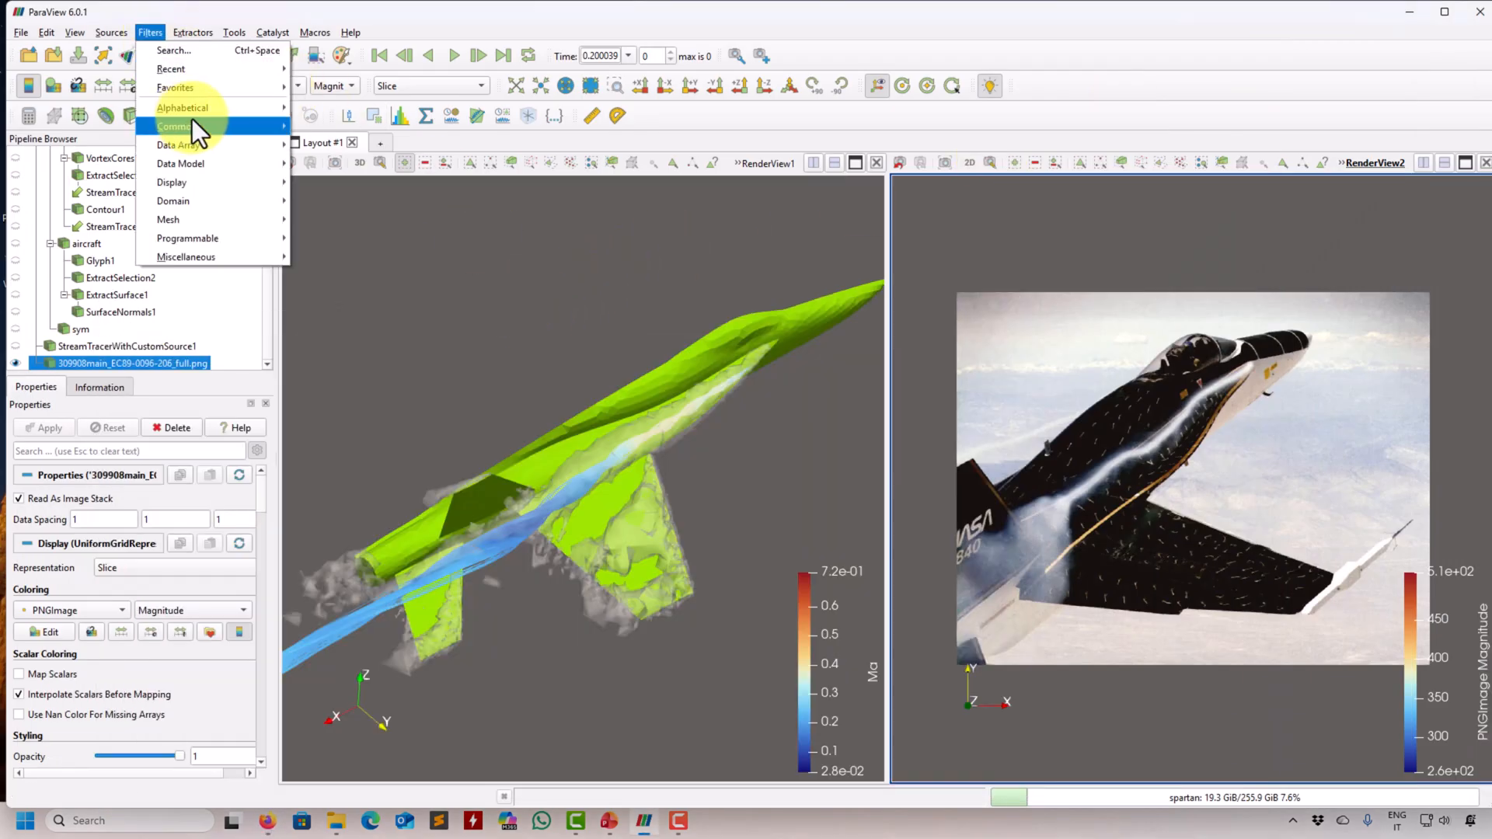
{"action": "mouse_move", "coordinate": [199, 109]}
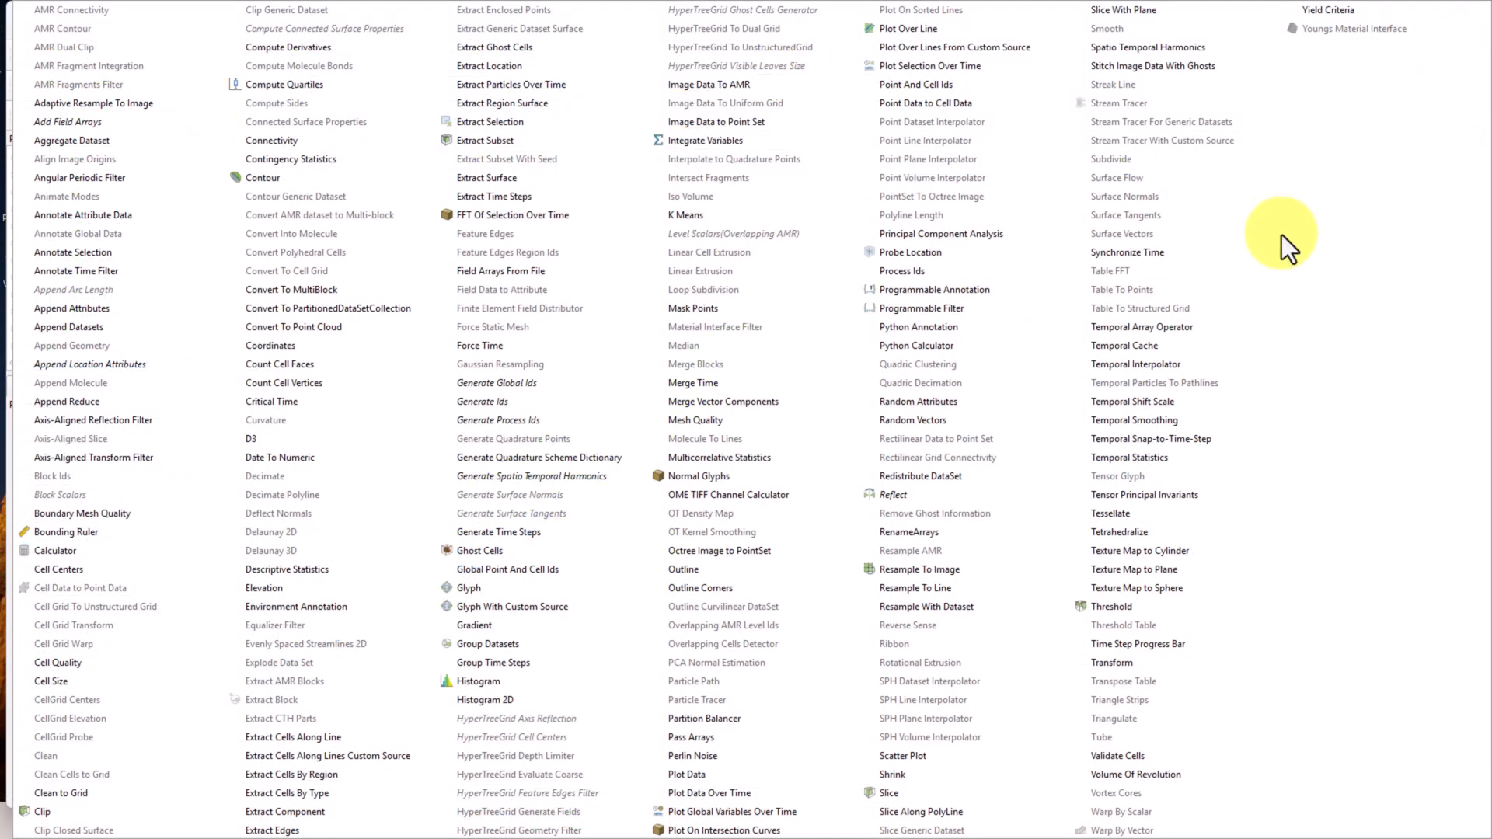
{"action": "key", "text": "Escape"}
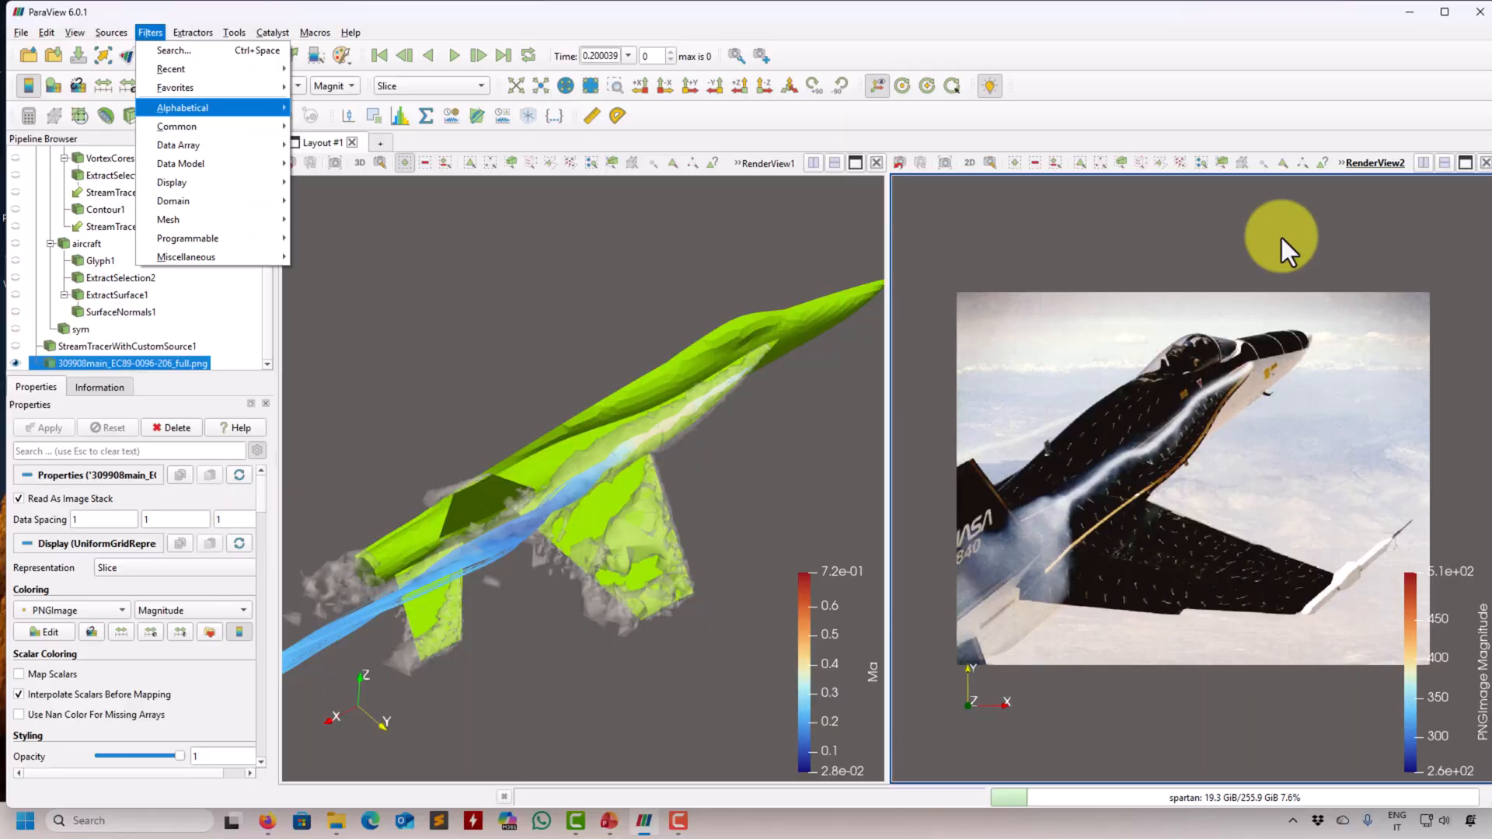
{"action": "key", "text": "Escape"}
{"action": "left_click", "coordinate": [409, 232]}
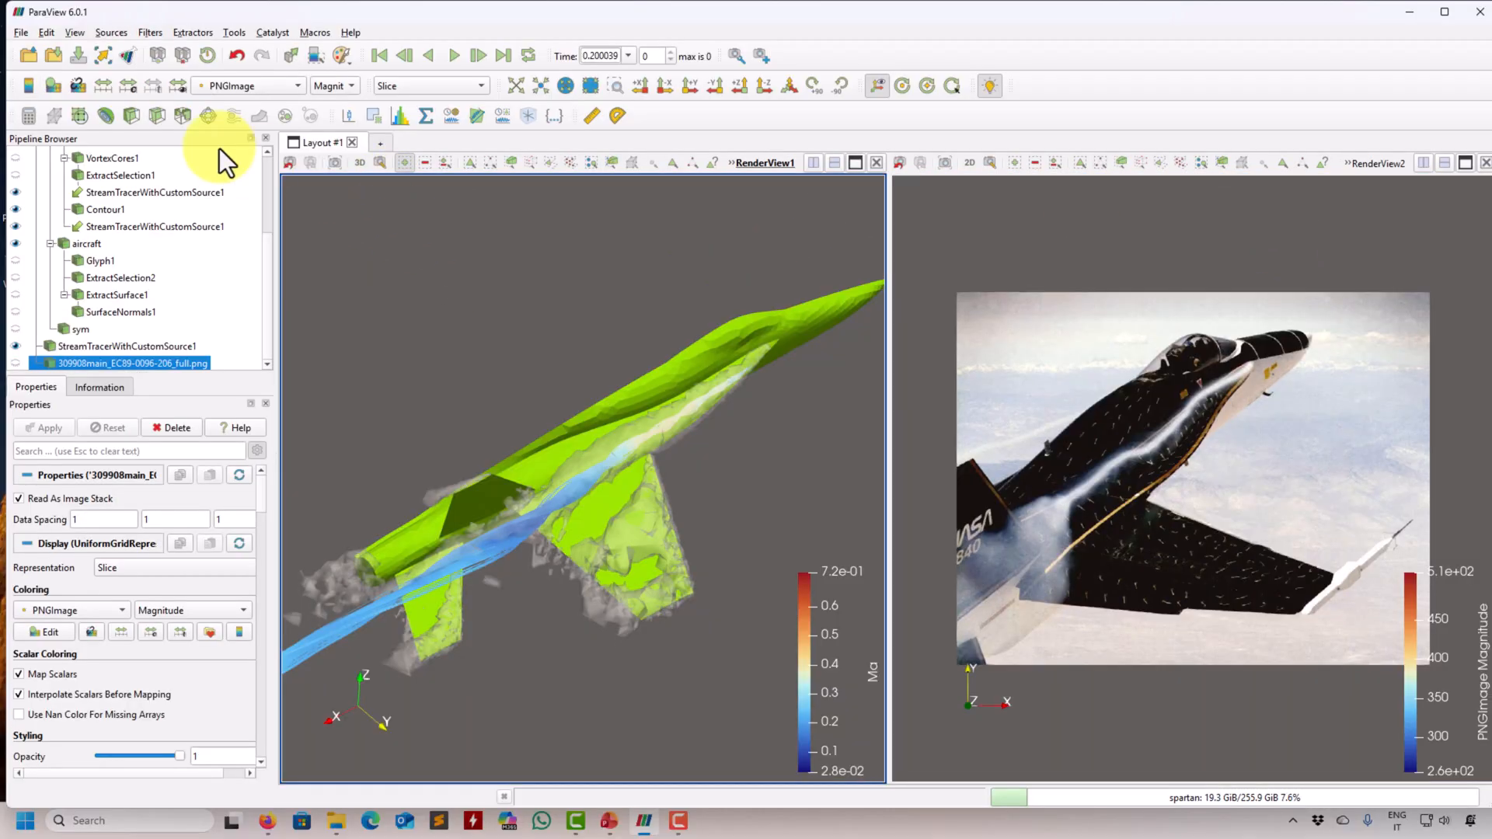
- Load the NodeEditor plugin through the Plugin Manager and close the manager
{"action": "left_click", "coordinate": [81, 34]}
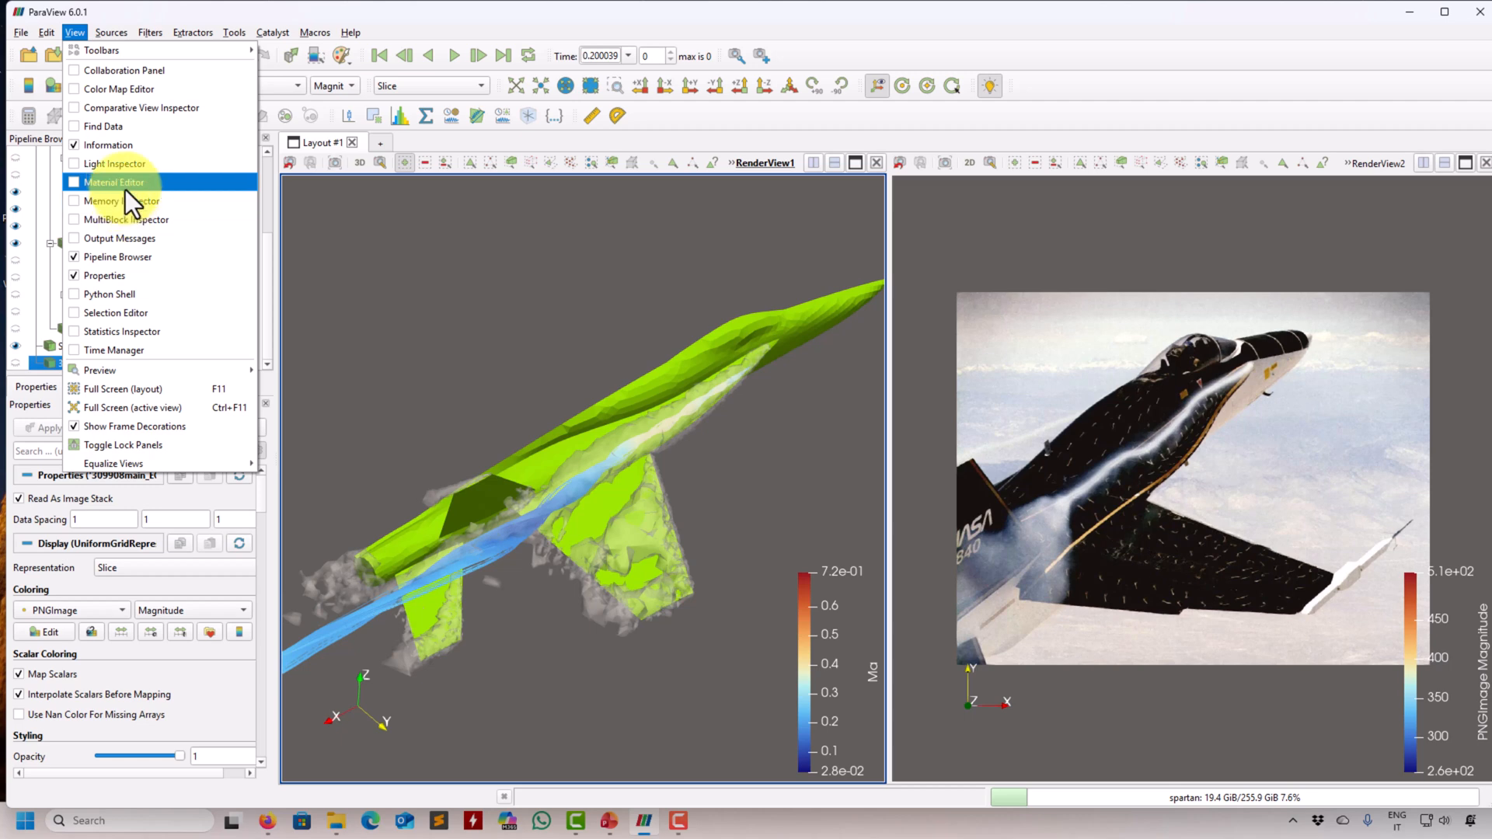
{"action": "left_click", "coordinate": [169, 17]}
{"action": "left_click", "coordinate": [232, 32]}
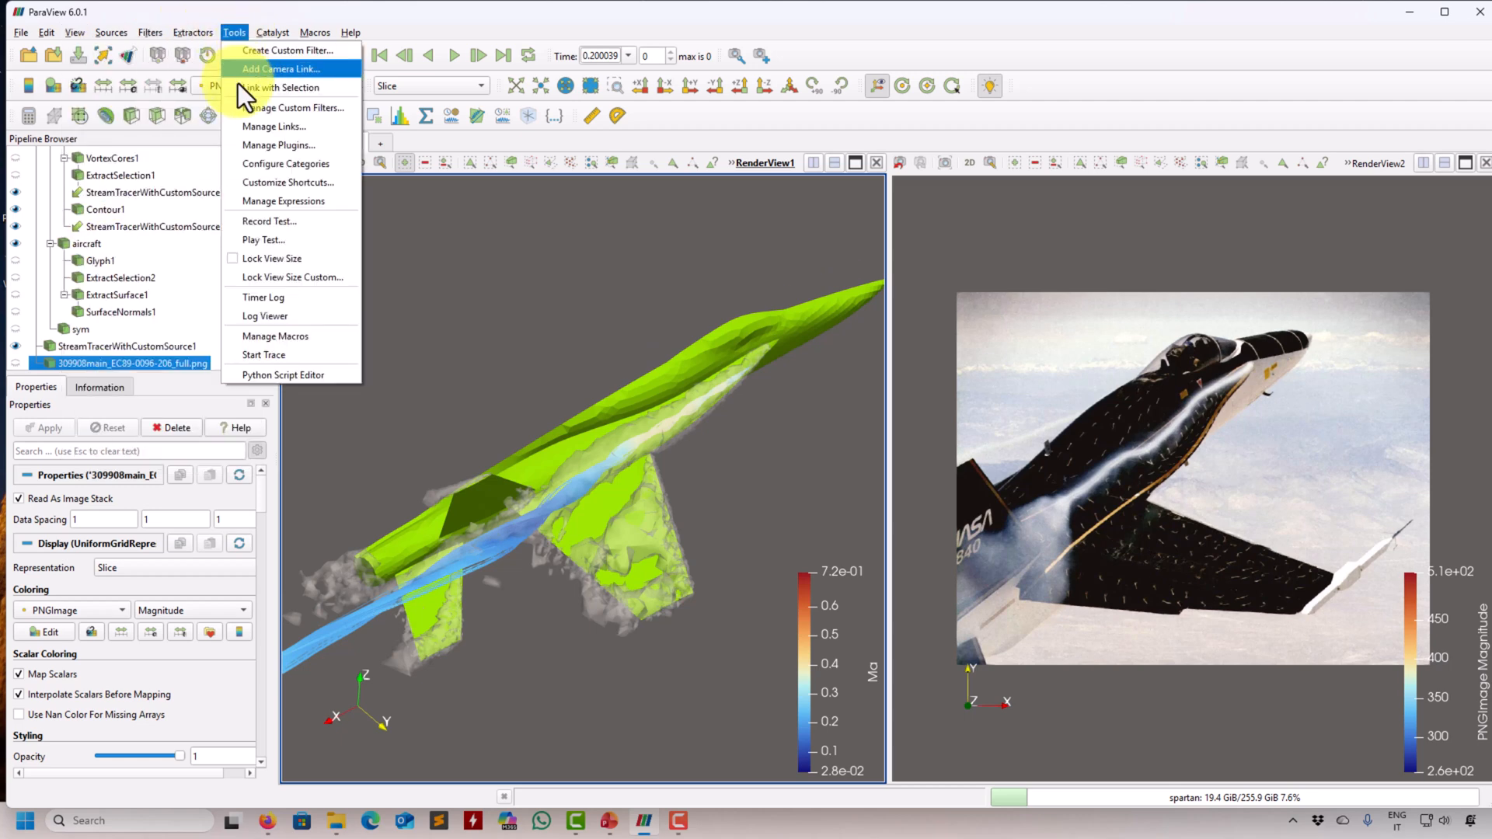
{"action": "left_click", "coordinate": [258, 143]}
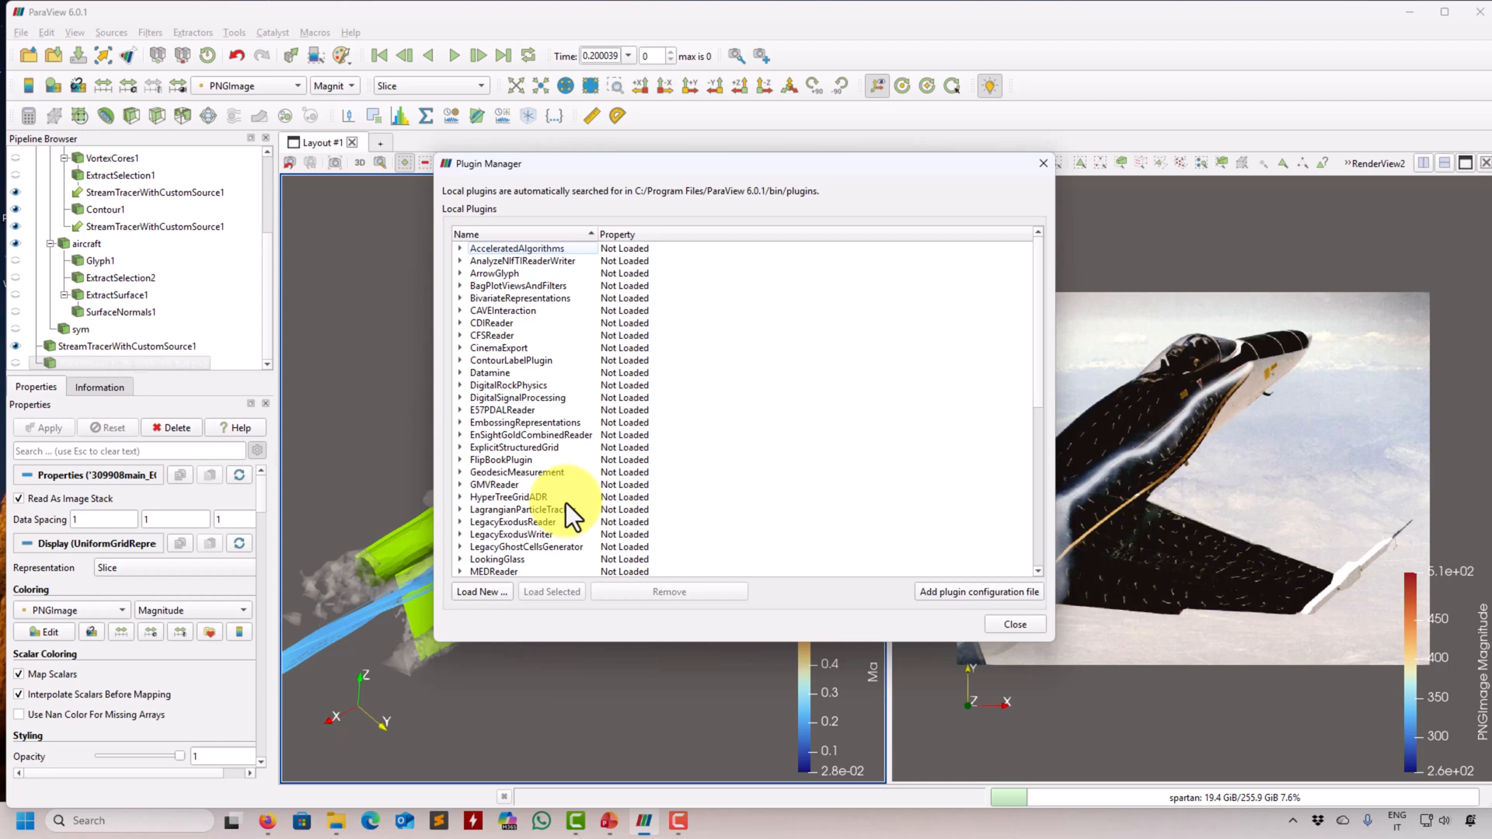
{"action": "scroll", "coordinate": [565, 502], "scroll_direction": "down", "scroll_amount": 2}
{"action": "left_click", "coordinate": [494, 547]}
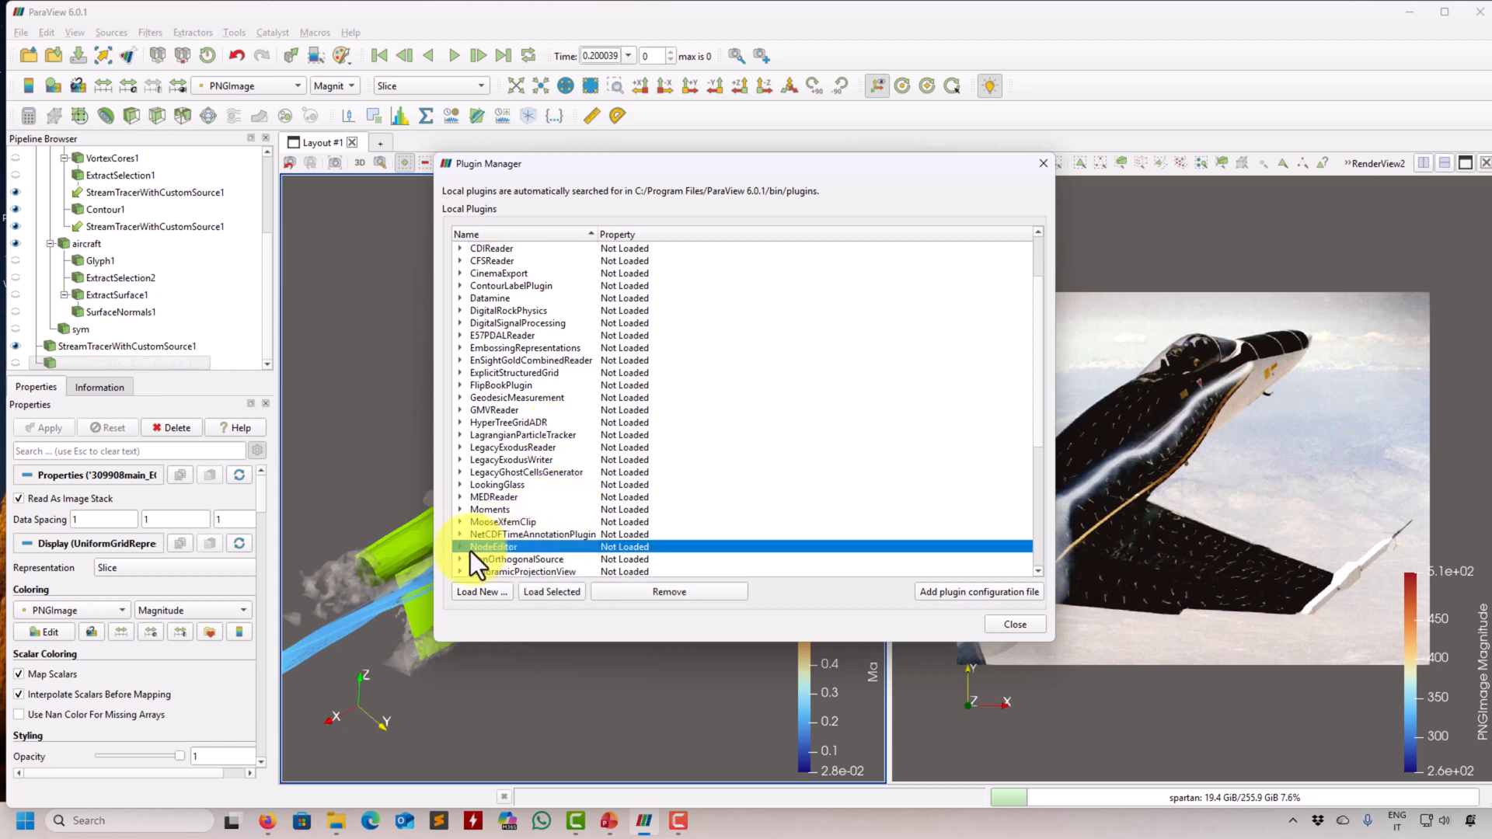
{"action": "left_click", "coordinate": [553, 595]}
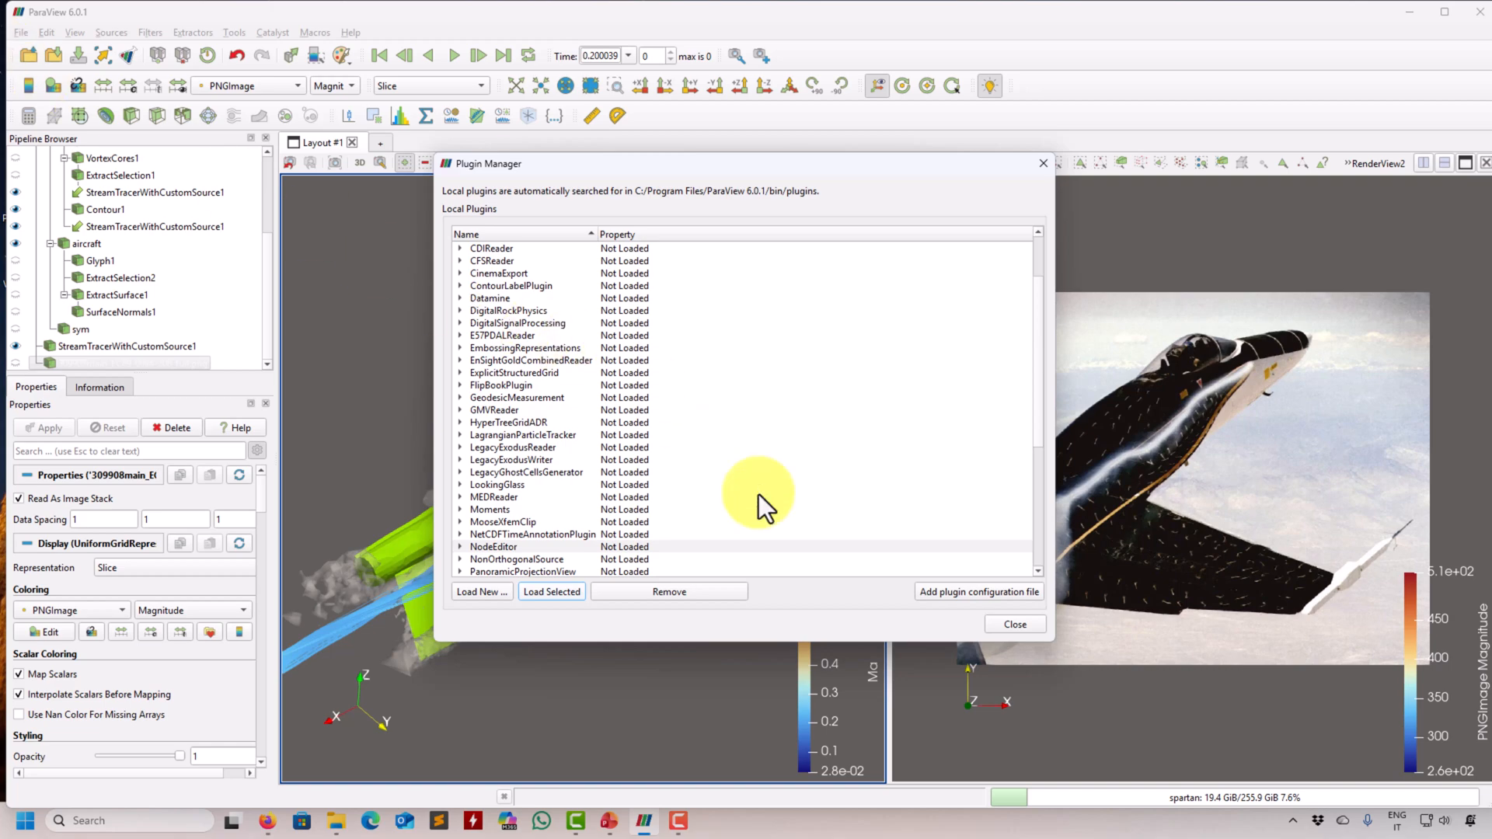
{"action": "left_click", "coordinate": [548, 593]}
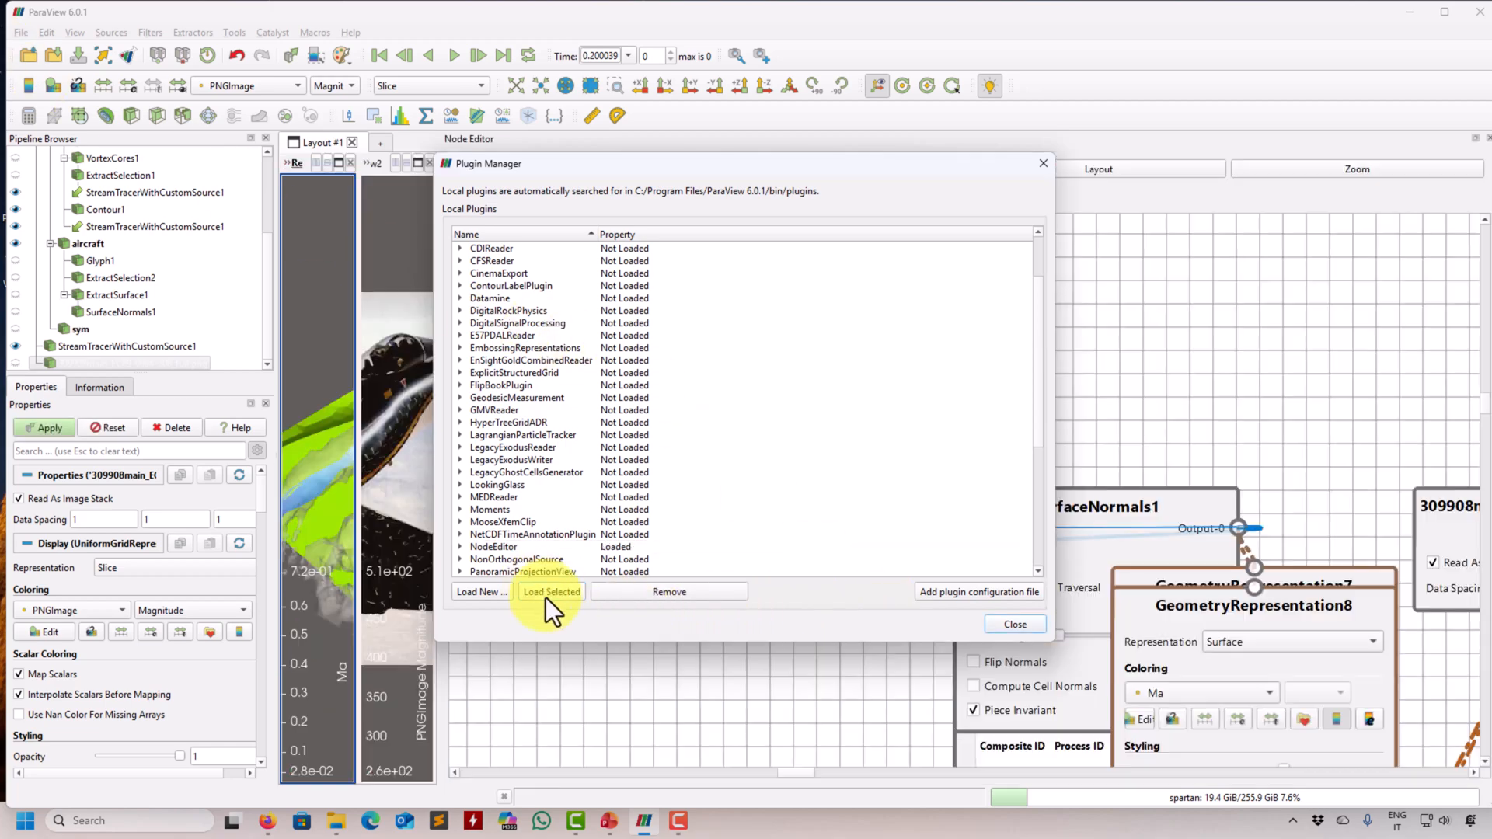
{"action": "left_click", "coordinate": [1042, 163]}
- Detach the Node Editor into a smaller floating window over the render views and zoom to show its nodes
{"action": "left_click_drag", "start_coordinate": [1172, 147], "coordinate": [1117, 202]}
{"action": "left_click_drag", "start_coordinate": [1121, 146], "coordinate": [1096, 245]}
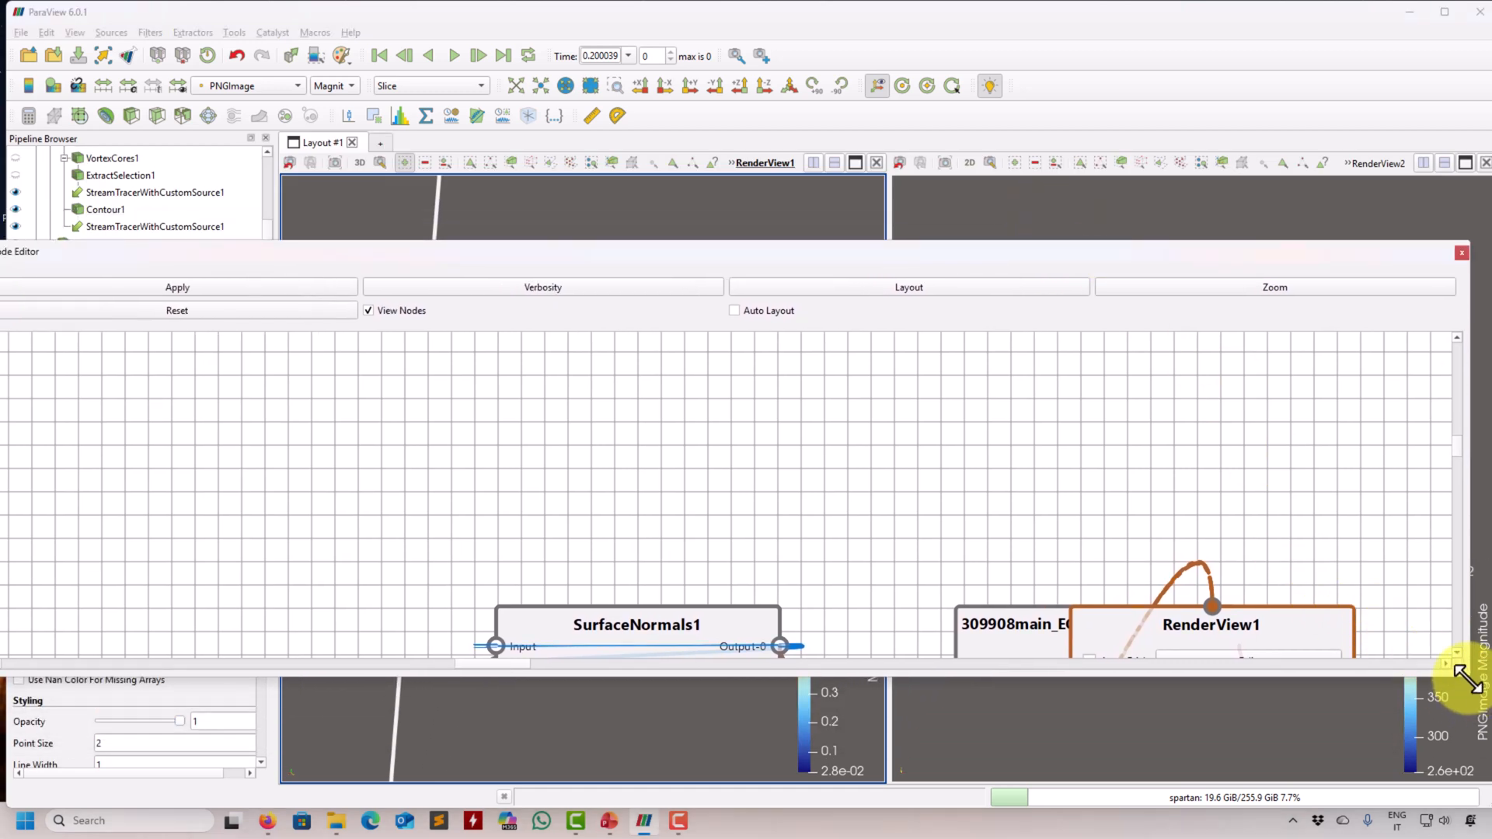
{"action": "left_click_drag", "start_coordinate": [1468, 678], "coordinate": [636, 669]}
{"action": "left_click_drag", "start_coordinate": [383, 240], "coordinate": [990, 238]}
{"action": "left_click", "coordinate": [1112, 245]}
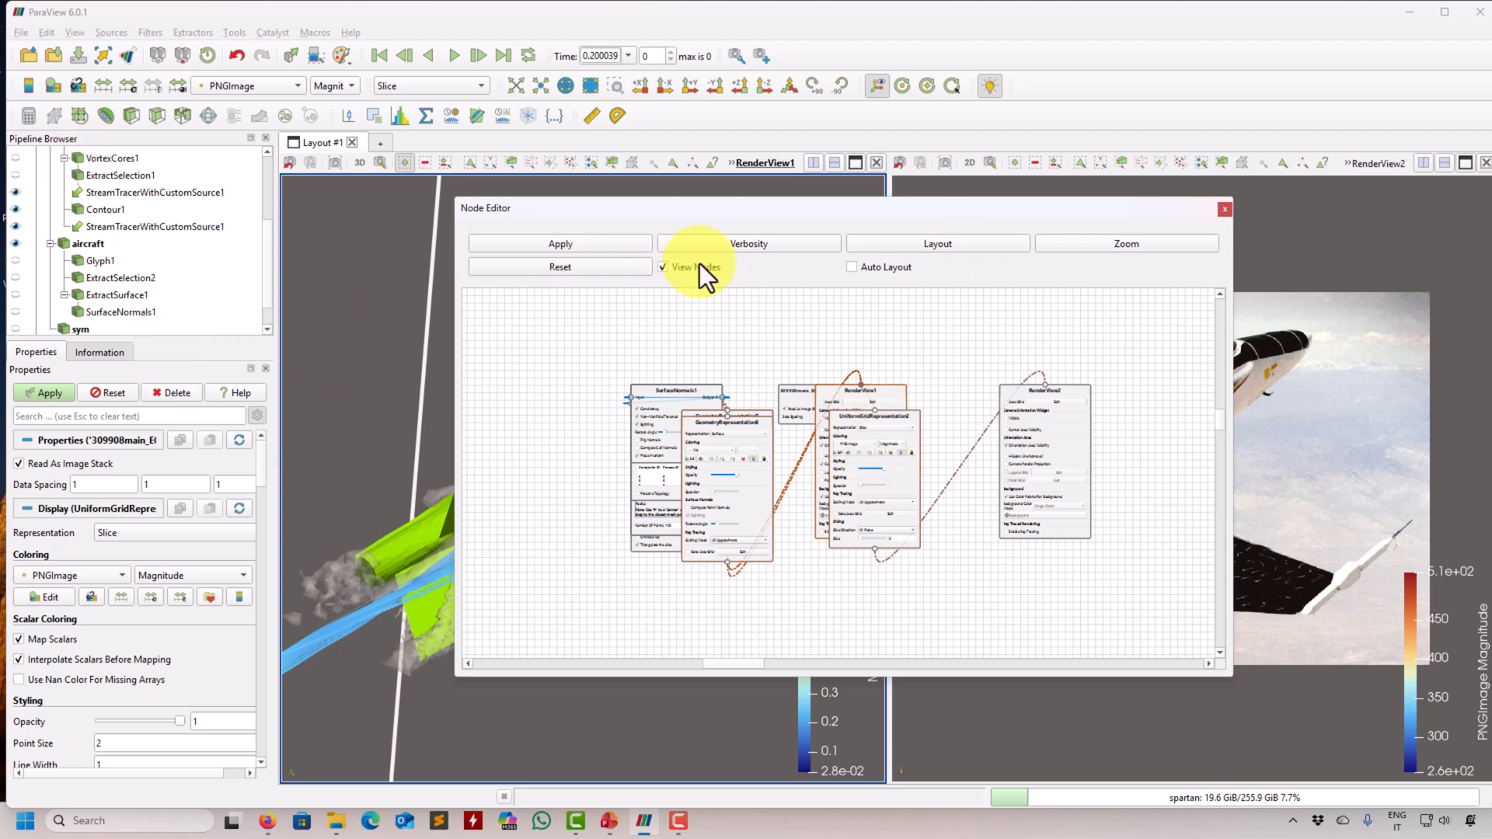
- Hide the view nodes and spread the PNG image, SurfaceNormals1, ExtractSurface1 and ExtractSelection2 nodes out of the stack
{"action": "left_click", "coordinate": [663, 267]}
{"action": "left_click_drag", "start_coordinate": [836, 408], "coordinate": [987, 421]}
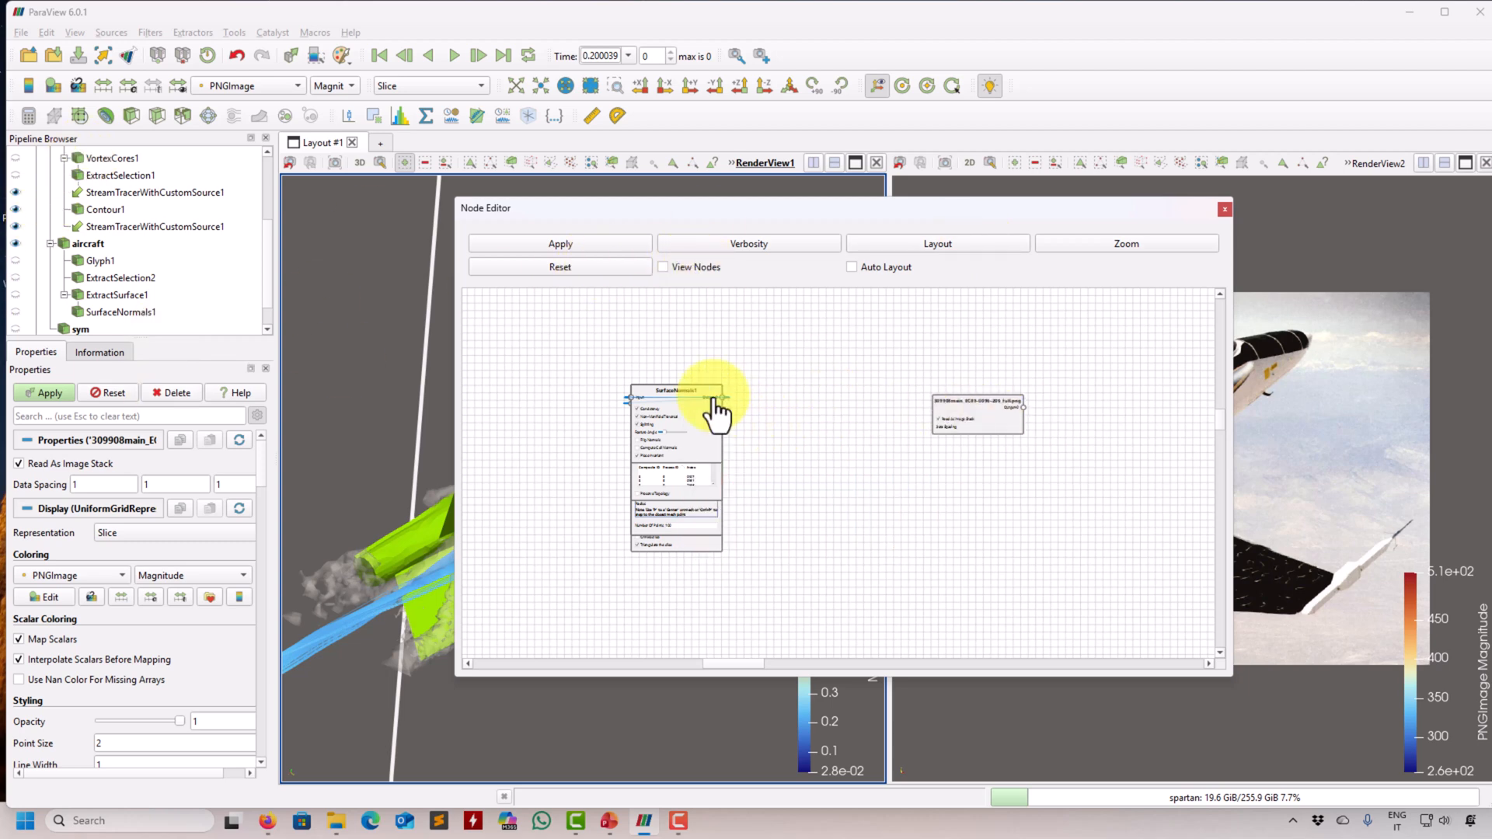
{"action": "left_click_drag", "start_coordinate": [675, 405], "coordinate": [846, 404]}
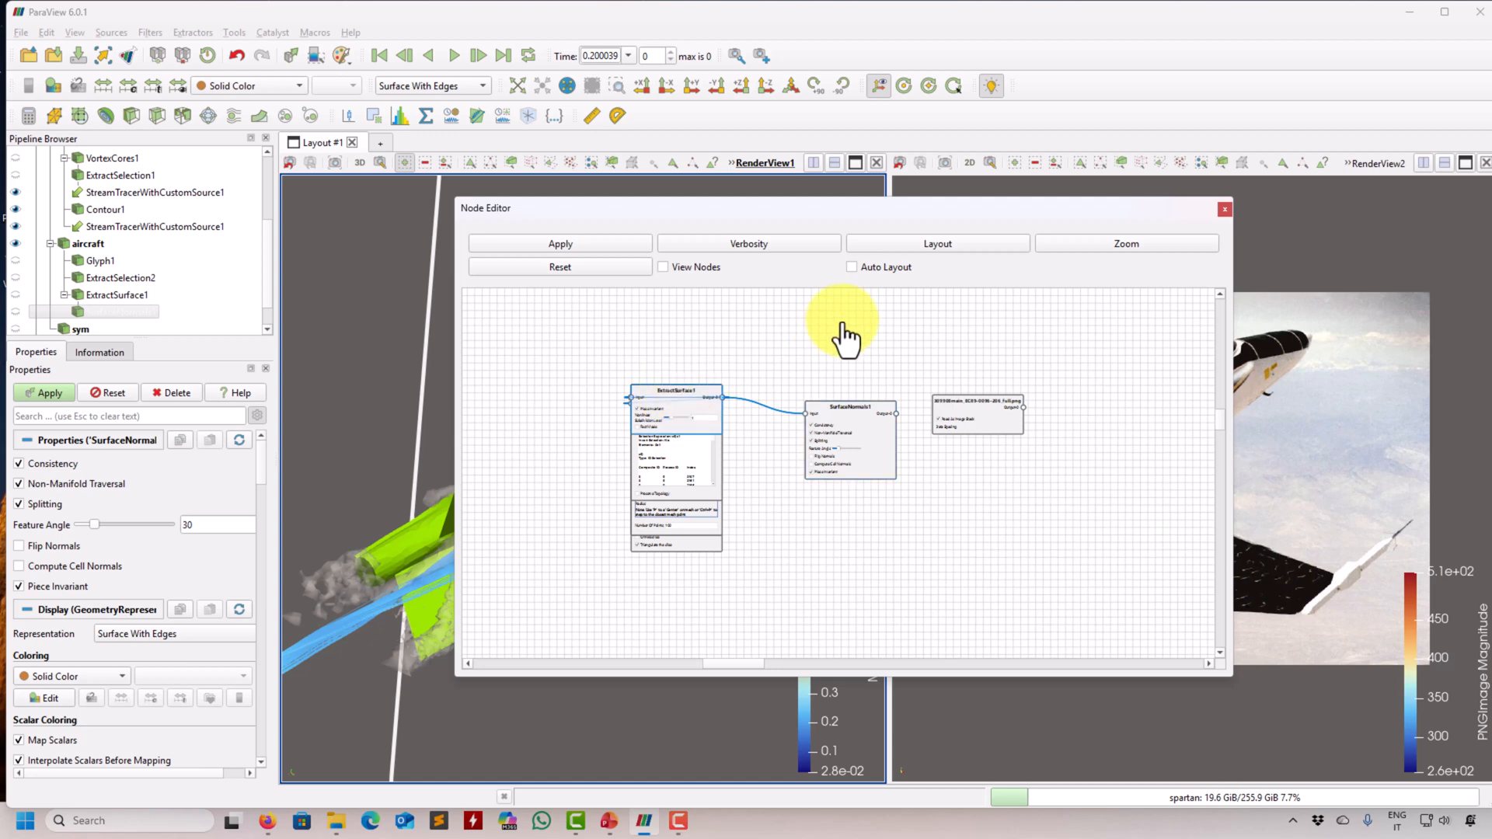
{"action": "left_click_drag", "start_coordinate": [674, 386], "coordinate": [843, 323]}
{"action": "left_click_drag", "start_coordinate": [674, 401], "coordinate": [792, 554]}
- Move the ExtractSelection1, Contour1, VortexCores1, StreamTracer2 and Tube1 nodes apart from the remaining stack
{"action": "left_click_drag", "start_coordinate": [673, 404], "coordinate": [561, 326]}
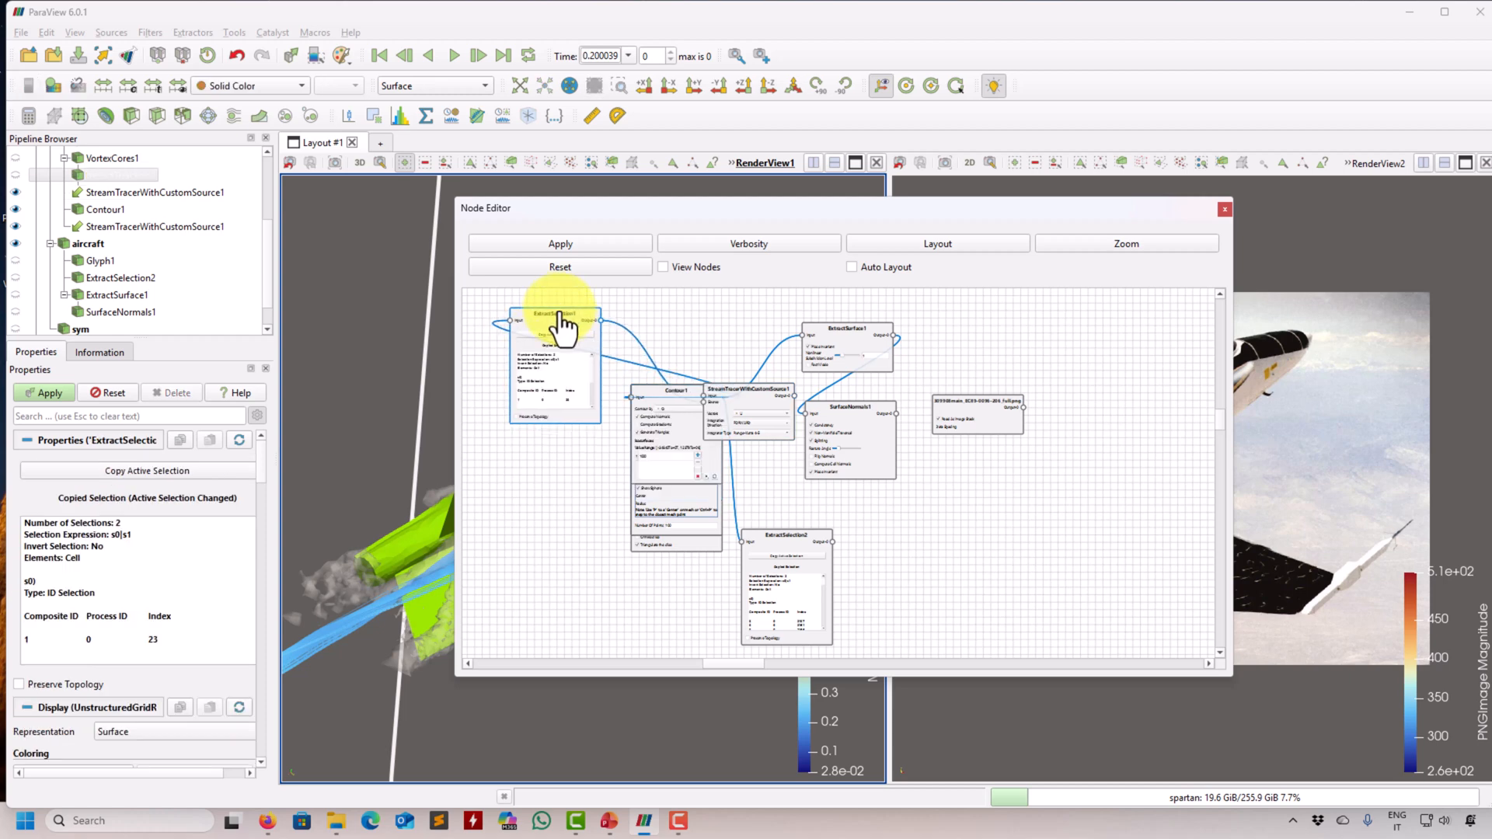
{"action": "left_click_drag", "start_coordinate": [667, 406], "coordinate": [621, 624]}
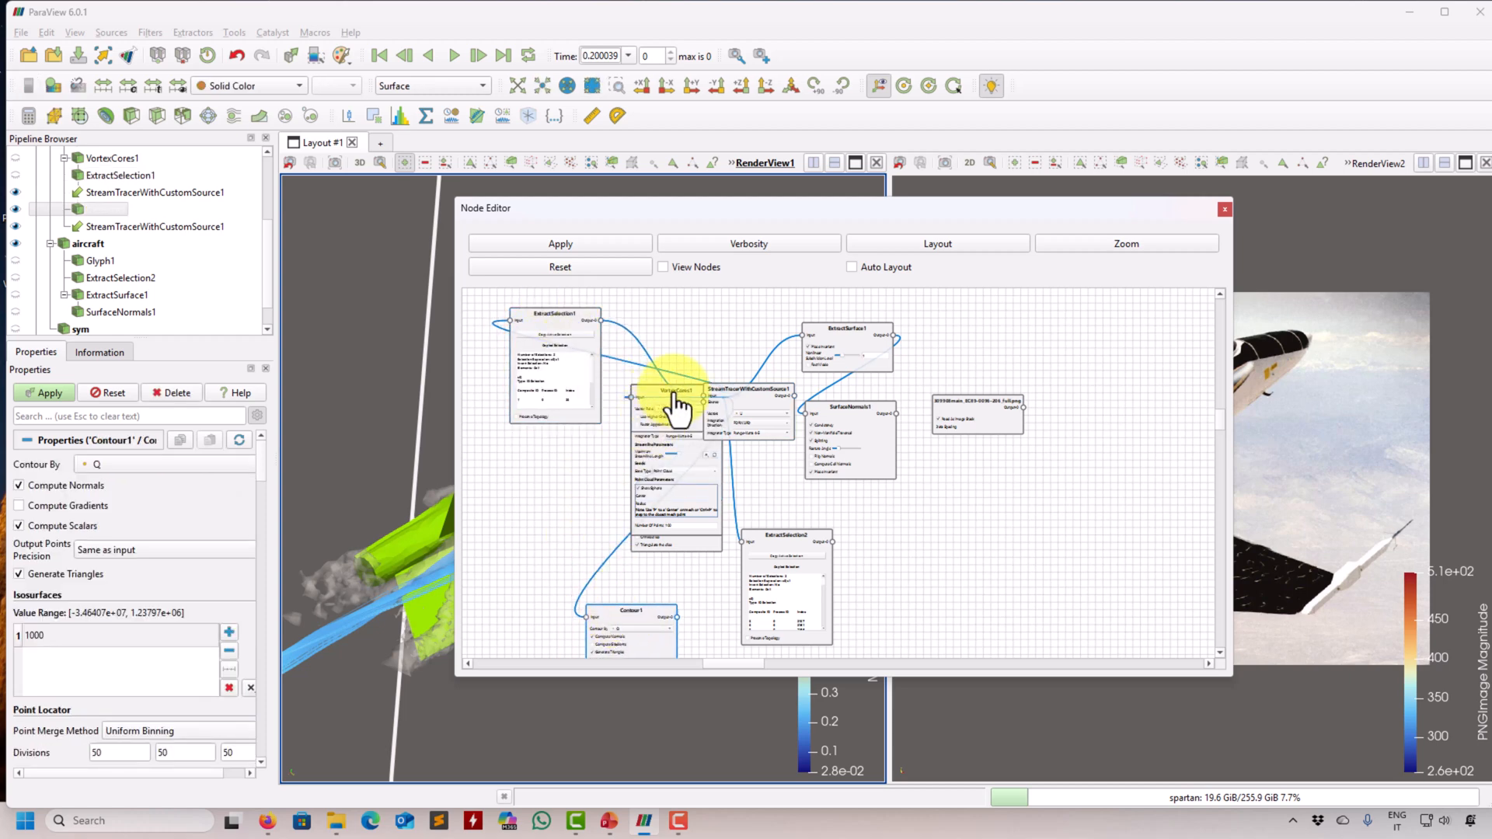
{"action": "left_click_drag", "start_coordinate": [677, 406], "coordinate": [490, 567]}
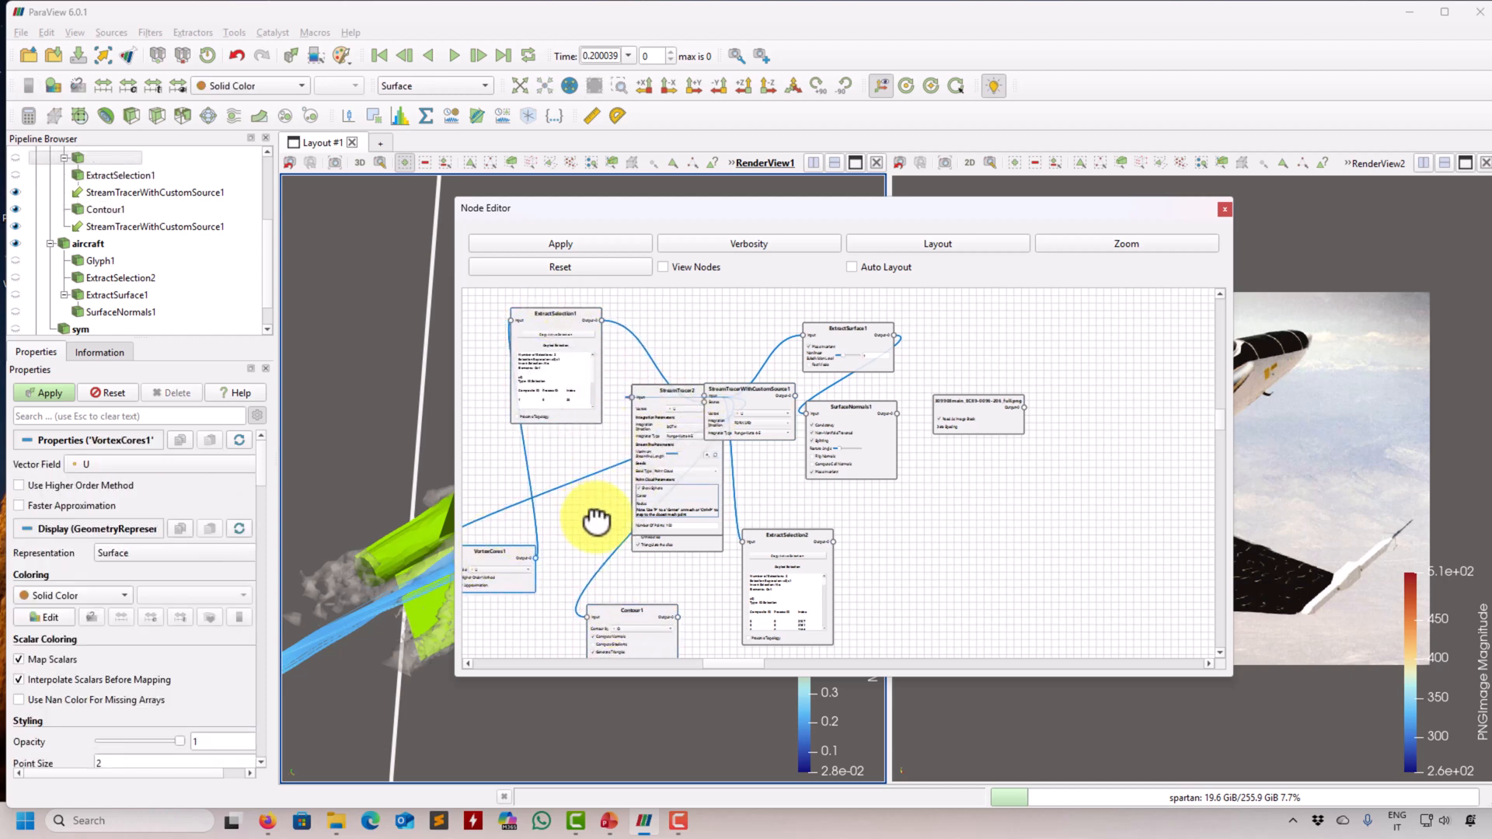
{"action": "left_click_drag", "start_coordinate": [597, 521], "coordinate": [758, 497]}
{"action": "left_click_drag", "start_coordinate": [827, 396], "coordinate": [499, 432]}
{"action": "left_click_drag", "start_coordinate": [833, 386], "coordinate": [846, 301]}
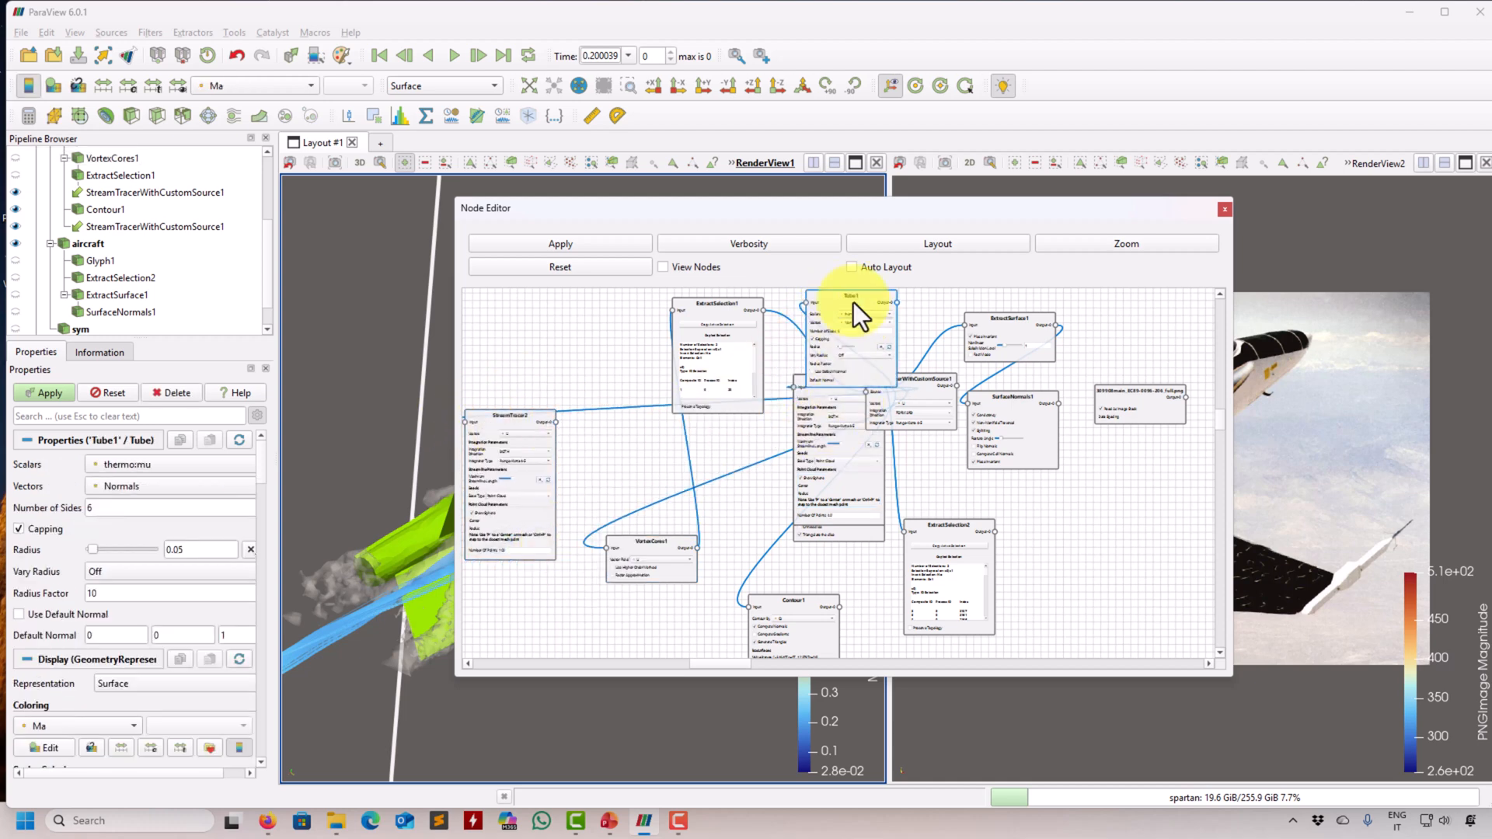
- Place the Tube1 and StreamTracer1 nodes above the stack and pull the Glyph1 node out beside it
{"action": "scroll", "coordinate": [934, 464], "scroll_direction": "up", "scroll_amount": 1}
{"action": "left_click_drag", "start_coordinate": [927, 467], "coordinate": [845, 617]}
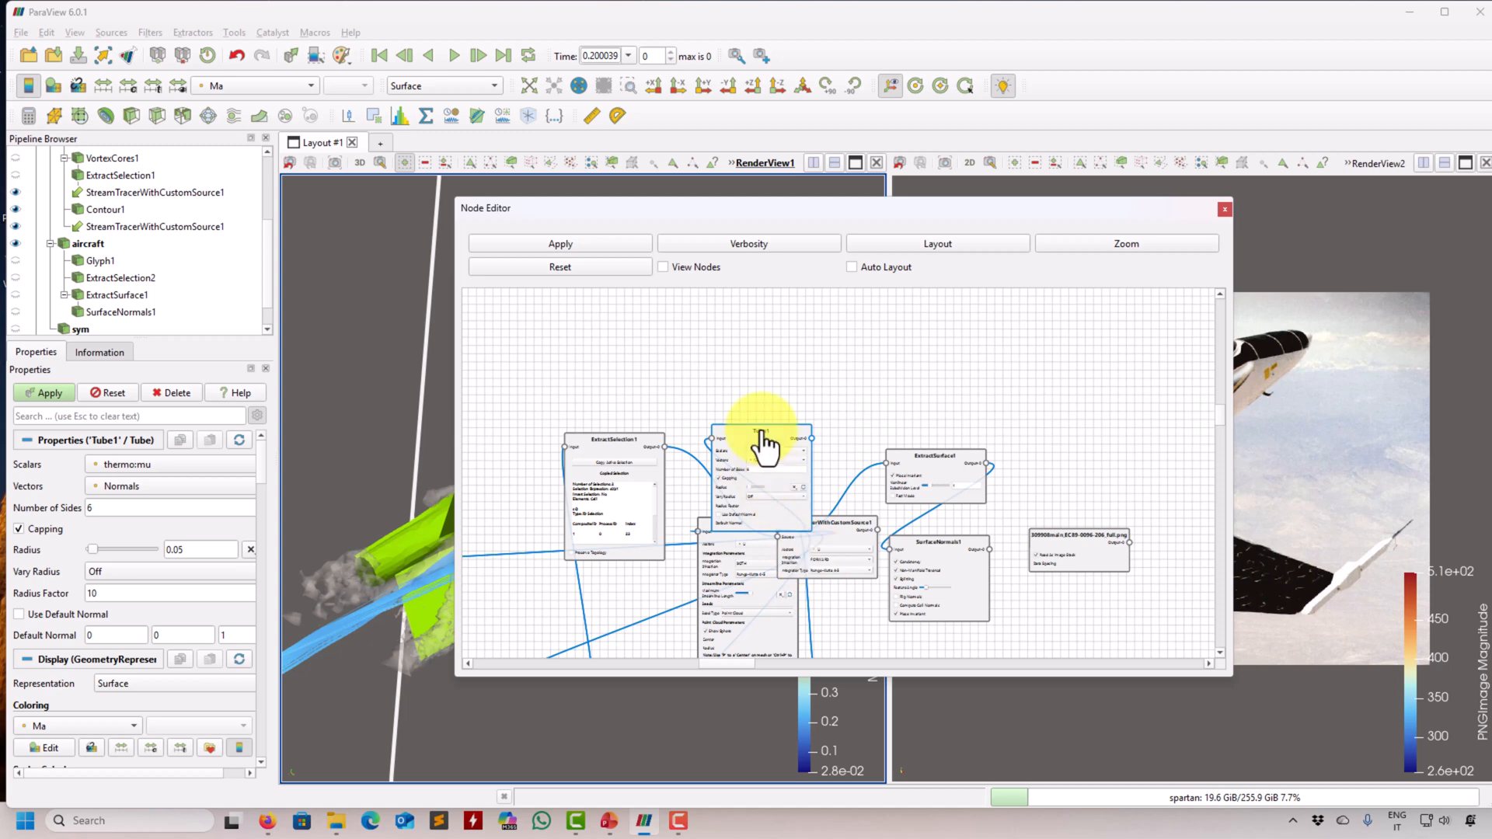
{"action": "left_click_drag", "start_coordinate": [764, 446], "coordinate": [911, 293]}
{"action": "left_click_drag", "start_coordinate": [726, 523], "coordinate": [842, 286]}
{"action": "left_click_drag", "start_coordinate": [681, 438], "coordinate": [696, 346]}
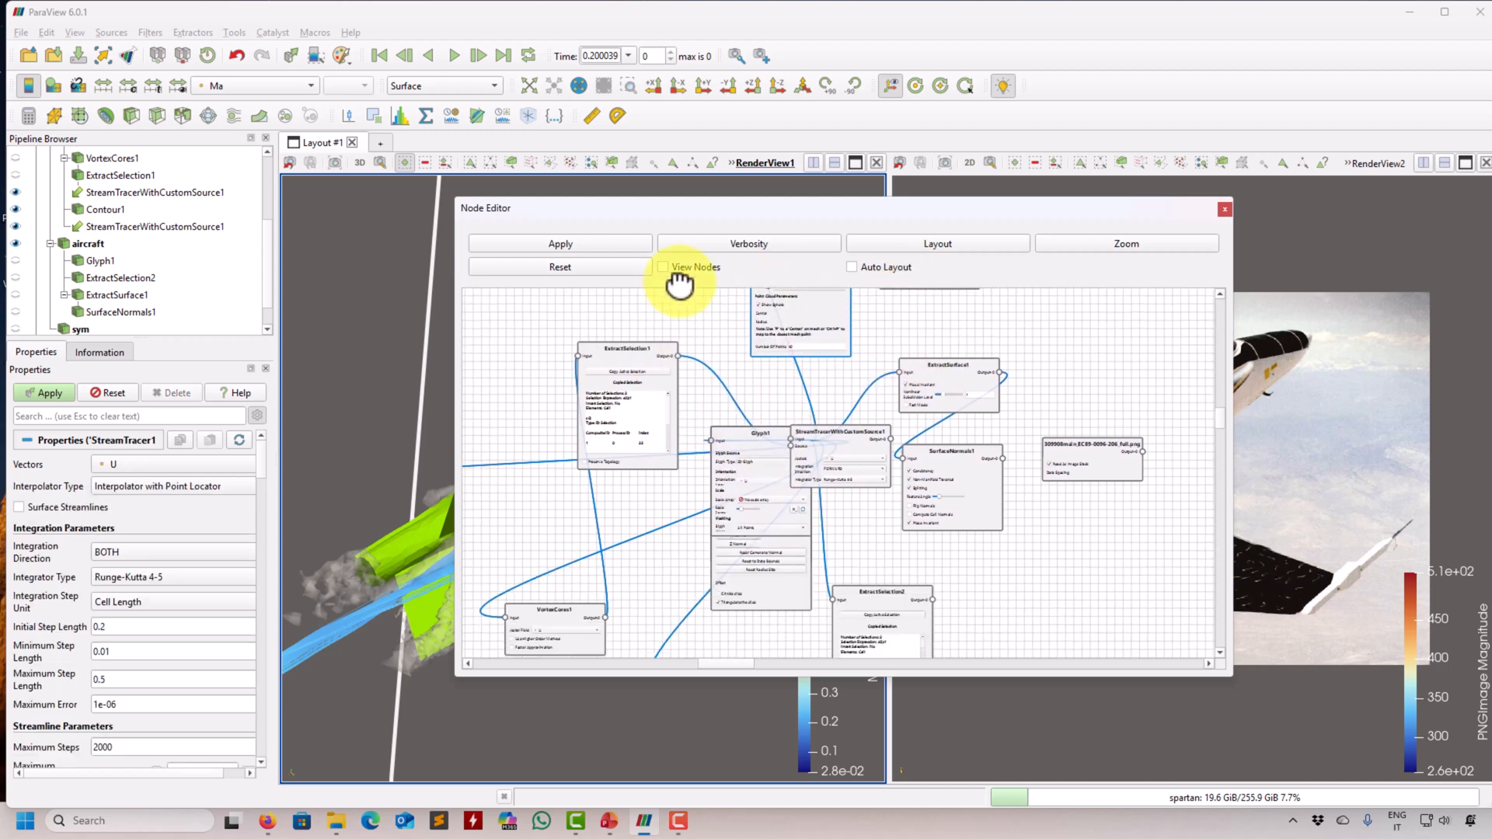
{"action": "left_click_drag", "start_coordinate": [765, 436], "coordinate": [573, 511]}
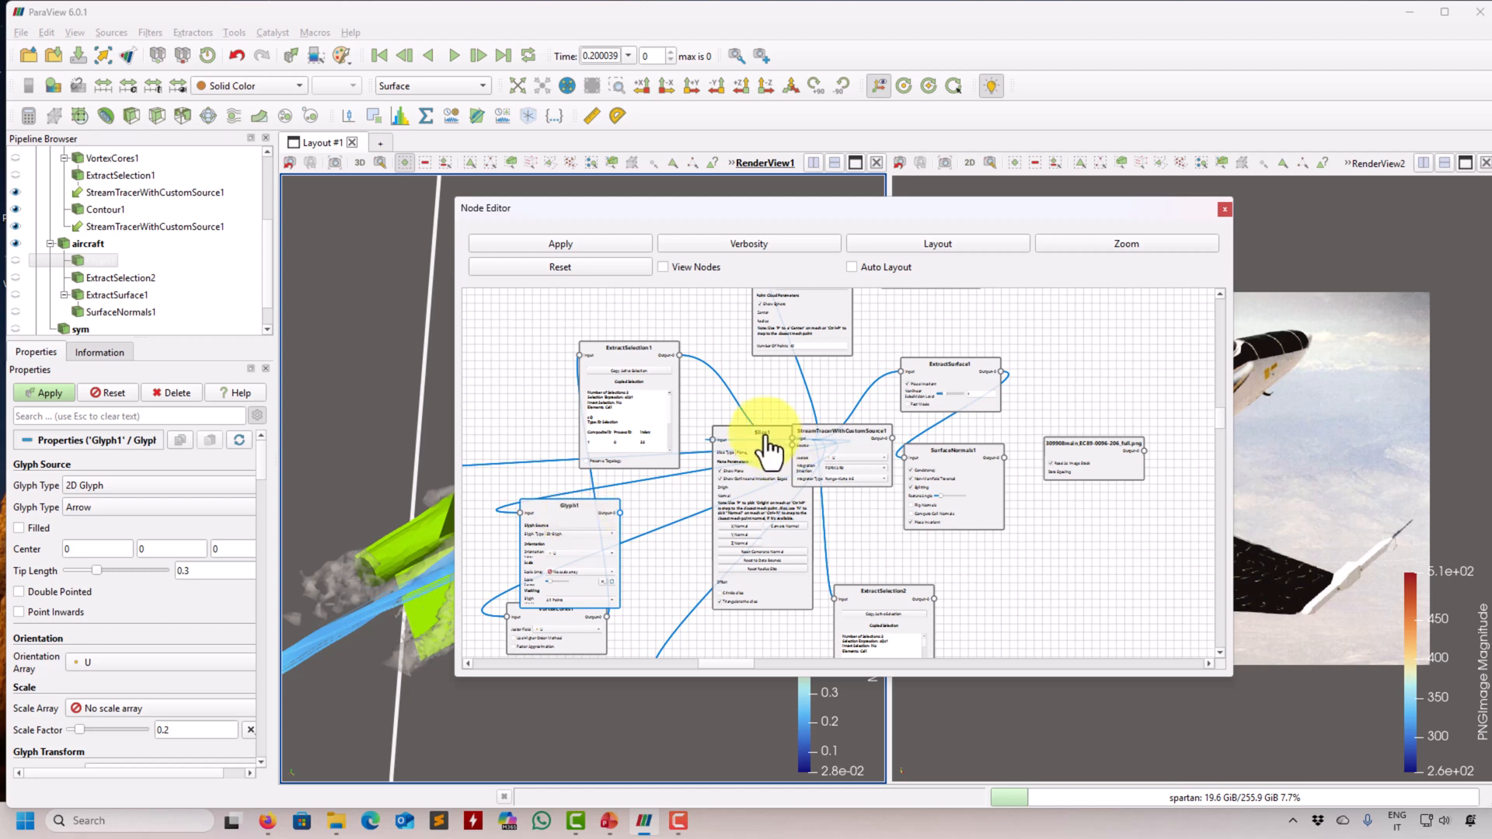
- Separate the Slice1, aircraft, sym, domain and CellDatatoPointData1 nodes in the node graph
{"action": "left_click_drag", "start_coordinate": [766, 553], "coordinate": [1166, 601]}
{"action": "left_click_drag", "start_coordinate": [777, 455], "coordinate": [729, 571]}
{"action": "left_click_drag", "start_coordinate": [744, 438], "coordinate": [688, 571]}
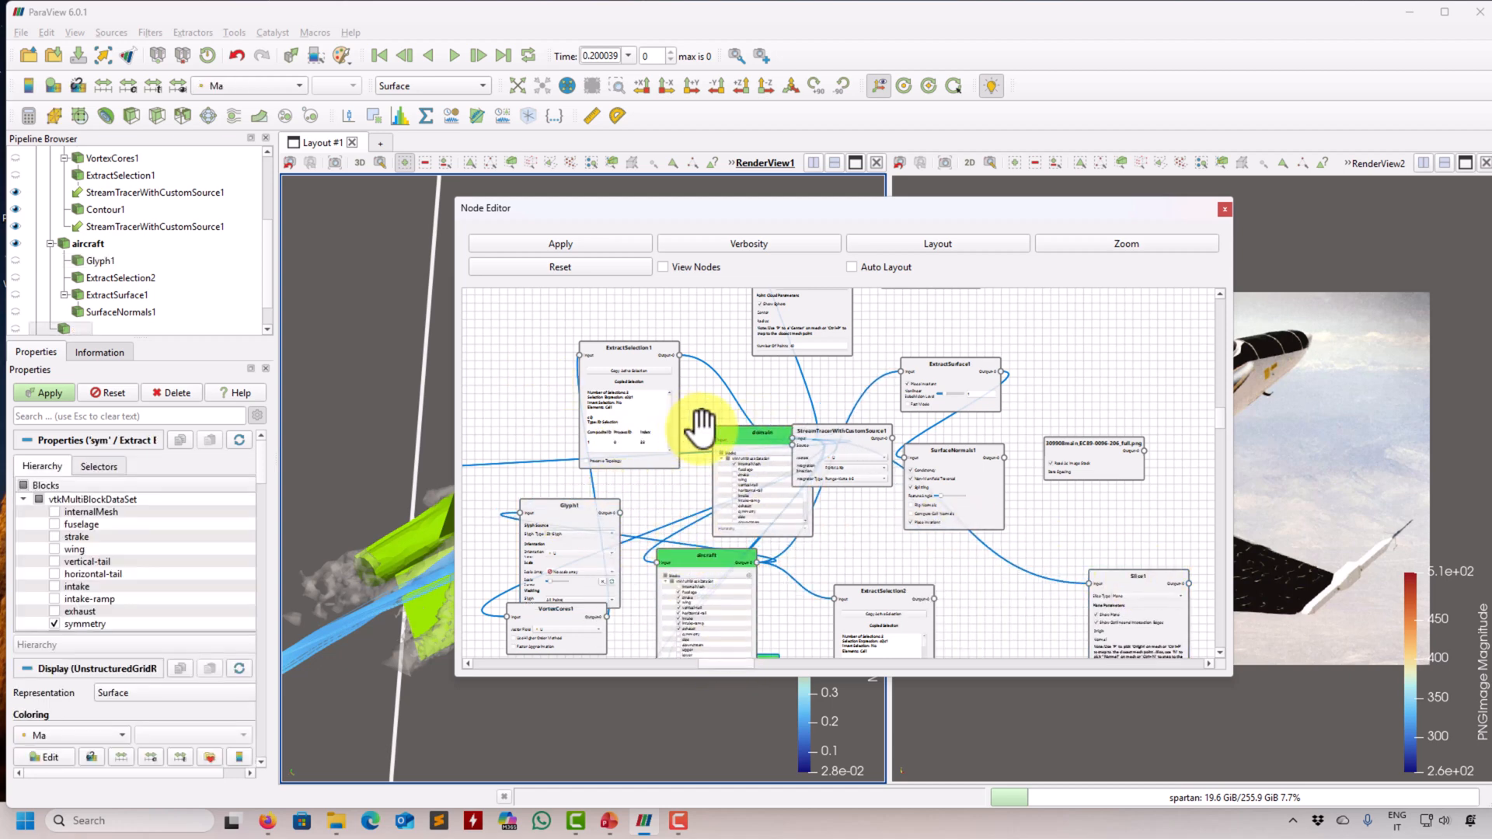
{"action": "left_click_drag", "start_coordinate": [700, 423], "coordinate": [464, 311]}
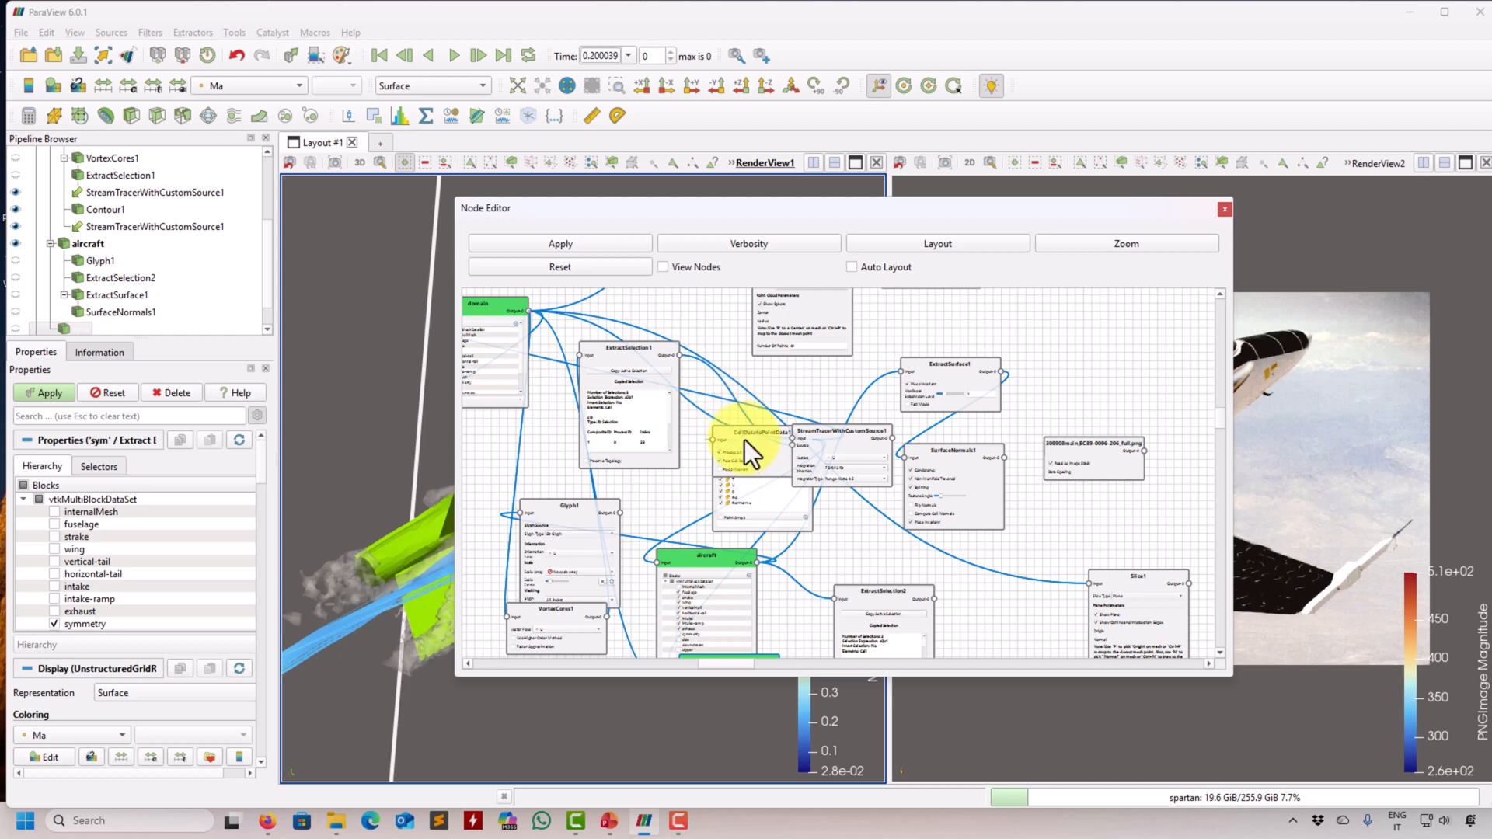
{"action": "left_click_drag", "start_coordinate": [753, 447], "coordinate": [497, 466]}
- Place the yf17.case reader node at the start of the graph, reposition StreamTracer2, and close the Node Editor
{"action": "left_click_drag", "start_coordinate": [665, 486], "coordinate": [825, 475]}
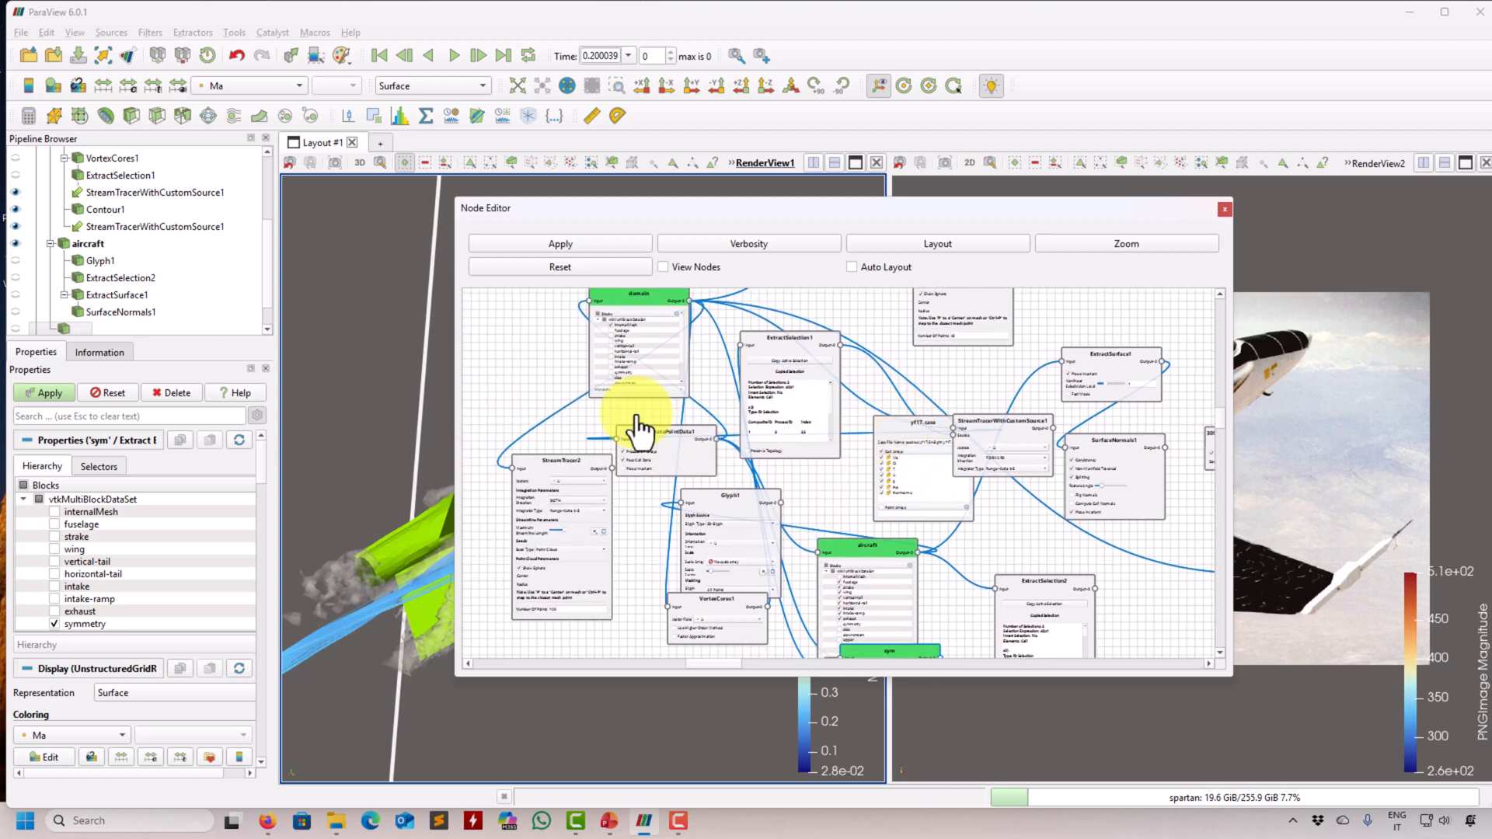
{"action": "left_click_drag", "start_coordinate": [911, 428], "coordinate": [479, 367]}
{"action": "left_click_drag", "start_coordinate": [744, 430], "coordinate": [961, 481]}
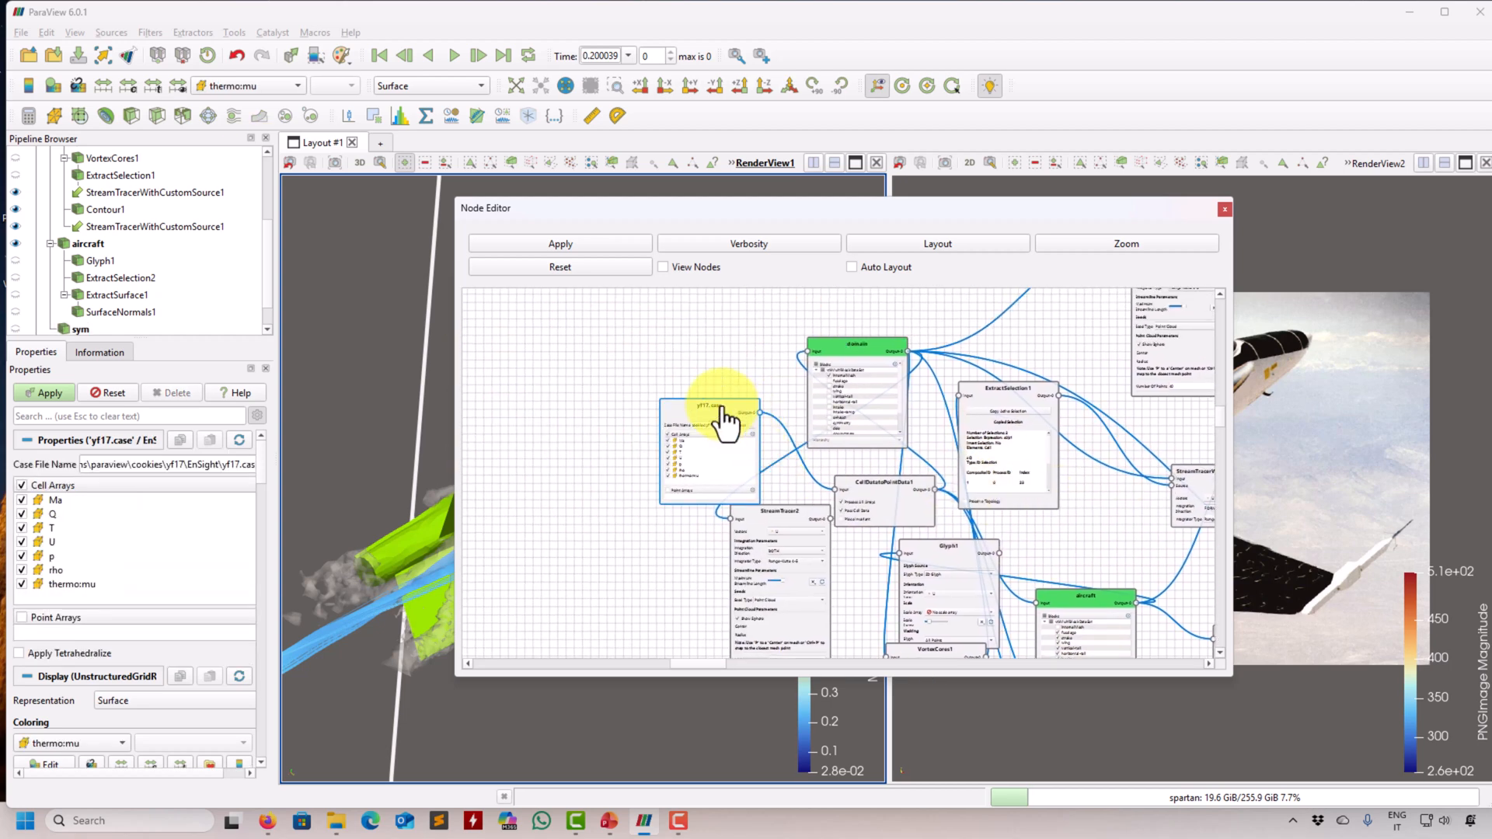
{"action": "left_click_drag", "start_coordinate": [716, 402], "coordinate": [530, 360]}
{"action": "left_click_drag", "start_coordinate": [775, 519], "coordinate": [1009, 256]}
{"action": "left_click_drag", "start_coordinate": [792, 556], "coordinate": [625, 641]}
{"action": "left_click_drag", "start_coordinate": [988, 541], "coordinate": [901, 381]}
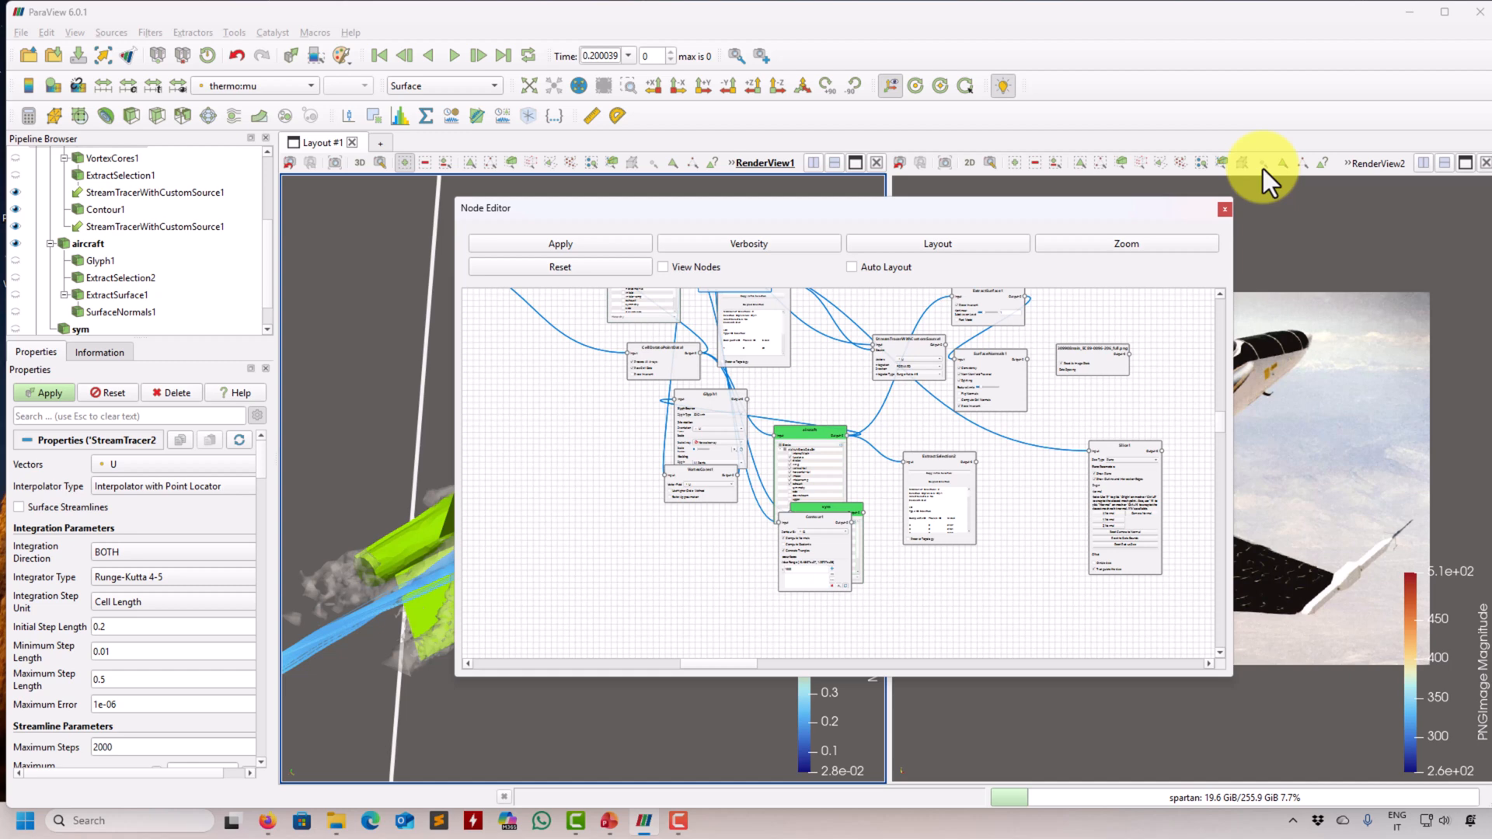
{"action": "left_click", "coordinate": [1225, 209]}
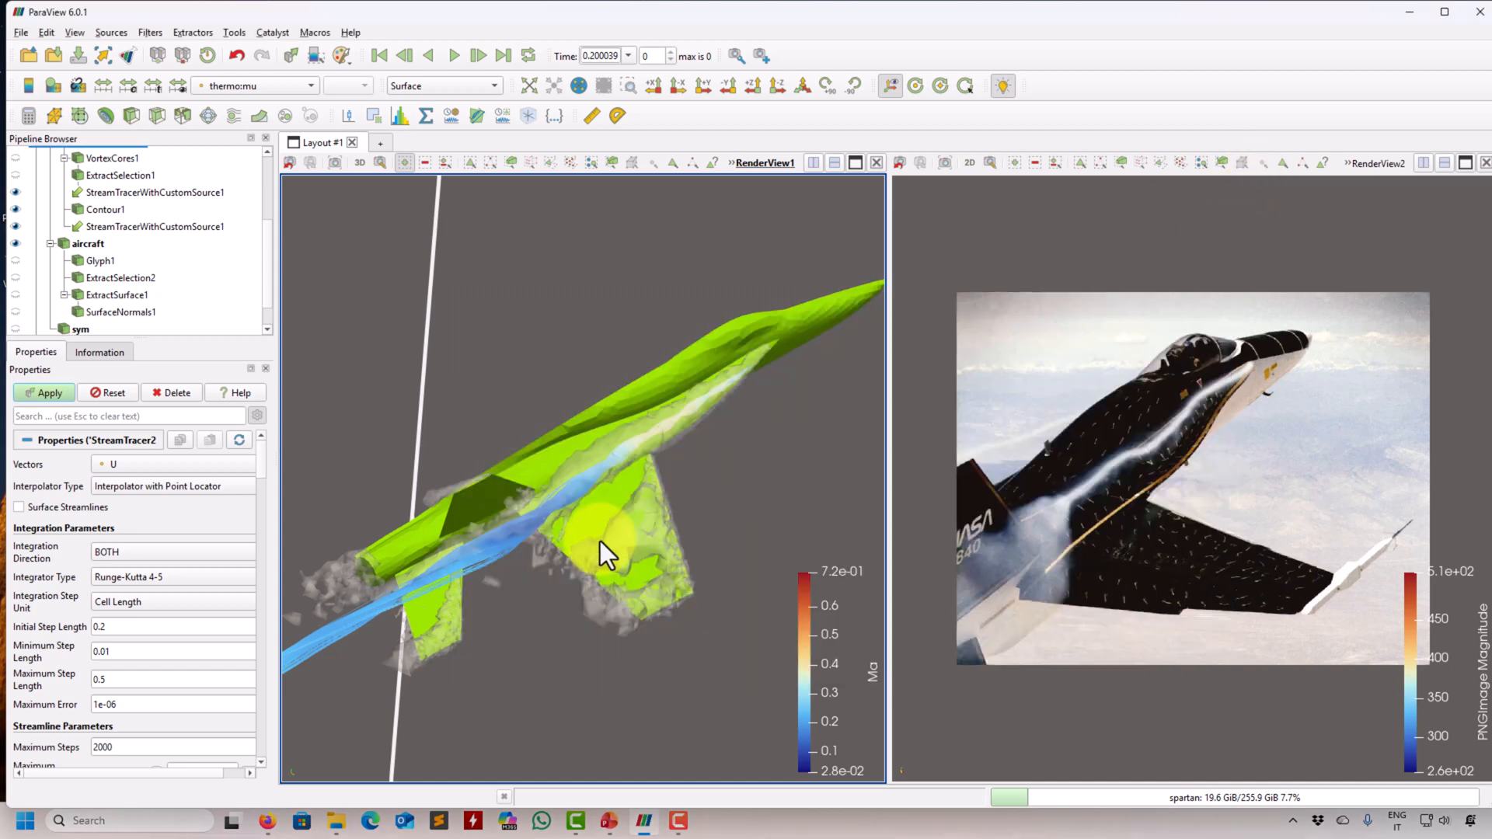